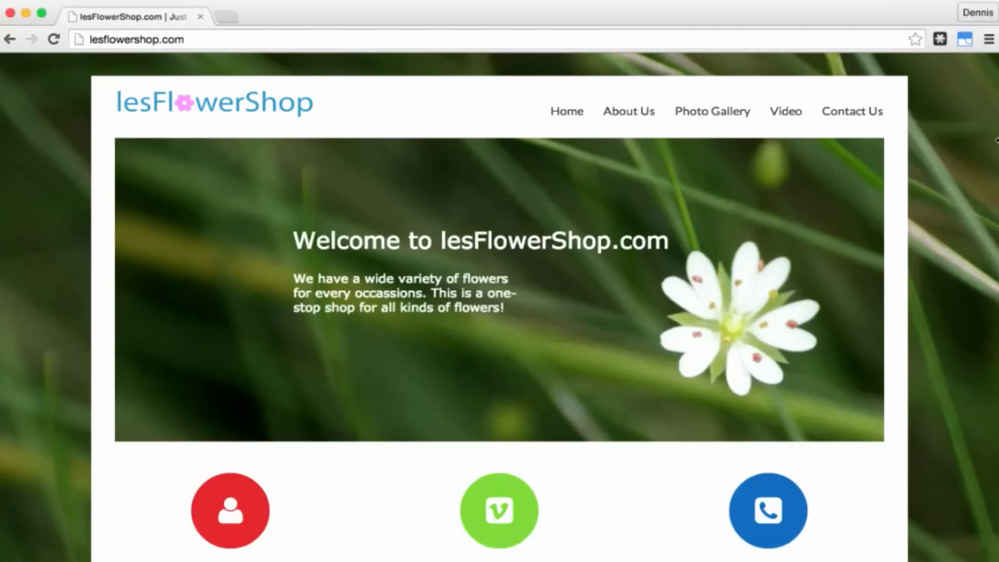
# Step: Preview the home page in a narrow mobile layout, expanding and collapsing its navigation menu
pyautogui.moveTo(997, 139); pyautogui.dragTo(359, 161)
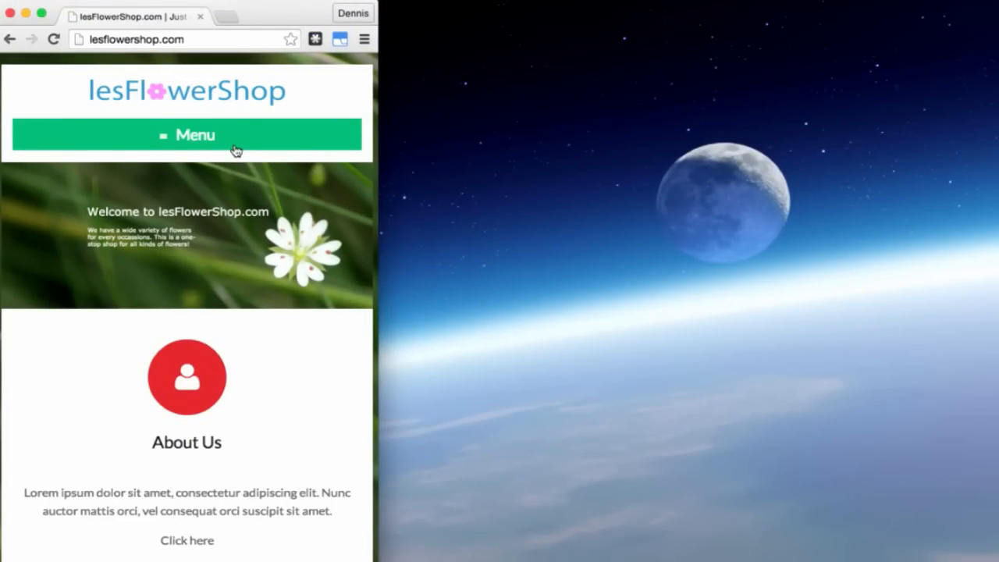
pyautogui.click(169, 144)
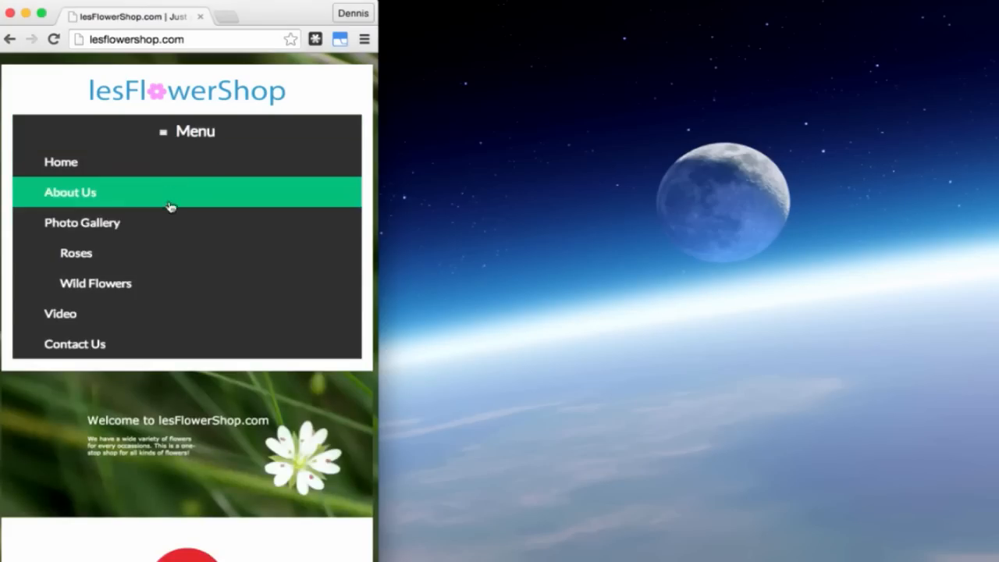
pyautogui.click(173, 134)
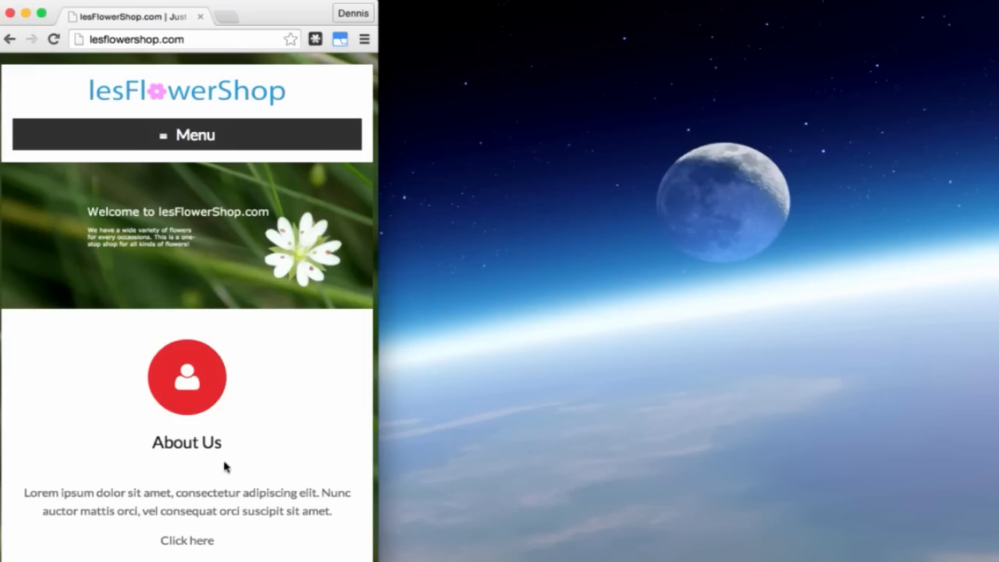
pyautogui.scroll(-5, 224, 467)
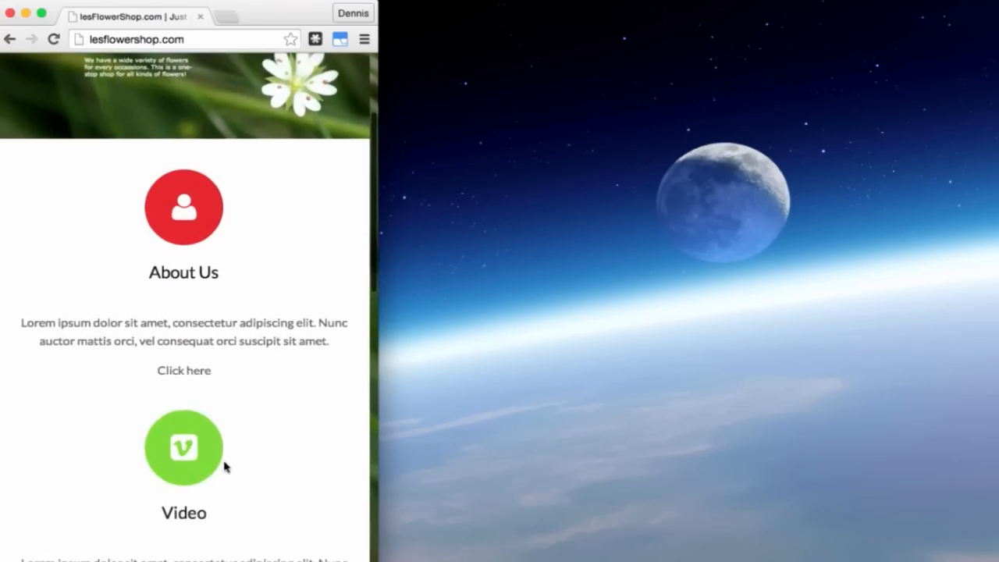
pyautogui.scroll(-5, 224, 467)
pyautogui.scroll(-10, 224, 466)
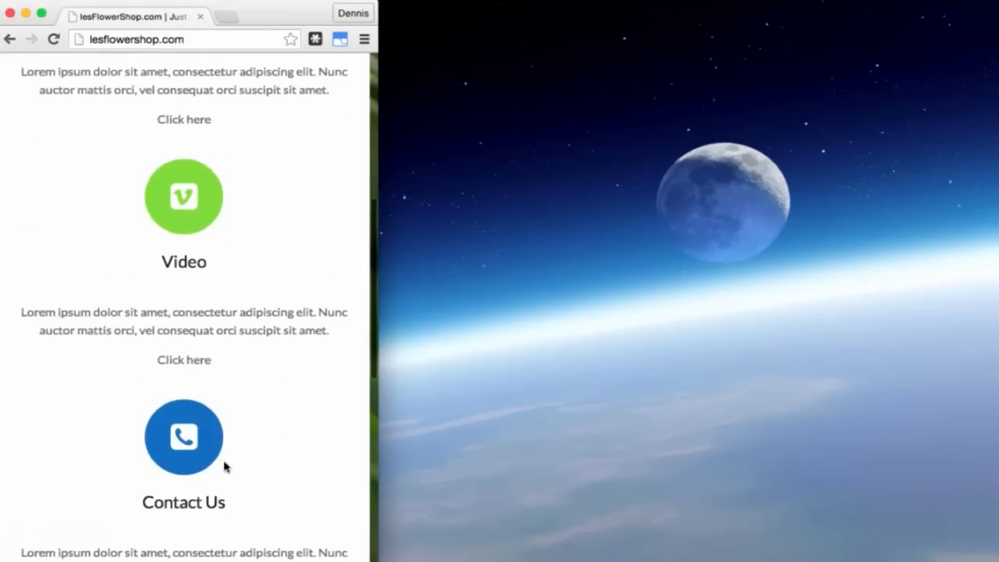
pyautogui.scroll(-6, 224, 467)
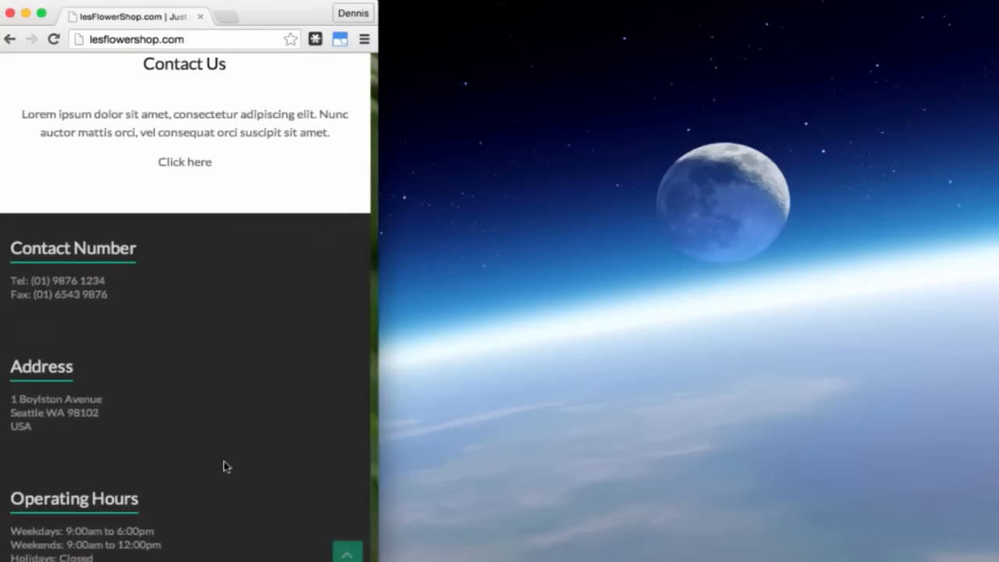
pyautogui.scroll(10, 225, 466)
pyautogui.scroll(14, 224, 467)
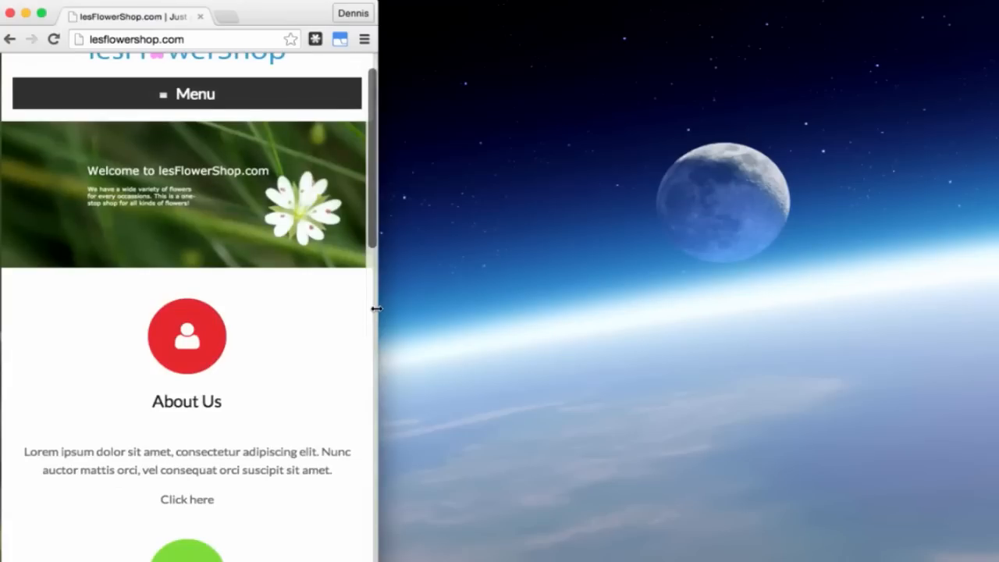
# Step: Widen the browser back to full desktop width and recheck the home page layout
pyautogui.moveTo(377, 310); pyautogui.dragTo(782, 299)
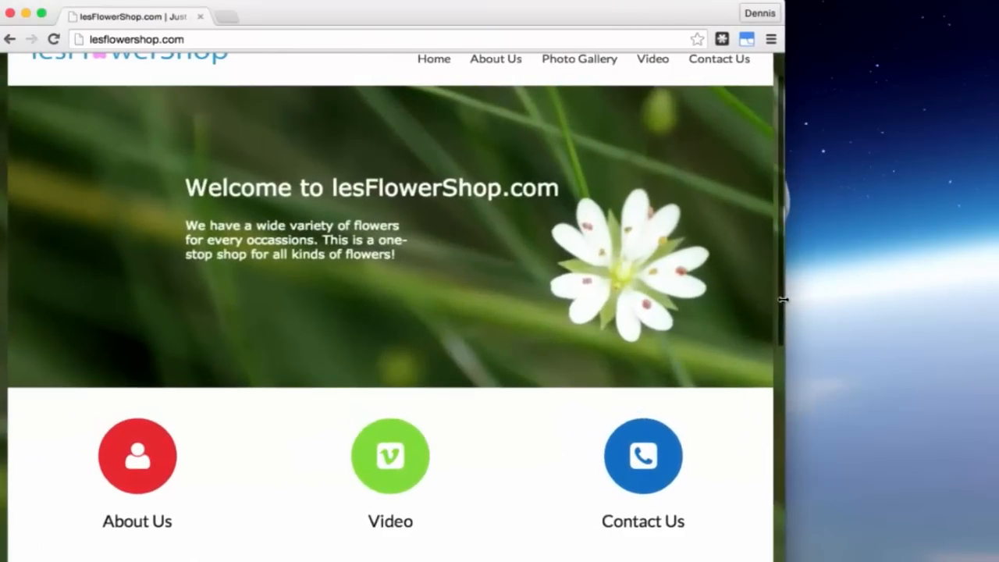
pyautogui.scroll(2, 601, 294)
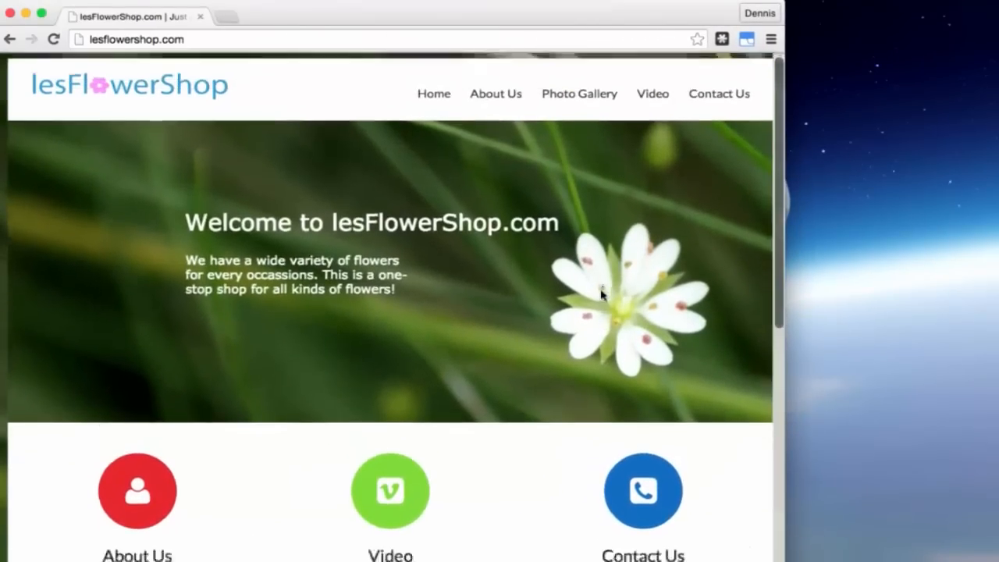
pyautogui.scroll(-5, 601, 295)
pyautogui.scroll(-4, 601, 295)
pyautogui.scroll(4, 601, 294)
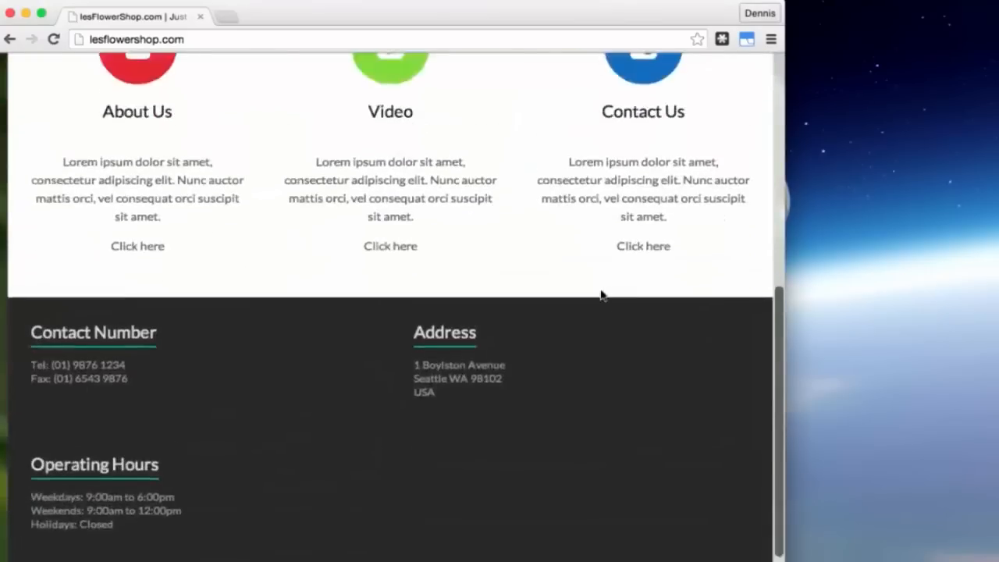
pyautogui.scroll(3, 600, 289)
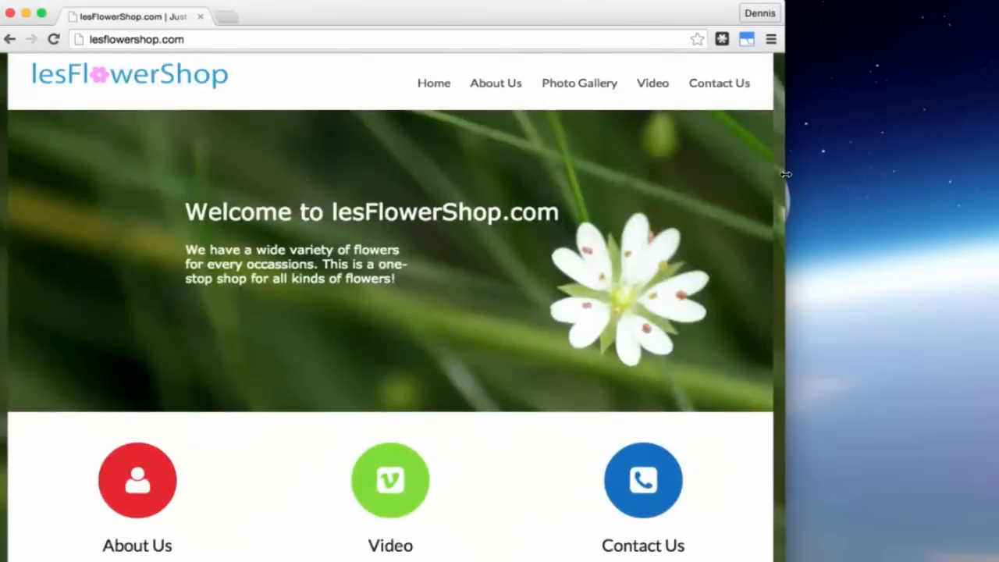
pyautogui.moveTo(784, 172); pyautogui.dragTo(998, 169)
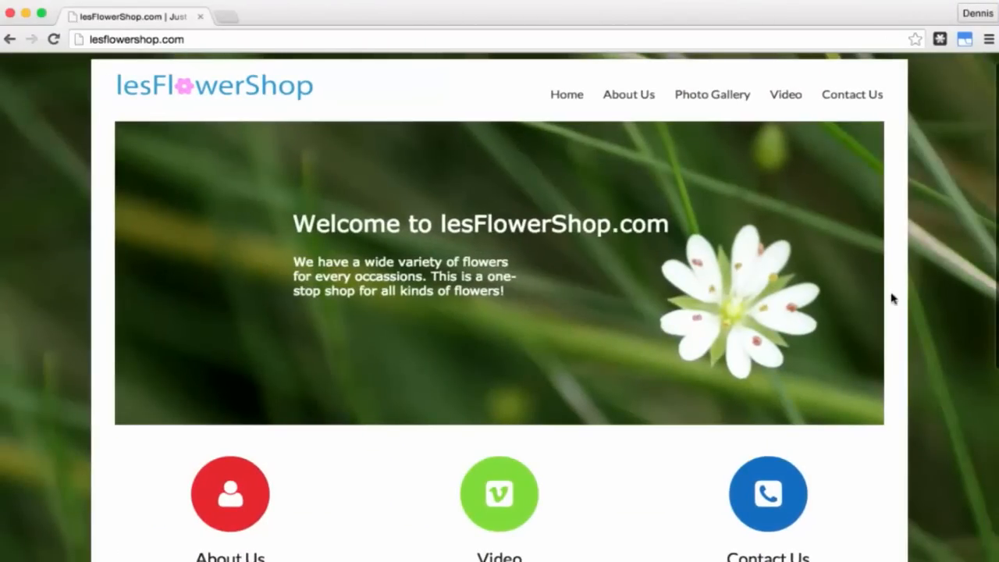
# Step: Scroll the home page down to the footer and back, then go to About Us
pyautogui.scroll(-5, 893, 298)
pyautogui.scroll(5, 892, 296)
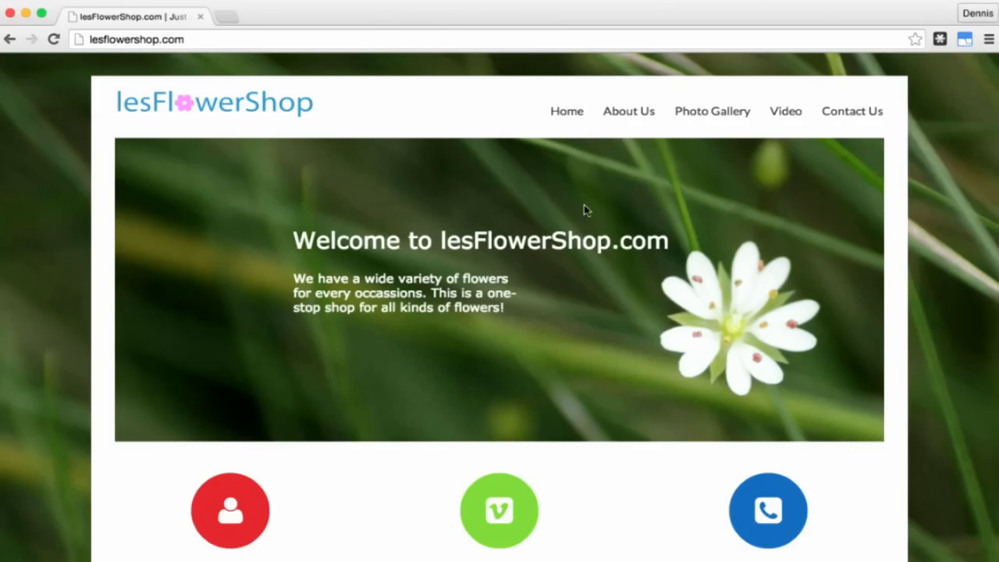
pyautogui.scroll(-5, 580, 461)
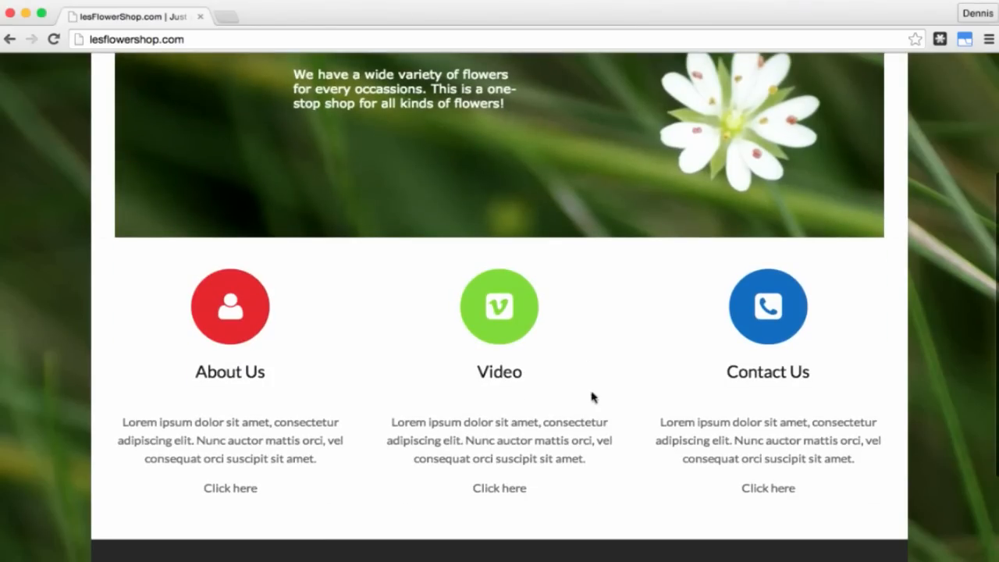
pyautogui.scroll(-4, 692, 451)
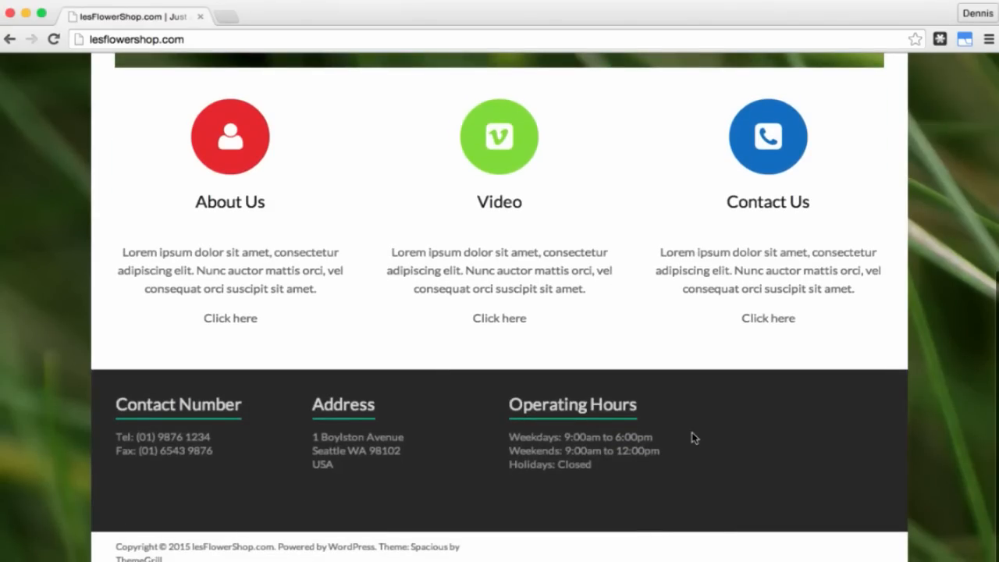
pyautogui.scroll(-1, 693, 438)
pyautogui.scroll(-1, 693, 438)
pyautogui.scroll(10, 692, 437)
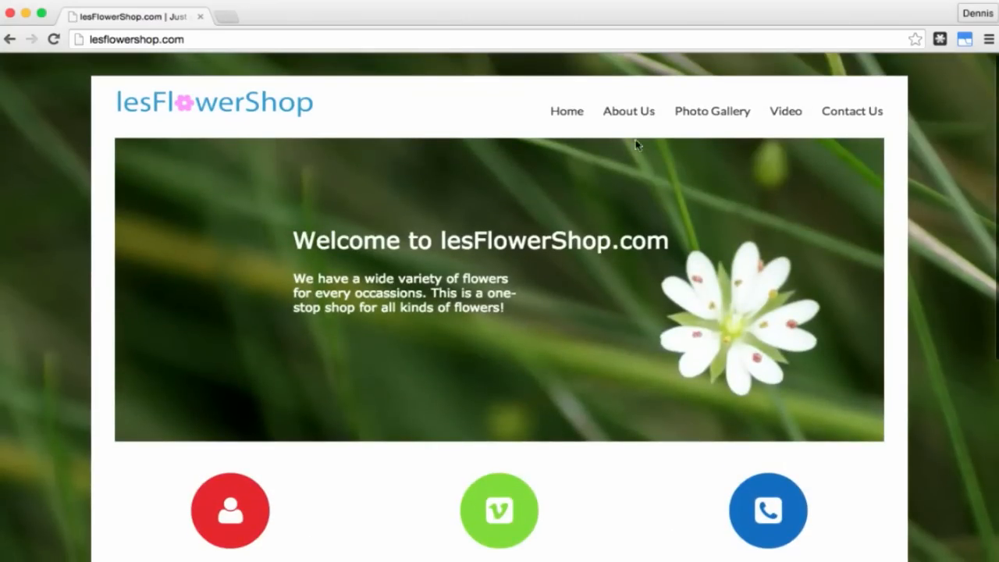
pyautogui.click(619, 117)
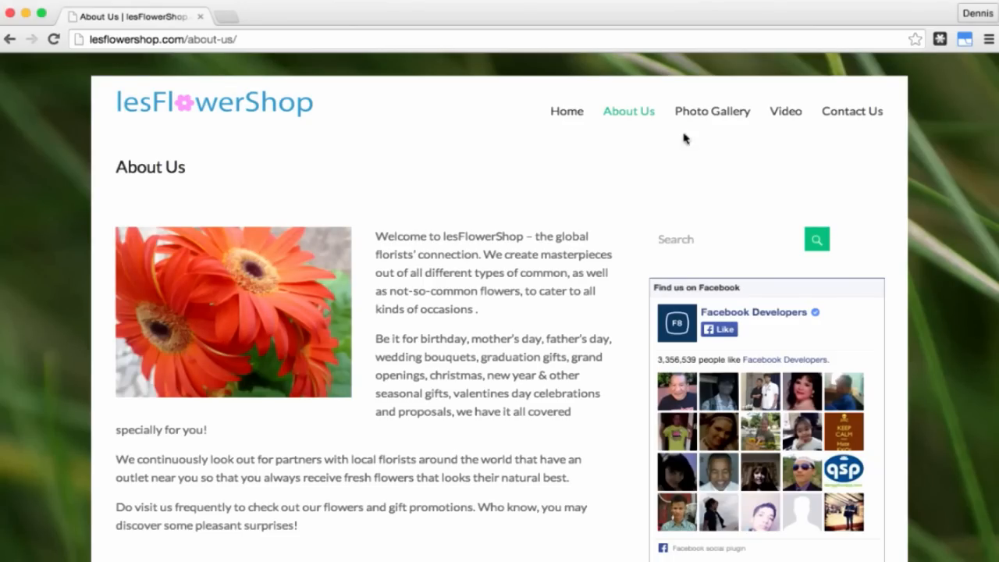
# Step: Choose Roses from the Photo Gallery dropdown to view the rose photo grid
pyautogui.moveTo(703, 119)
pyautogui.click(701, 138)
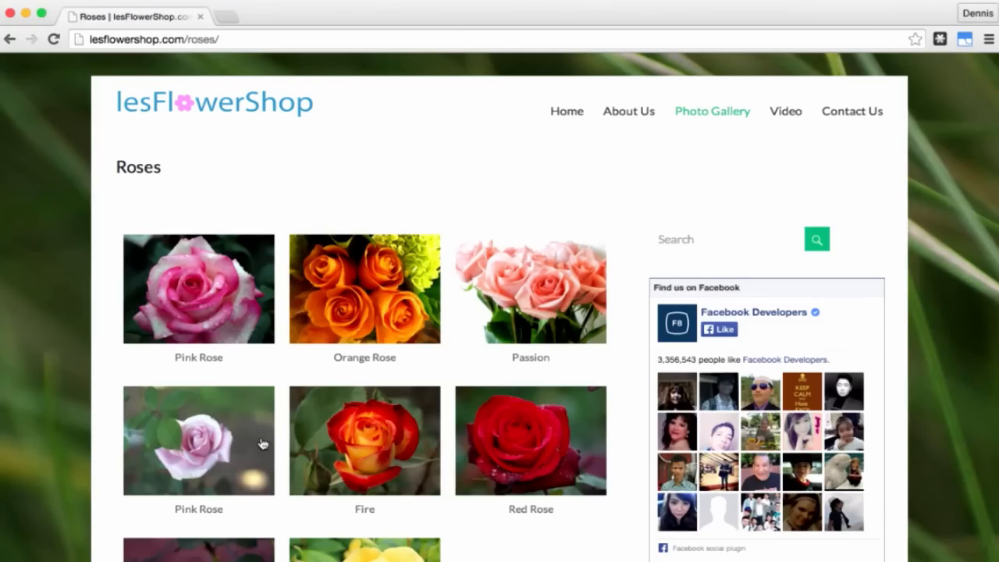
pyautogui.click(232, 315)
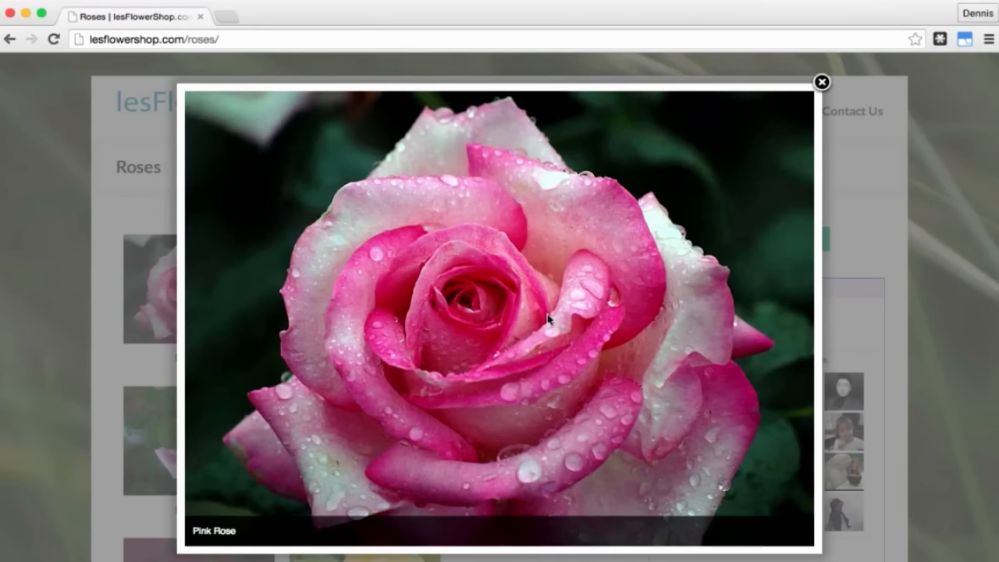
pyautogui.click(794, 317)
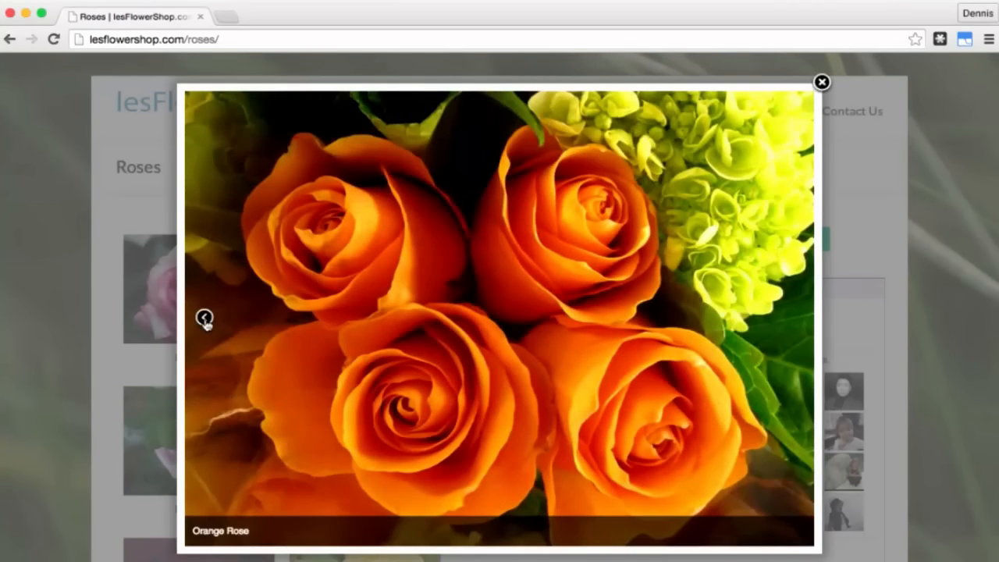
pyautogui.click(203, 318)
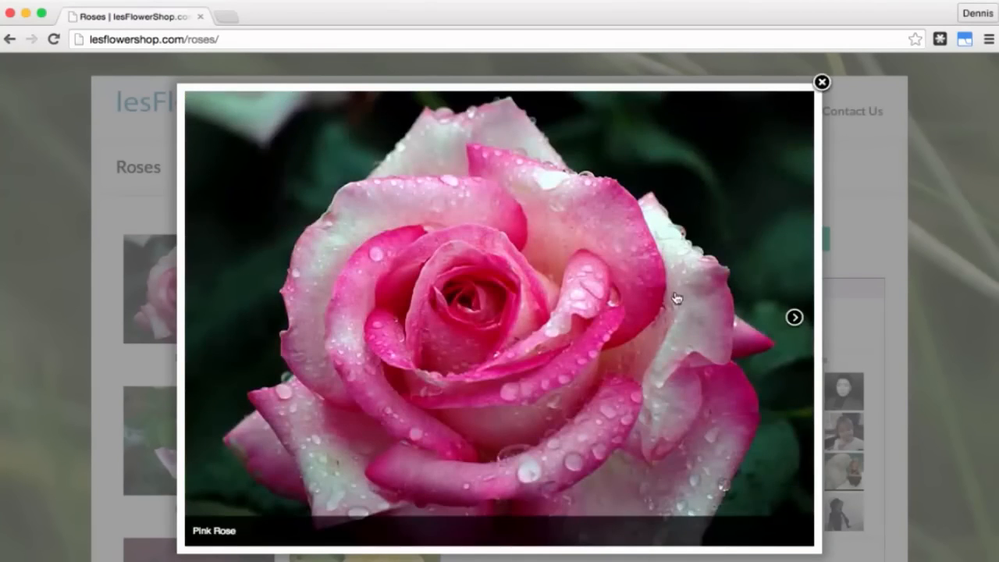
pyautogui.click(794, 317)
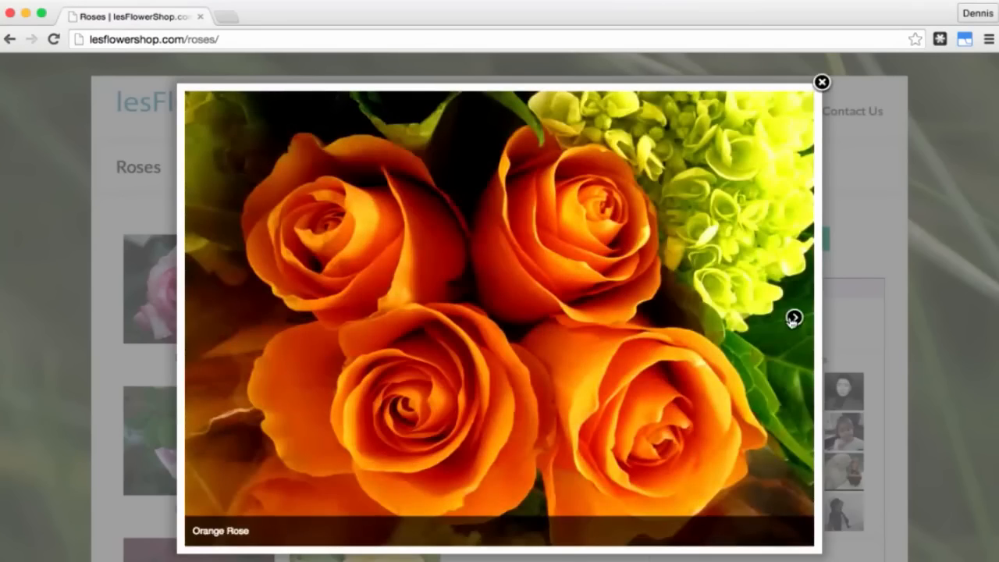
pyautogui.click(792, 317)
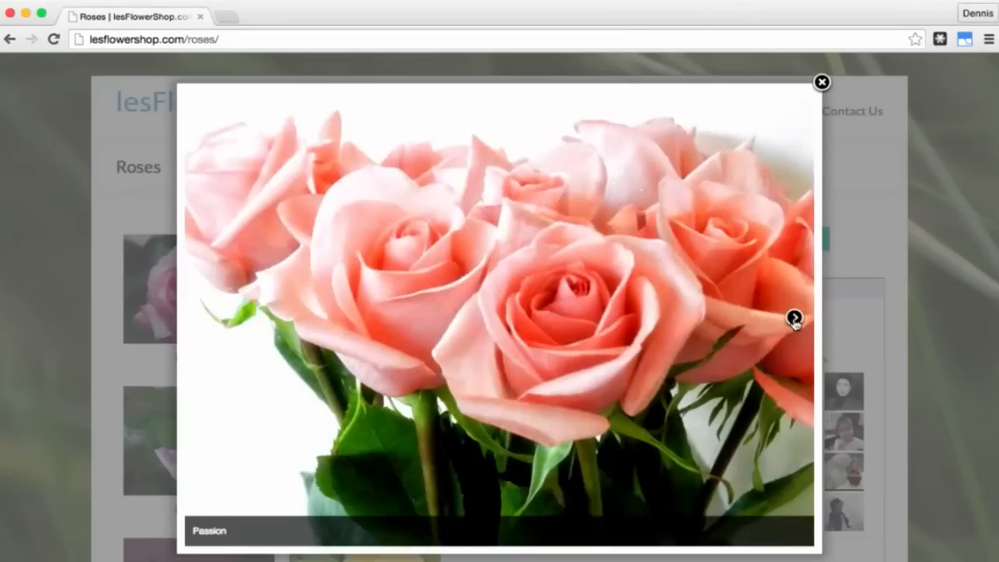
pyautogui.click(793, 317)
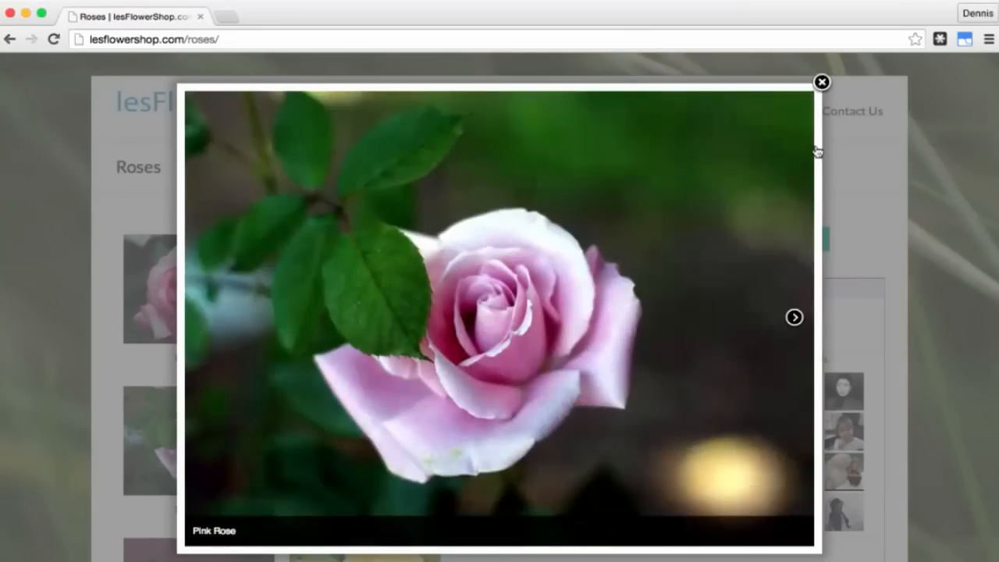
pyautogui.click(822, 83)
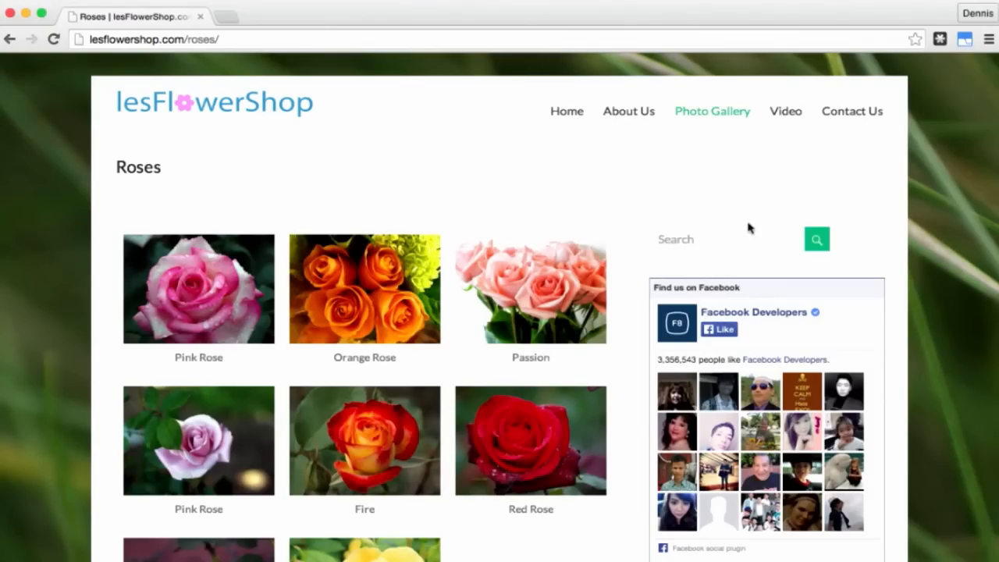
pyautogui.click(699, 240)
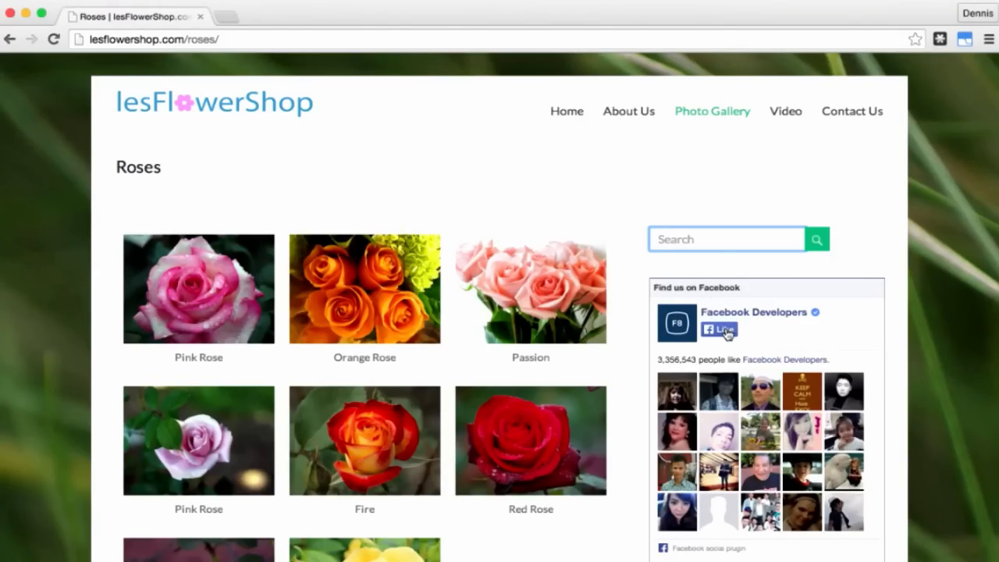
pyautogui.scroll(-5, 726, 332)
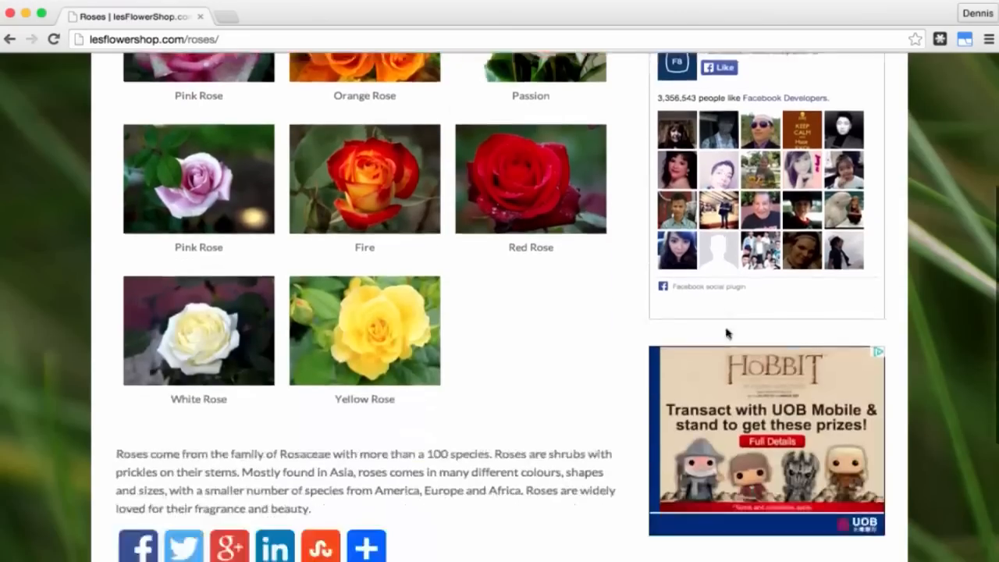
pyautogui.scroll(-1, 726, 333)
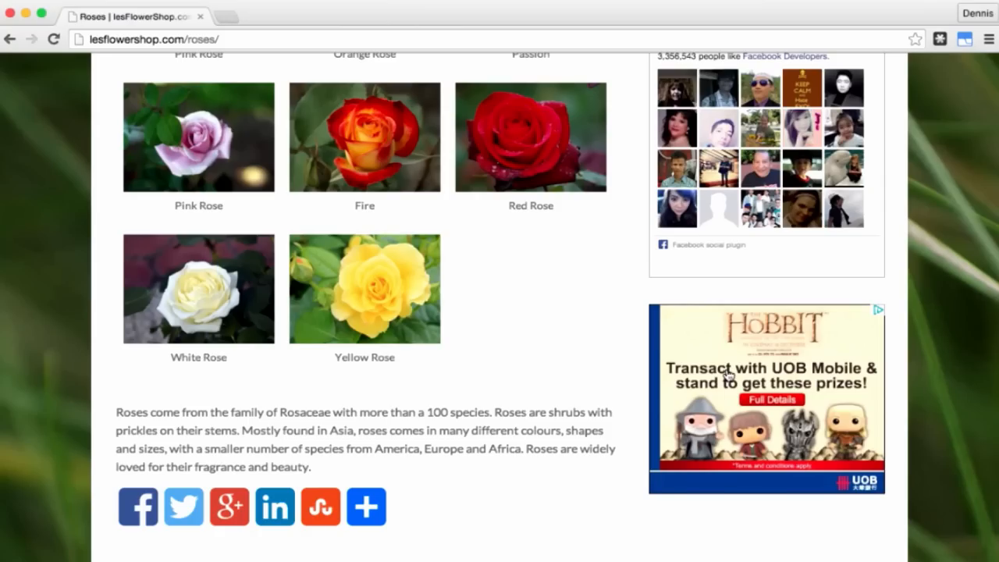
pyautogui.scroll(-3, 726, 374)
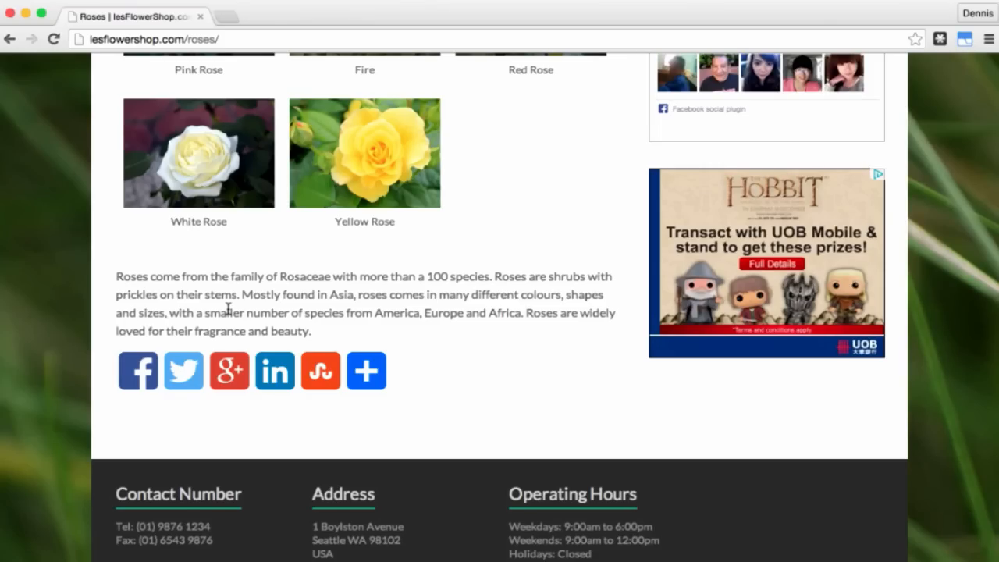
pyautogui.scroll(6, 544, 250)
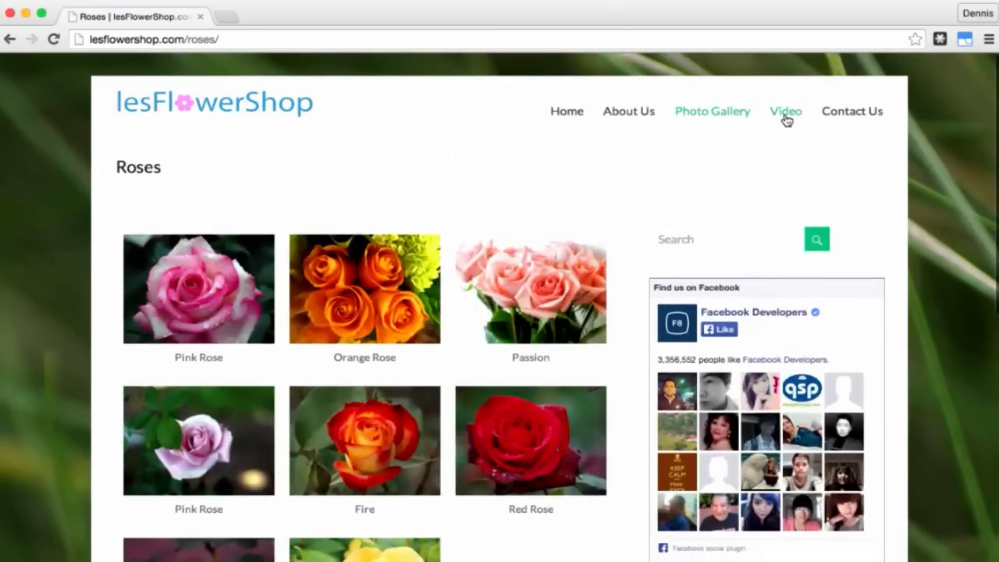
# Step: Open the site's Video page and look over its content
pyautogui.click(785, 114)
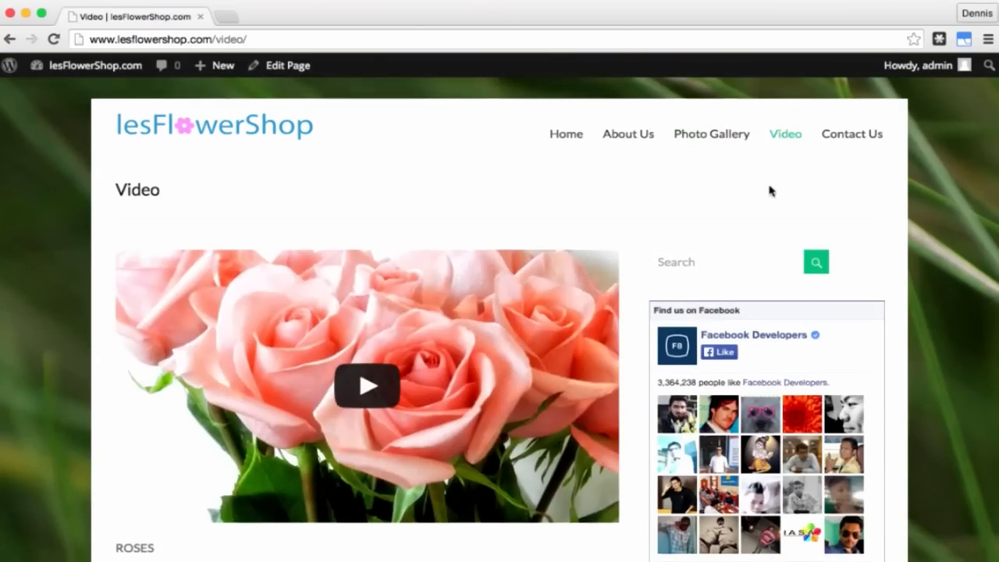
pyautogui.scroll(-3, 769, 188)
pyautogui.scroll(-5, 769, 187)
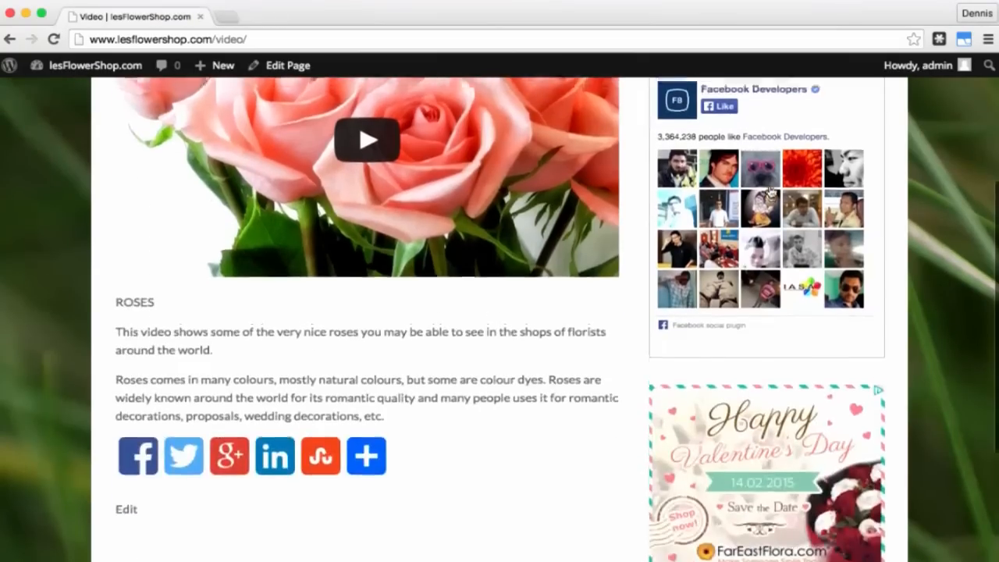
pyautogui.scroll(5, 770, 190)
pyautogui.scroll(2, 770, 191)
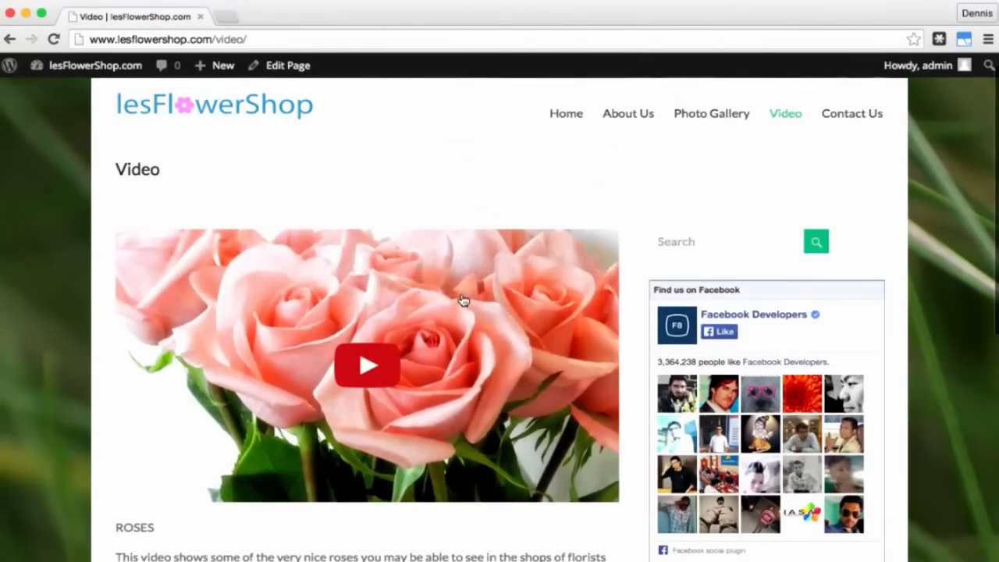
# Step: Play the roses video, pause it at 0:18, and go to the Contact Us page
pyautogui.click(369, 366)
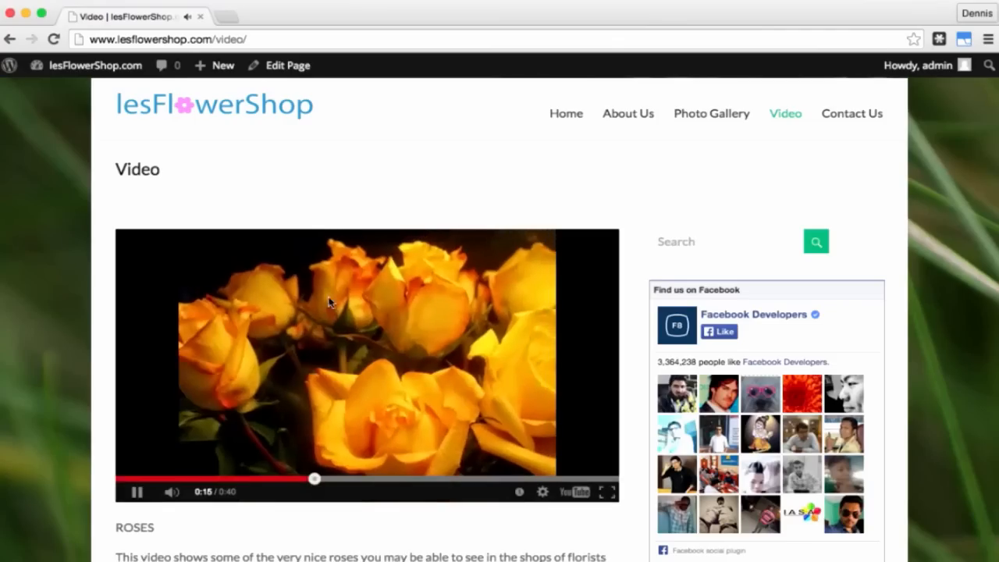
pyautogui.click(146, 493)
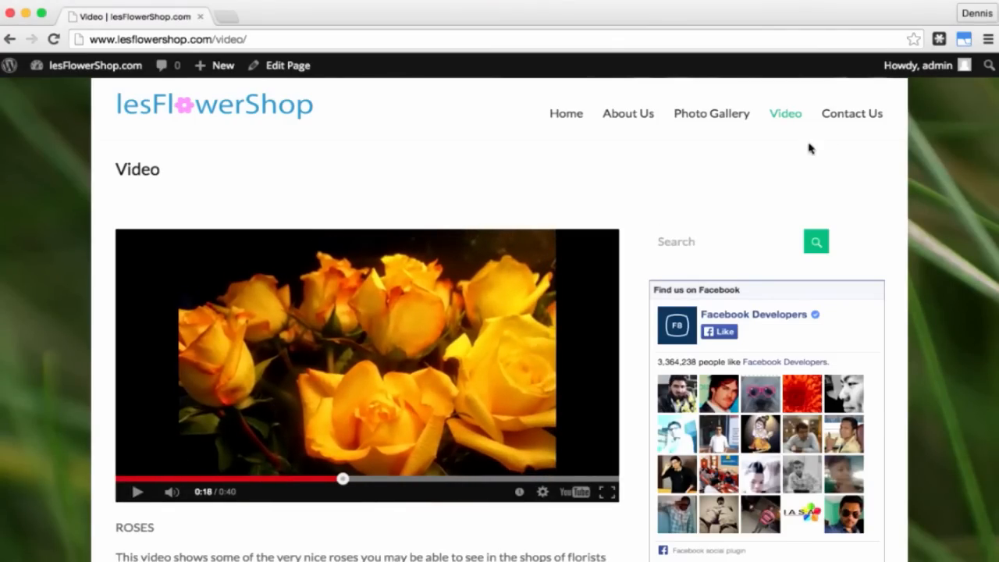
pyautogui.click(854, 119)
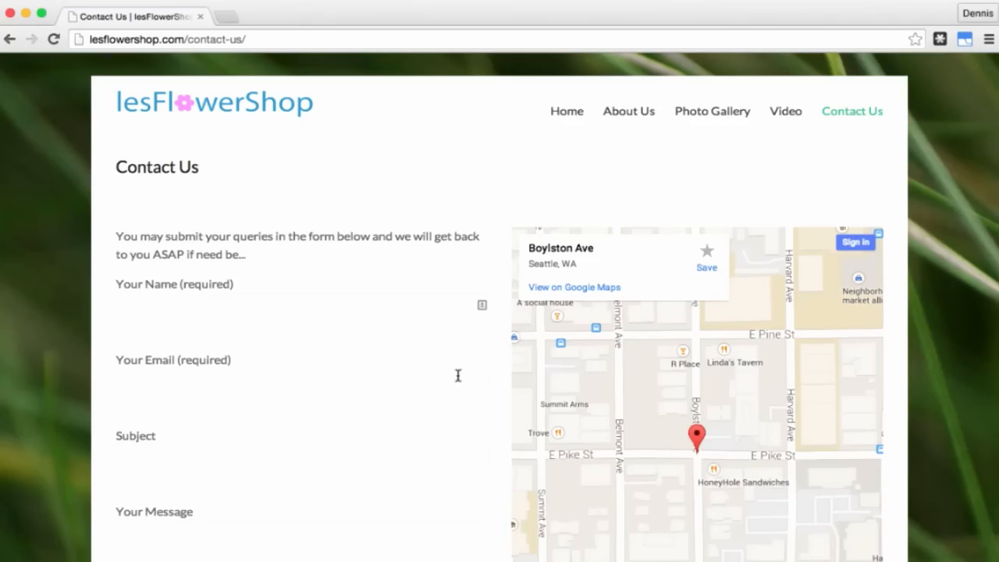
# Step: Scroll down to the map and zoom it in on Boylston Ave, then back out
pyautogui.scroll(-3, 451, 382)
pyautogui.scroll(-2, 451, 381)
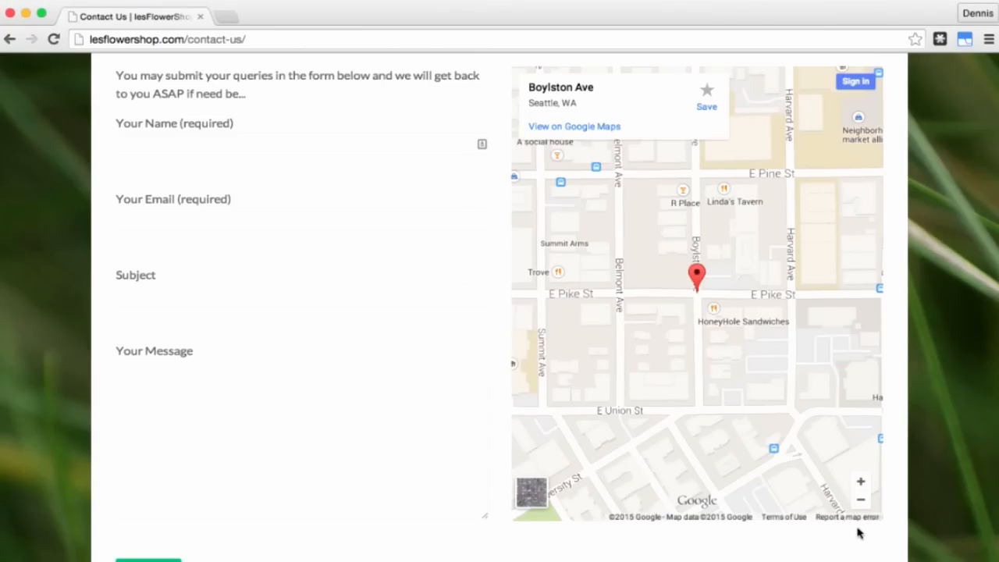
pyautogui.click(861, 482)
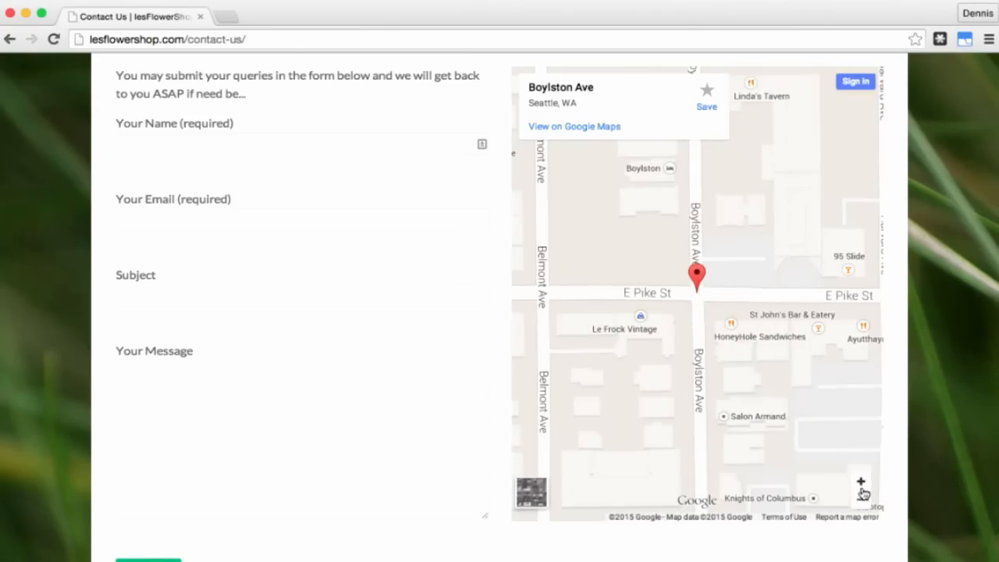
pyautogui.click(863, 500)
pyautogui.click(862, 500)
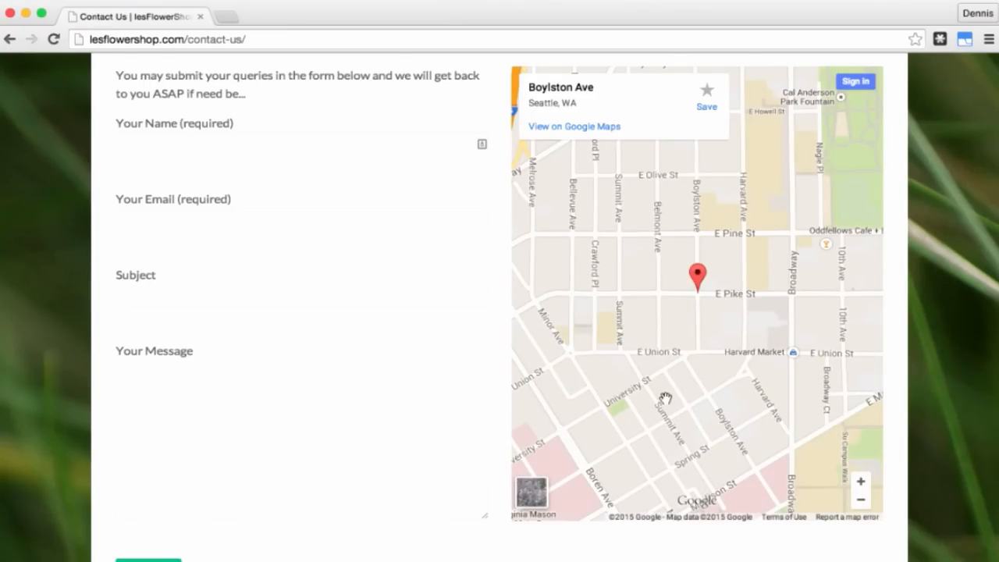
# Step: Return to the site's home page and minimise the browser to reveal the checklist
pyautogui.scroll(-1, 395, 394)
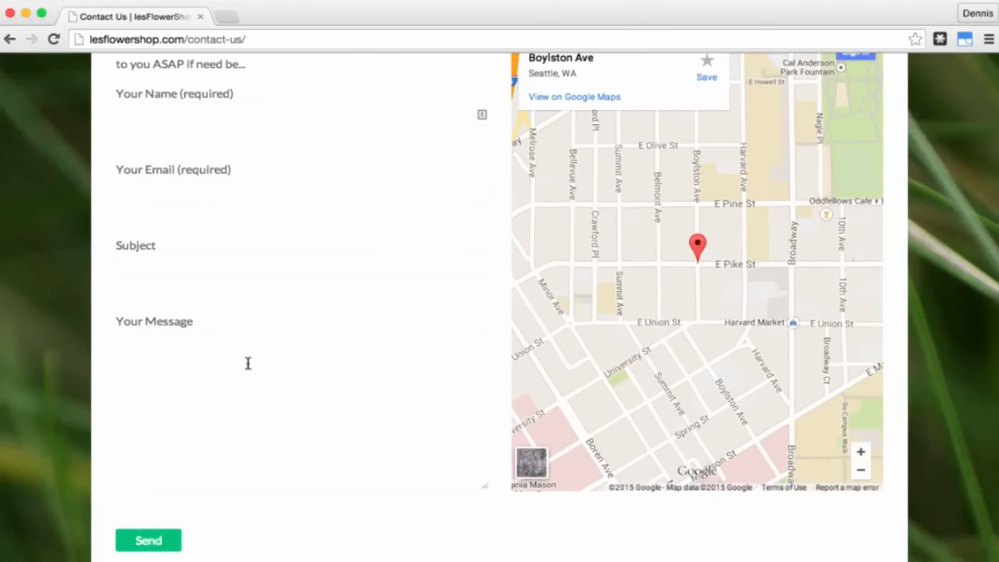
pyautogui.scroll(5, 335, 337)
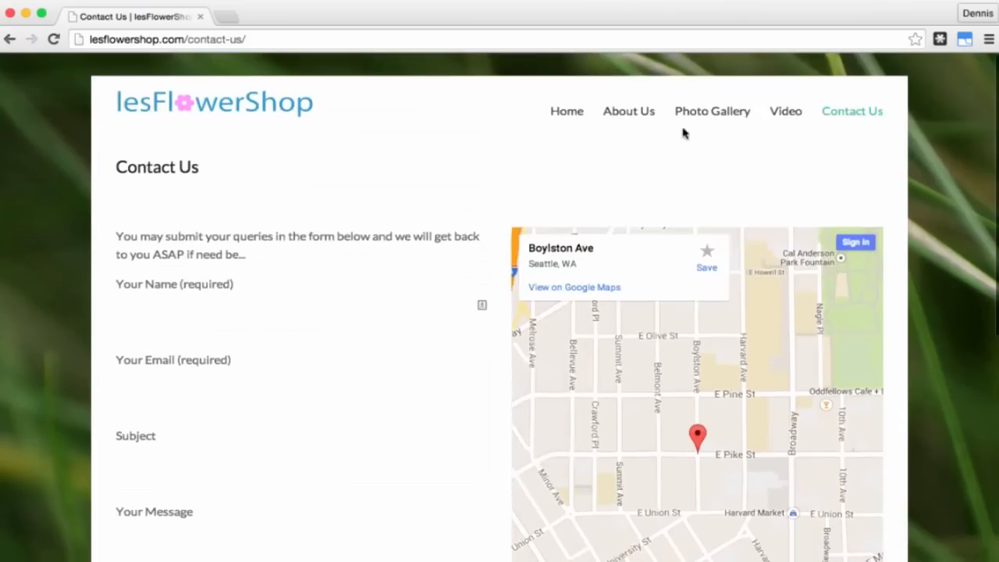
pyautogui.click(568, 117)
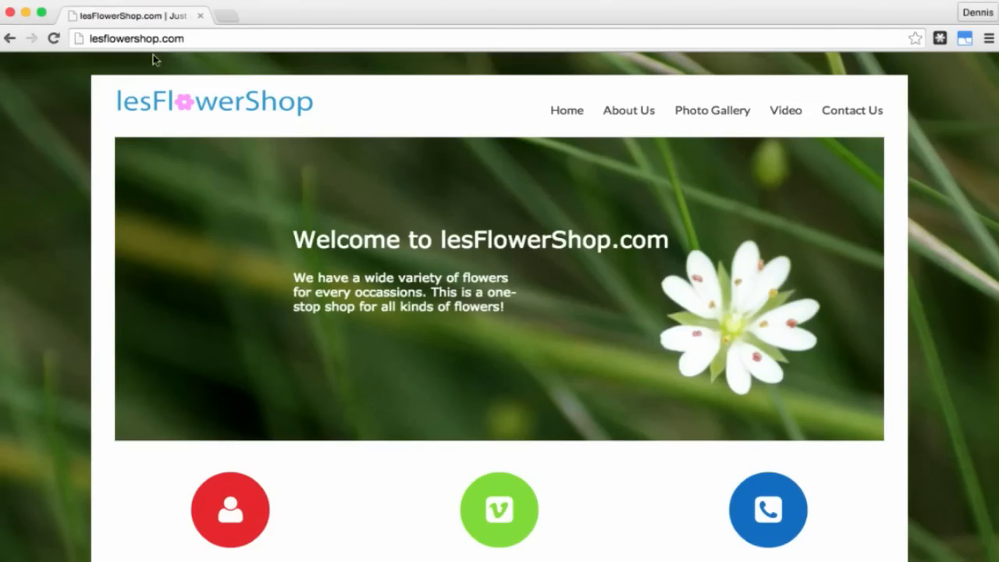
pyautogui.click(26, 13)
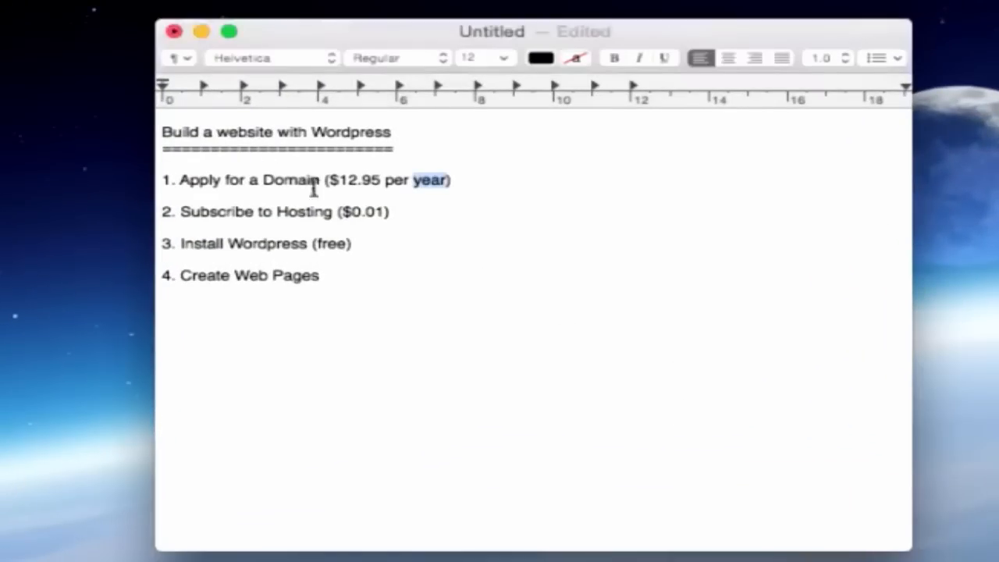
# Step: Go through the checklist, pointing out the Subscribe to Hosting and Create Web Pages steps
pyautogui.click(287, 179)
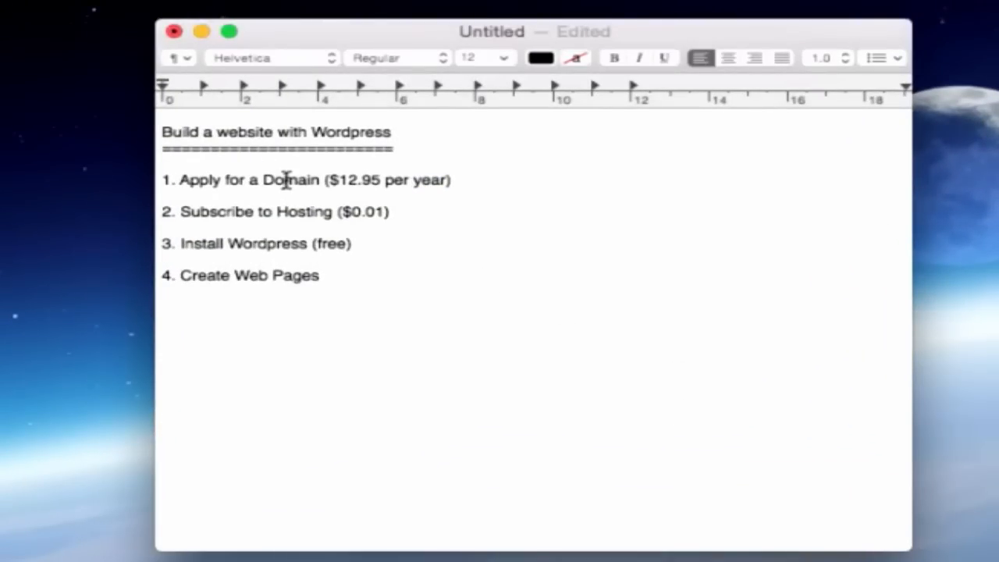
pyautogui.click(225, 212)
pyautogui.click(346, 282)
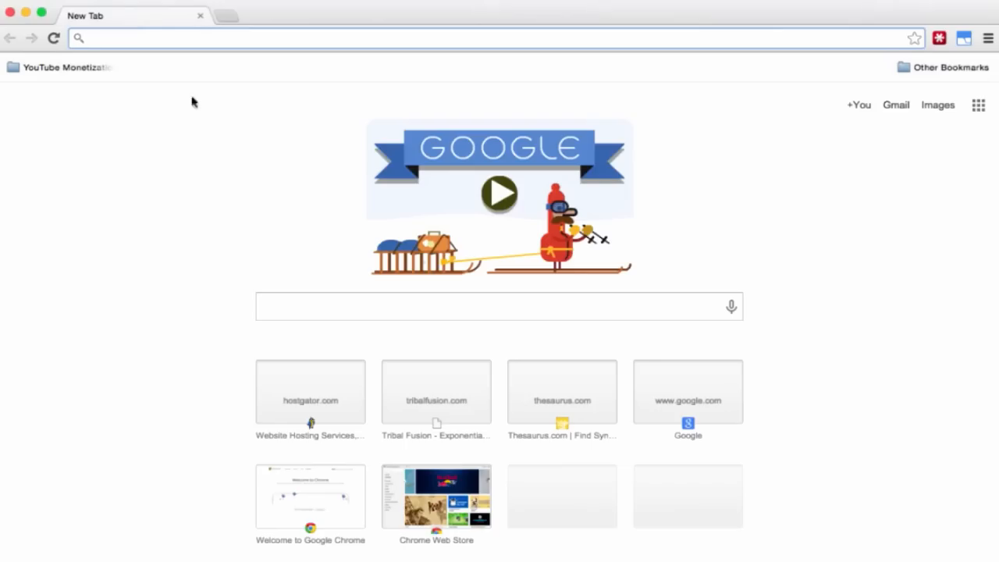
# Step: Load hostgator.com and open its Web Hosting plans page
pyautogui.write('HOSTGA')
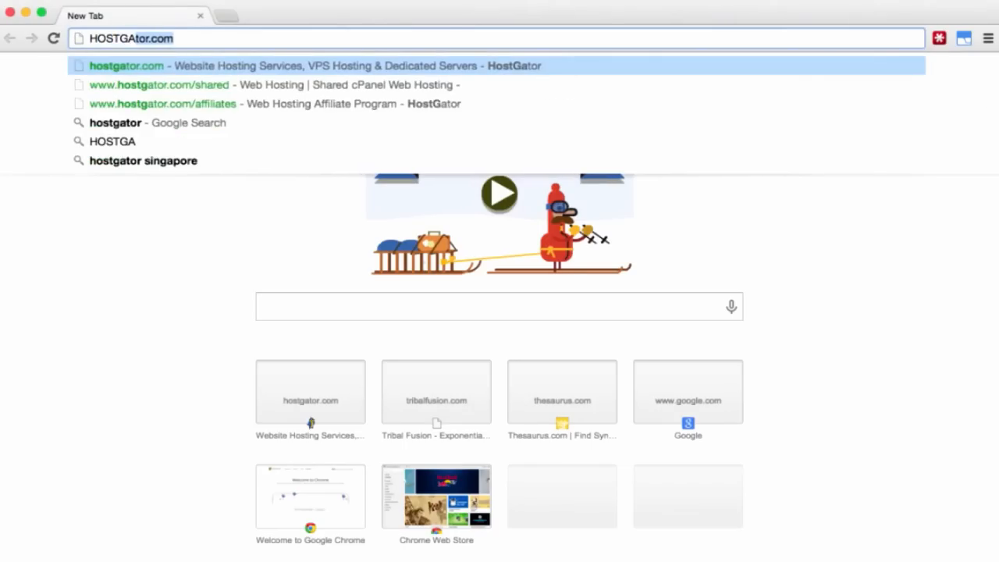
pyautogui.write('TOR.COM')
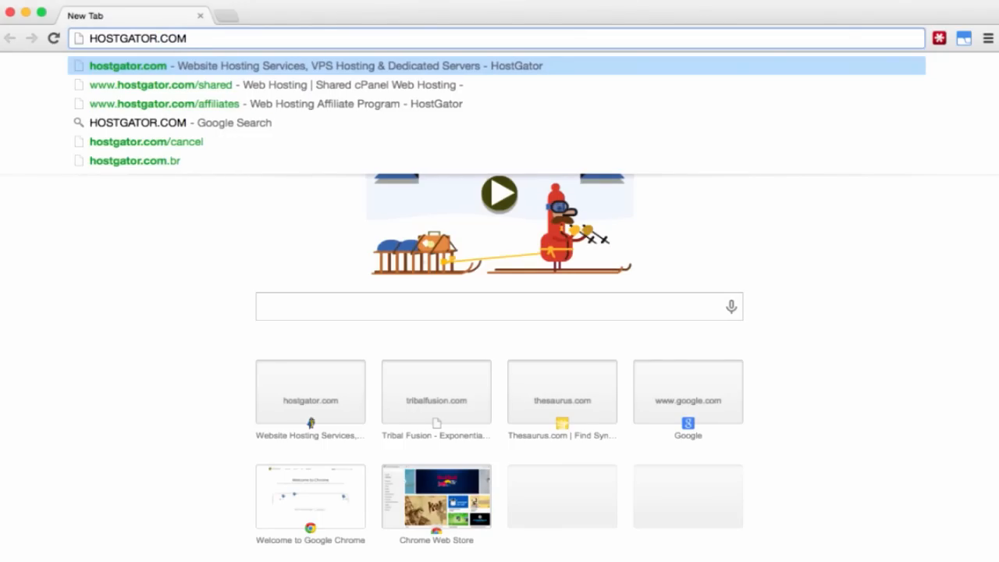
pyautogui.press('Return')
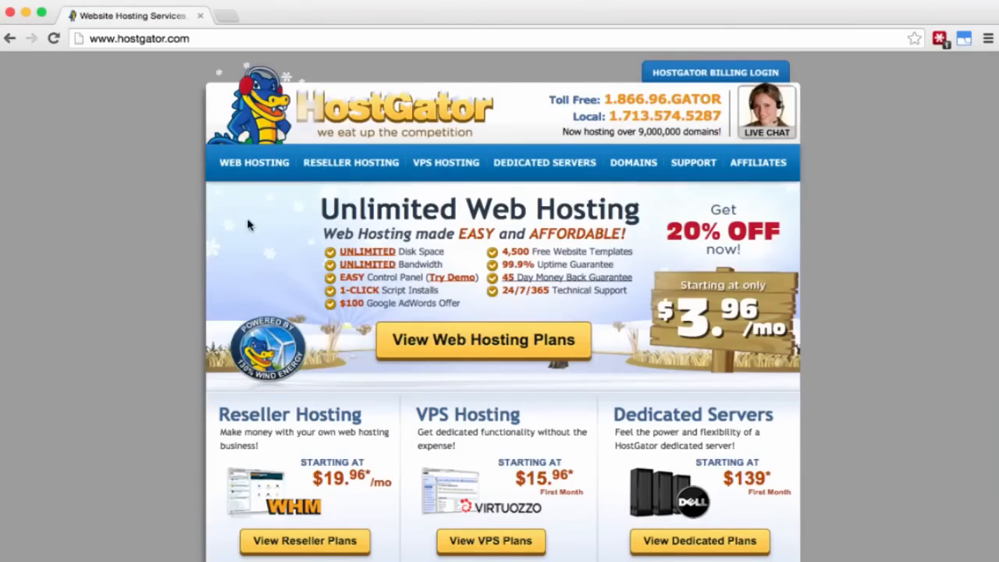
pyautogui.click(249, 165)
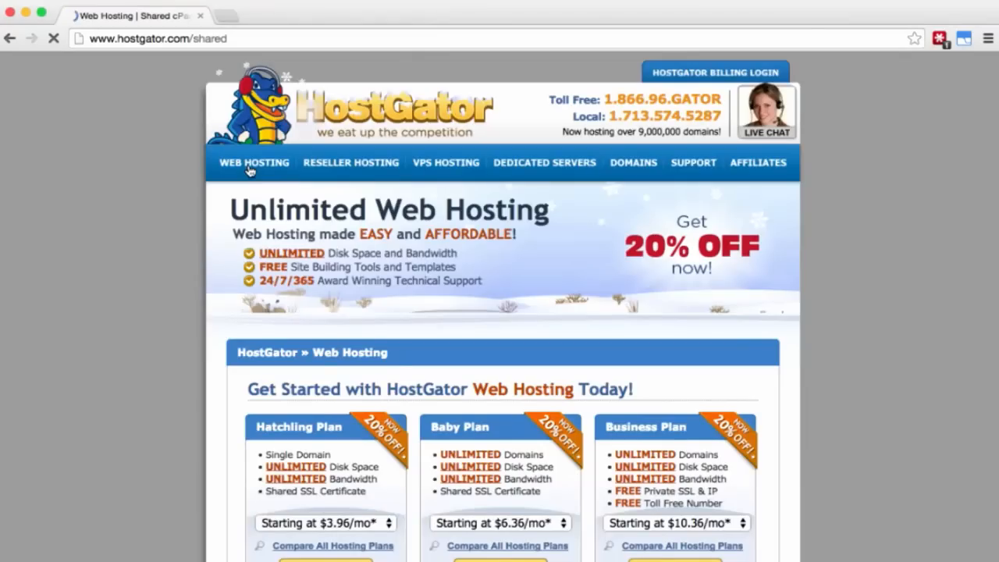
pyautogui.scroll(-2, 324, 263)
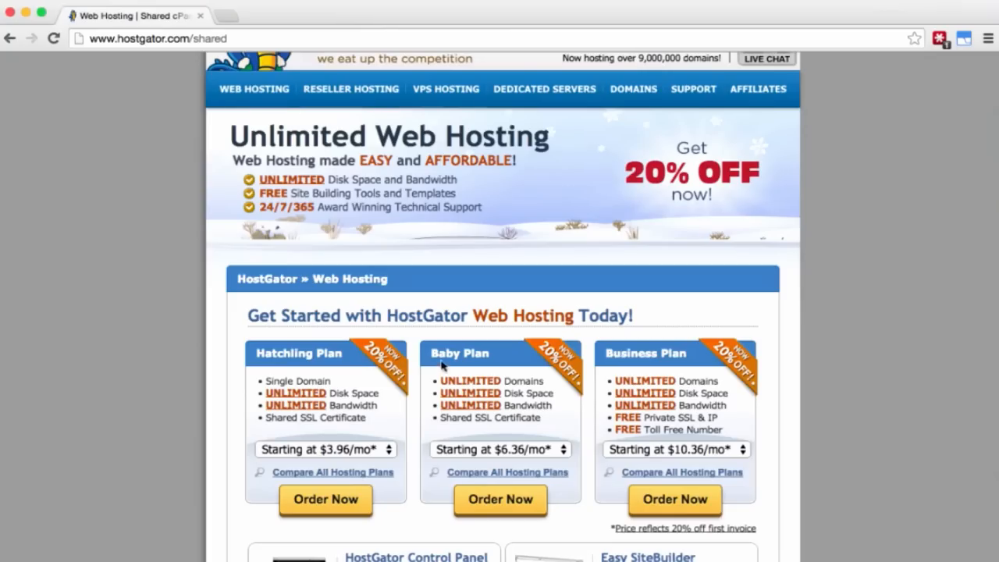
# Step: Compare Hatchling and Baby domain limits, then order the Baby Plan billed monthly at $7.96/mo
pyautogui.doubleClick(275, 383)
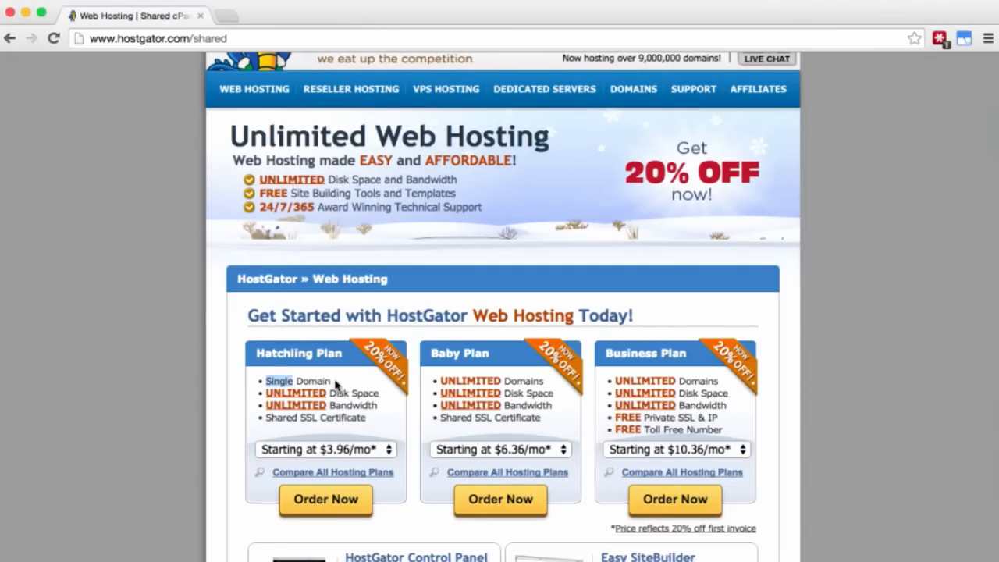
pyautogui.click(466, 381)
pyautogui.doubleClick(465, 382)
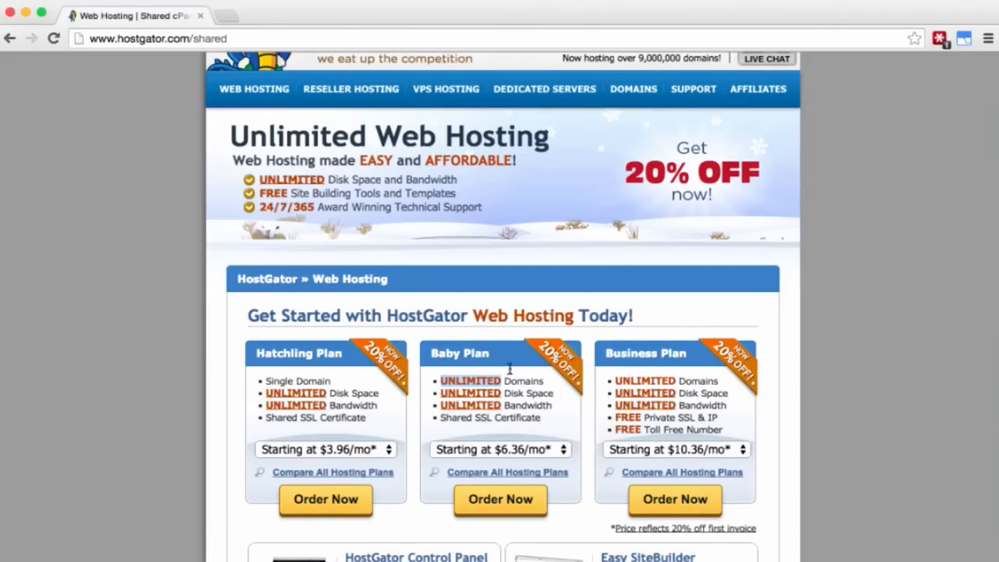
pyautogui.click(513, 450)
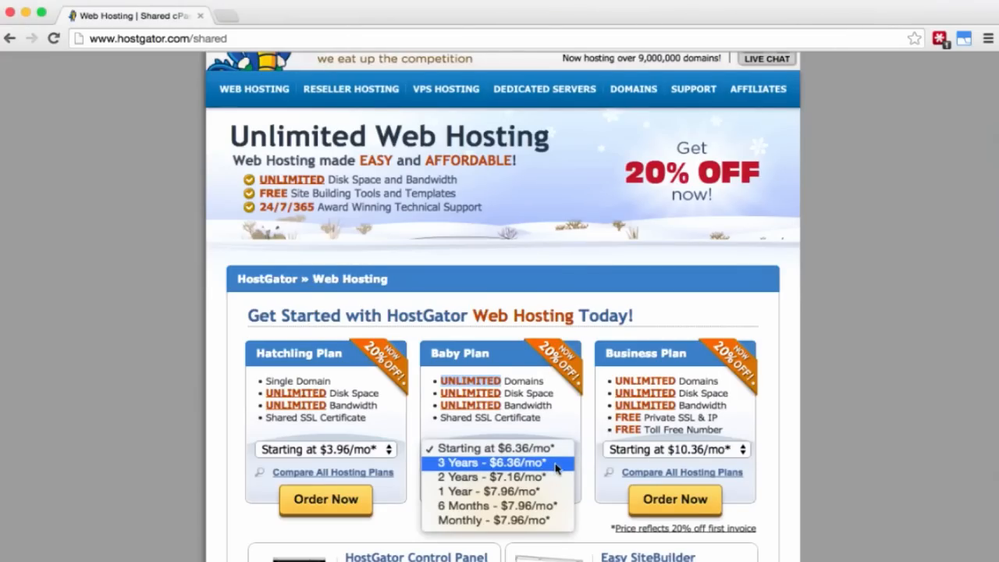
pyautogui.click(561, 528)
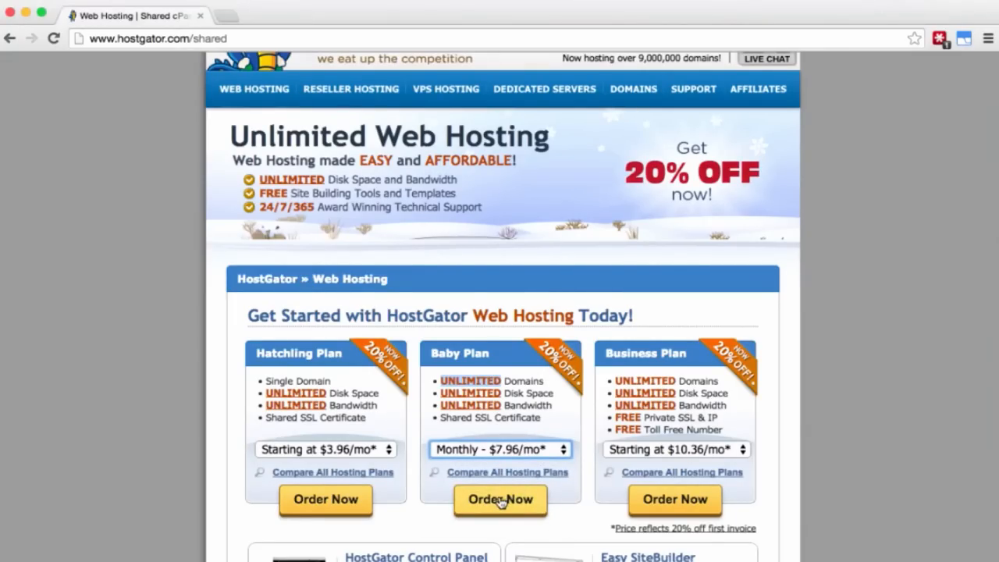
pyautogui.click(502, 500)
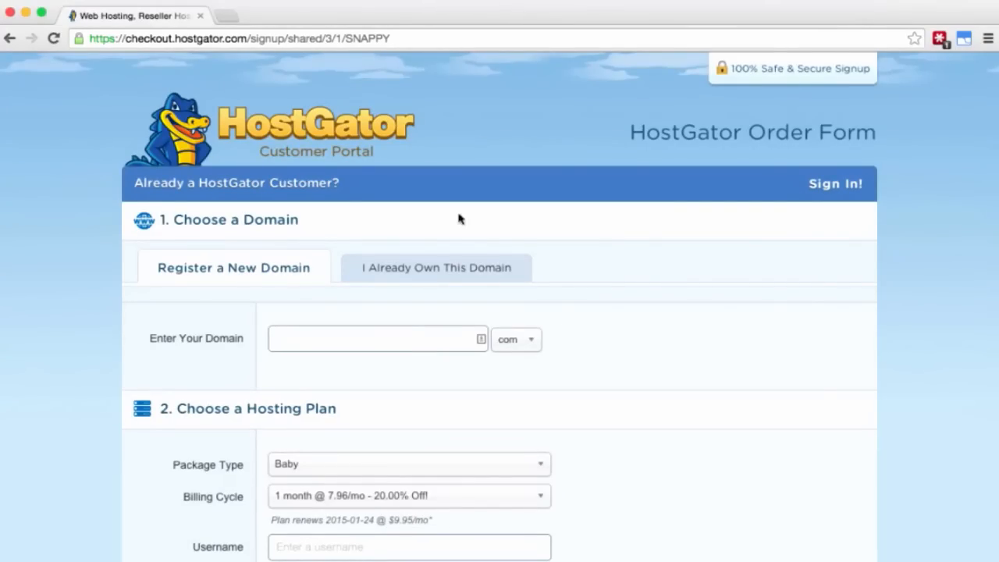
# Step: Under Register a New Domain, check whether flowershop.com is available
pyautogui.click(426, 269)
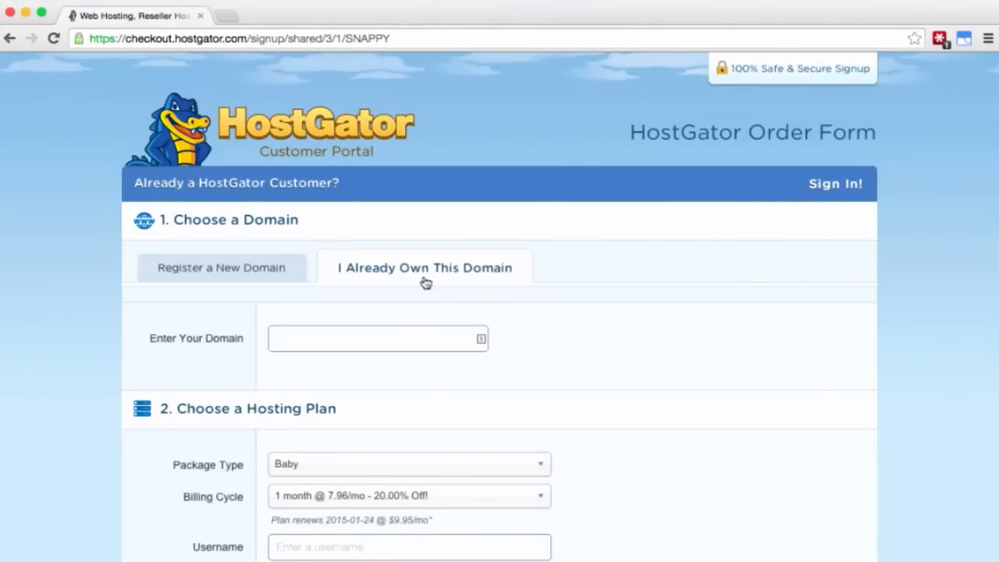
pyautogui.click(408, 329)
pyautogui.click(276, 271)
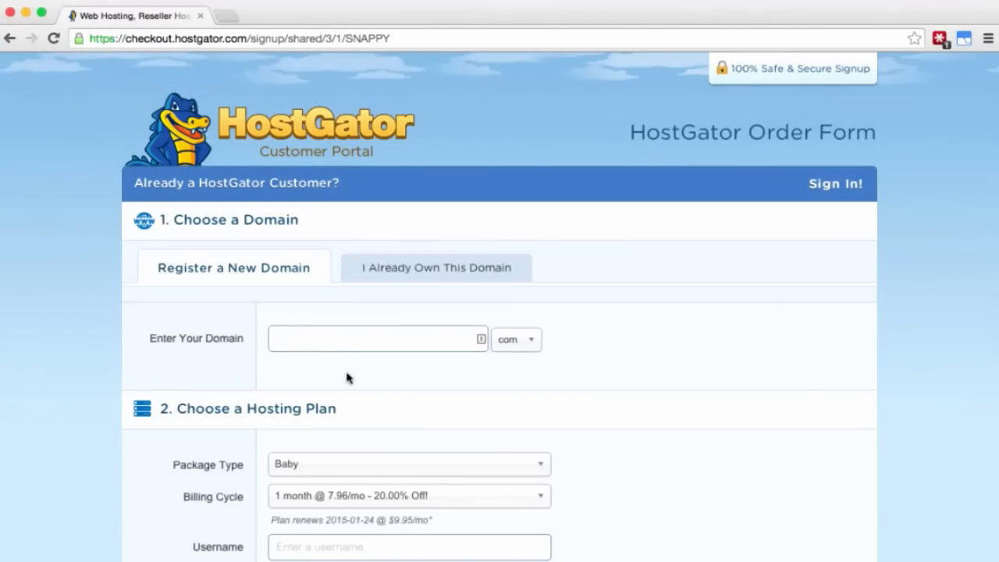
pyautogui.write('flowershop')
pyautogui.click(526, 341)
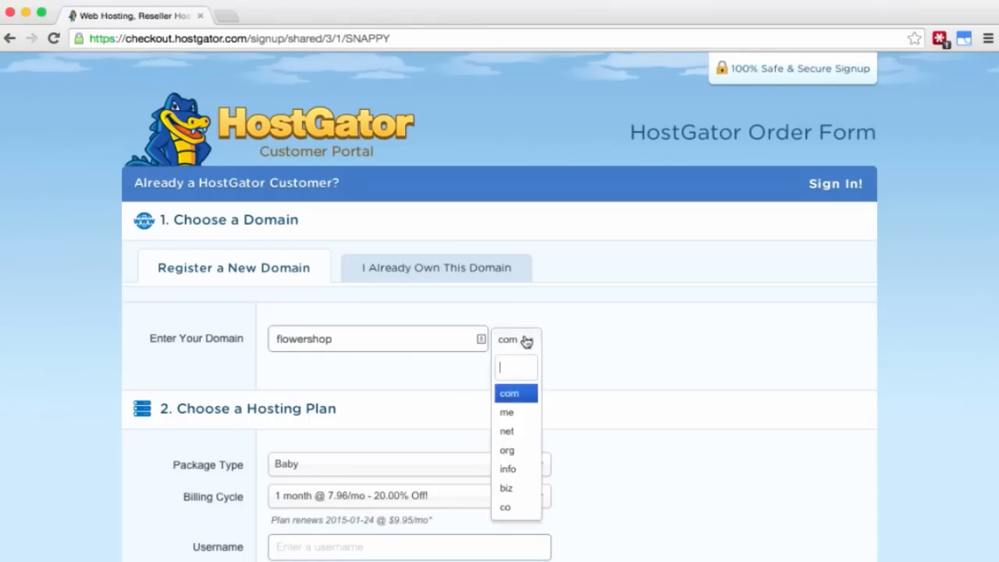
pyautogui.click(523, 394)
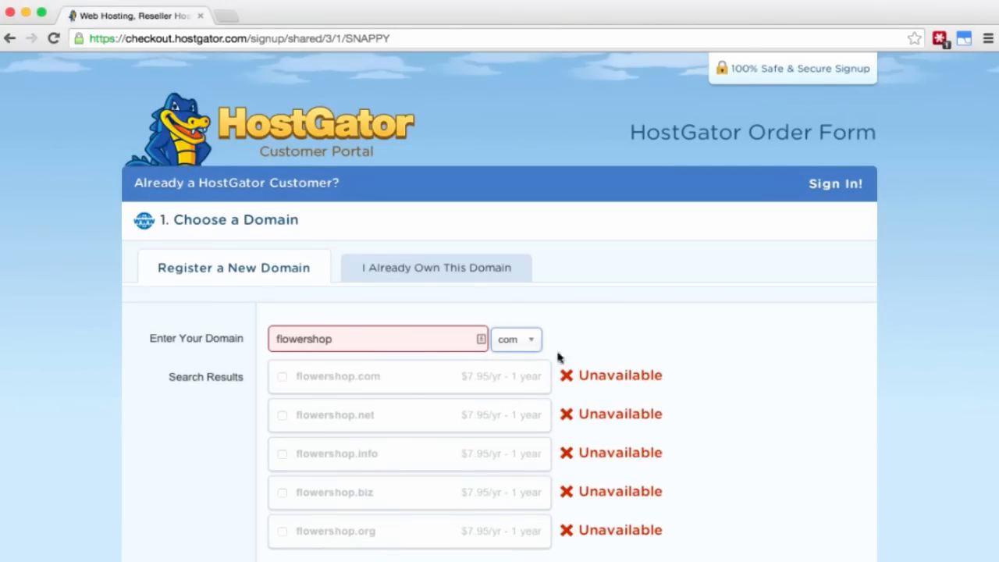
# Step: Prefix the name with 'les' and add lesflowershop.com as the domain
pyautogui.click(515, 340)
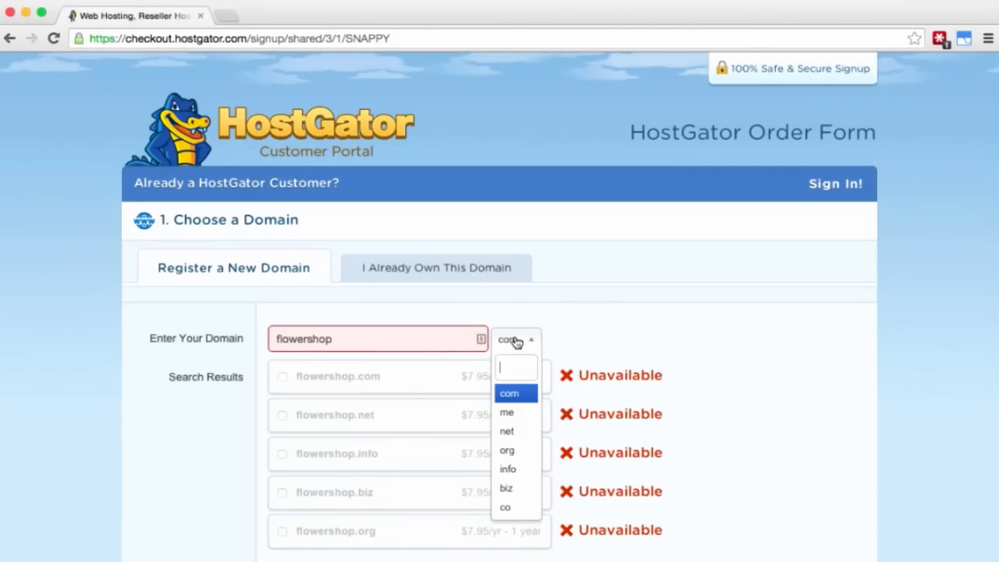
pyautogui.click(519, 395)
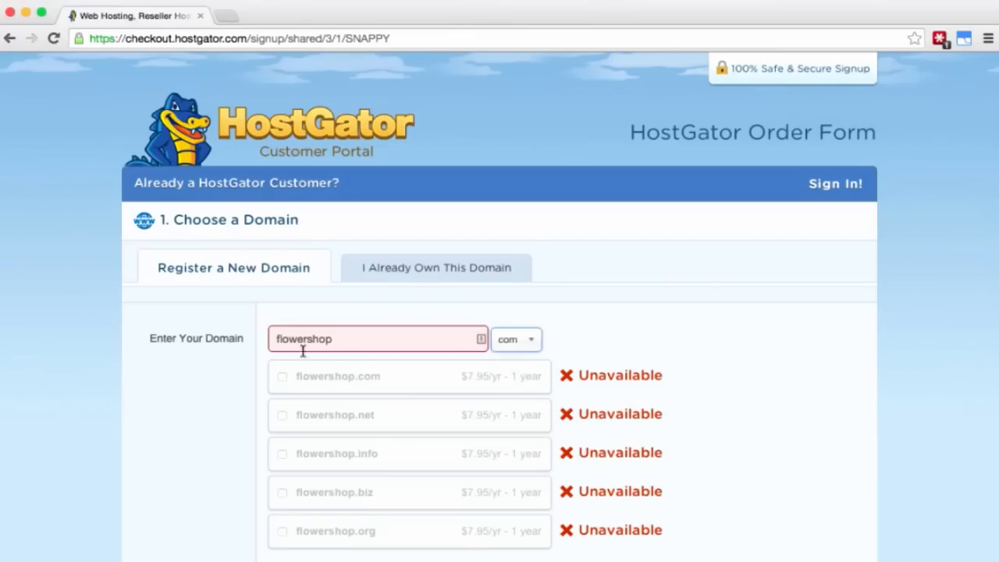
pyautogui.click(277, 342)
pyautogui.write('les')
pyautogui.click(521, 340)
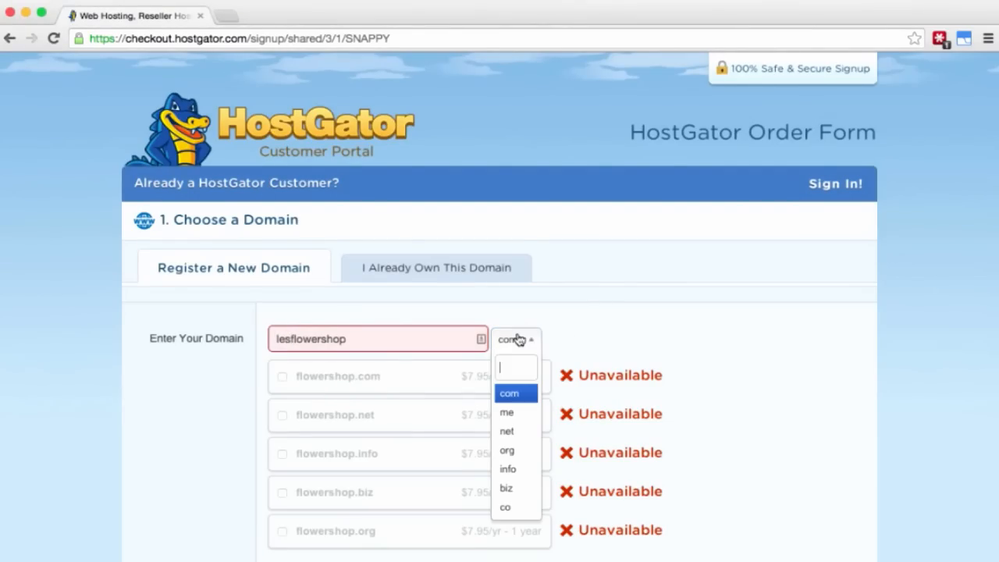
pyautogui.click(513, 396)
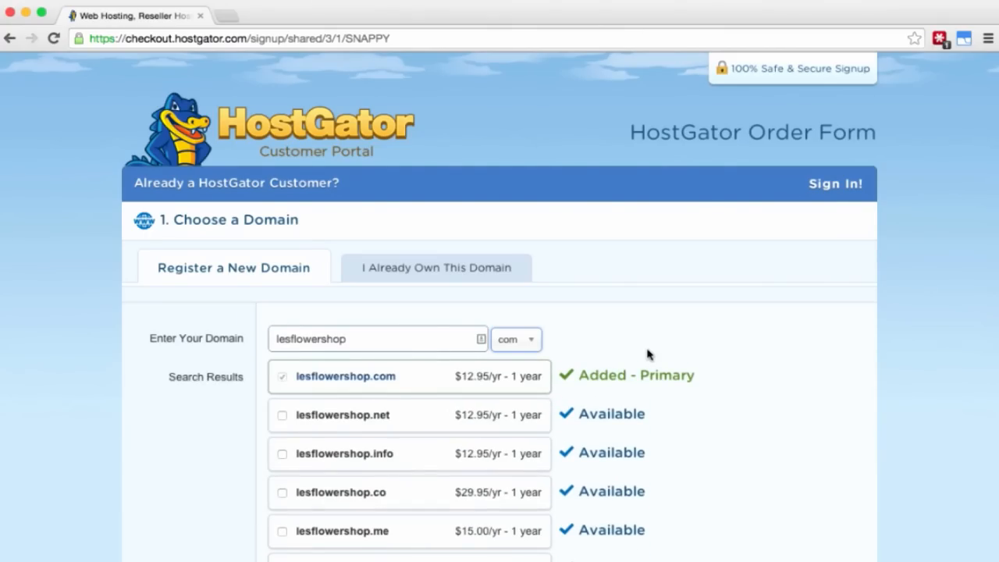
# Step: Enter a hosting username and security PIN on the order form
pyautogui.scroll(-5, 747, 420)
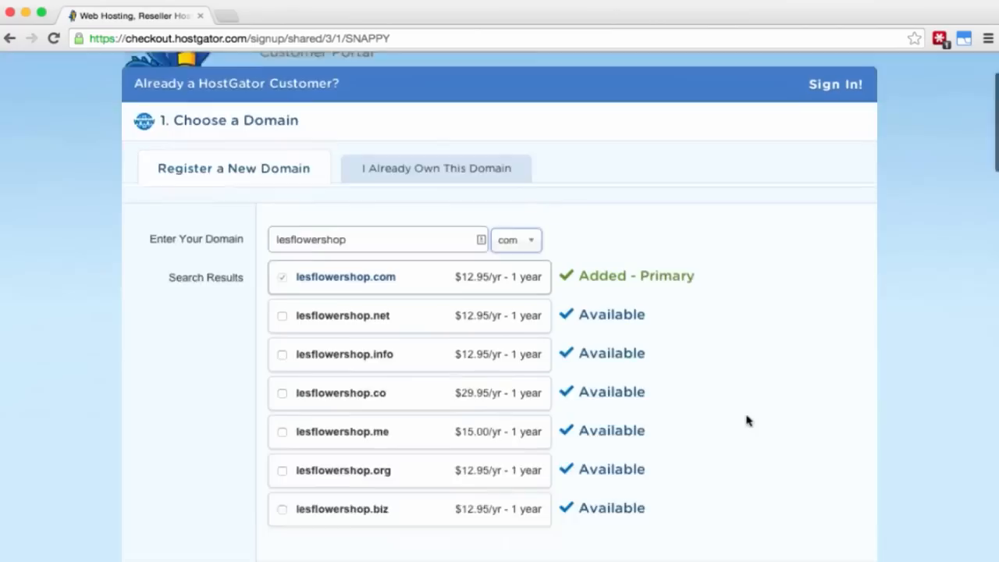
pyautogui.scroll(-5, 747, 422)
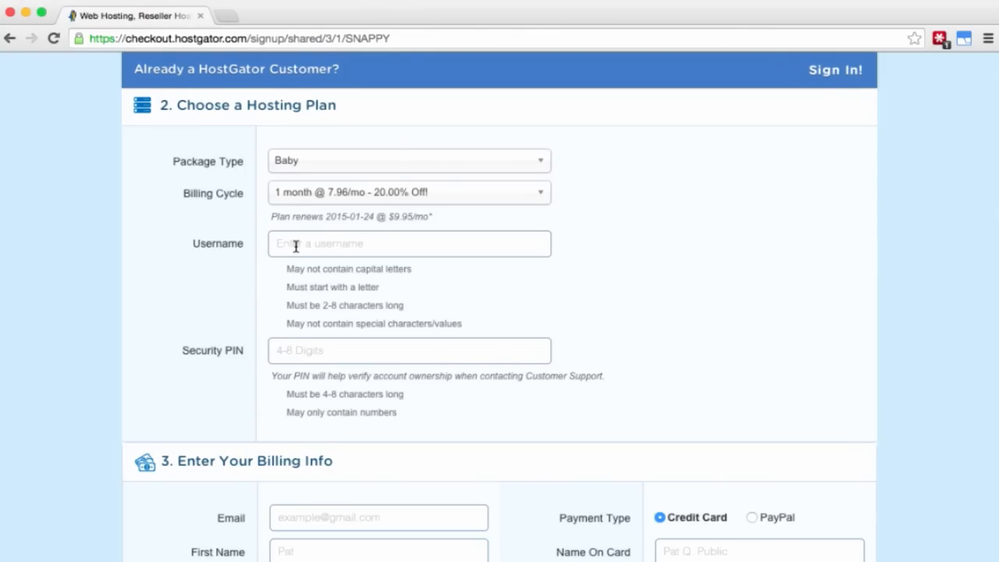
pyautogui.write('flower')
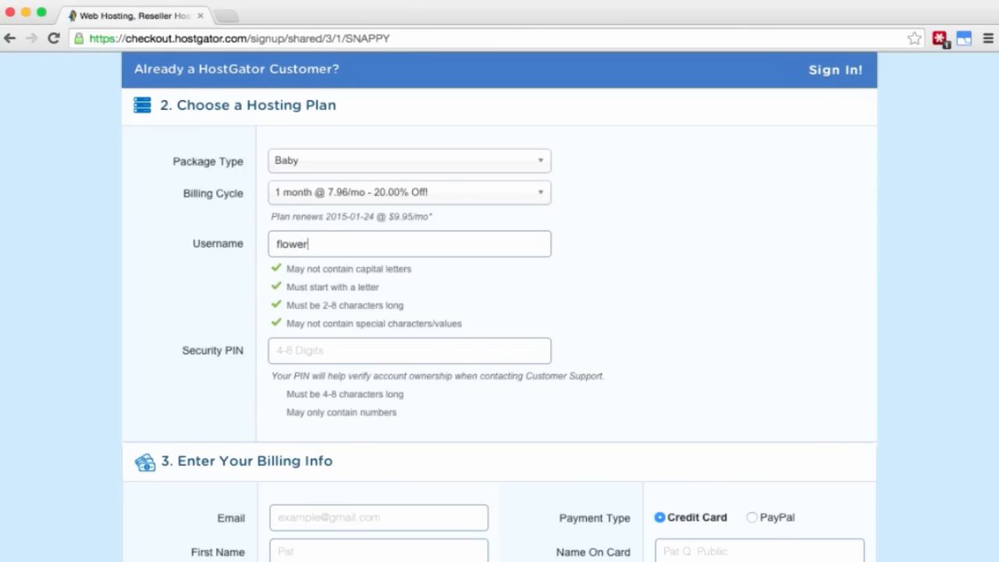
pyautogui.write('1234')
pyautogui.scroll(-5, 572, 308)
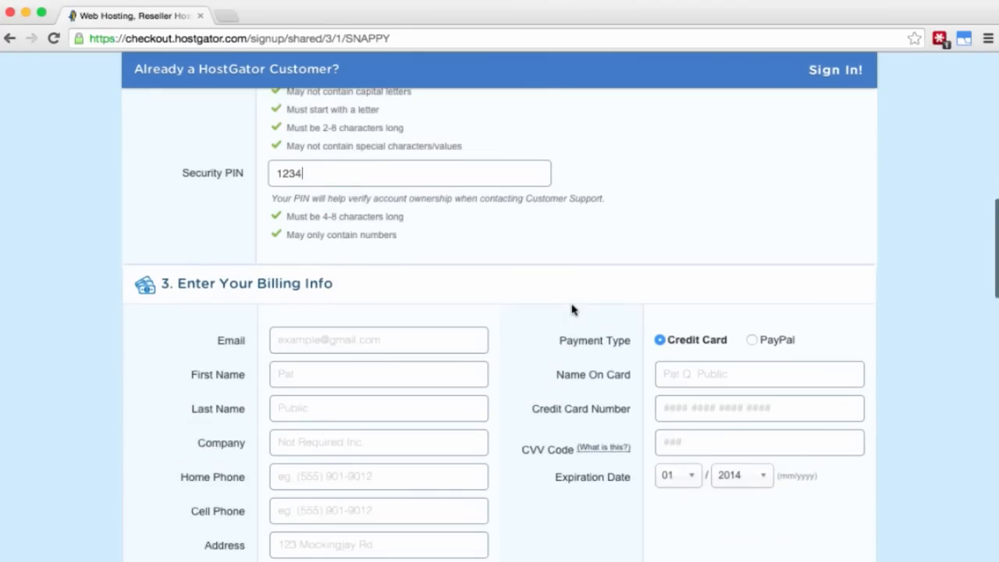
pyautogui.scroll(-3, 572, 309)
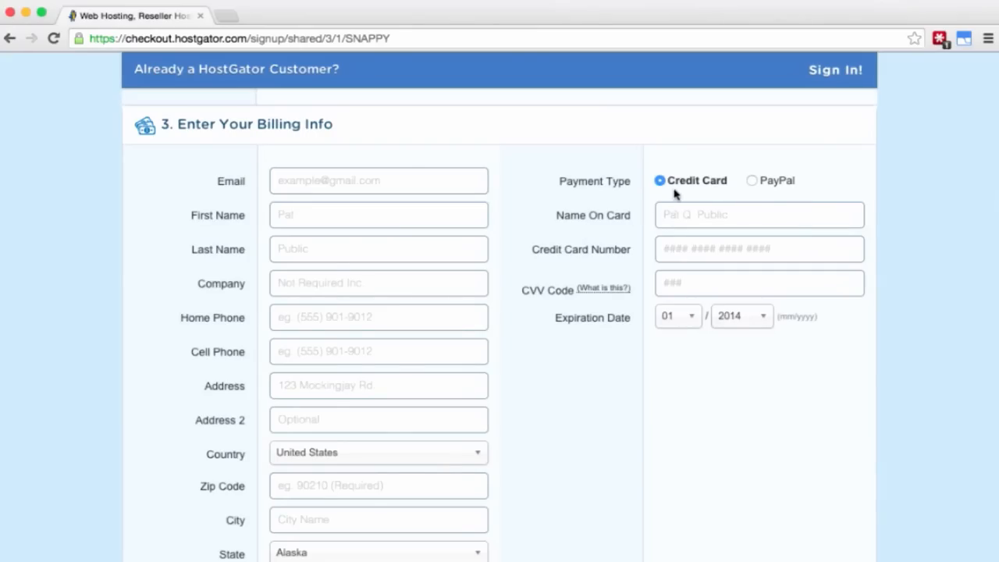
# Step: Select PayPal as the payment method under Billing Info
pyautogui.click(751, 182)
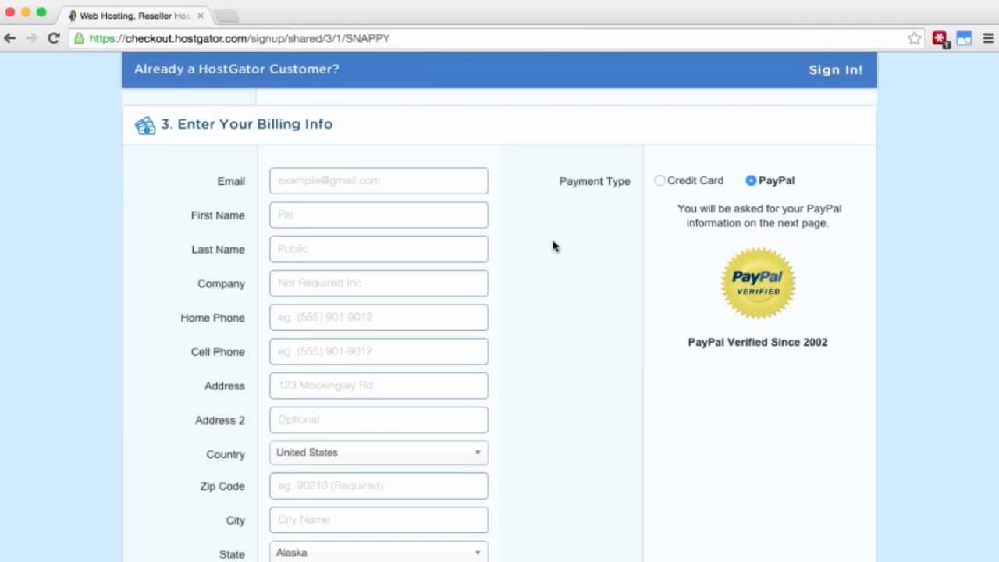
pyautogui.scroll(-5, 552, 246)
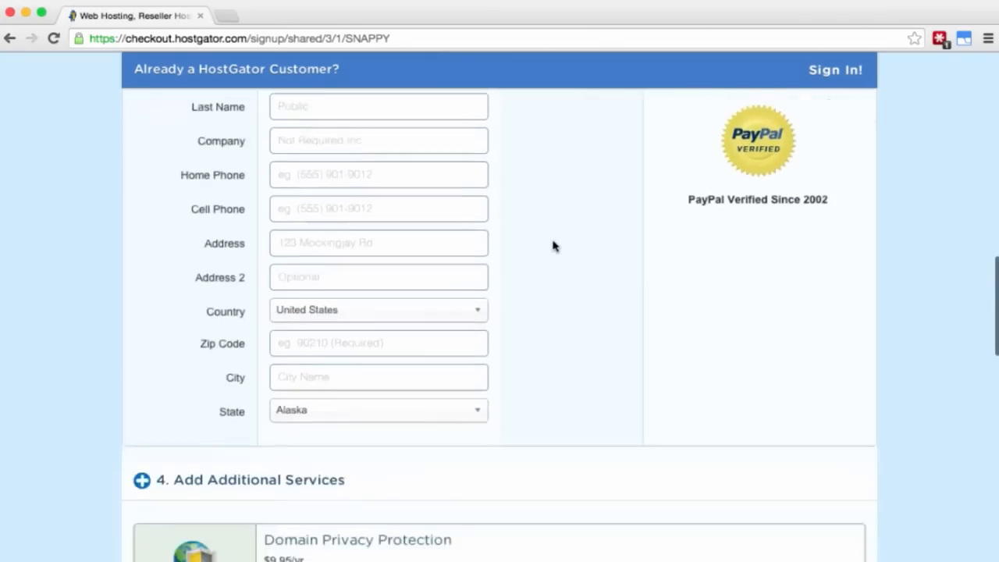
pyautogui.scroll(-2, 553, 246)
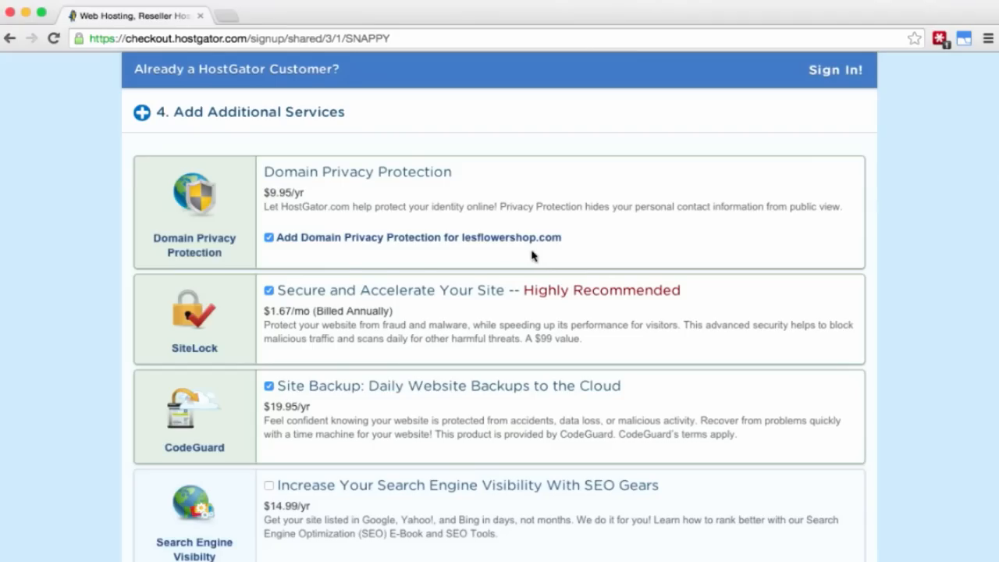
# Step: Untick Domain Privacy Protection, the SiteLock security add-on and CodeGuard cloud backups
pyautogui.click(270, 239)
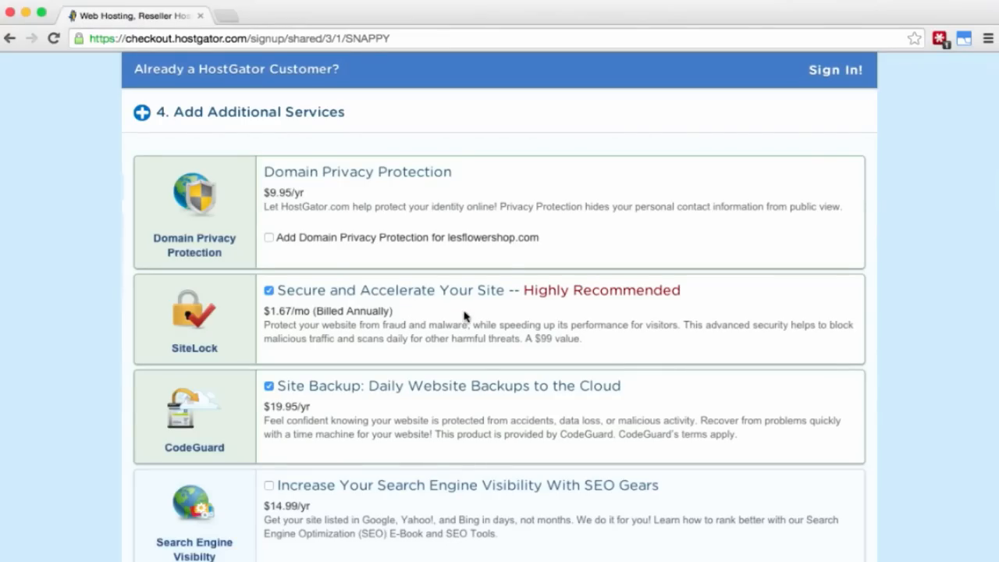
pyautogui.click(269, 291)
pyautogui.scroll(-3, 326, 354)
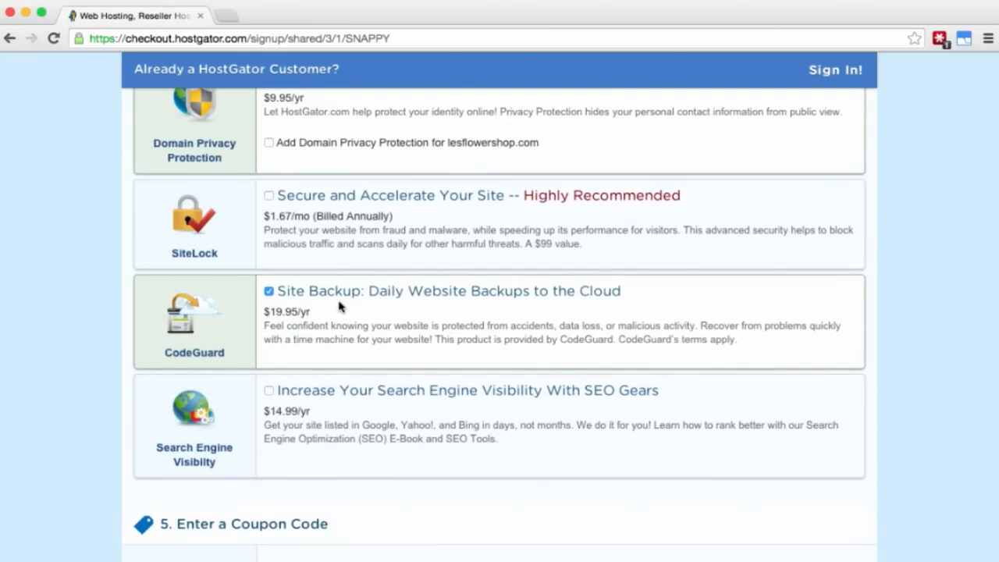
pyautogui.click(269, 293)
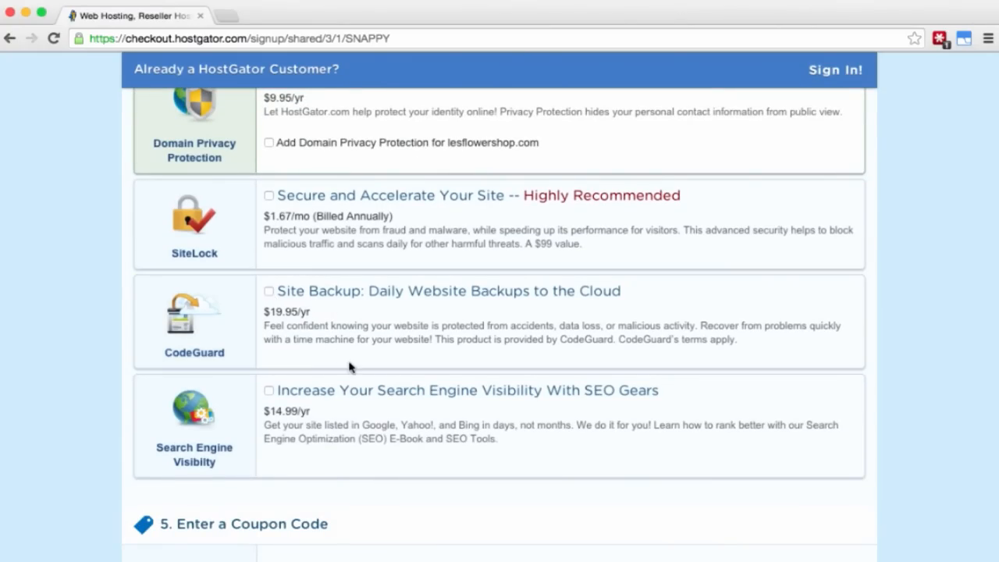
pyautogui.scroll(-2, 491, 328)
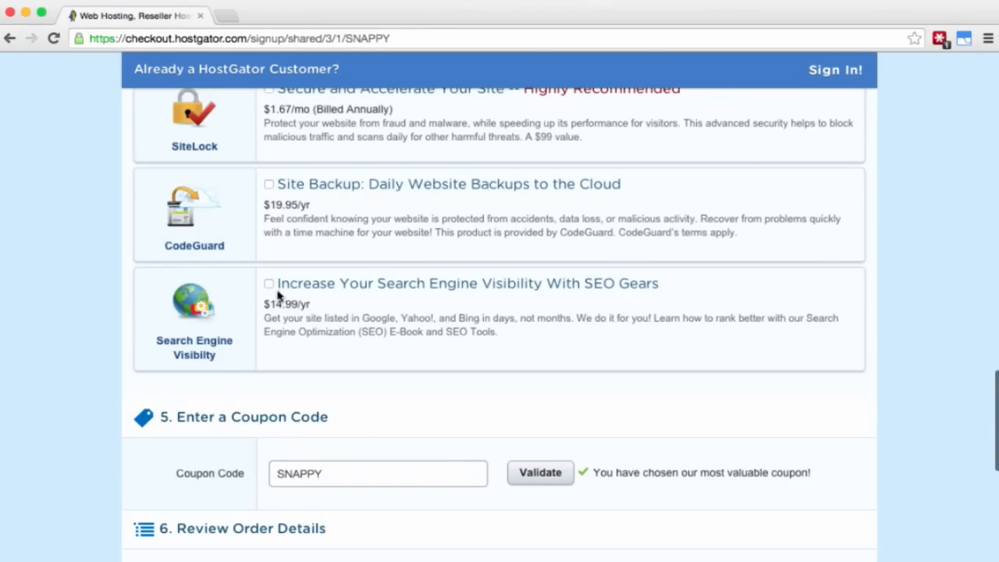
# Step: Replace the SNAPPY coupon with DLONECENTPROMO and validate it, making $12.96 due
pyautogui.scroll(-5, 355, 323)
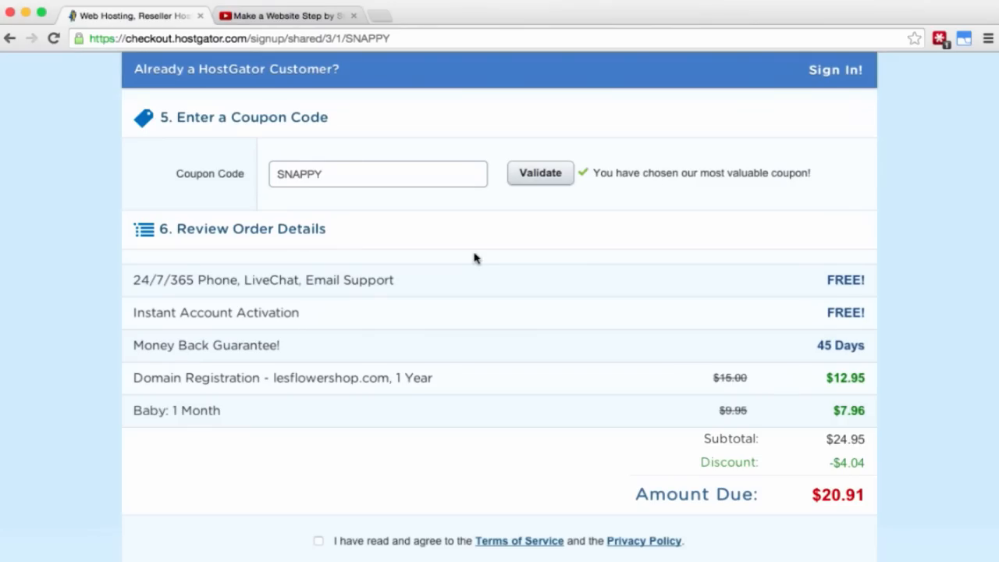
pyautogui.doubleClick(393, 174)
pyautogui.write('DLONECENTPROMO')
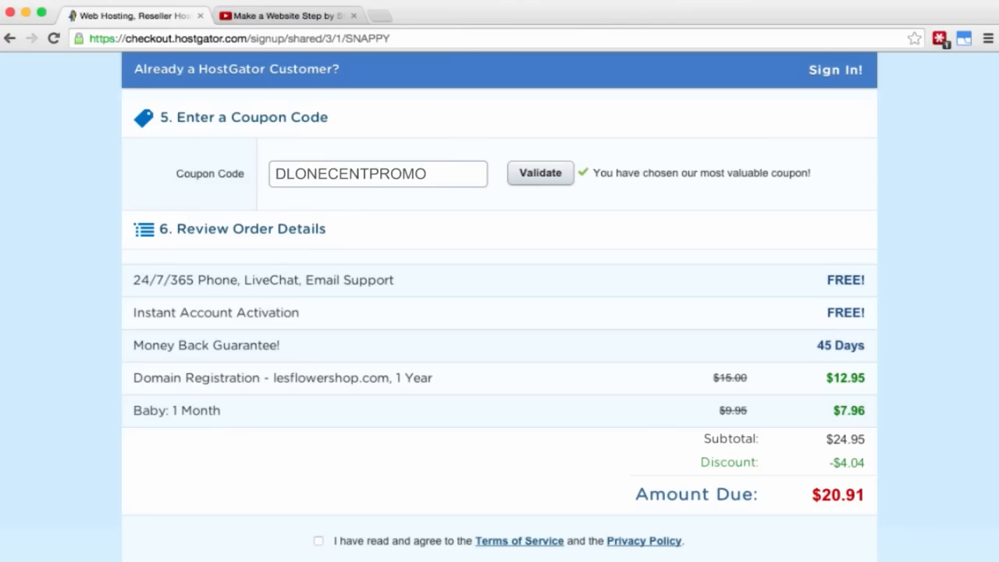
pyautogui.click(546, 176)
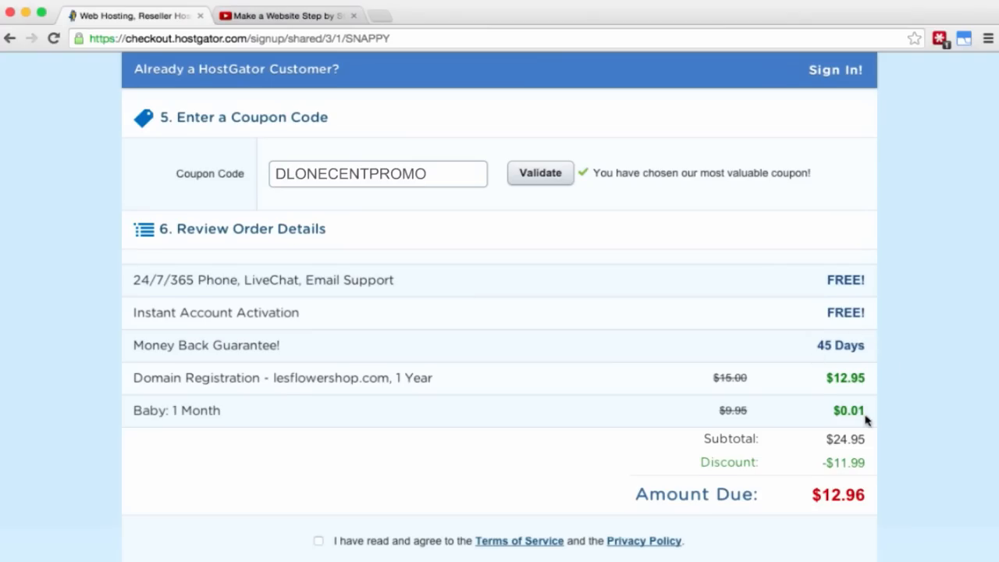
# Step: Agree to the Terms of Service and privacy policy
pyautogui.scroll(-5, 865, 417)
pyautogui.scroll(-2, 865, 421)
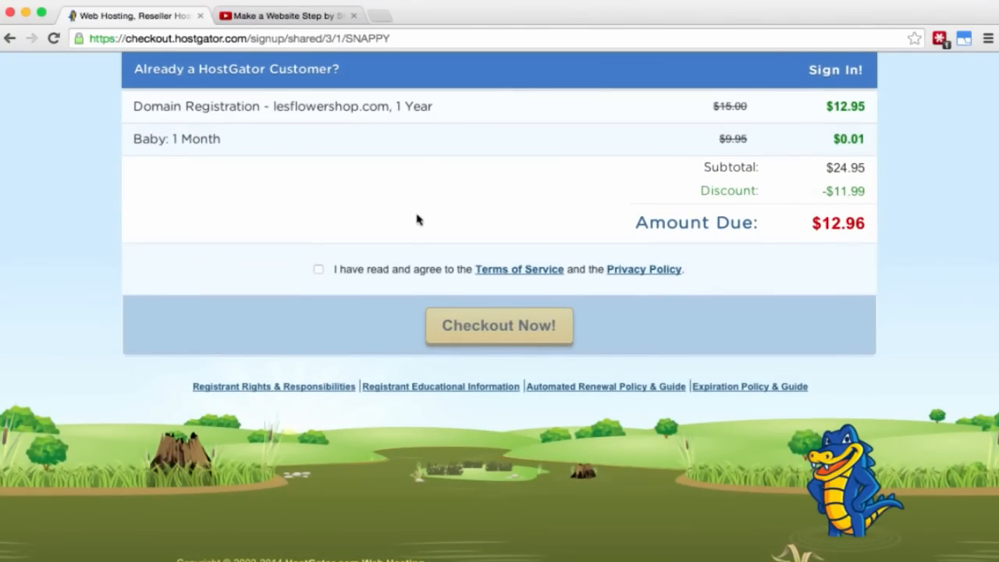
pyautogui.click(318, 271)
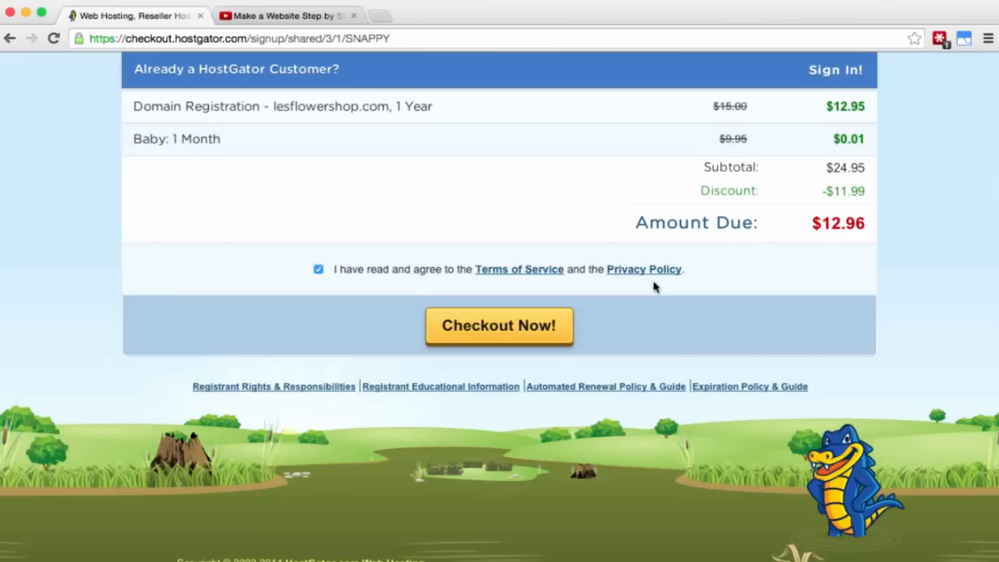
# Step: Place the HostGator hosting order, review the confirmation, and switch to the Gmail inbox
pyautogui.click(499, 332)
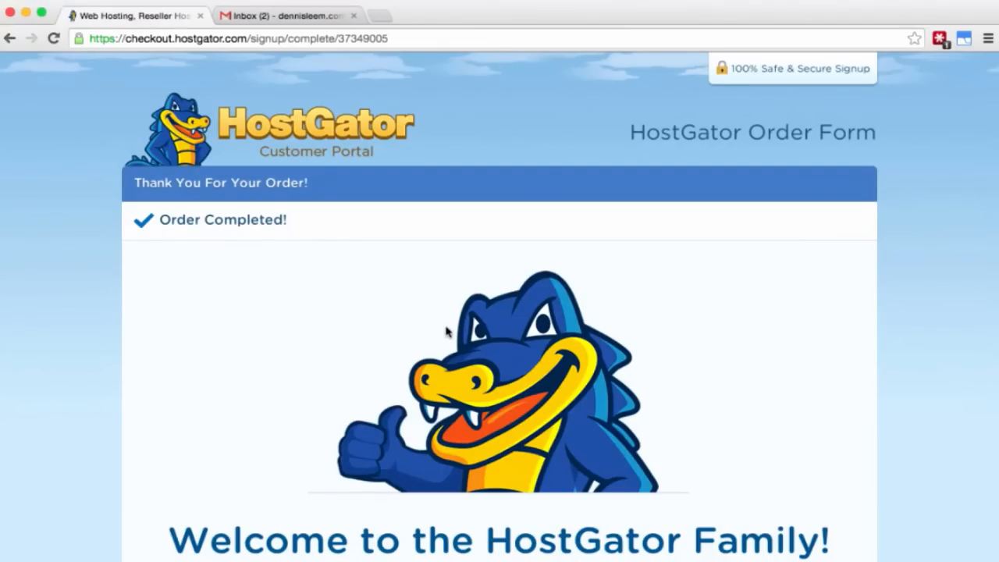
pyautogui.scroll(-5, 447, 332)
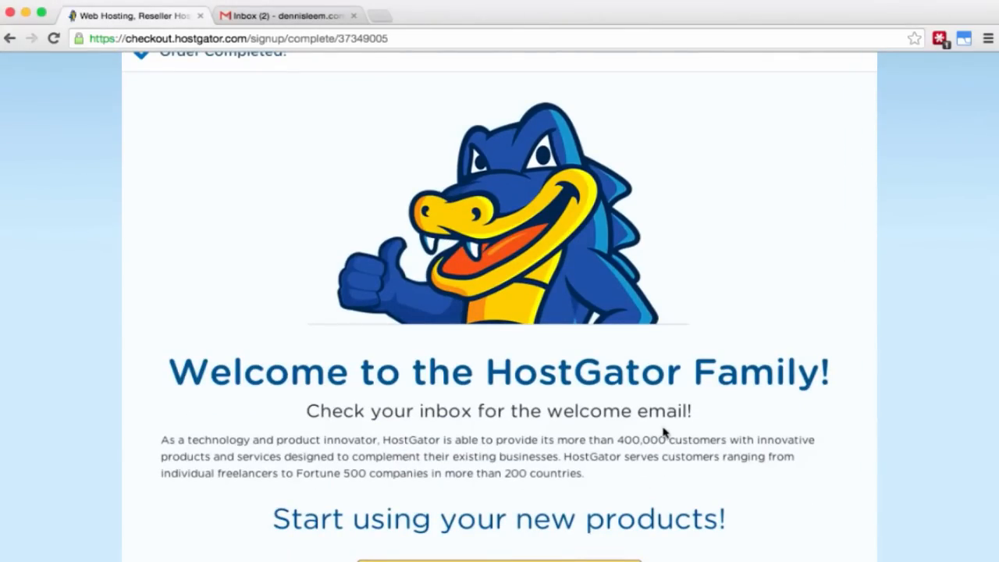
pyautogui.click(291, 19)
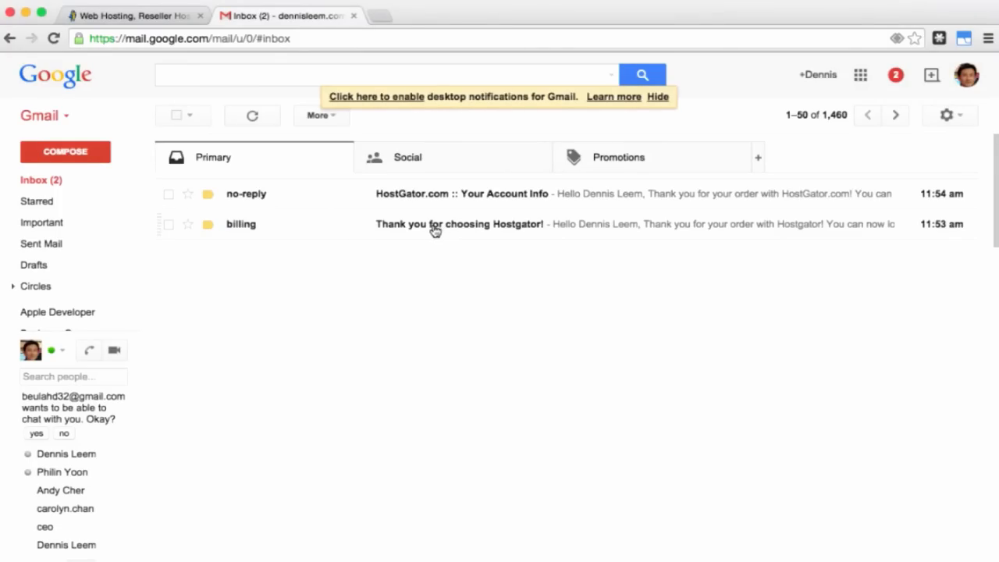
# Step: Read the HostGator billing email, then open the 'HostGator.com :: Your Account Info' email
pyautogui.click(408, 229)
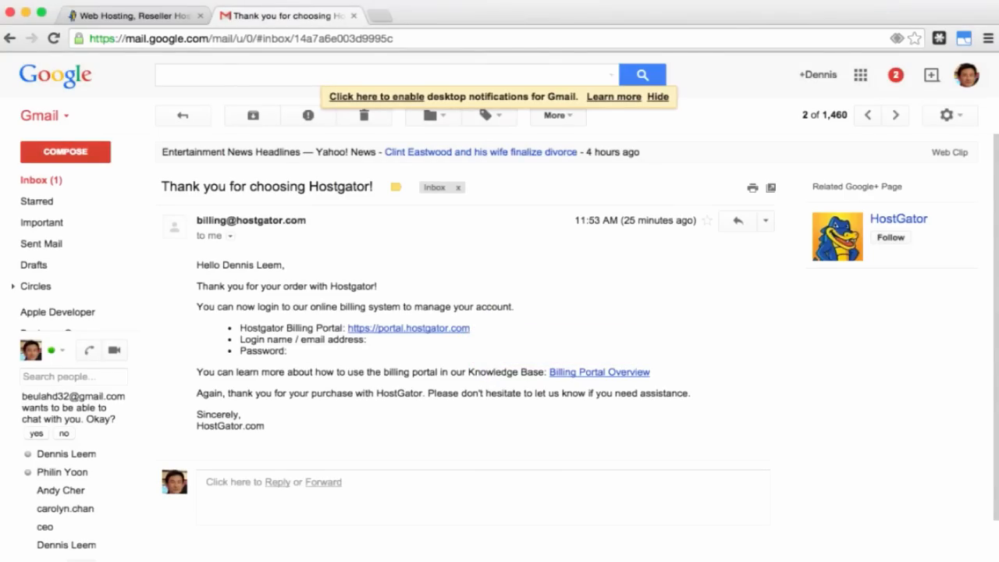
pyautogui.click(182, 117)
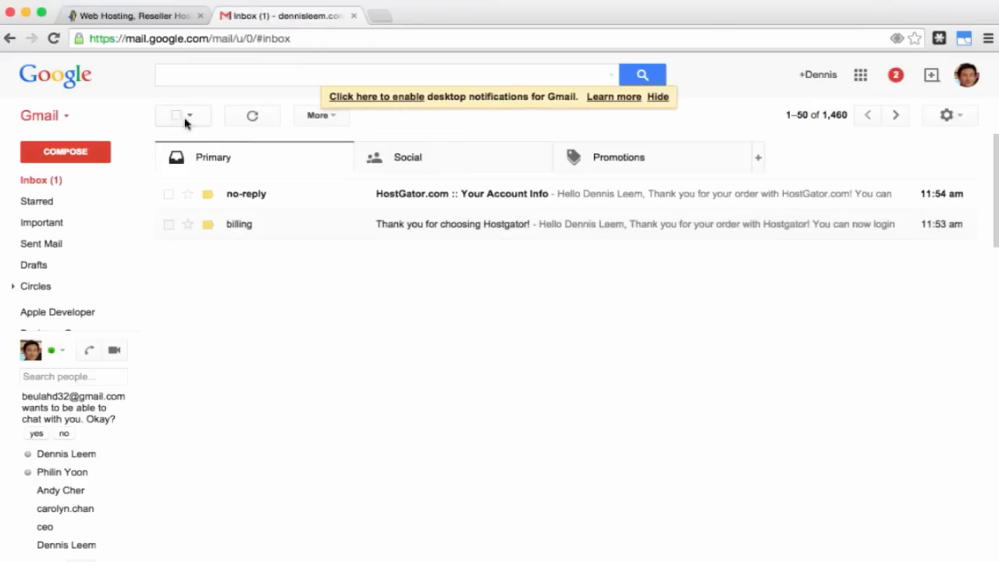
pyautogui.click(414, 200)
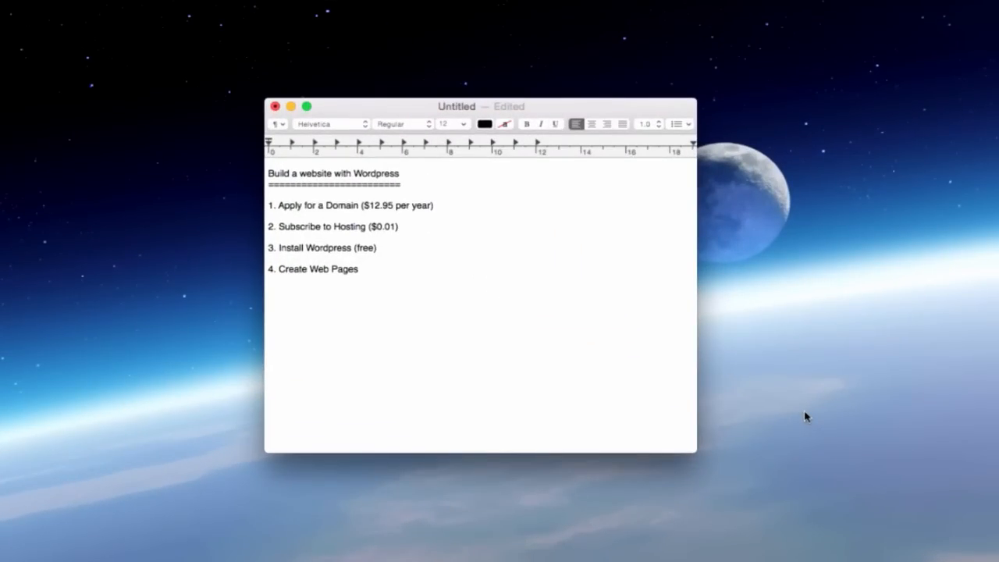
# Step: Mark the domain and hosting checklist lines ' - DONE', adding '$12.96' after the hosting step
pyautogui.click(446, 209)
pyautogui.write('- DONE')
pyautogui.write(' - ')
pyautogui.write('DONE')
pyautogui.write('$12.')
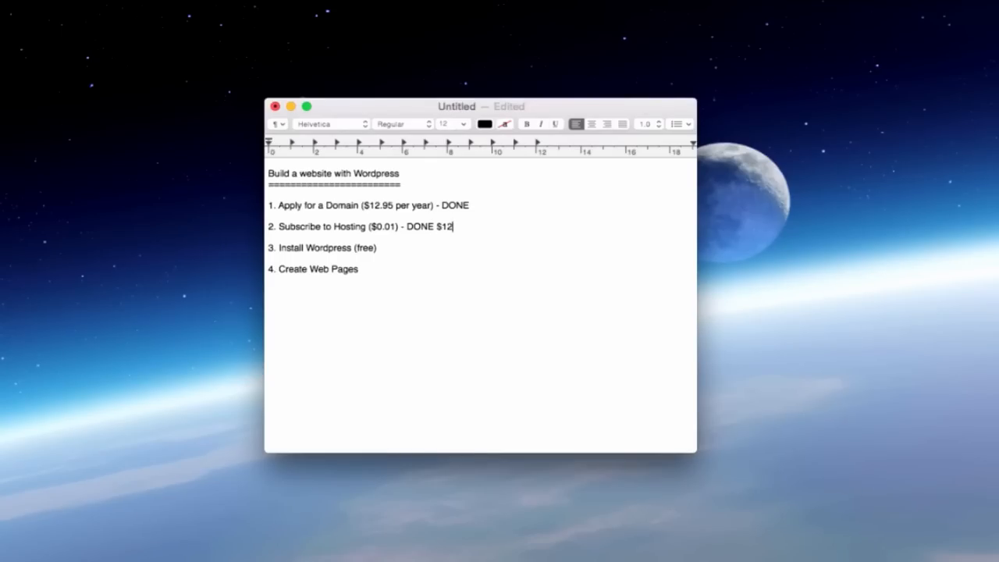
pyautogui.write('96')
# Step: Follow the email's control panel link and log in to cPanel with the account username and password
pyautogui.click(402, 249)
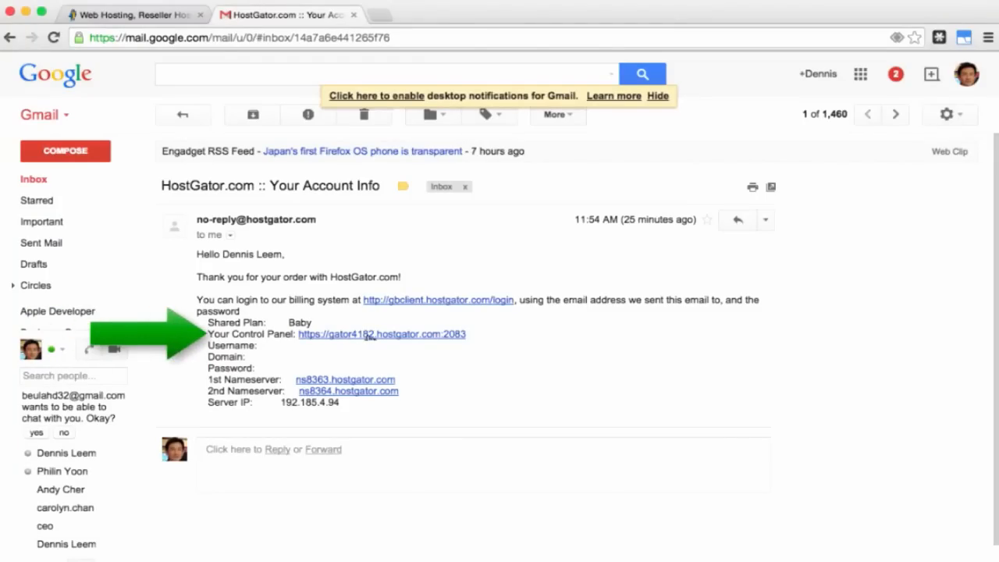
pyautogui.click(372, 334)
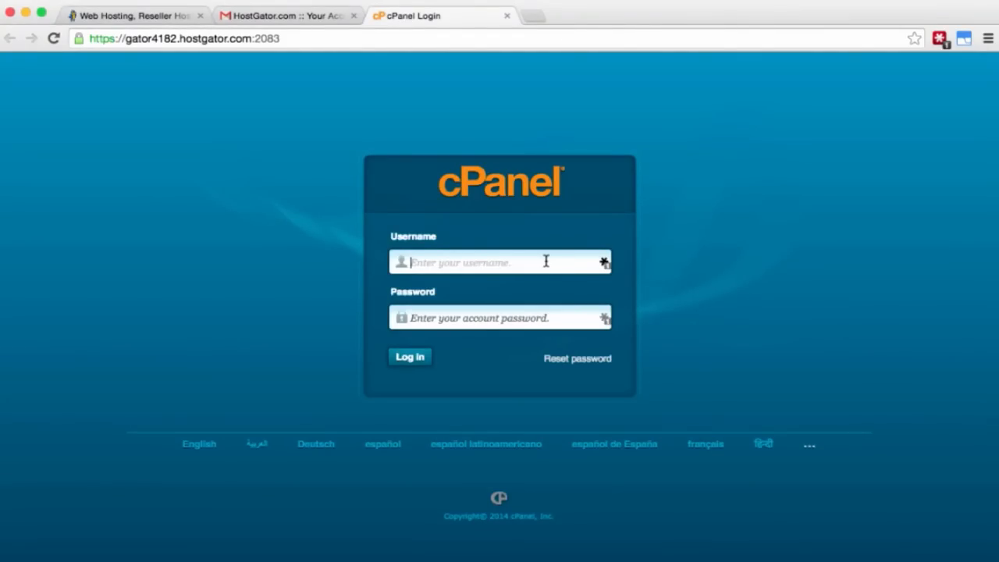
pyautogui.write('dleemhc')
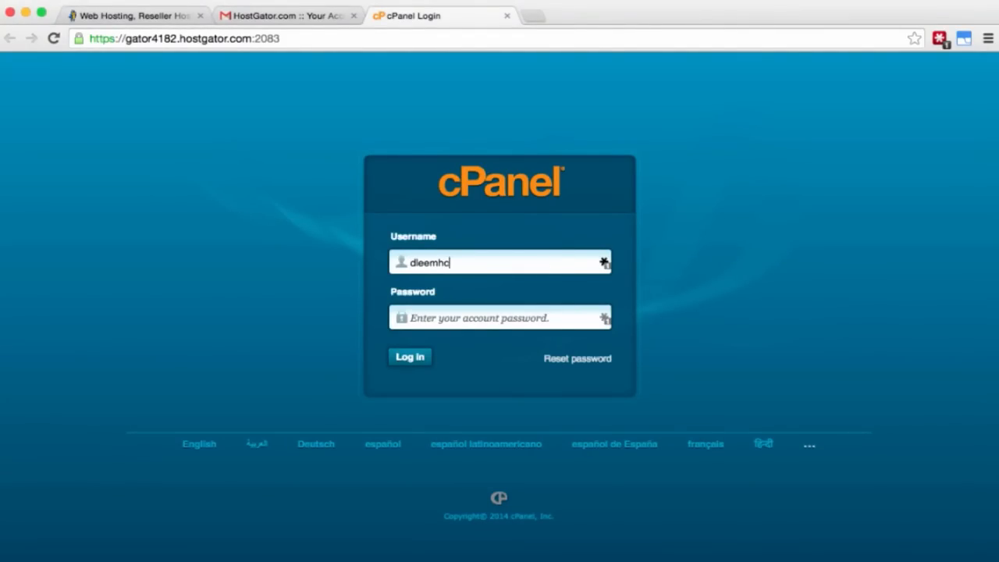
pyautogui.press('Tab')
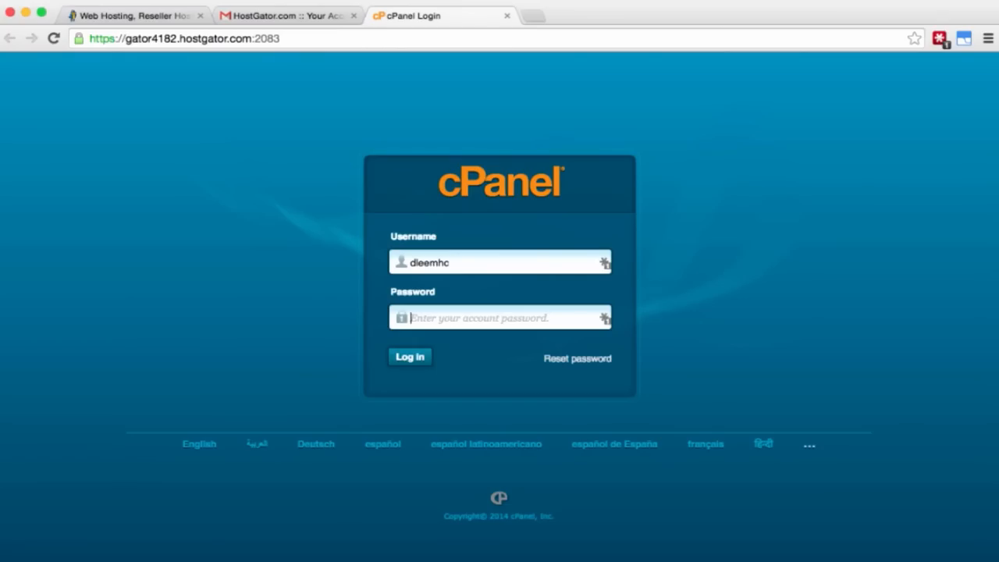
pyautogui.write('************')
pyautogui.click(419, 360)
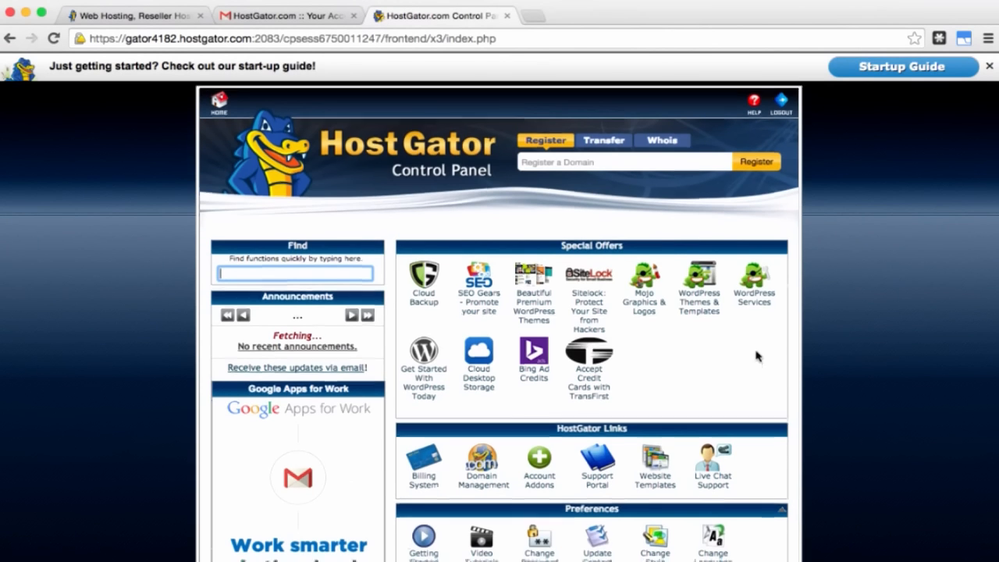
# Step: Open QuickInstall from the cPanel page
pyautogui.scroll(-15, 755, 361)
pyautogui.scroll(4, 758, 352)
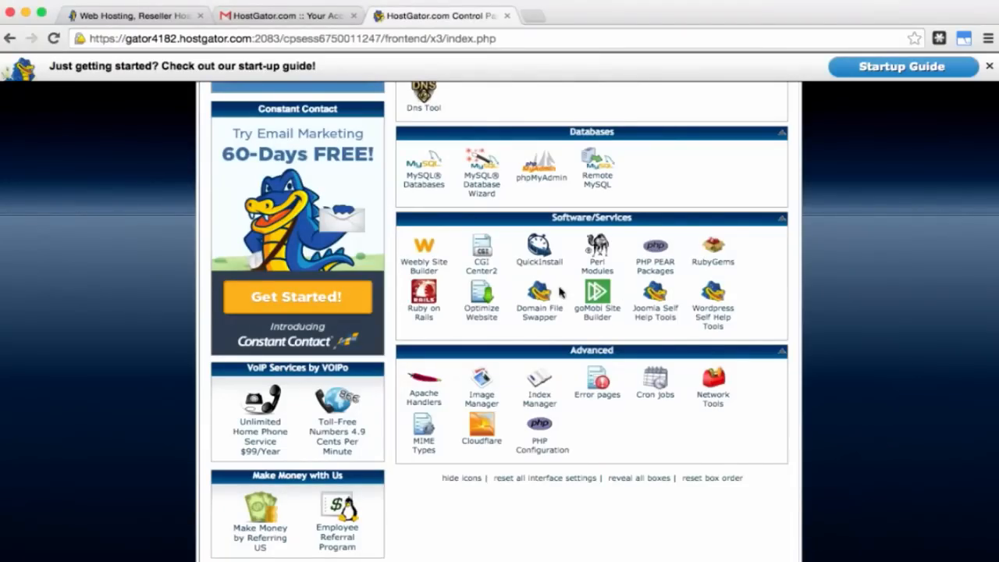
pyautogui.click(540, 250)
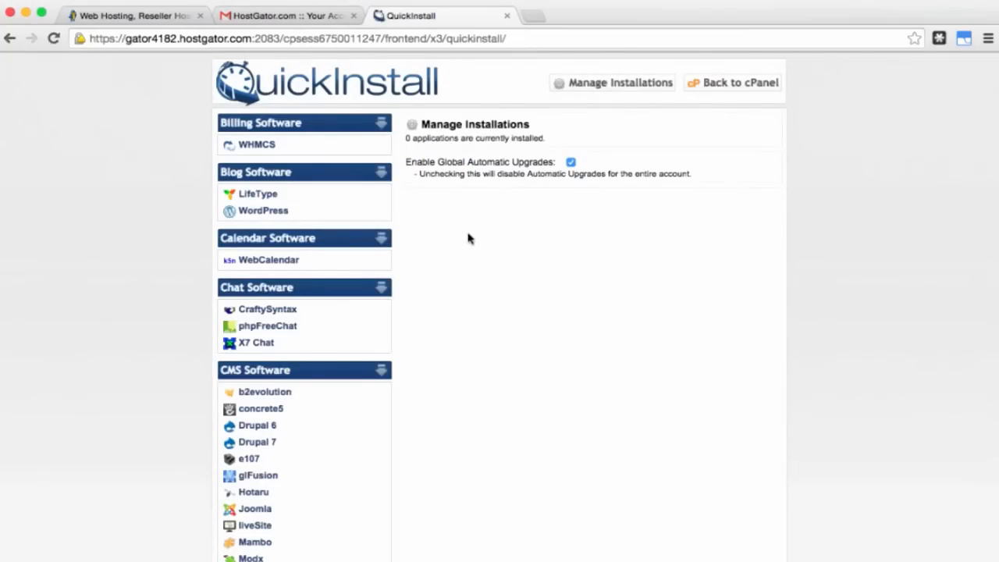
# Step: Choose WordPress in QuickInstall for lesflowershop.com and turn off automatic upgrades
pyautogui.click(278, 219)
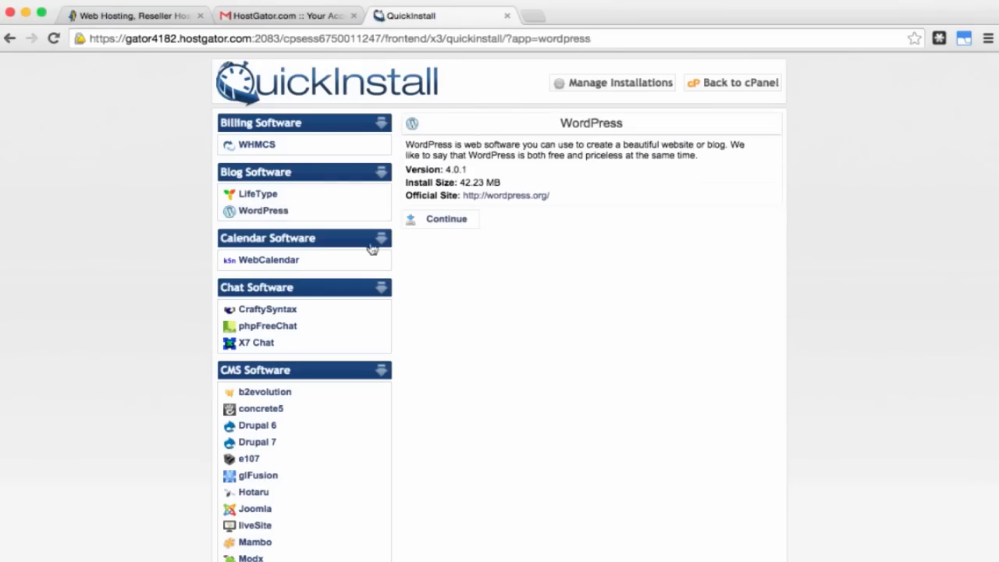
pyautogui.click(451, 222)
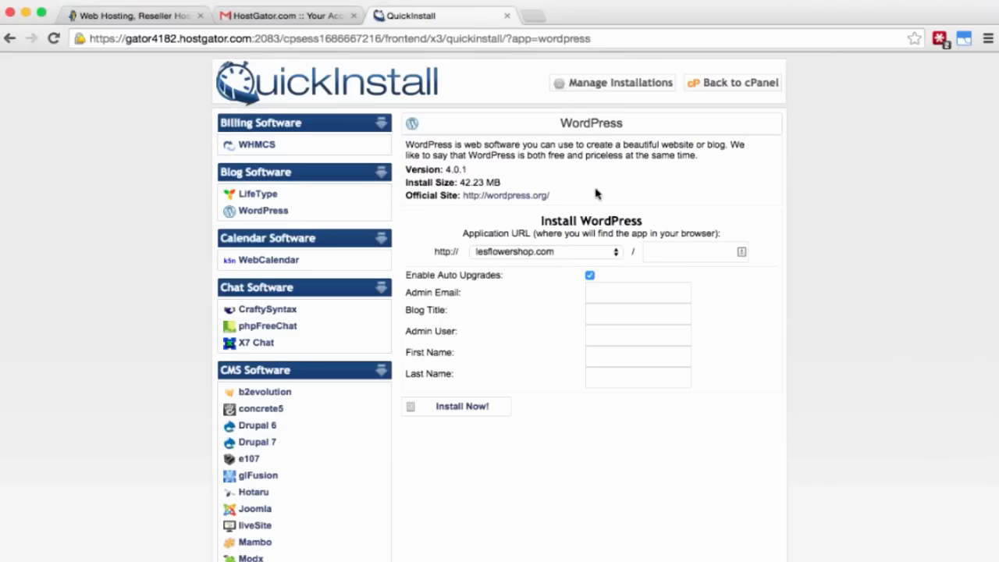
pyautogui.click(669, 252)
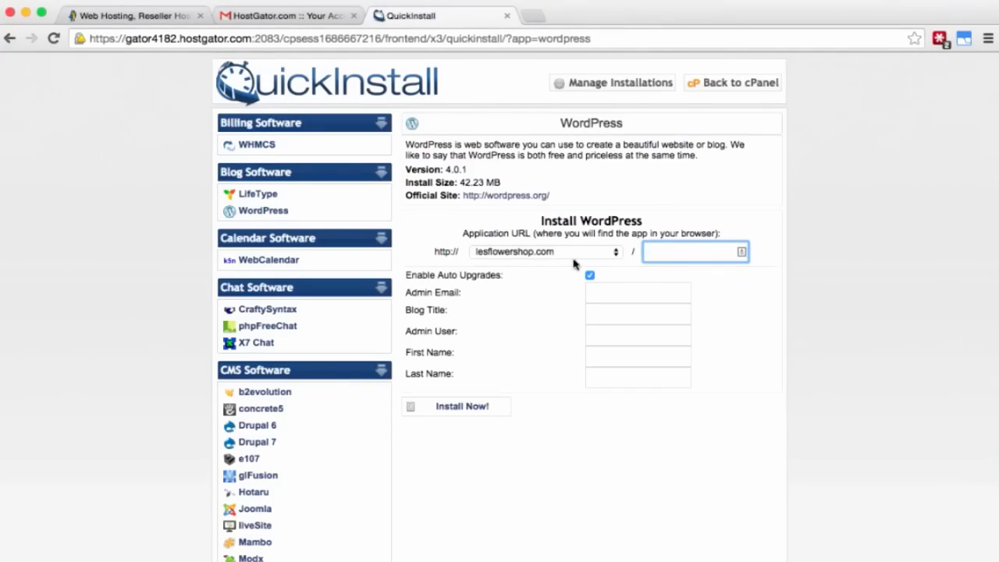
pyautogui.click(590, 275)
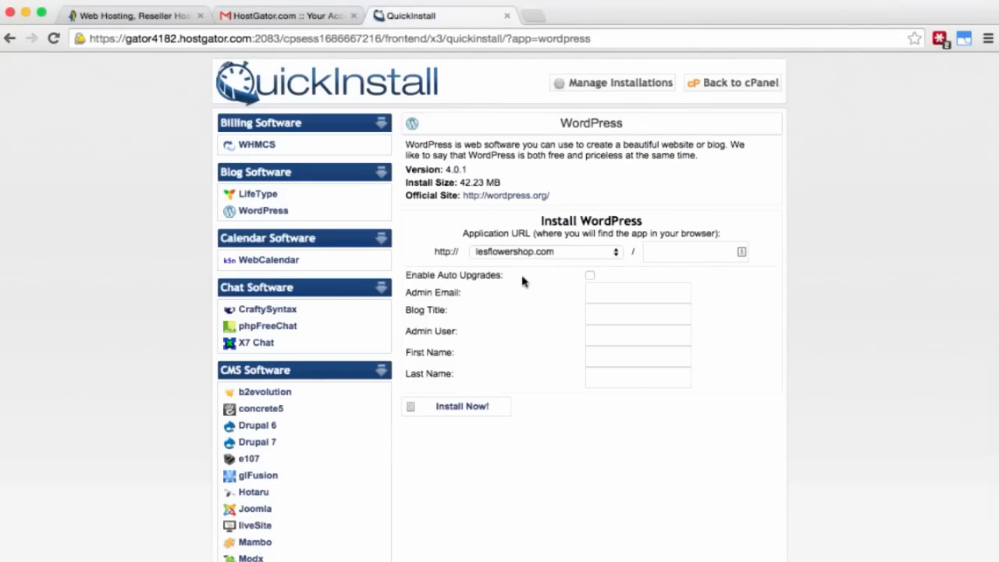
# Step: Enter the admin e-mail, blog title 'lesFlowerShop', admin user 'admin', and the owner's first and last name
pyautogui.click(603, 293)
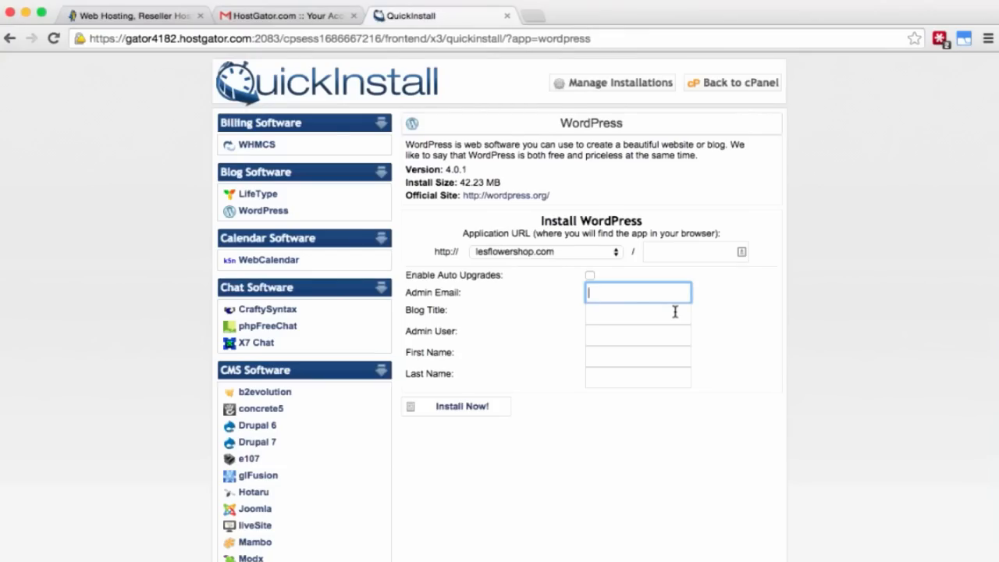
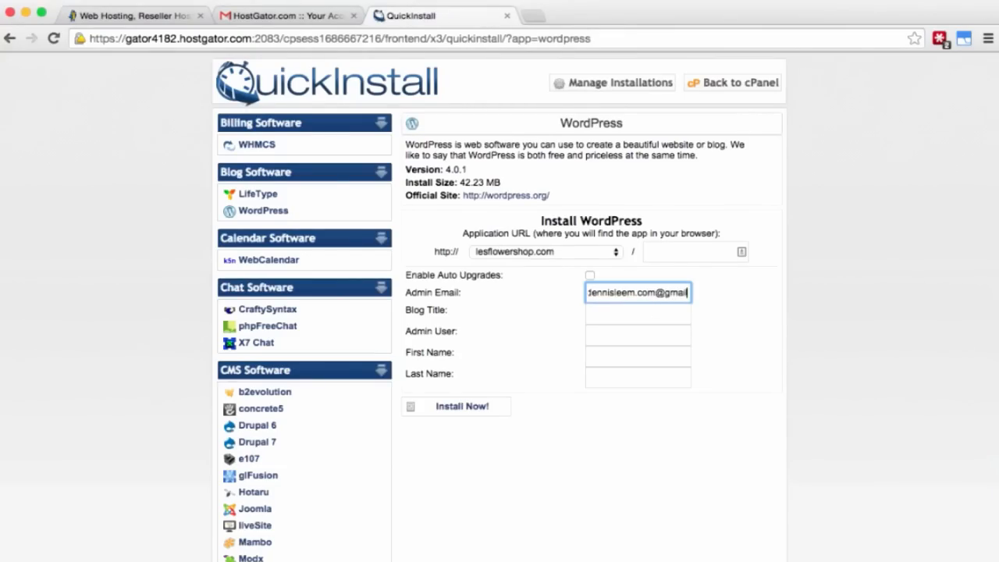
pyautogui.press('Tab')
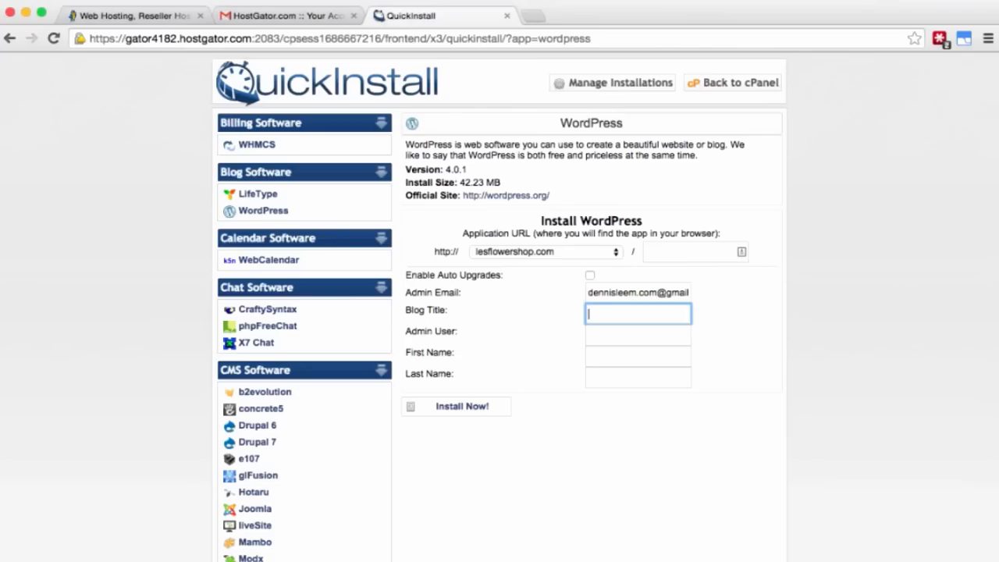
pyautogui.write('lesFlowerShop')
pyautogui.press('Tab')
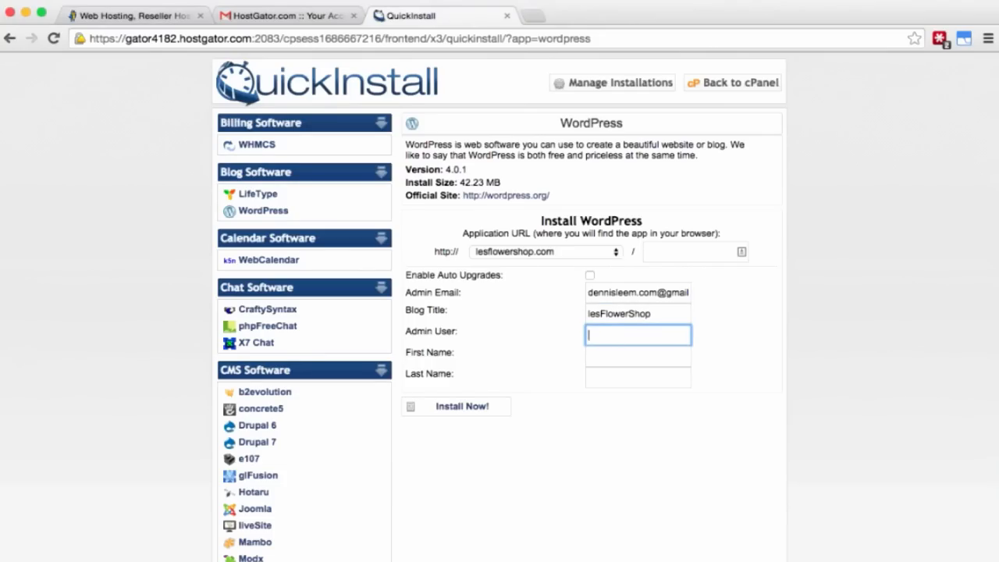
pyautogui.write('admin')
pyautogui.press('Tab')
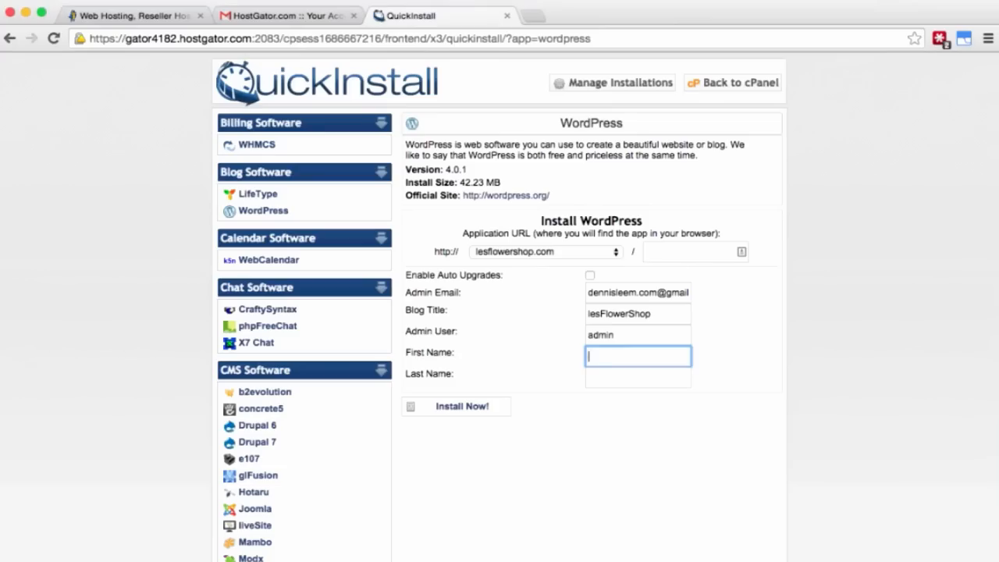
pyautogui.write('Dennis')
pyautogui.press('Tab')
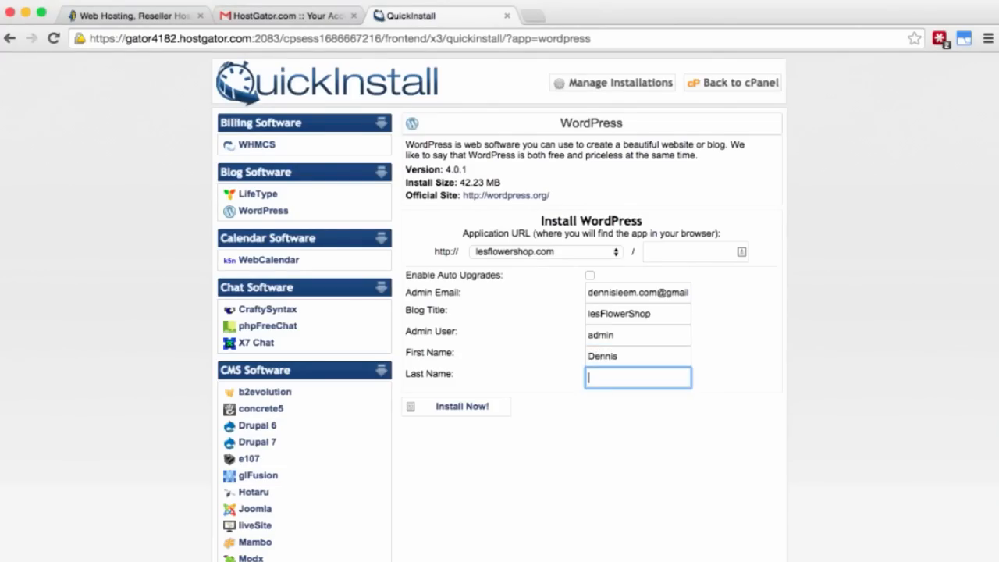
pyautogui.write('Leem')
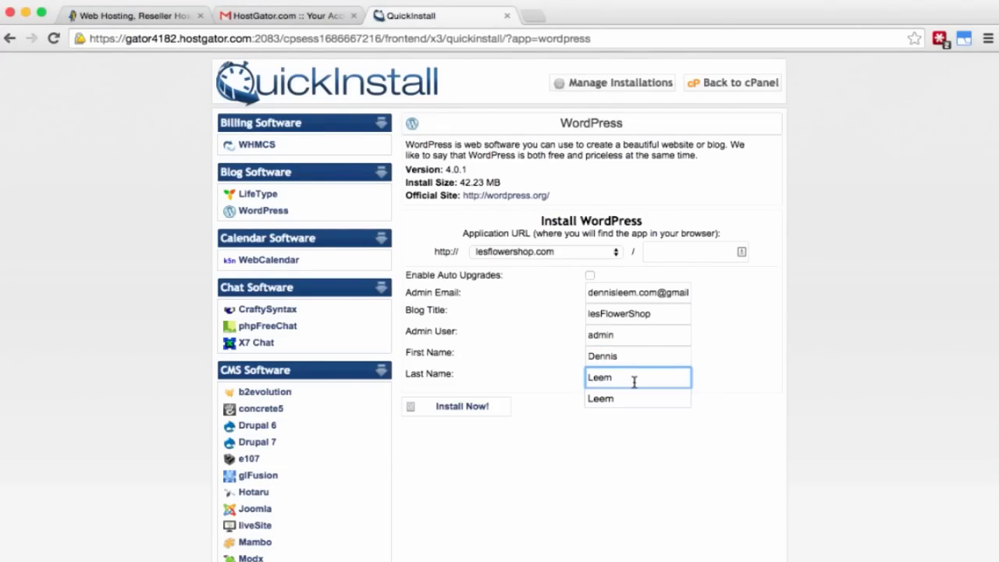
# Step: Install WordPress on lesflowershop.com and read the Congratulations message with the wp-admin login details
pyautogui.click(476, 406)
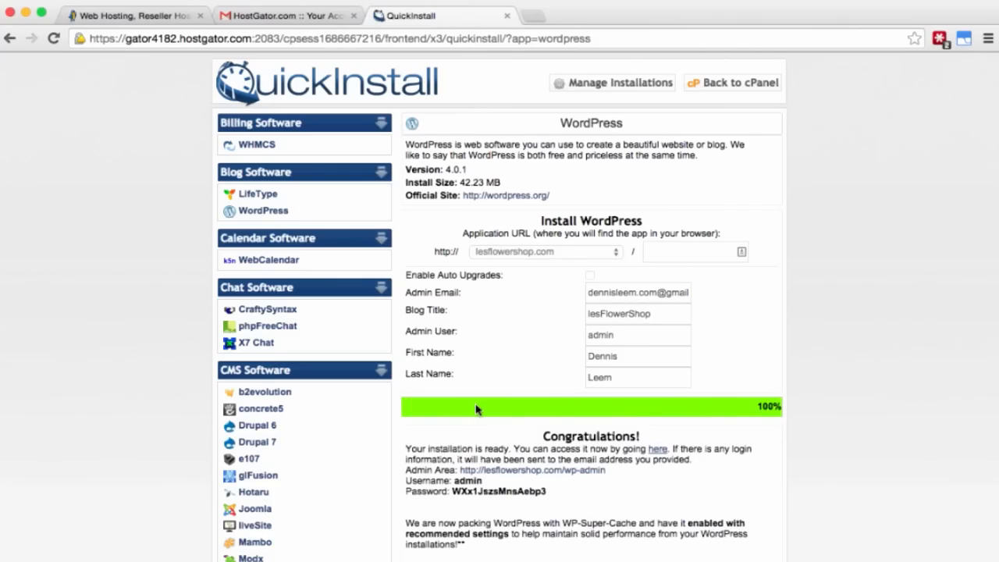
pyautogui.scroll(-3, 476, 410)
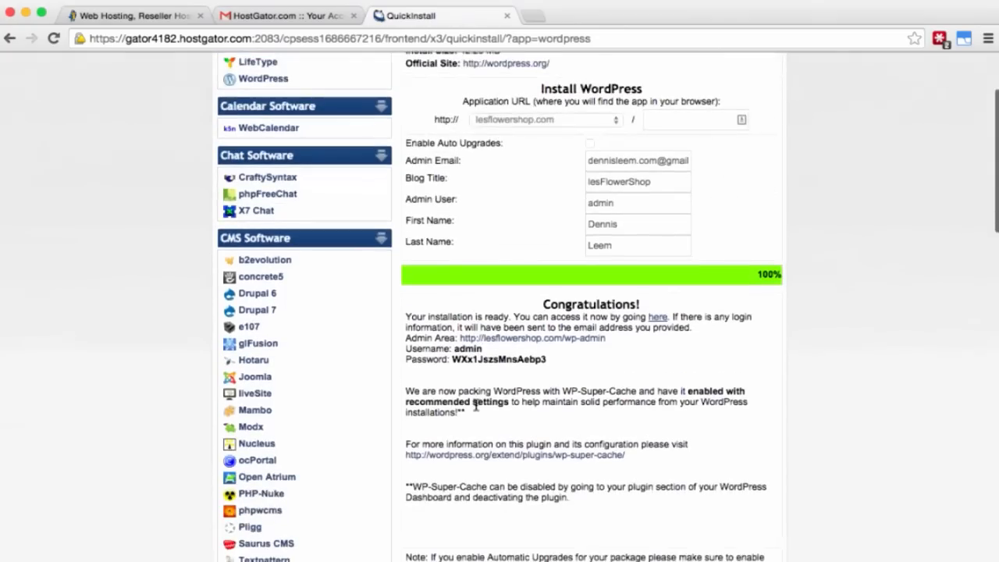
pyautogui.scroll(-2, 658, 371)
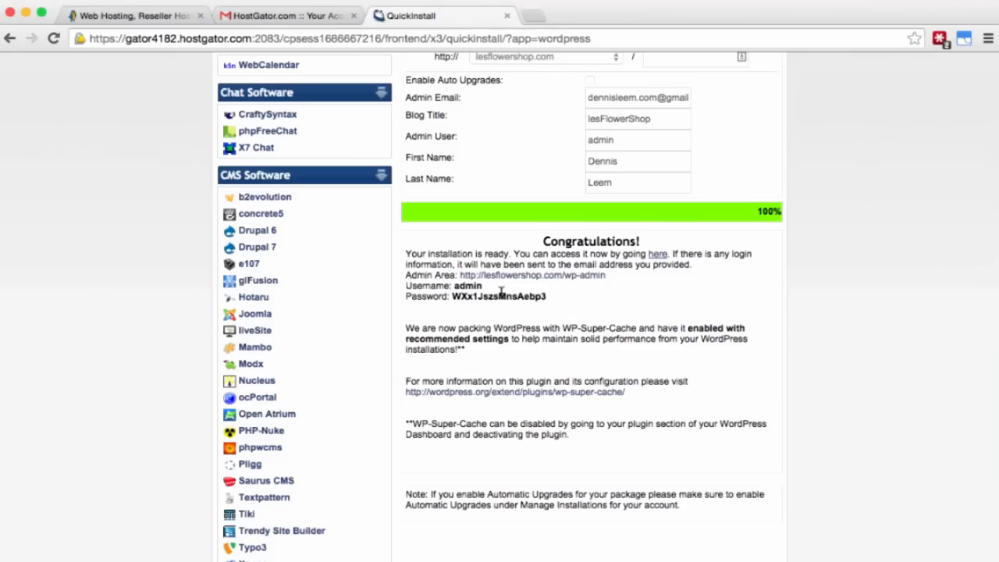
pyautogui.scroll(-1, 695, 294)
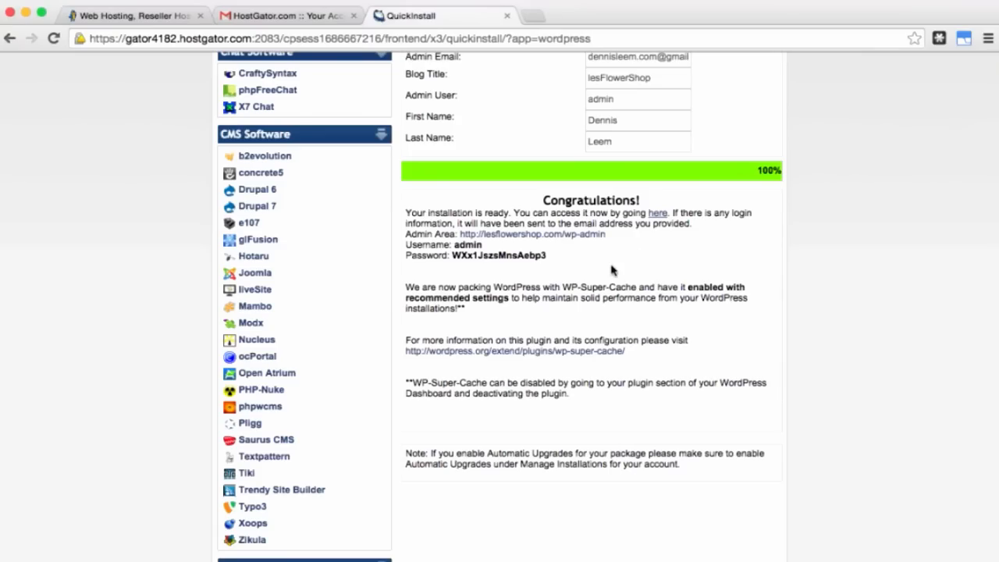
# Step: Log in to the lesFlowerShop admin area as 'admin' using the generated password copied from QuickInstall
pyautogui.click(542, 234)
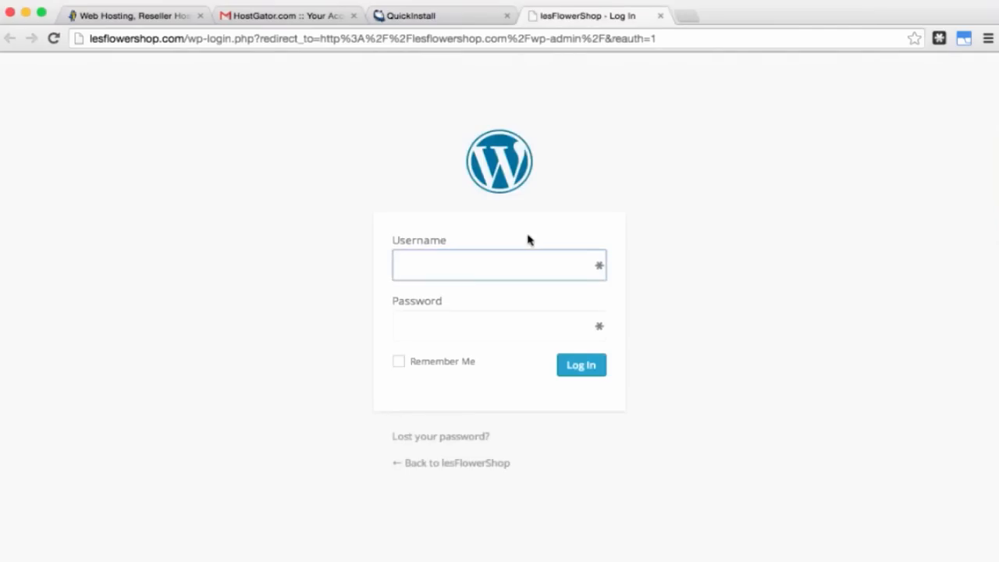
pyautogui.write('admin')
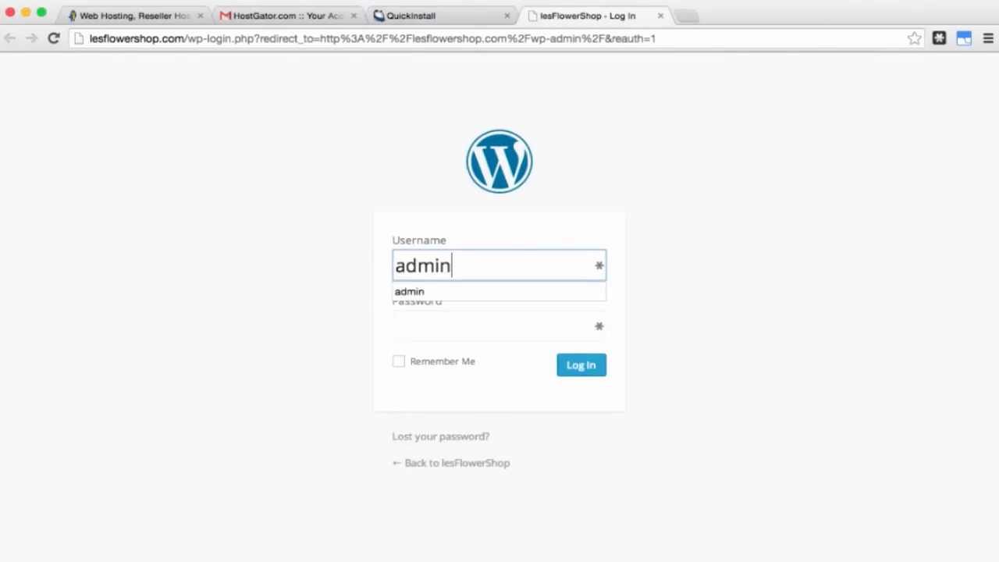
pyautogui.press('Tab')
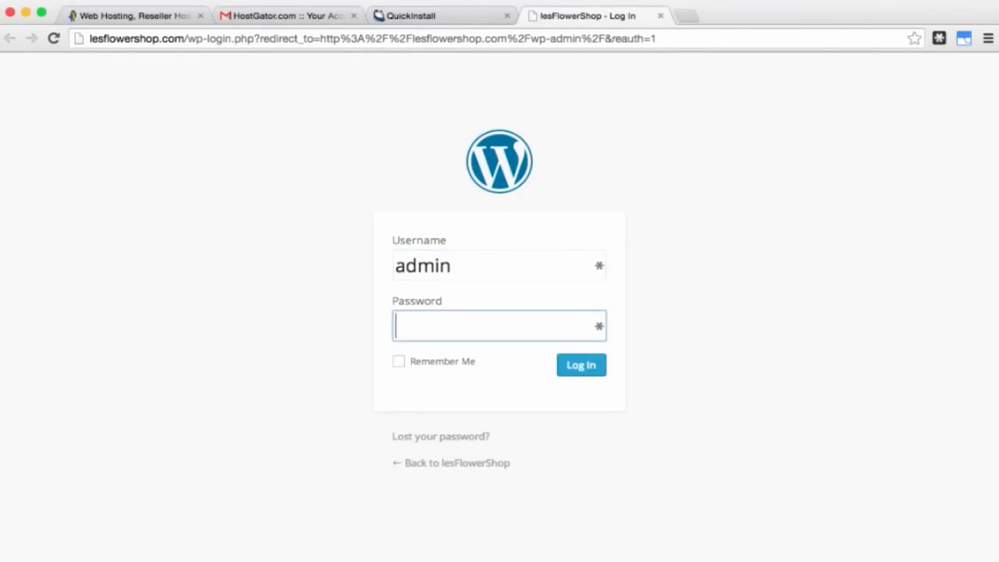
pyautogui.click(447, 15)
pyautogui.doubleClick(492, 256)
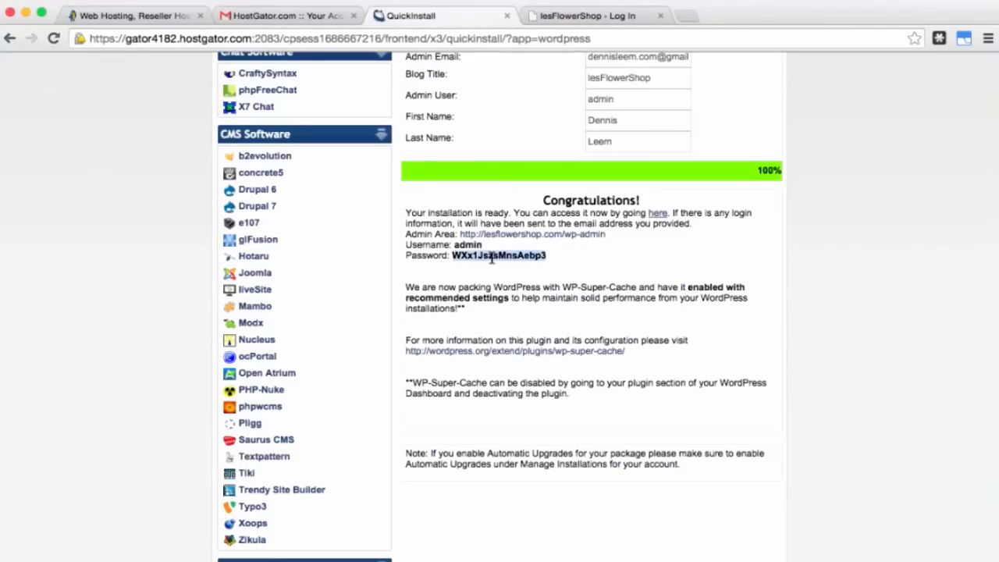
pyautogui.press('super+c')
pyautogui.hotkey('ctrl', 'Tab')
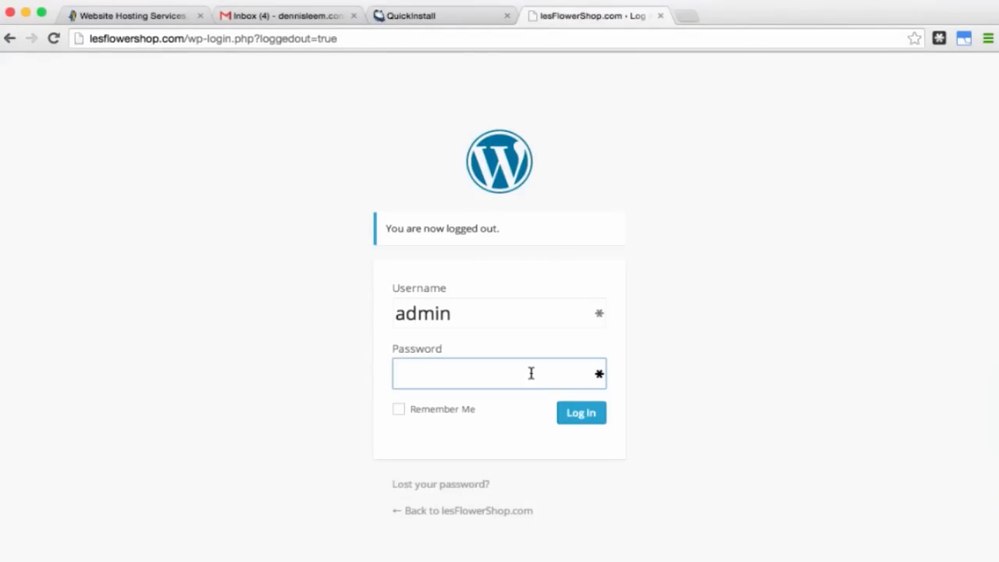
pyautogui.press('super+v')
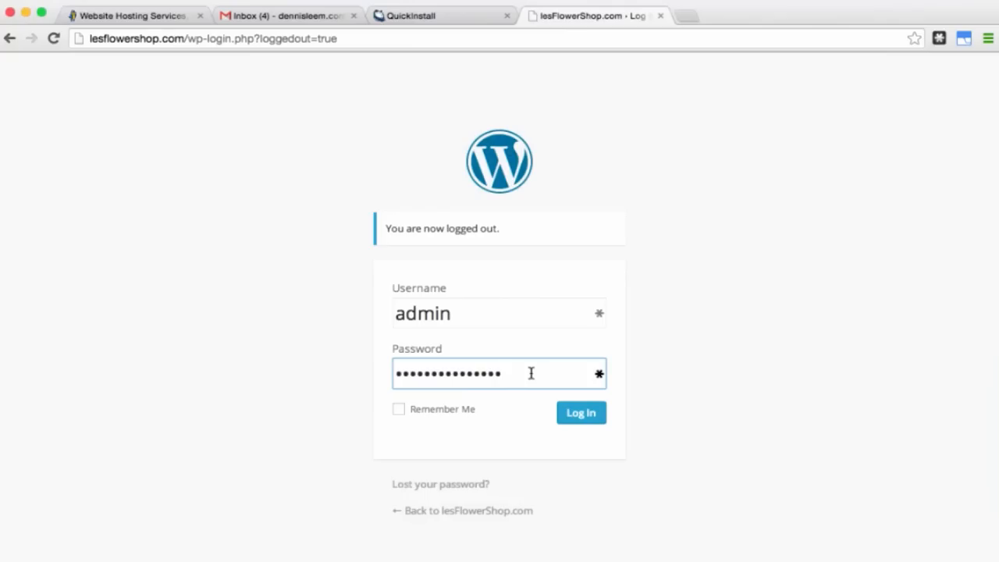
pyautogui.click(576, 416)
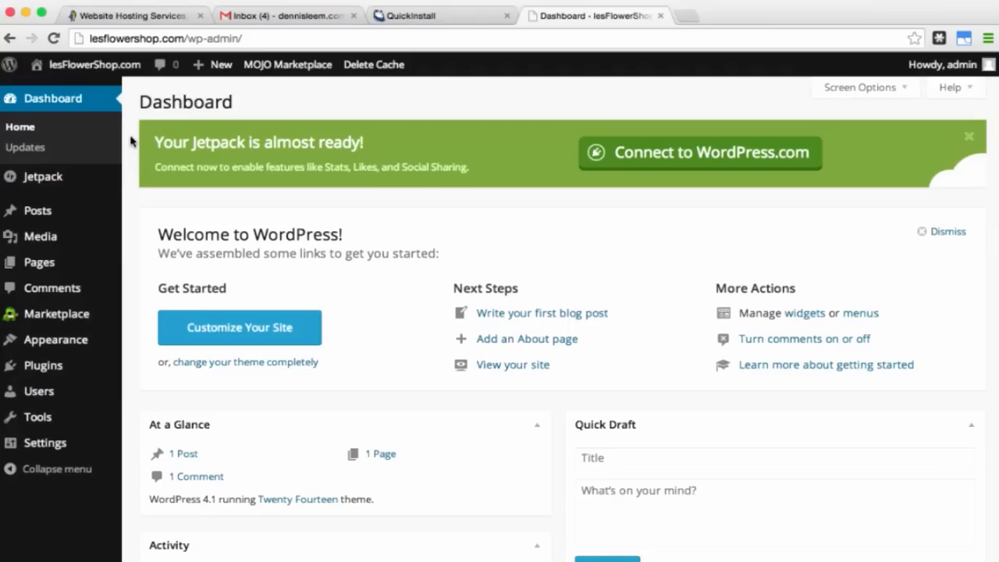
# Step: Open the live lesFlowerShop.com site in a new tab, view it, then return to the Dashboard
pyautogui.moveTo(66, 95)
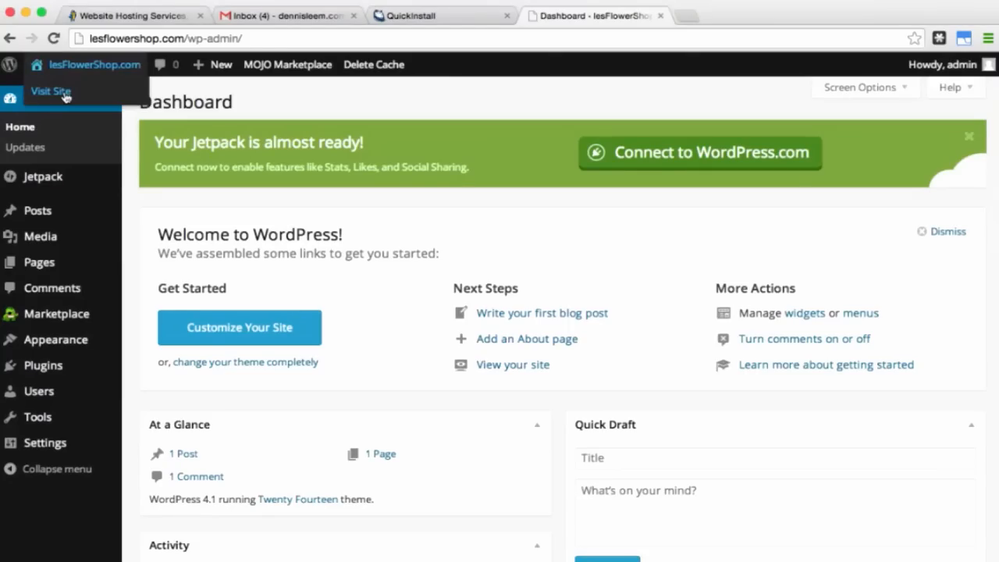
pyautogui.rightClick(66, 96)
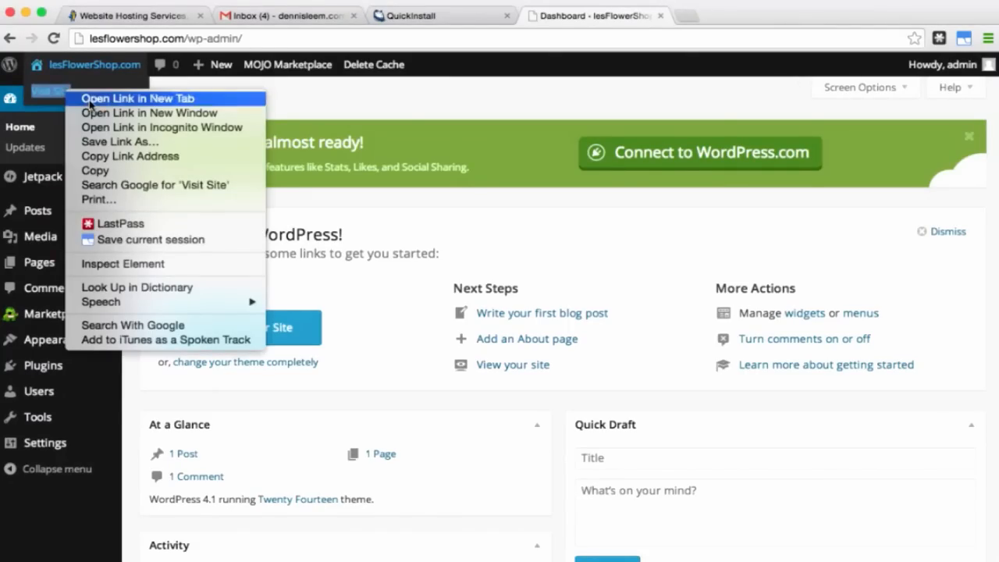
pyautogui.click(91, 100)
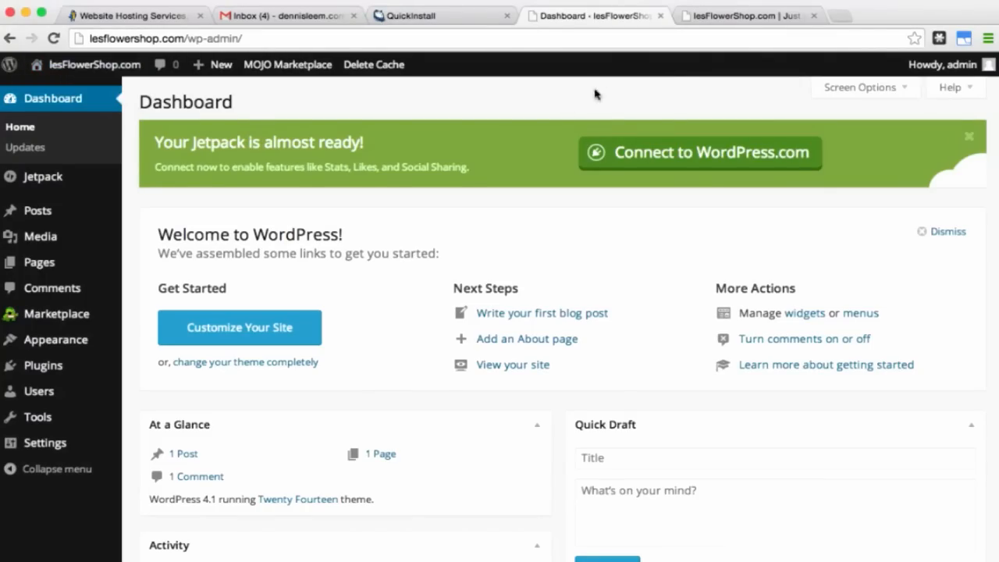
pyautogui.click(743, 17)
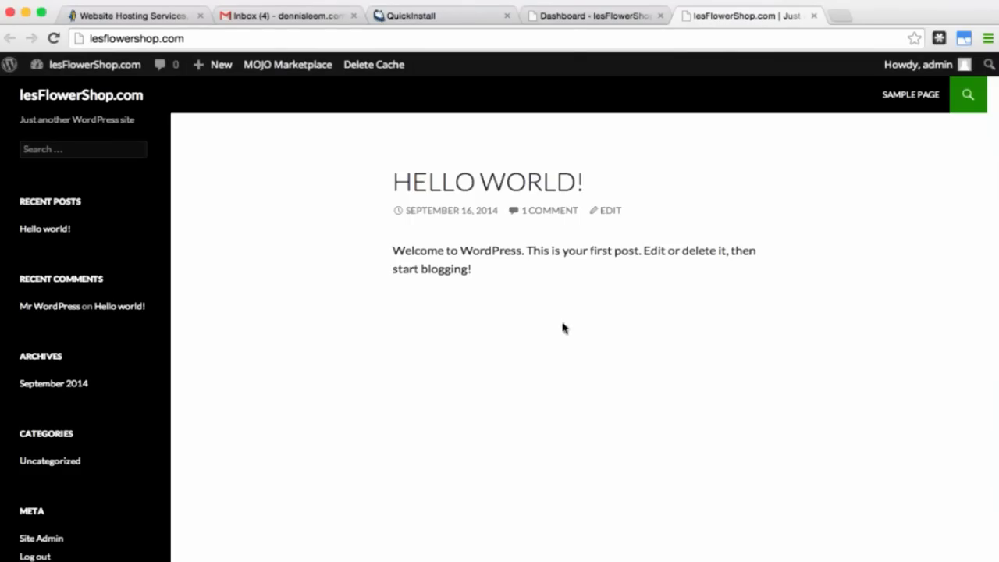
pyautogui.click(583, 17)
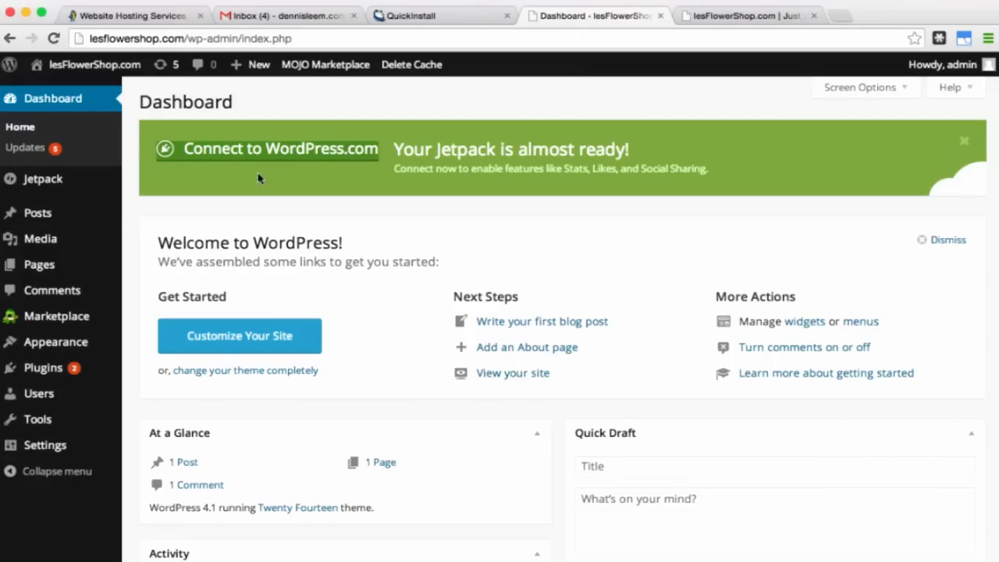
# Step: Move the 'Hello world!' post to the Trash
pyautogui.click(39, 221)
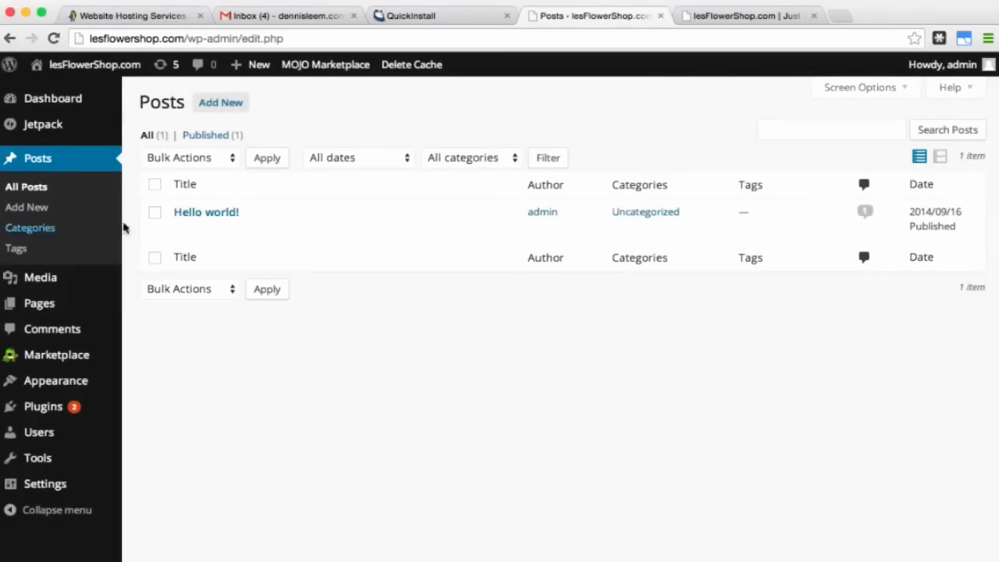
pyautogui.moveTo(276, 242)
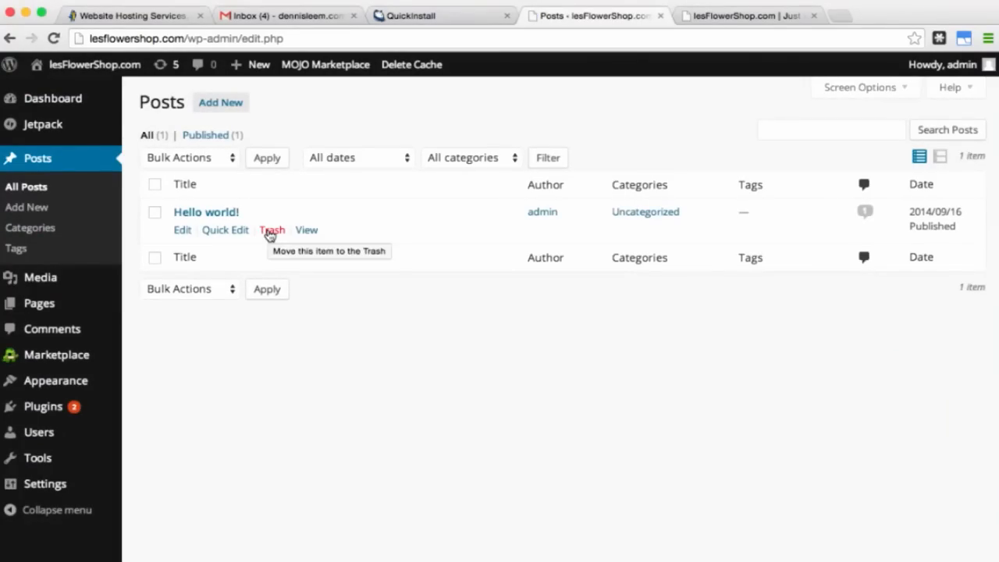
pyautogui.click(270, 231)
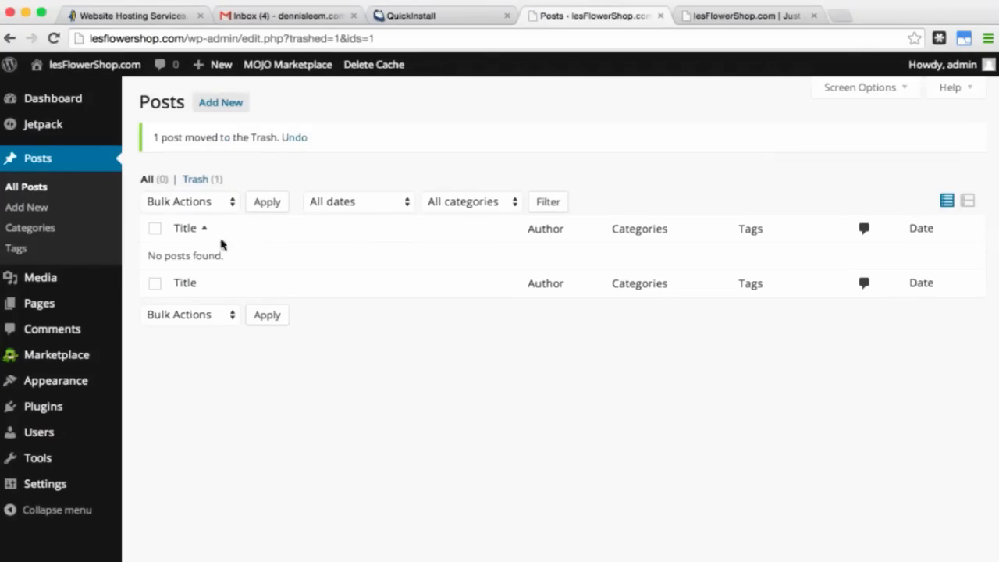
# Step: Move the 'Sample Page' to the Trash
pyautogui.click(51, 304)
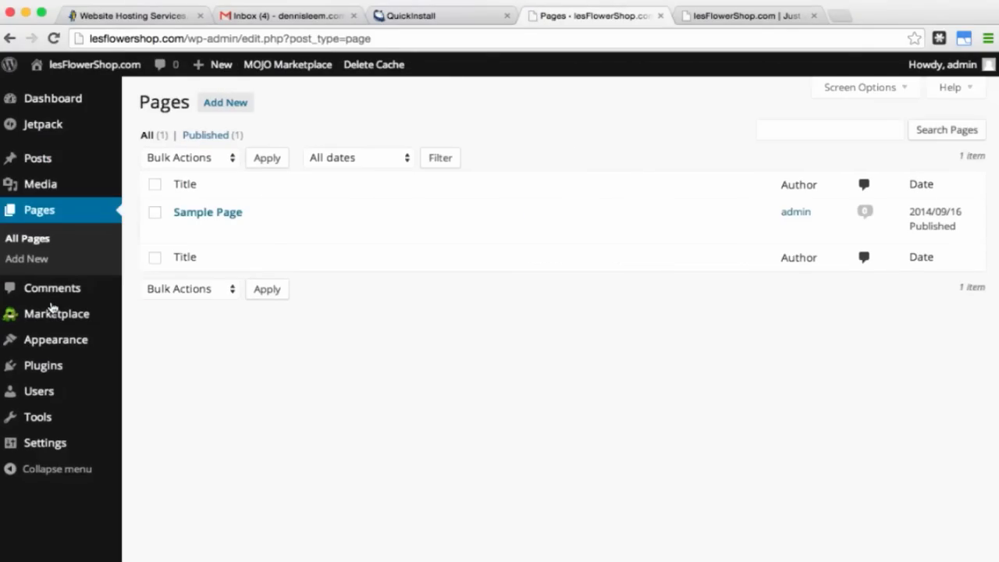
pyautogui.moveTo(276, 239)
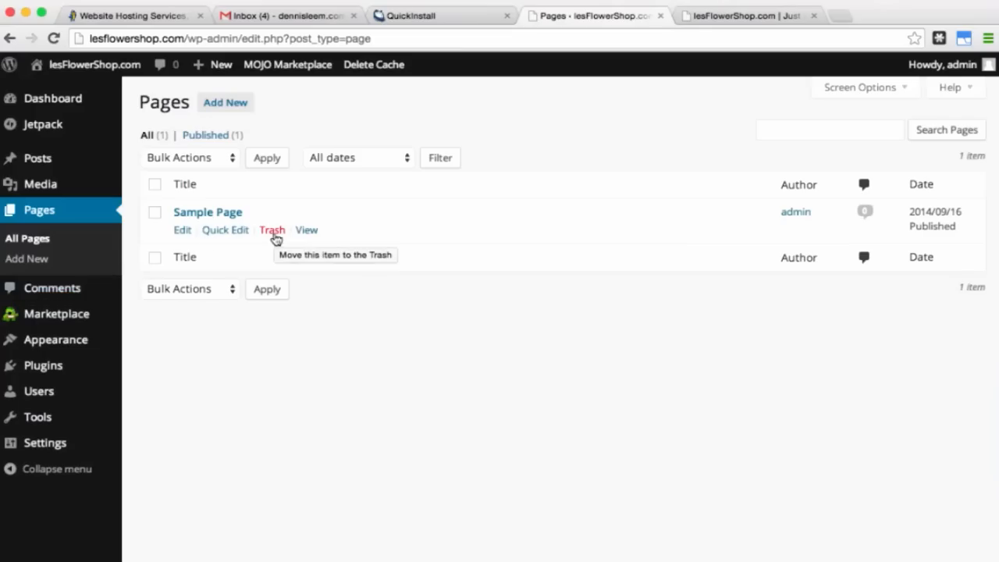
pyautogui.click(272, 231)
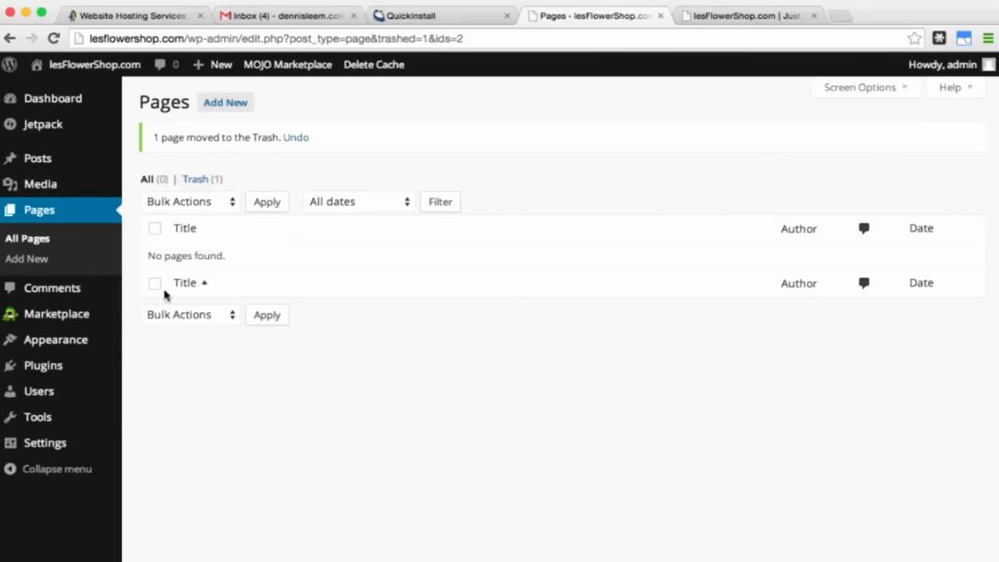
pyautogui.click(47, 376)
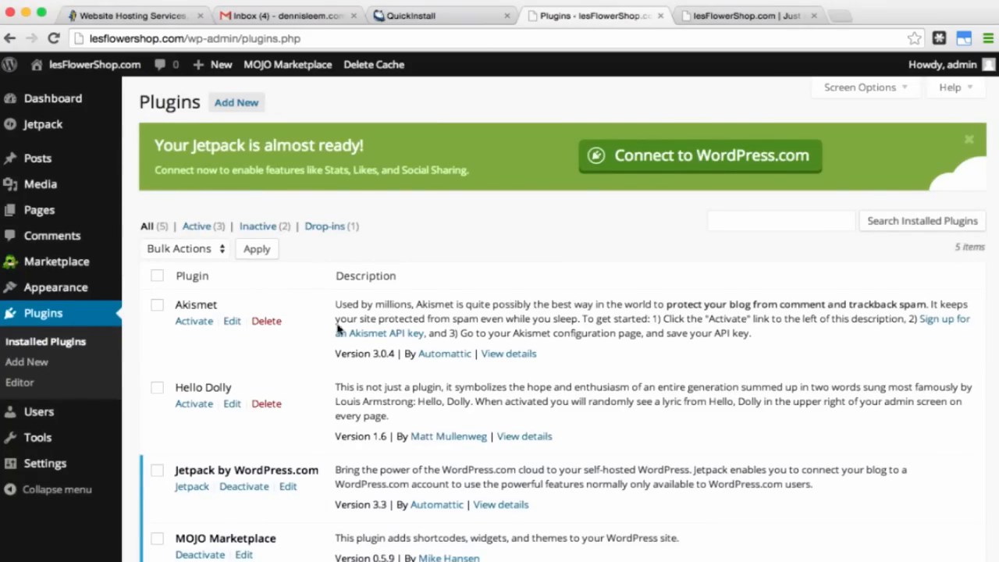
# Step: Bulk-deactivate all five installed plugins
pyautogui.scroll(-3, 344, 329)
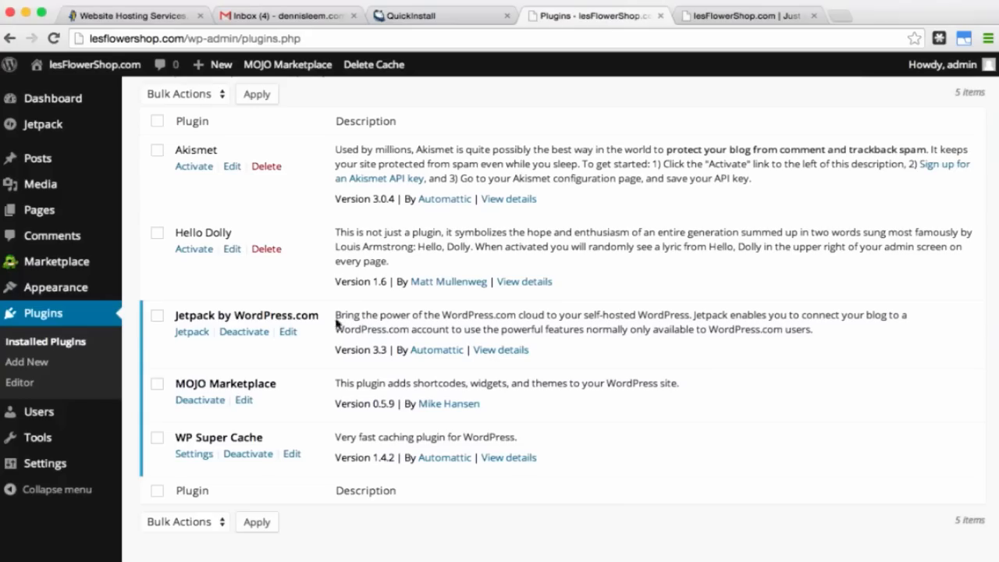
pyautogui.click(158, 124)
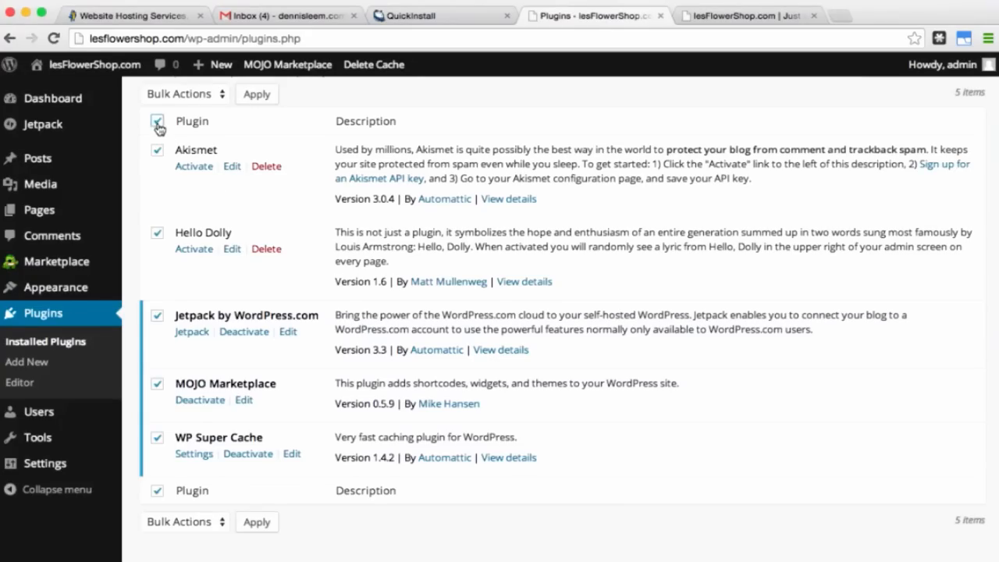
pyautogui.click(200, 95)
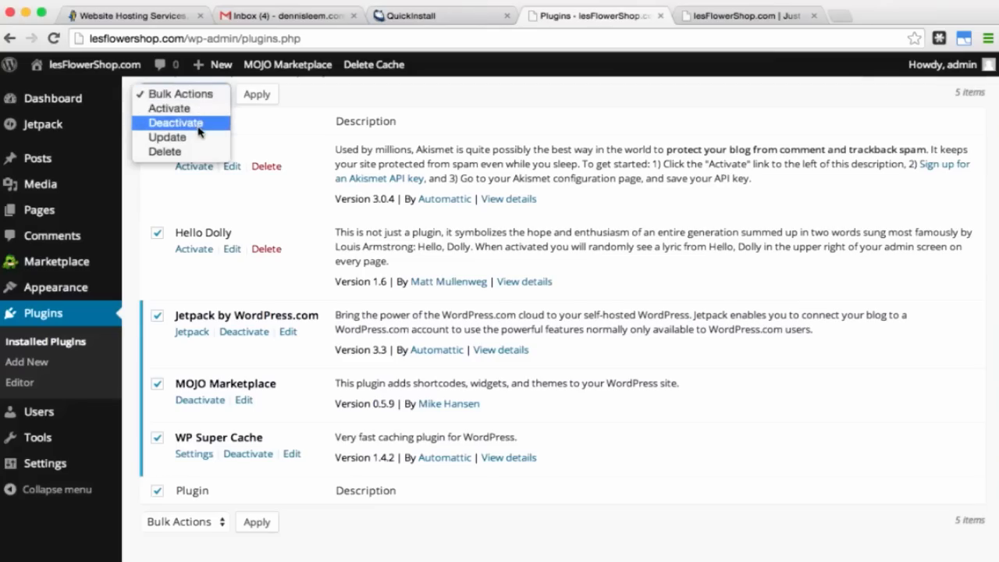
pyautogui.click(199, 125)
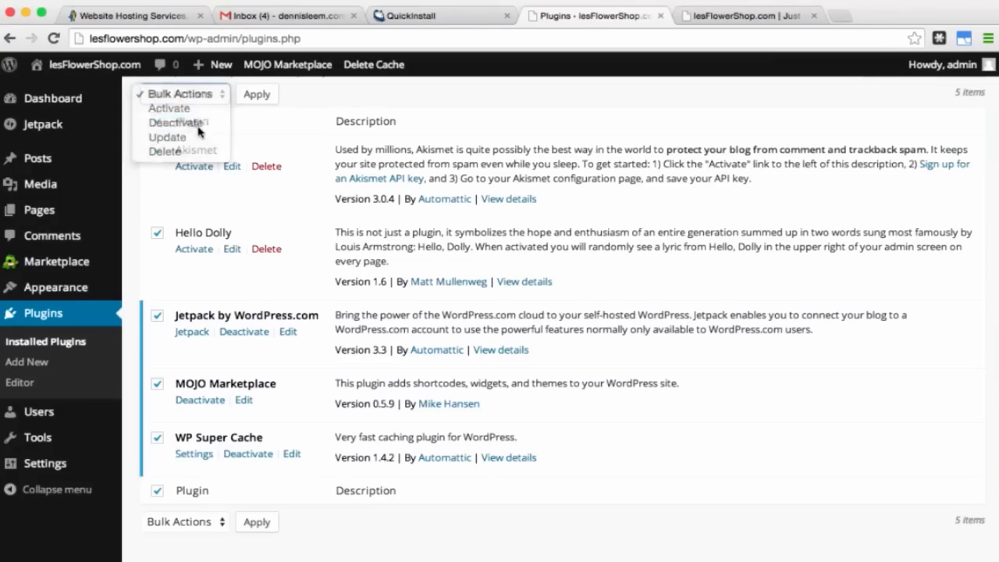
pyautogui.click(257, 96)
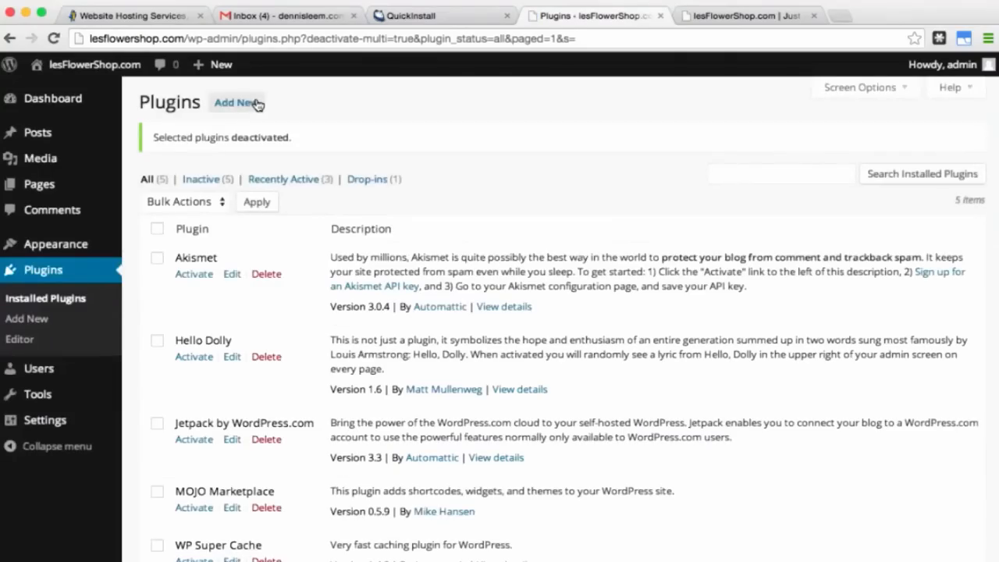
# Step: Bulk-delete all five plugins and confirm deleting their files
pyautogui.click(157, 228)
pyautogui.click(199, 205)
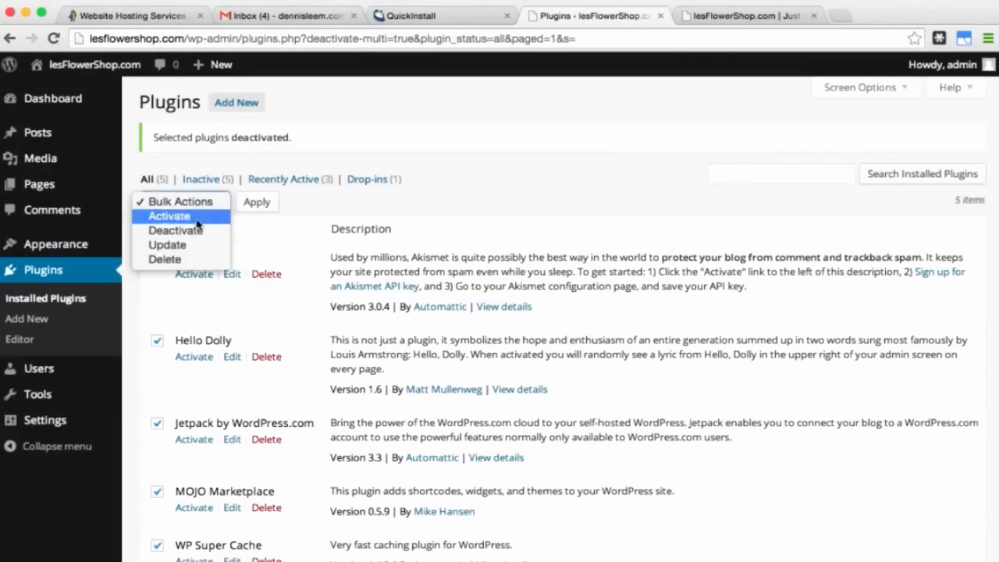
pyautogui.click(196, 259)
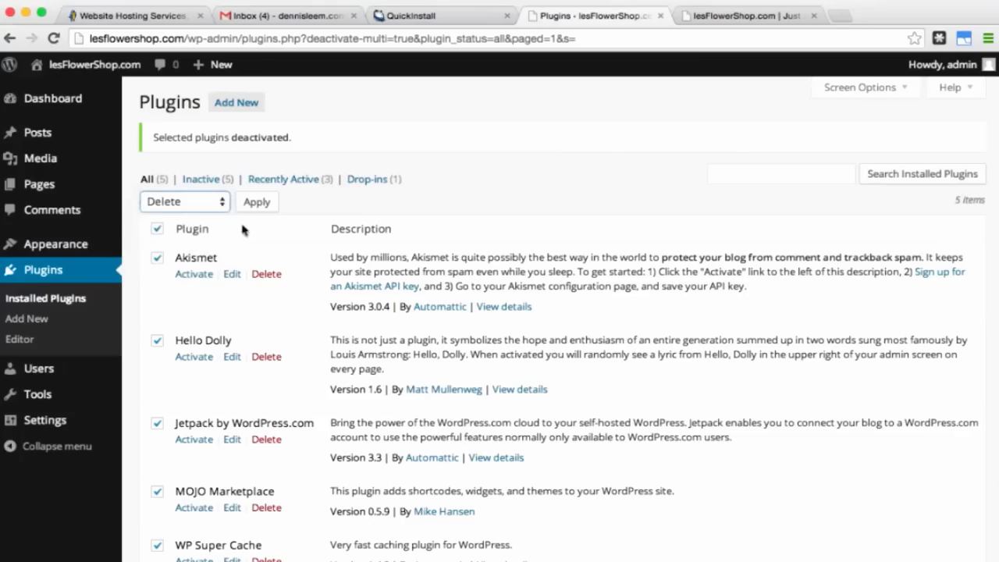
pyautogui.click(256, 204)
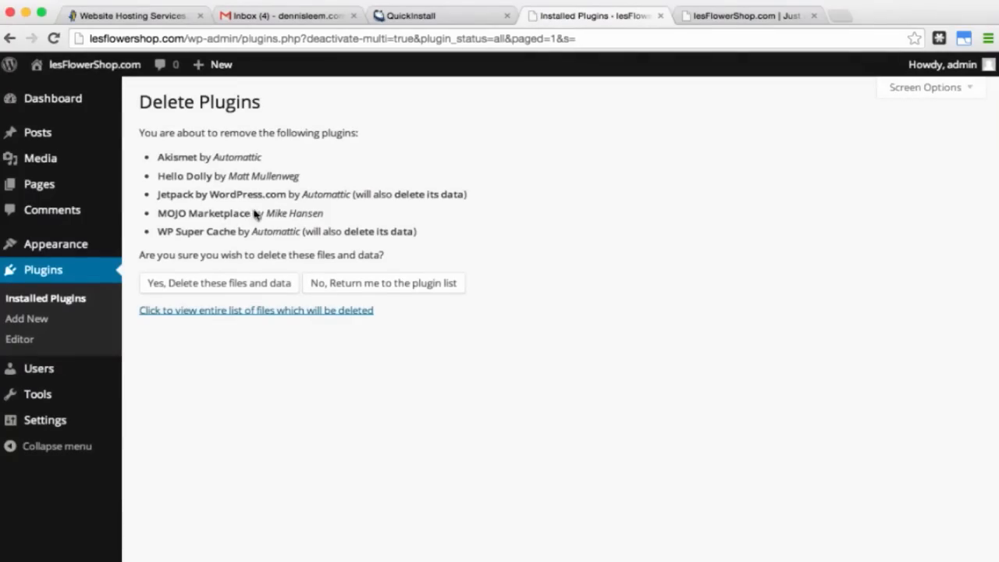
pyautogui.click(232, 285)
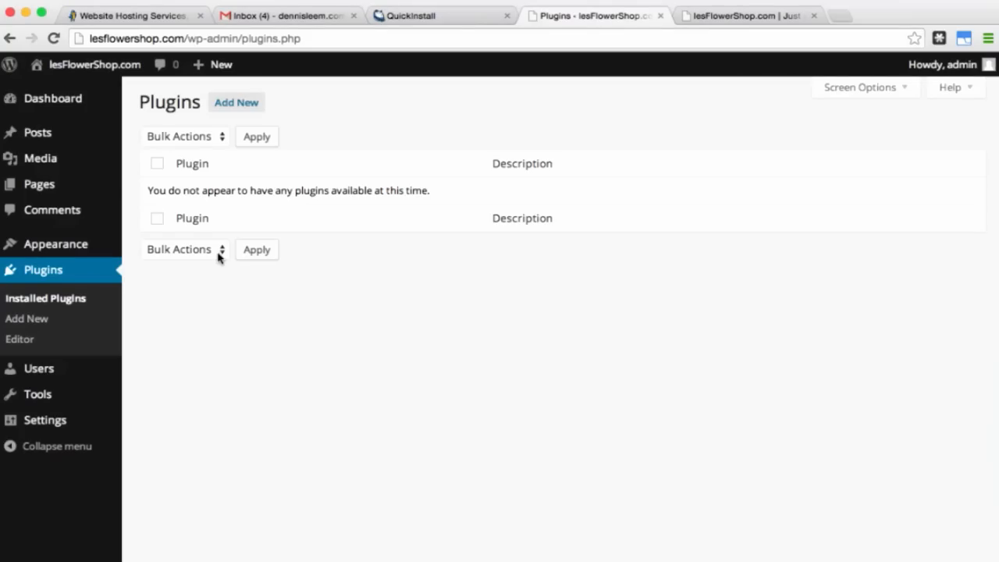
pyautogui.moveTo(72, 250)
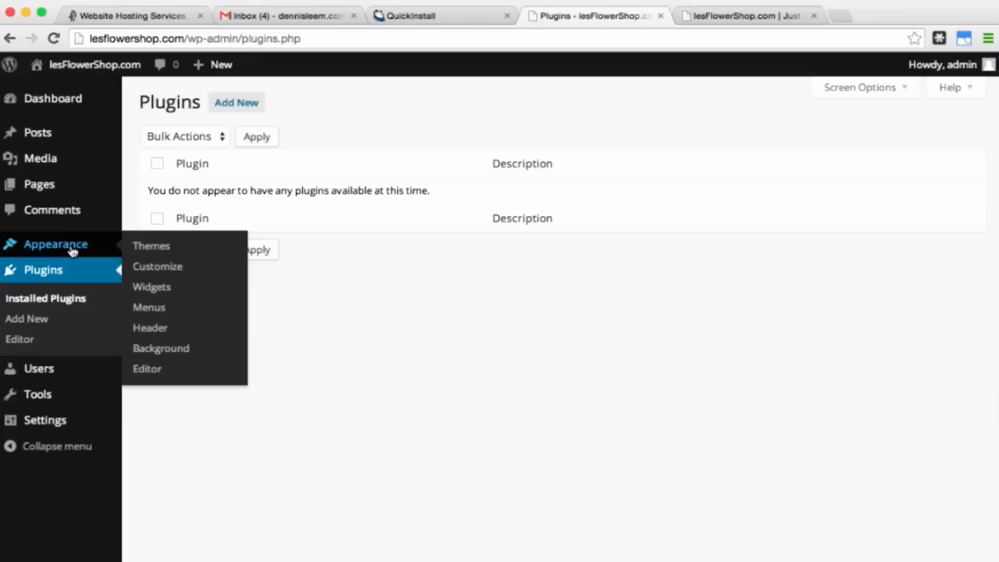
# Step: Search the theme directory for 'spacious', then install and activate the Spacious theme
pyautogui.click(160, 251)
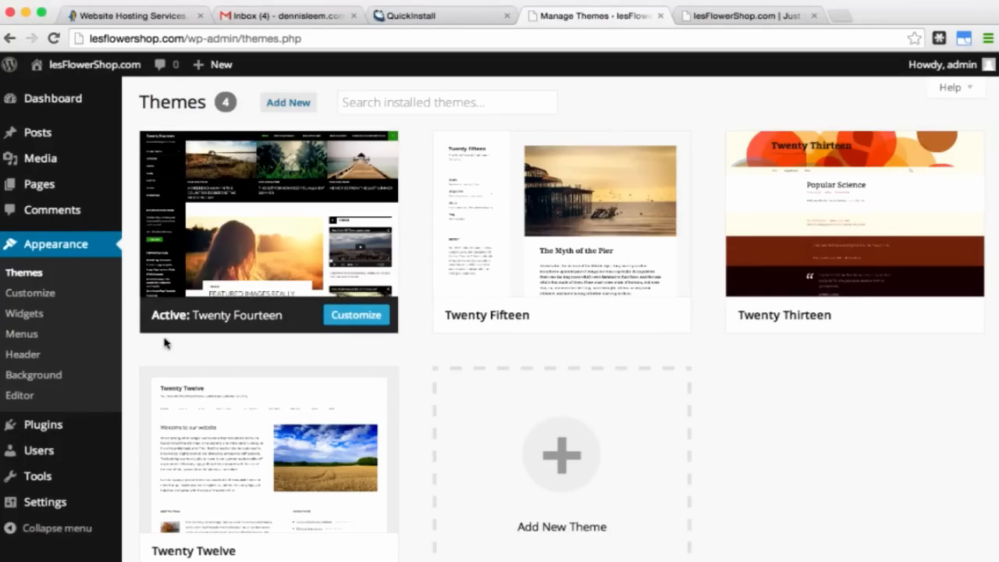
pyautogui.click(278, 108)
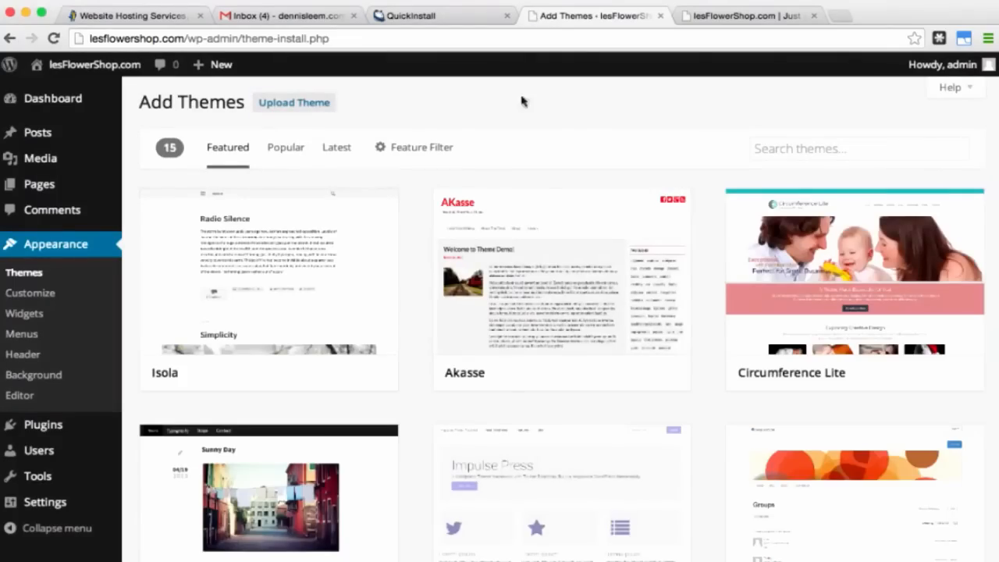
pyautogui.click(785, 148)
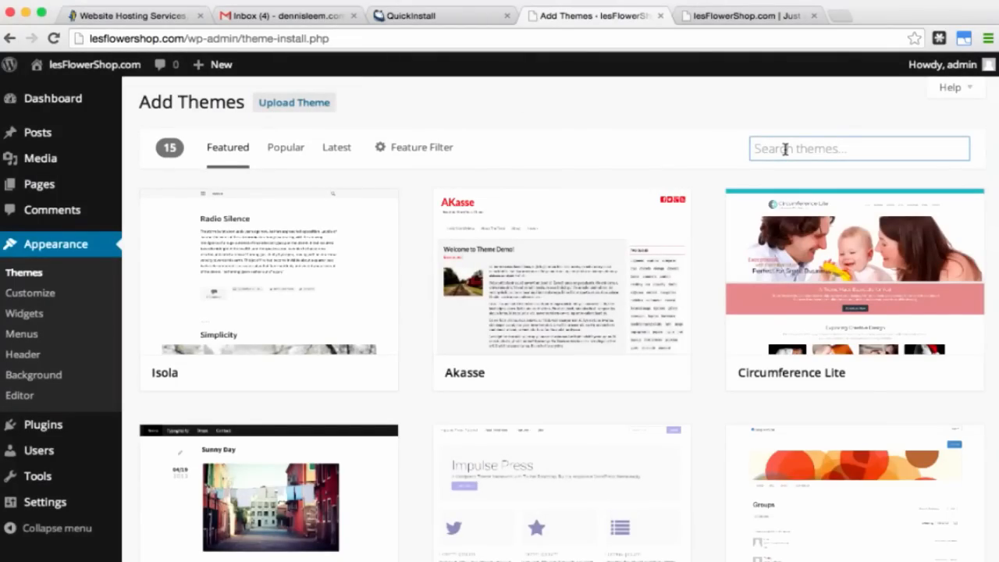
pyautogui.write('spa')
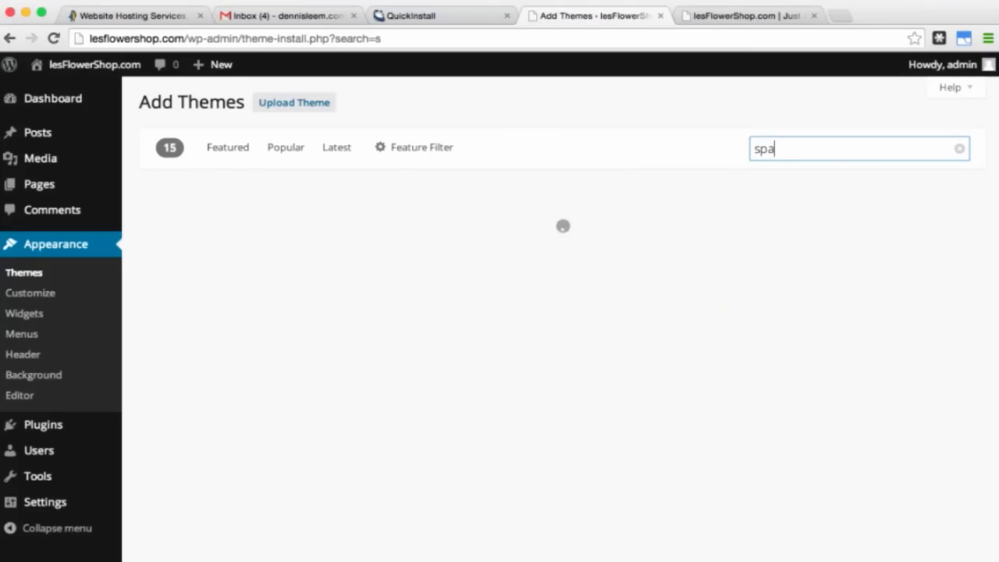
pyautogui.write('cio')
pyautogui.write('us')
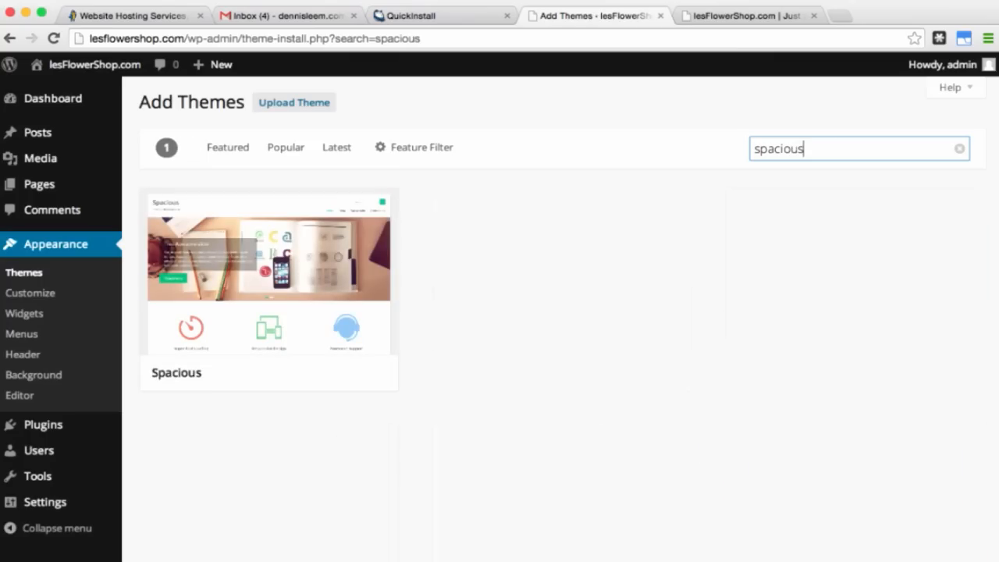
pyautogui.moveTo(312, 363)
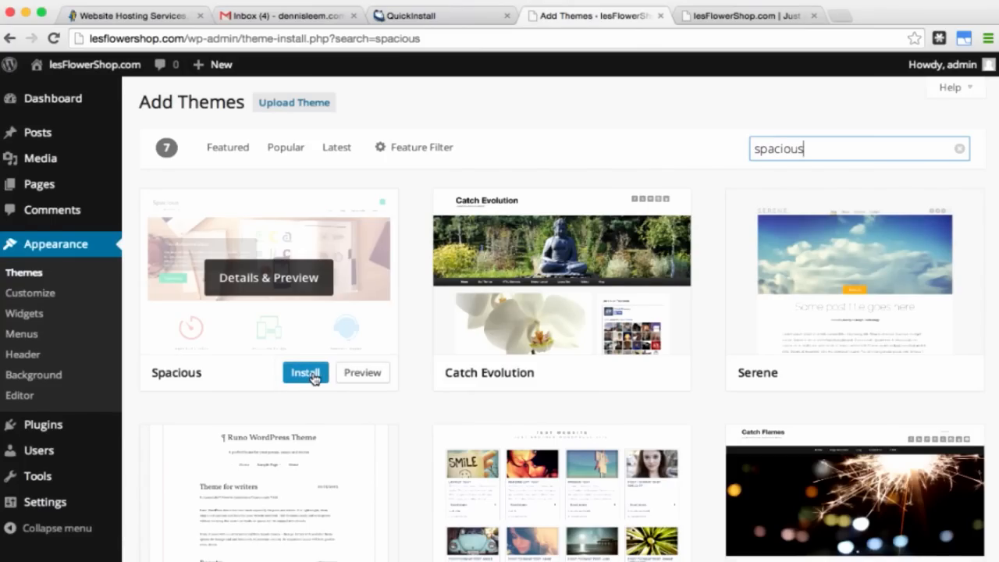
pyautogui.click(312, 378)
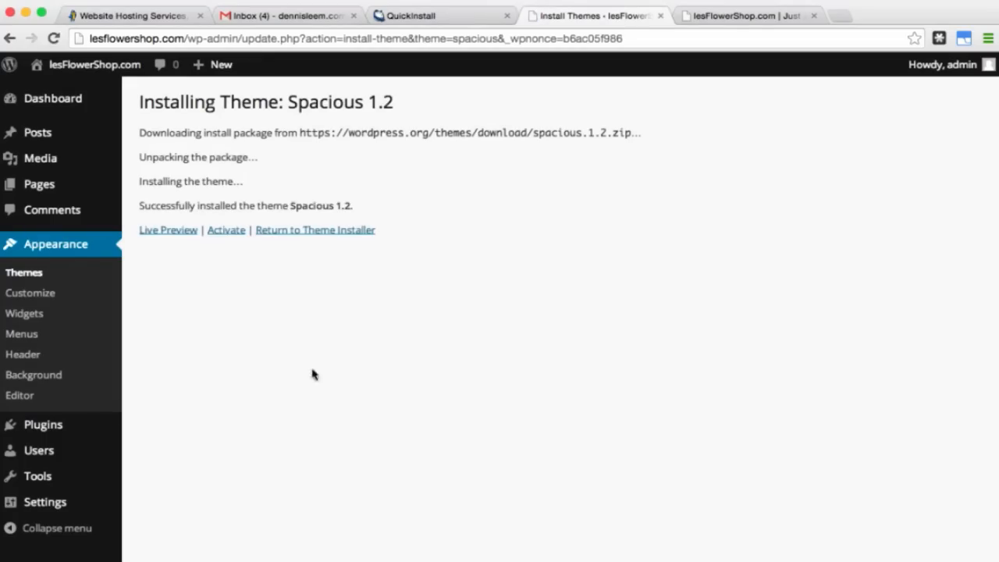
pyautogui.click(235, 232)
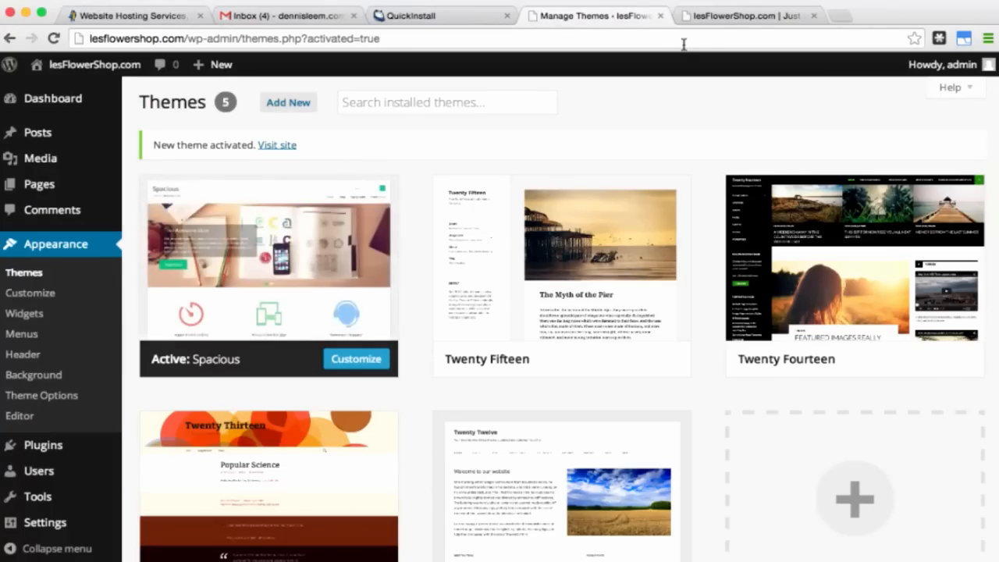
# Step: Reload the live site to view the Spacious design, then return to the Themes admin page
pyautogui.click(758, 16)
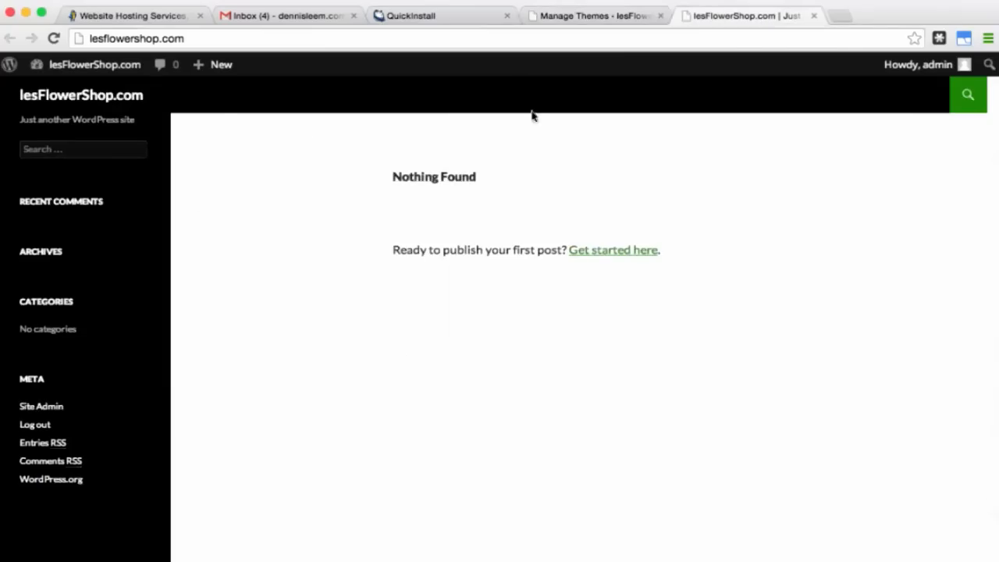
pyautogui.click(53, 38)
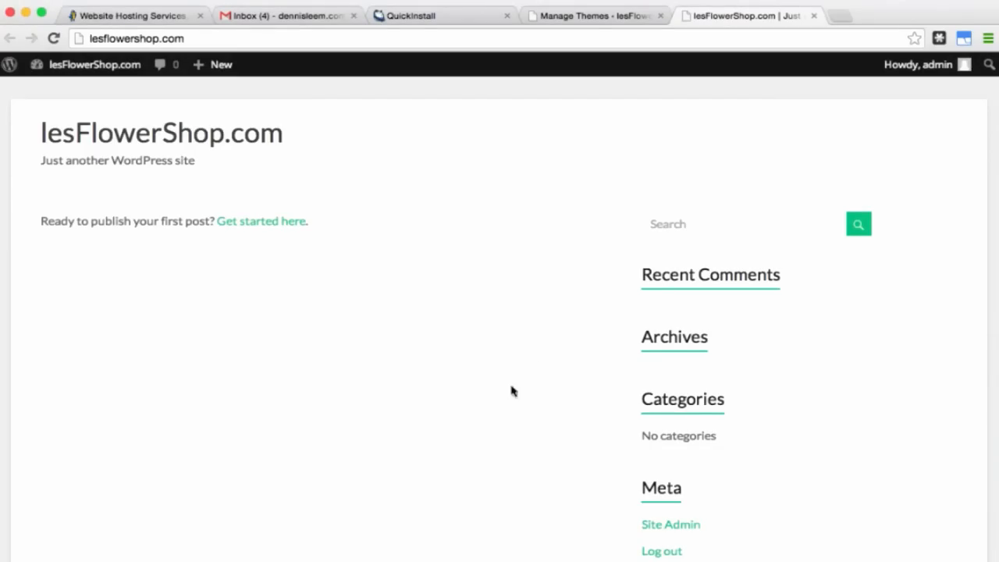
pyautogui.click(594, 19)
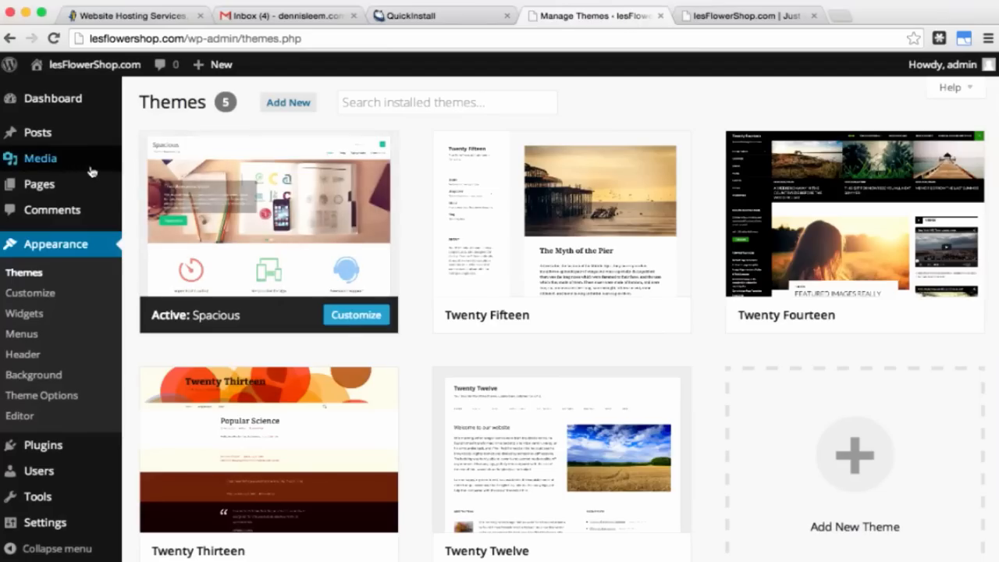
# Step: Upload the lesFlowerShop.png logo (1248 × 203) to the Media Library and view its attachment details
pyautogui.moveTo(62, 170)
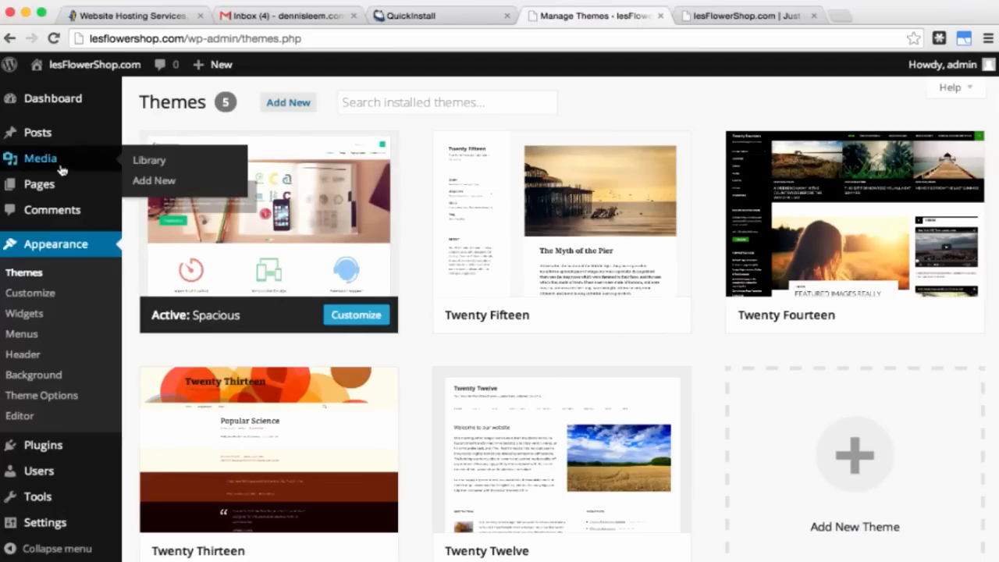
pyautogui.click(149, 164)
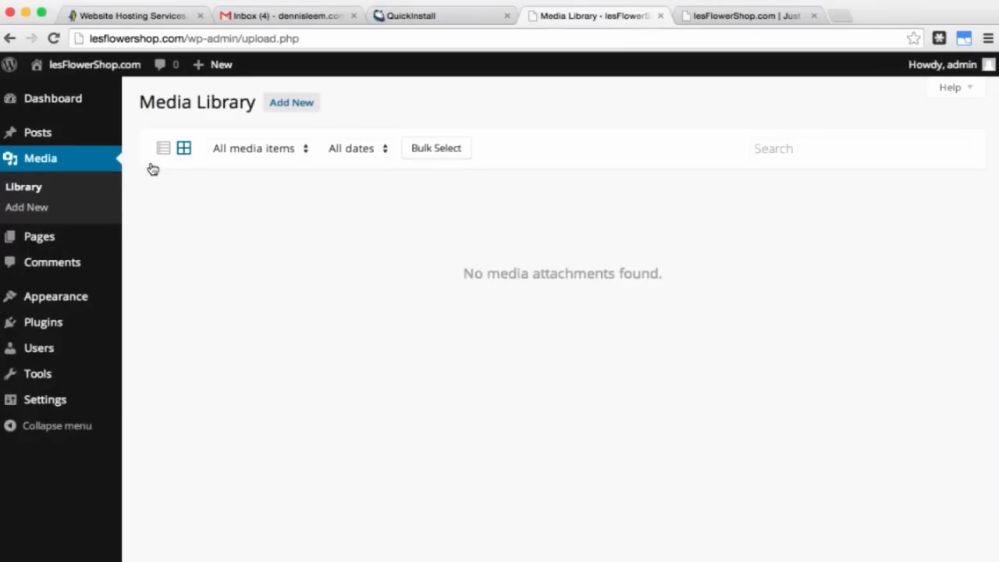
pyautogui.click(286, 107)
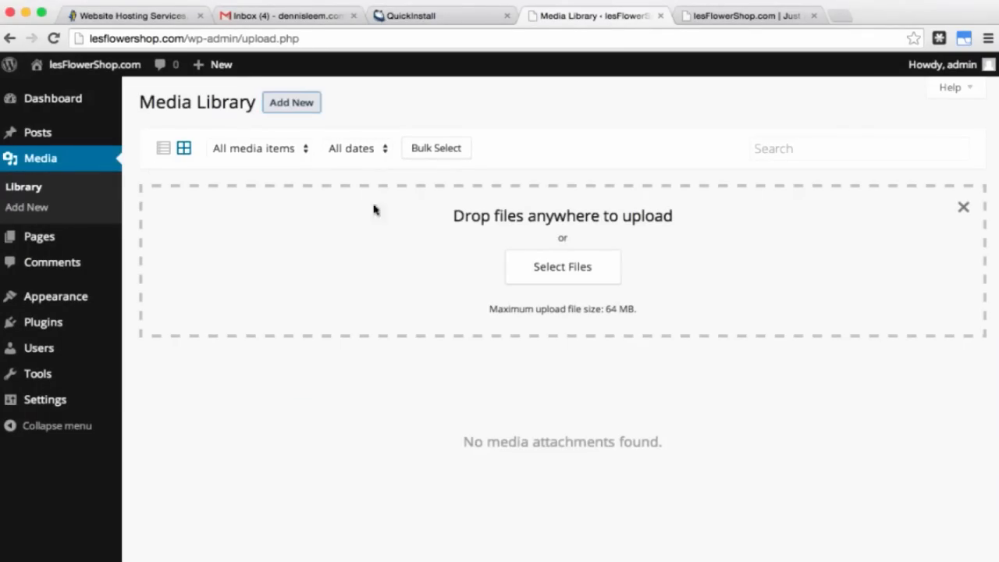
pyautogui.click(555, 275)
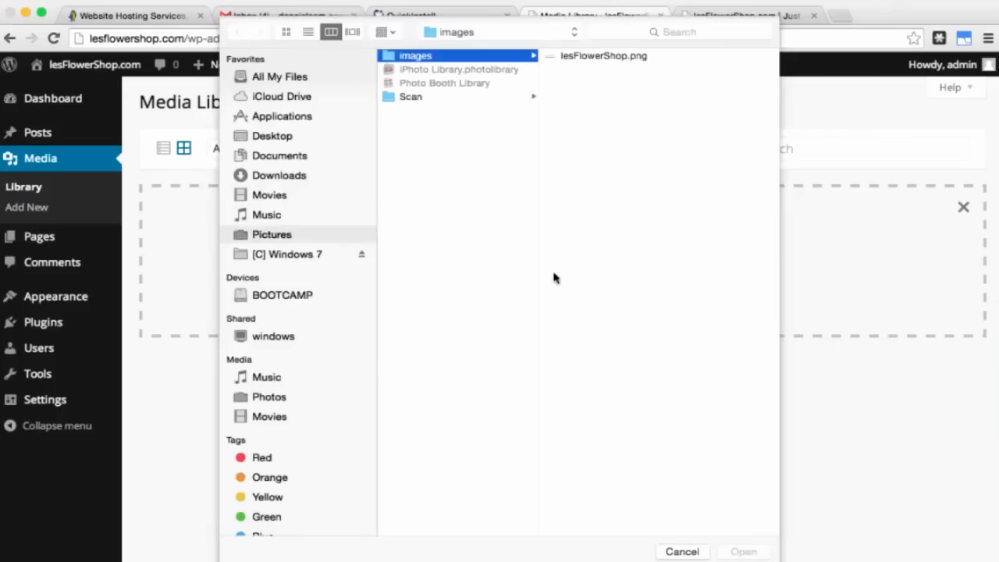
pyautogui.click(608, 58)
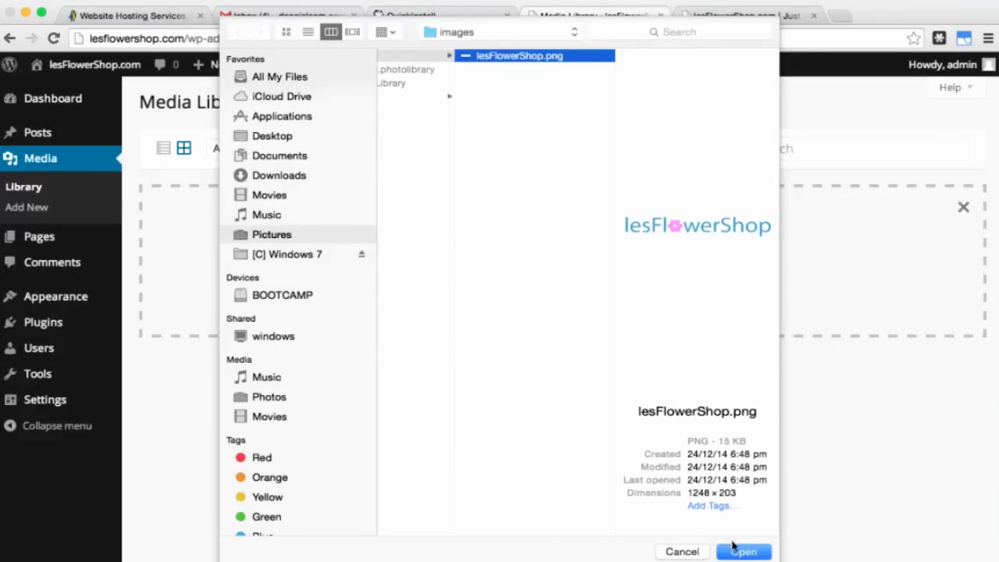
pyautogui.click(742, 553)
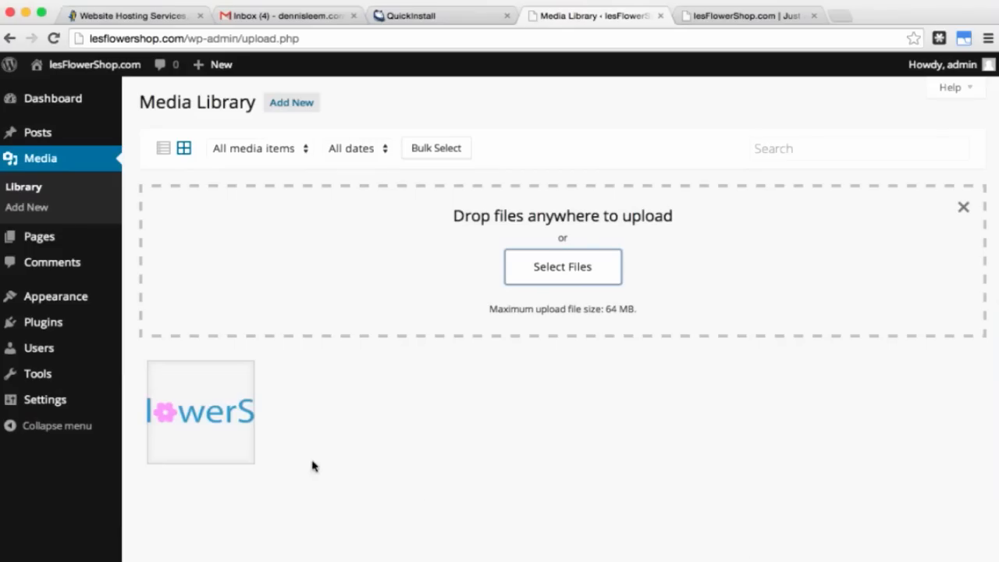
pyautogui.click(202, 420)
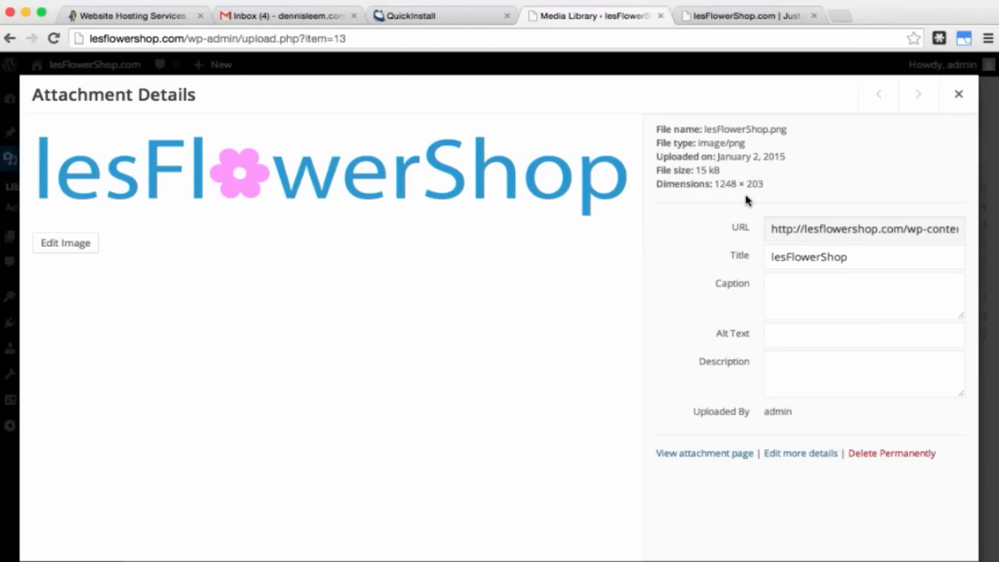
# Step: Scale the lesFlowerShop logo to width 250 (252 × 41) and close its attachment details
pyautogui.click(66, 243)
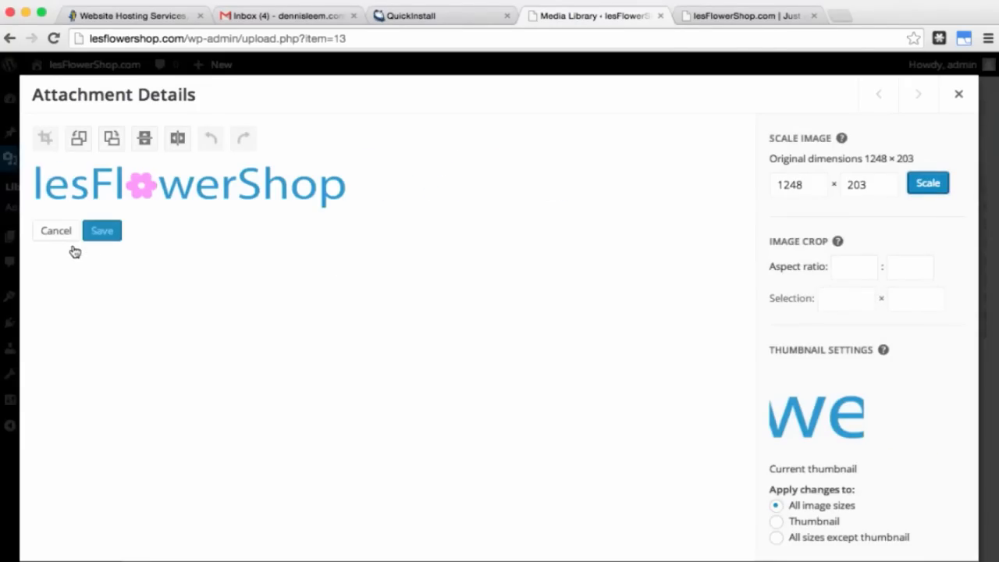
pyautogui.doubleClick(788, 184)
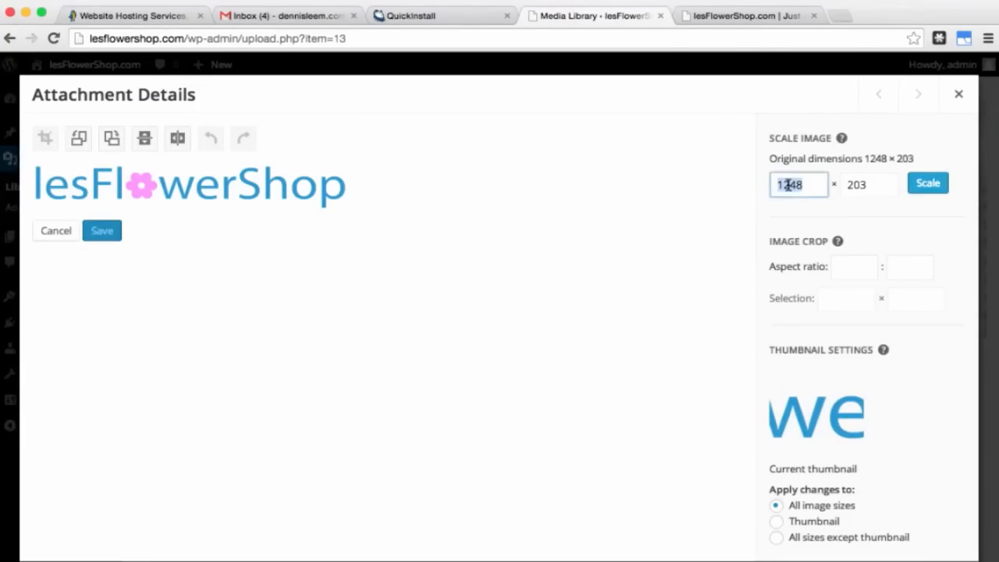
pyautogui.write('250')
pyautogui.click(876, 184)
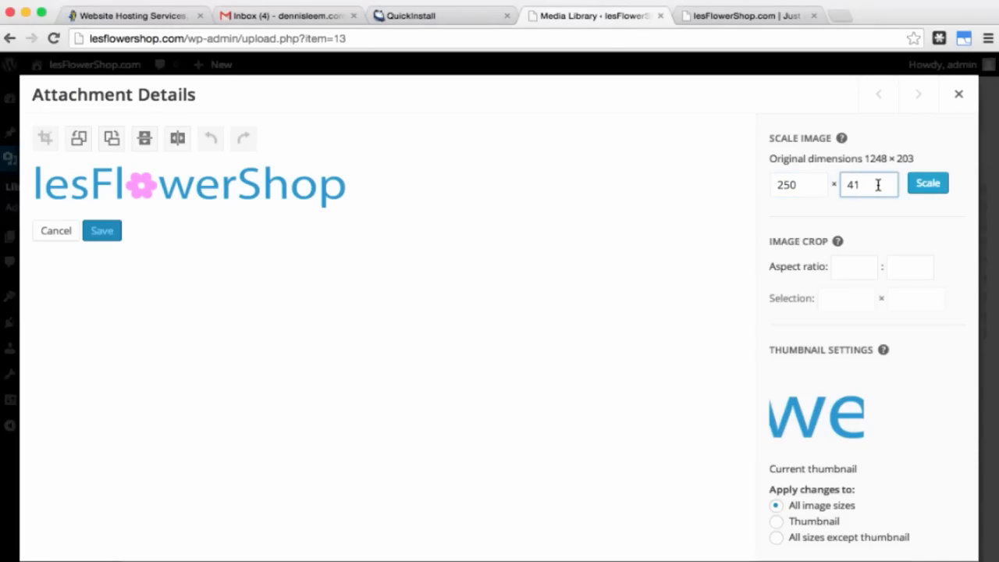
pyautogui.click(930, 187)
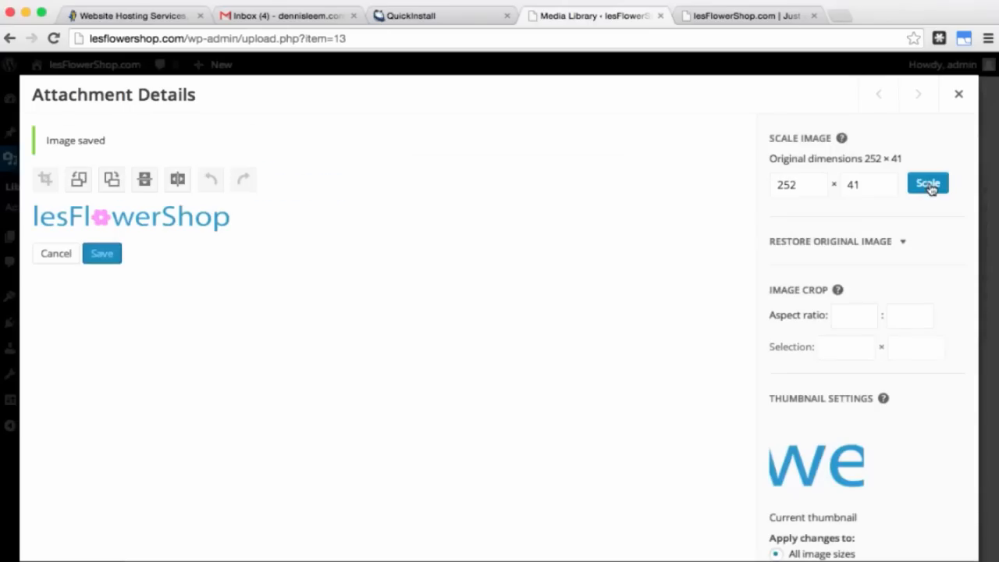
pyautogui.click(960, 95)
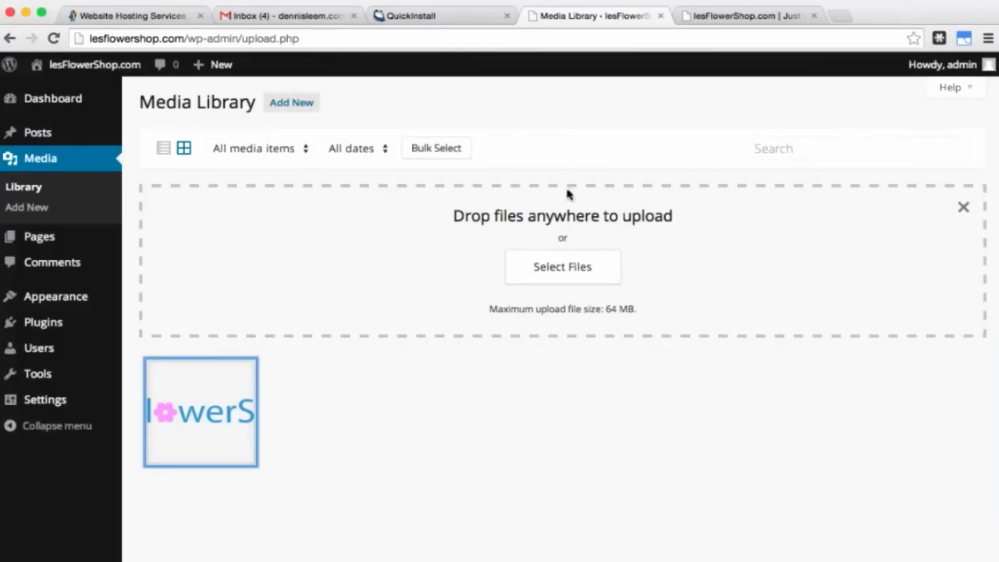
# Step: Set lesFlowerShop.png from the Media Library as the Spacious header logo
pyautogui.moveTo(74, 302)
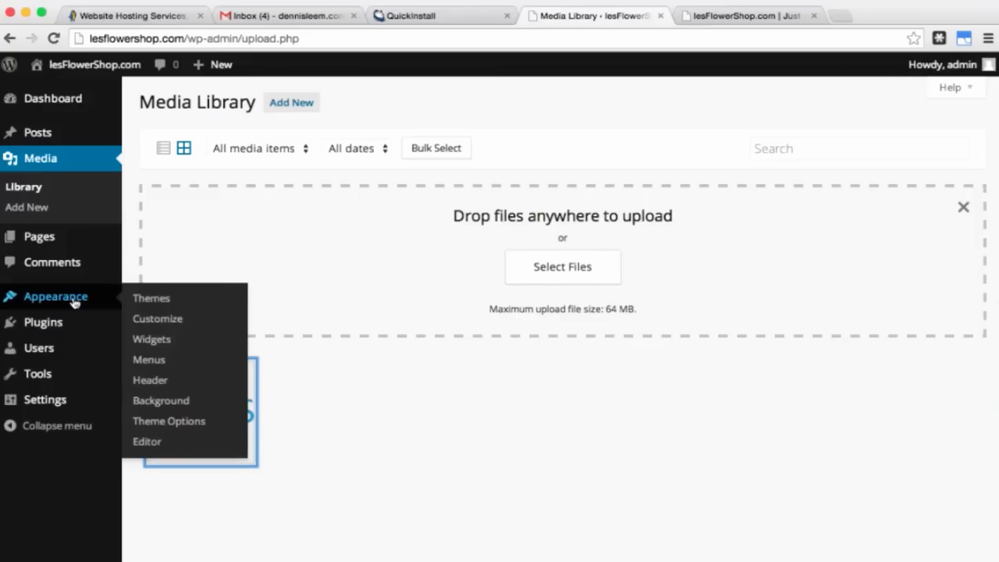
pyautogui.click(164, 423)
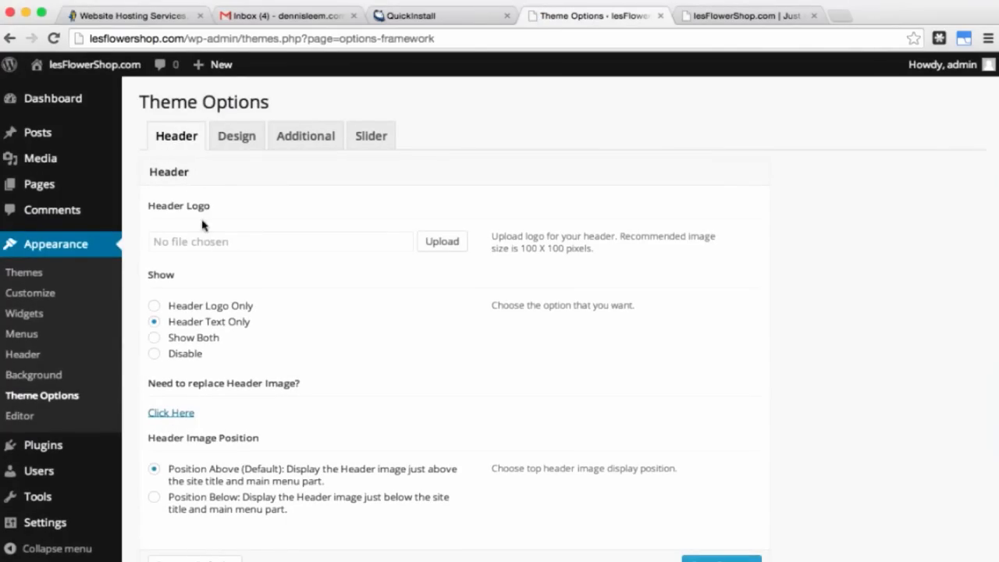
pyautogui.click(442, 248)
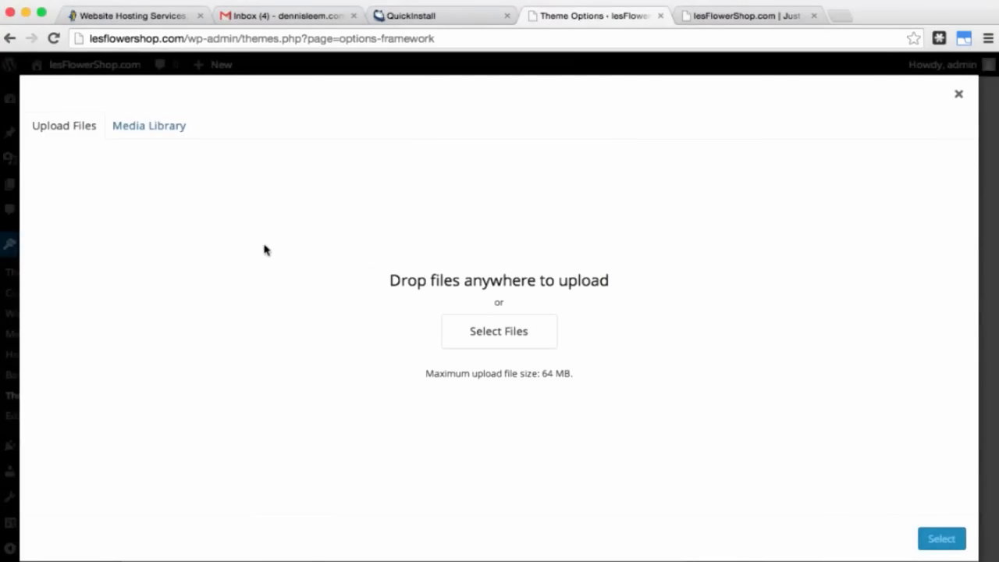
pyautogui.click(162, 132)
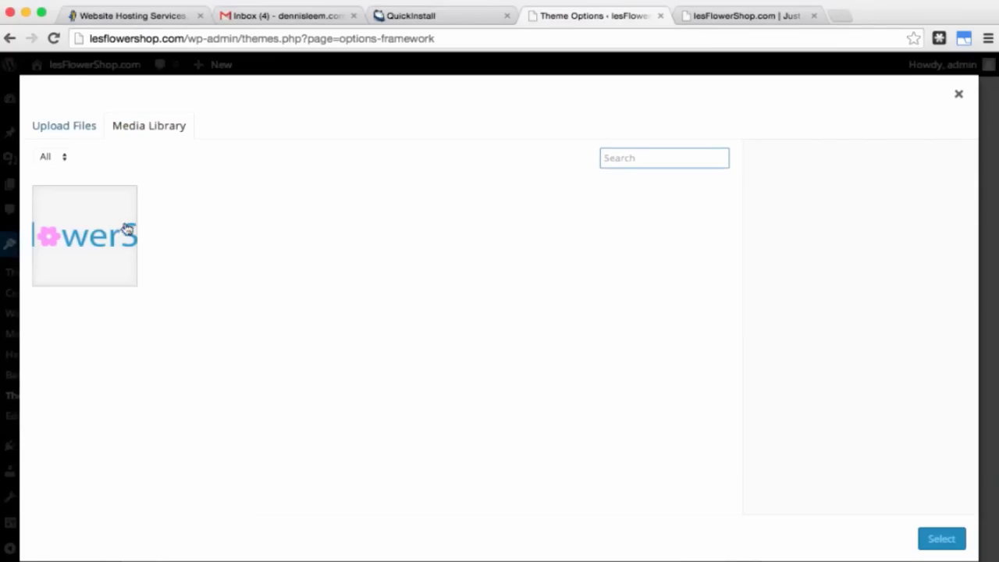
pyautogui.click(89, 241)
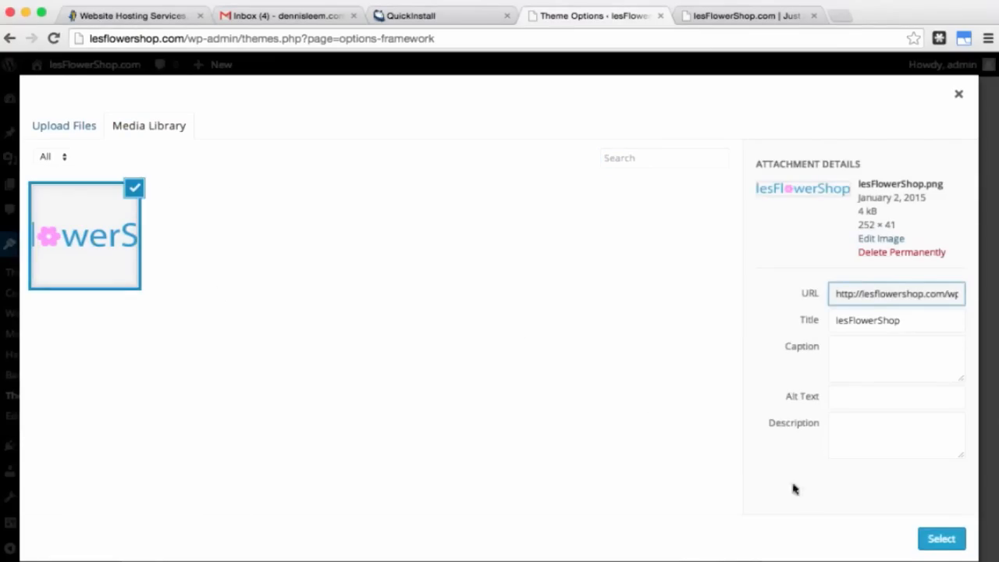
pyautogui.click(940, 540)
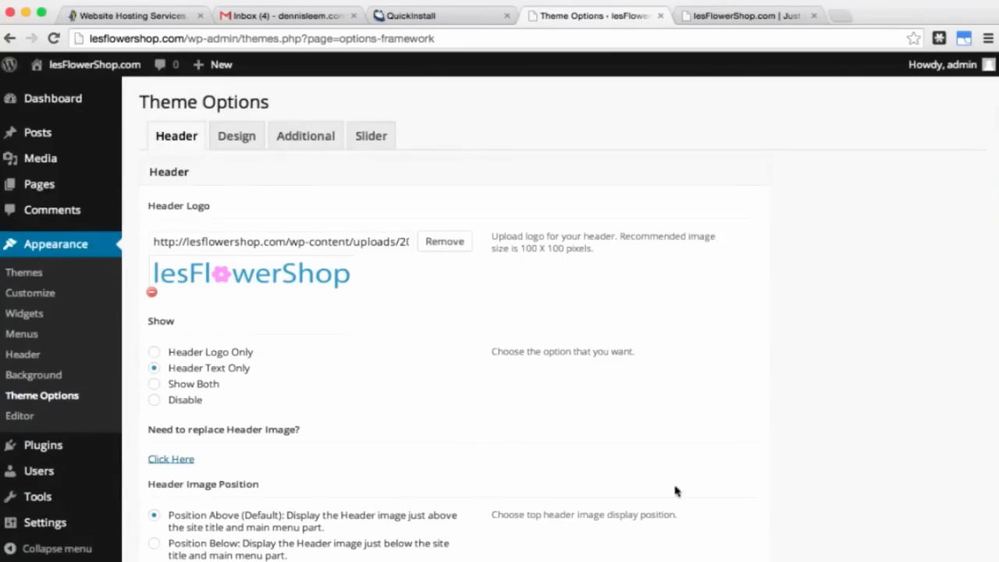
# Step: Choose Header Logo Only and save the theme options
pyautogui.click(154, 353)
pyautogui.scroll(-5, 450, 448)
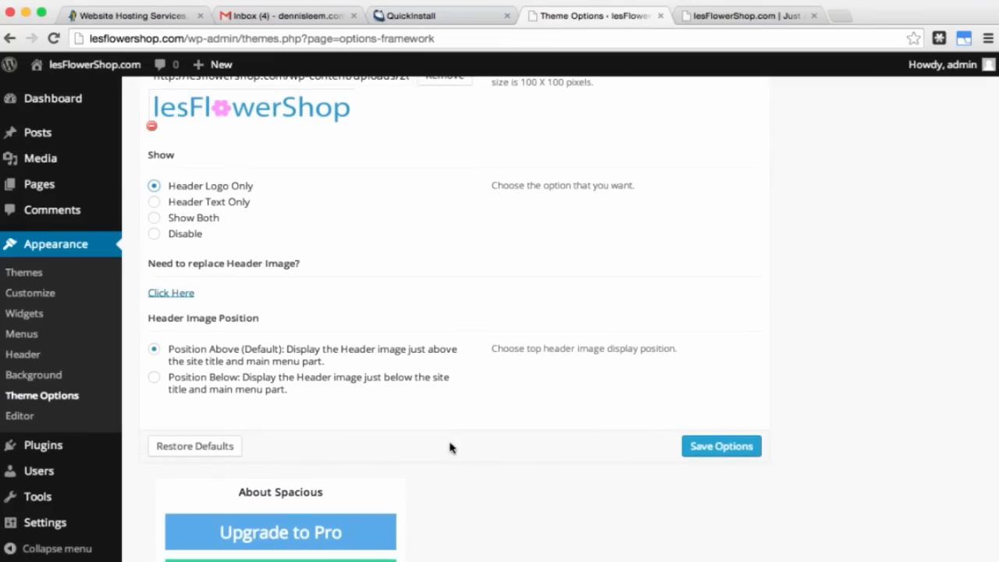
pyautogui.click(719, 447)
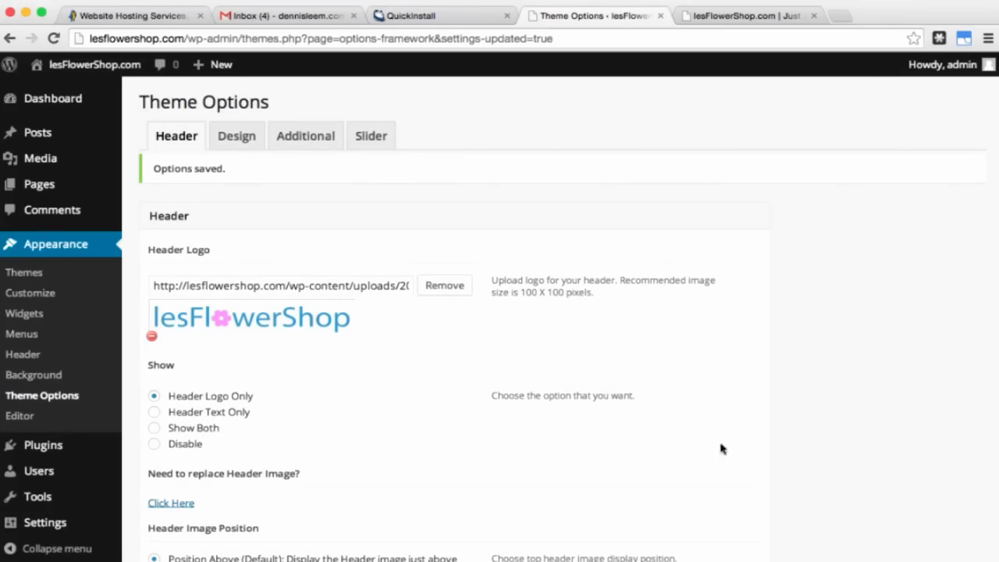
pyautogui.click(731, 20)
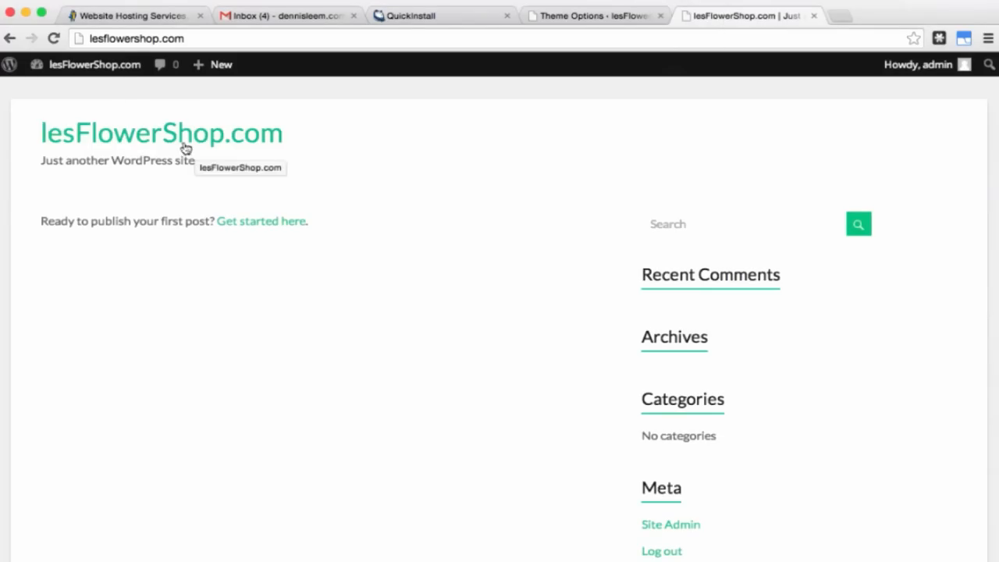
pyautogui.click(53, 39)
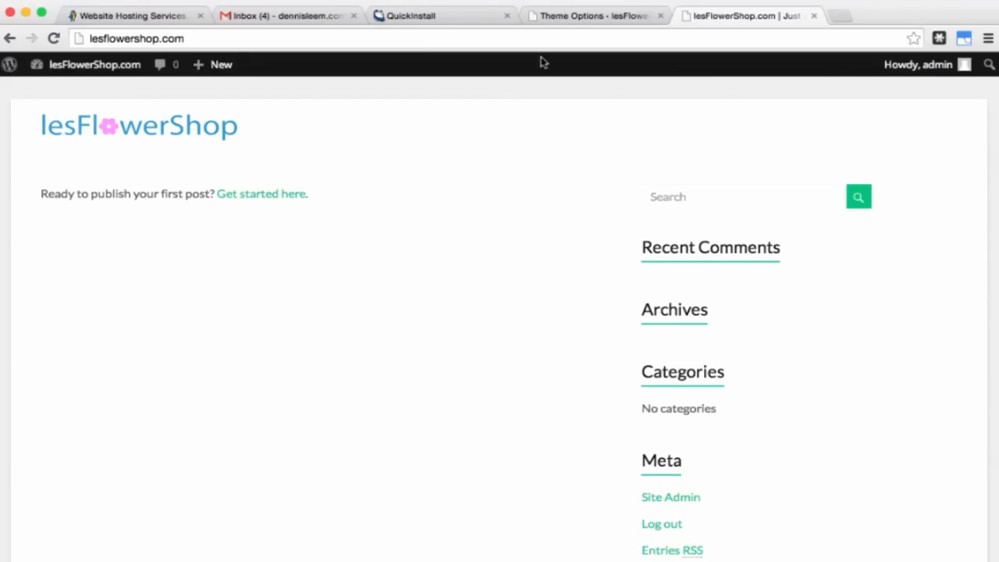
pyautogui.click(601, 22)
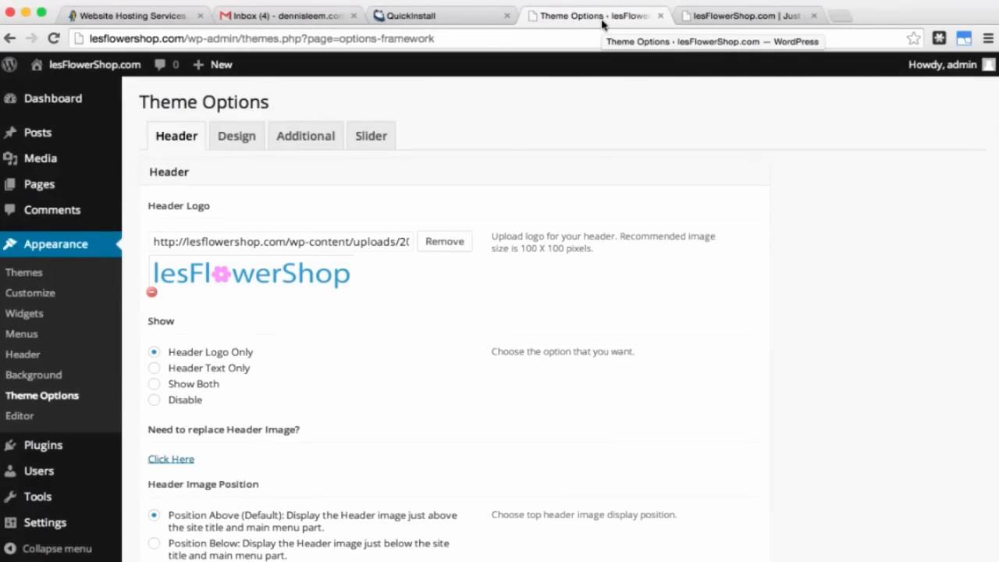
# Step: Search plugins for 'page builder', then install and activate Page Builder by SiteOrigin 2.0.3
pyautogui.click(61, 453)
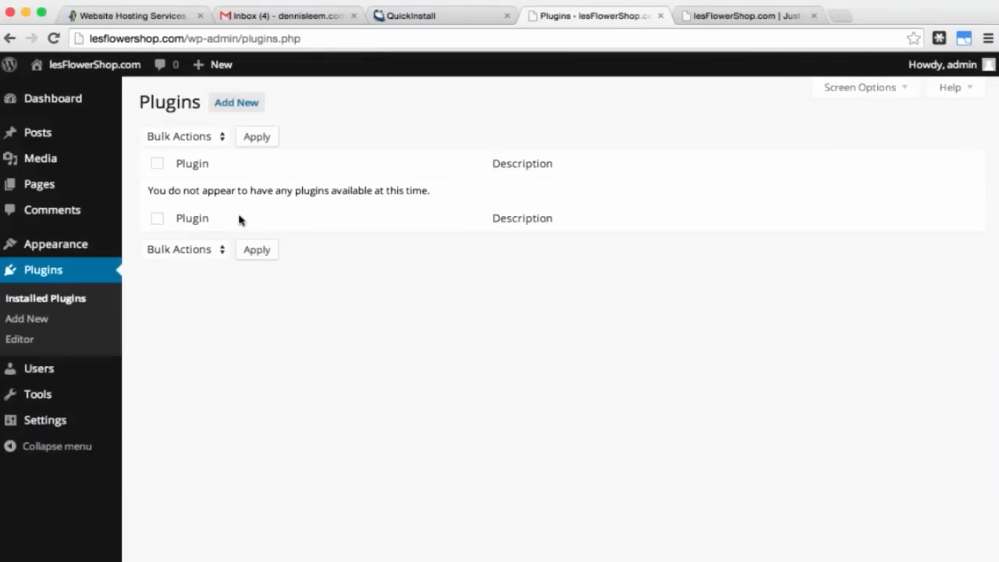
pyautogui.click(234, 114)
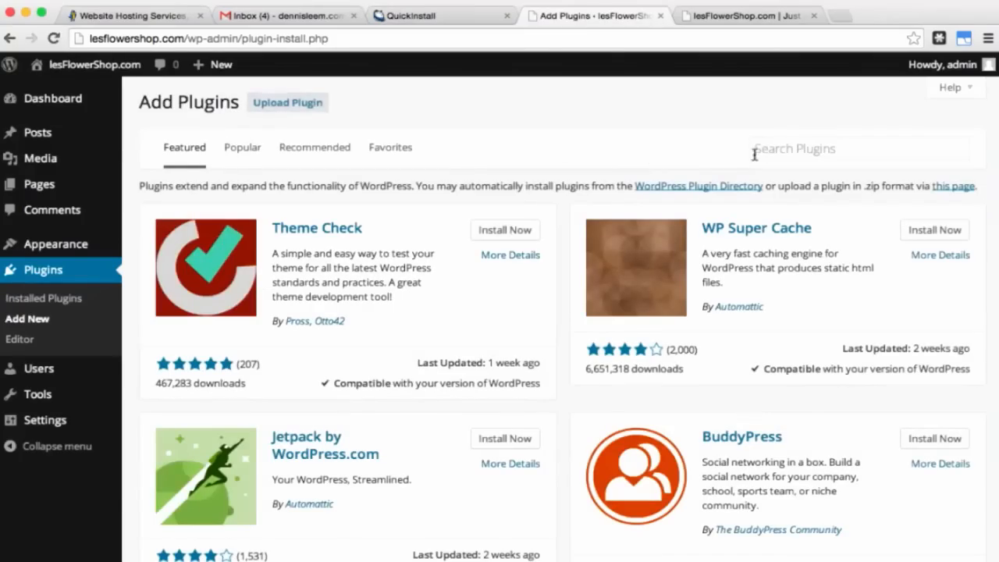
pyautogui.click(803, 149)
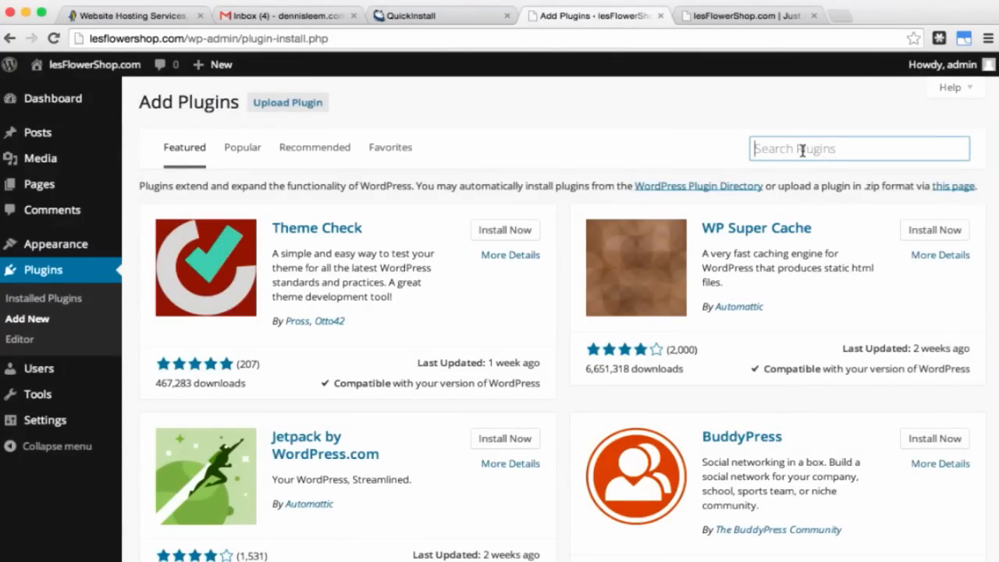
pyautogui.write('page ')
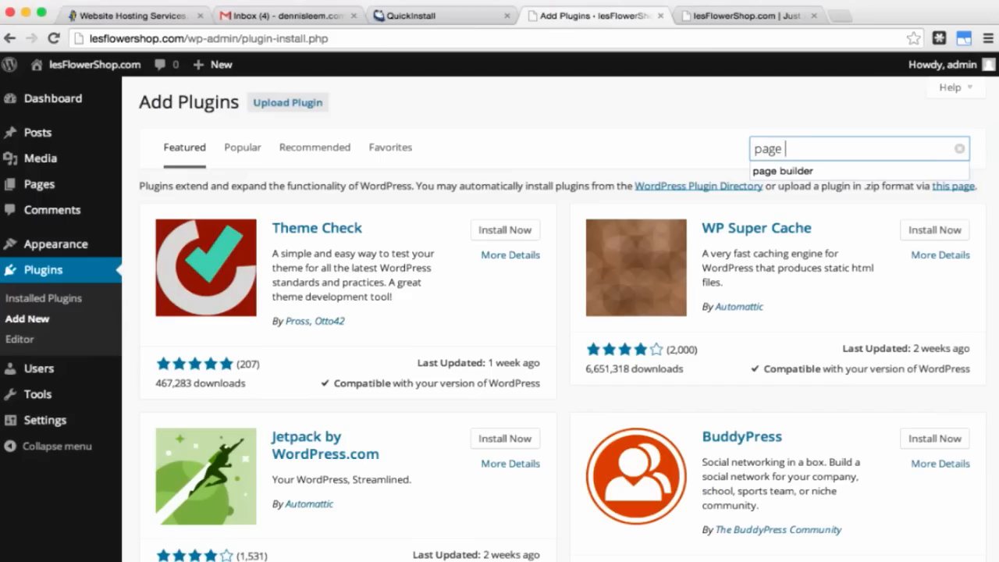
pyautogui.write('builder')
pyautogui.press('Return')
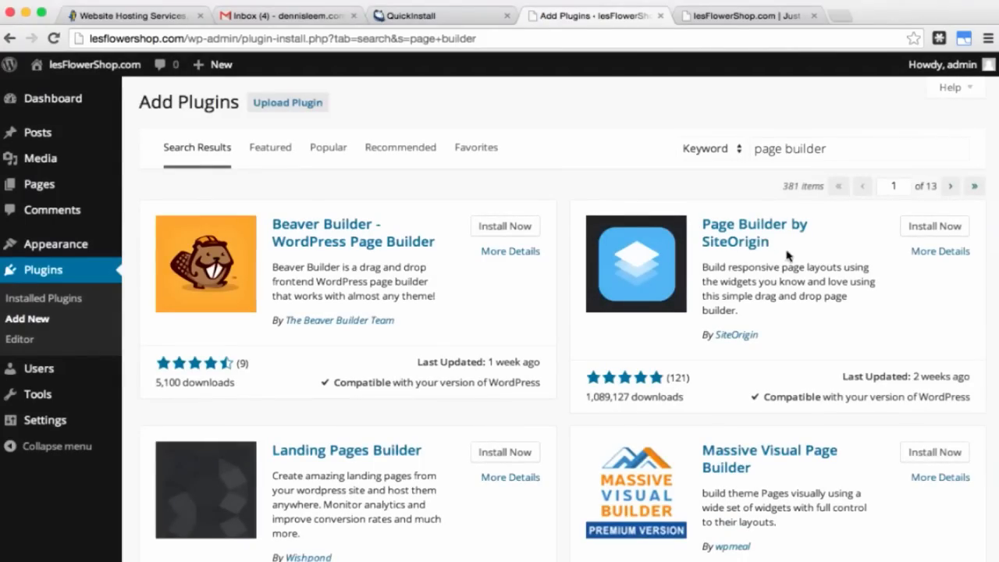
pyautogui.click(918, 228)
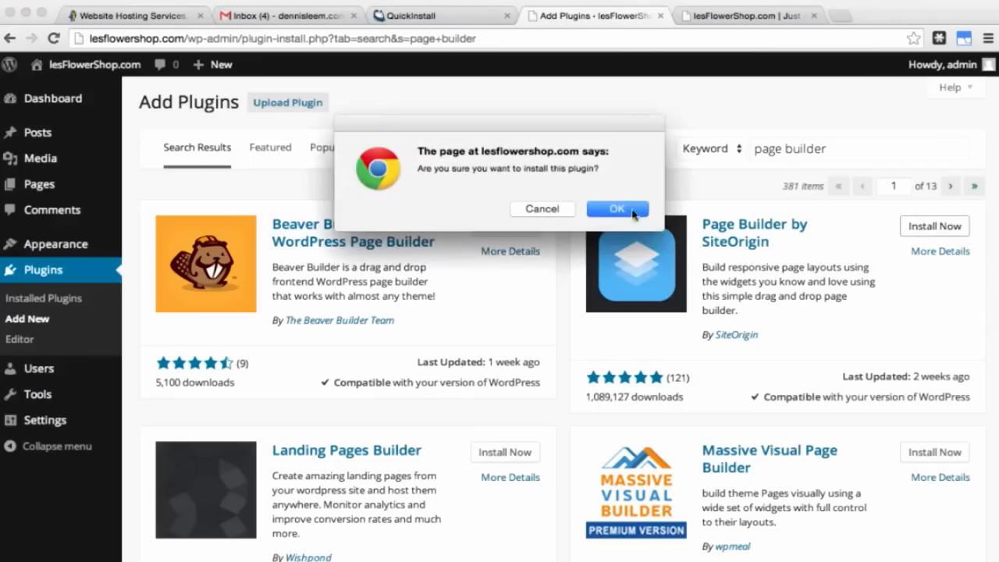
pyautogui.click(630, 209)
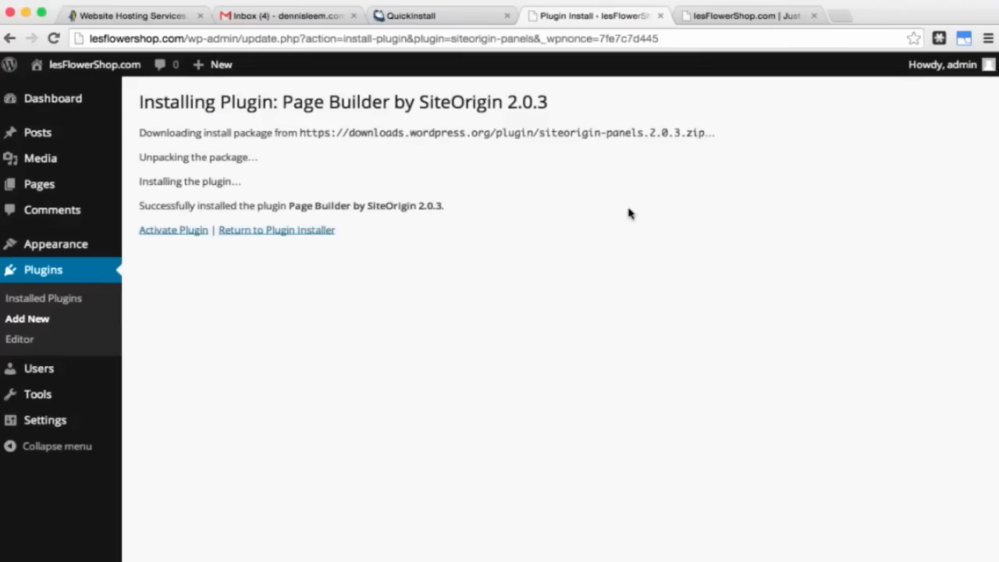
pyautogui.click(183, 233)
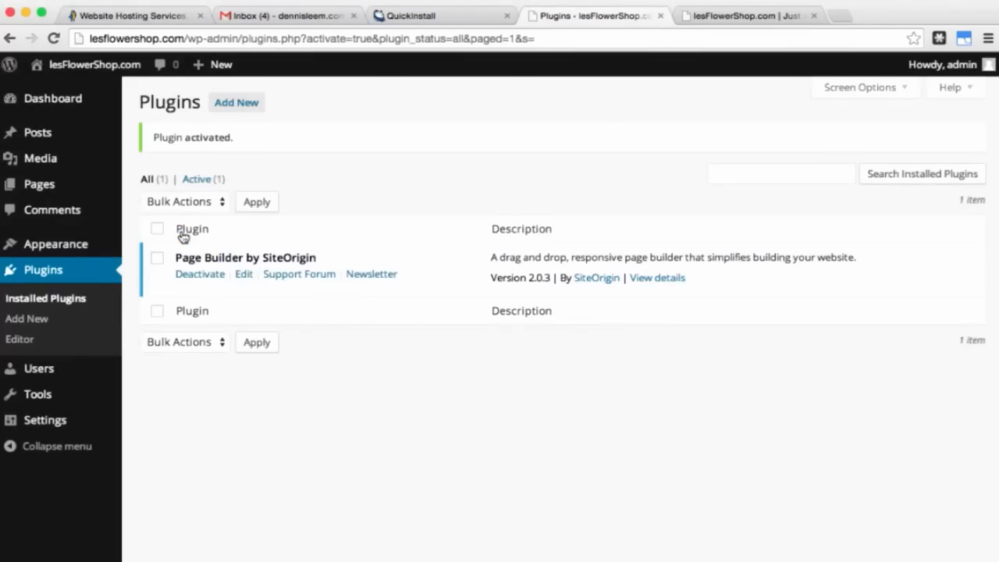
pyautogui.click(238, 104)
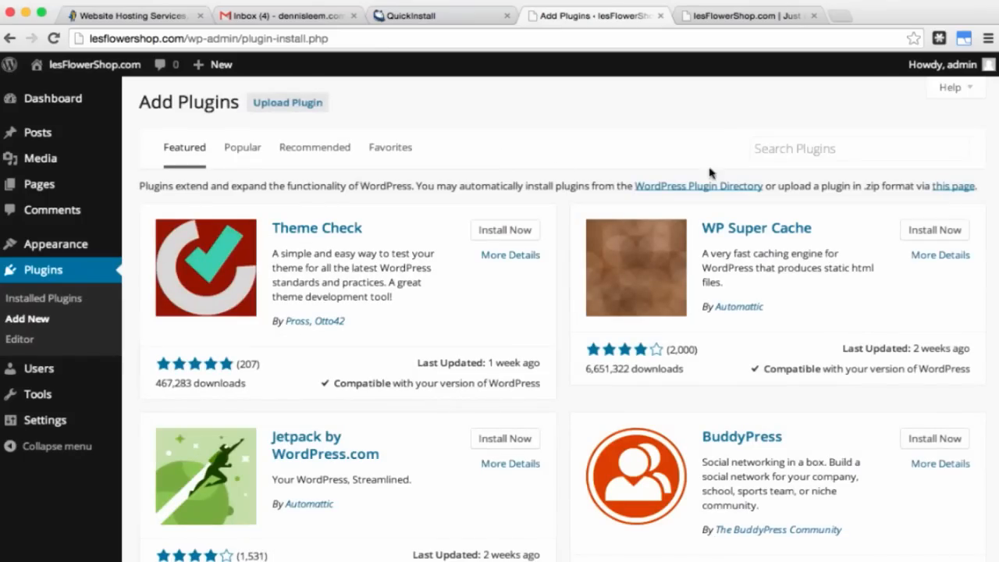
# Step: Search for 'widgets bundle', then install and activate SiteOrigin Widgets Bundle 1.1.1
pyautogui.click(784, 149)
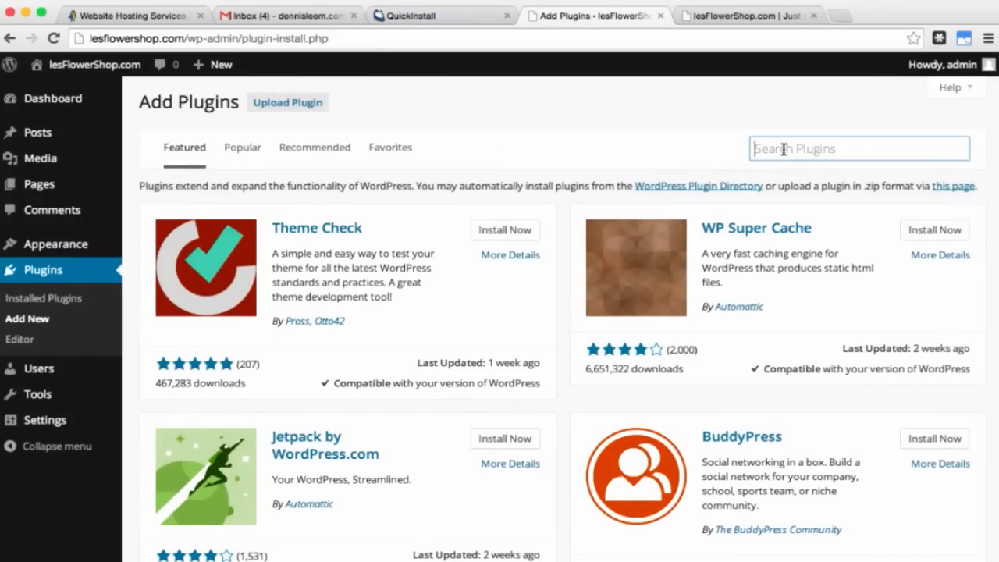
pyautogui.write('widget')
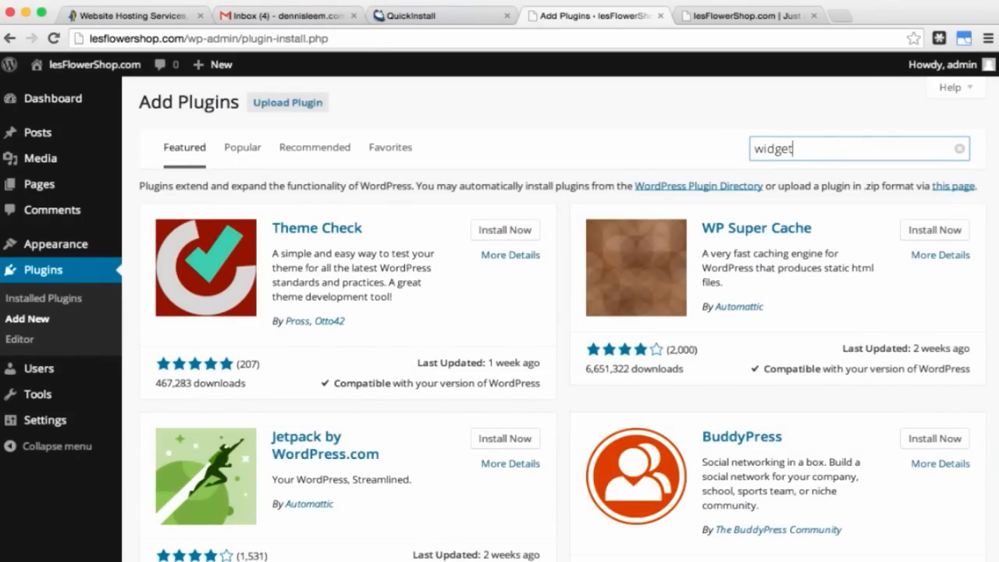
pyautogui.write('s bundle')
pyautogui.press('Return')
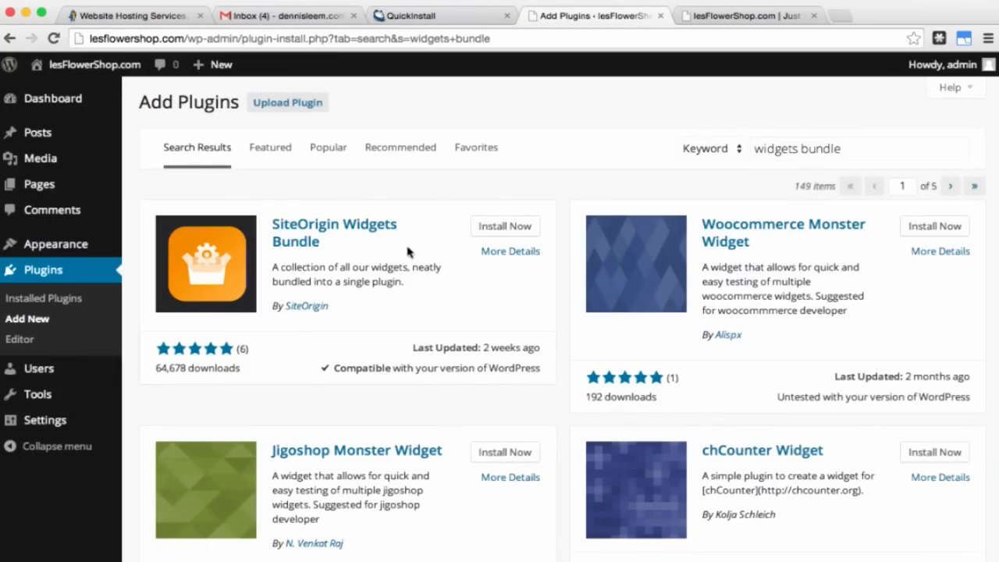
pyautogui.click(504, 226)
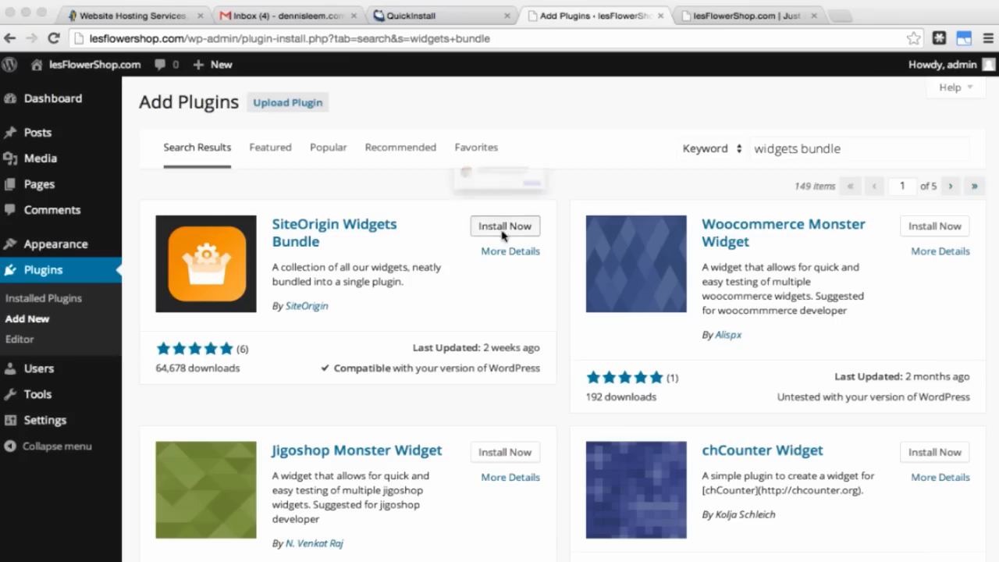
pyautogui.click(609, 209)
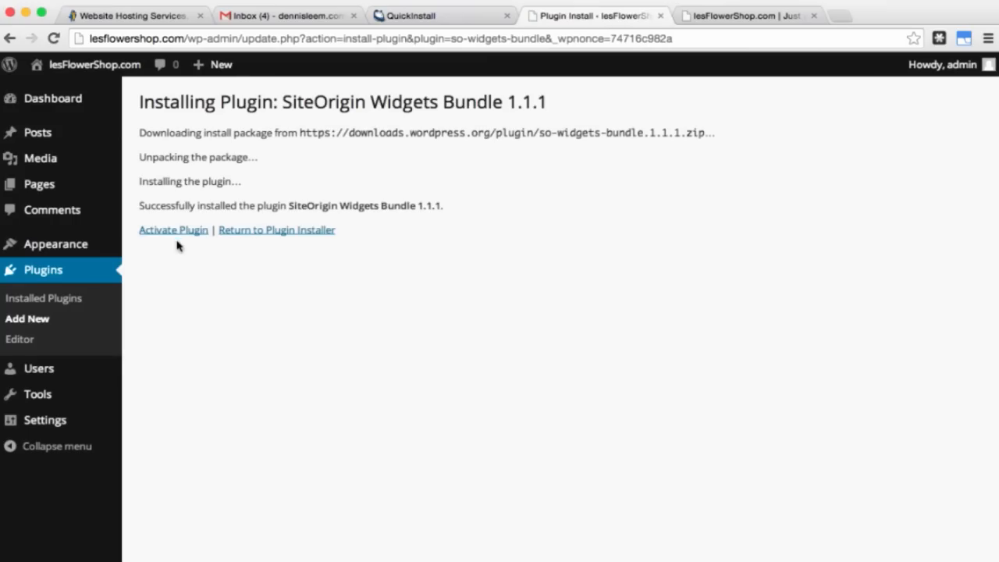
pyautogui.click(173, 234)
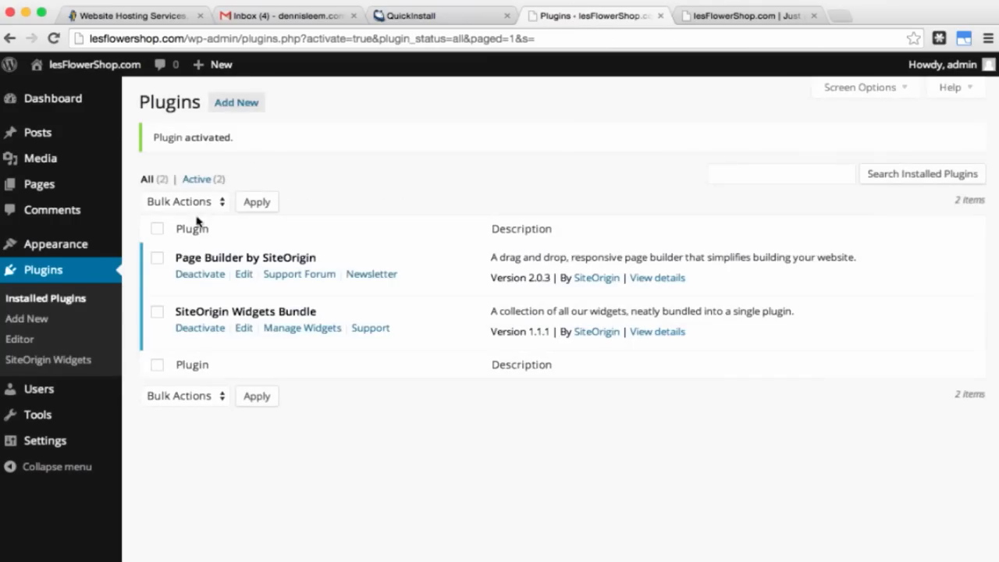
pyautogui.click(246, 107)
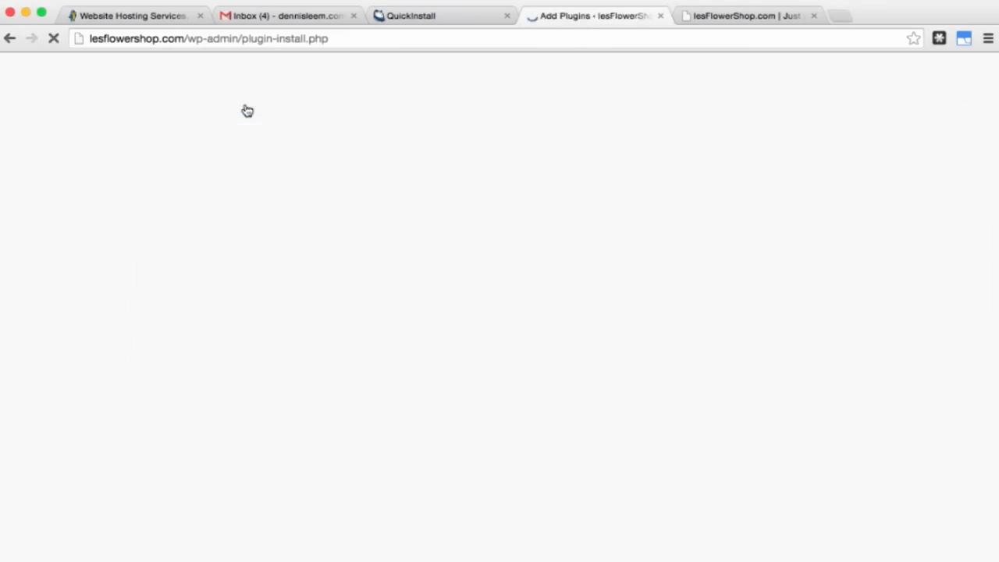
# Step: Search plugins for 'black studio tinymce', correcting the misspelt 'tinemce'
pyautogui.click(781, 150)
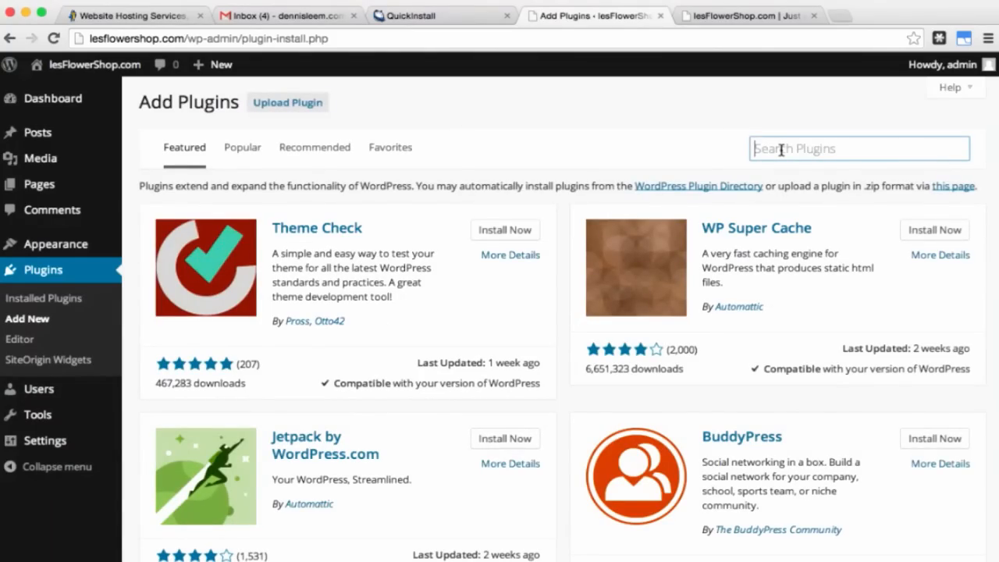
pyautogui.write('black')
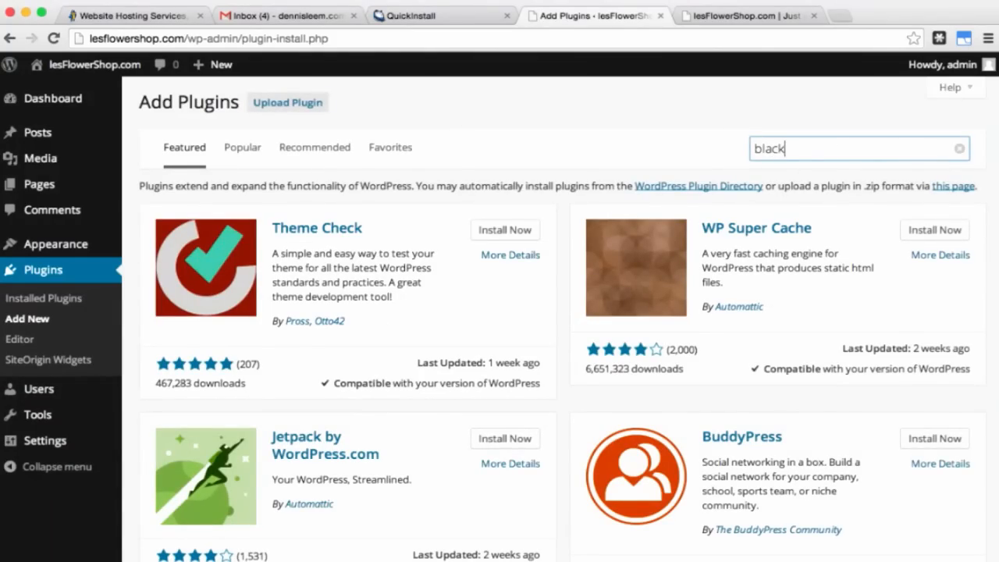
pyautogui.write(' studio tinemce')
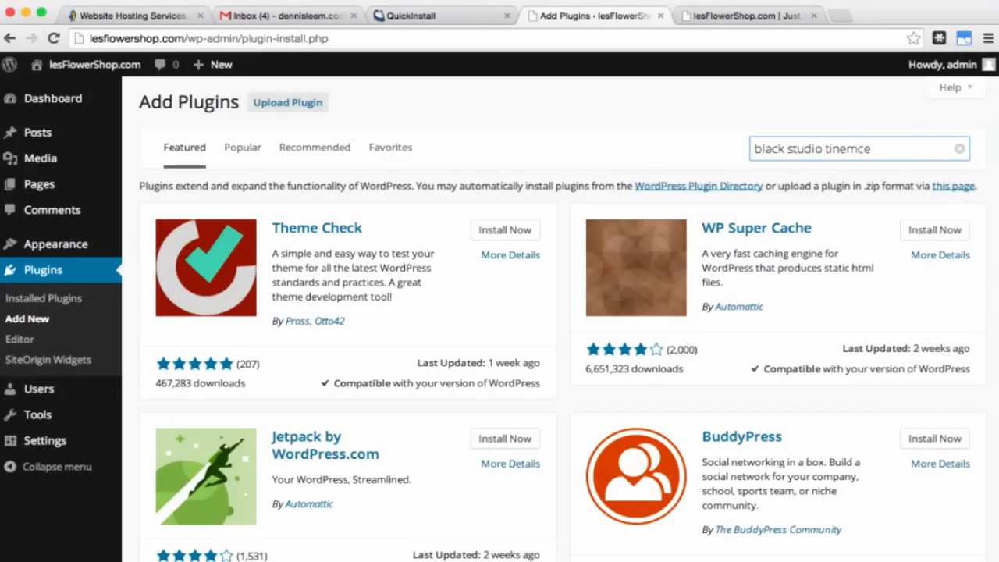
pyautogui.press('Return')
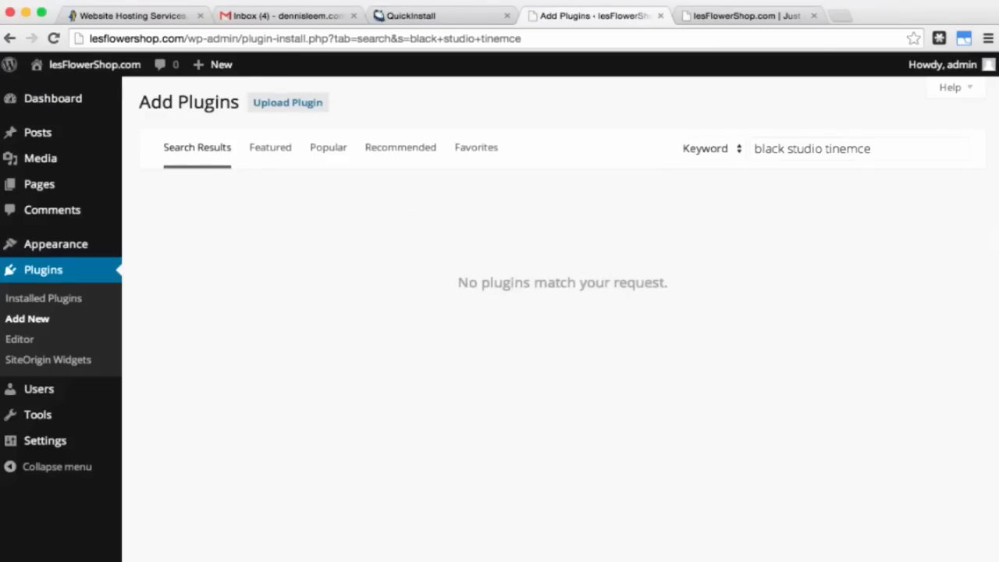
pyautogui.click(845, 152)
pyautogui.press('Delete')
pyautogui.write('y')
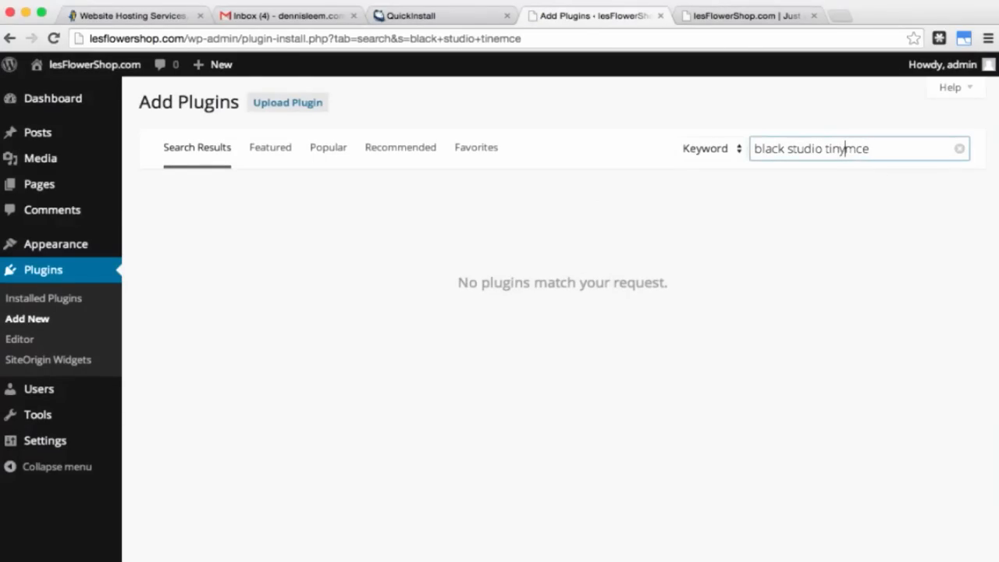
pyautogui.press('Return')
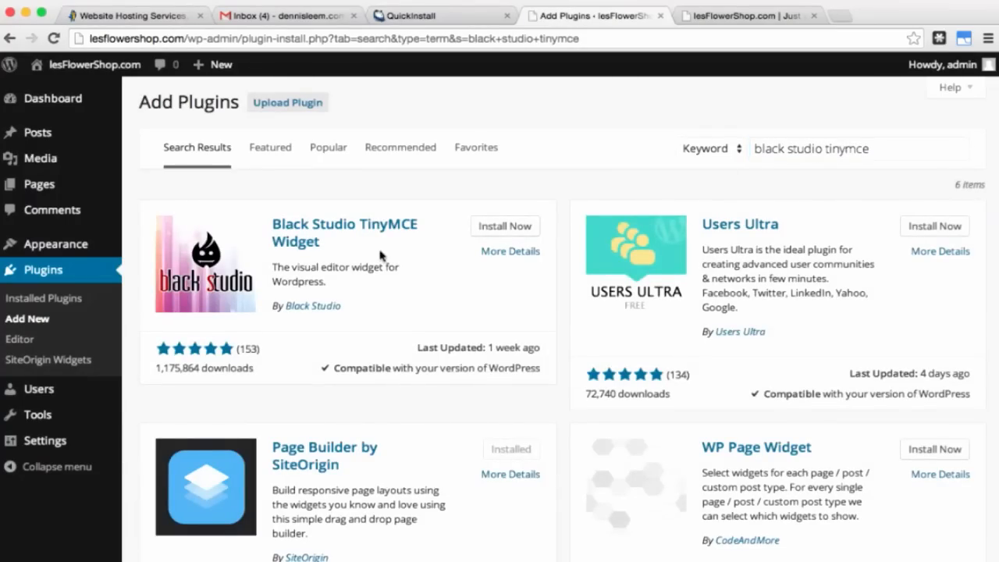
# Step: Install and activate Black Studio TinyMCE Widget 2.2.2
pyautogui.click(506, 226)
pyautogui.click(609, 213)
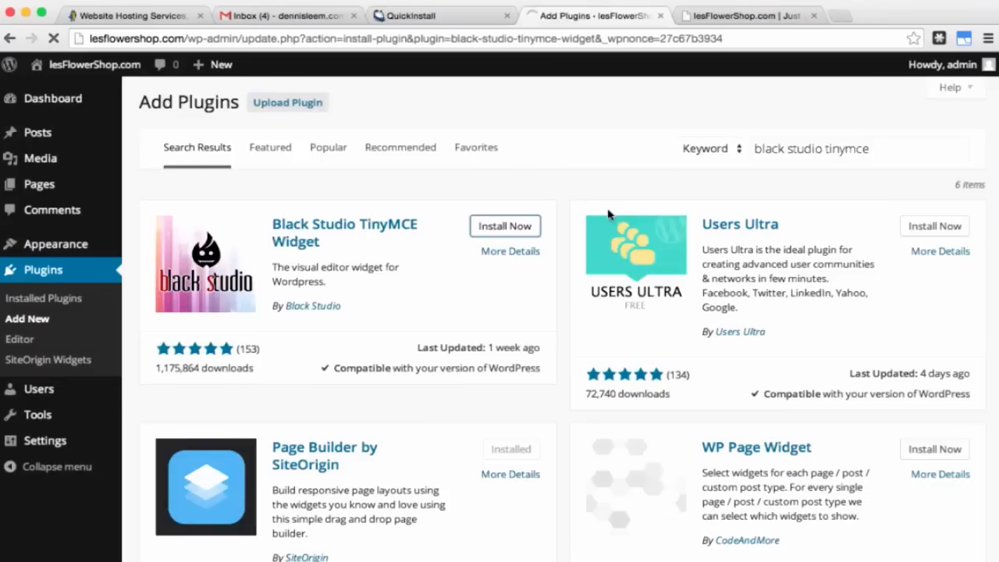
pyautogui.click(195, 231)
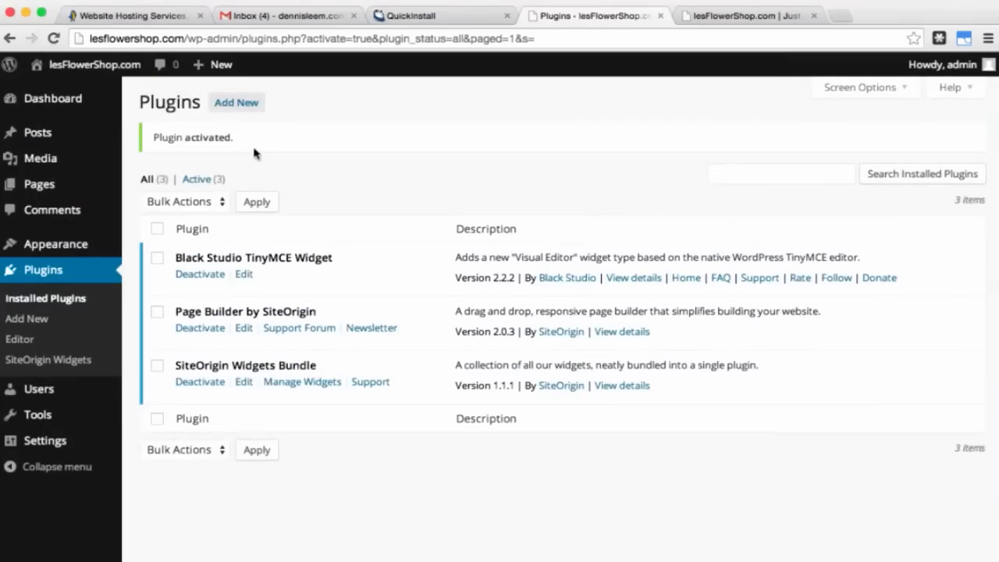
pyautogui.click(245, 103)
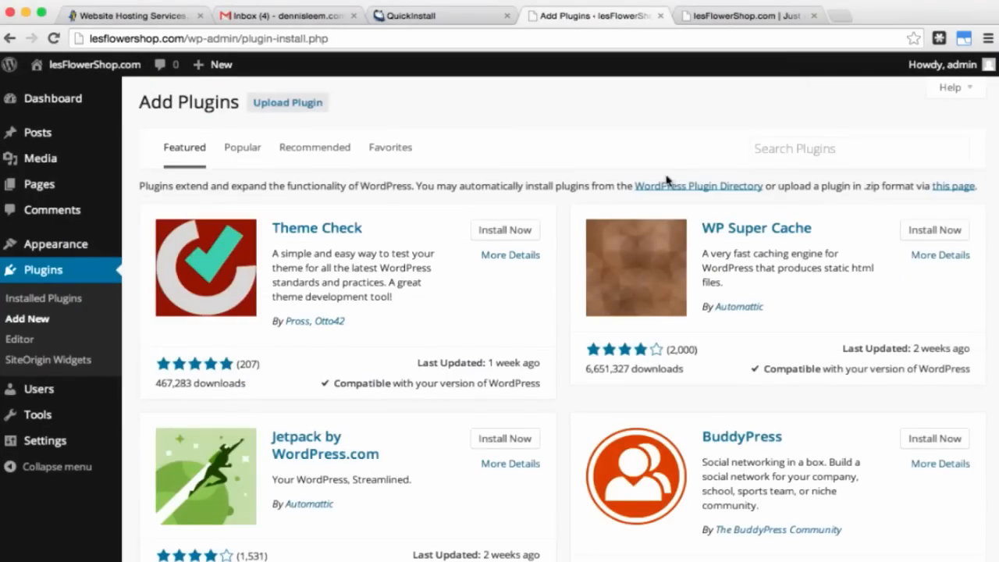
# Step: Search for 'contact form 7', then install and activate Contact Form 7 4.0.3
pyautogui.click(794, 150)
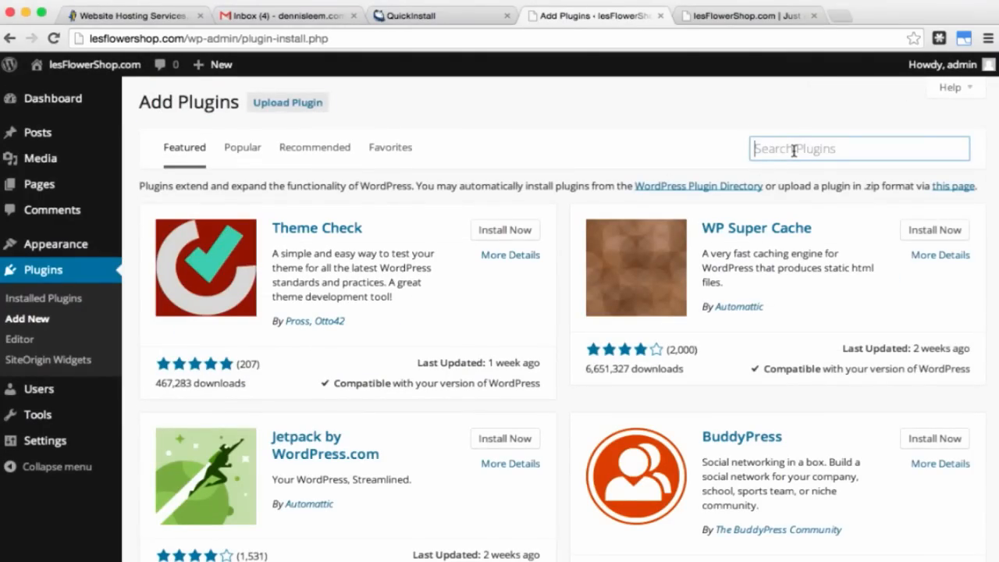
pyautogui.write('c')
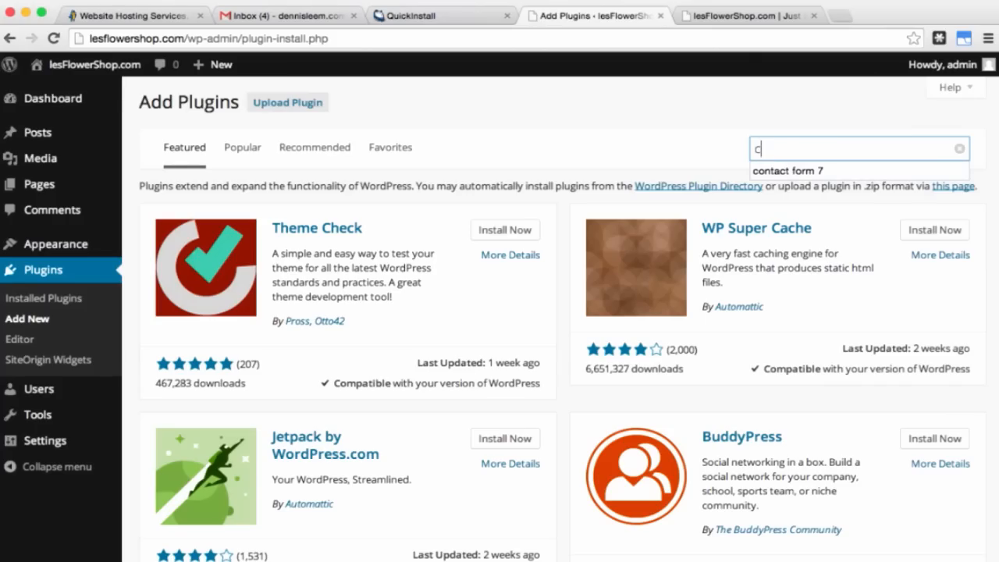
pyautogui.write('ontact form 7')
pyautogui.press('Return')
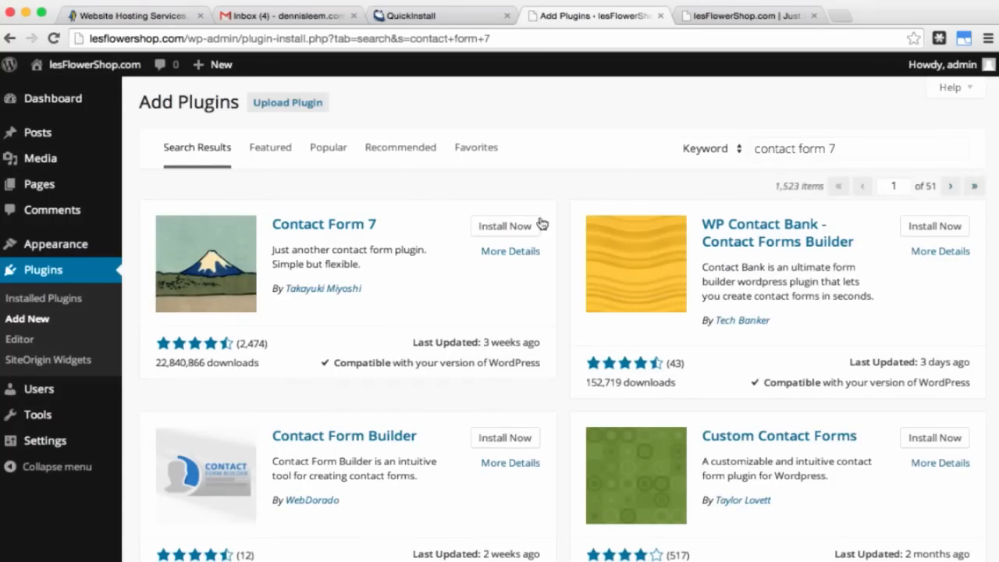
pyautogui.click(516, 226)
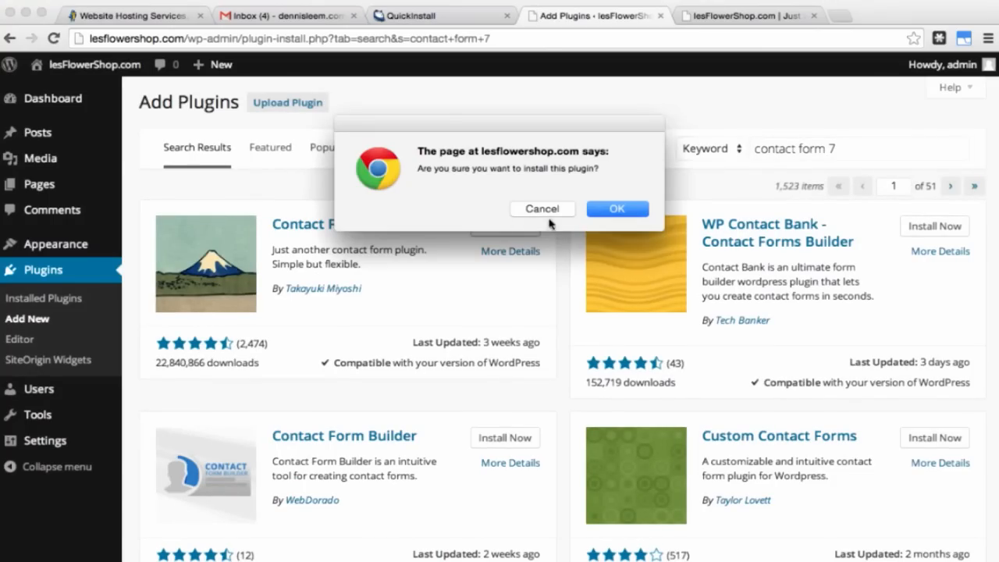
pyautogui.click(605, 209)
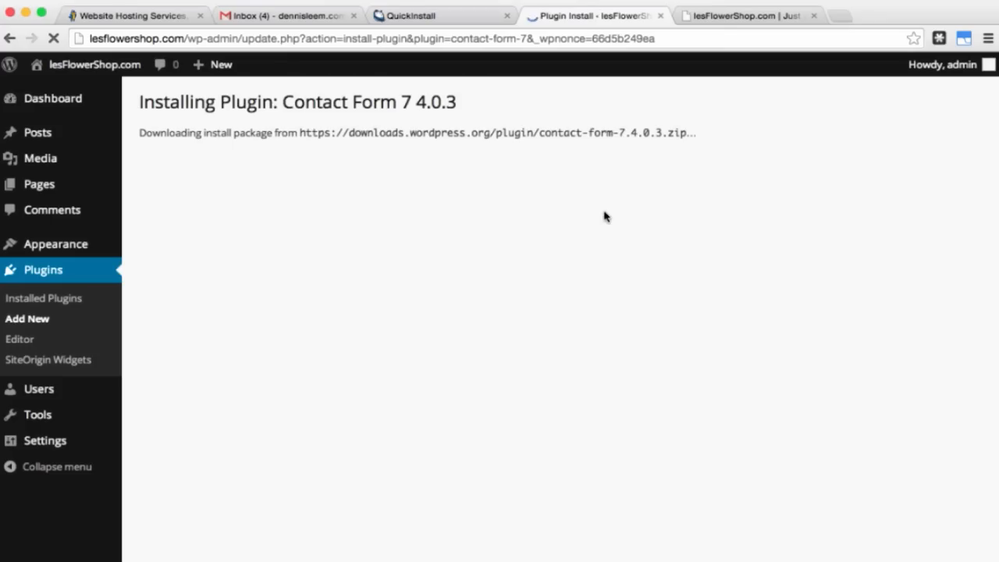
pyautogui.click(192, 237)
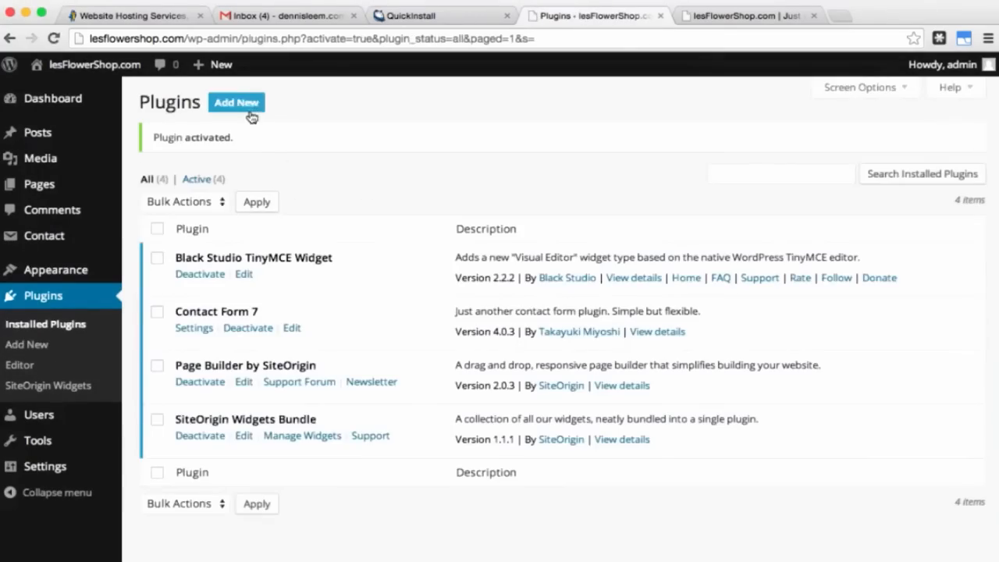
pyautogui.click(243, 109)
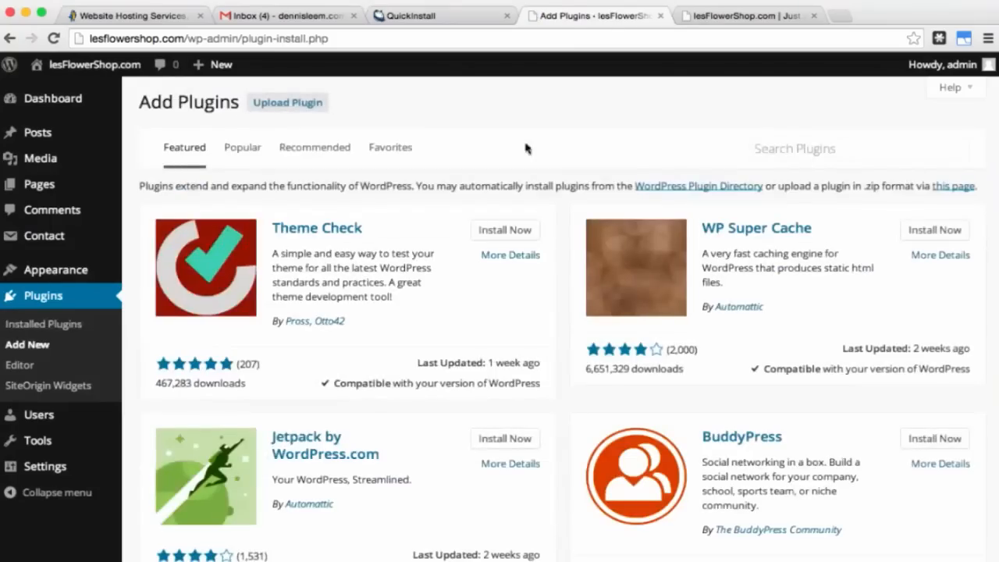
# Step: Search for 'easy fancybox', then install and activate Easy FancyBox 1.5.7
pyautogui.click(789, 149)
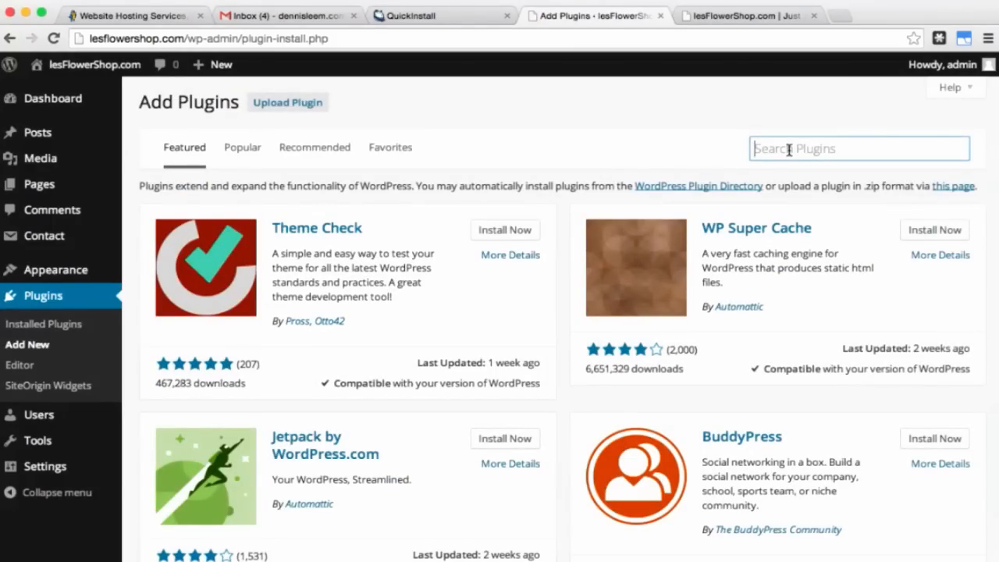
pyautogui.write('ea')
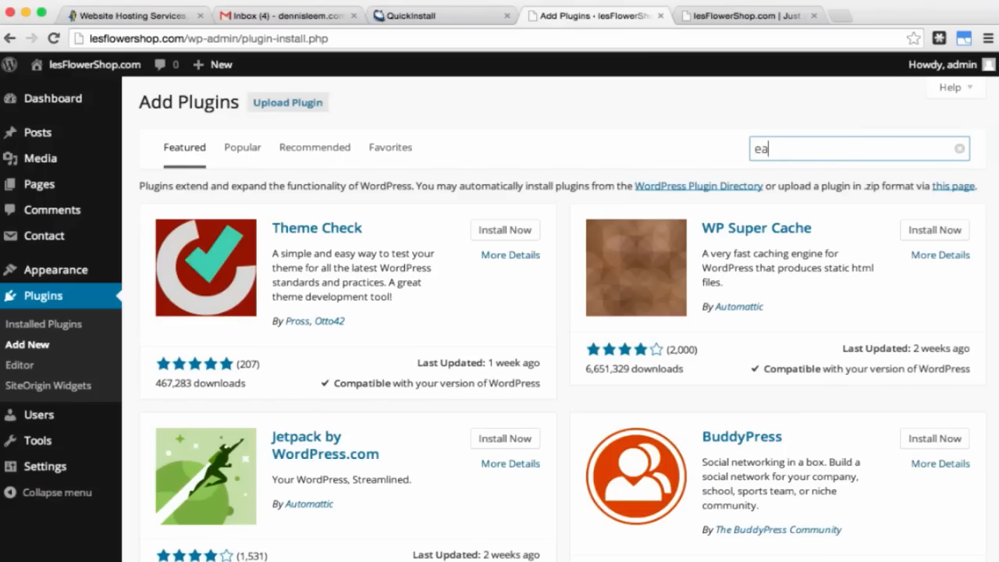
pyautogui.write('sy fancybox')
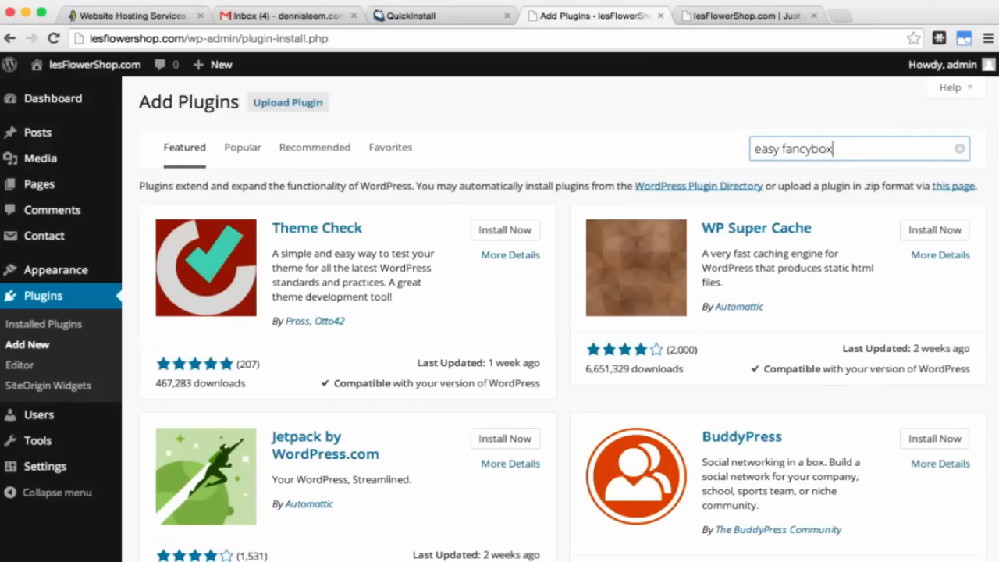
pyautogui.press('Return')
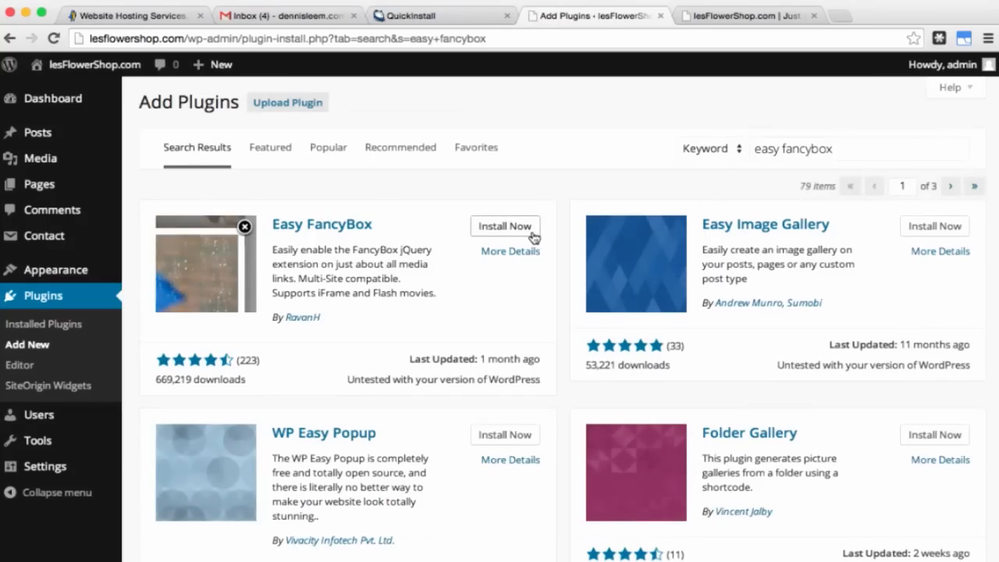
pyautogui.click(531, 236)
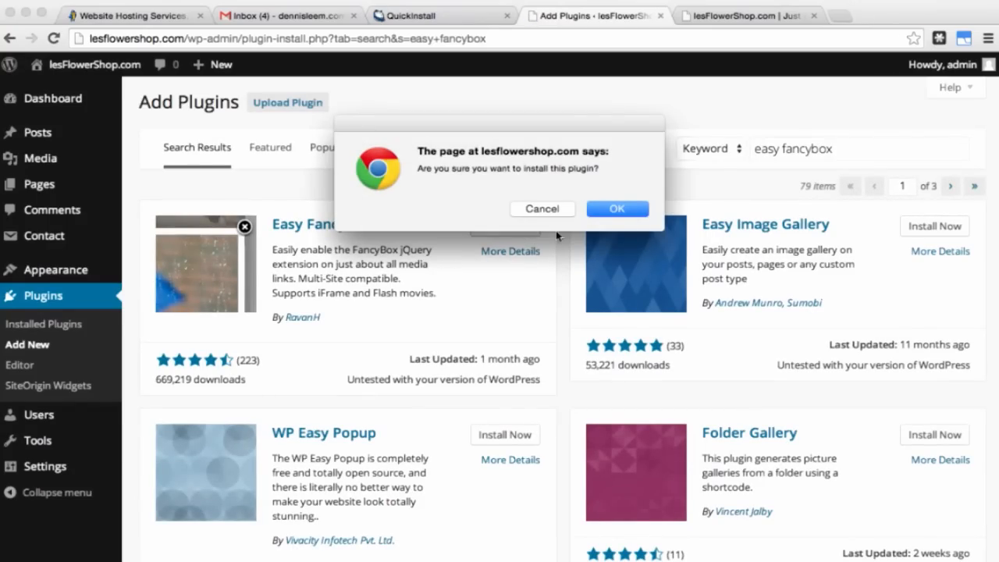
pyautogui.click(612, 212)
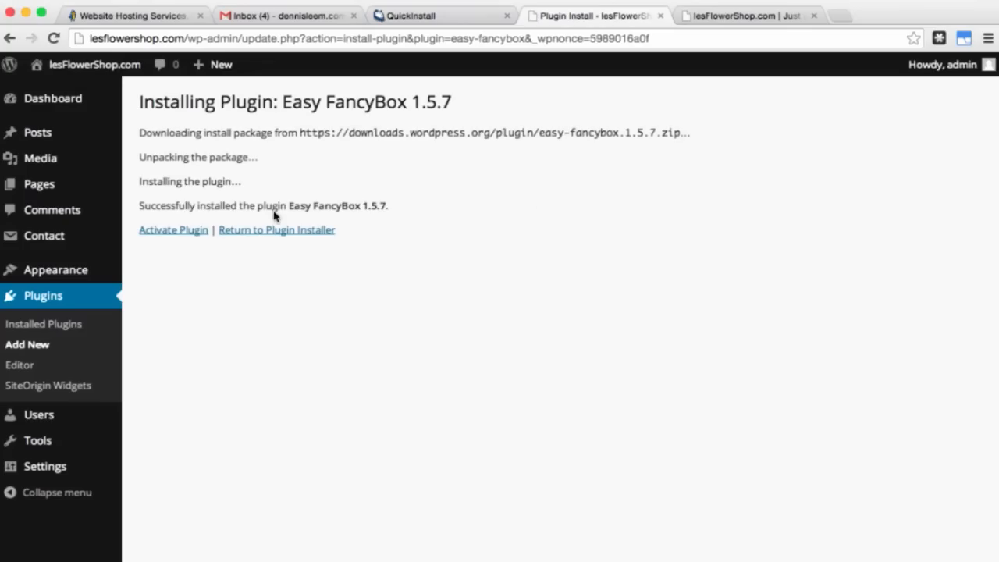
pyautogui.click(184, 234)
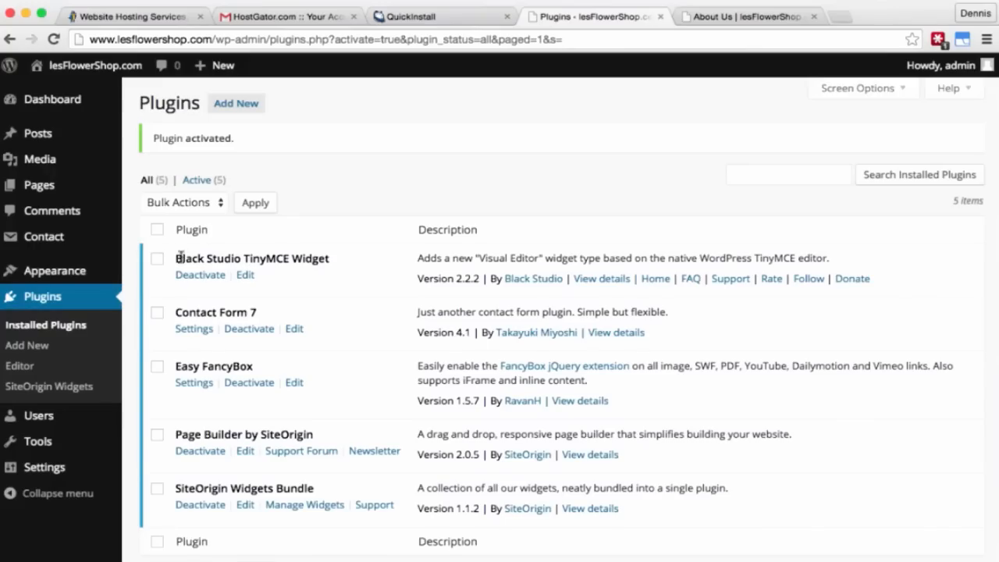
# Step: In General Settings, replace the site tagline with 'Your Global Florist'
pyautogui.moveTo(51, 472)
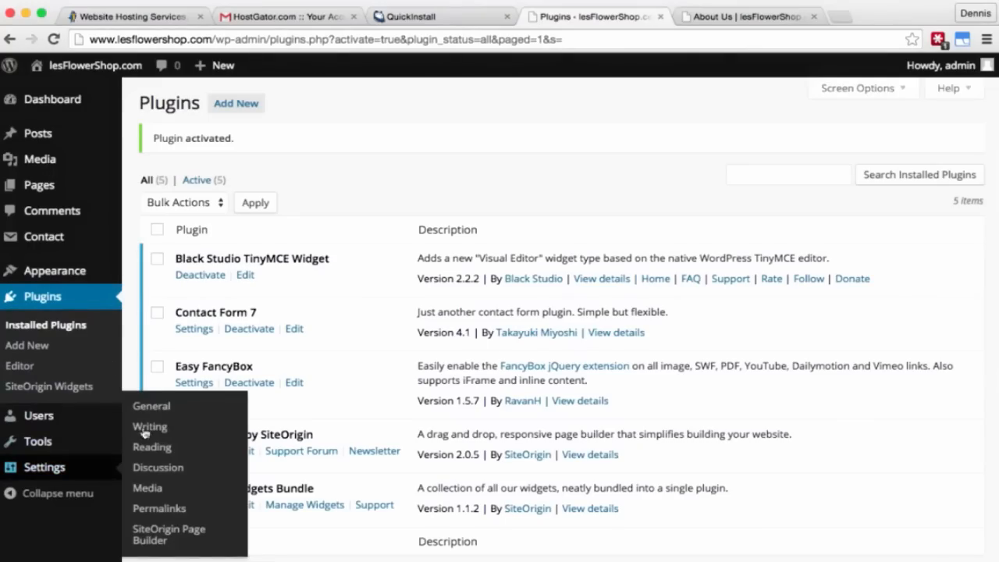
pyautogui.click(162, 408)
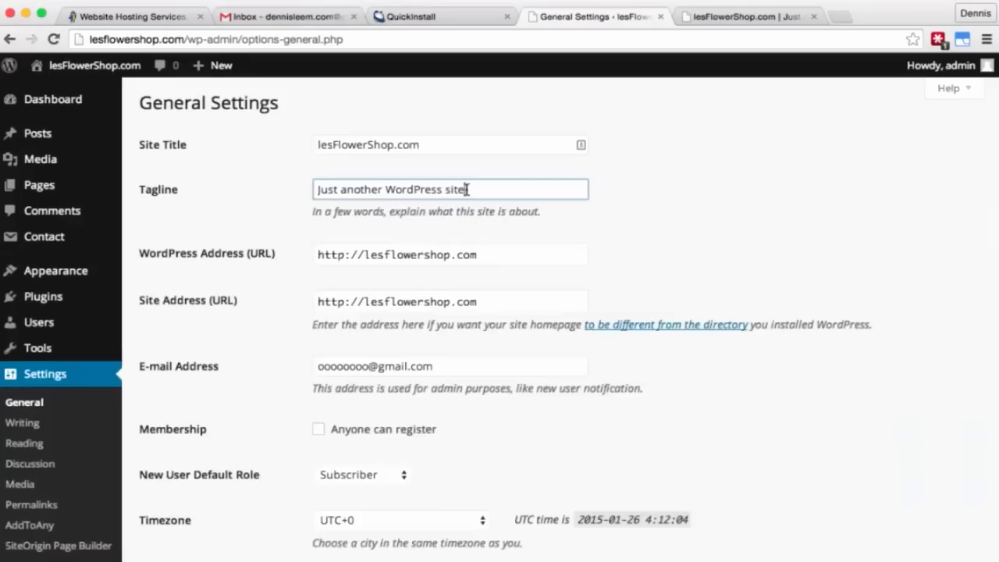
pyautogui.moveTo(466, 190); pyautogui.dragTo(277, 193)
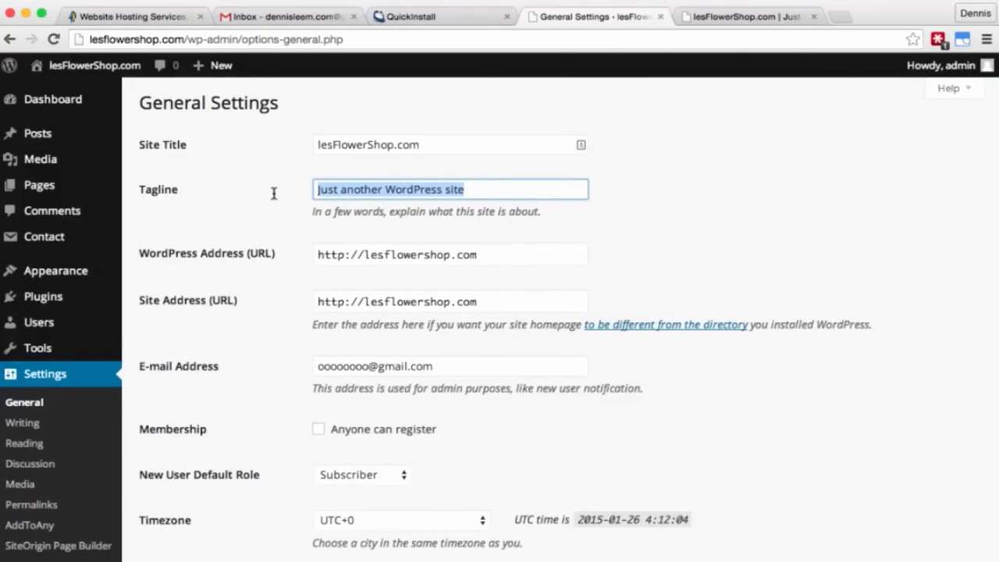
pyautogui.write('Your Glob')
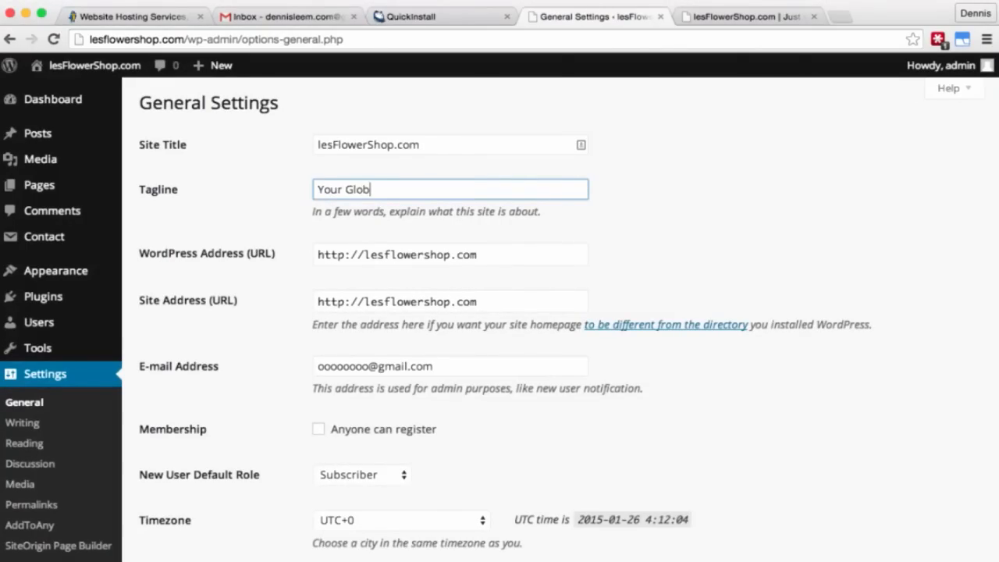
pyautogui.write('al Florist')
pyautogui.press('Tab')
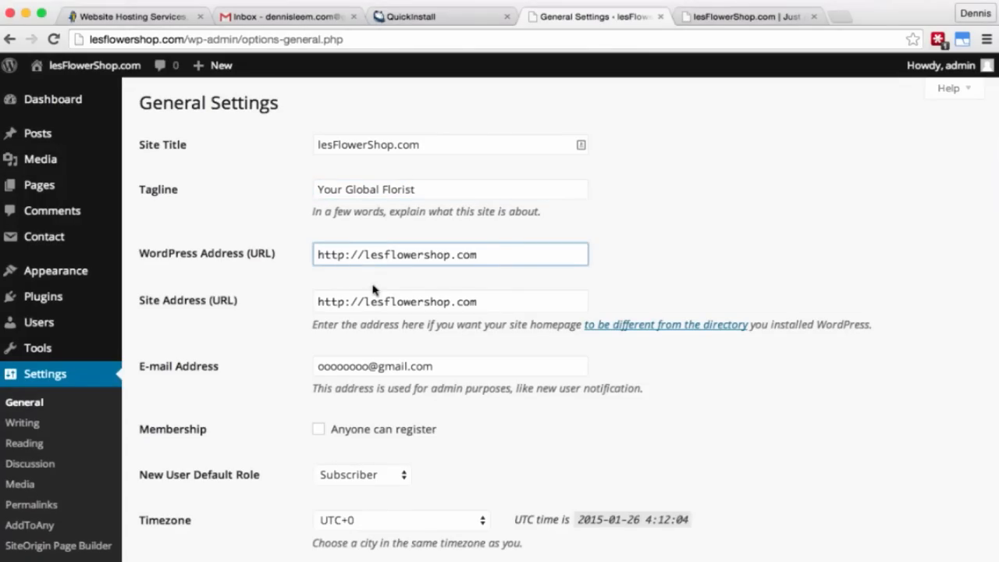
pyautogui.write('www.')
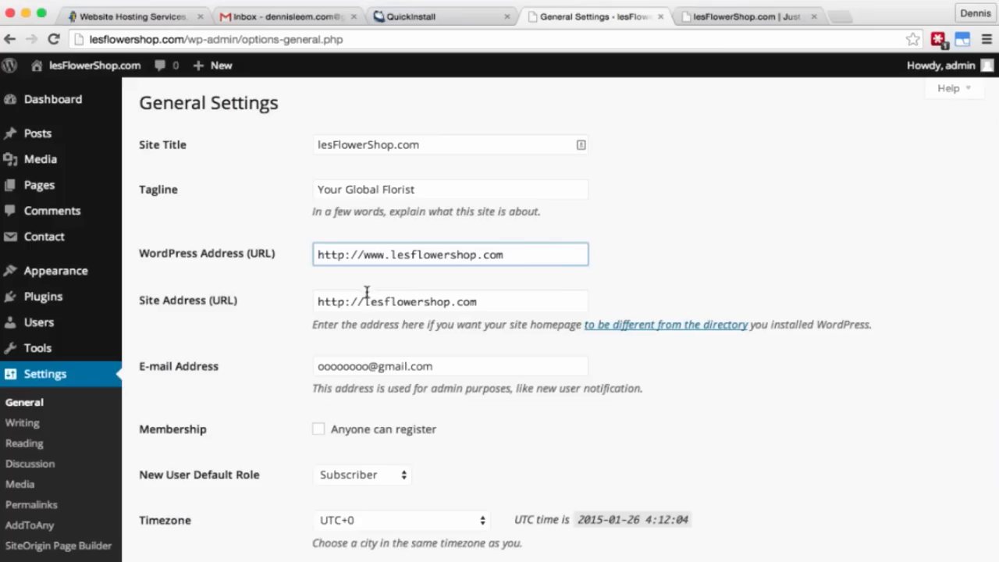
pyautogui.click(364, 300)
pyautogui.write('www.')
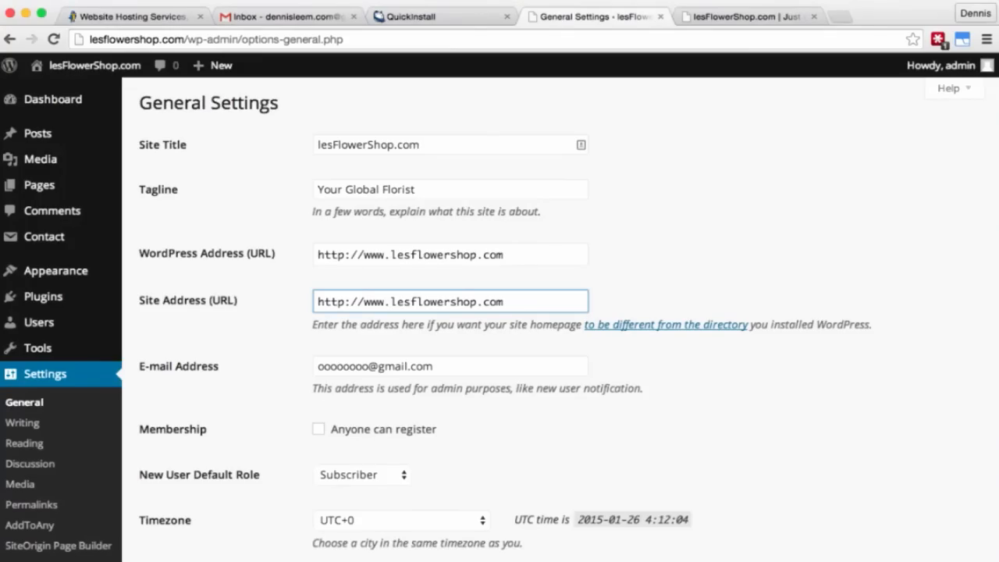
pyautogui.click(355, 366)
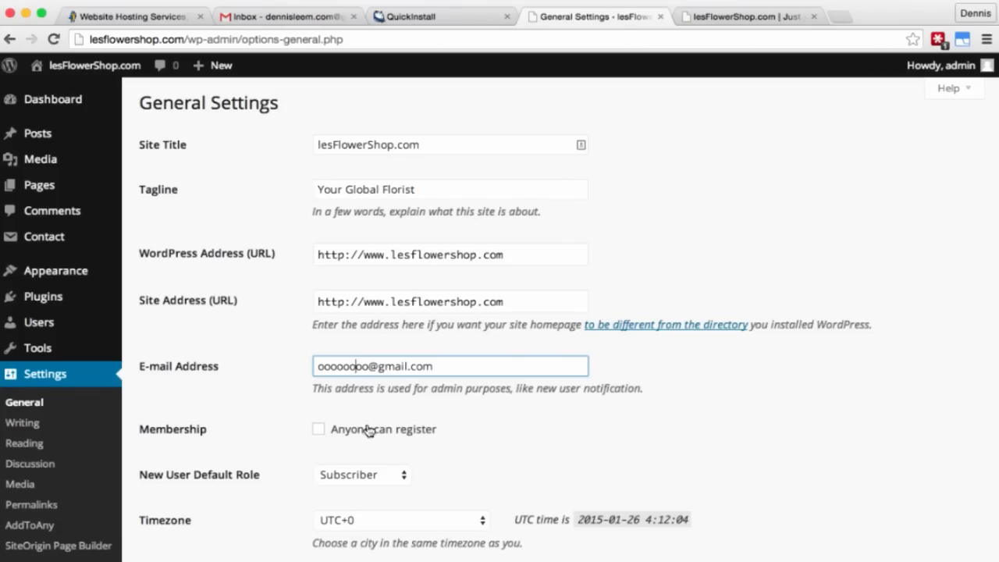
pyautogui.scroll(-3, 258, 464)
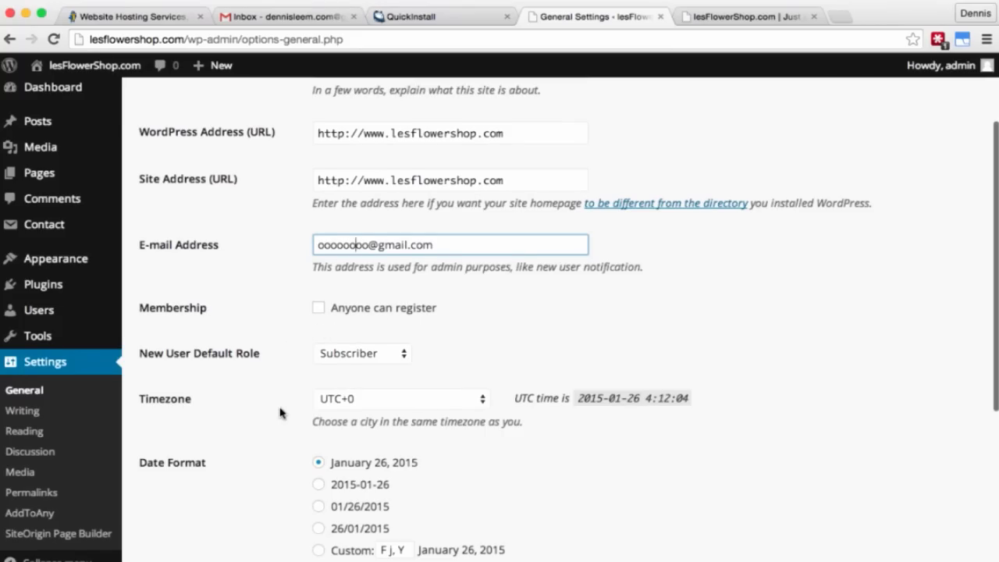
pyautogui.scroll(-2, 281, 414)
pyautogui.scroll(-5, 281, 414)
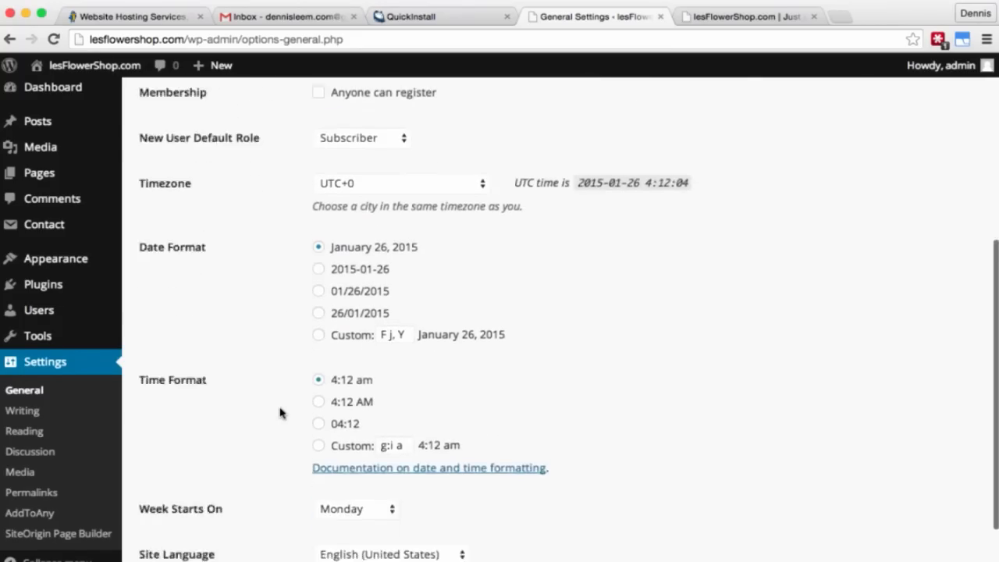
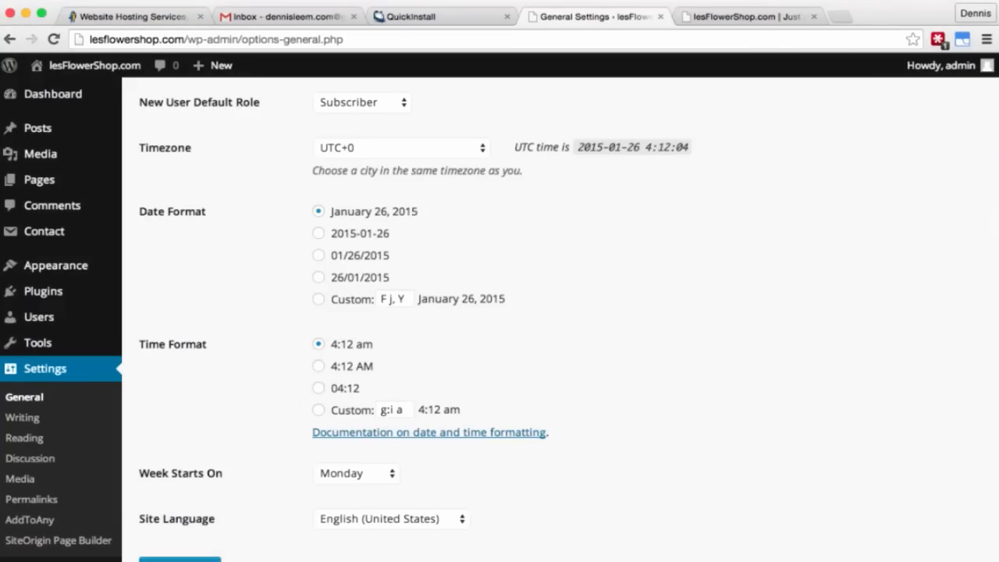
# Step: Save the General Settings so the new tagline and www site addresses take effect
pyautogui.click(180, 559)
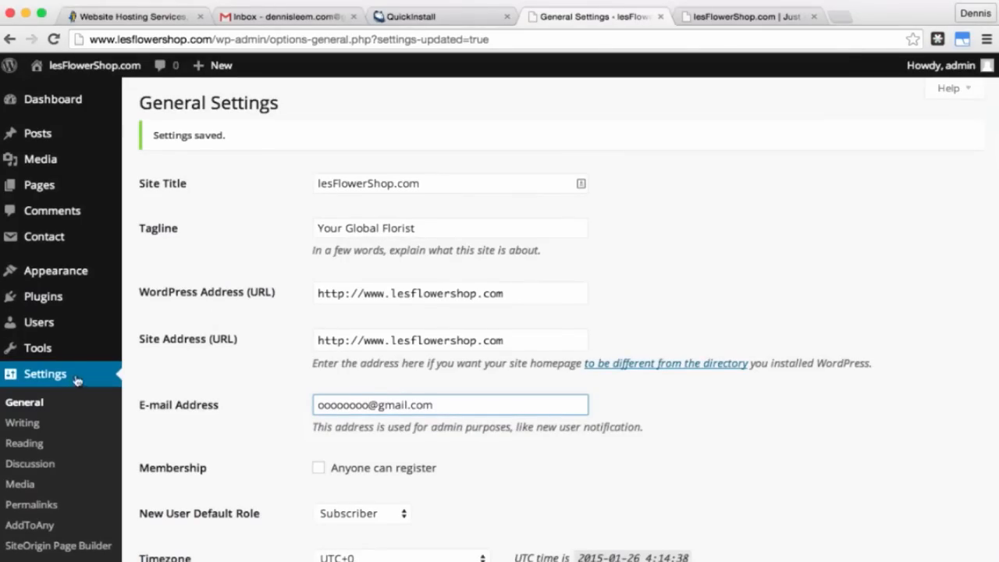
# Step: Save the Discussion Settings unchanged, keeping comments limited to logged-in users with manual approval
pyautogui.click(49, 467)
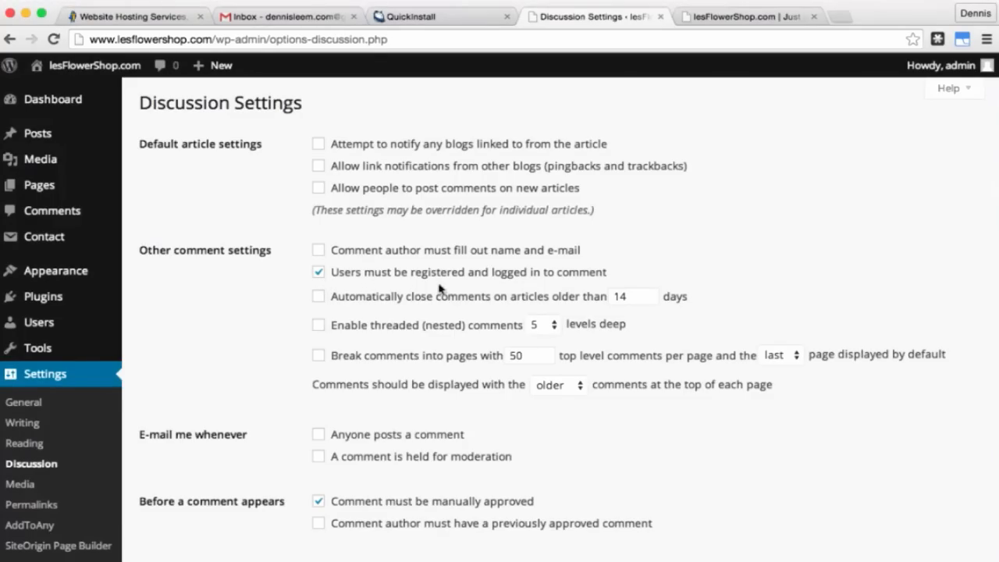
pyautogui.scroll(-2, 280, 351)
pyautogui.scroll(-4, 278, 351)
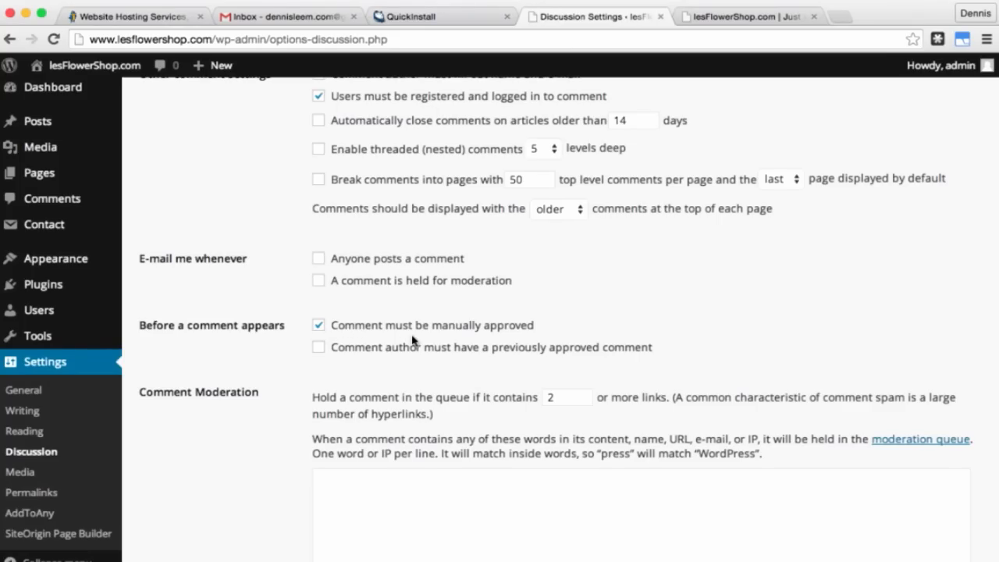
pyautogui.scroll(-12, 257, 341)
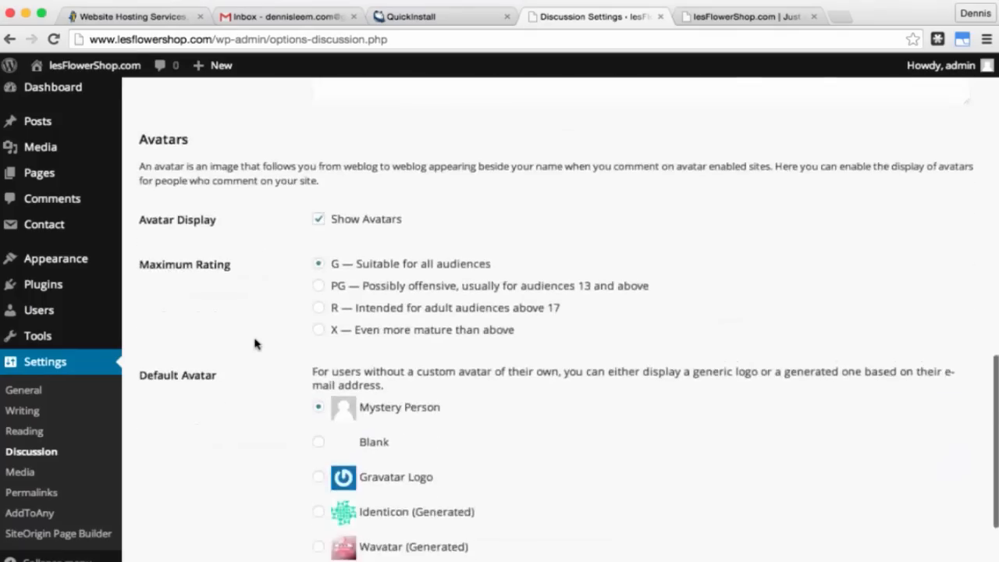
pyautogui.scroll(-3, 257, 341)
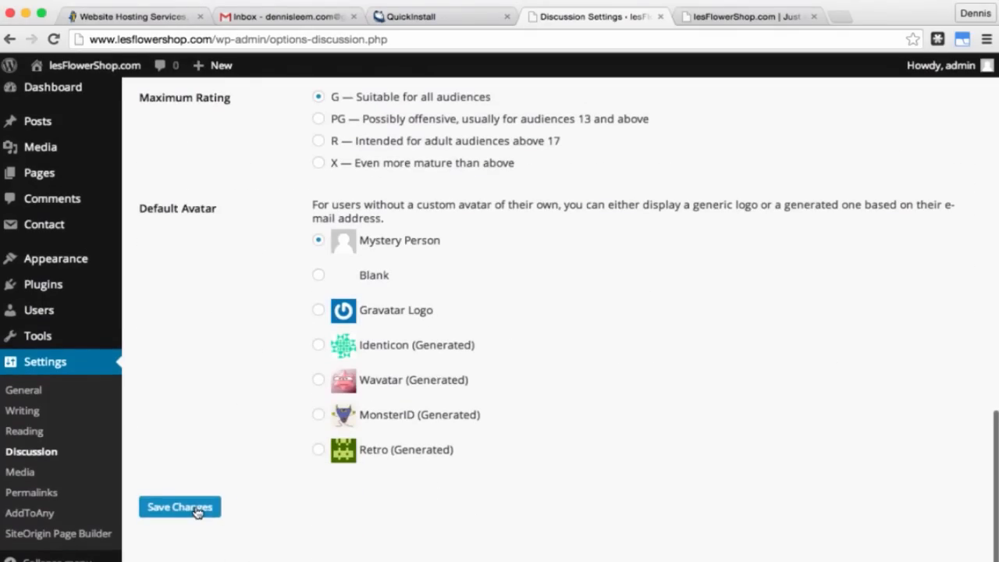
pyautogui.click(197, 512)
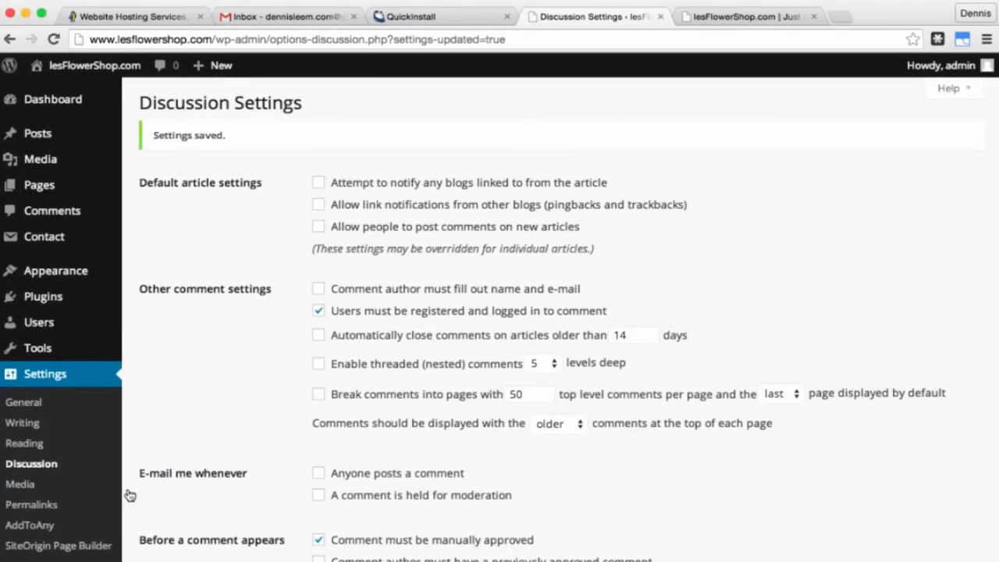
# Step: Review the Media Settings' FancyBox lightbox options and save them
pyautogui.click(24, 485)
pyautogui.scroll(-2, 210, 459)
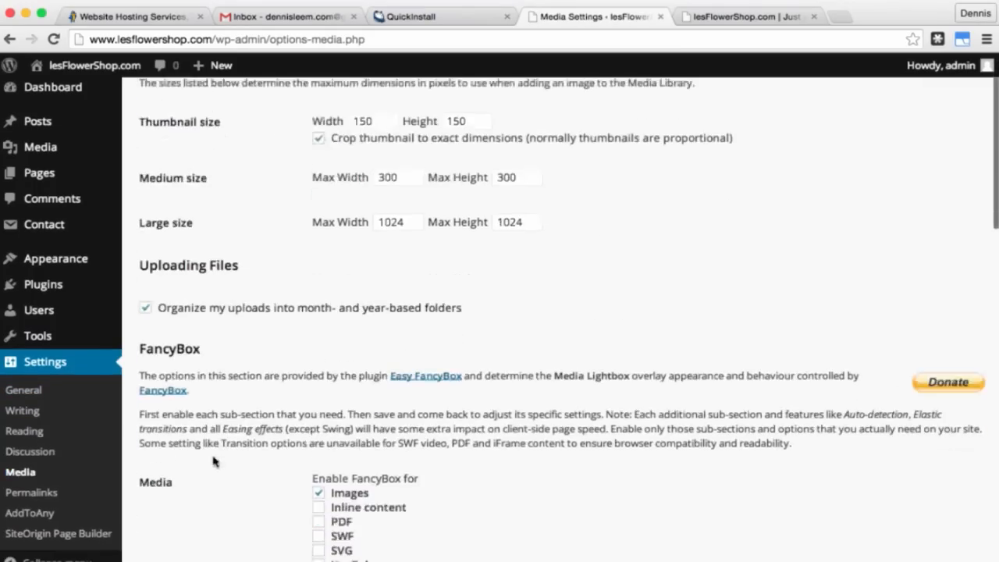
pyautogui.scroll(-2, 215, 461)
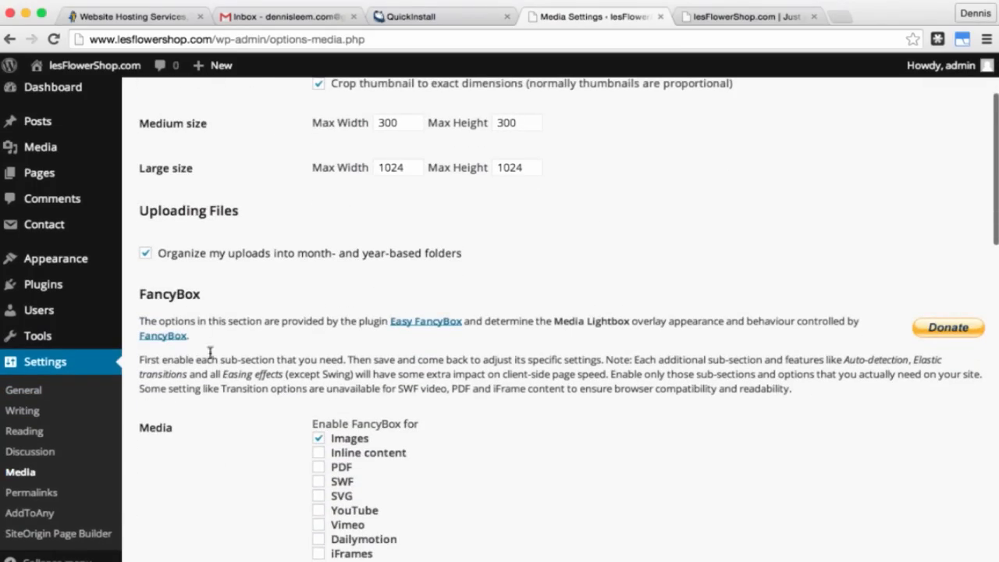
pyautogui.scroll(-5, 228, 442)
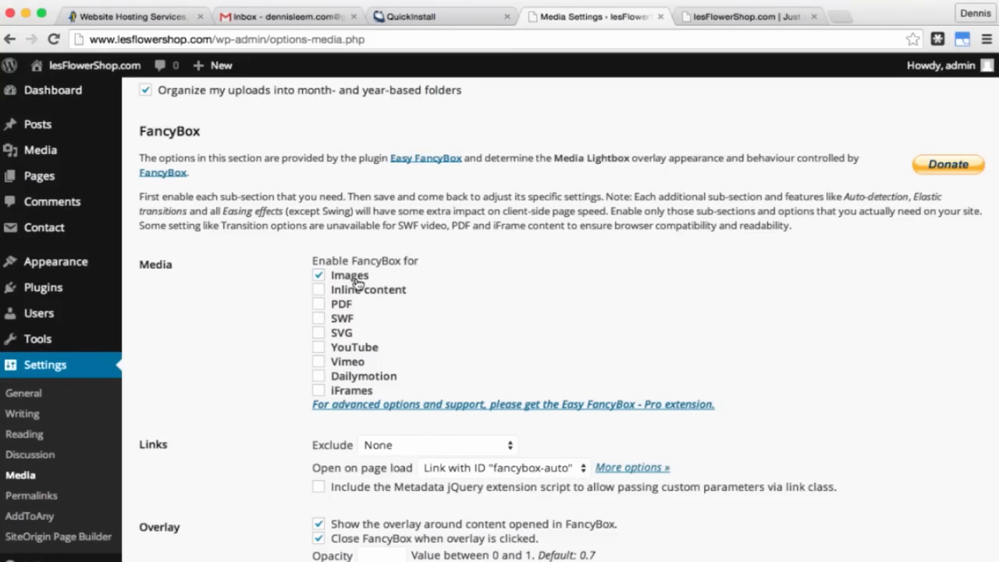
pyautogui.scroll(-5, 312, 424)
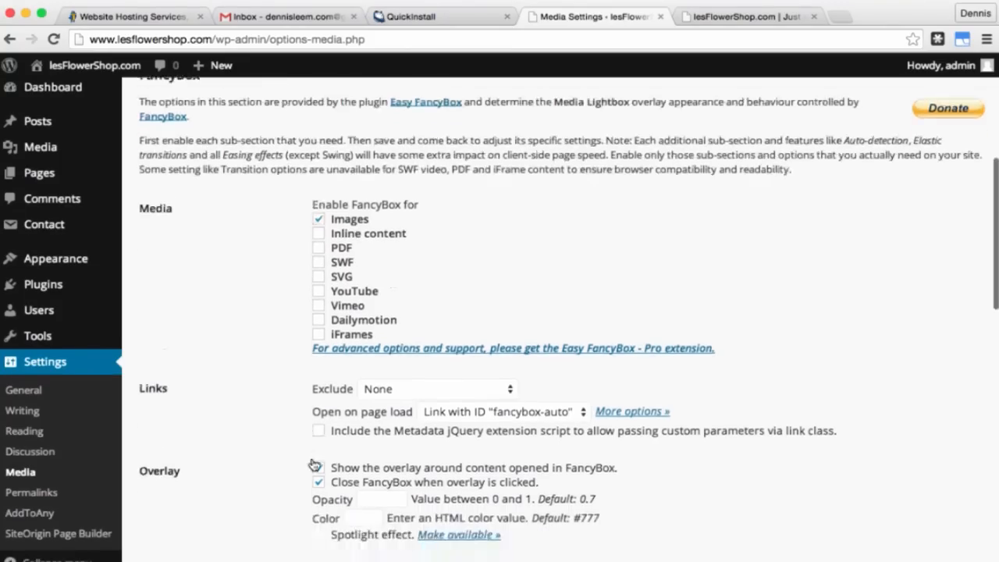
pyautogui.scroll(-10, 314, 462)
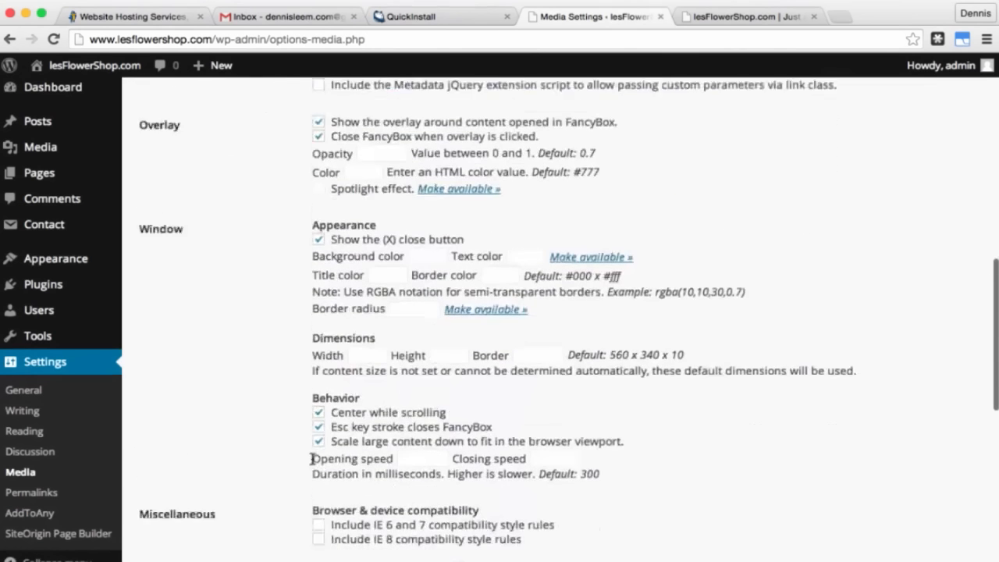
pyautogui.scroll(-1, 313, 464)
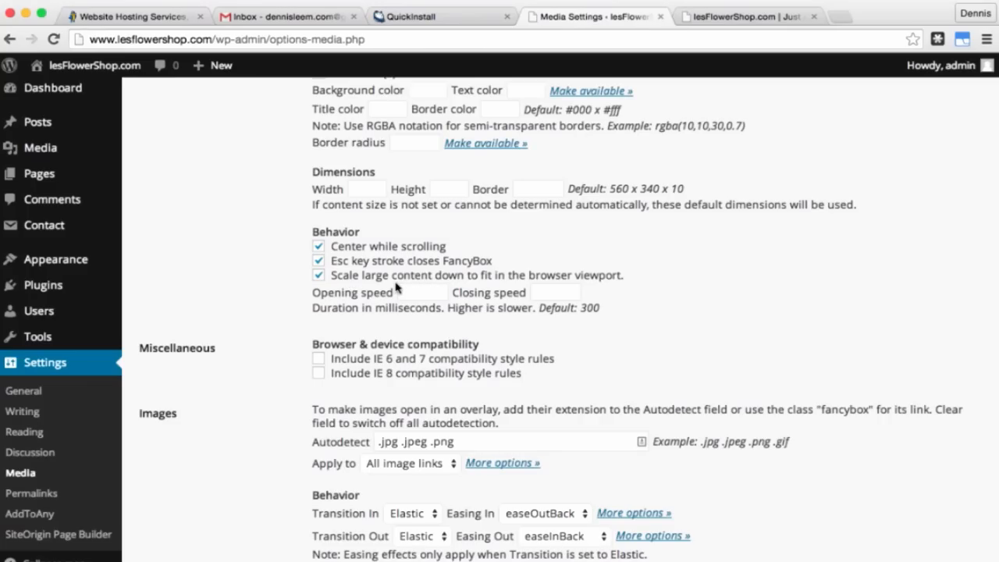
pyautogui.scroll(-1, 251, 324)
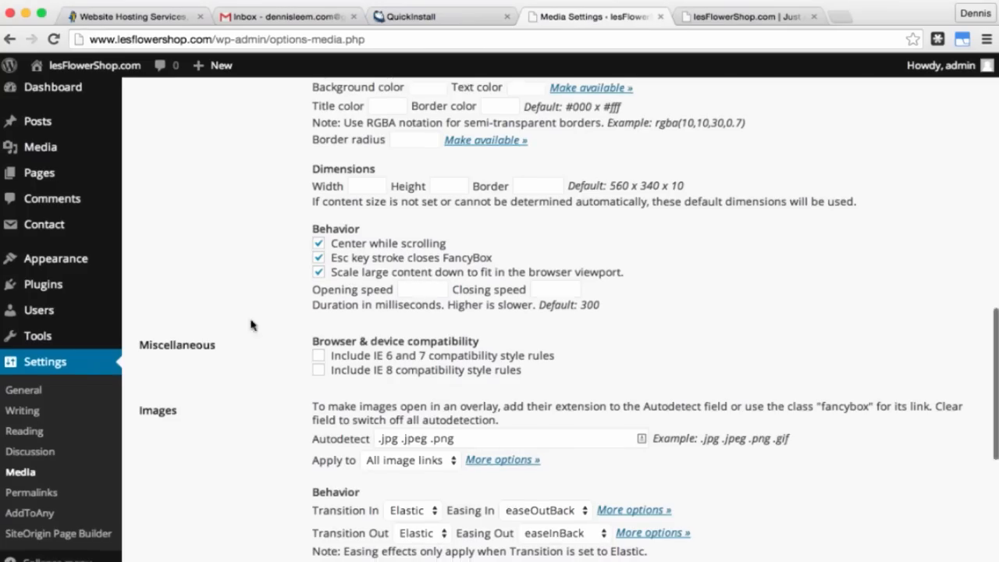
pyautogui.scroll(-10, 251, 325)
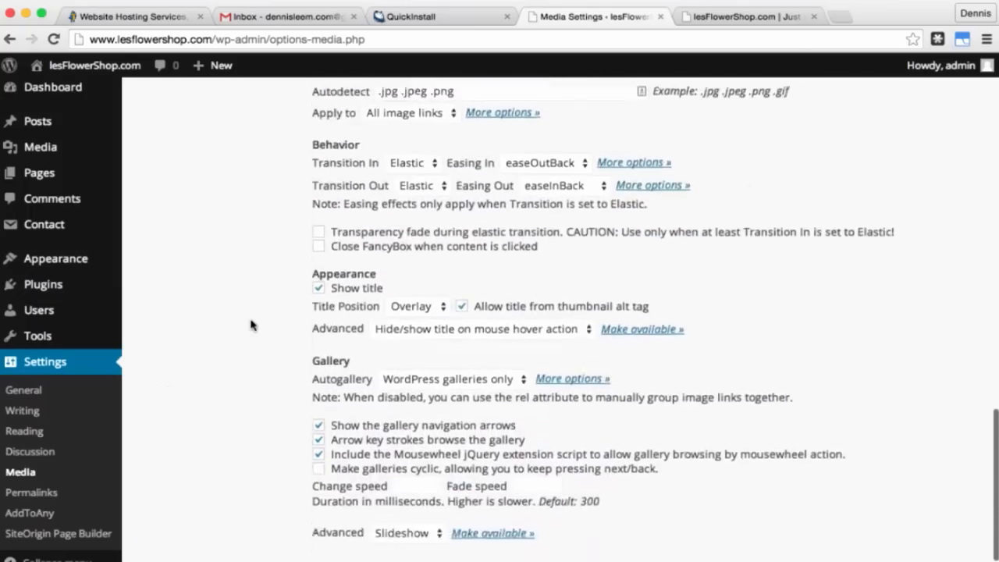
pyautogui.scroll(-2, 251, 325)
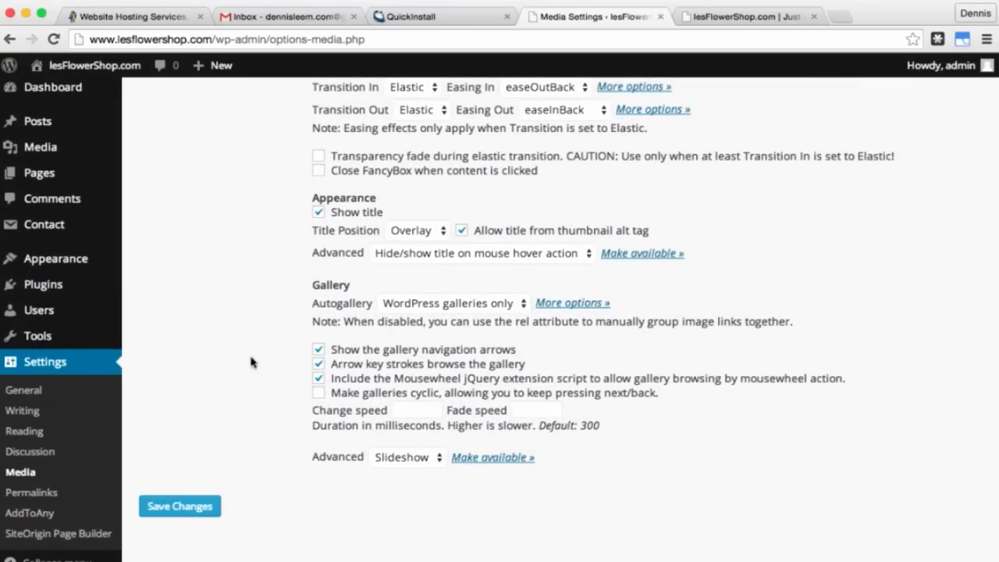
pyautogui.click(180, 507)
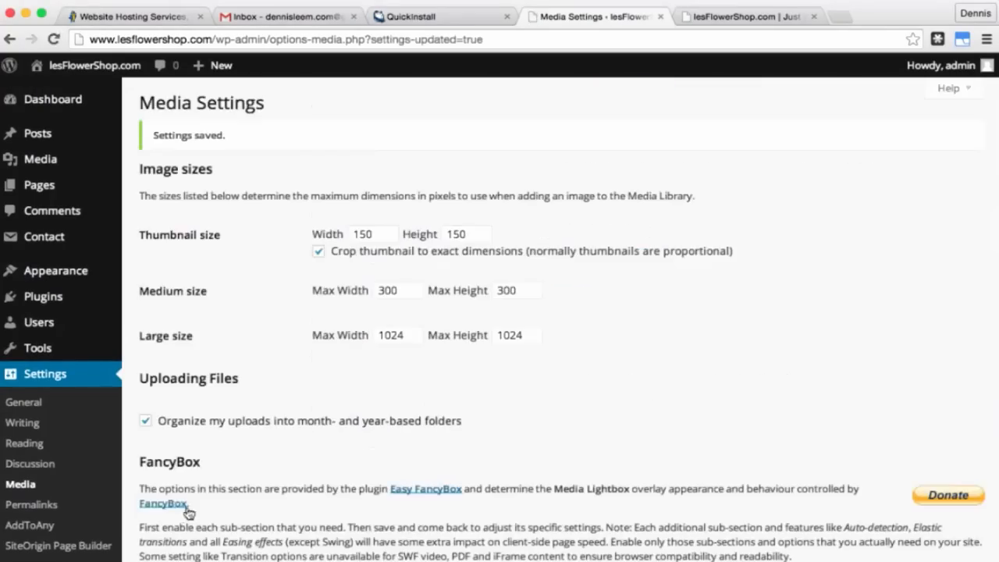
# Step: Switch the permalink structure to Post name and save it
pyautogui.click(50, 507)
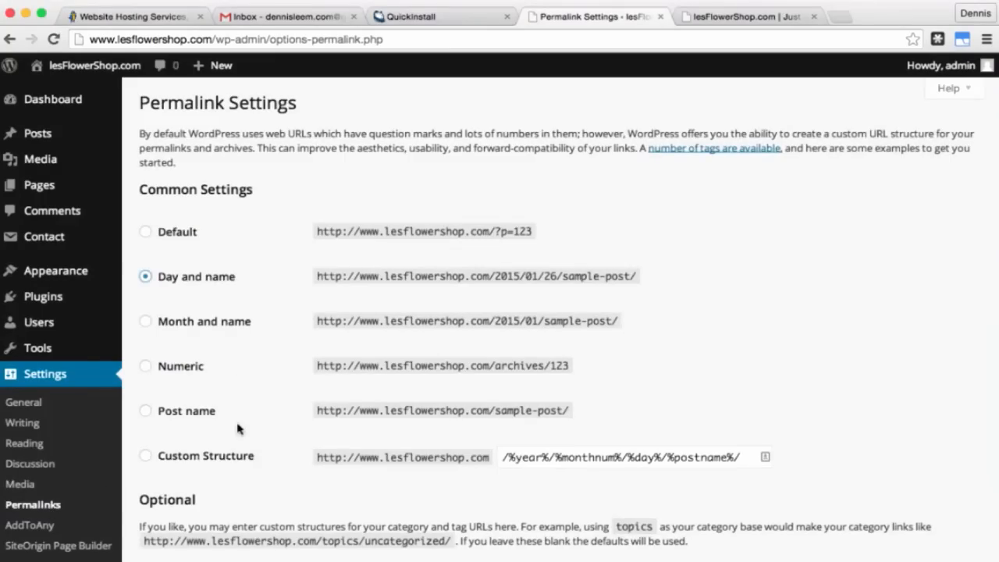
pyautogui.click(145, 412)
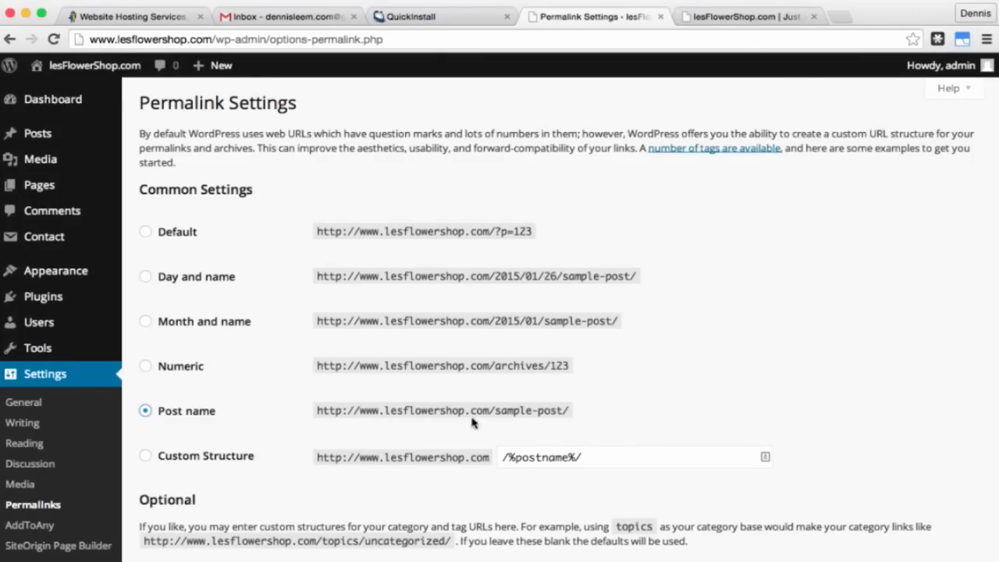
pyautogui.scroll(-5, 471, 417)
pyautogui.click(198, 510)
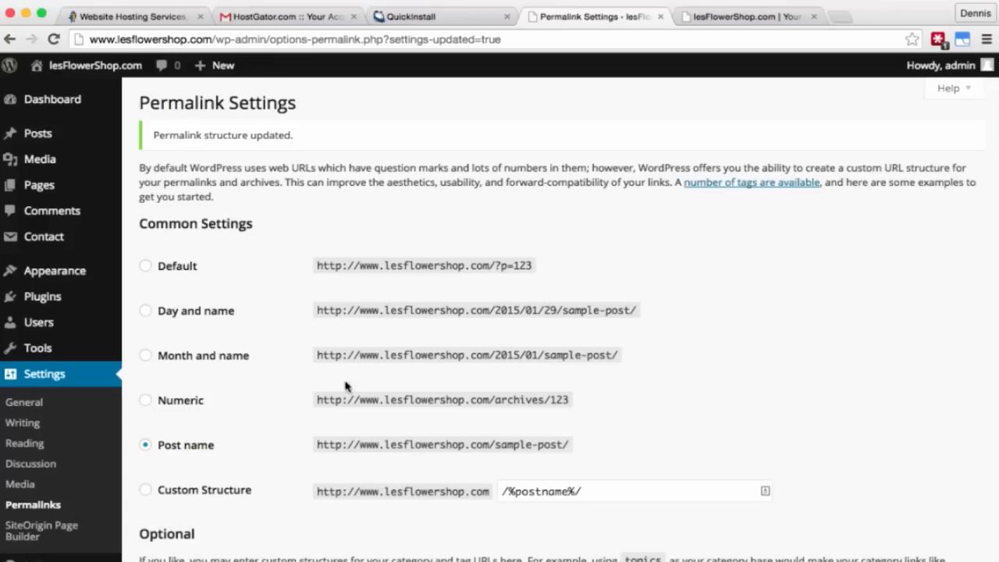
pyautogui.click(840, 18)
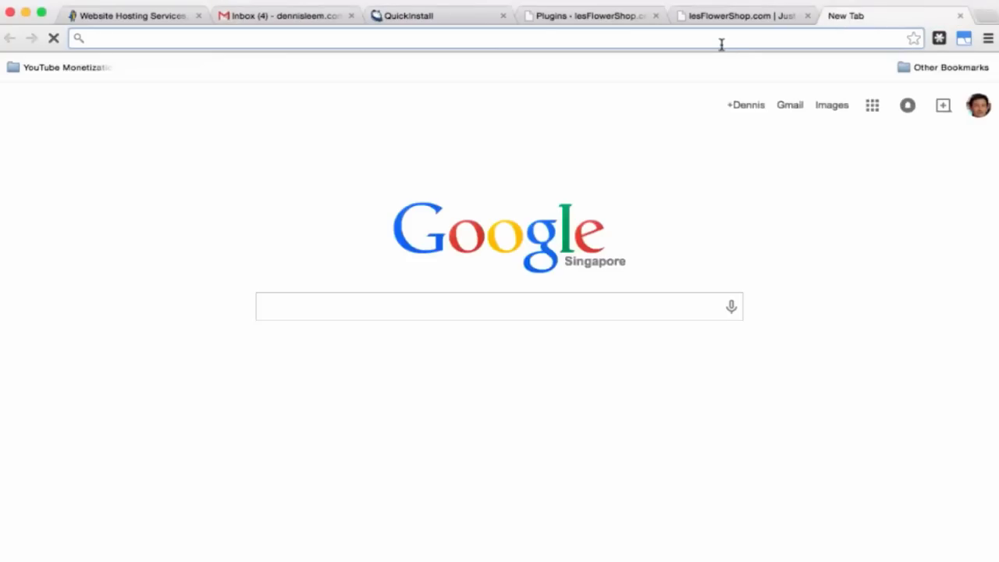
pyautogui.write('www.')
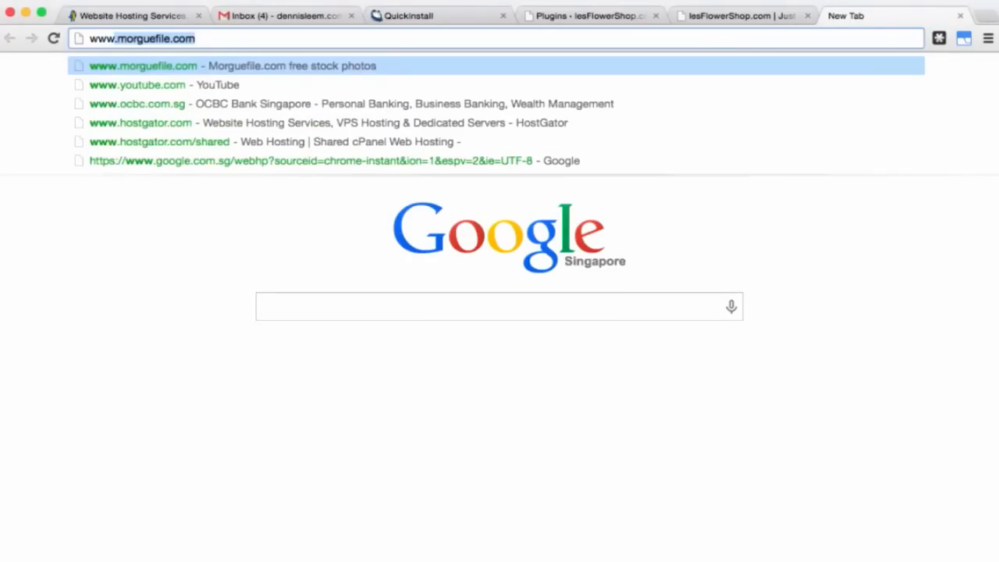
pyautogui.write('mo')
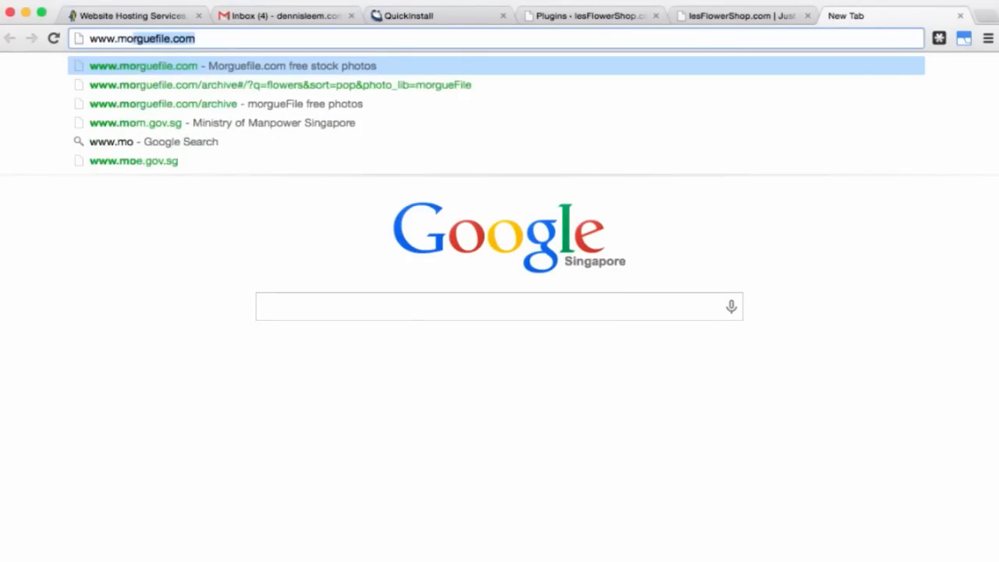
pyautogui.write('rgue')
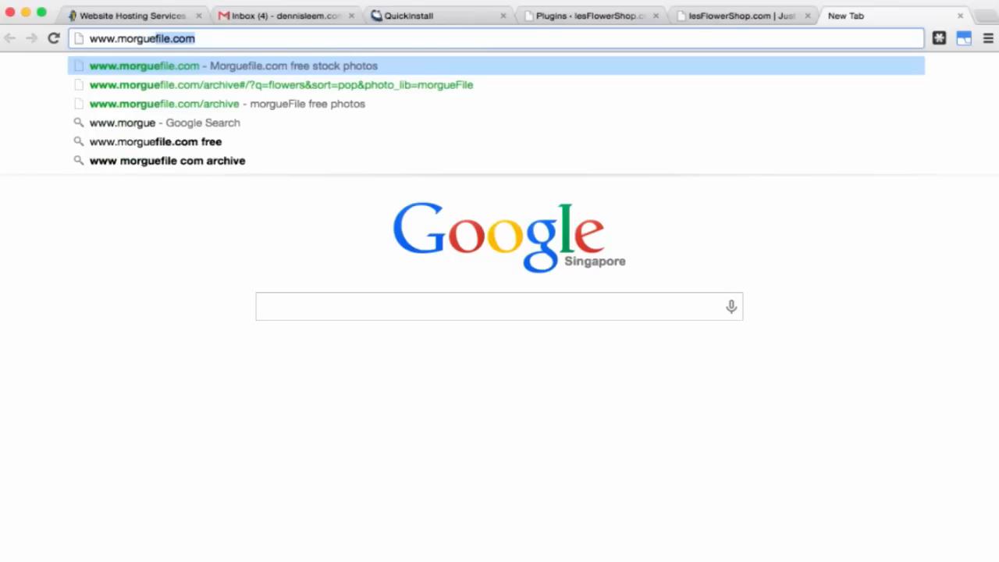
pyautogui.write('file.com')
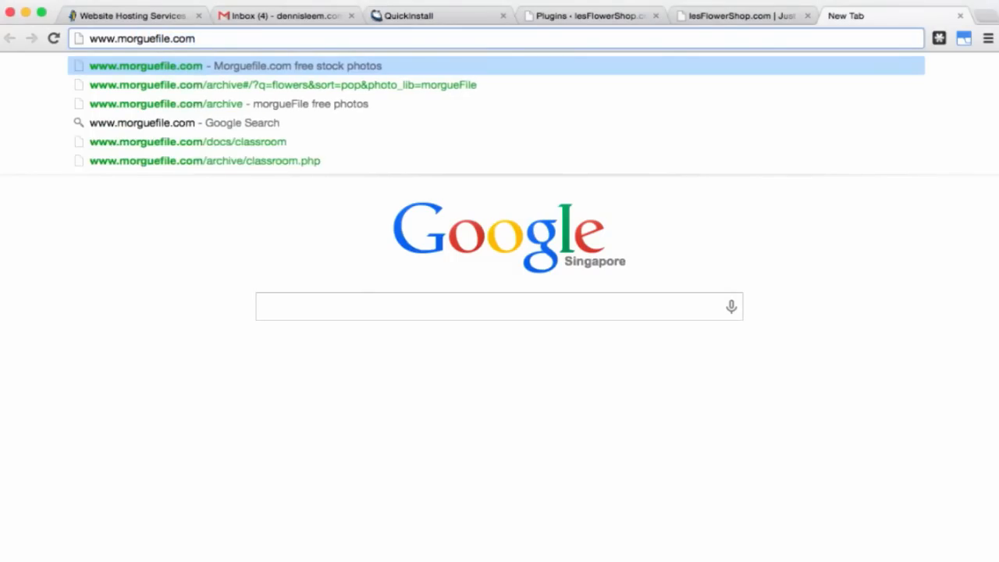
pyautogui.press('Return')
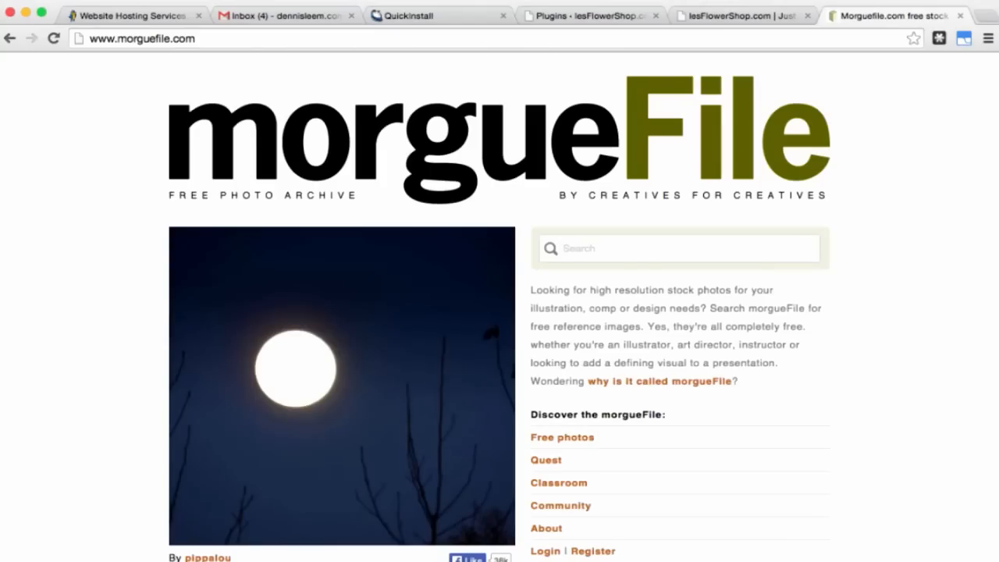
# Step: Search morgueFile's free photo archive for 'flowers' and browse the results
pyautogui.click(582, 439)
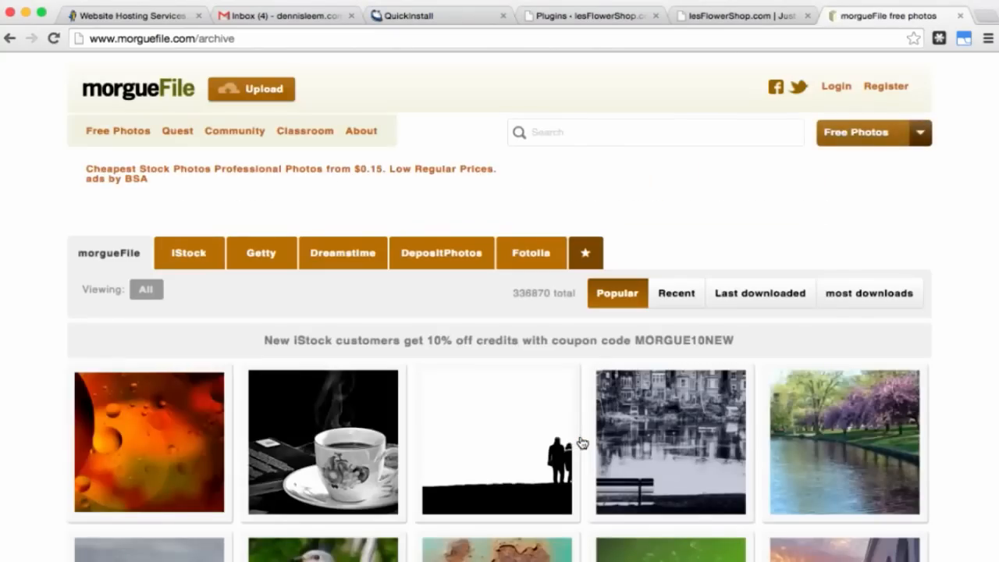
pyautogui.click(603, 133)
pyautogui.write('flowers')
pyautogui.press('Return')
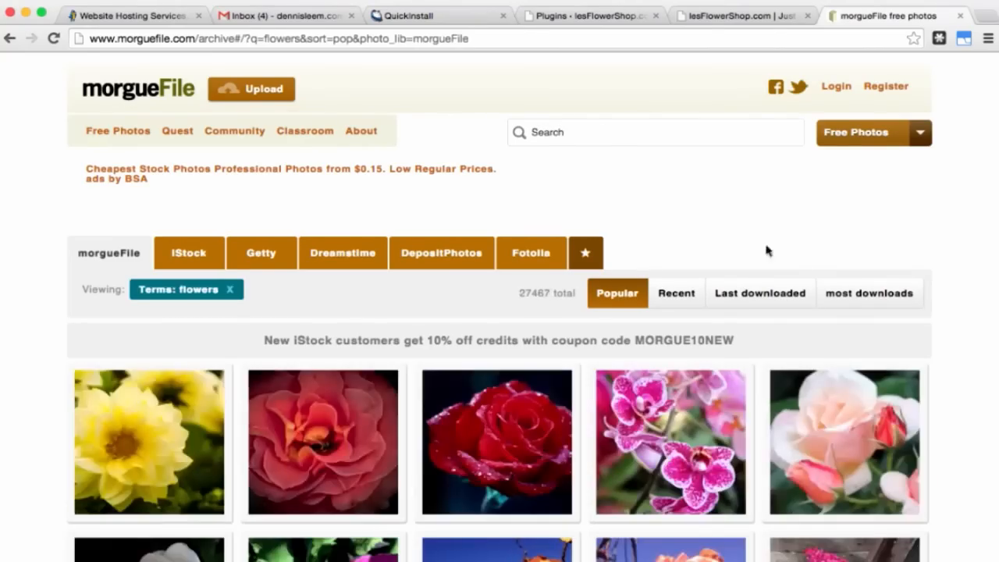
pyautogui.scroll(-10, 861, 304)
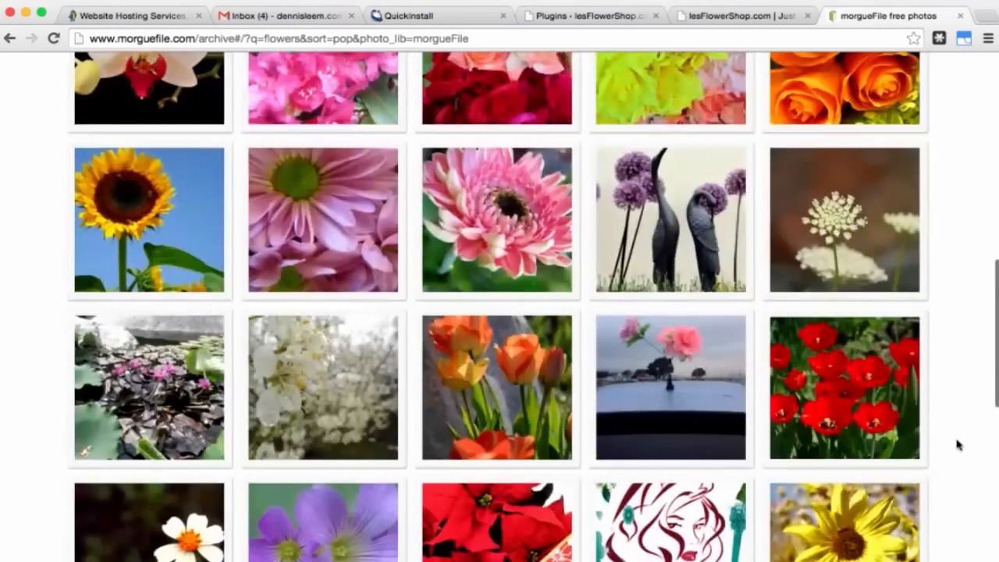
pyautogui.scroll(-5, 959, 444)
pyautogui.scroll(-5, 959, 453)
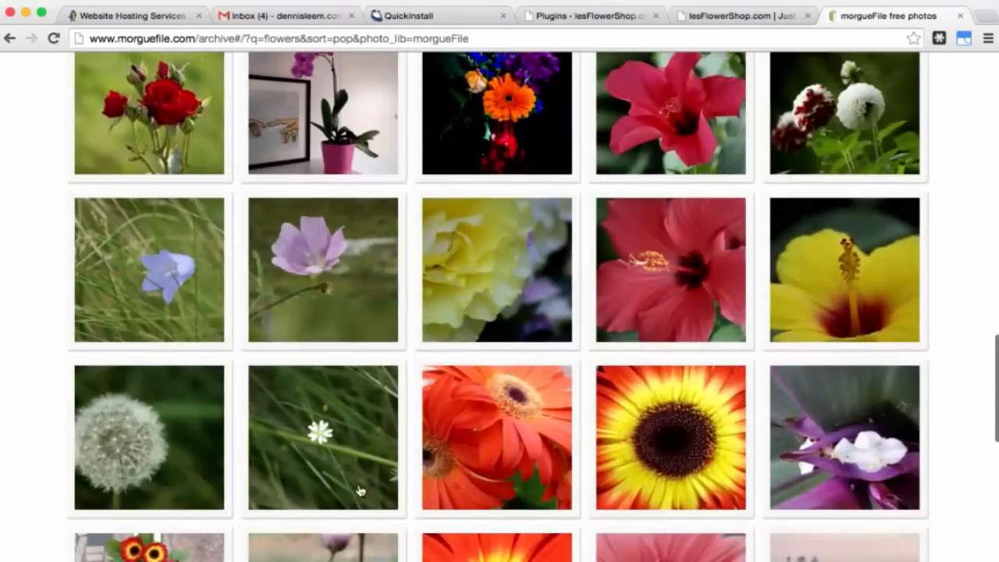
# Step: Download the white-flower-in-grass photo as background.JPG into the images folder, then close its view
pyautogui.moveTo(360, 490)
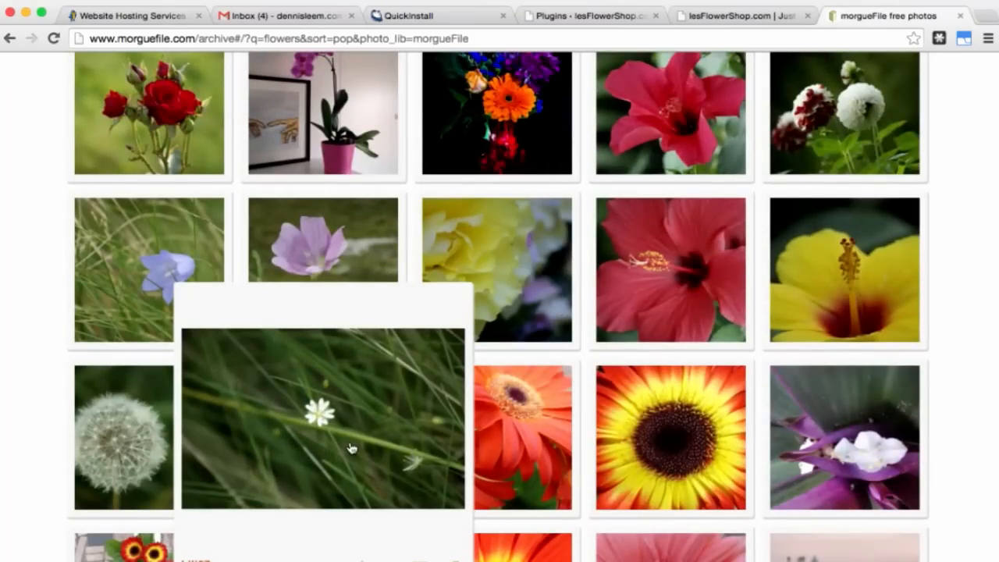
pyautogui.click(351, 448)
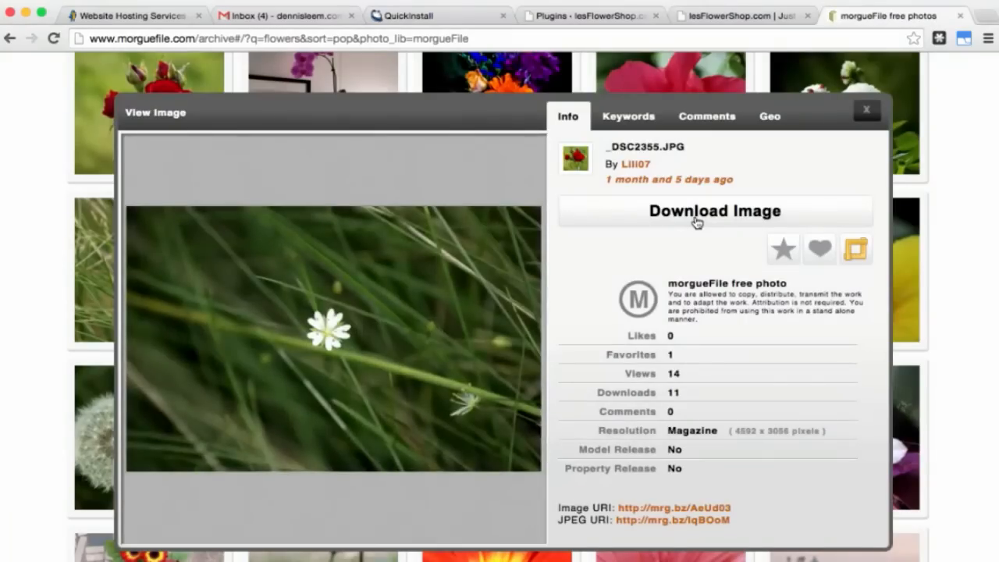
pyautogui.click(697, 223)
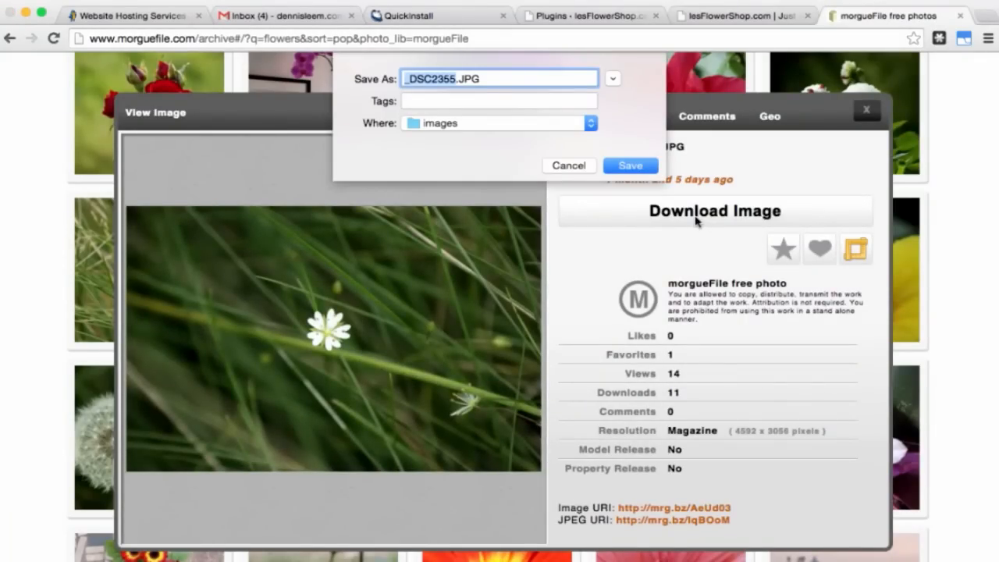
pyautogui.write('backgr')
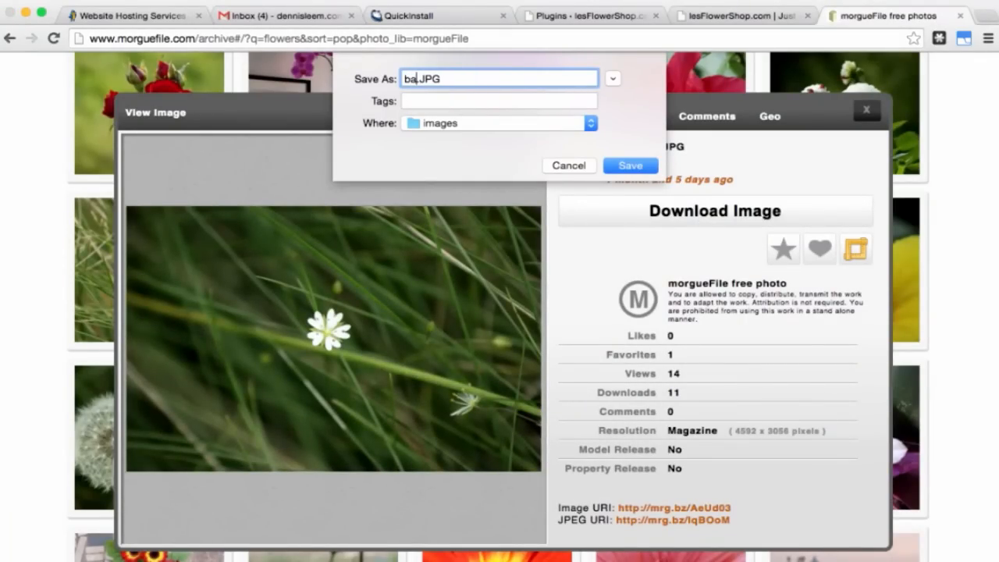
pyautogui.write('ound')
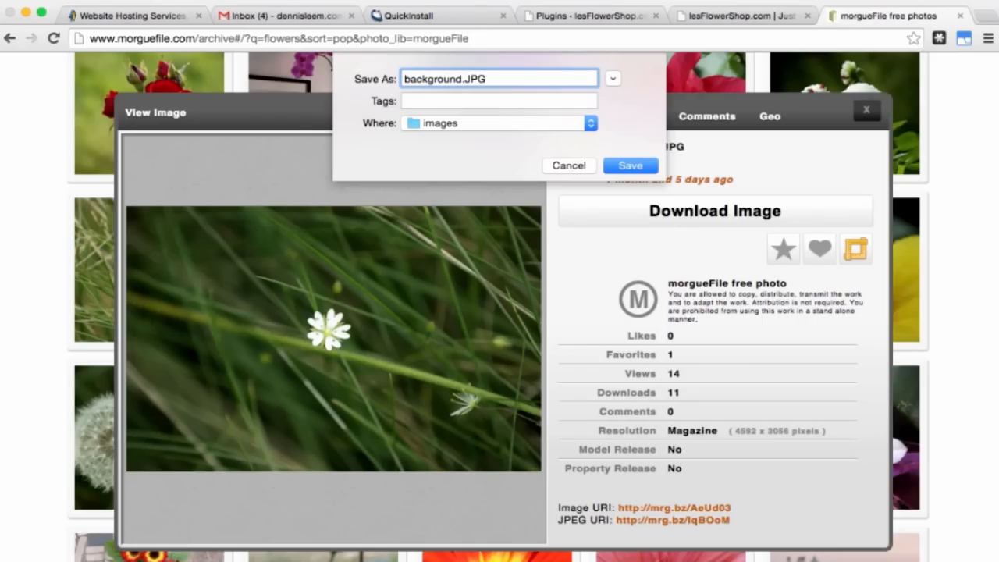
pyautogui.click(630, 165)
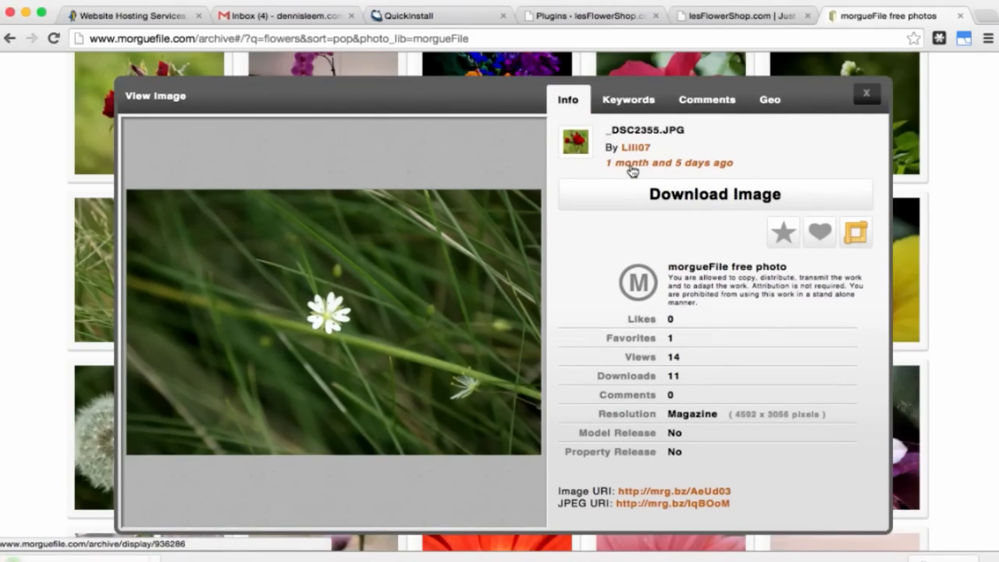
pyautogui.click(868, 97)
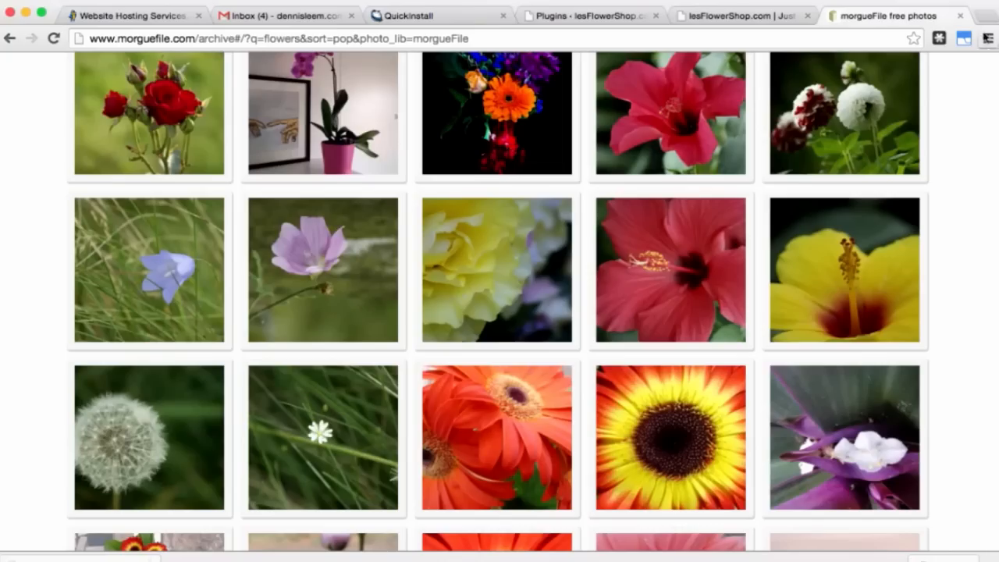
# Step: Load apps.pixlr.com/editor in a new browser tab
pyautogui.click(985, 17)
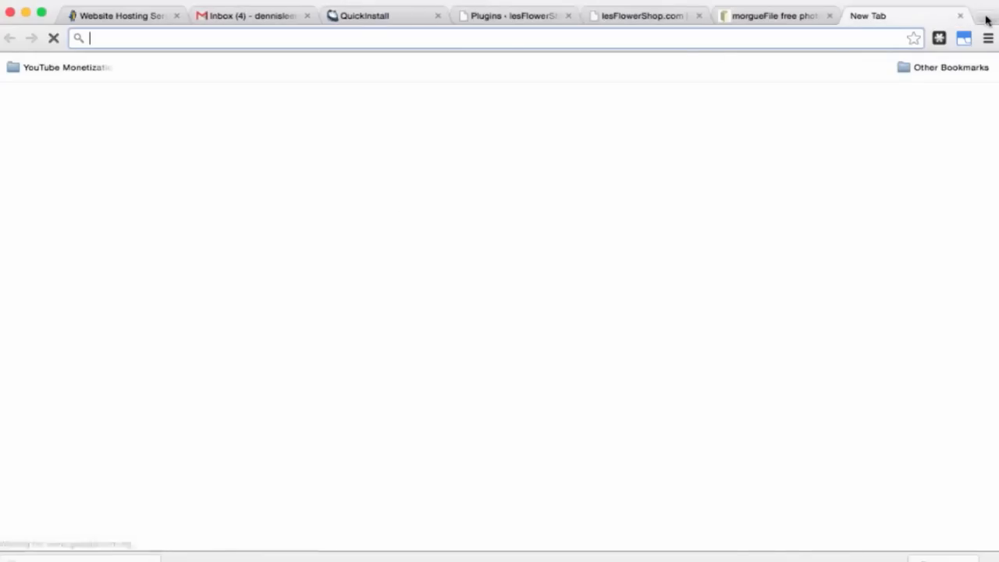
pyautogui.write('apps')
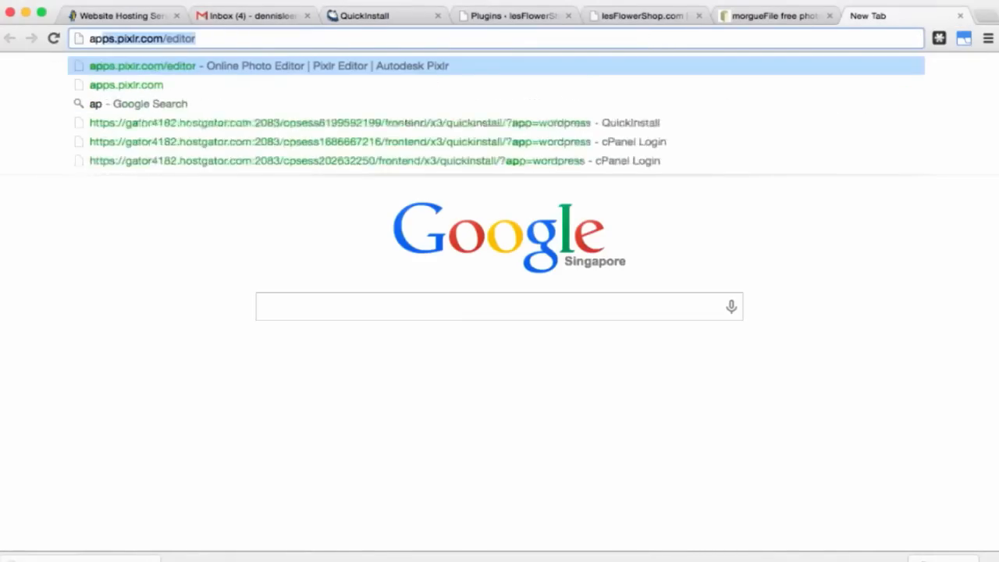
pyautogui.write('.p')
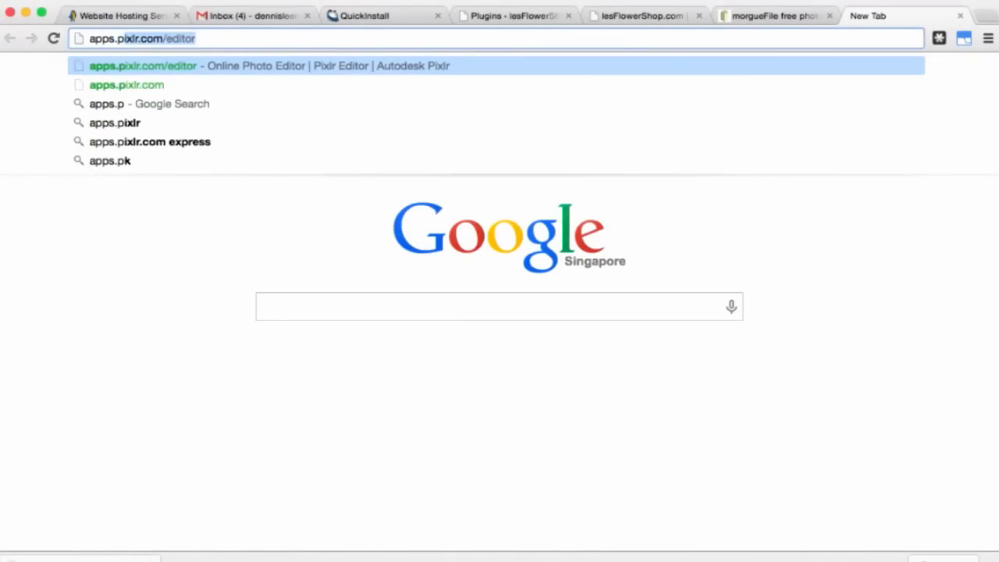
pyautogui.write('ixlr.com/')
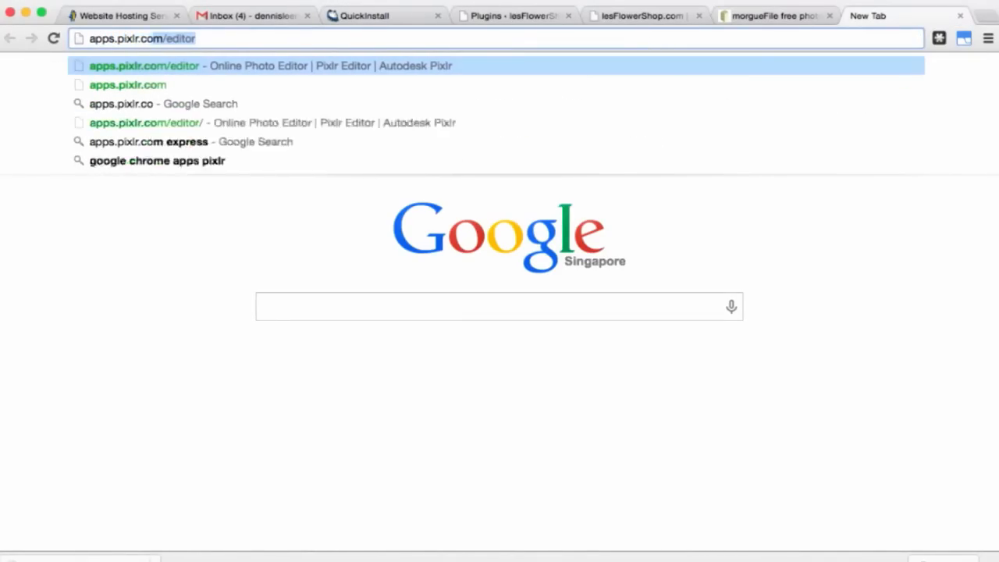
pyautogui.write('editor')
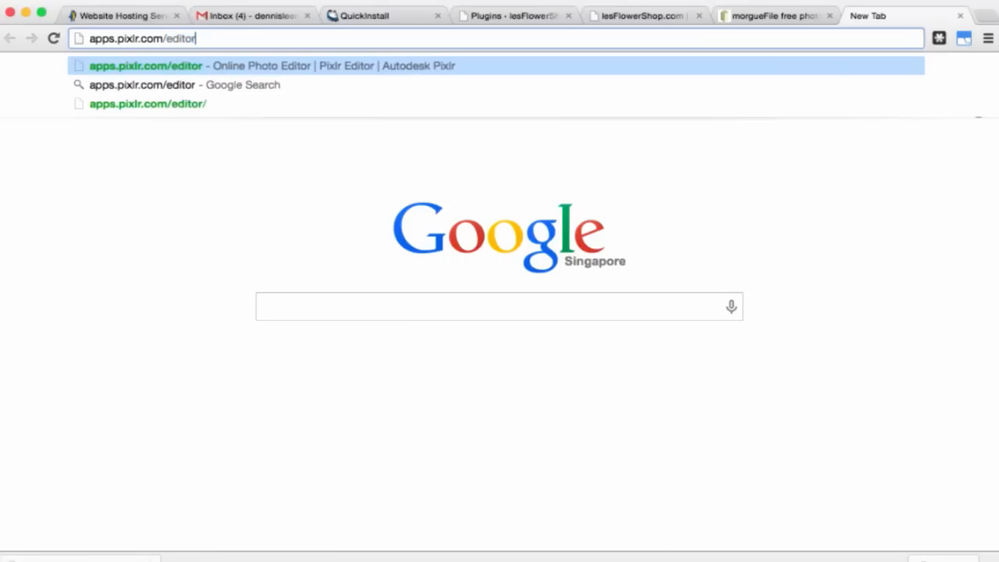
pyautogui.press('Return')
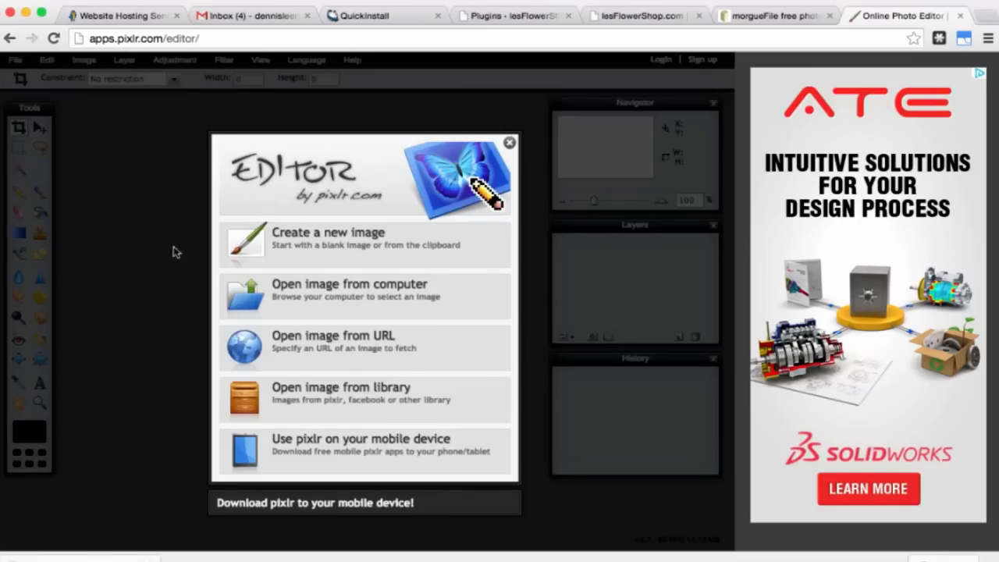
# Step: Open background.JPG from the images folder in Pixlr Editor
pyautogui.click(330, 296)
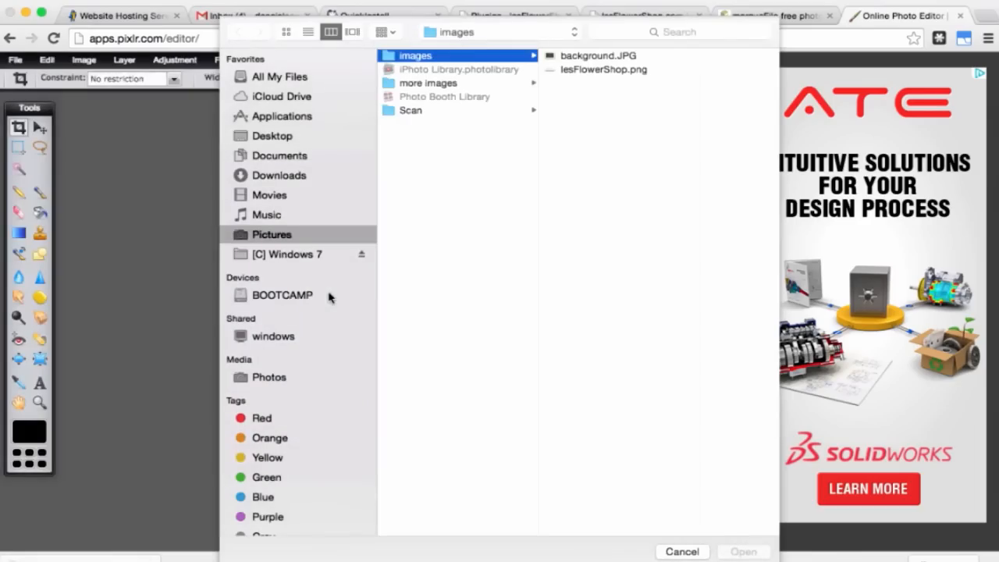
pyautogui.click(597, 58)
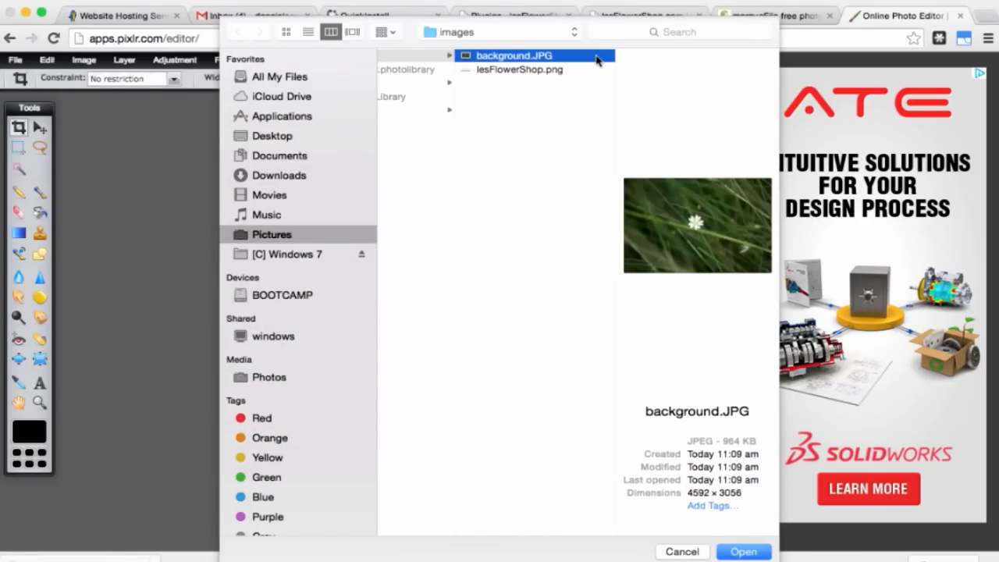
pyautogui.click(743, 551)
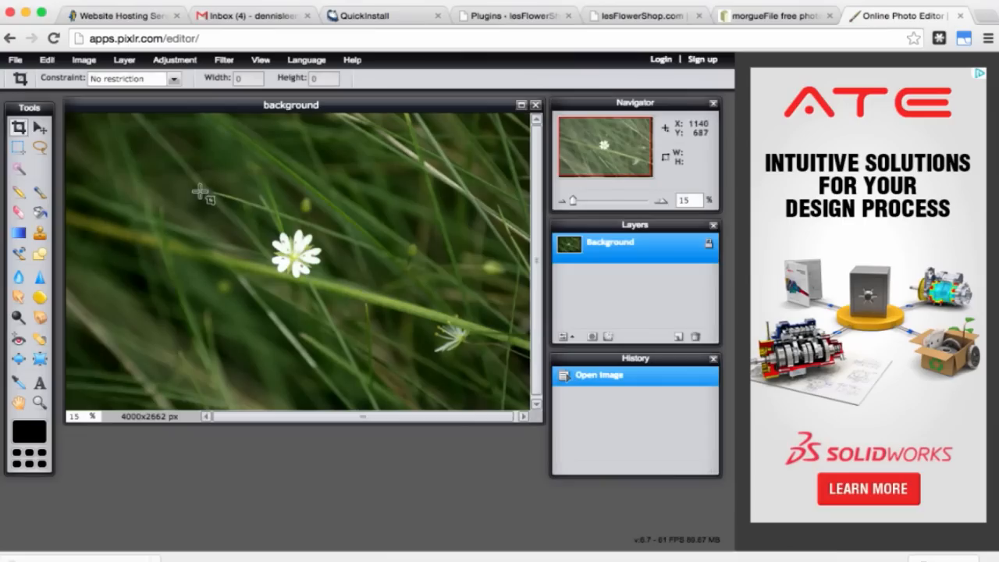
# Step: Resize the photo from 4000 to 1920 px wide (1920 × 1278) with proportions constrained
pyautogui.click(85, 62)
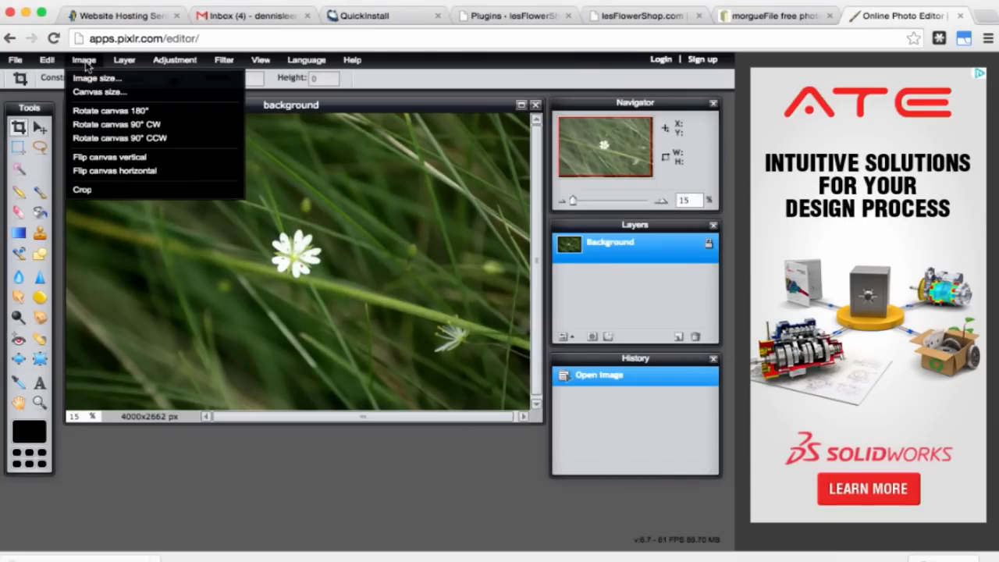
pyautogui.click(94, 80)
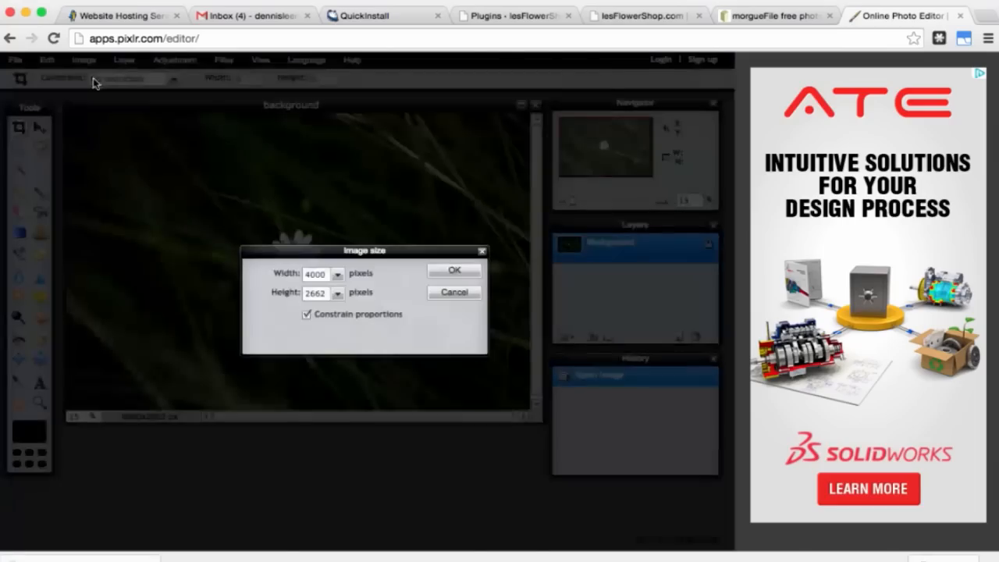
pyautogui.doubleClick(314, 276)
pyautogui.write('1920')
pyautogui.click(454, 271)
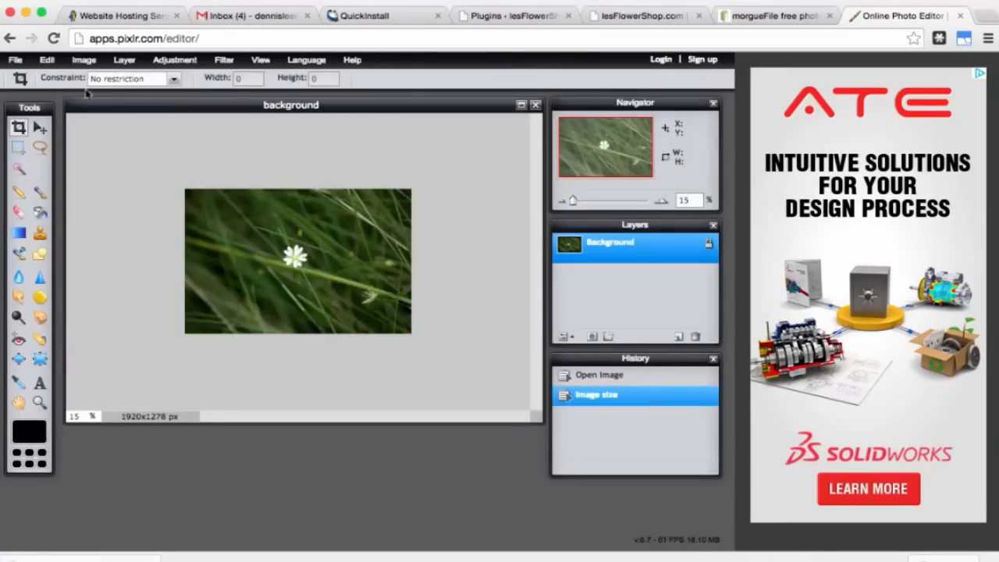
# Step: Save the photo as background.jpg at JPEG quality 80, overwriting the original in images
pyautogui.click(12, 60)
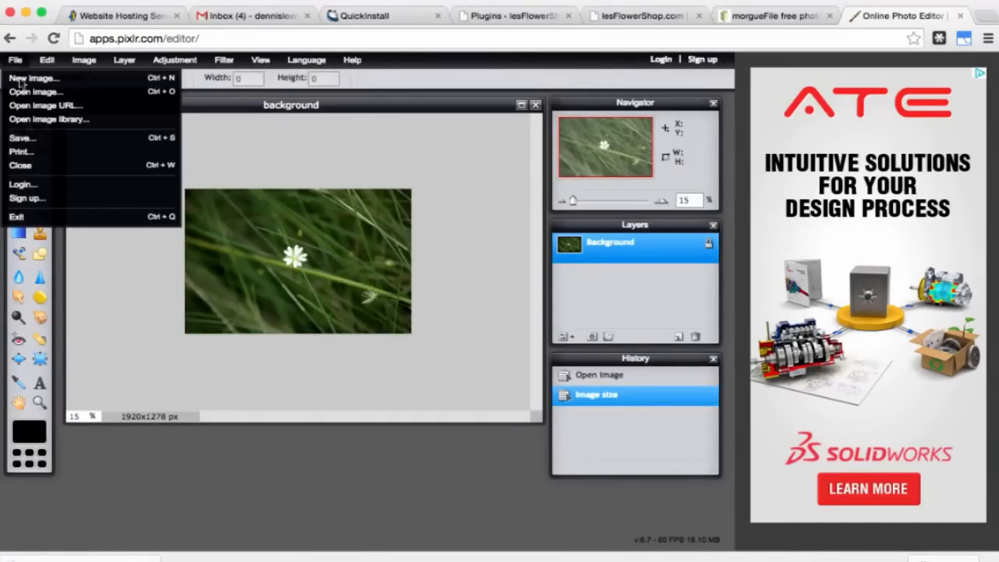
pyautogui.click(35, 137)
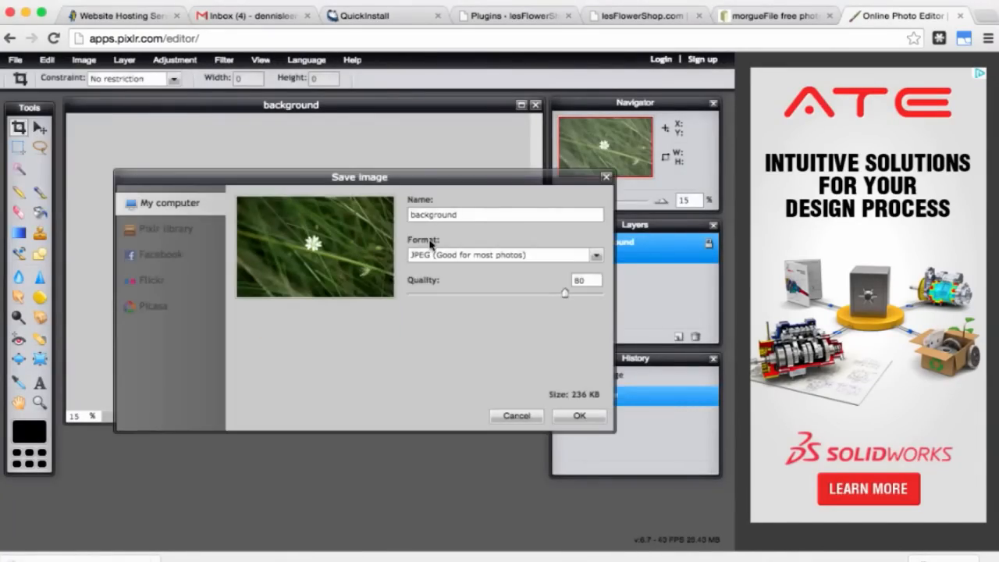
pyautogui.click(582, 415)
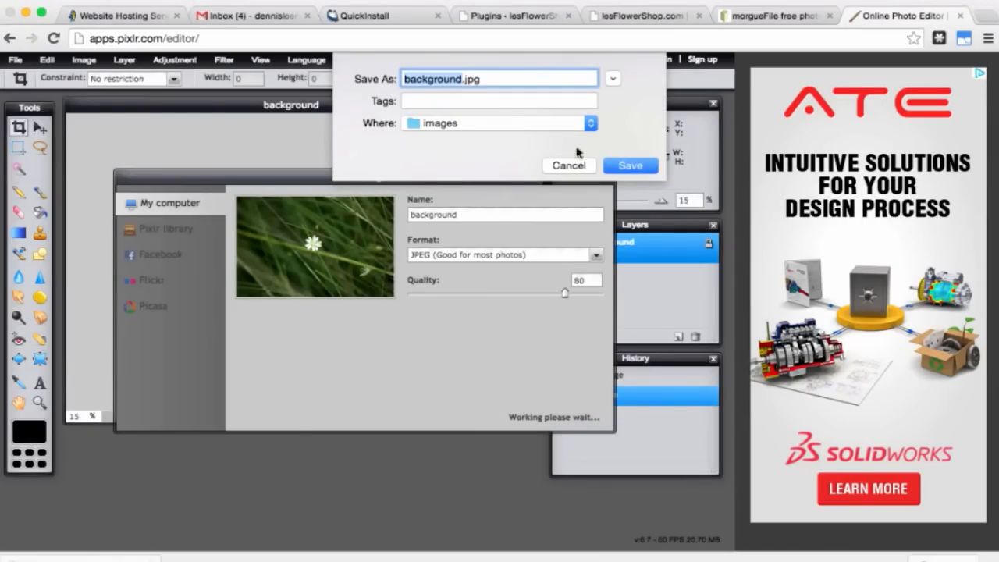
pyautogui.click(625, 168)
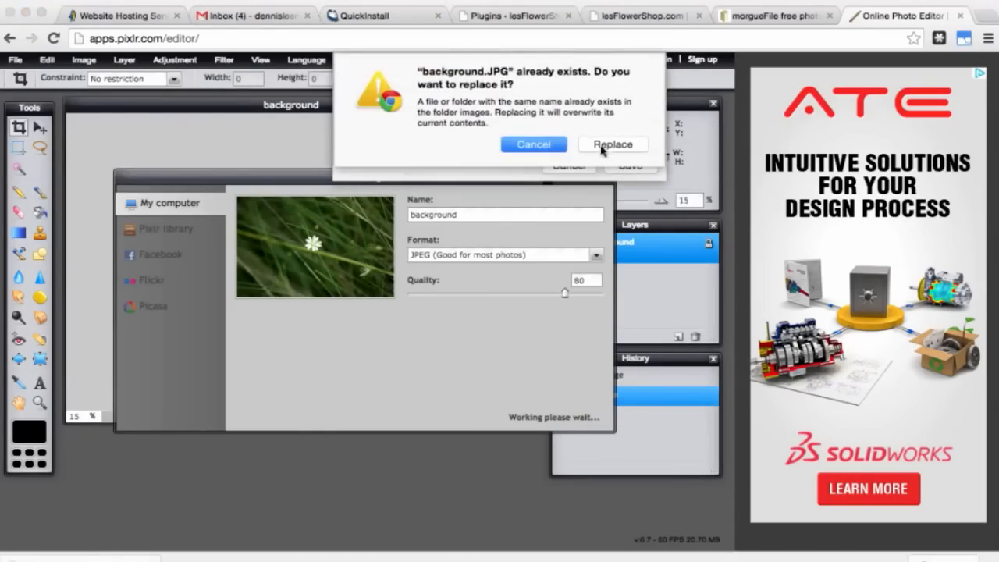
pyautogui.click(611, 145)
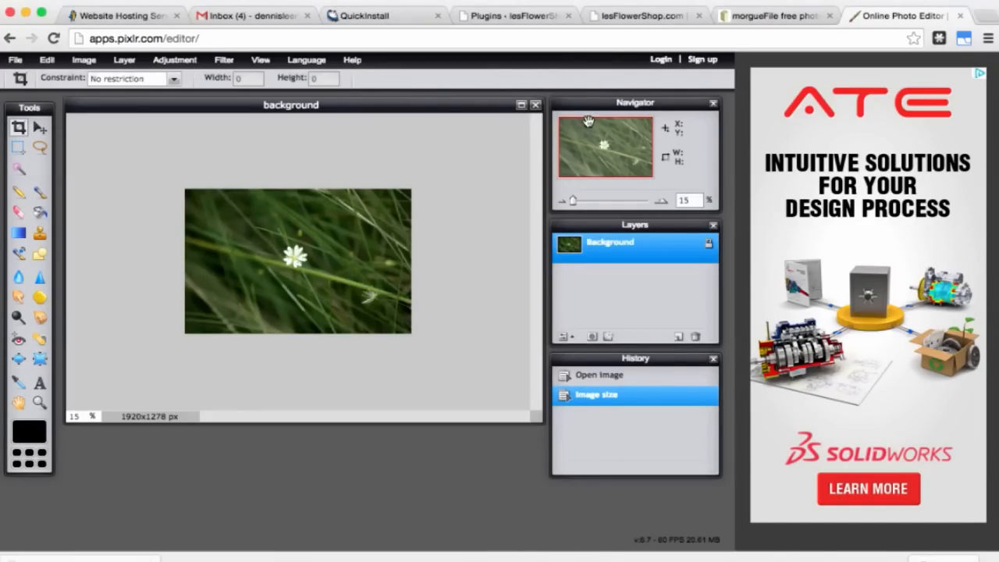
# Step: Save the Spacious Theme Options with the boxed layout at 978px content width
pyautogui.click(500, 16)
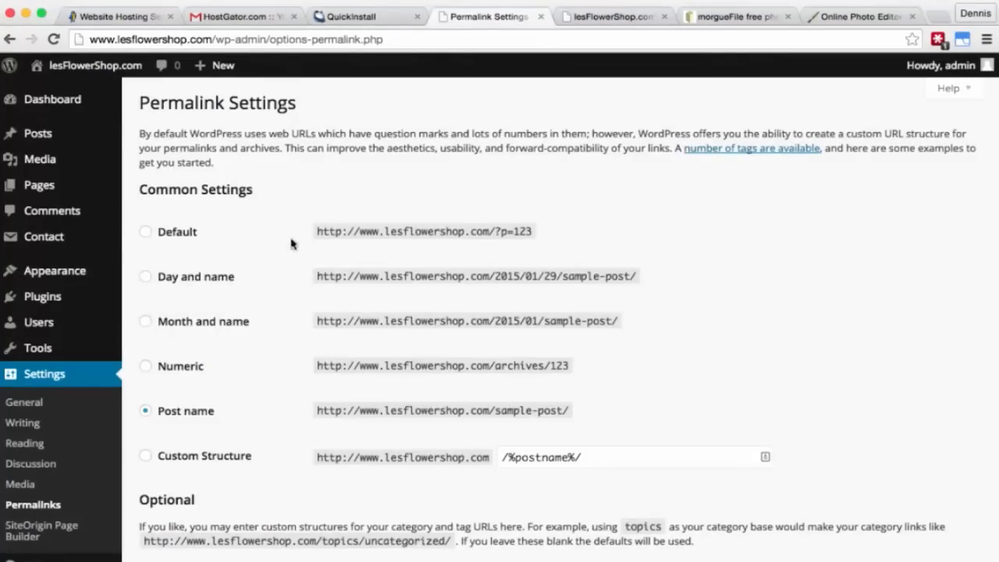
pyautogui.moveTo(78, 275)
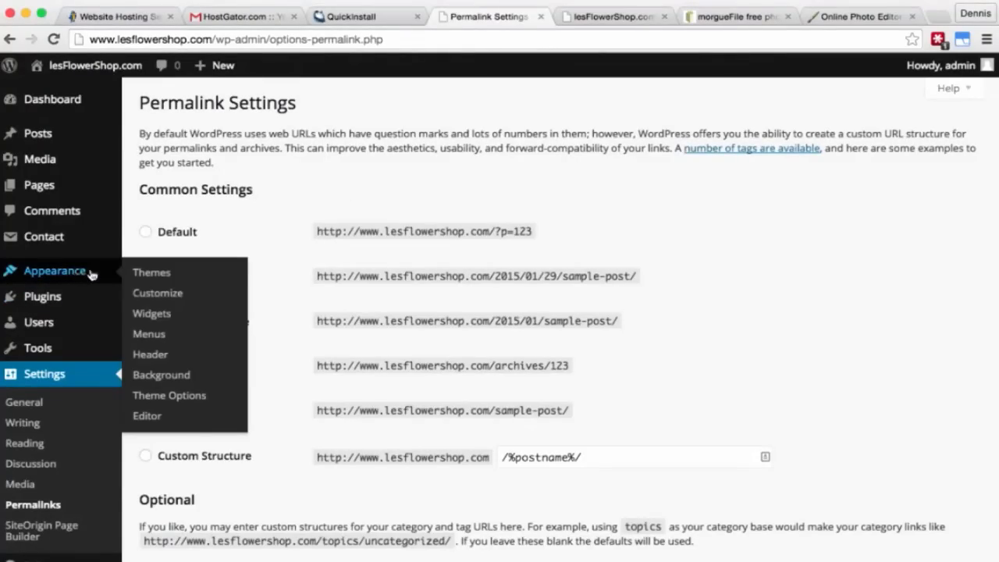
pyautogui.click(171, 396)
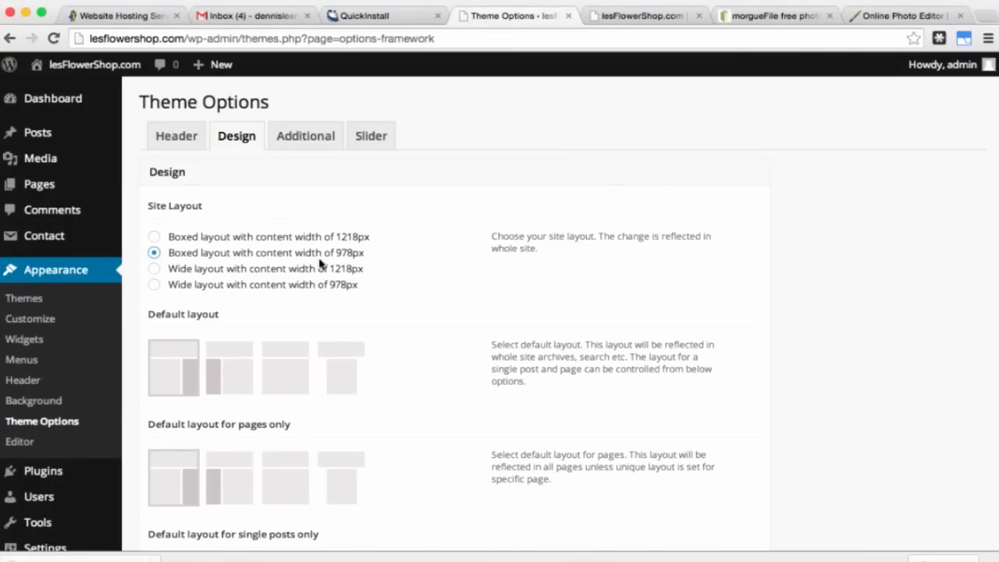
pyautogui.scroll(-3, 417, 350)
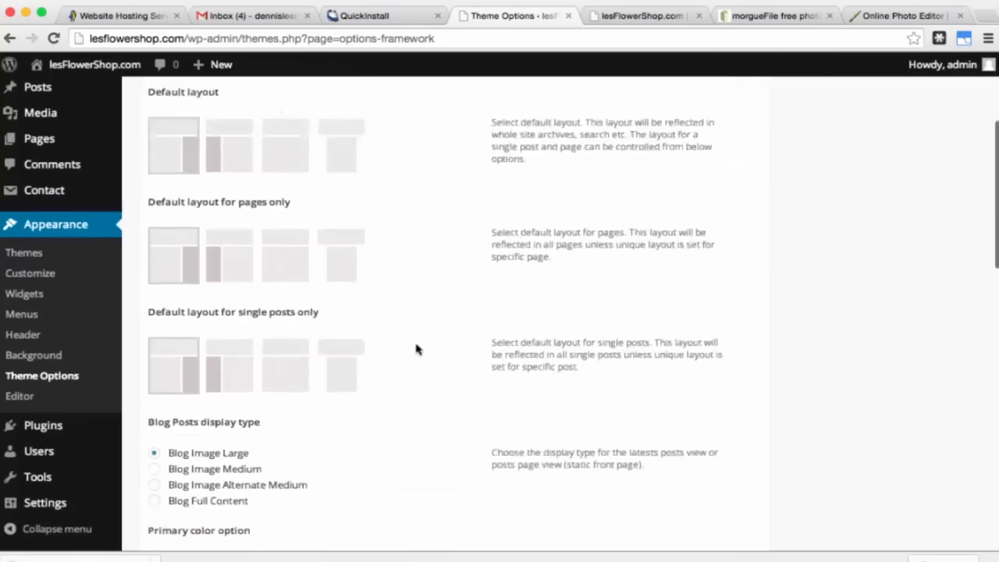
pyautogui.scroll(-5, 418, 350)
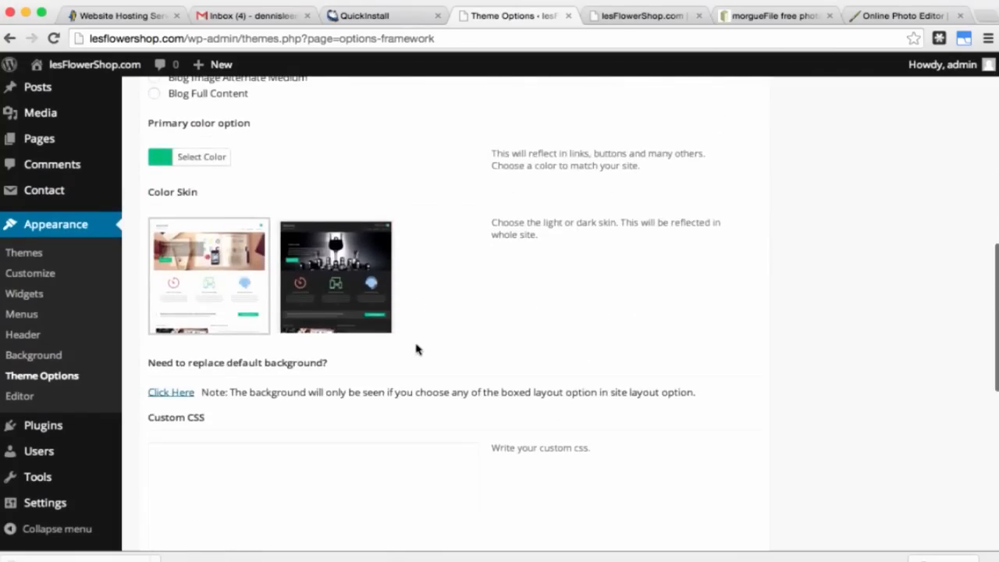
pyautogui.scroll(-3, 418, 349)
pyautogui.click(728, 415)
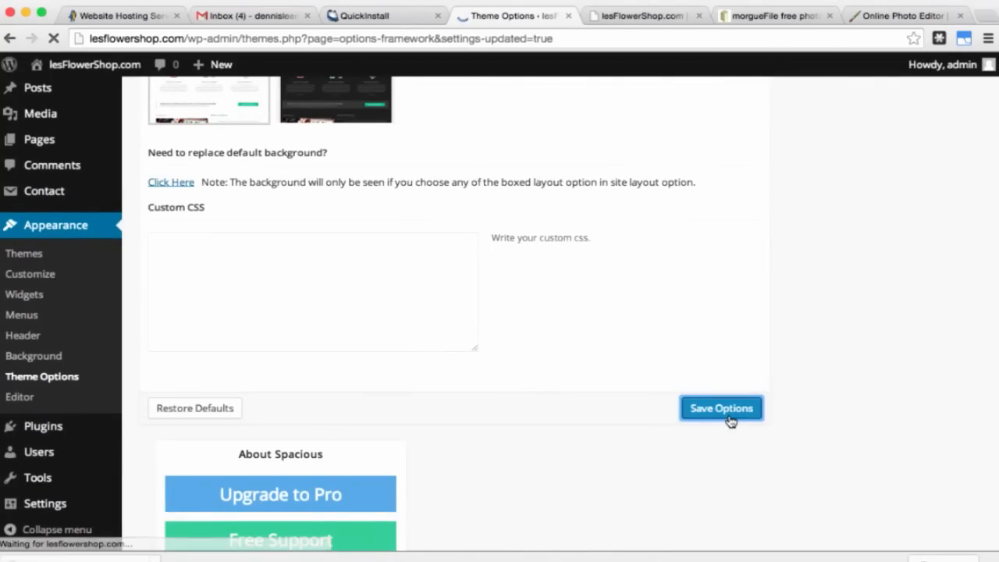
pyautogui.scroll(-15, 473, 388)
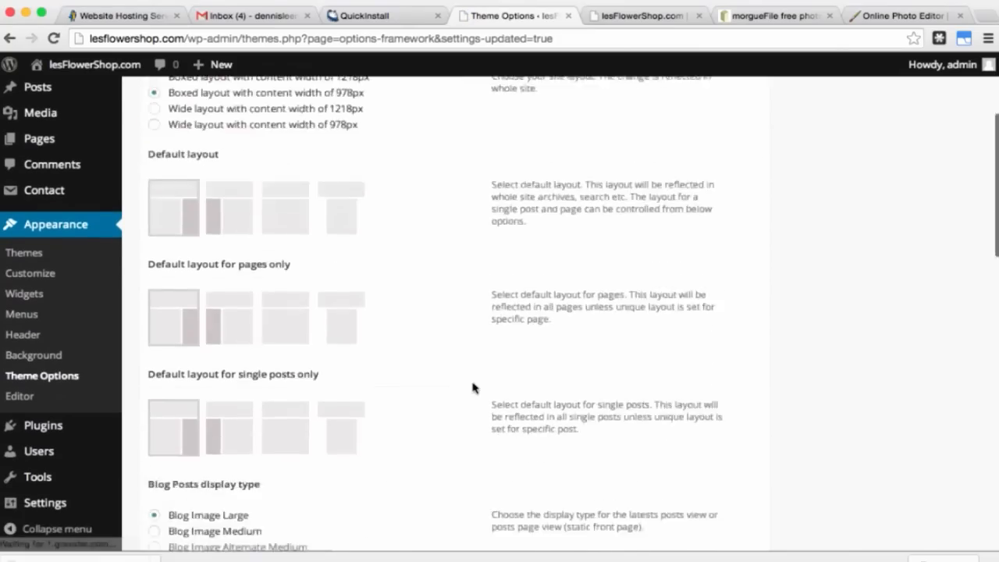
pyautogui.scroll(-1, 472, 382)
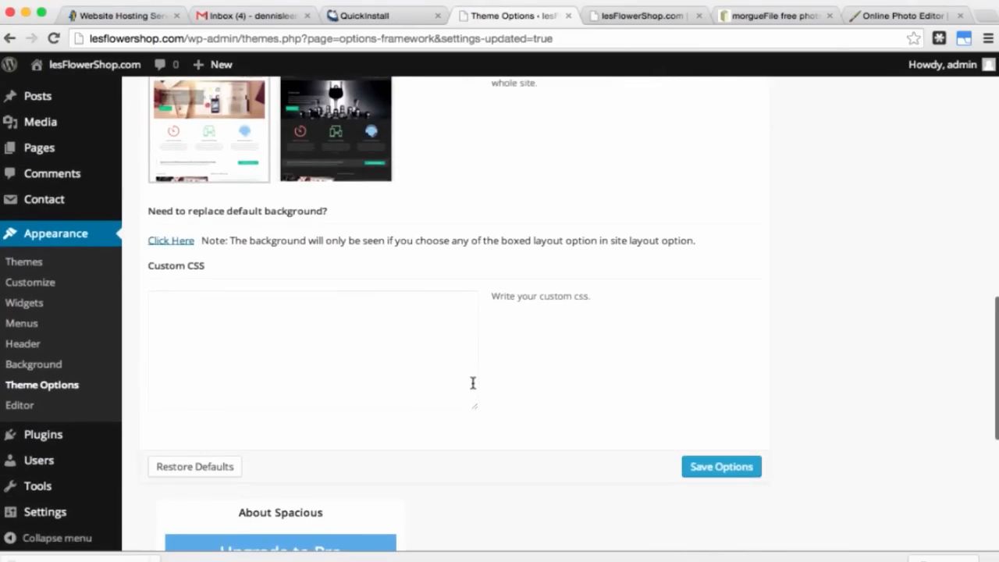
pyautogui.scroll(-2, 472, 382)
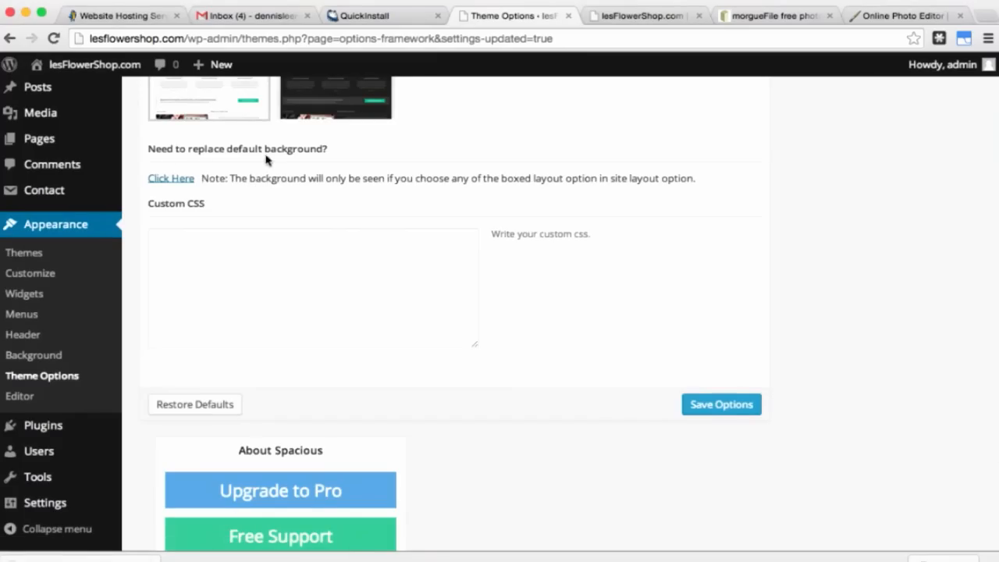
# Step: Set images/background.JPG as the custom background, centred, no-repeat and fixed, and save
pyautogui.click(187, 184)
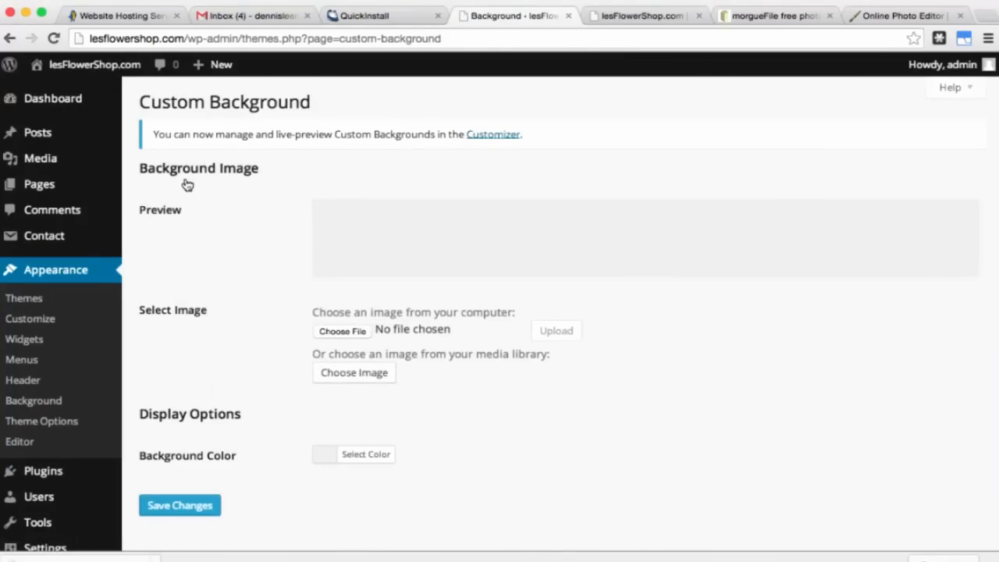
pyautogui.click(344, 332)
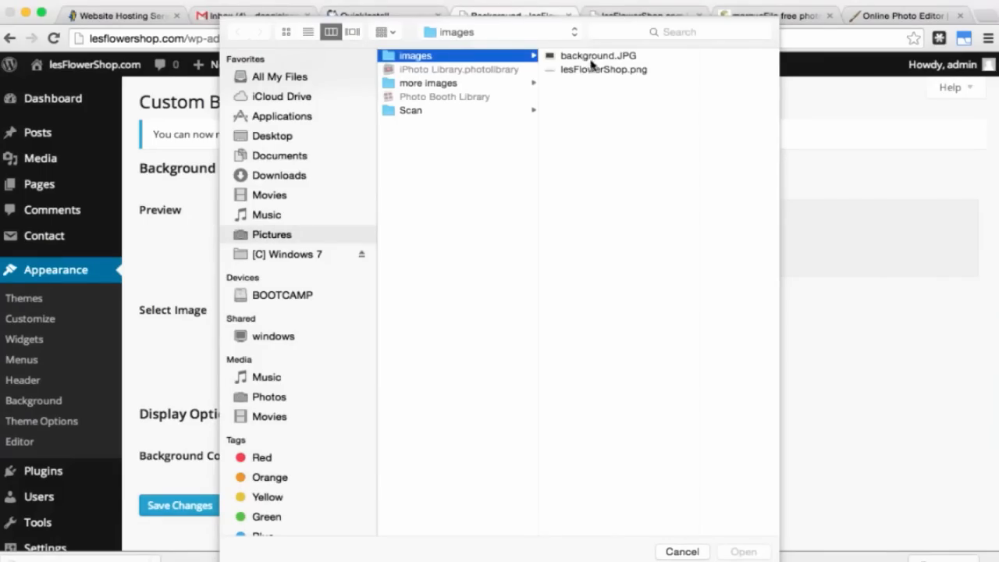
pyautogui.click(591, 60)
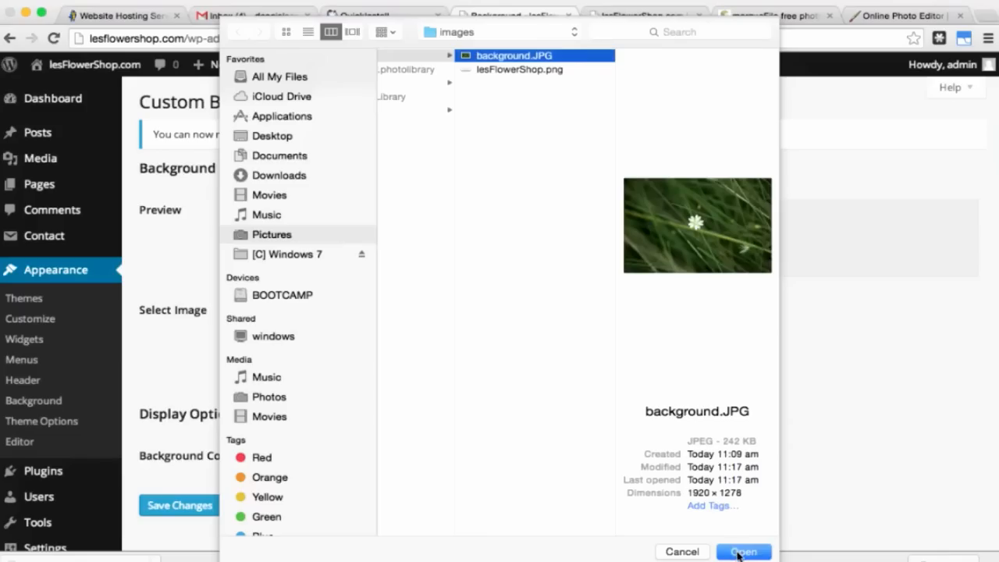
pyautogui.click(741, 552)
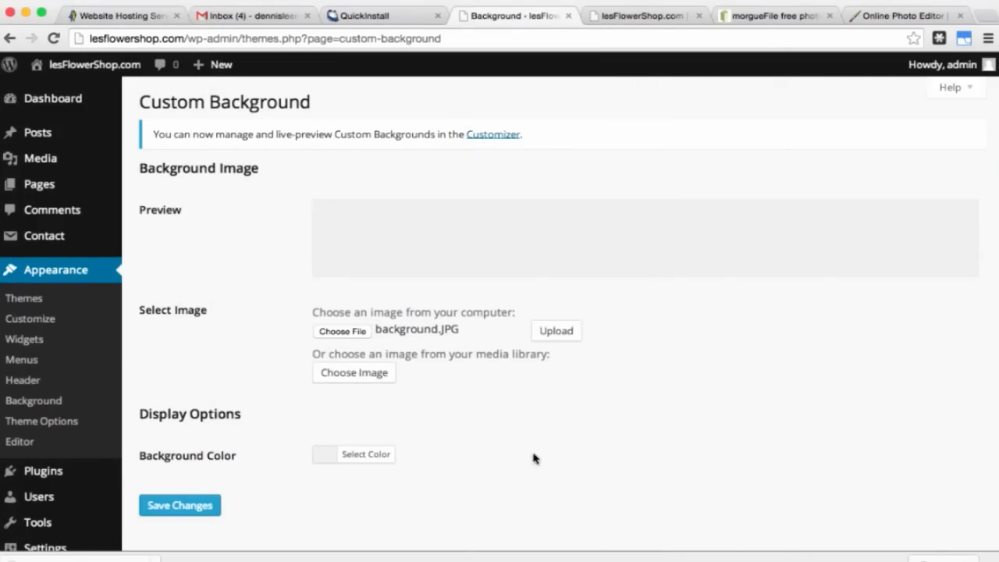
pyautogui.click(557, 339)
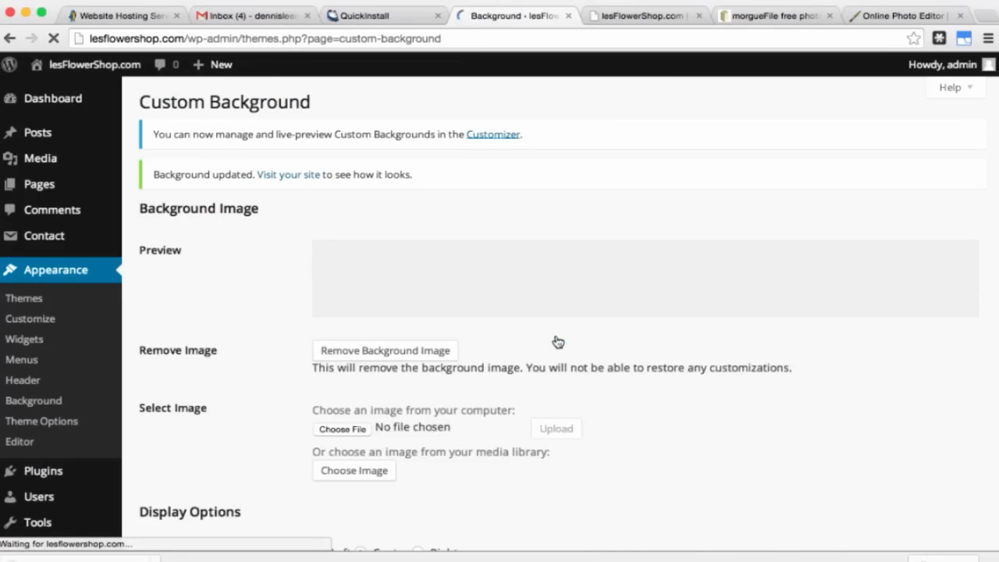
pyautogui.scroll(-5, 557, 342)
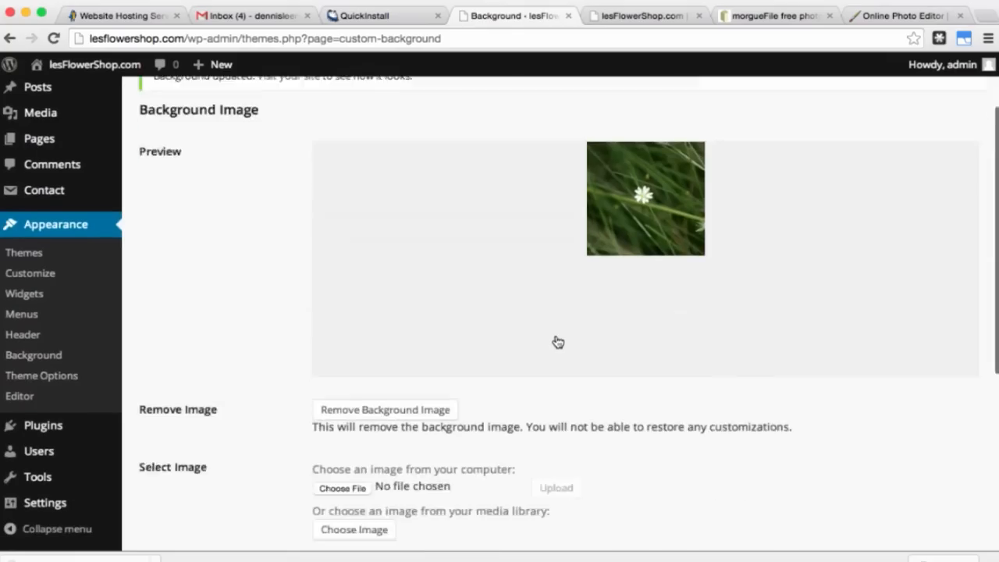
pyautogui.scroll(-4, 557, 342)
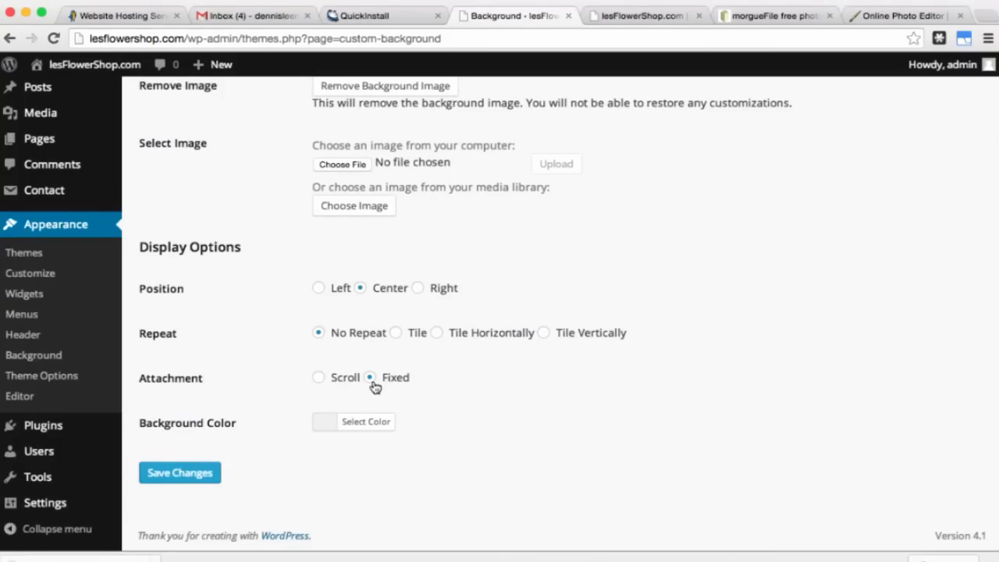
pyautogui.click(201, 478)
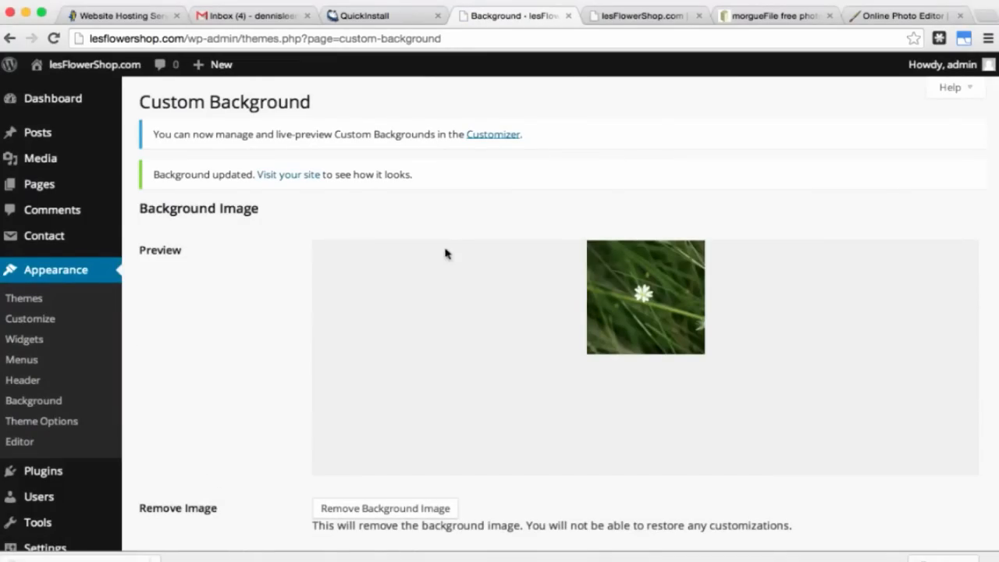
# Step: Reload the live lesFlowerShop.com site to view the new grass-and-flower background
pyautogui.click(638, 17)
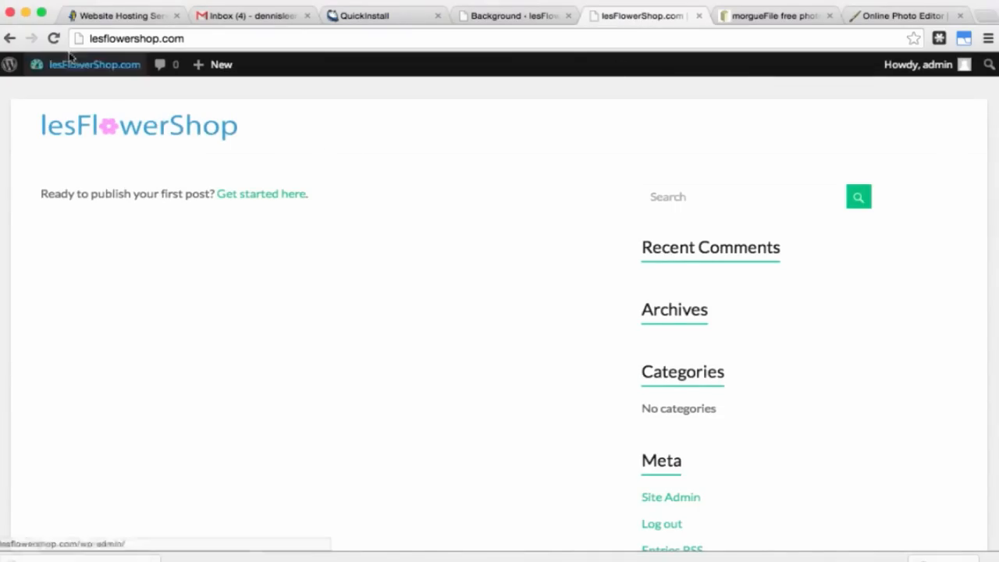
pyautogui.click(54, 38)
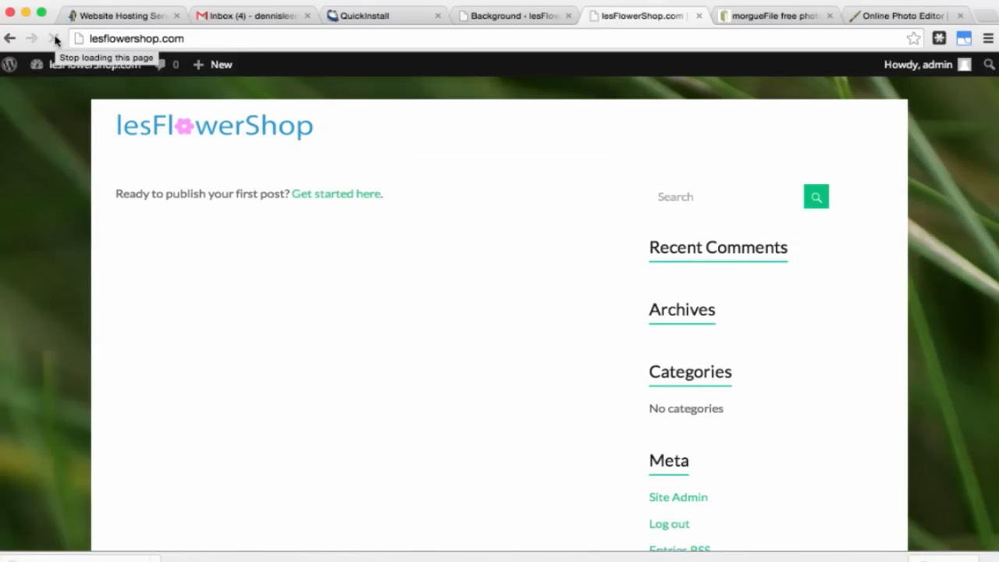
pyautogui.scroll(-5, 72, 281)
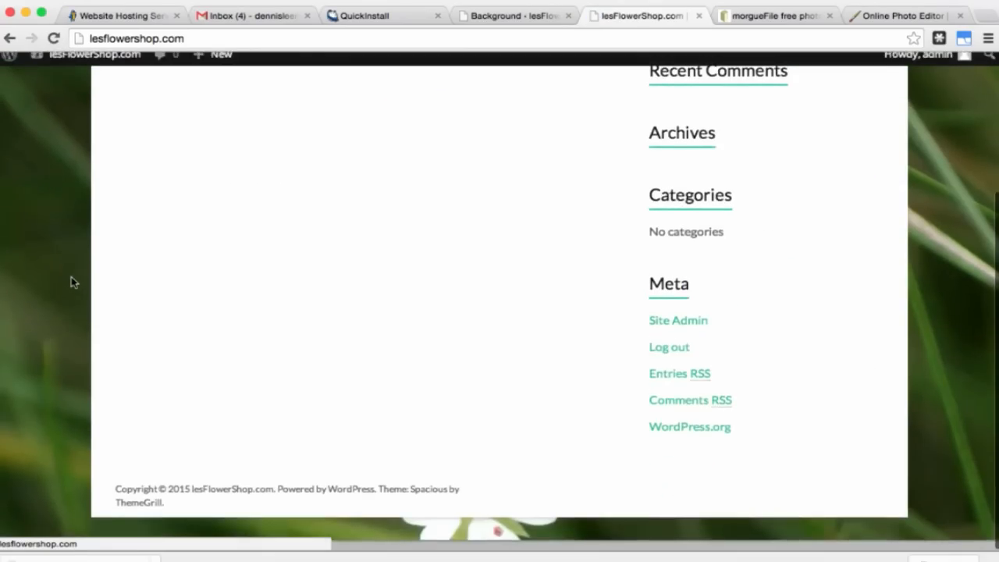
pyautogui.scroll(4, 72, 282)
pyautogui.scroll(1, 71, 282)
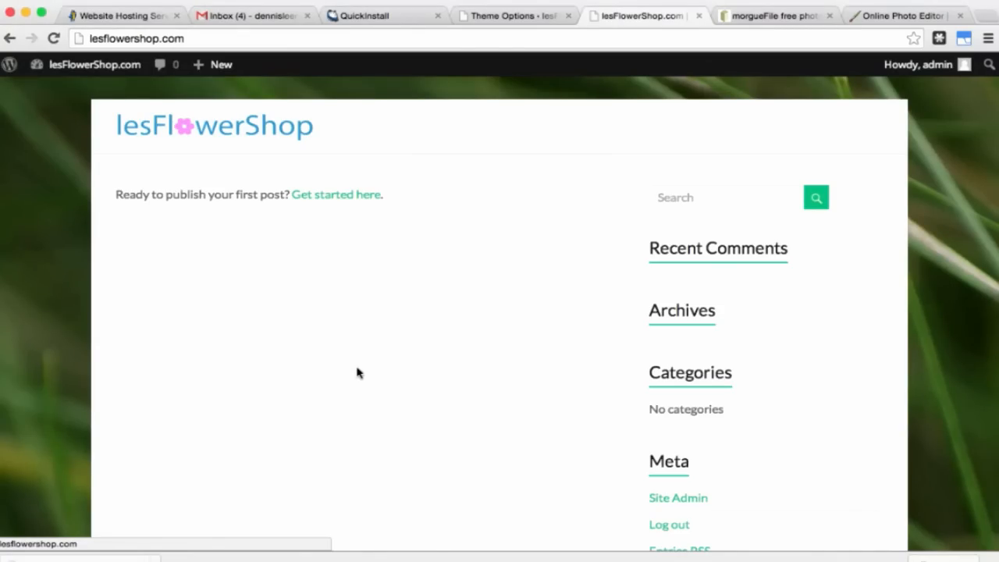
# Step: Unlock the Background layer and set the canvas size to 978×400 px
pyautogui.click(898, 15)
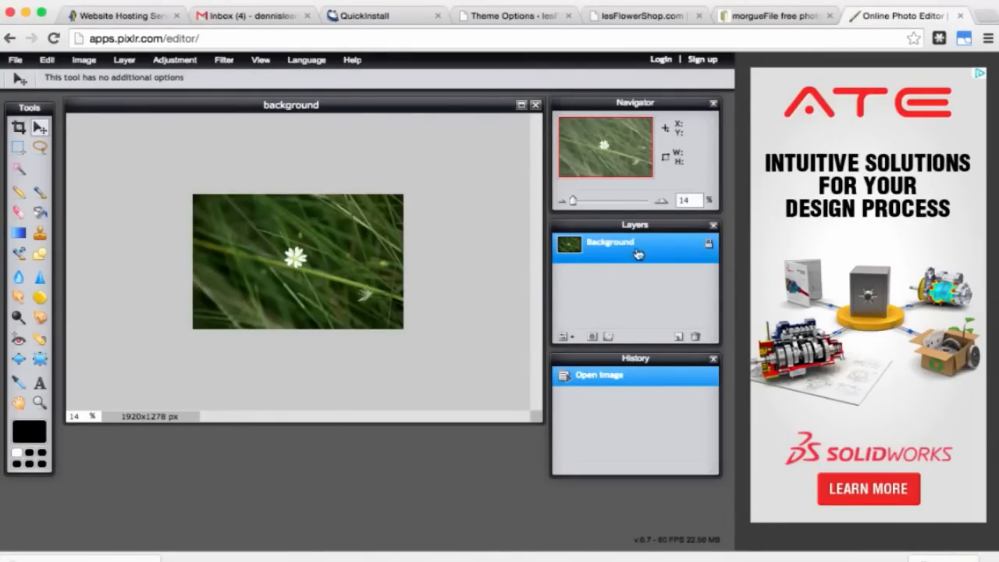
pyautogui.doubleClick(709, 246)
pyautogui.click(84, 60)
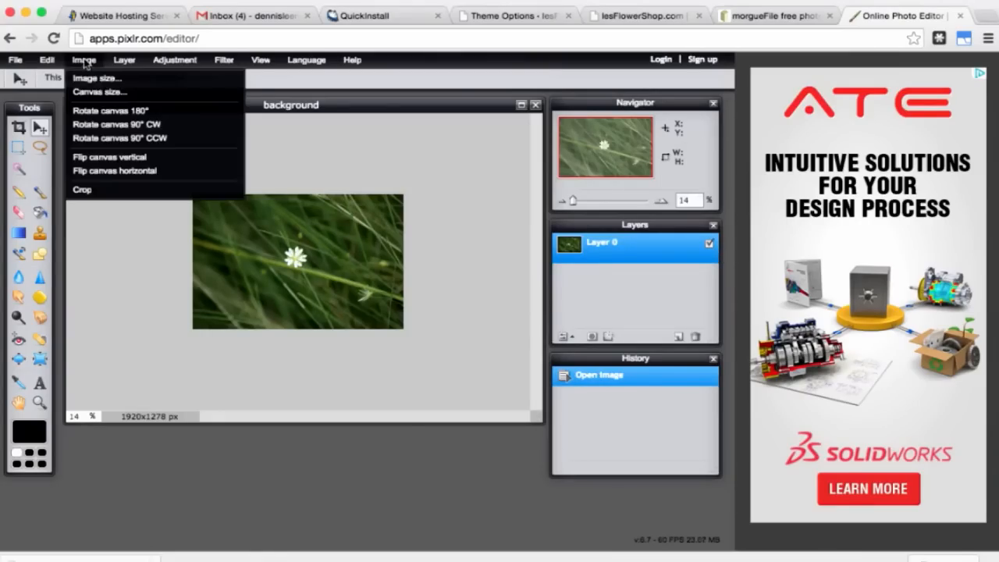
pyautogui.click(110, 93)
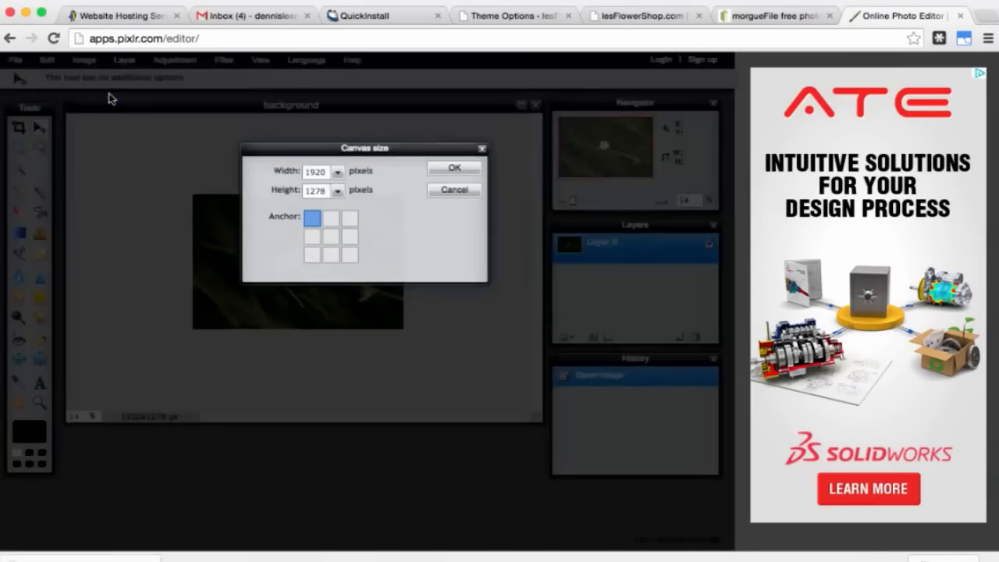
pyautogui.doubleClick(315, 172)
pyautogui.write('978')
pyautogui.doubleClick(317, 191)
pyautogui.write('400')
pyautogui.click(442, 170)
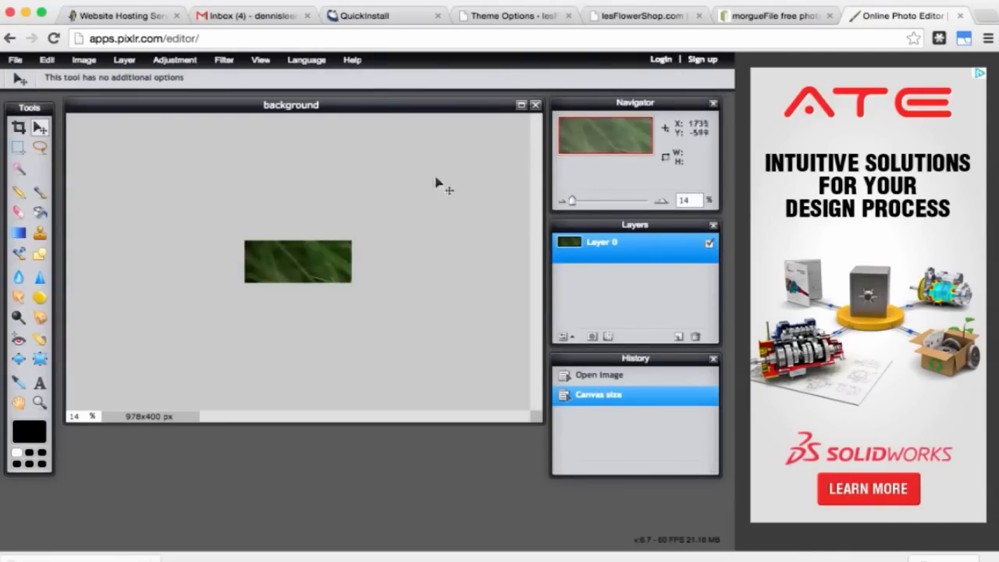
# Step: Shift the photo to frame the white flower and zoom in to 58%
pyautogui.moveTo(323, 272); pyautogui.dragTo(332, 265)
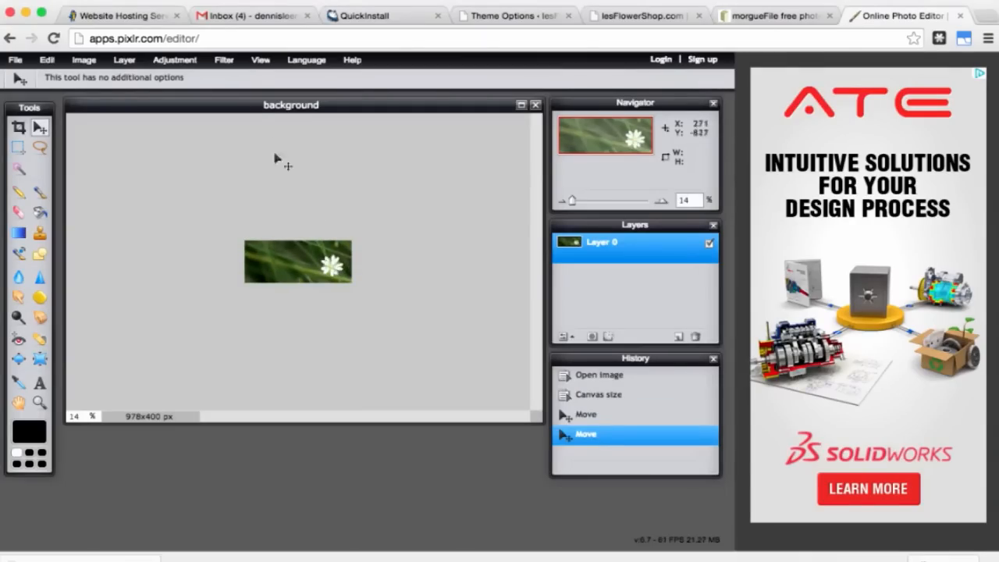
pyautogui.click(261, 61)
pyautogui.click(269, 79)
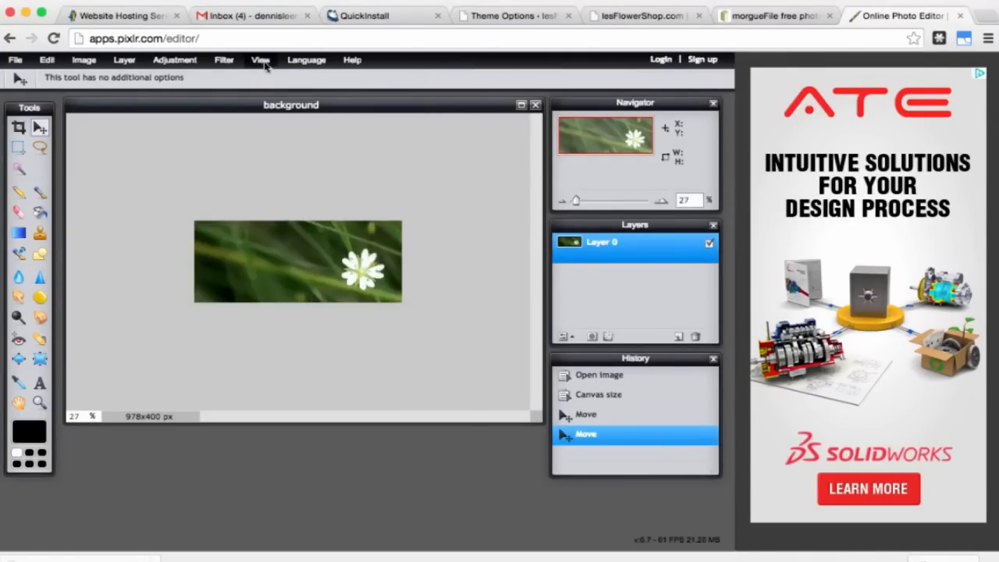
pyautogui.click(263, 60)
pyautogui.click(268, 78)
pyautogui.click(263, 61)
pyautogui.click(268, 78)
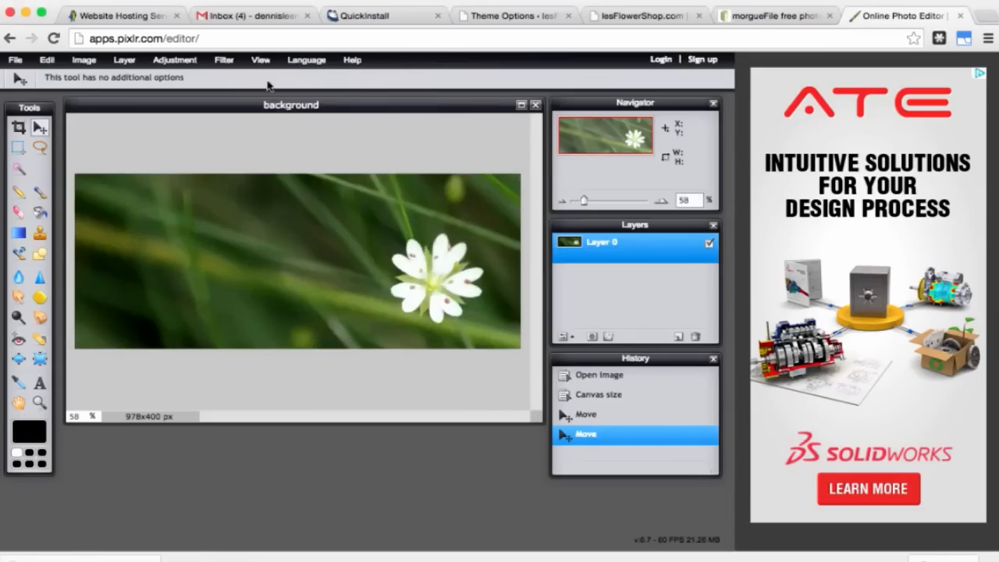
pyautogui.click(39, 383)
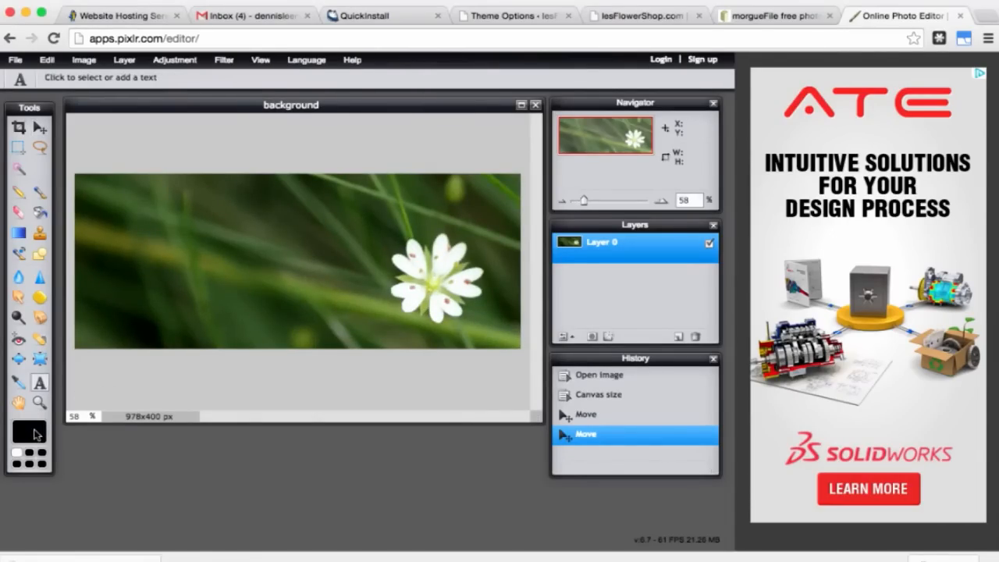
# Step: Add white text 'Welcome to lesFlowerShop.com' at the banner's top-left
pyautogui.click(34, 434)
pyautogui.click(296, 112)
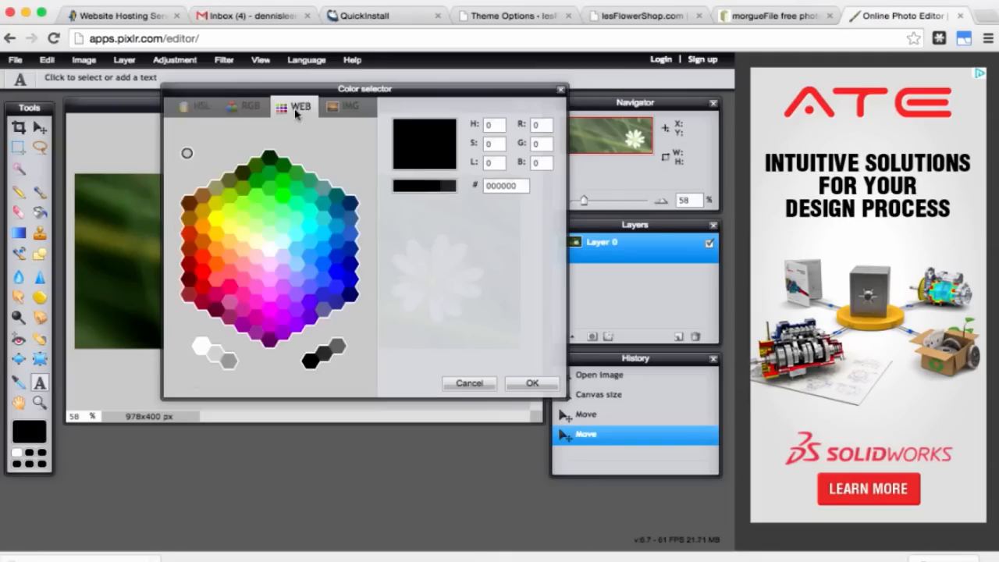
pyautogui.click(201, 347)
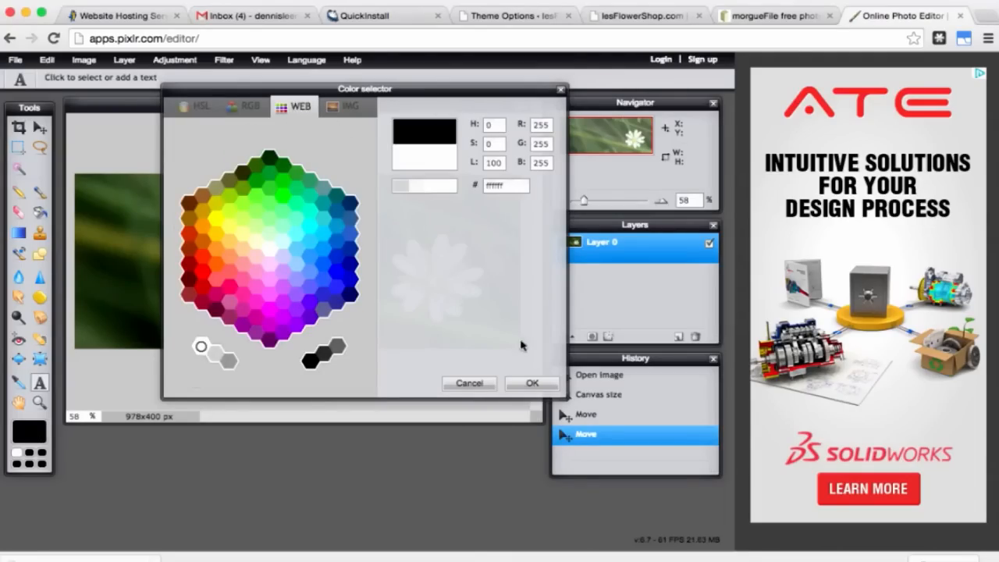
pyautogui.click(532, 384)
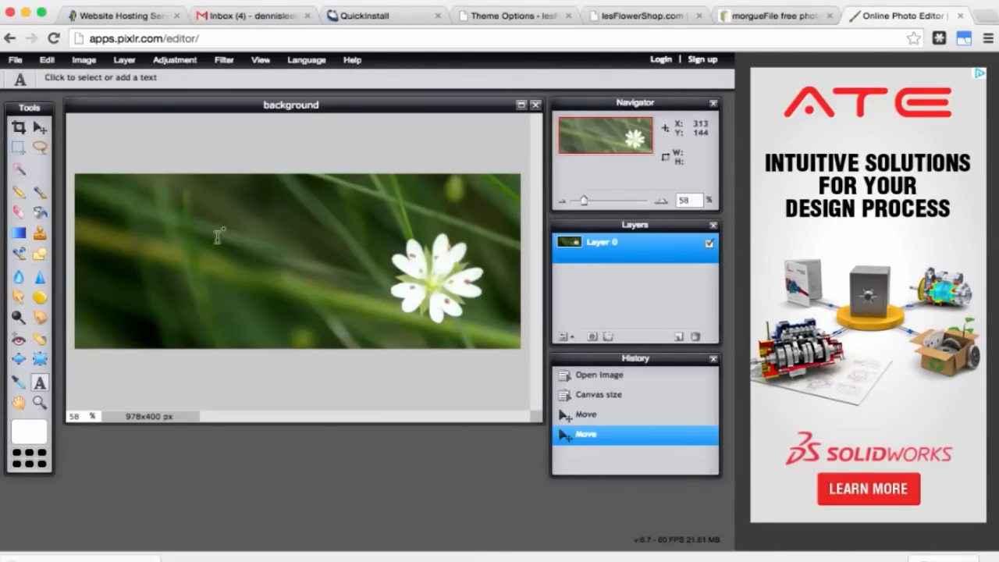
pyautogui.click(131, 211)
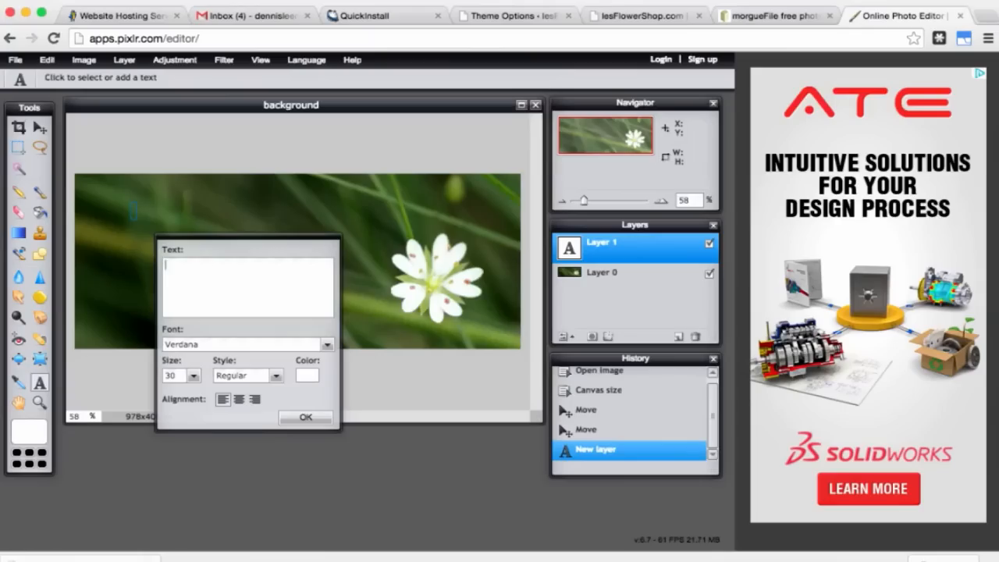
pyautogui.write('Welcome to lesFlo')
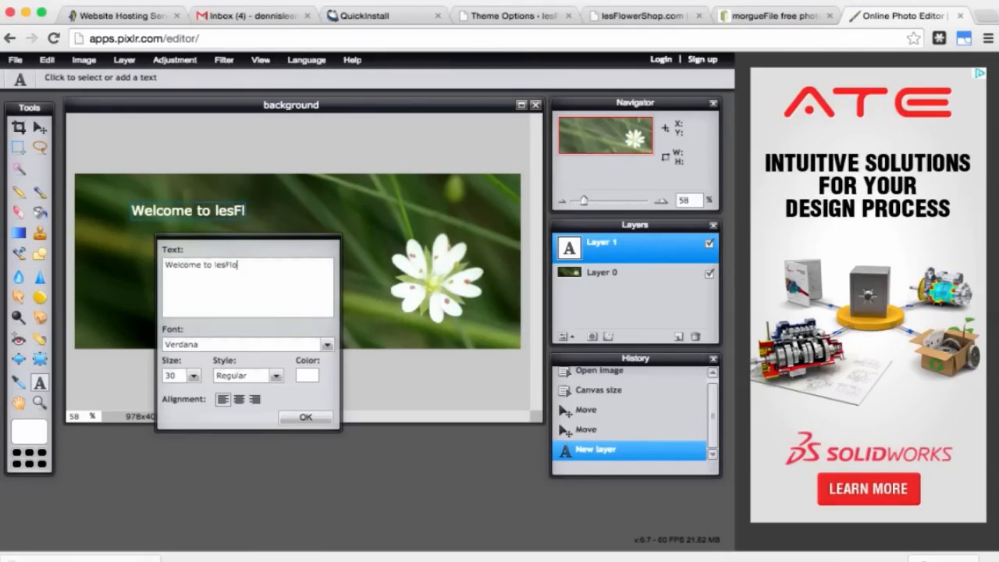
pyautogui.write('werS')
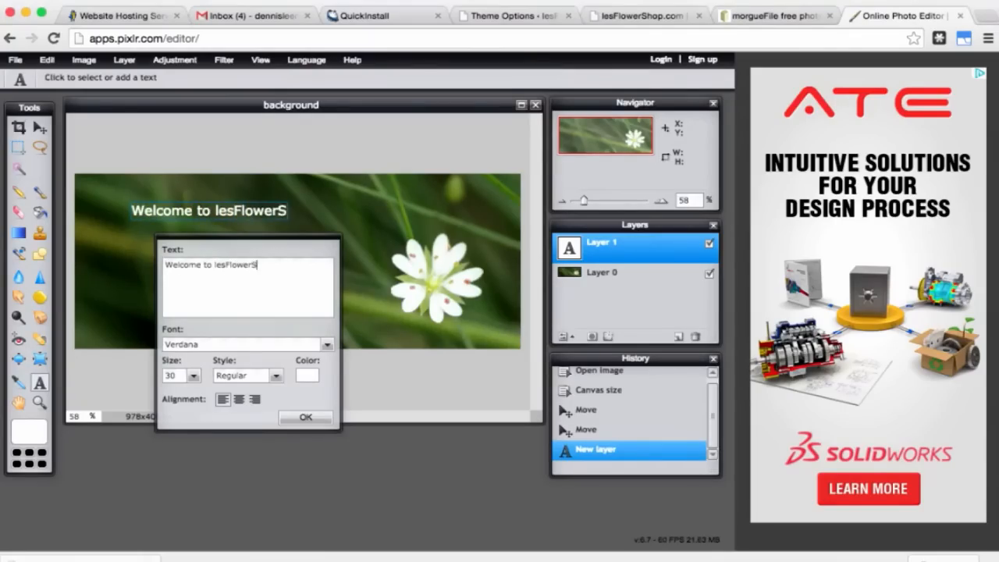
pyautogui.write('hop.com')
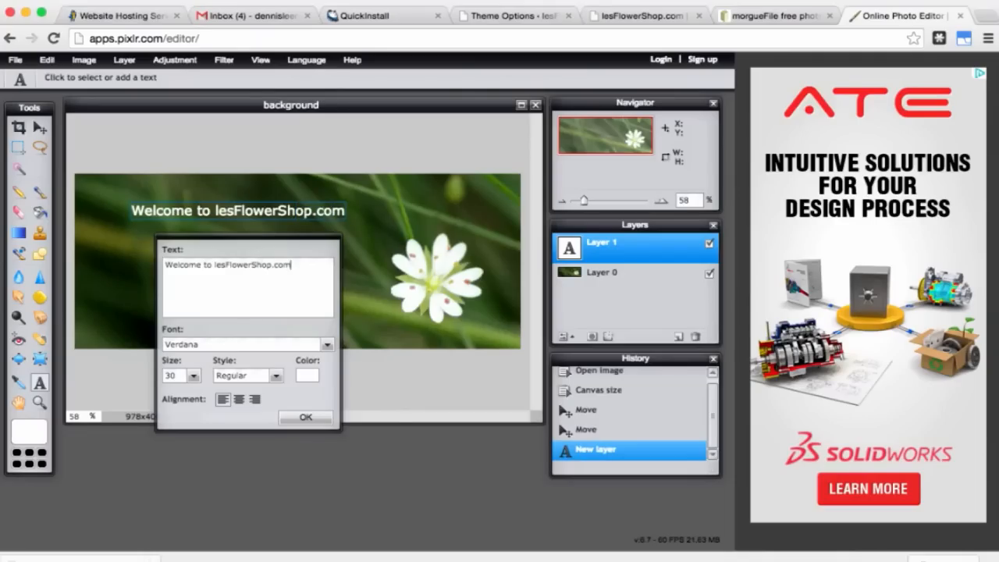
pyautogui.click(304, 419)
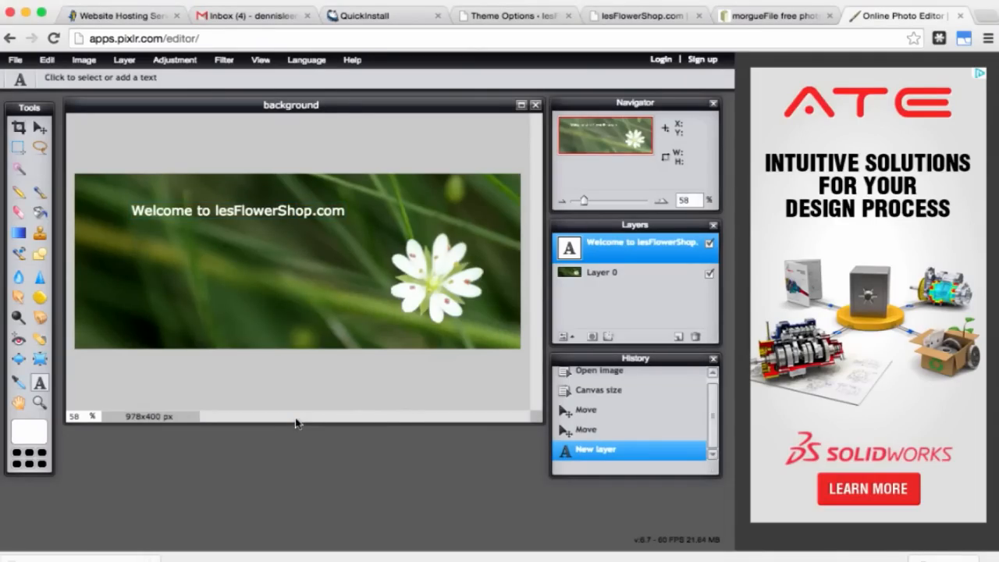
# Step: Add a size-16 paragraph beginning 'We have a wide variety of flowers…' under the heading
pyautogui.click(134, 242)
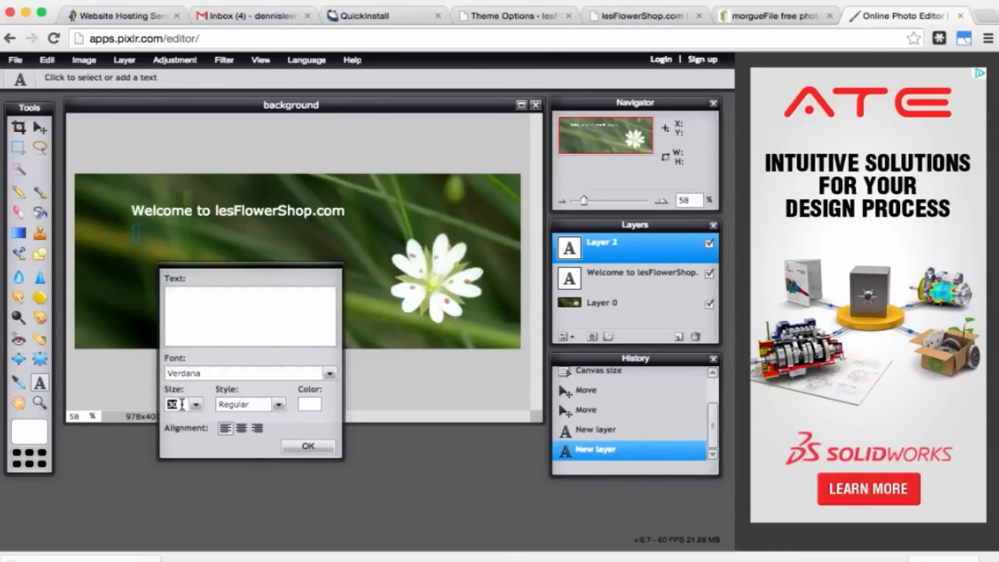
pyautogui.write('16')
pyautogui.click(203, 310)
pyautogui.write('We have a wide varie')
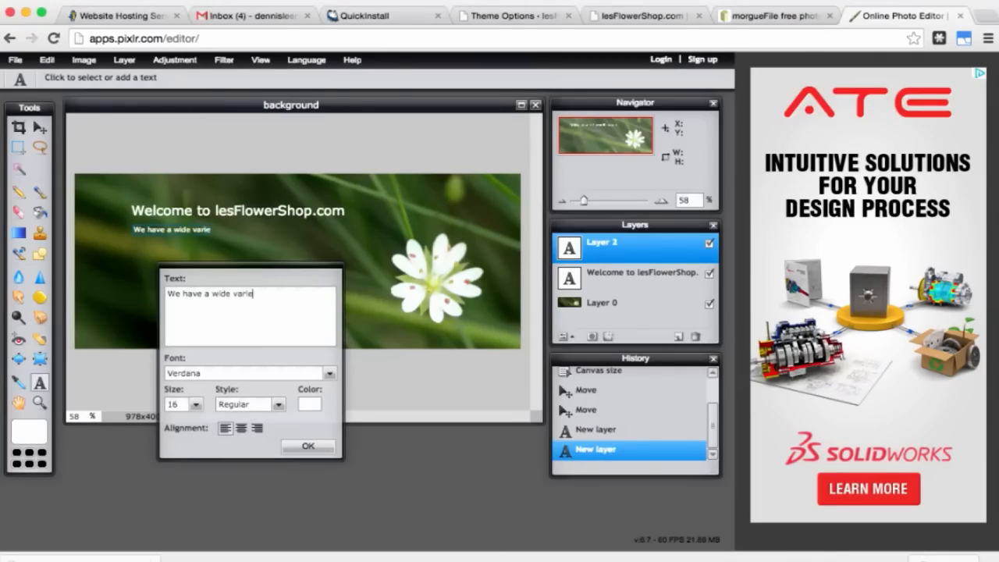
pyautogui.write('ty of flowers ')
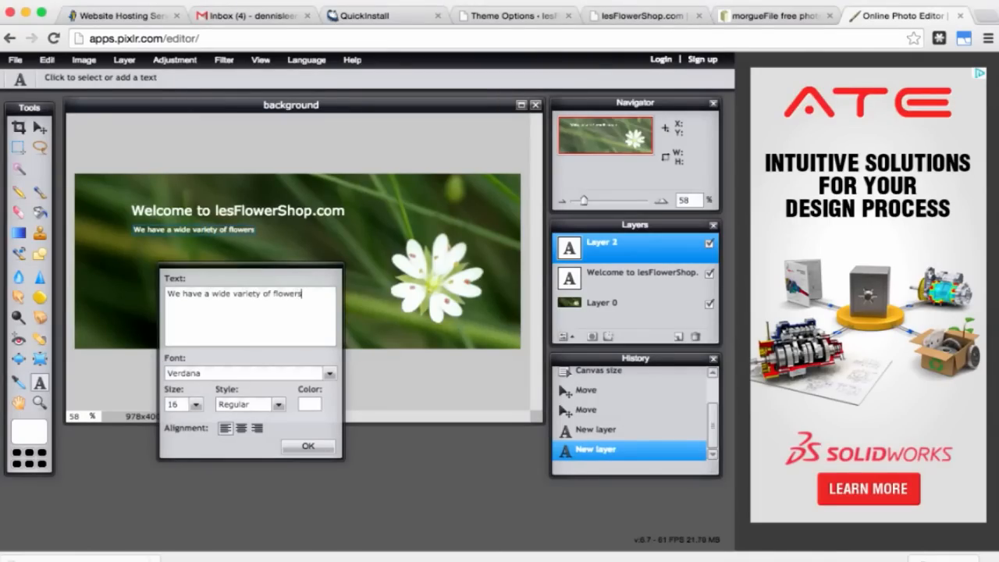
pyautogui.write('for every occassions. T')
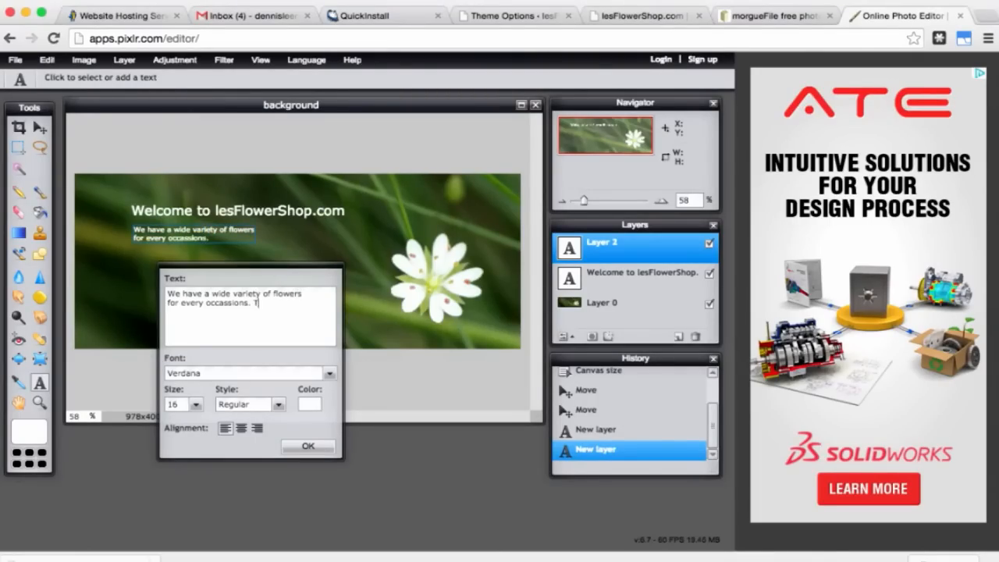
pyautogui.write('his is a one-stop shop for all kinds')
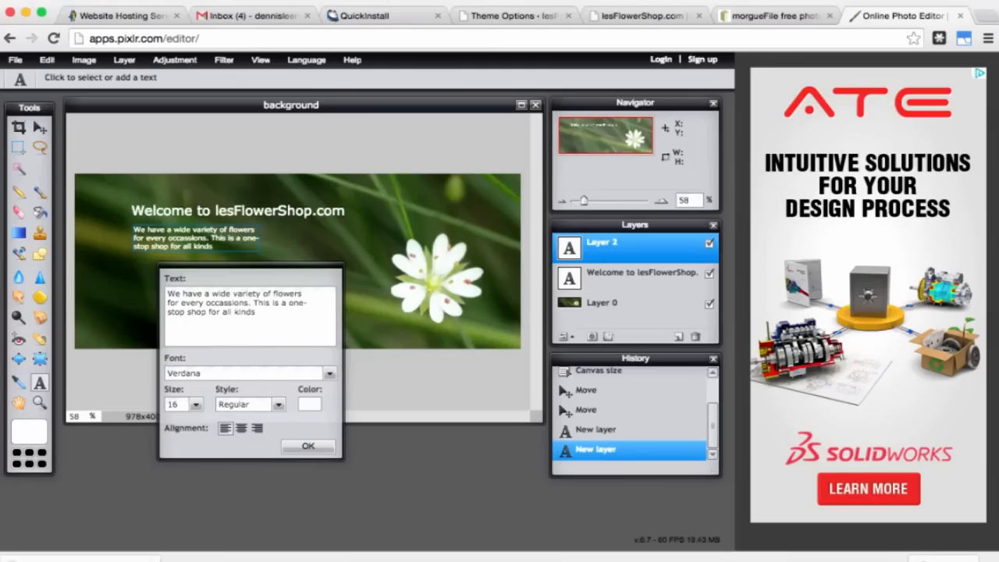
pyautogui.write(' of flowers!')
pyautogui.click(308, 447)
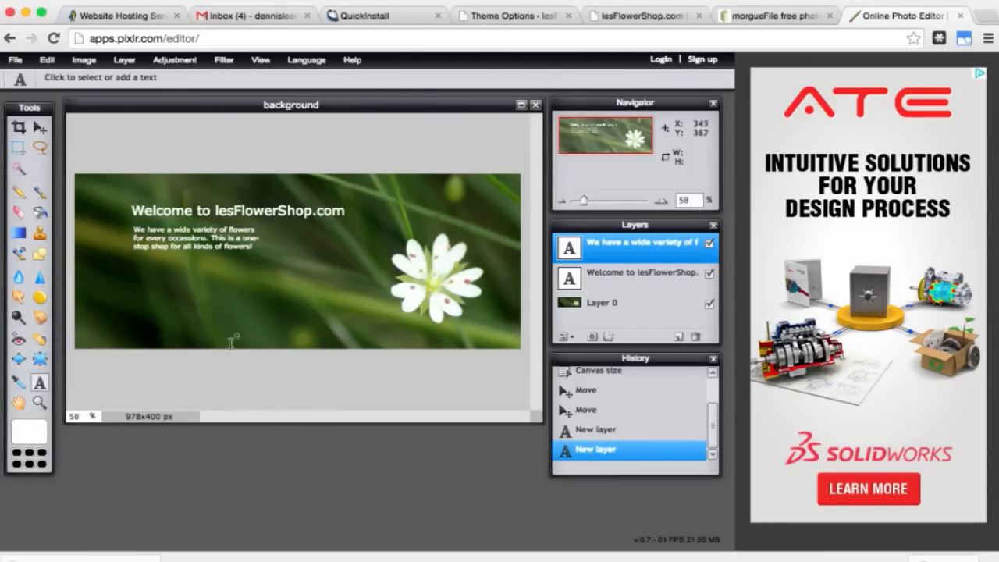
# Step: Drag the paragraph down-right and the heading right so both align beside the flower
pyautogui.click(43, 131)
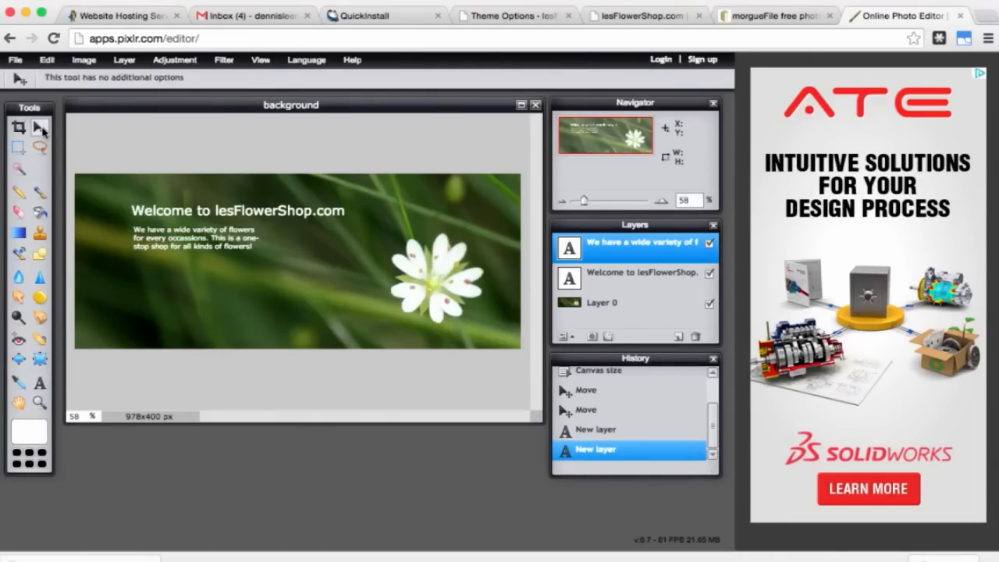
pyautogui.moveTo(160, 241); pyautogui.dragTo(205, 266)
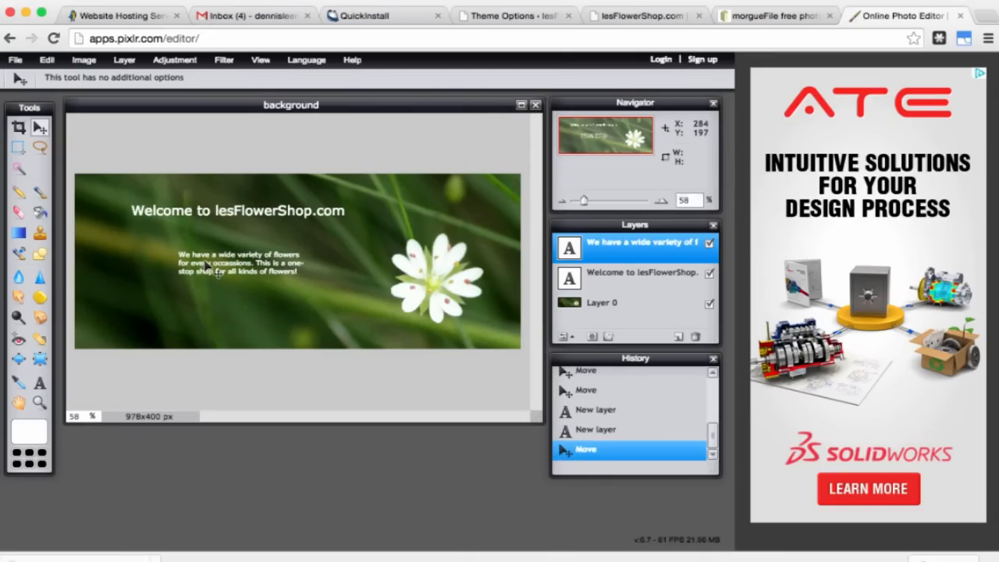
pyautogui.click(622, 280)
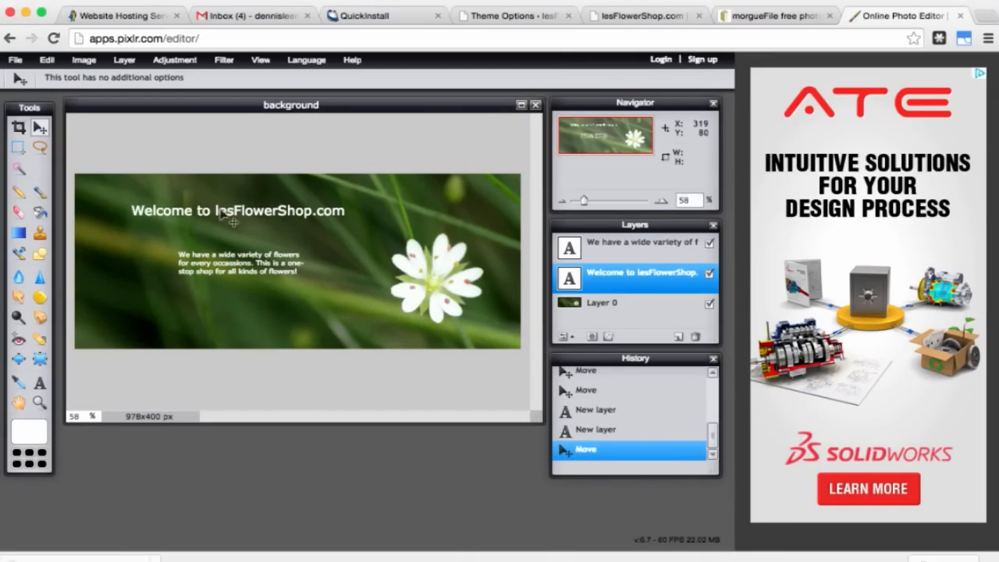
pyautogui.moveTo(230, 220); pyautogui.dragTo(263, 230)
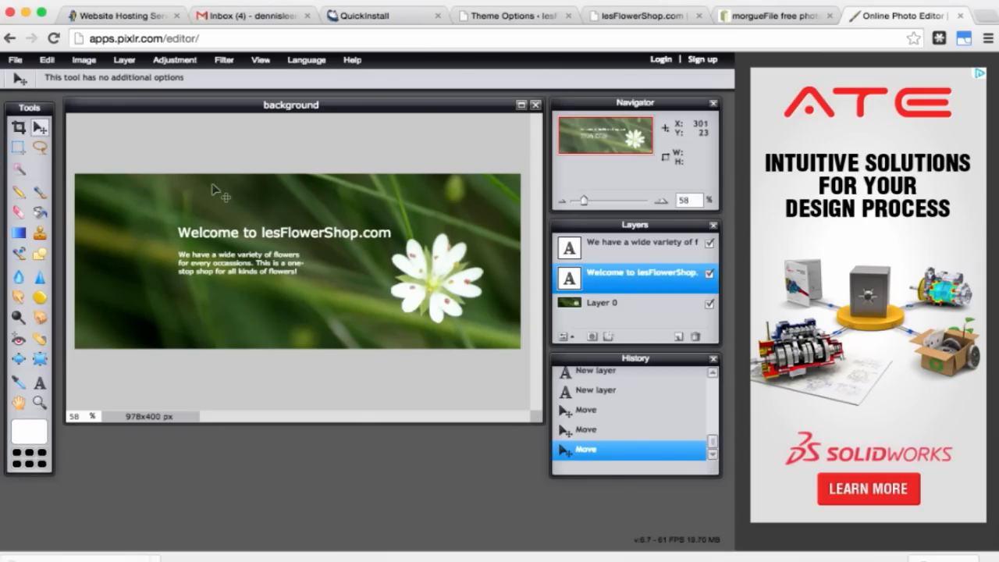
pyautogui.click(15, 59)
# Step: Save the banner as a JPEG named banner.jpg into the images folder
pyautogui.click(23, 138)
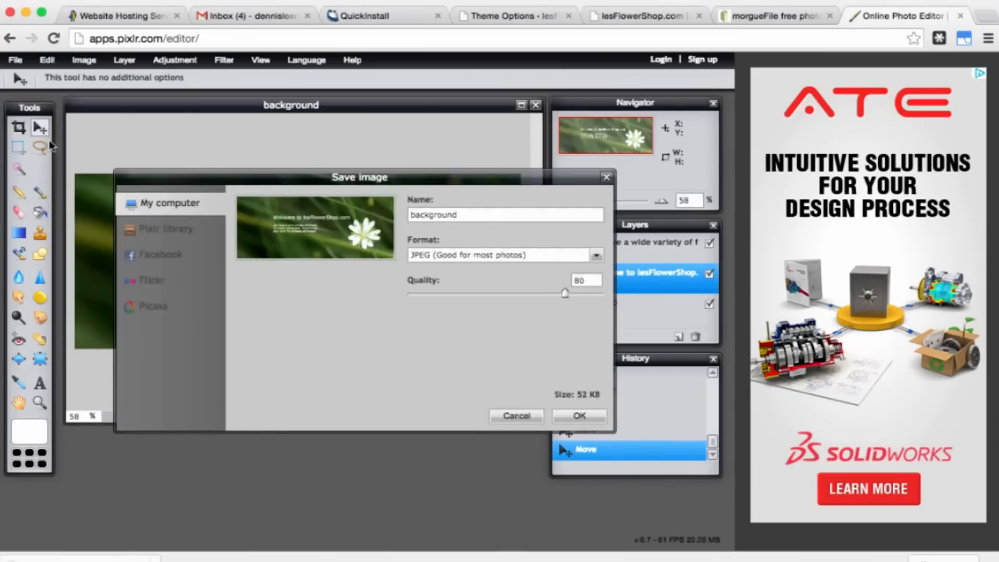
pyautogui.doubleClick(428, 213)
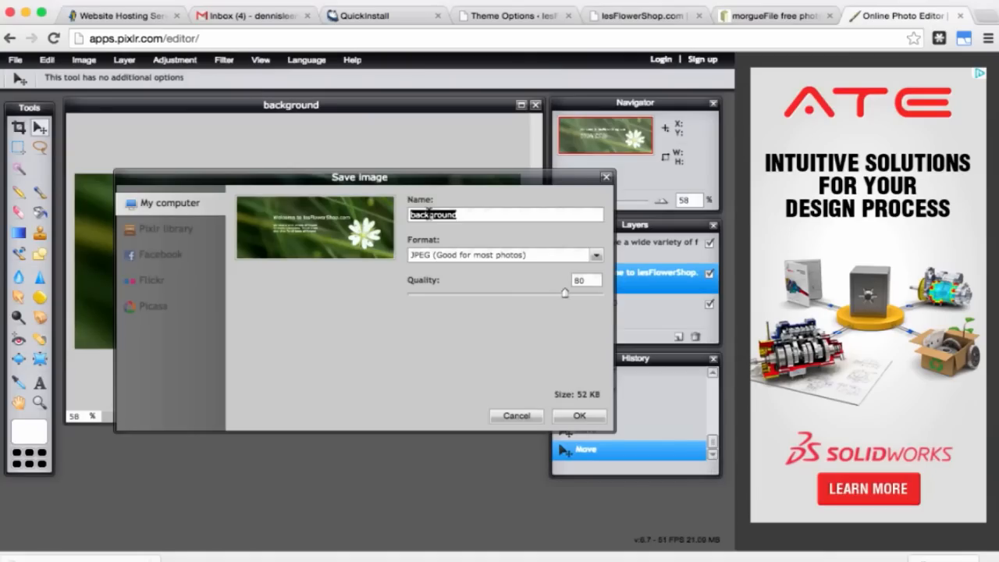
pyautogui.write('banner')
pyautogui.click(579, 416)
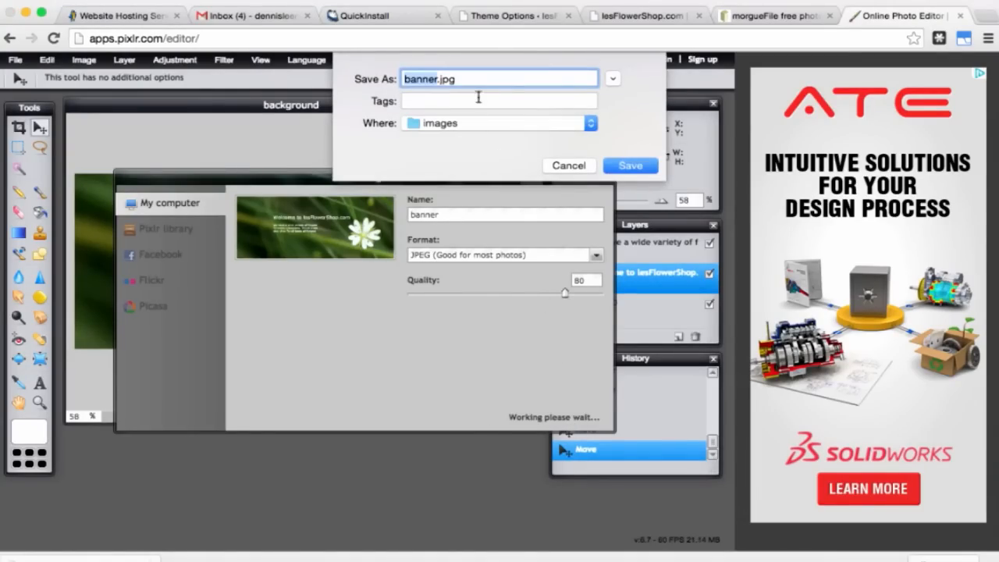
pyautogui.click(627, 167)
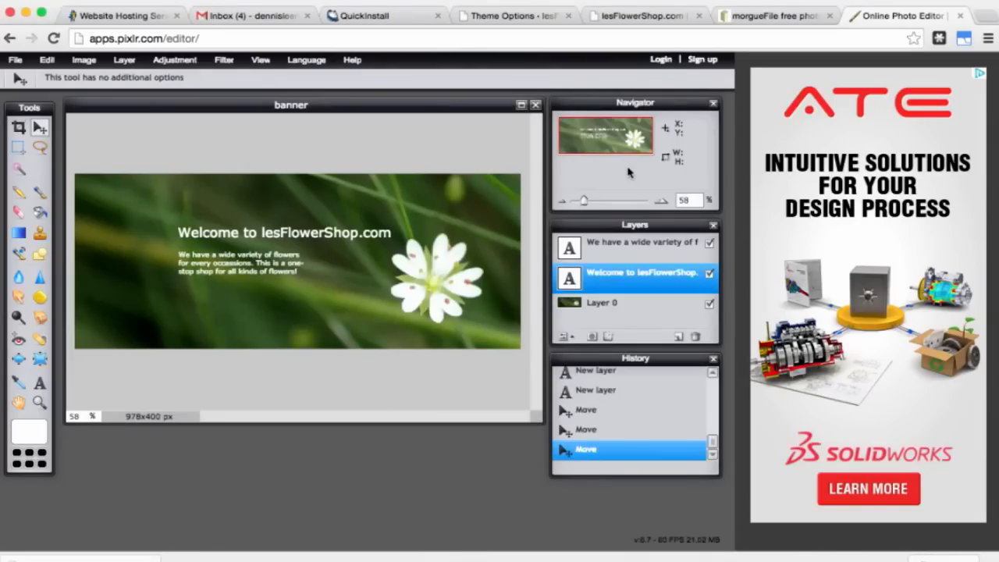
pyautogui.click(538, 19)
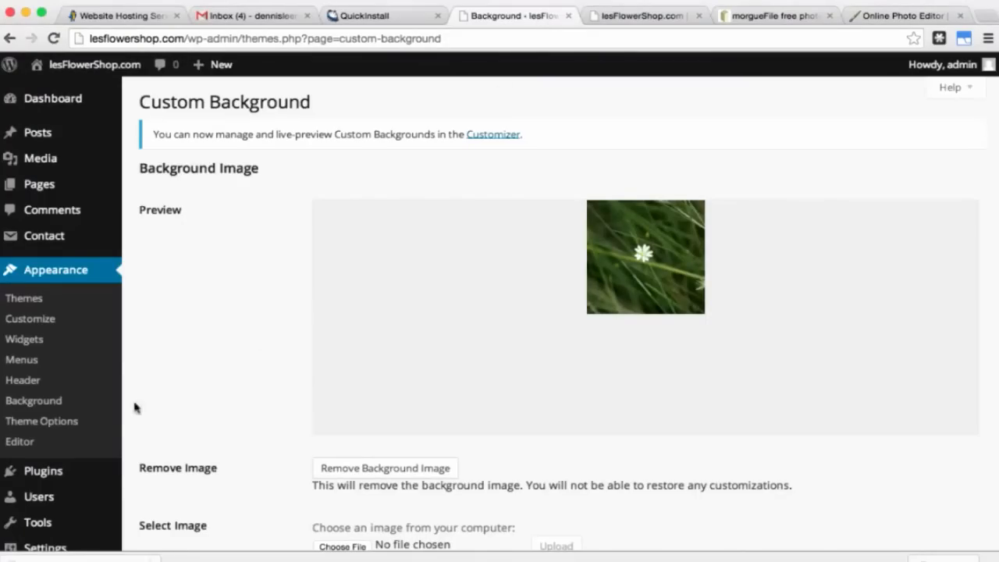
# Step: Tick 'Check to activate slider' on the Slider tab of Theme Options
pyautogui.click(77, 424)
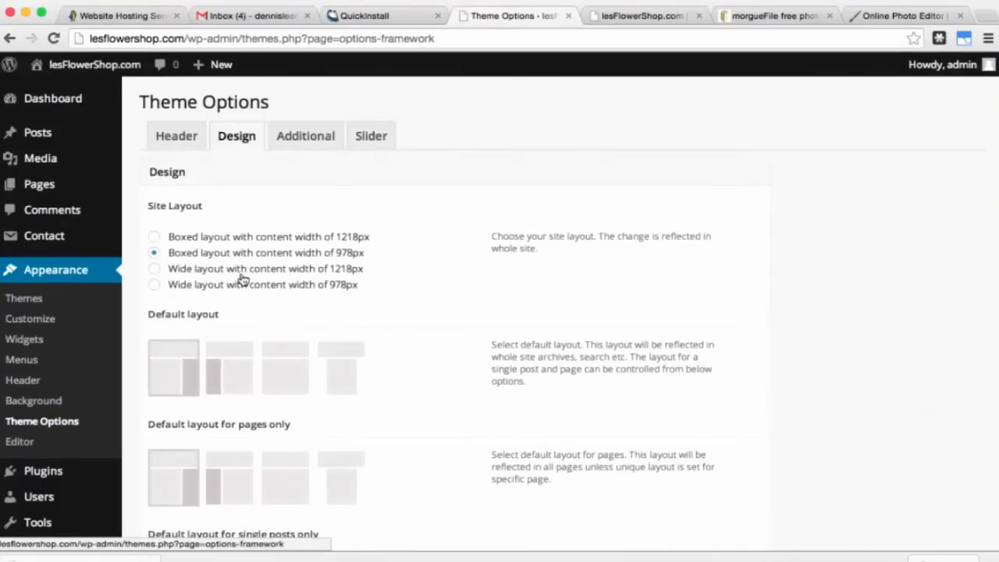
pyautogui.click(372, 137)
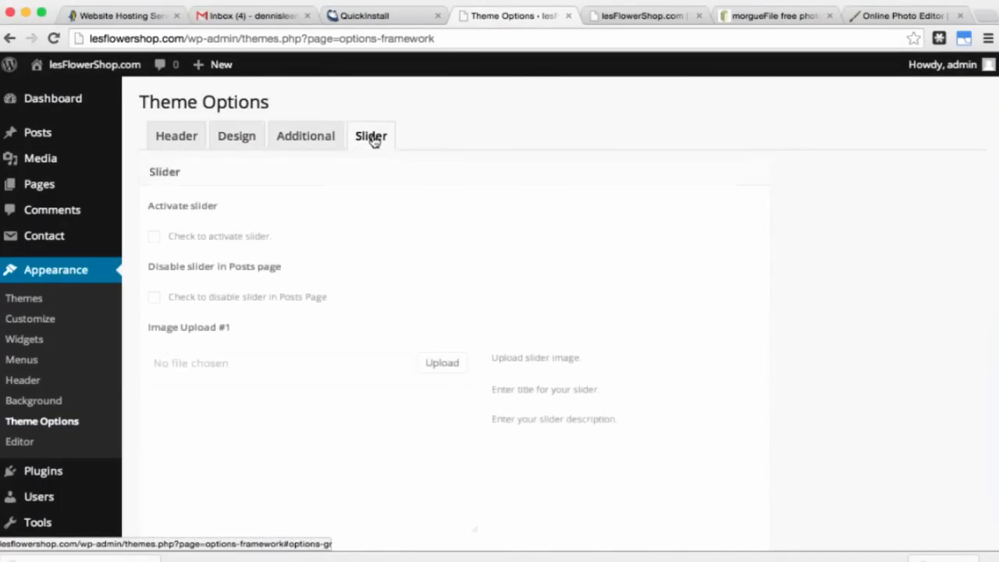
pyautogui.click(154, 241)
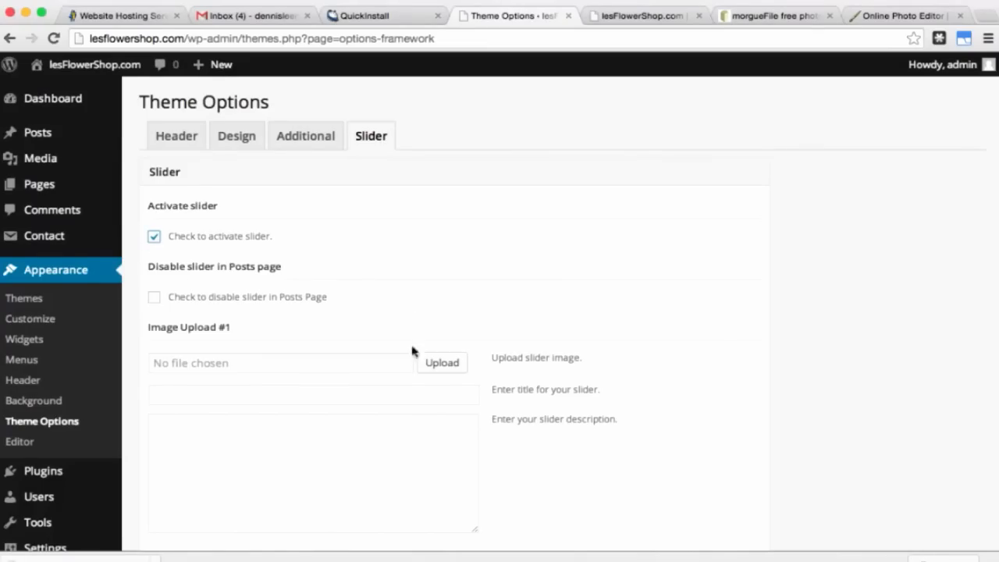
# Step: Upload banner.jpg from the images folder and assign it to Image Upload #1
pyautogui.click(442, 364)
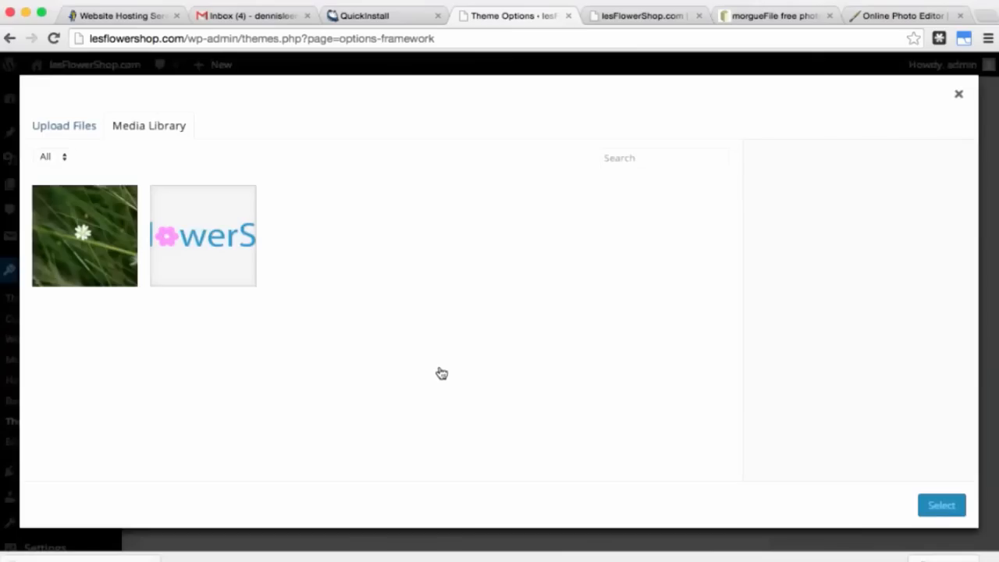
pyautogui.click(77, 133)
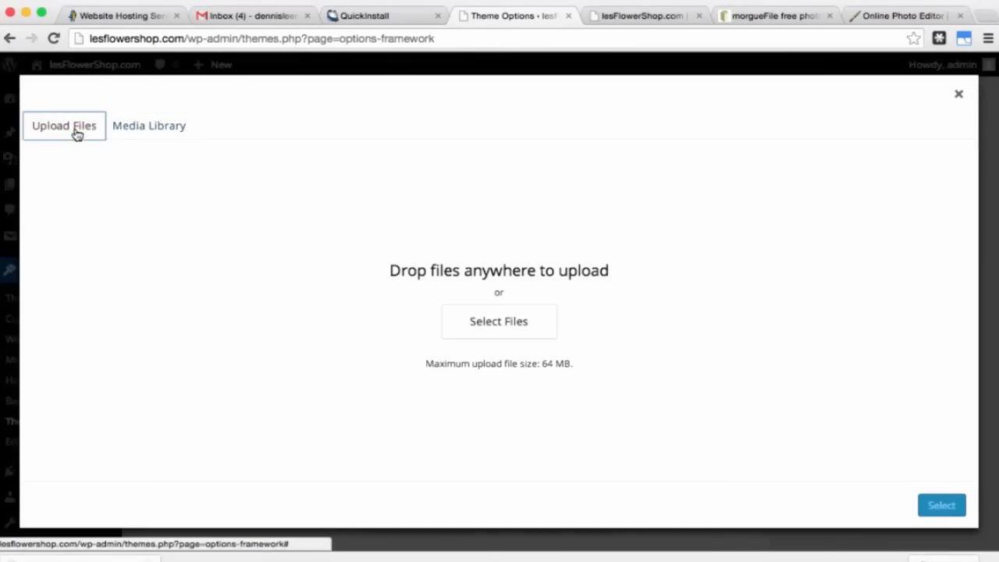
pyautogui.click(486, 324)
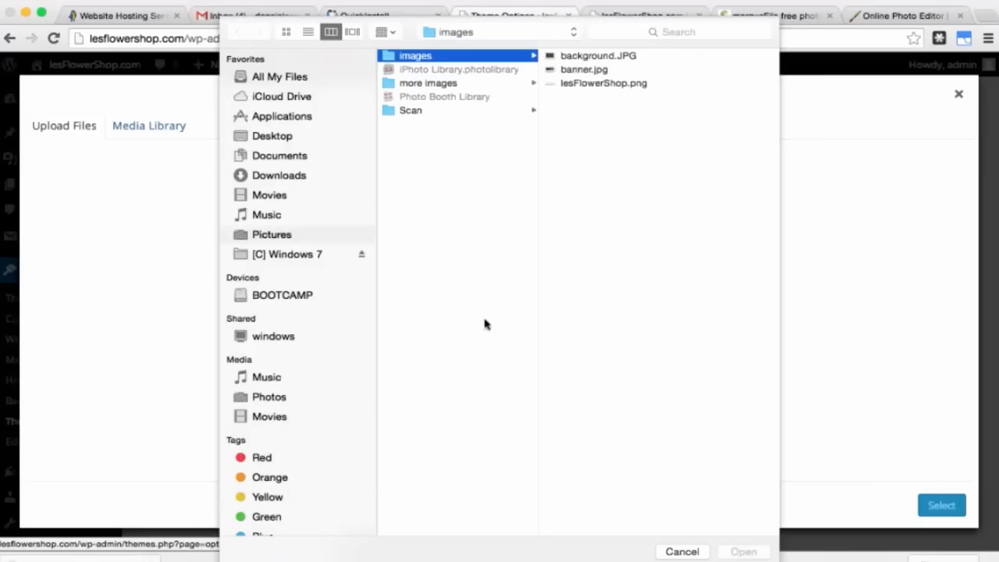
pyautogui.click(587, 70)
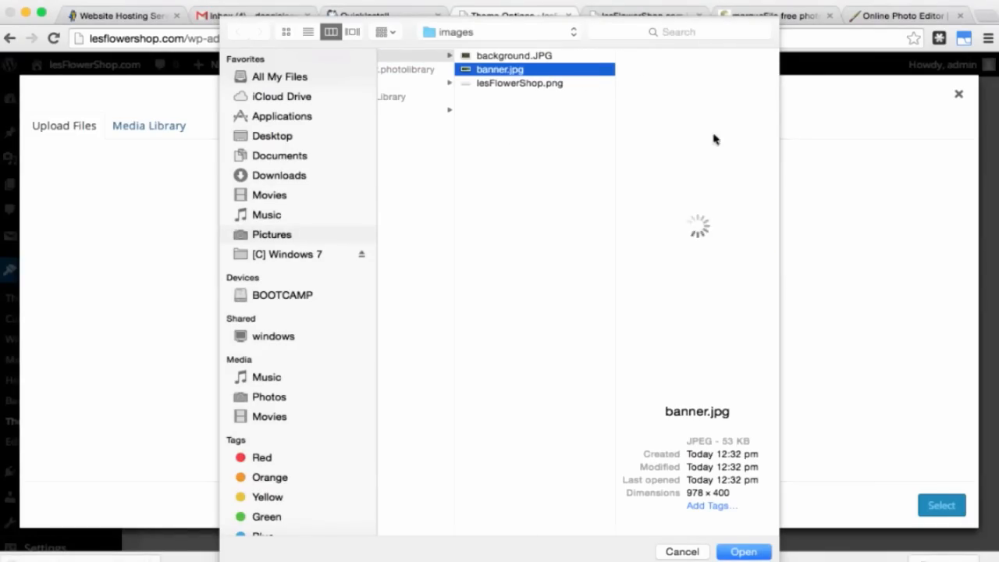
pyautogui.click(753, 552)
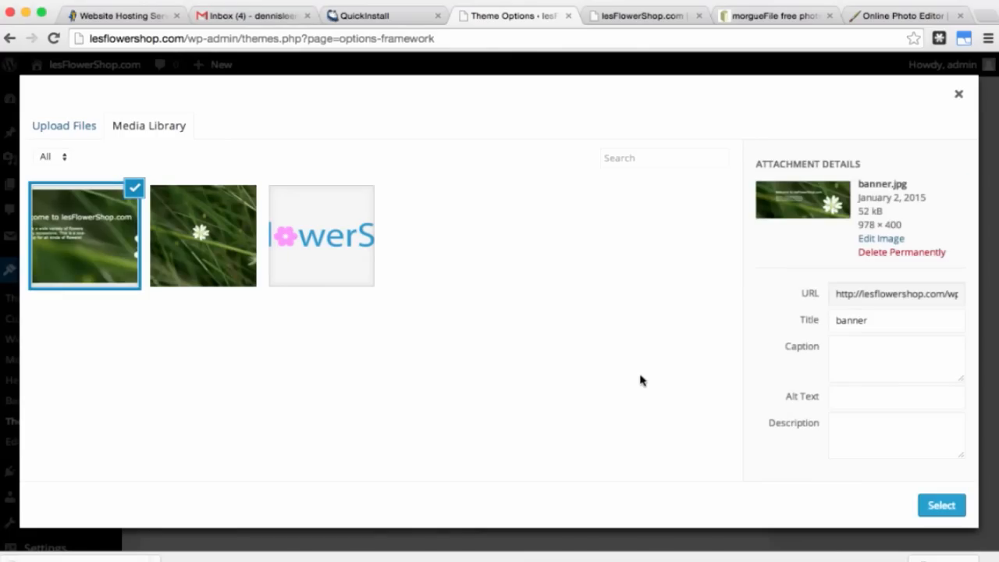
pyautogui.click(926, 509)
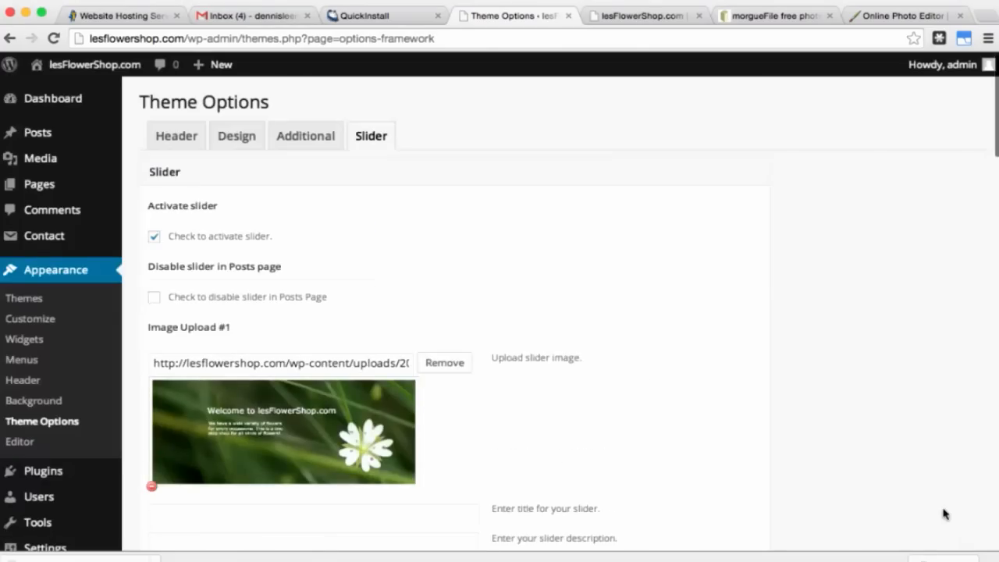
# Step: Clear the 'Read more' button text from the first slide
pyautogui.scroll(-3, 578, 420)
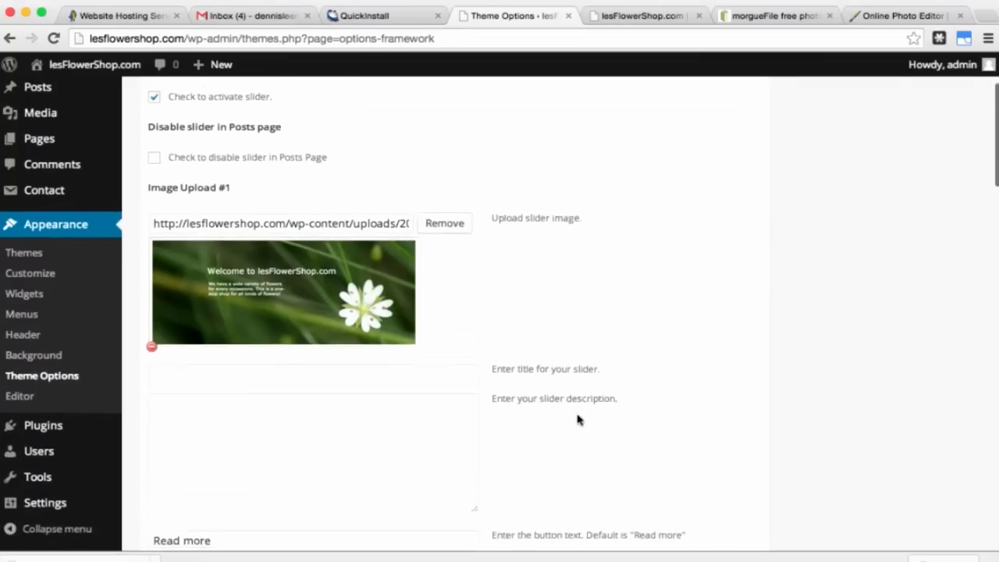
pyautogui.scroll(-3, 577, 420)
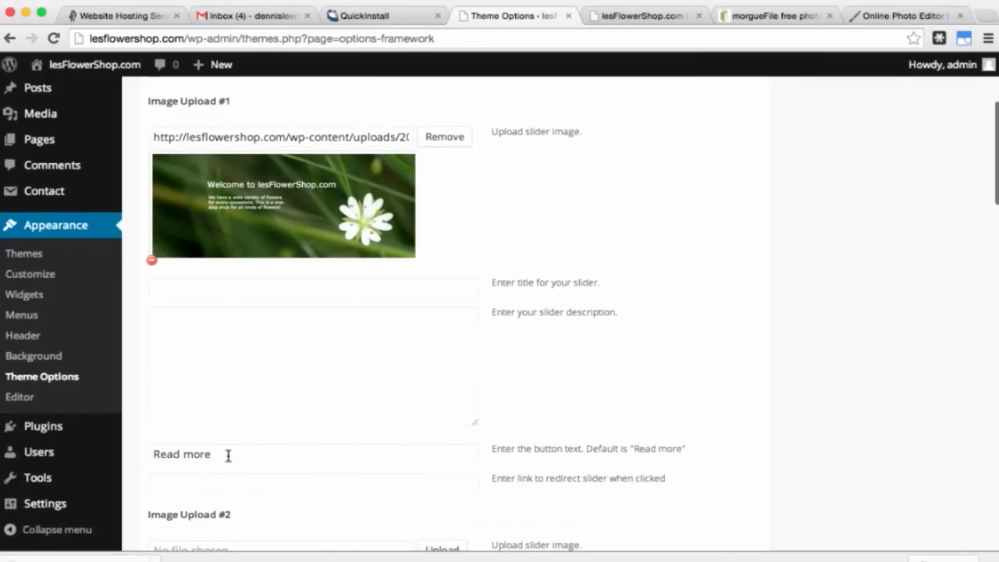
pyautogui.moveTo(228, 455); pyautogui.dragTo(138, 458)
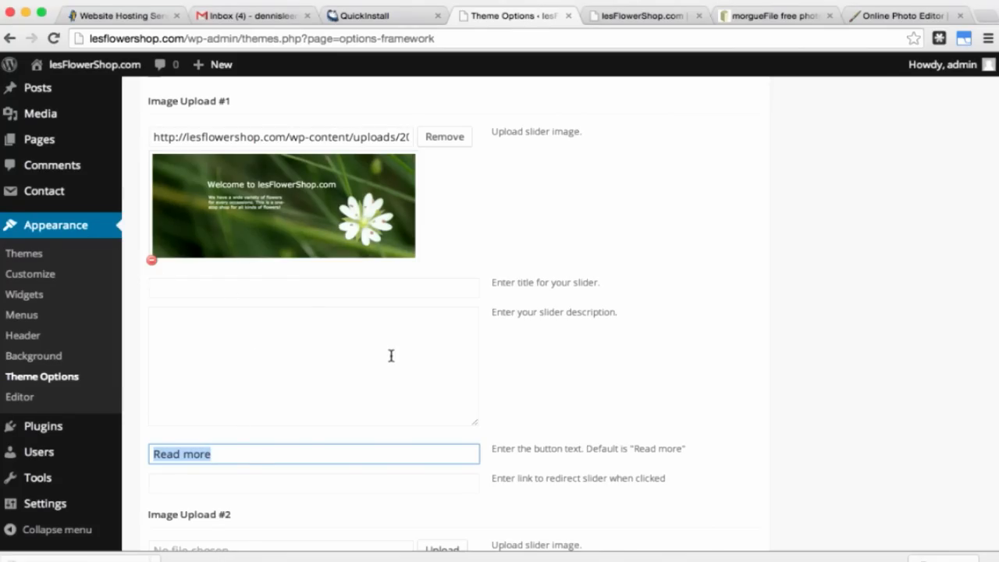
pyautogui.click(250, 452)
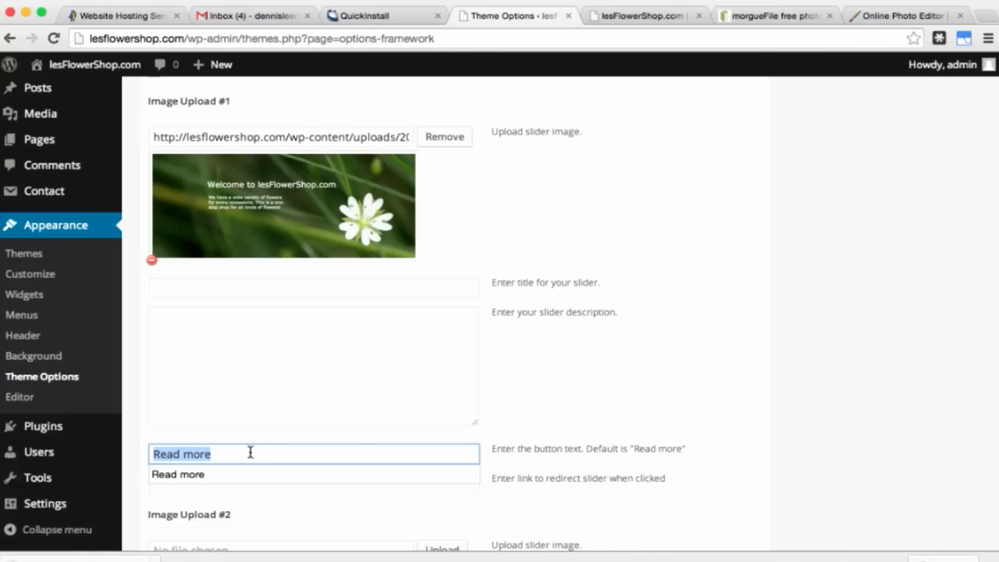
pyautogui.click(251, 453)
pyautogui.press('BackSpace')
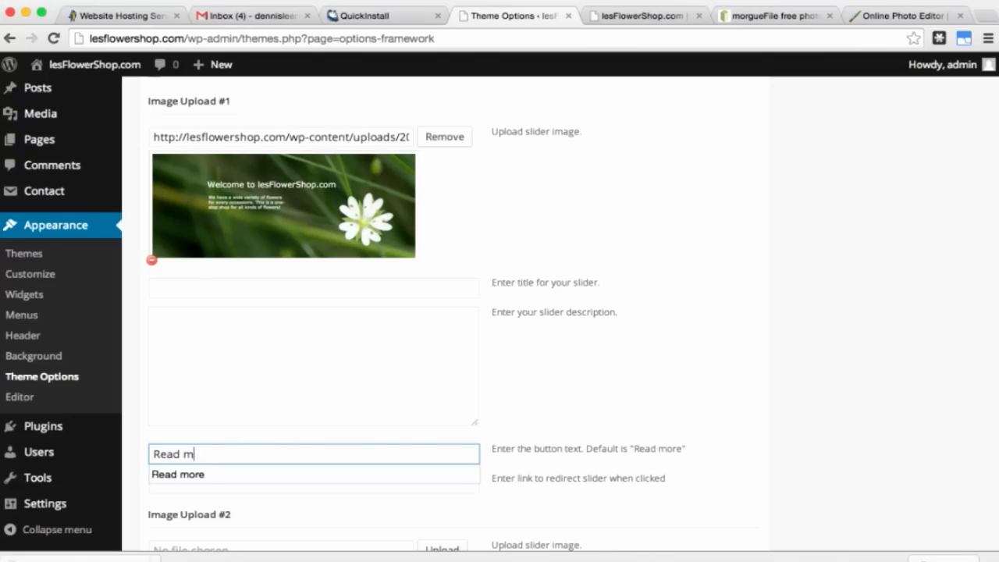
pyautogui.press('BackSpace')
pyautogui.press('BackSpace')
pyautogui.press('BackSpace')
pyautogui.press('BackSpace')
pyautogui.press('BackSpace')
pyautogui.press('BackSpace')
# Step: Save the slider theme options and switch to the live lesFlowerShop.com site
pyautogui.scroll(-10, 497, 471)
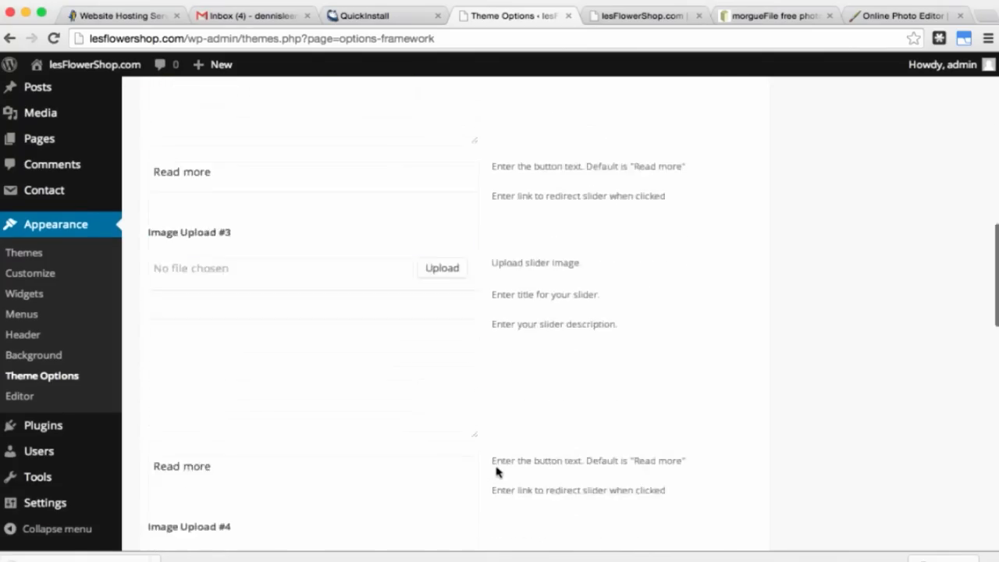
pyautogui.scroll(-15, 497, 471)
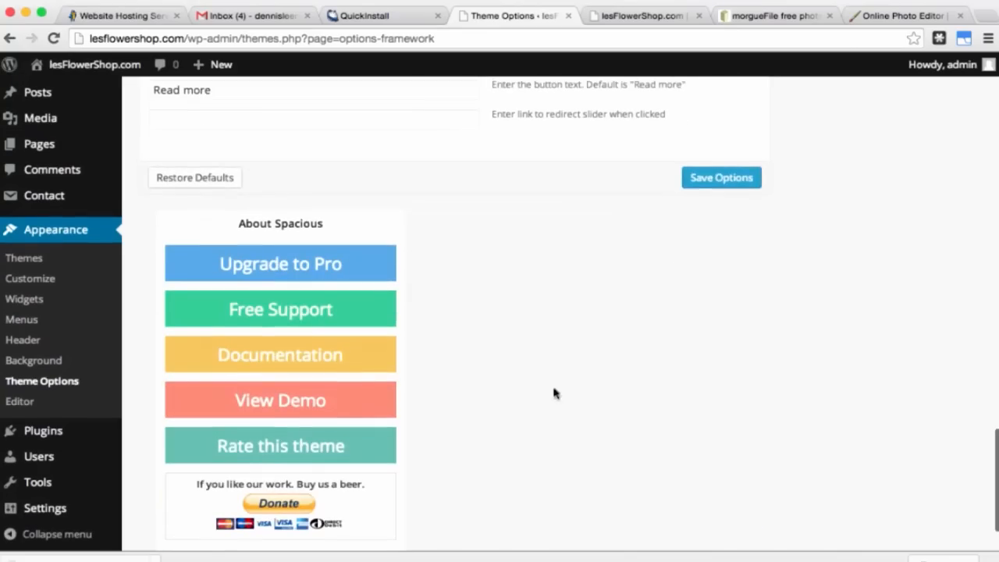
pyautogui.click(715, 186)
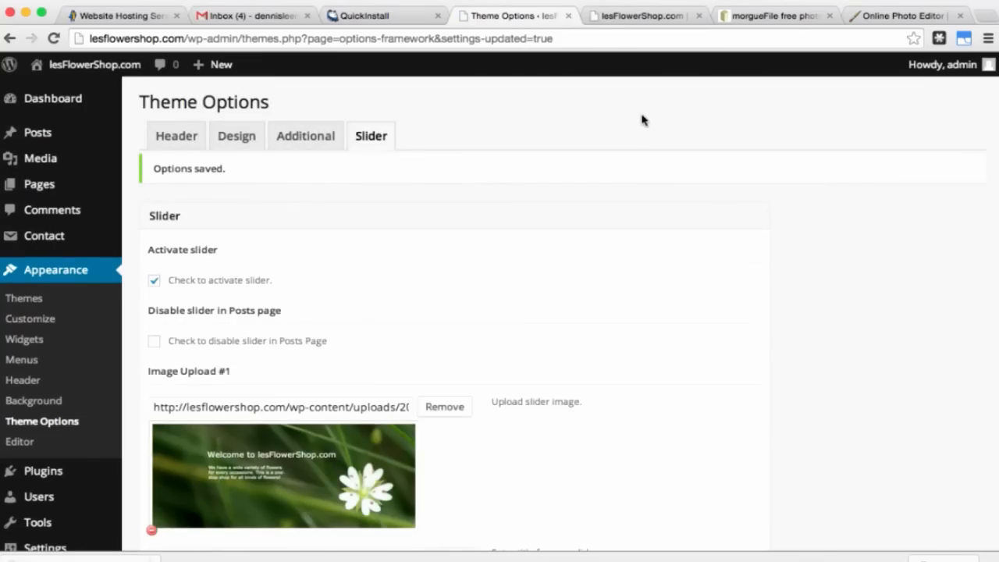
pyautogui.click(627, 17)
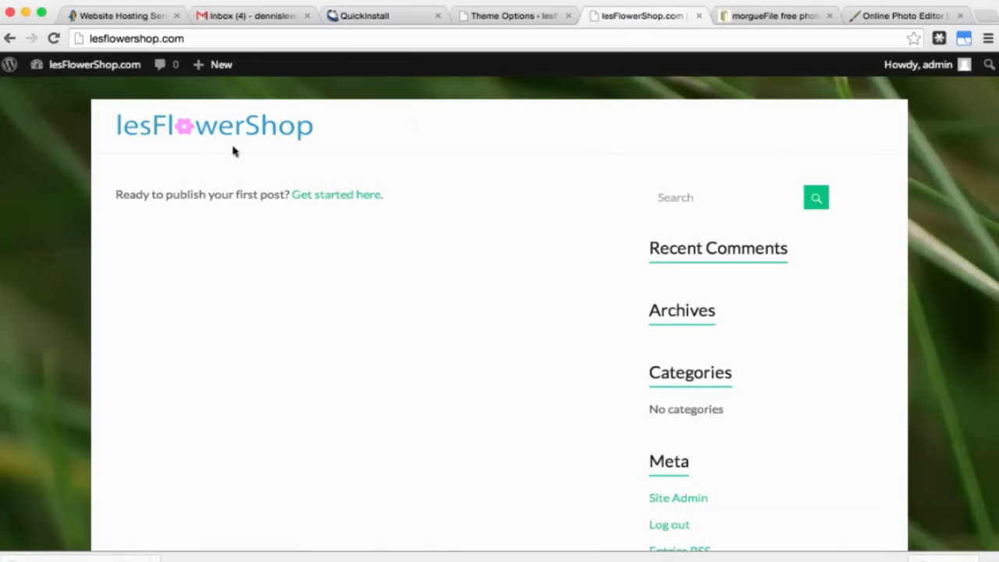
# Step: Reload the site to see the welcome banner slider, then start a new blank page
pyautogui.click(54, 39)
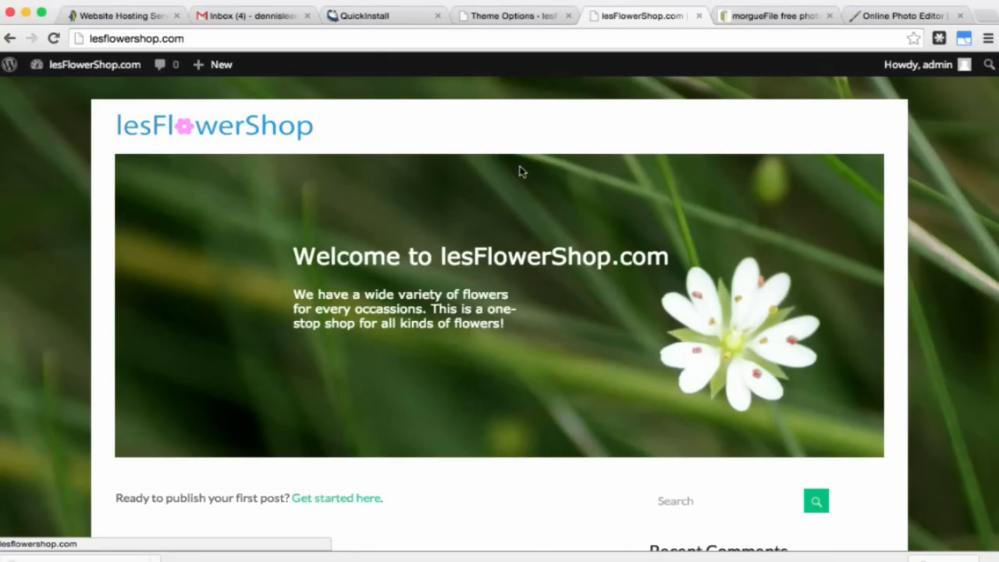
pyautogui.click(506, 15)
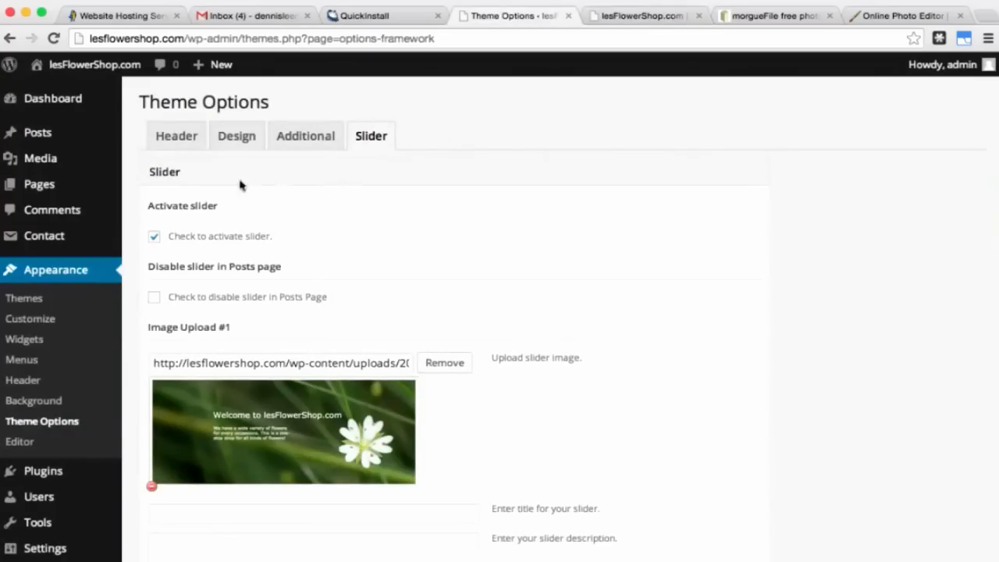
pyautogui.moveTo(58, 190)
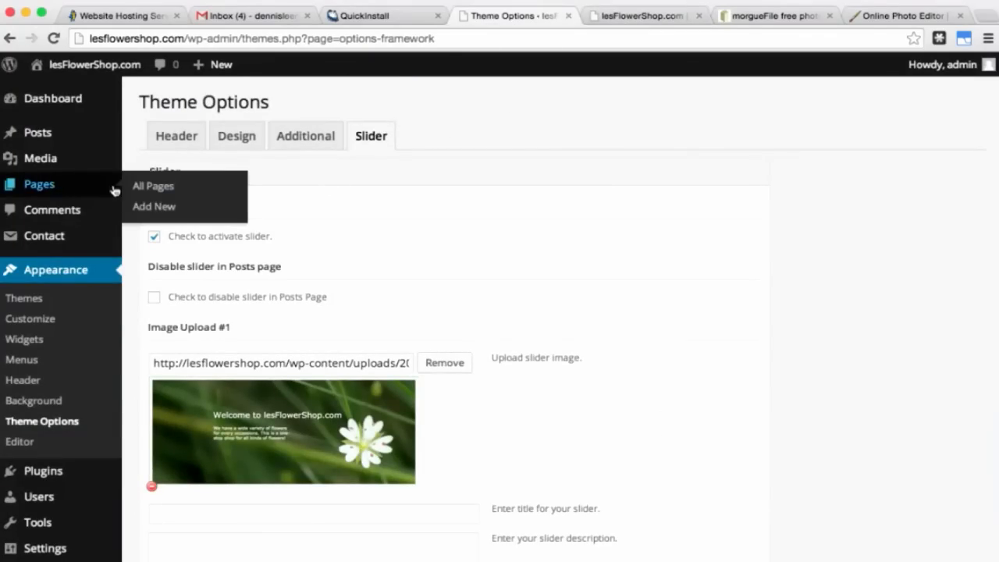
pyautogui.click(171, 210)
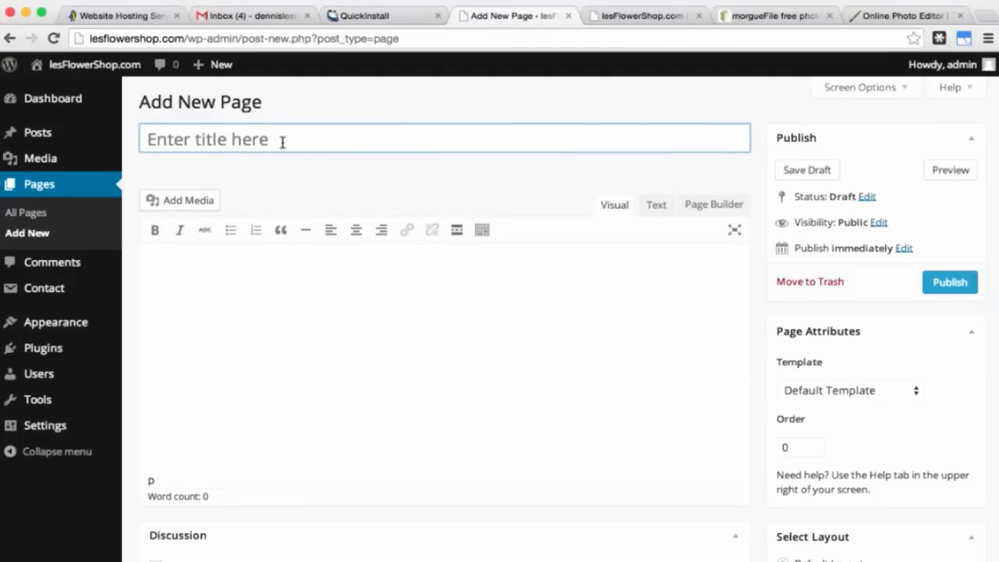
# Step: Title the page 'About Us' and paste two Lorem ipsum paragraphs into its body
pyautogui.write('About')
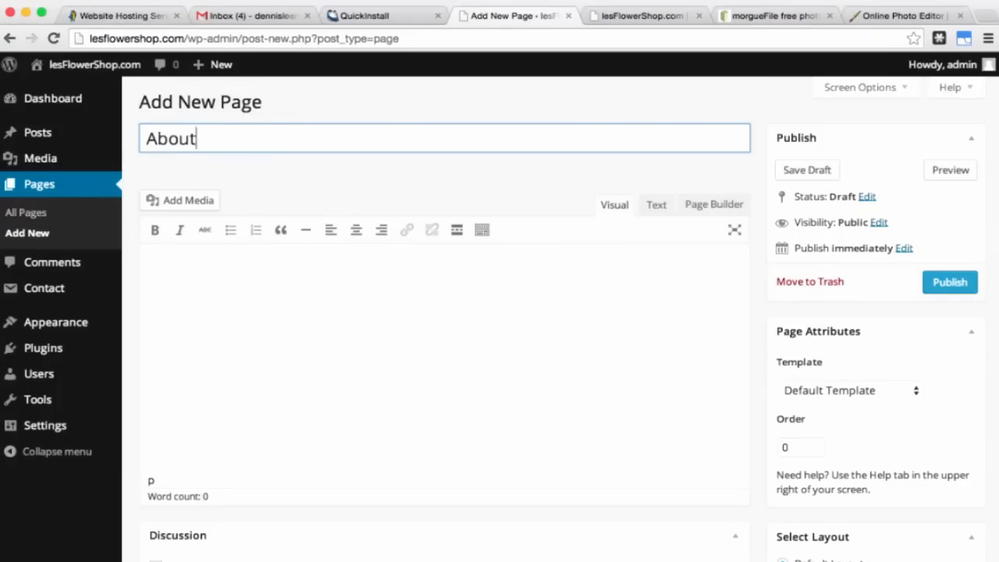
pyautogui.write(' Us')
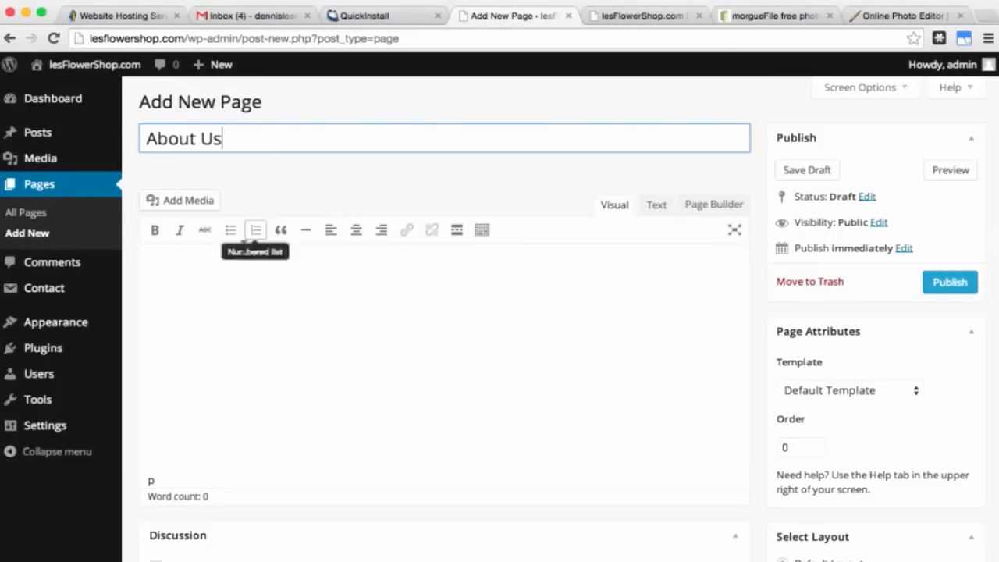
pyautogui.click(240, 298)
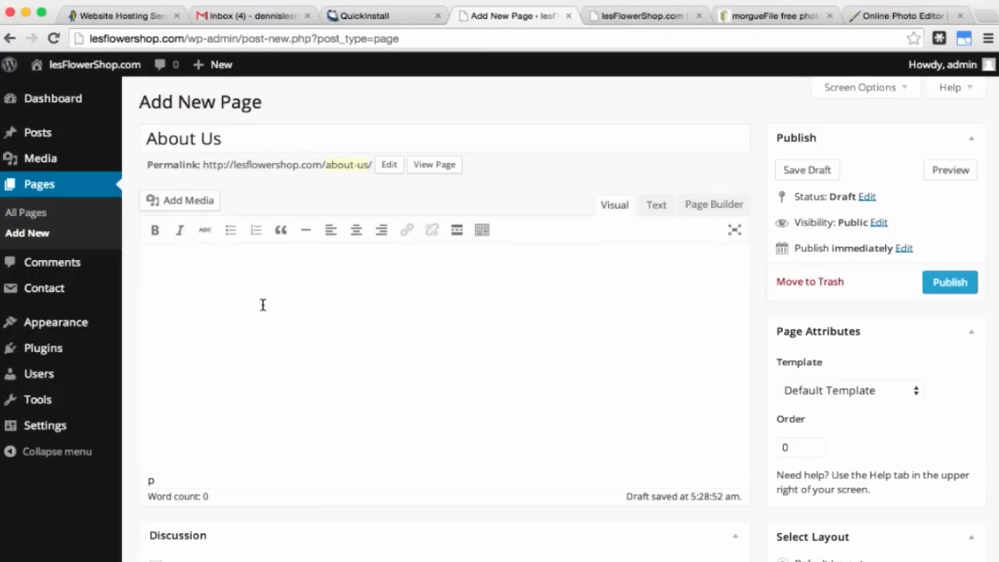
pyautogui.press('super+v')
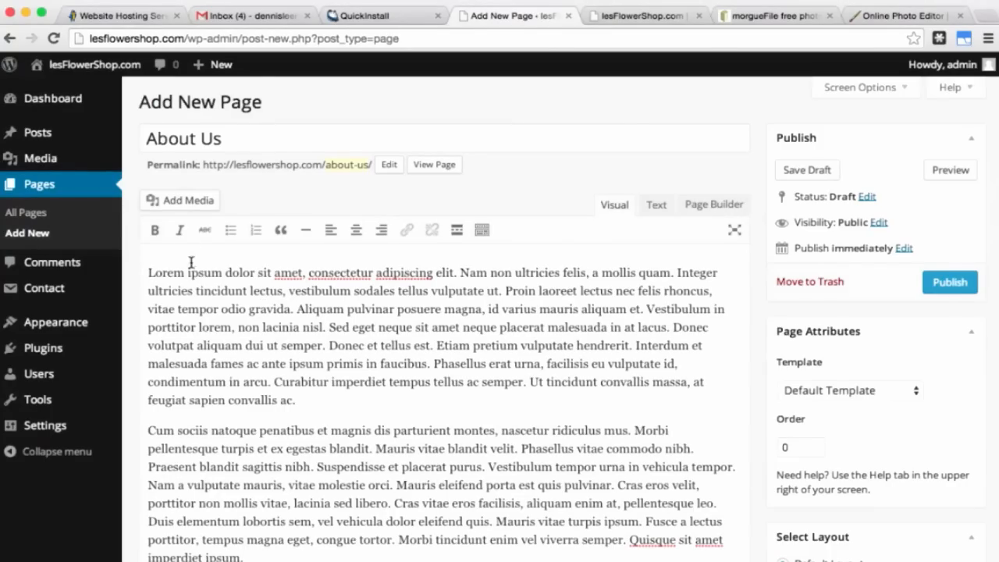
# Step: Upload about.jpg, insert it at the top of the About Us text, and align it left
pyautogui.click(186, 201)
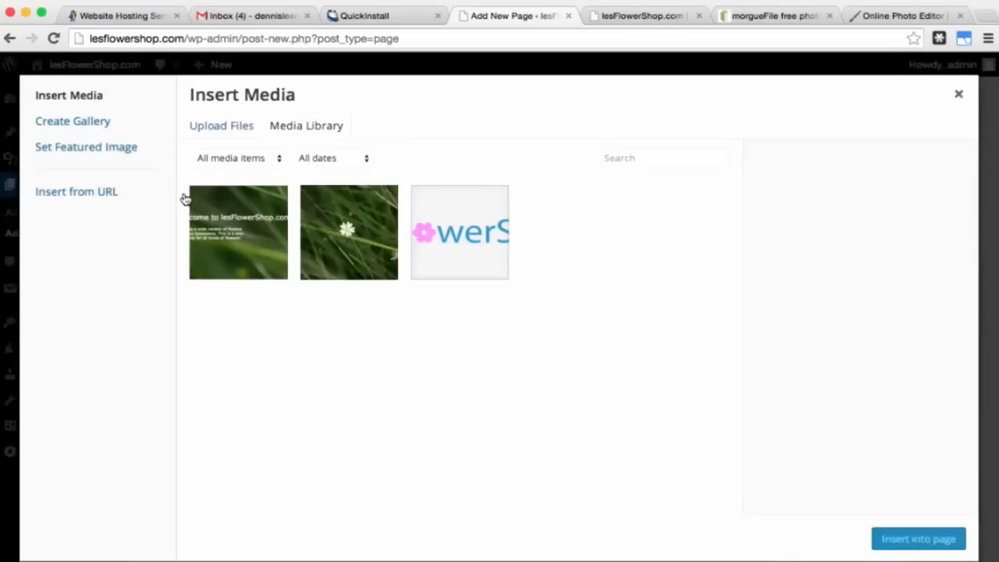
pyautogui.click(217, 128)
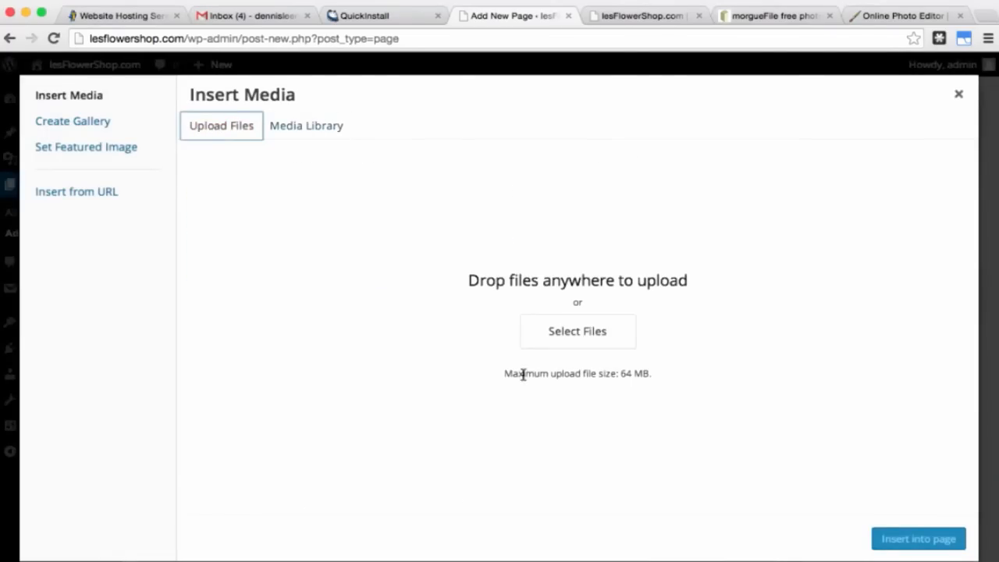
pyautogui.click(578, 332)
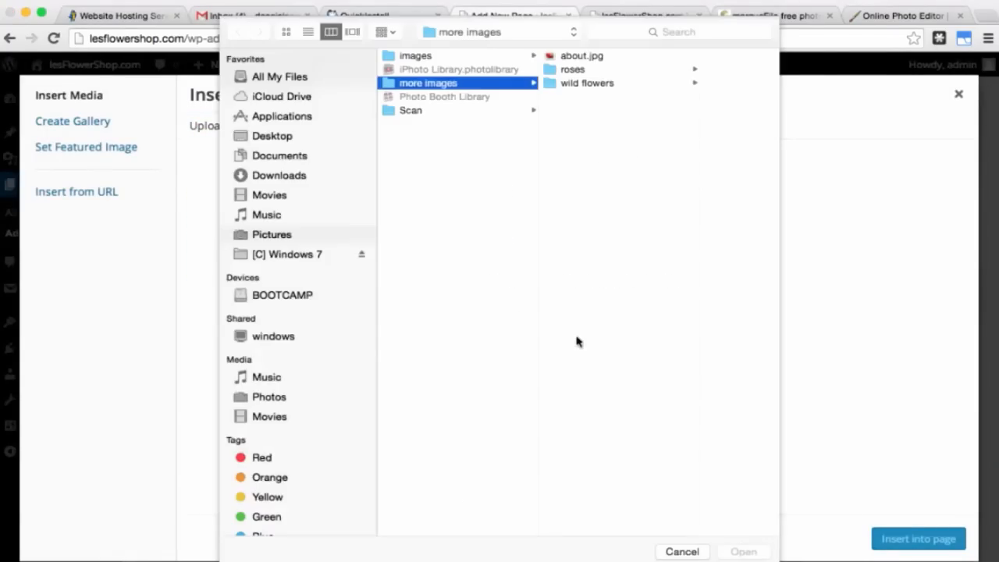
pyautogui.click(579, 60)
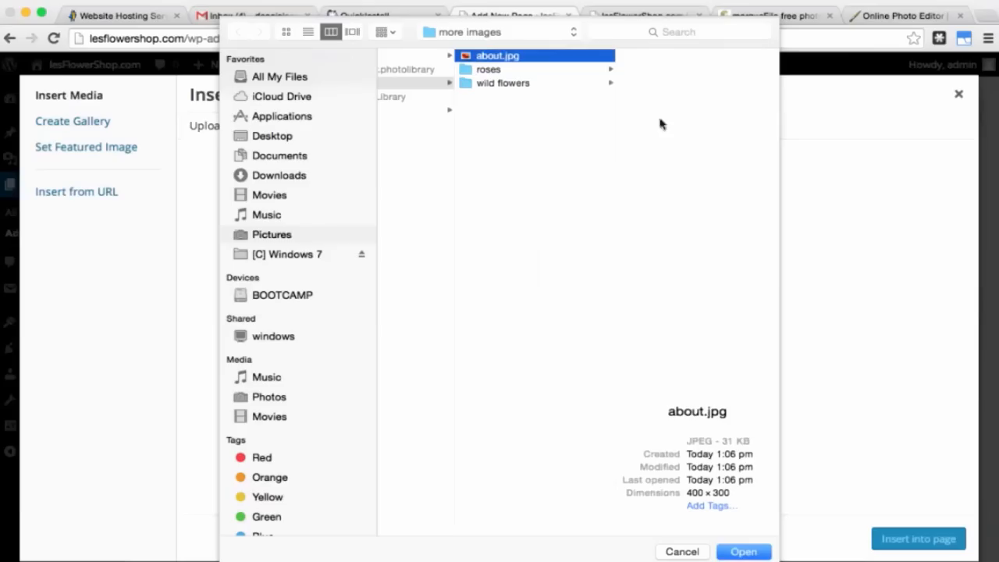
pyautogui.click(760, 554)
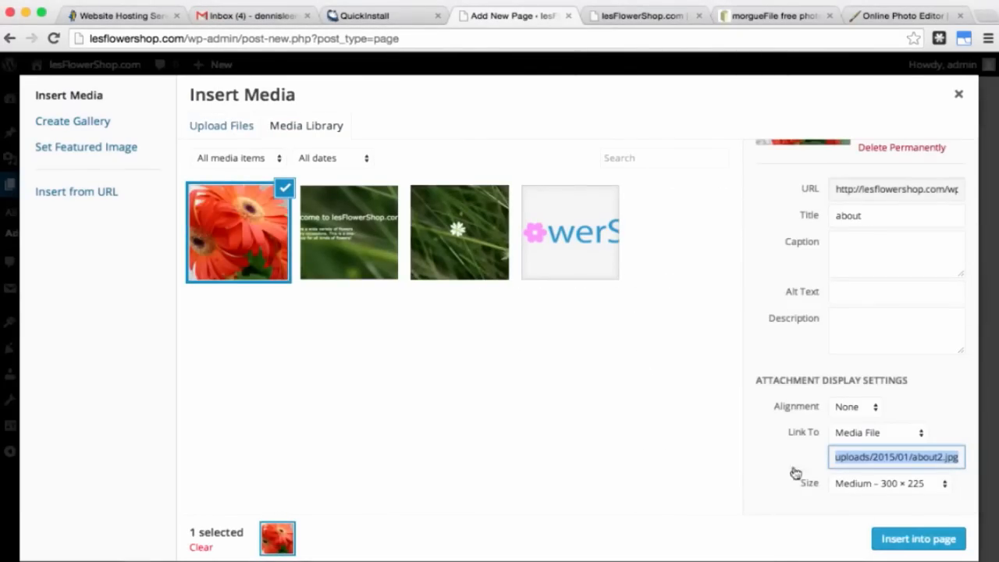
pyautogui.click(907, 539)
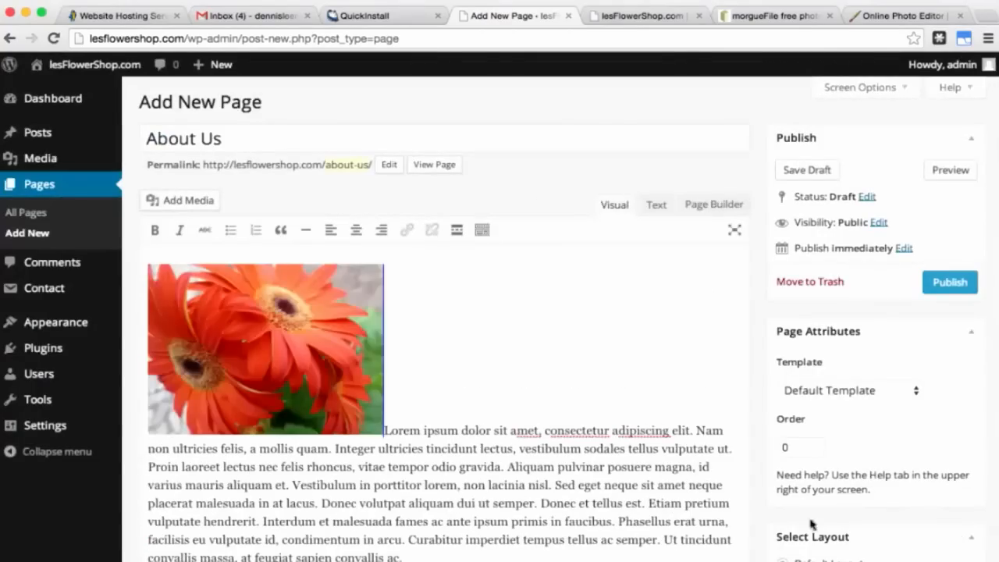
pyautogui.click(312, 348)
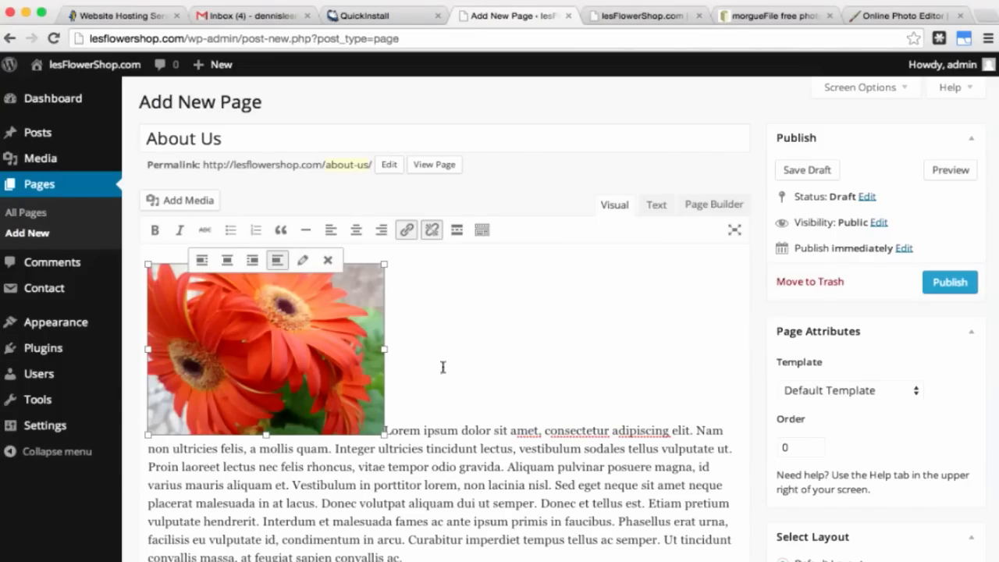
pyautogui.click(202, 262)
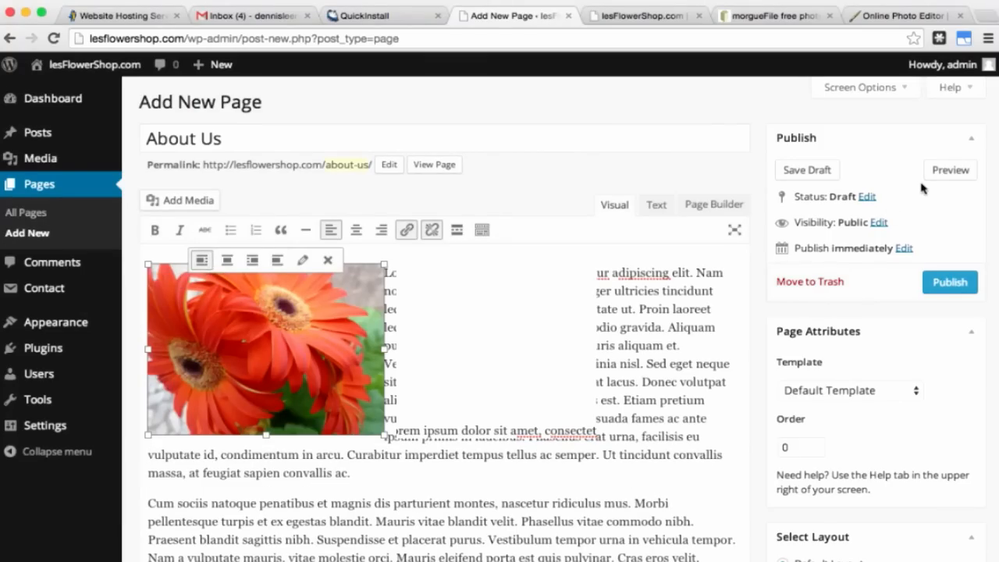
# Step: Preview the About Us page and scroll down to its comment form
pyautogui.click(942, 172)
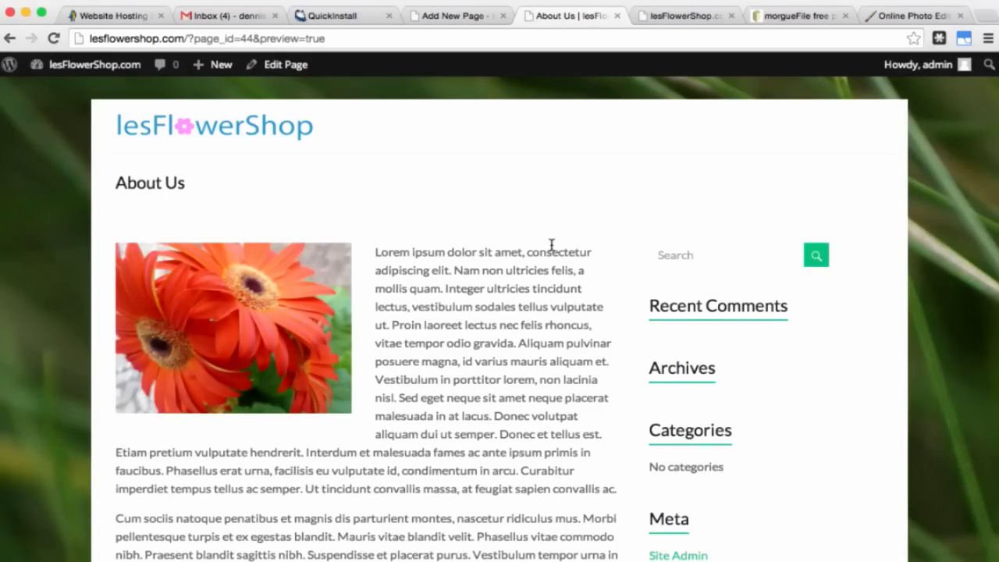
pyautogui.scroll(-7, 551, 245)
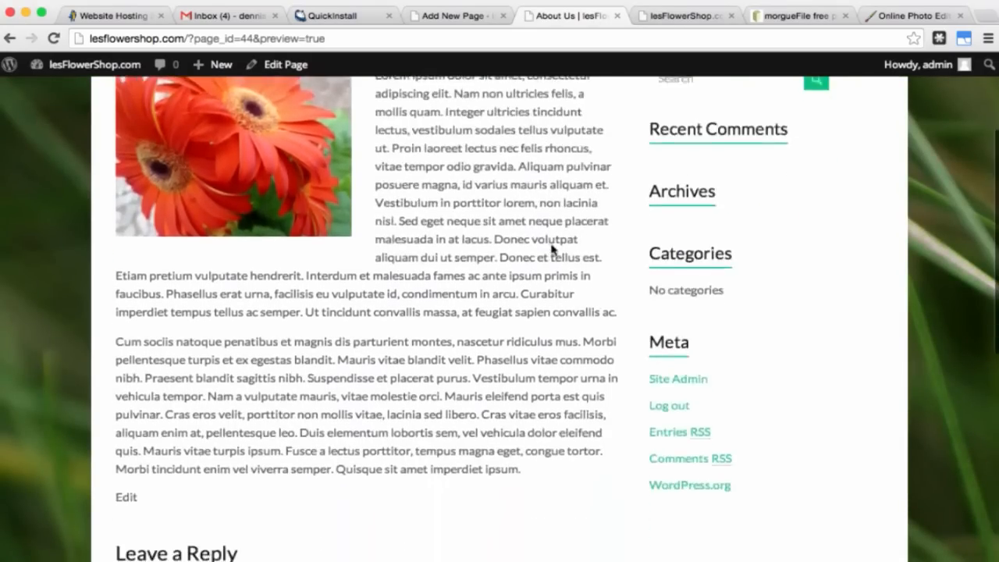
pyautogui.scroll(-6, 551, 245)
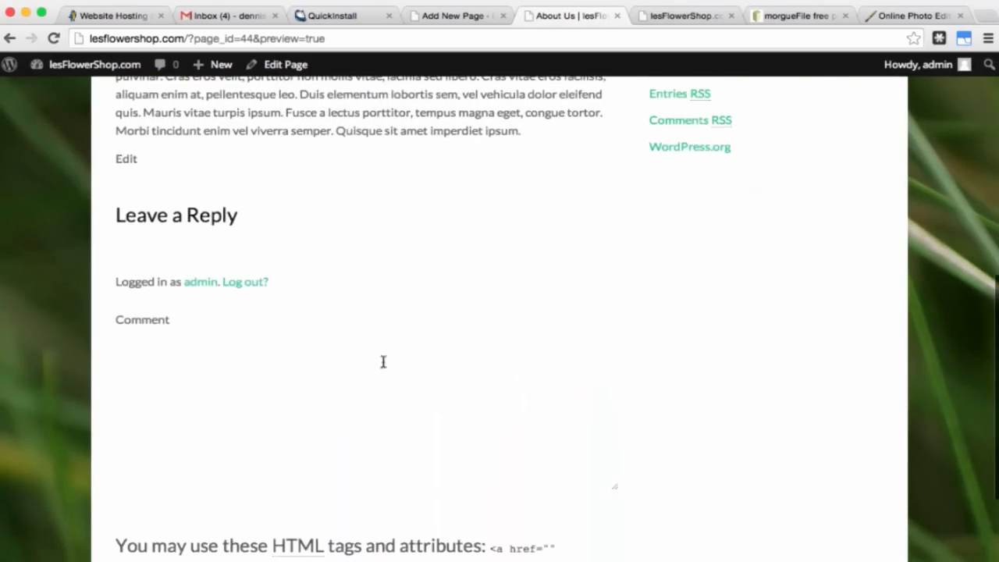
pyautogui.click(248, 384)
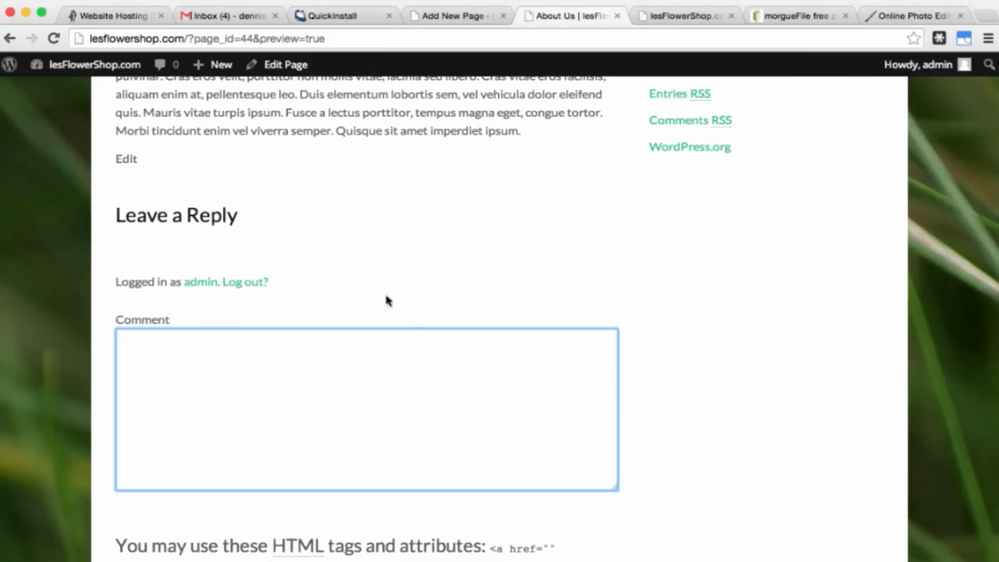
pyautogui.scroll(-3, 399, 292)
pyautogui.scroll(10, 399, 289)
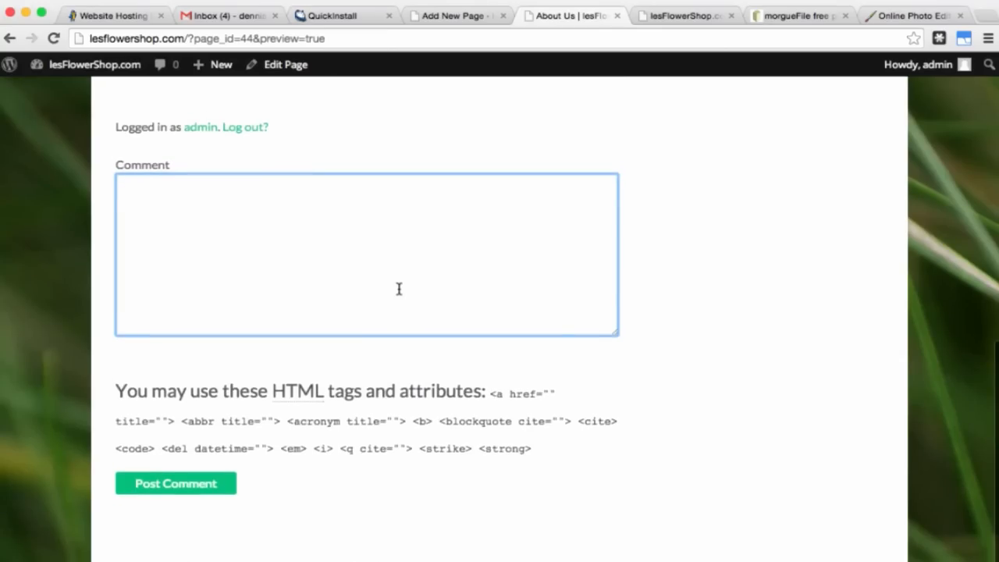
# Step: Back in the editor, uncheck Allow comments in the About Us Discussion settings
pyautogui.click(617, 15)
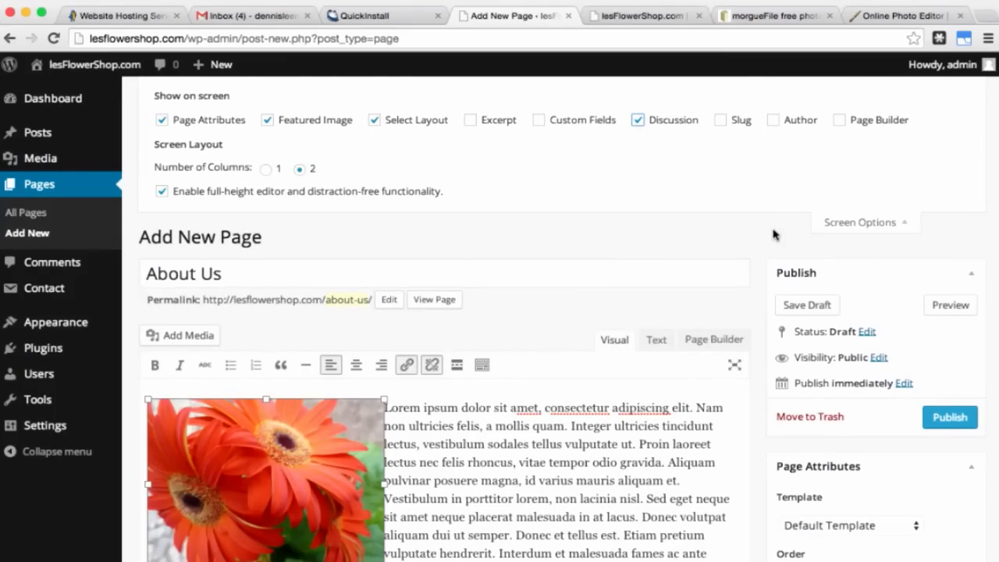
pyautogui.scroll(-10, 775, 235)
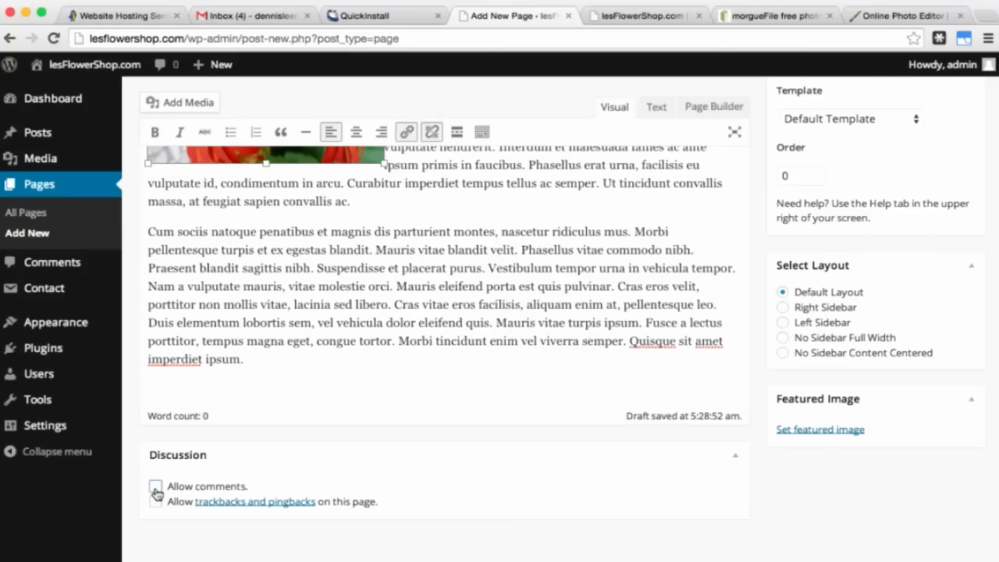
pyautogui.click(156, 488)
pyautogui.scroll(10, 504, 349)
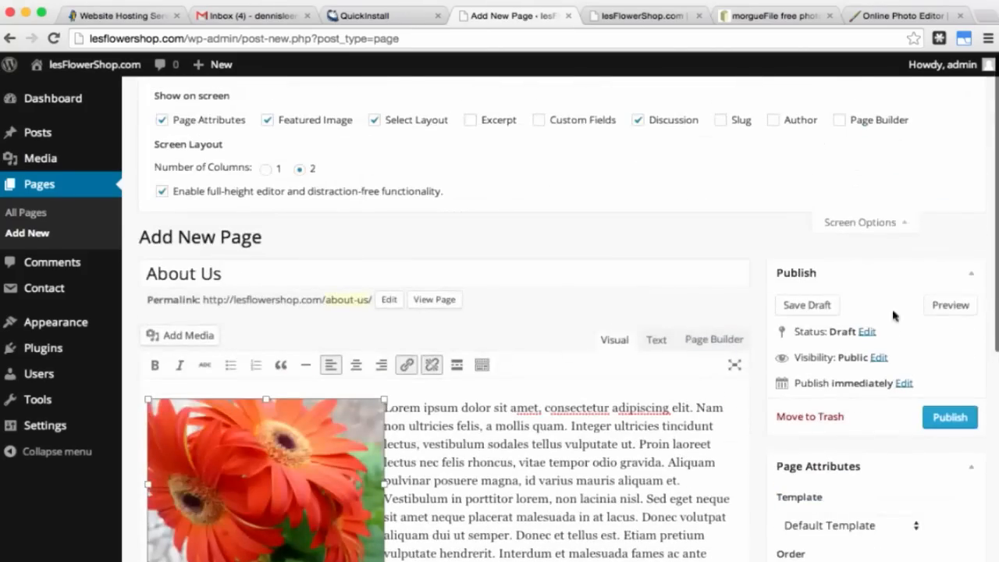
# Step: Re-preview the About Us page to verify the comment form is gone, then close the preview
pyautogui.click(939, 308)
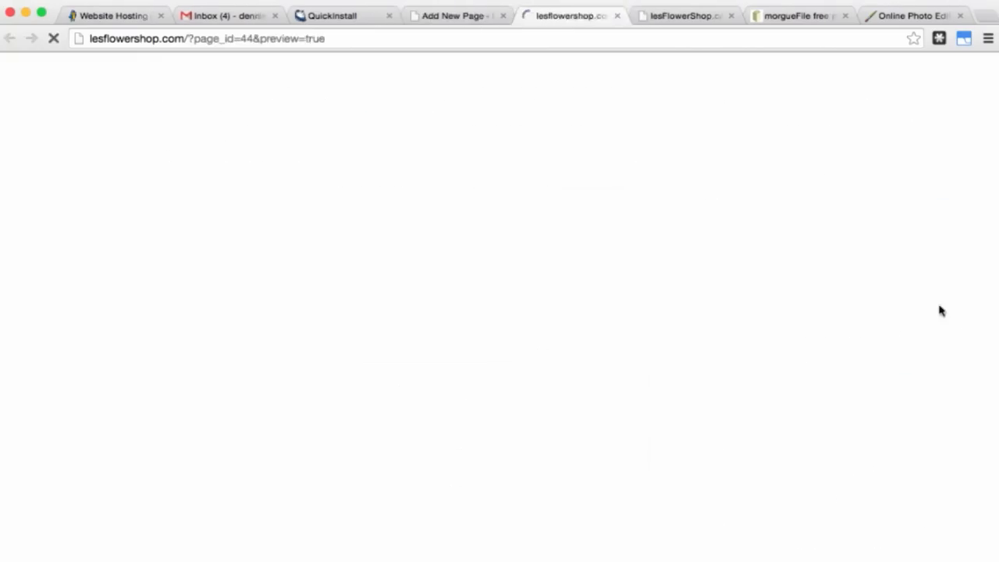
pyautogui.scroll(-5, 537, 336)
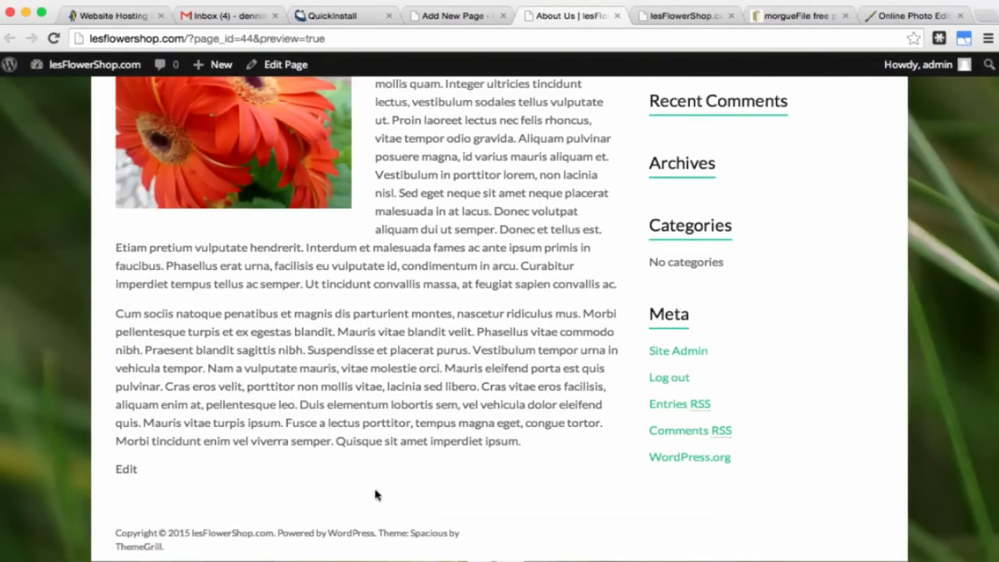
pyautogui.scroll(5, 375, 494)
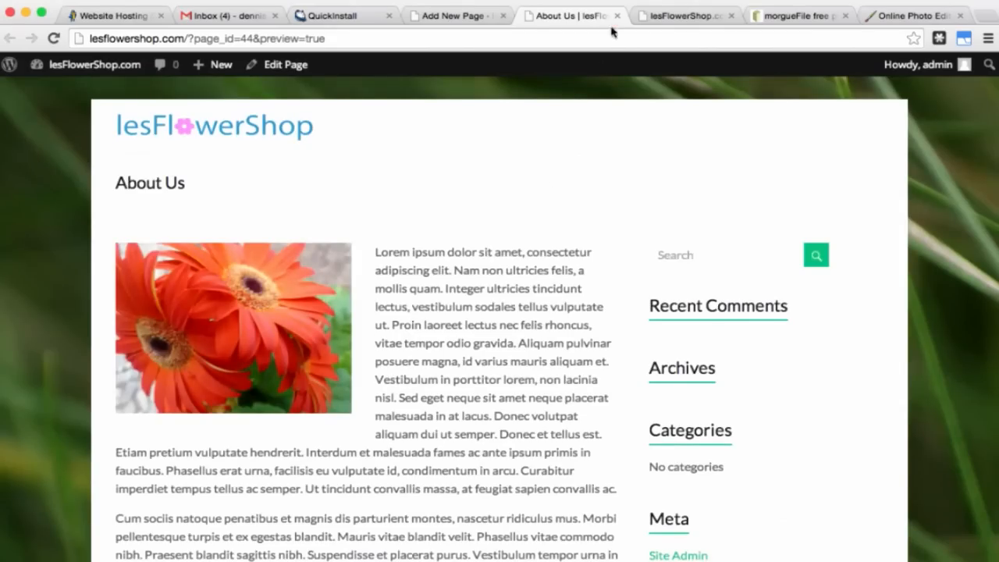
pyautogui.click(616, 17)
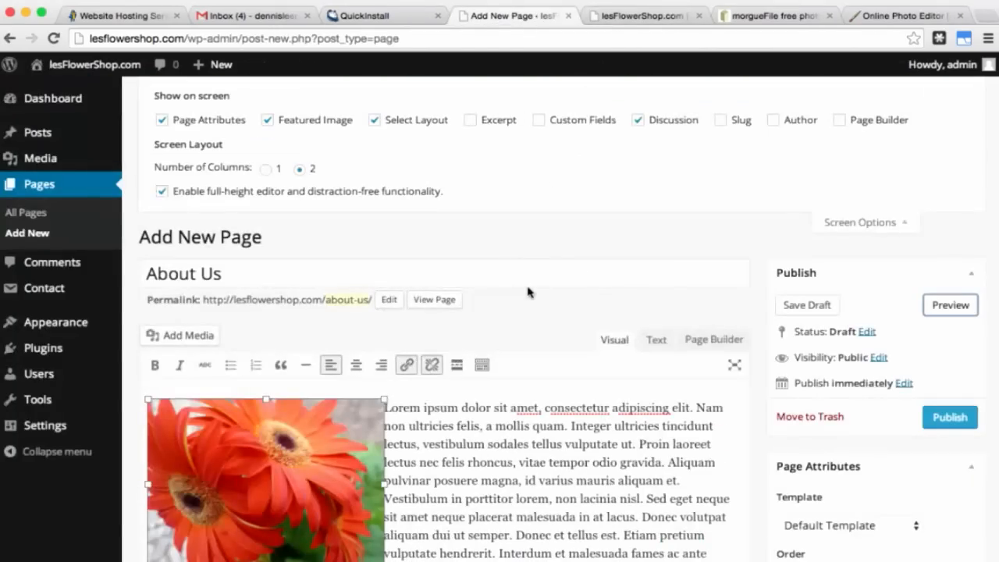
# Step: Publish the About Us page and view it in the All Pages list
pyautogui.click(955, 418)
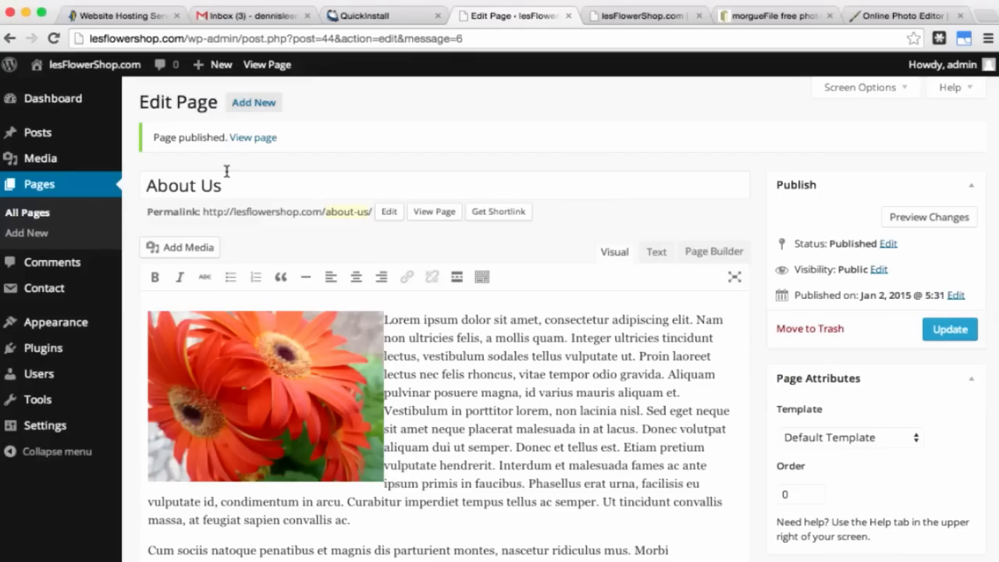
pyautogui.click(41, 186)
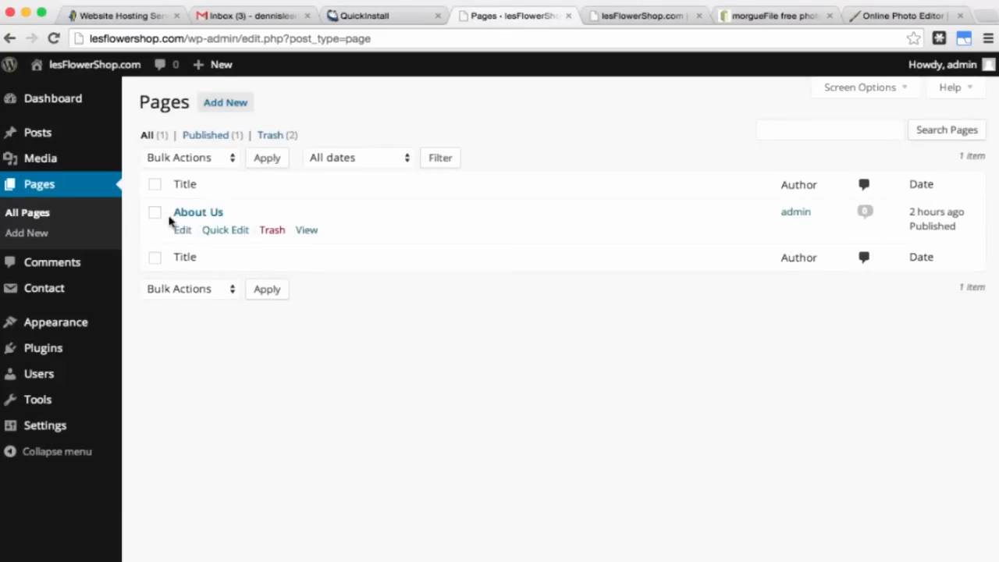
# Step: Create a new page titled 'Roses' and bring up the Insert Media window
pyautogui.click(227, 108)
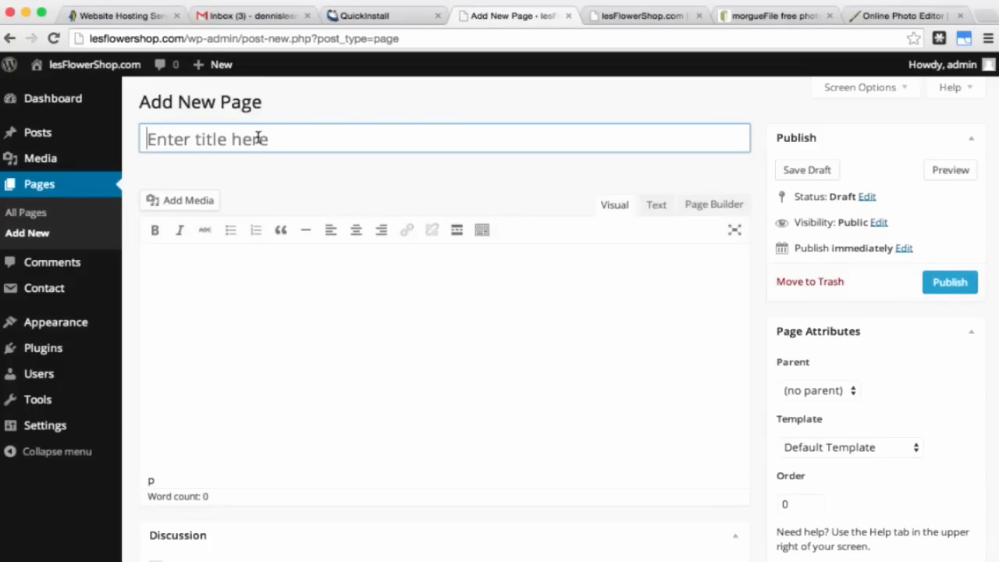
pyautogui.write('Roses')
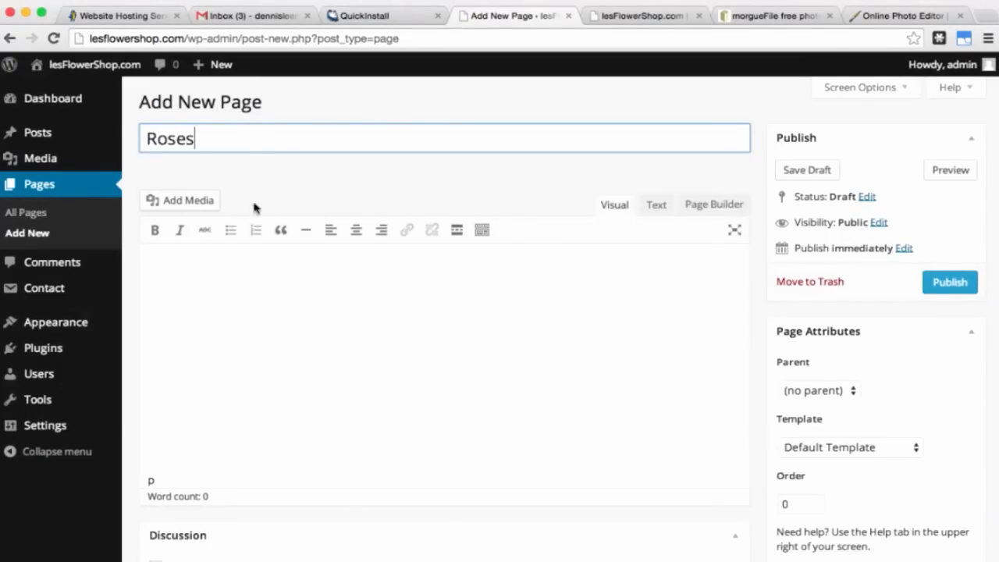
pyautogui.click(242, 284)
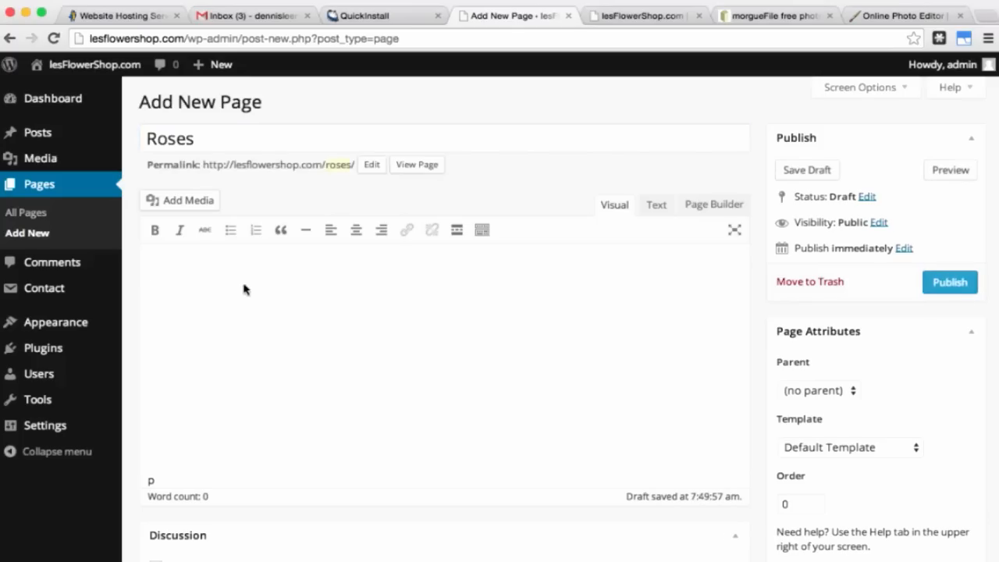
pyautogui.click(188, 201)
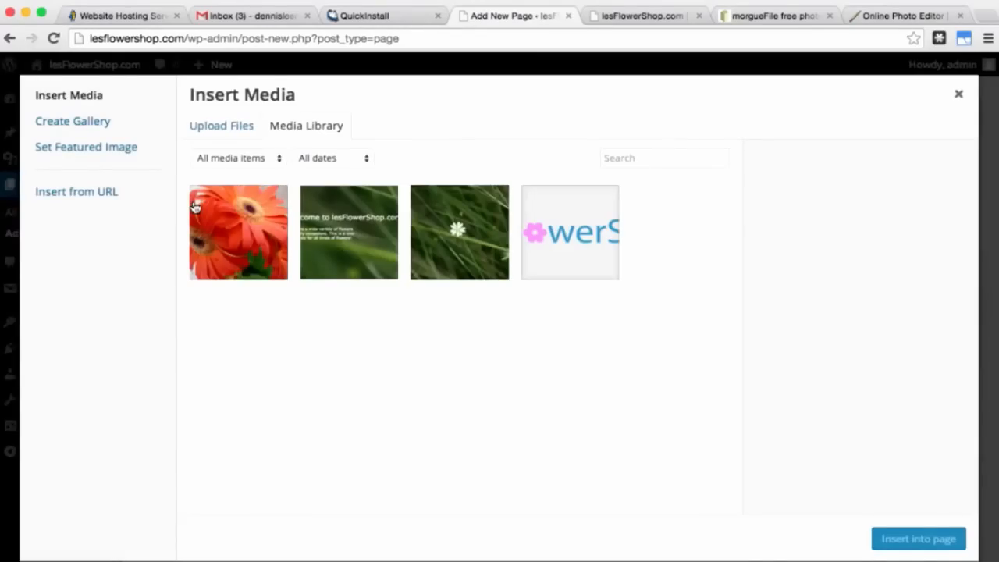
# Step: Upload all eight rose photos, Morning Dew.jpg through Yellow Rose.jpg, for a new gallery
pyautogui.click(83, 129)
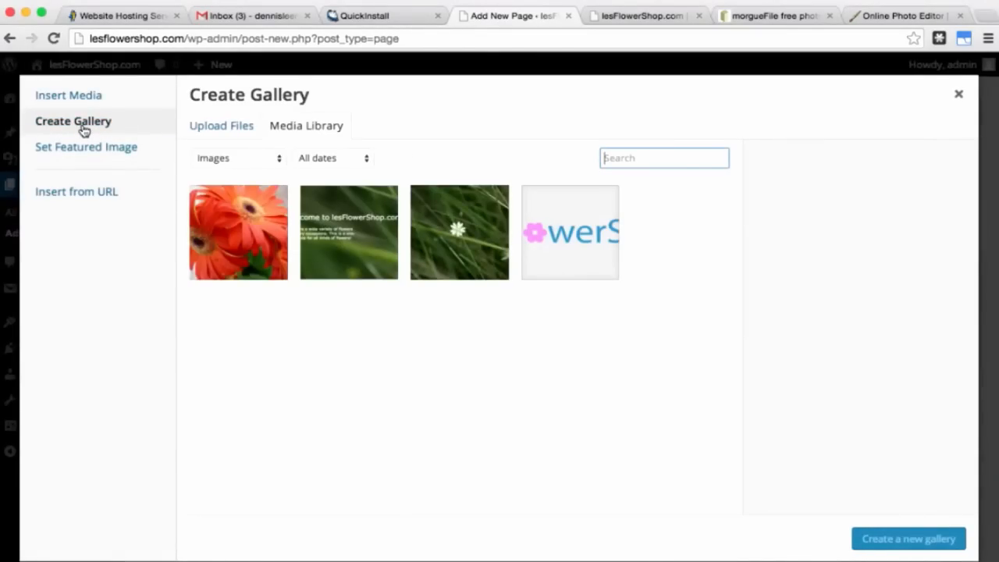
pyautogui.click(220, 128)
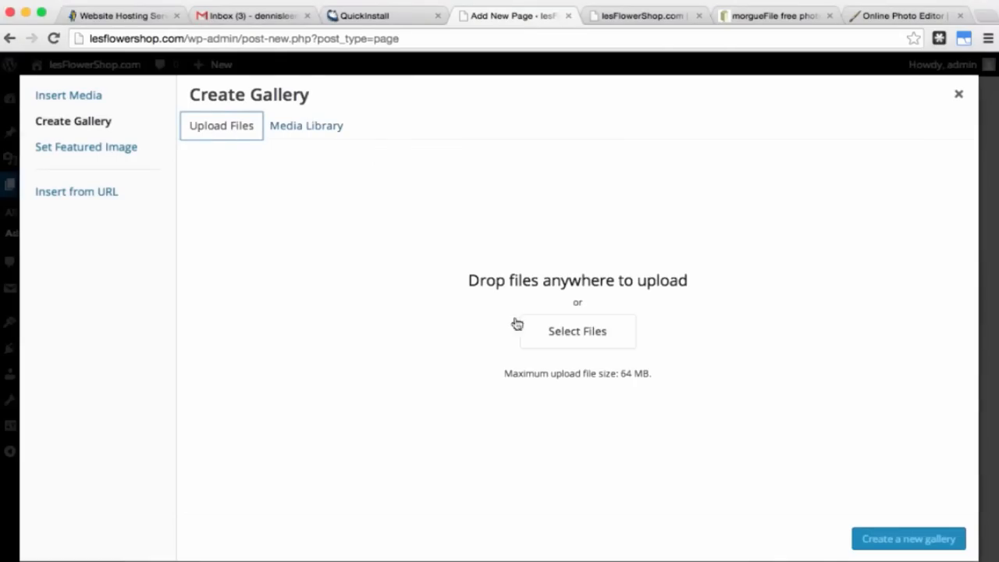
pyautogui.click(587, 337)
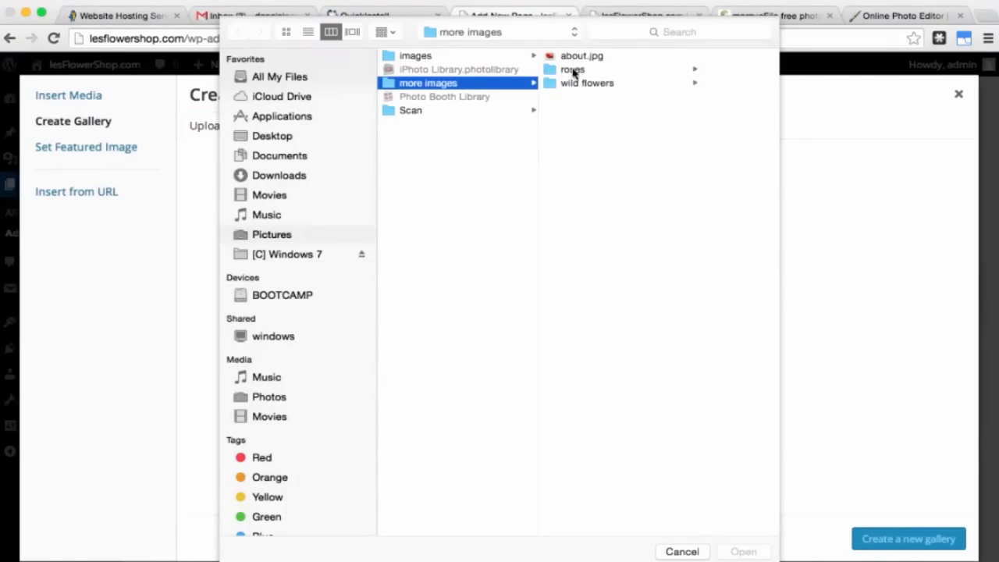
pyautogui.click(574, 71)
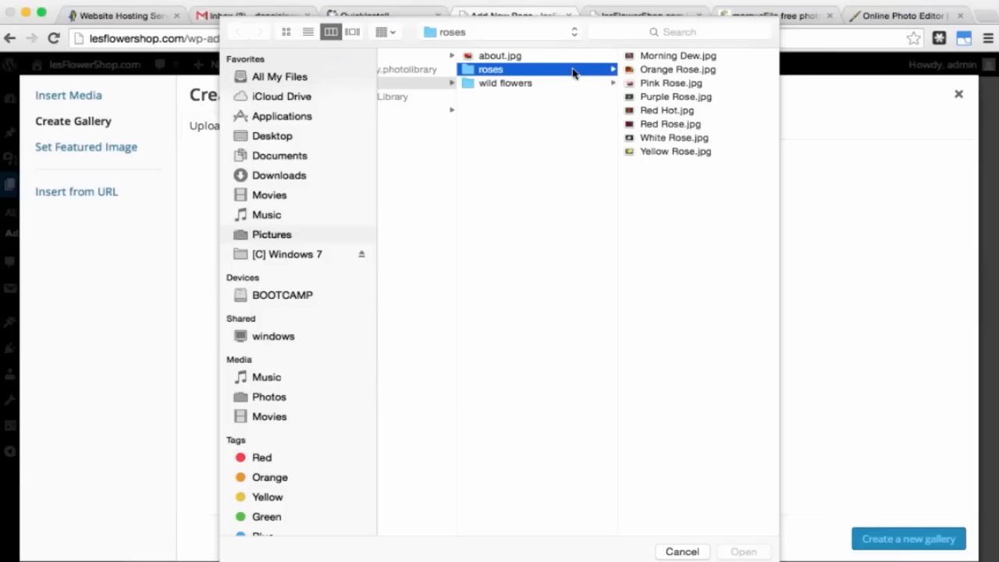
pyautogui.click(672, 60)
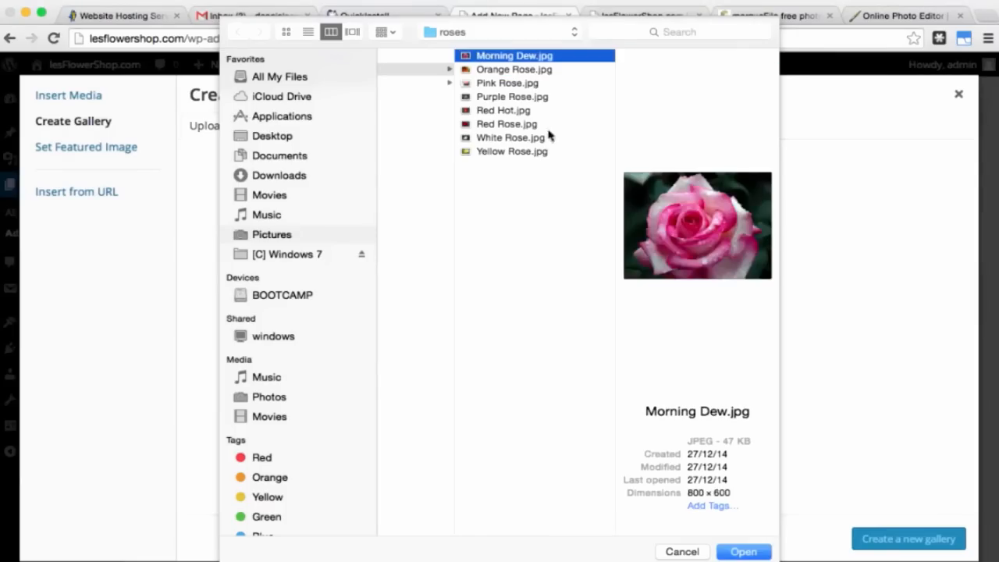
pyautogui.keyDown('shift'); pyautogui.click(529, 153); pyautogui.keyUp('shift')
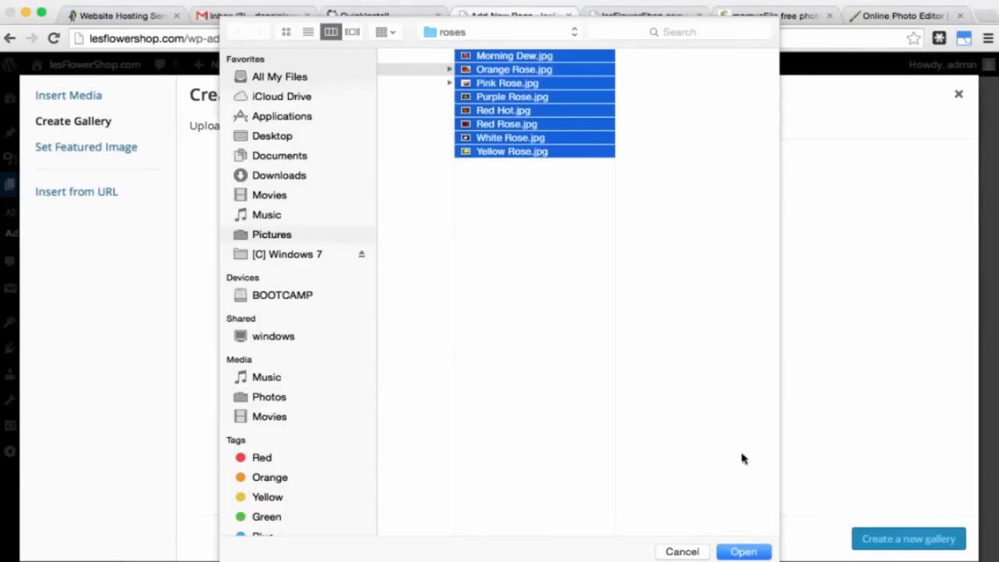
pyautogui.click(743, 552)
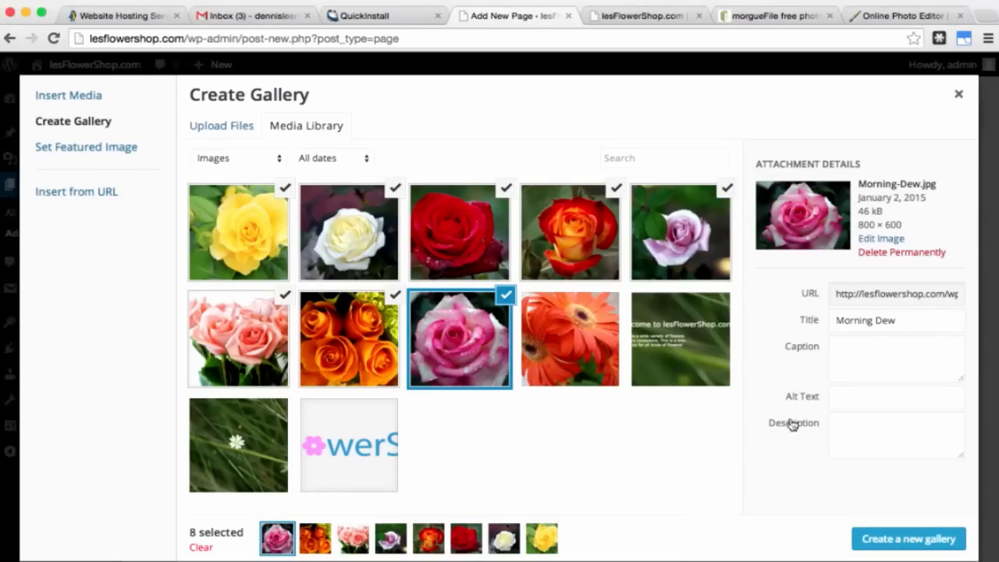
# Step: Create a gallery from the eight rose images, linking each image to its media file
pyautogui.click(903, 541)
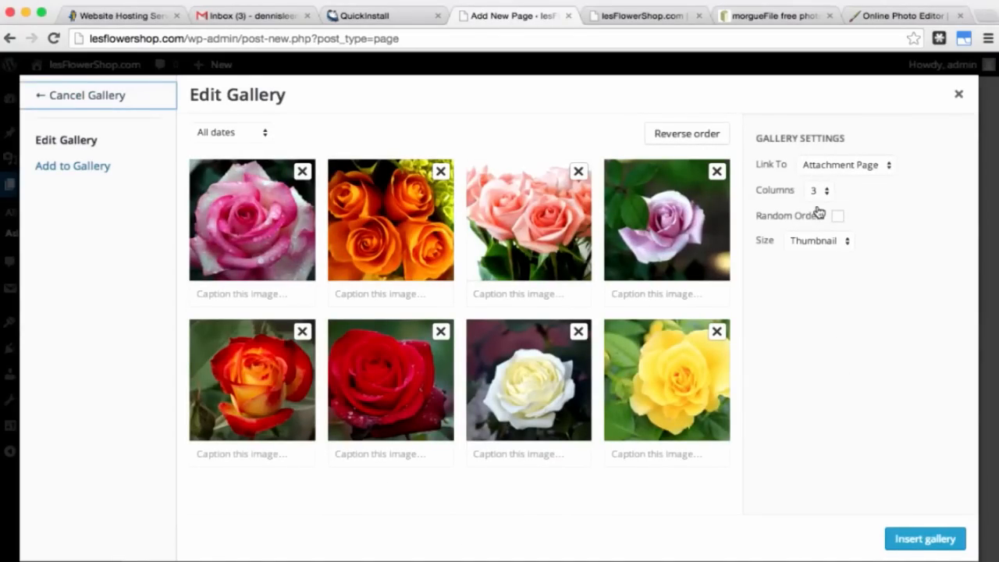
pyautogui.click(852, 164)
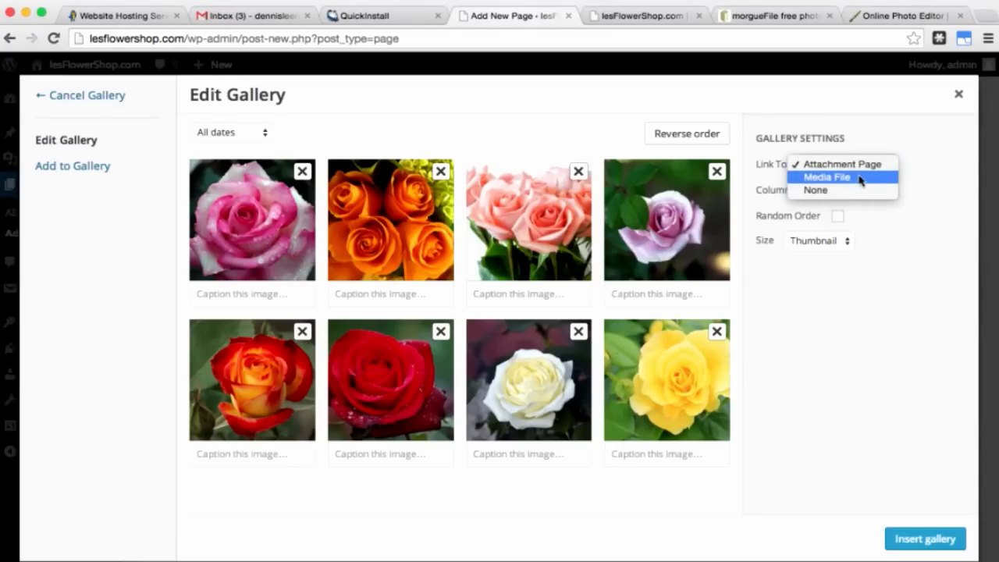
pyautogui.click(859, 177)
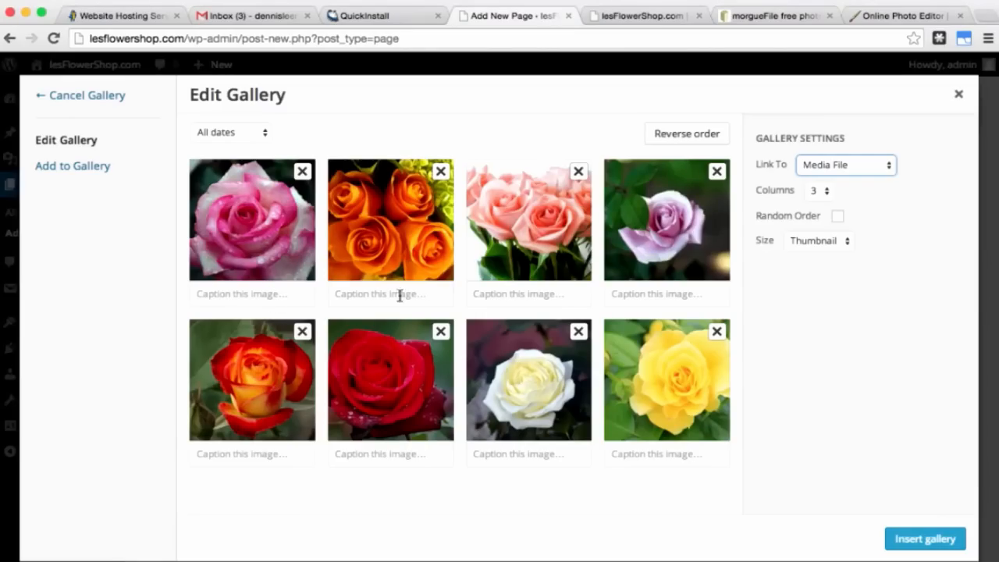
# Step: Caption the first row of roses Pink Rose, Orange Rose and Passion
pyautogui.click(263, 291)
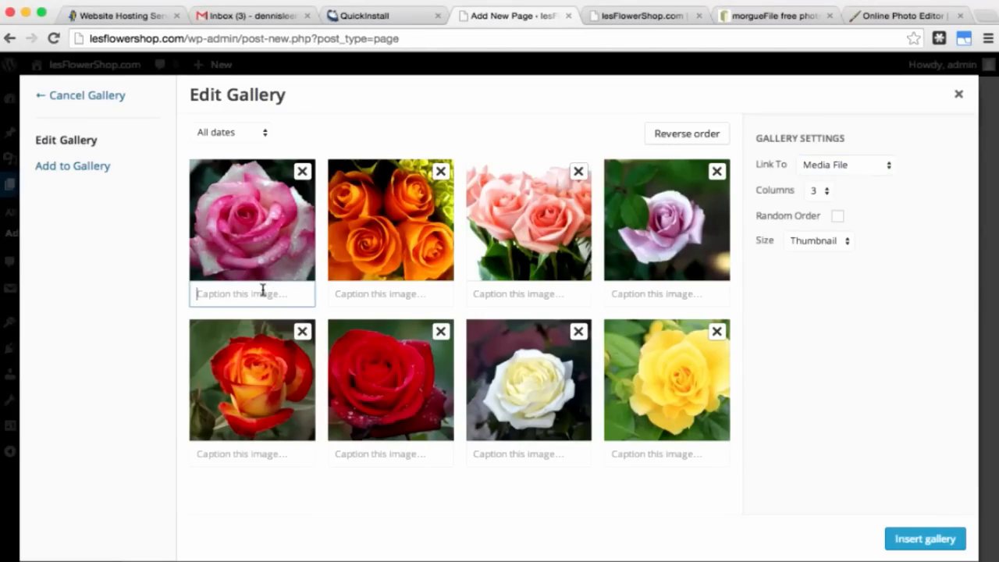
pyautogui.write('Pink Rose')
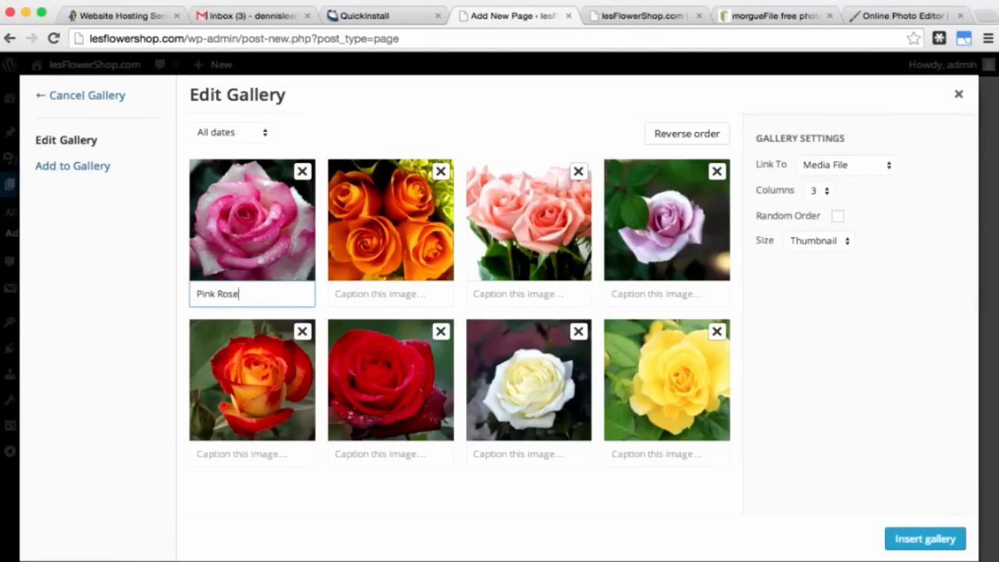
pyautogui.click(360, 293)
pyautogui.write('Orange Rose')
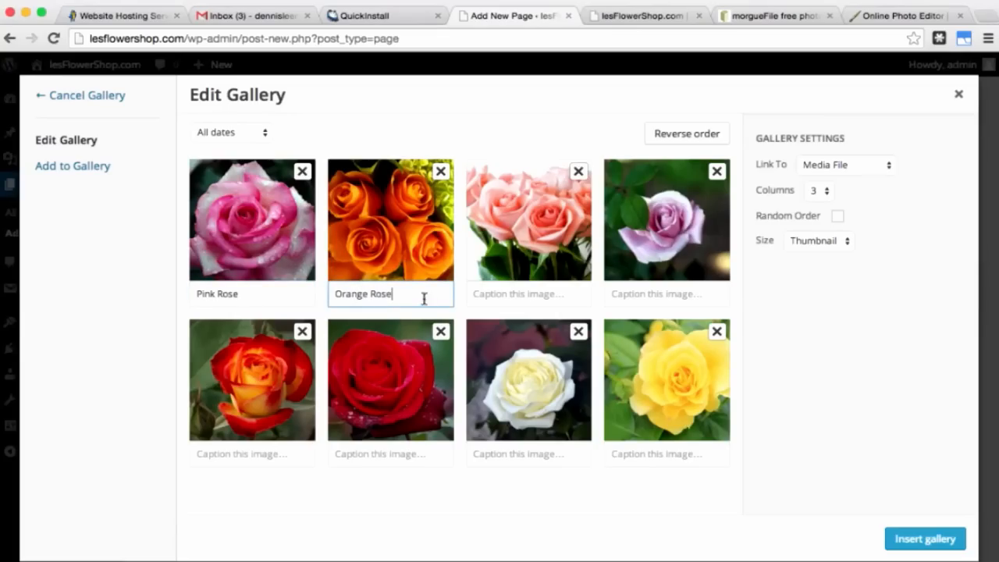
pyautogui.click(500, 294)
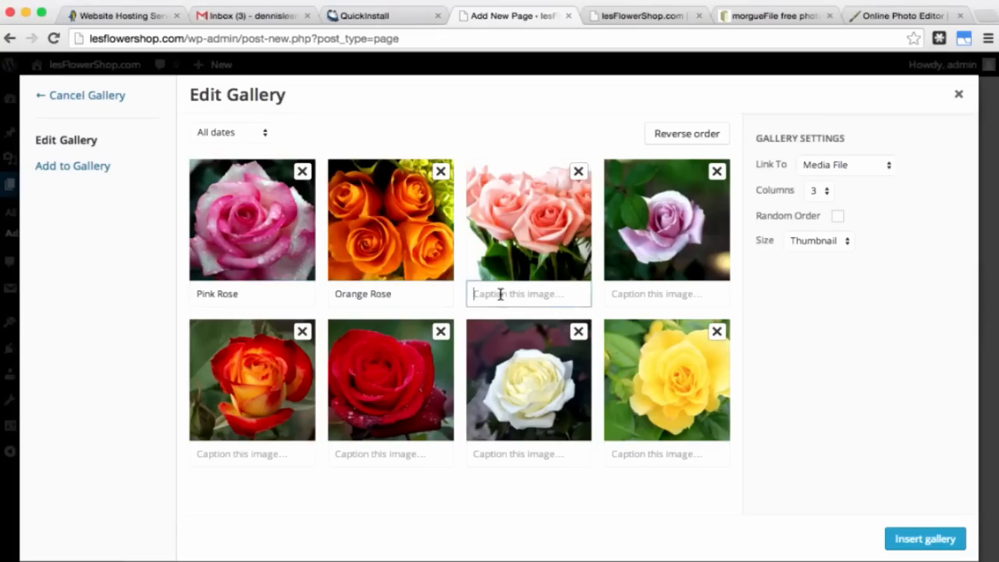
pyautogui.write('Pink Rose')
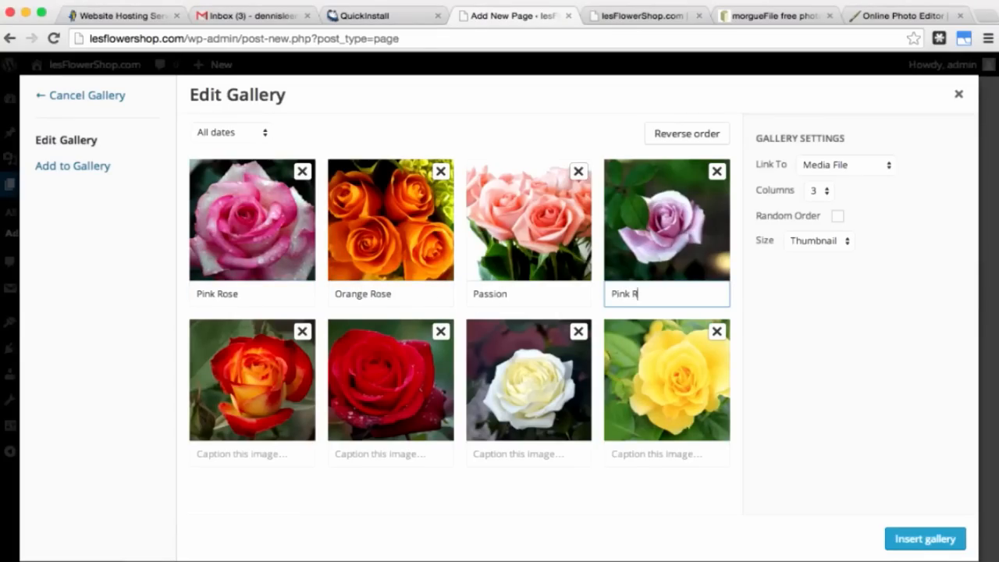
# Step: Caption the other roses Yellow Rose, White Rose, Red Rose and Fire, then insert the gallery
pyautogui.click(635, 453)
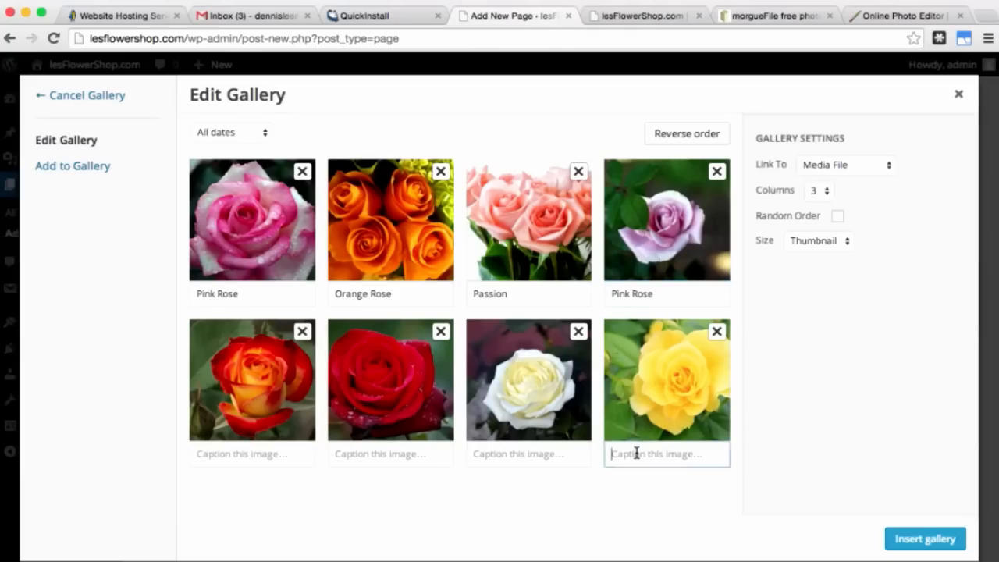
pyautogui.write('Yellow')
pyautogui.write('Rose')
pyautogui.click(529, 453)
pyautogui.write('Wh')
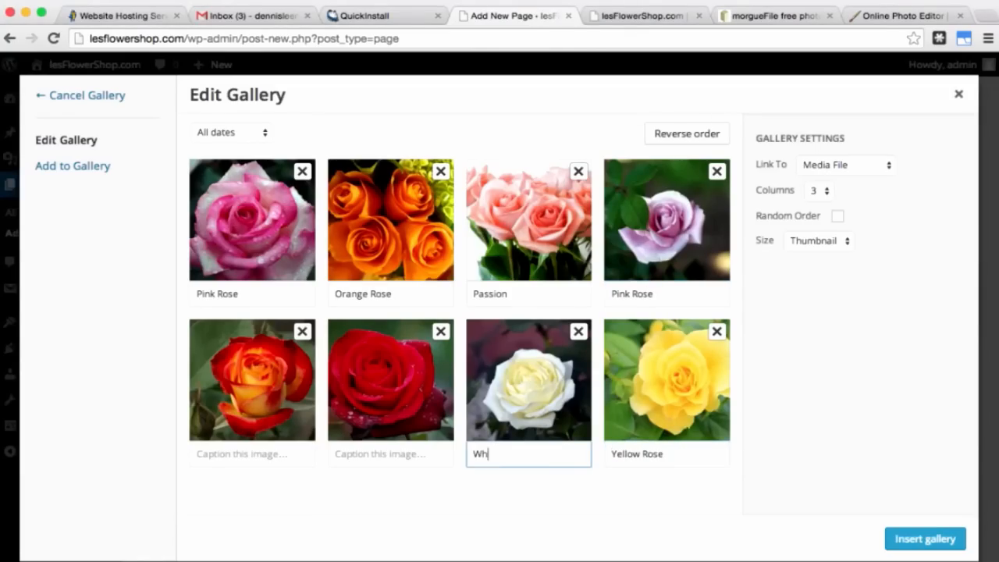
pyautogui.write('ite Rose')
pyautogui.click(411, 454)
pyautogui.write('Red Rose')
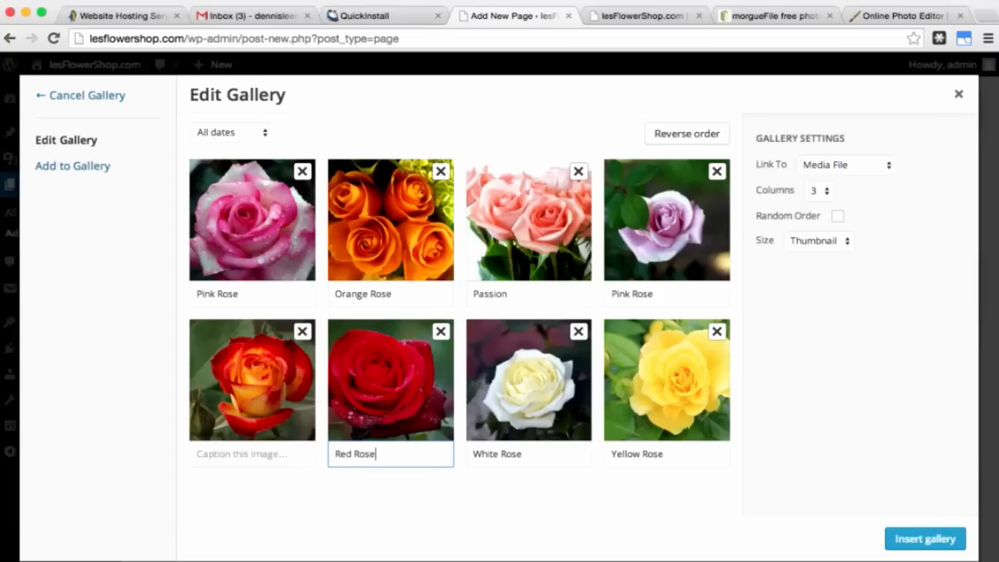
pyautogui.click(286, 453)
pyautogui.write('Fire')
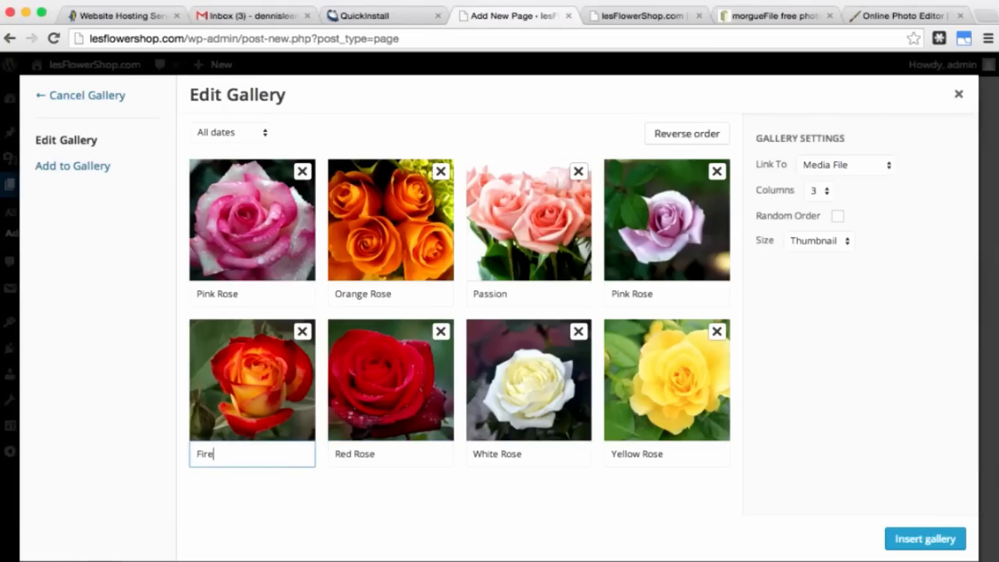
pyautogui.click(954, 538)
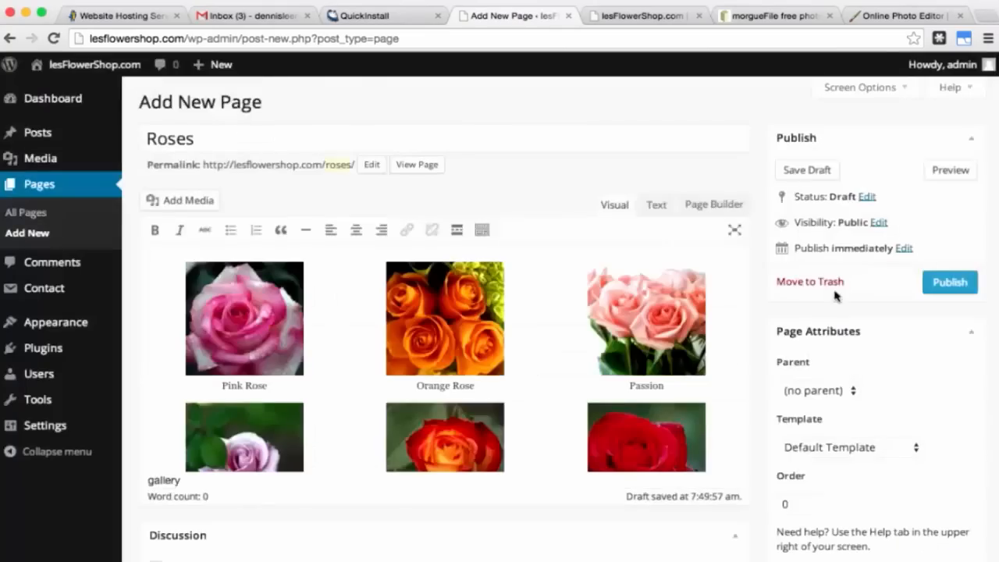
# Step: Preview the Roses page and step through the gallery images in the lightbox, from Pink Rose to Fire
pyautogui.click(957, 176)
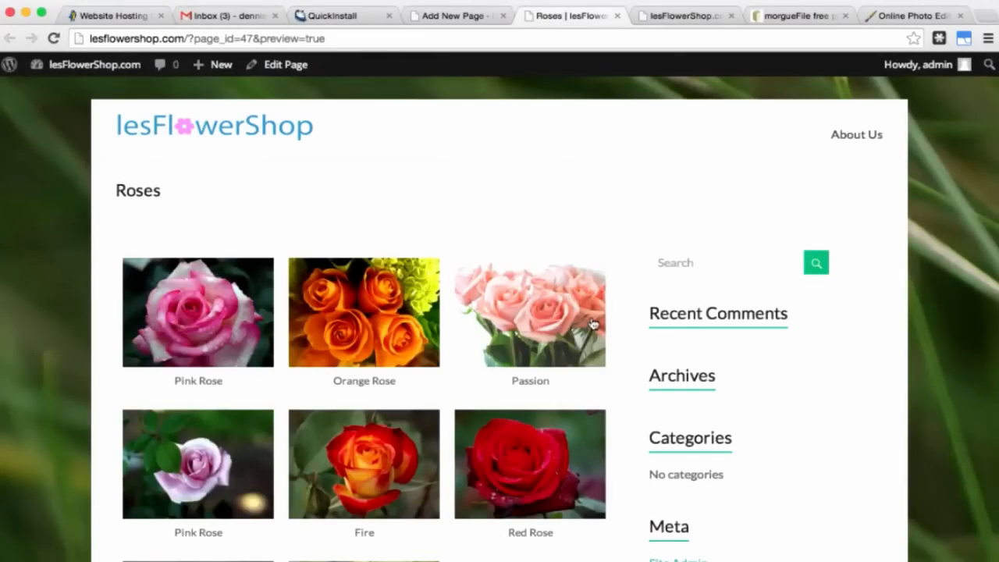
pyautogui.scroll(-5, 594, 320)
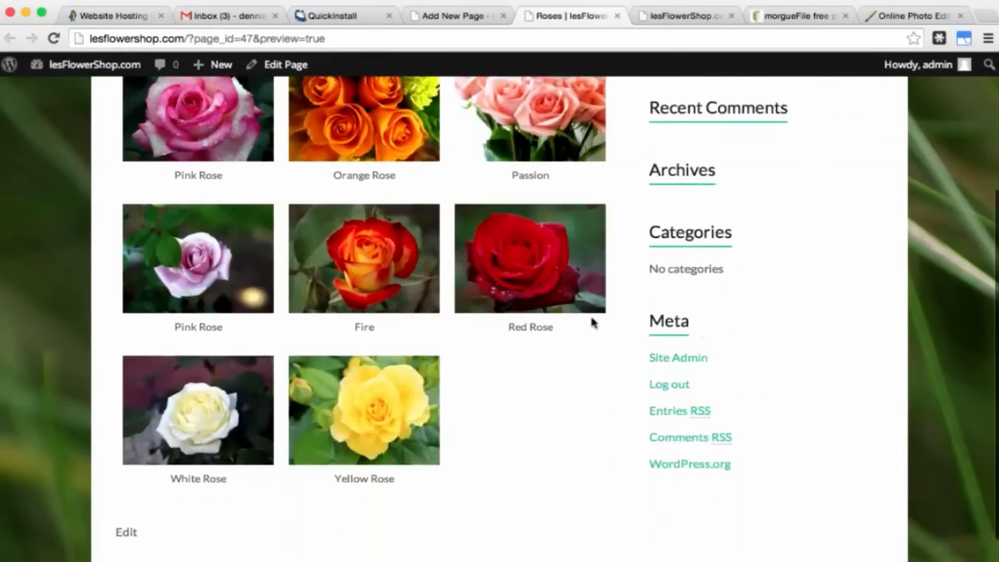
pyautogui.scroll(-2, 592, 322)
pyautogui.scroll(2, 592, 323)
pyautogui.scroll(5, 593, 324)
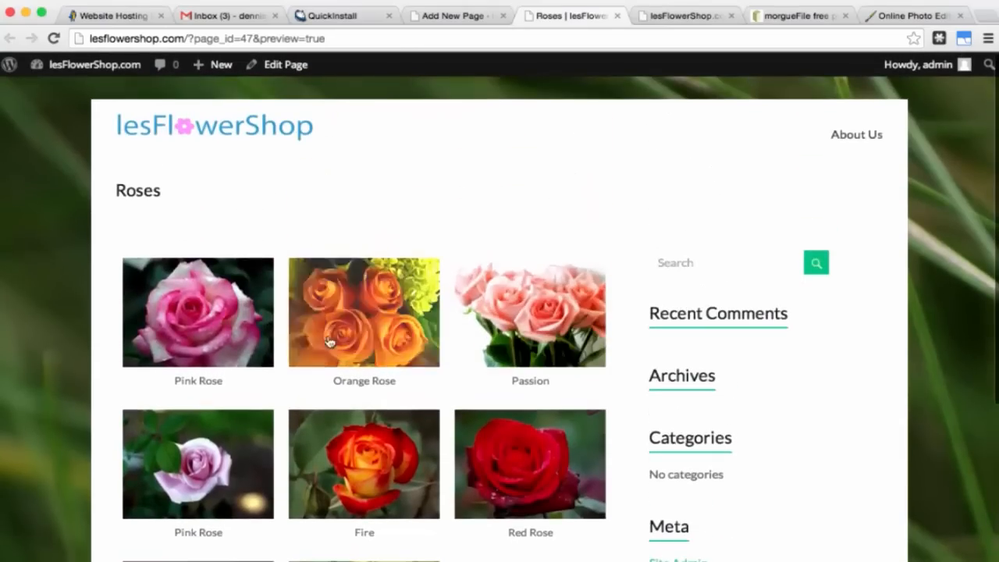
pyautogui.click(214, 329)
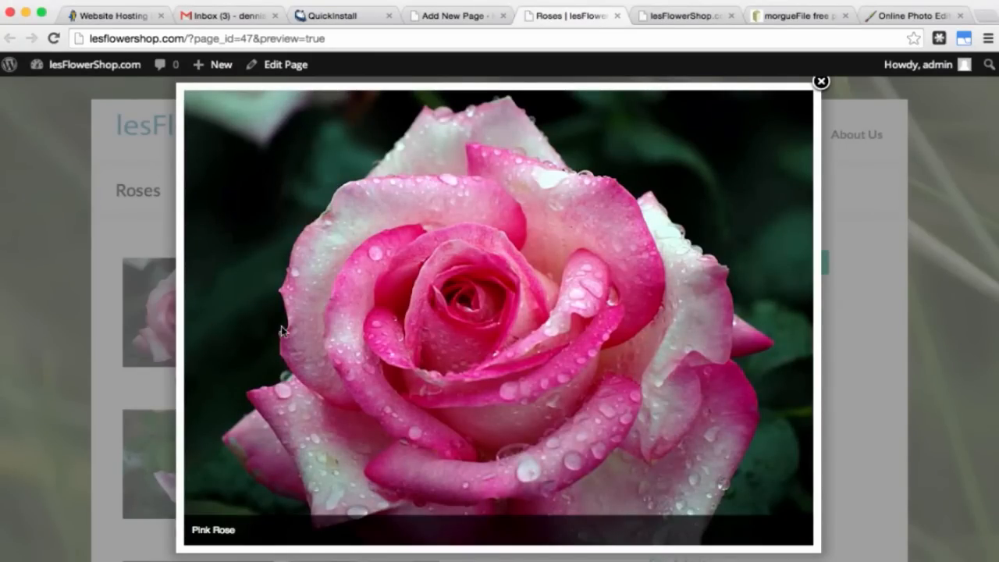
pyautogui.click(792, 316)
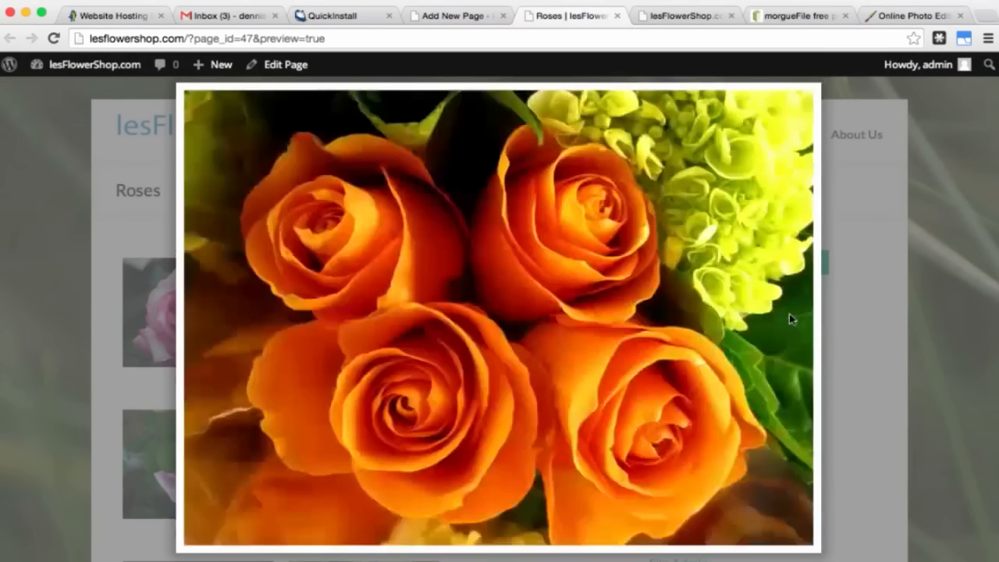
pyautogui.click(771, 317)
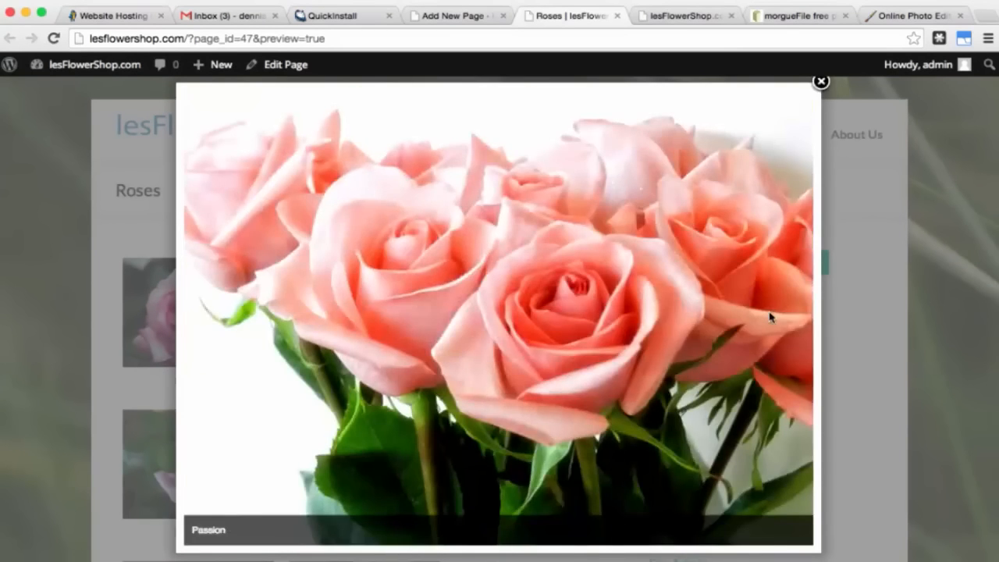
pyautogui.click(770, 316)
pyautogui.click(769, 316)
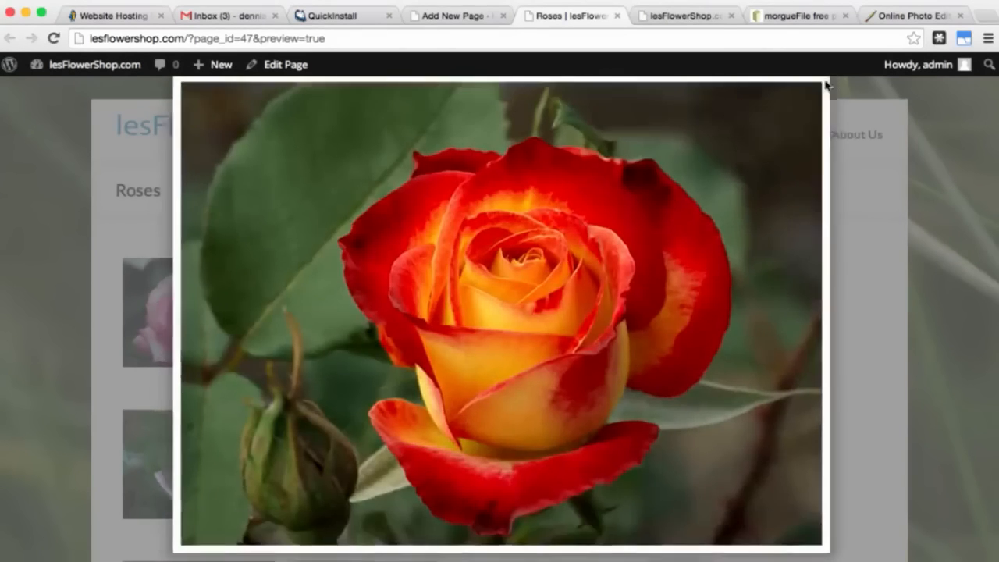
pyautogui.click(822, 83)
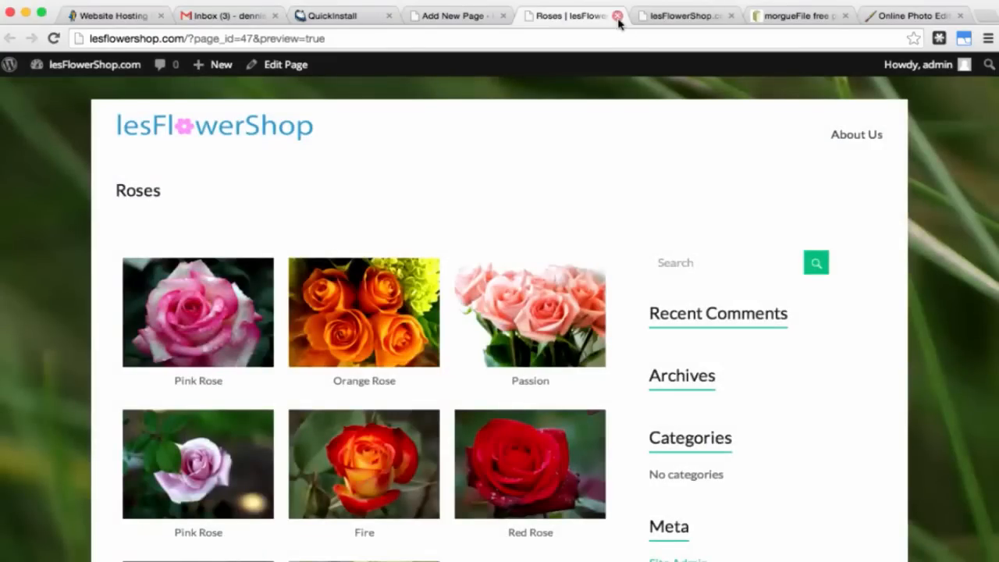
pyautogui.click(617, 15)
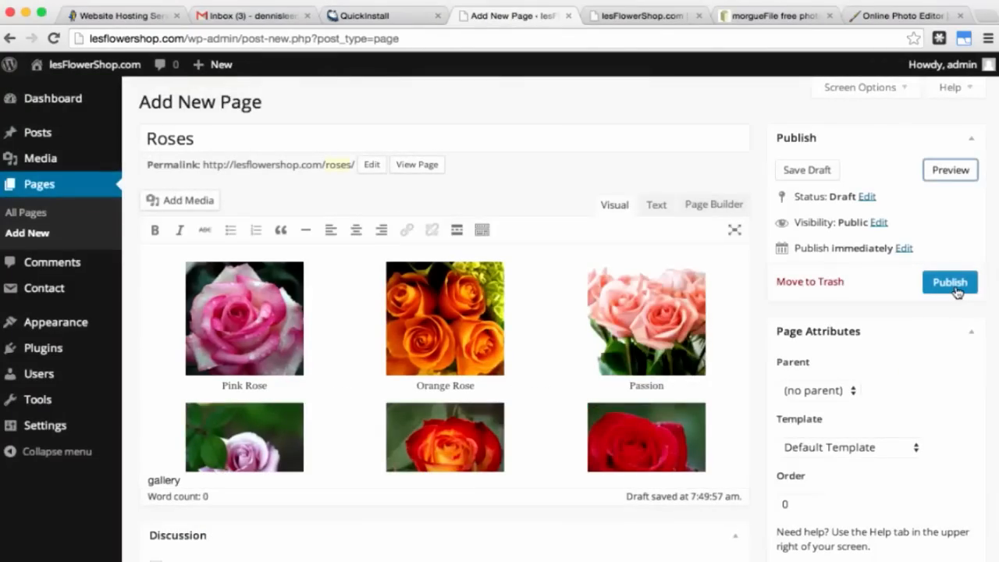
# Step: Publish the Roses page and go to the All Pages list
pyautogui.click(955, 287)
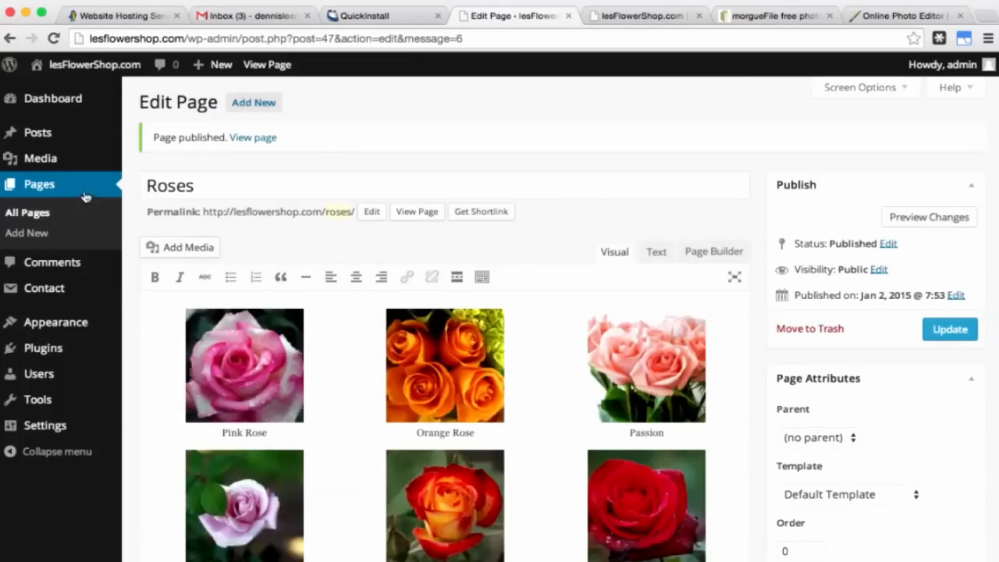
pyautogui.click(55, 190)
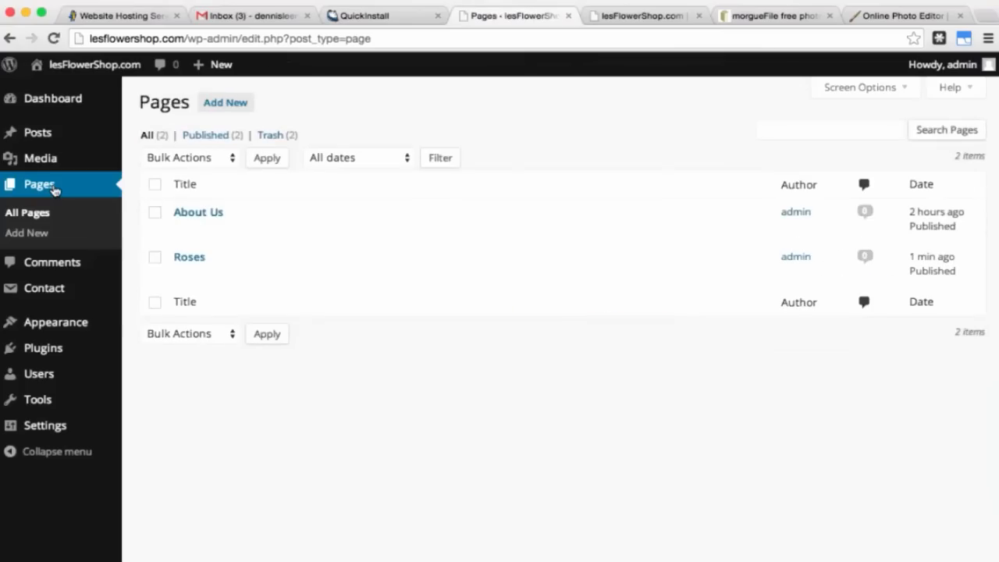
pyautogui.moveTo(212, 268)
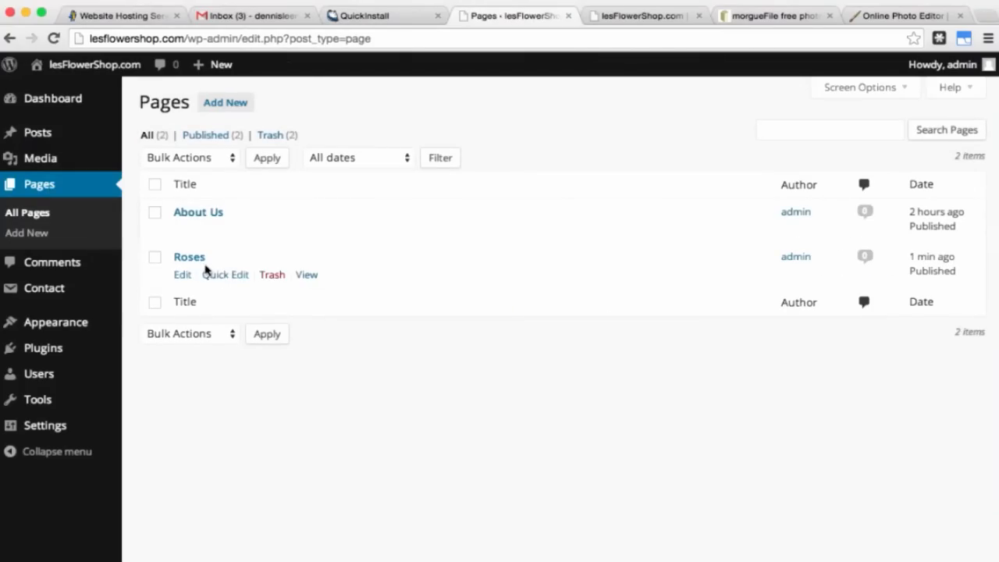
# Step: Start a new page titled 'Wild Flowers' and begin creating a gallery in the media library
pyautogui.click(237, 108)
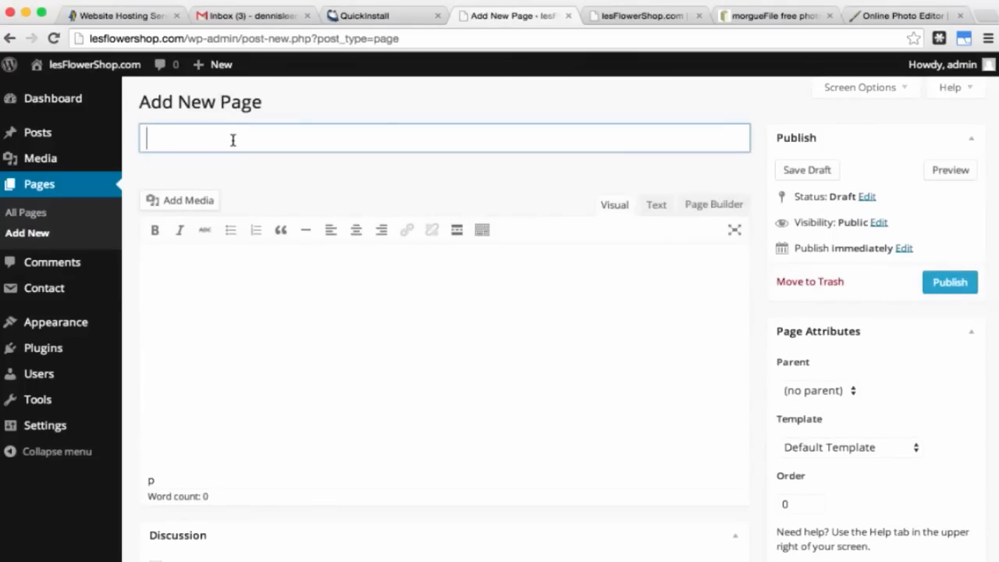
pyautogui.write('Wild Flowers')
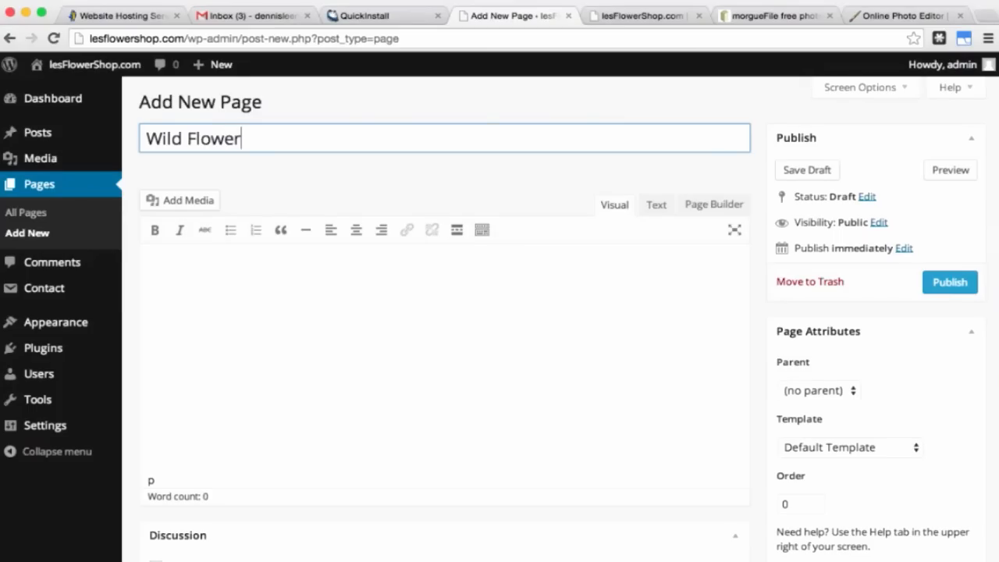
pyautogui.click(204, 200)
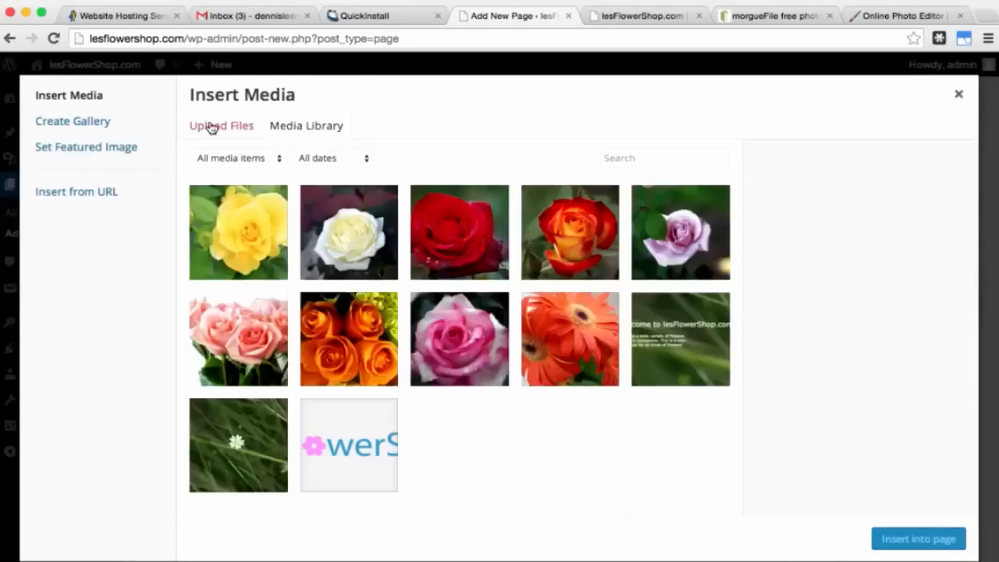
pyautogui.click(198, 127)
pyautogui.click(90, 126)
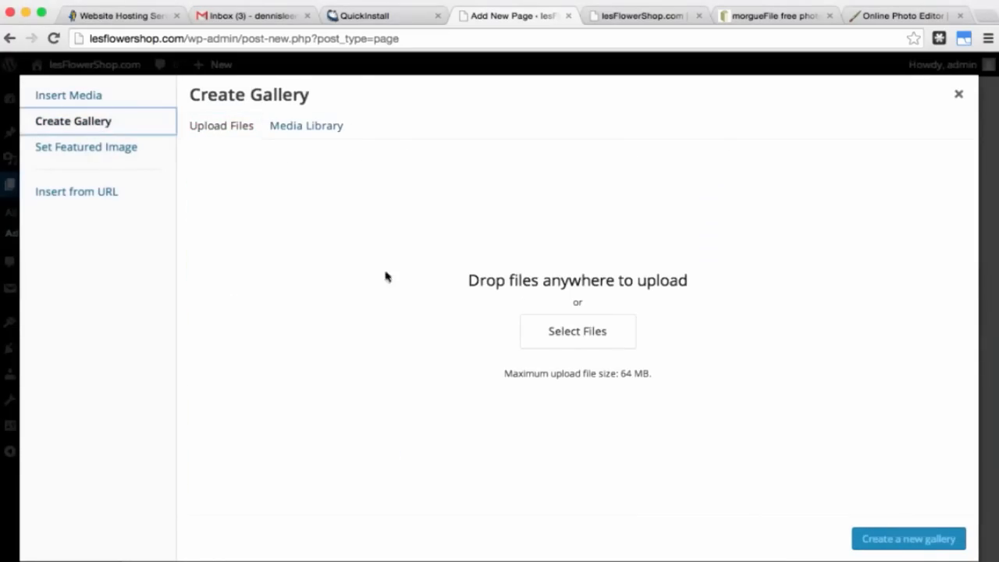
# Step: Upload all eight photos from the wild flowers folder, from Allium Cernuum.jpg on, and create a gallery from them
pyautogui.click(584, 338)
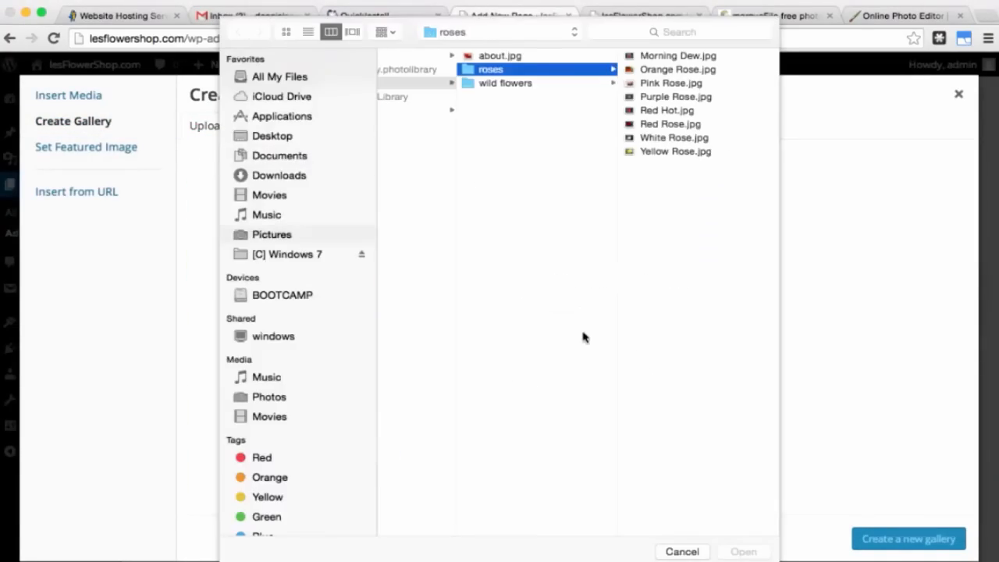
pyautogui.click(501, 85)
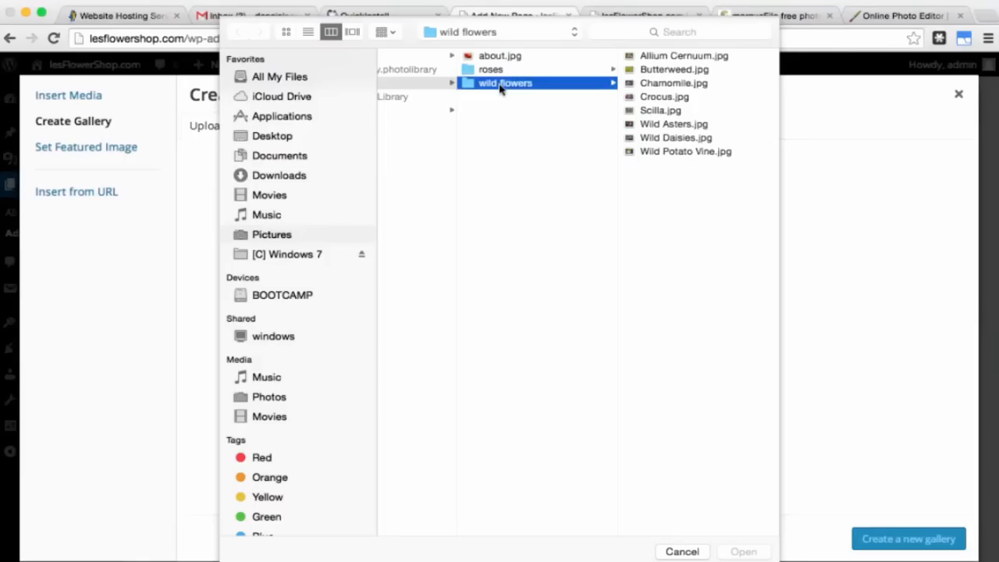
pyautogui.click(674, 57)
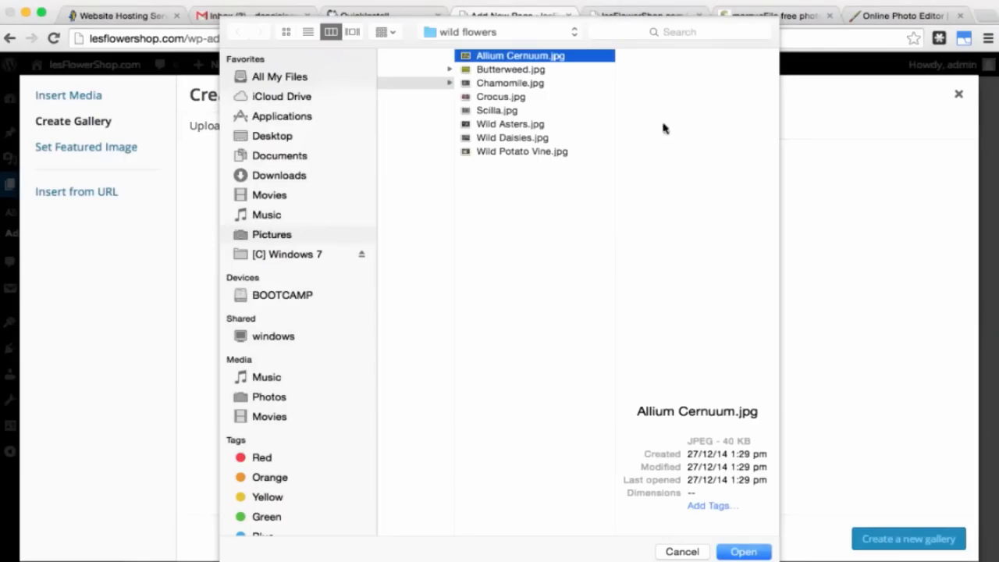
pyautogui.keyDown('shift'); pyautogui.click(557, 154); pyautogui.keyUp('shift')
pyautogui.click(743, 552)
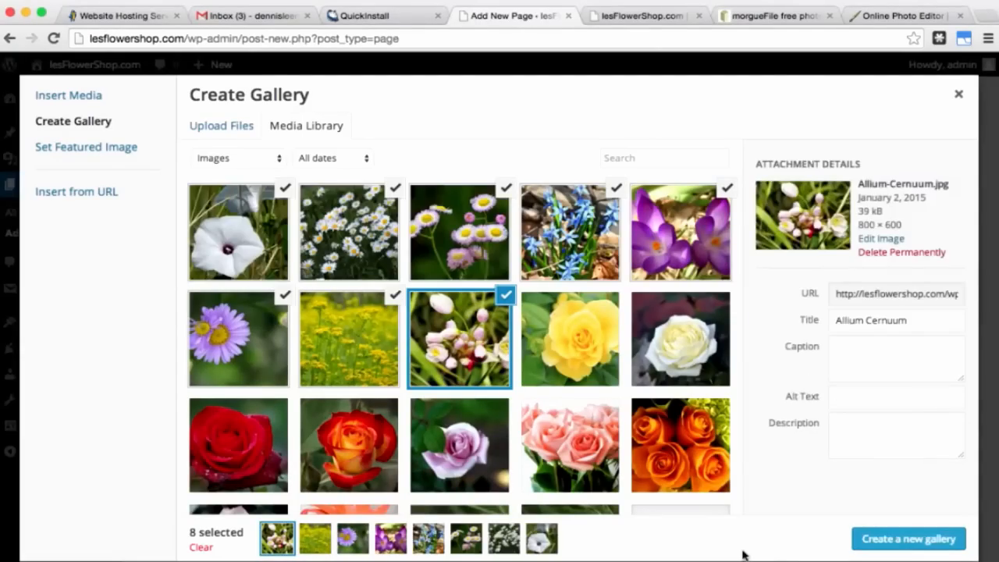
pyautogui.click(893, 539)
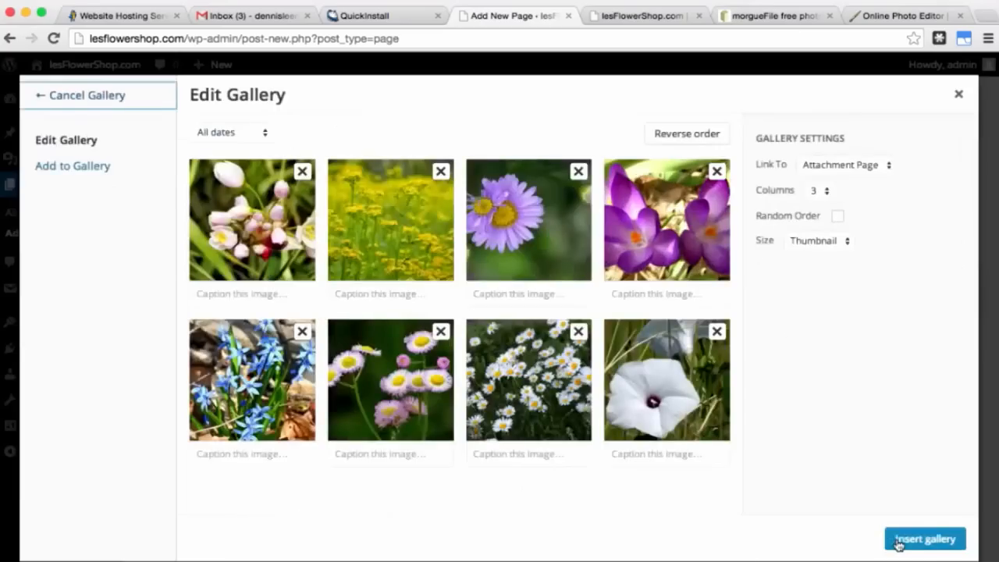
# Step: Link the gallery images to their media files and insert the gallery into the page
pyautogui.click(858, 173)
pyautogui.click(859, 178)
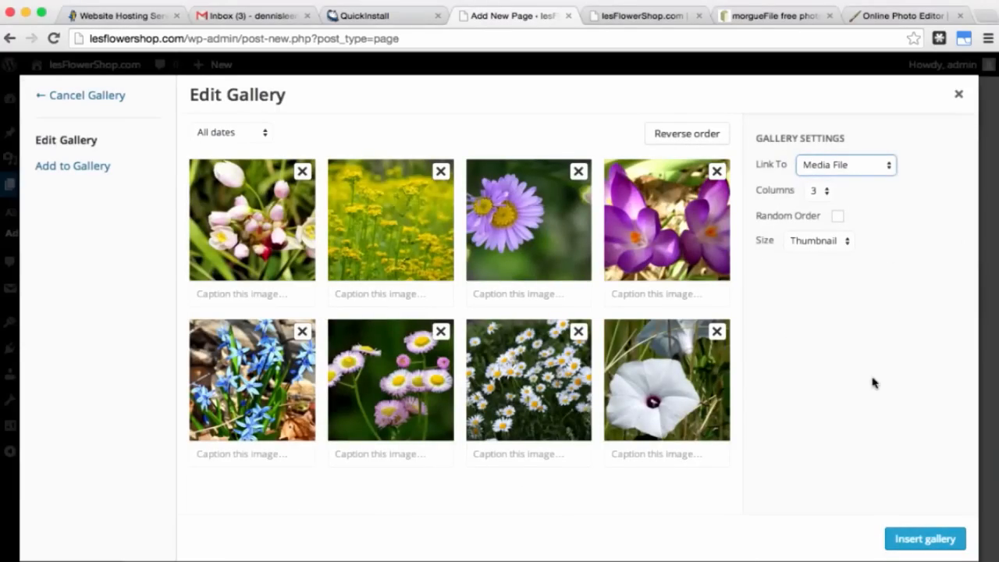
pyautogui.click(929, 545)
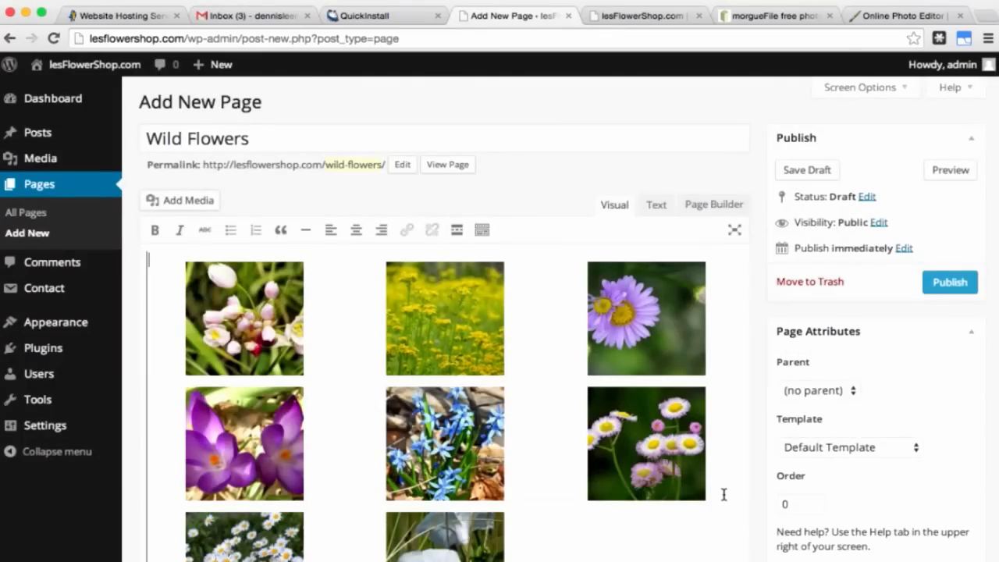
# Step: Publish the Wild Flowers page and go to the All Pages list
pyautogui.scroll(-5, 724, 494)
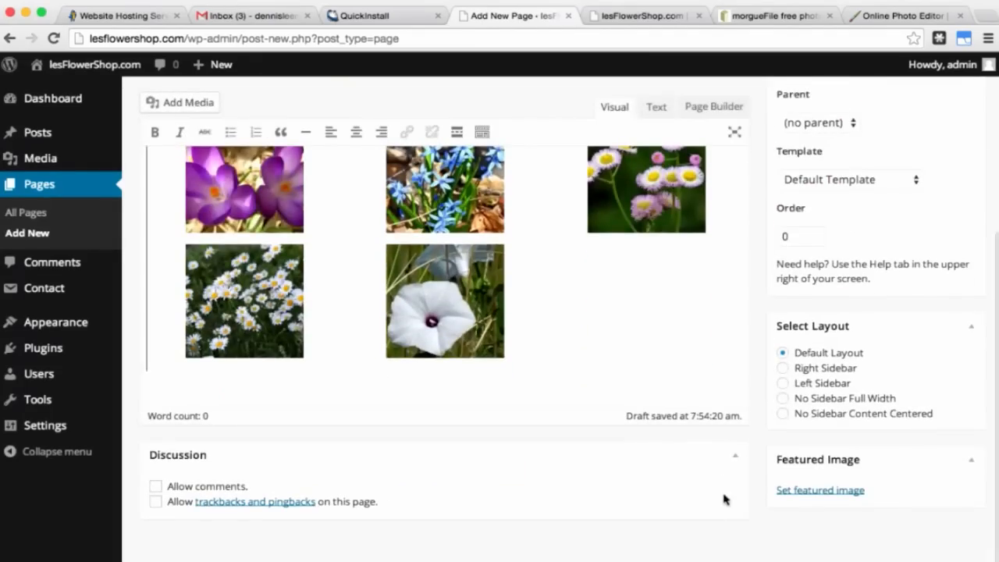
pyautogui.scroll(5, 723, 497)
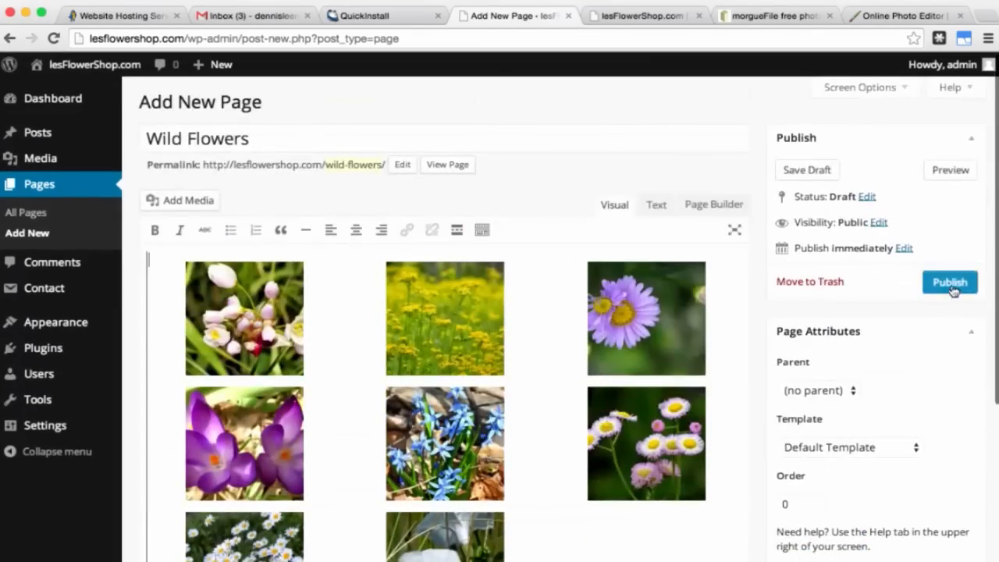
pyautogui.click(951, 283)
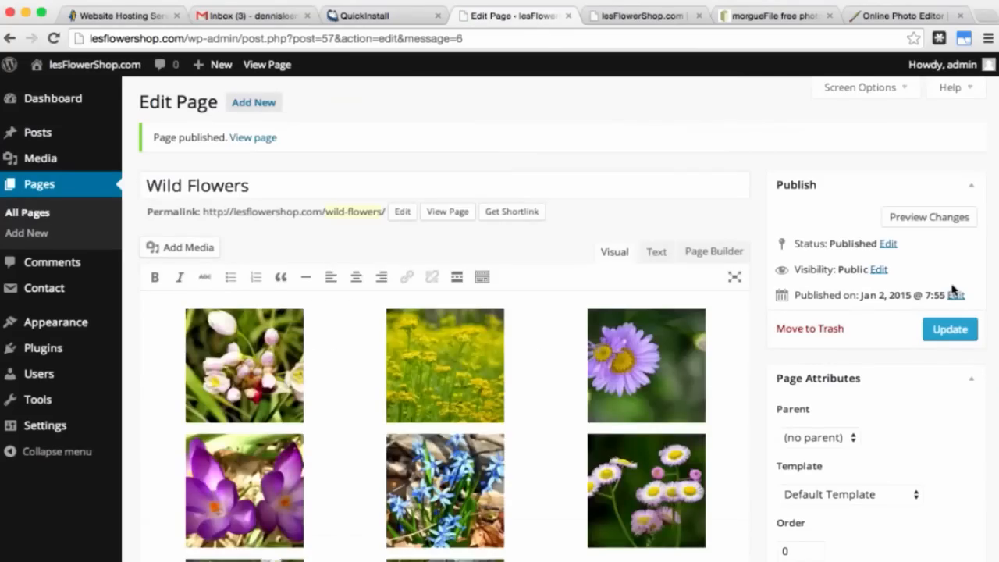
pyautogui.click(57, 188)
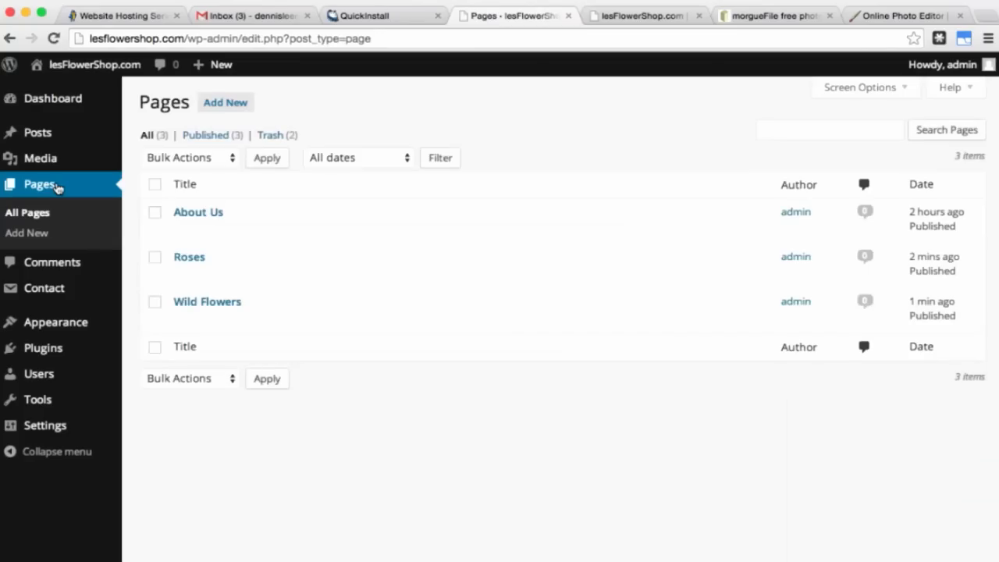
# Step: Move an unneeded page from the pages list to the trash
pyautogui.moveTo(159, 214)
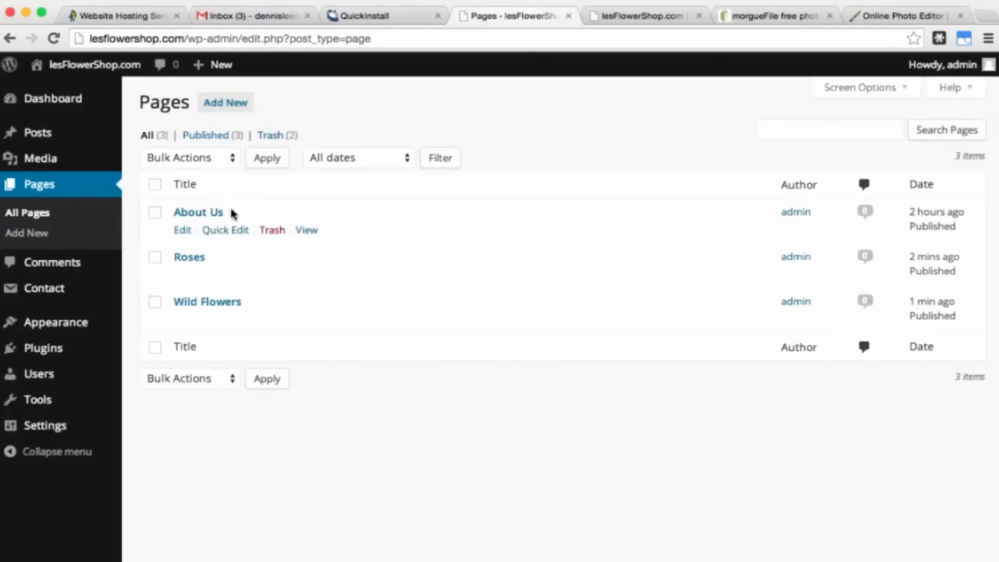
pyautogui.moveTo(263, 313)
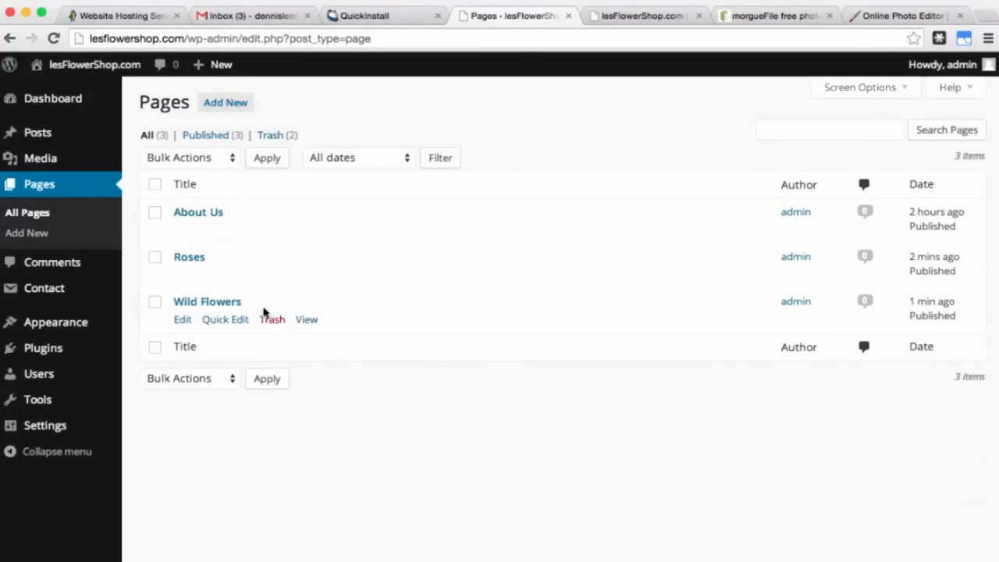
pyautogui.click(270, 319)
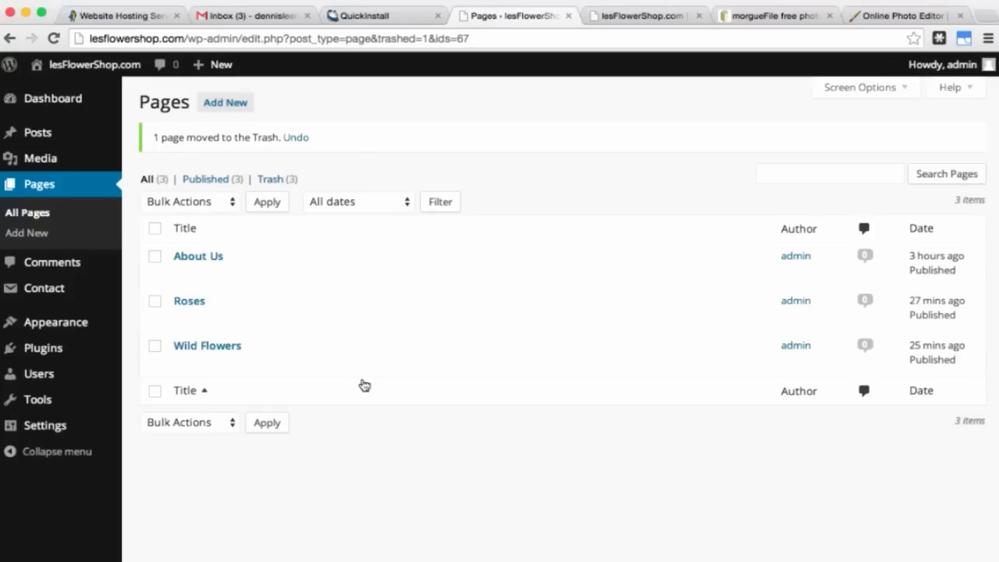
# Step: Start a new page titled 'Video' and close the morgueFile tab
pyautogui.click(224, 105)
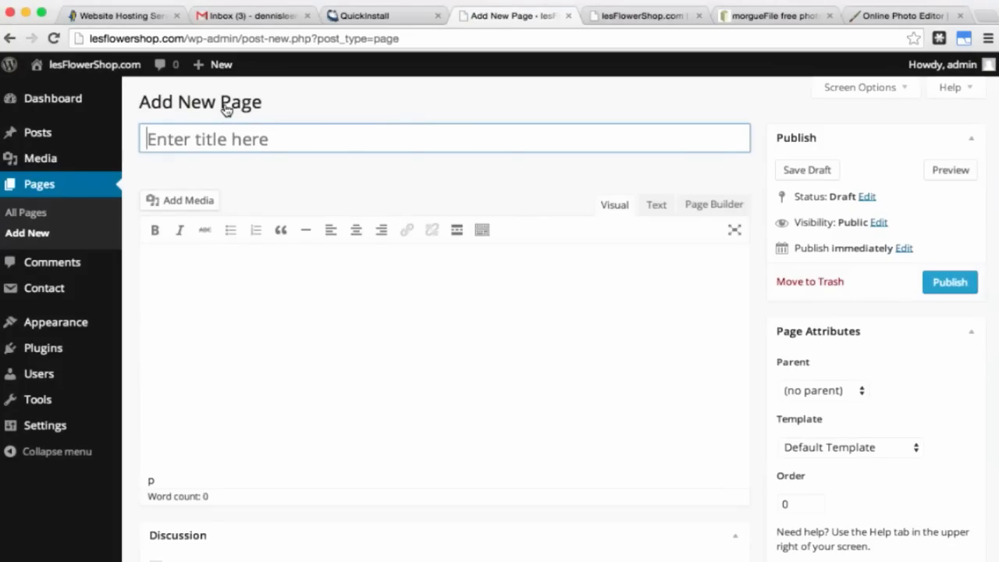
pyautogui.write('Video')
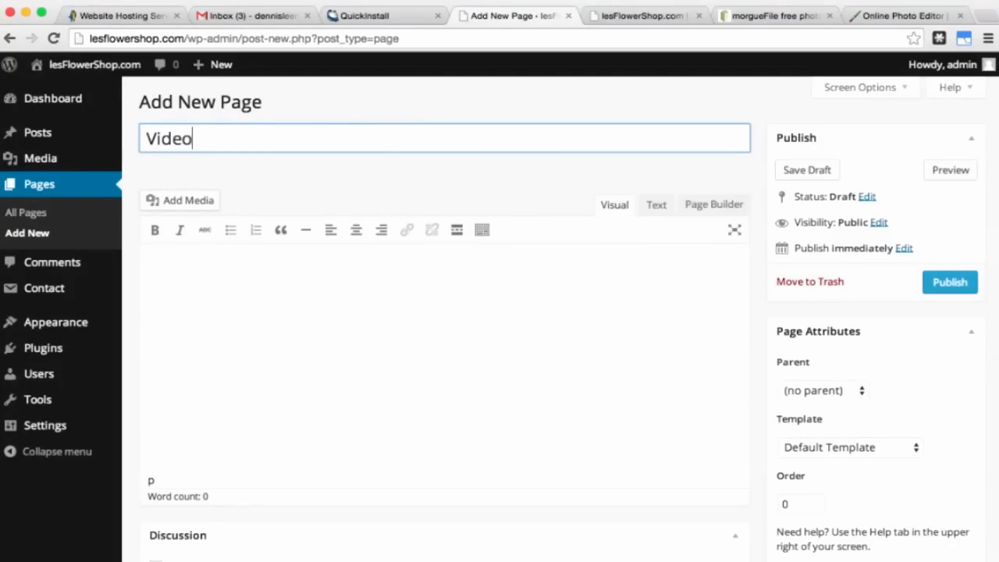
pyautogui.click(235, 271)
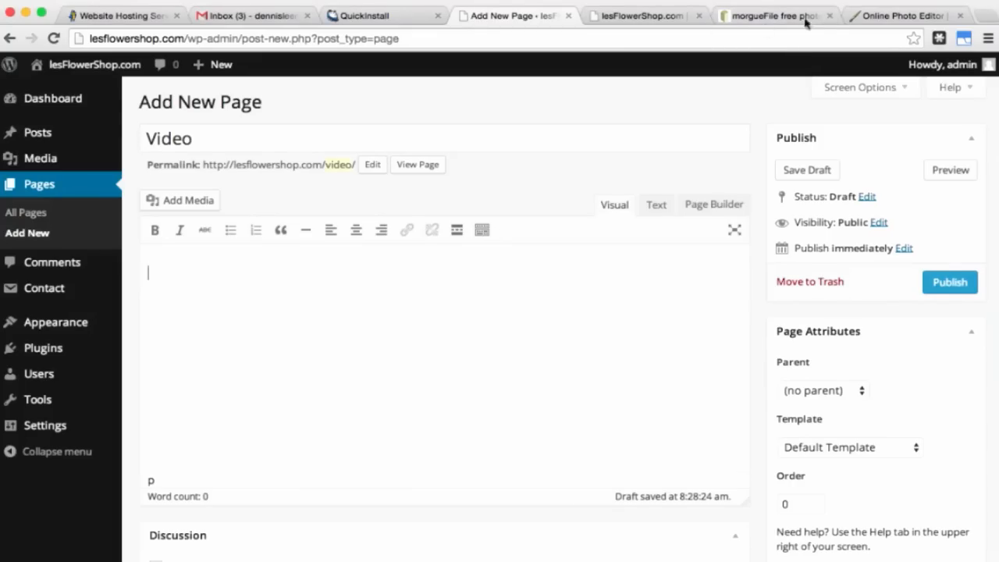
pyautogui.click(830, 16)
# Step: Close the online photo editor, QuickInstall, email inbox and website hosting tabs
pyautogui.click(829, 16)
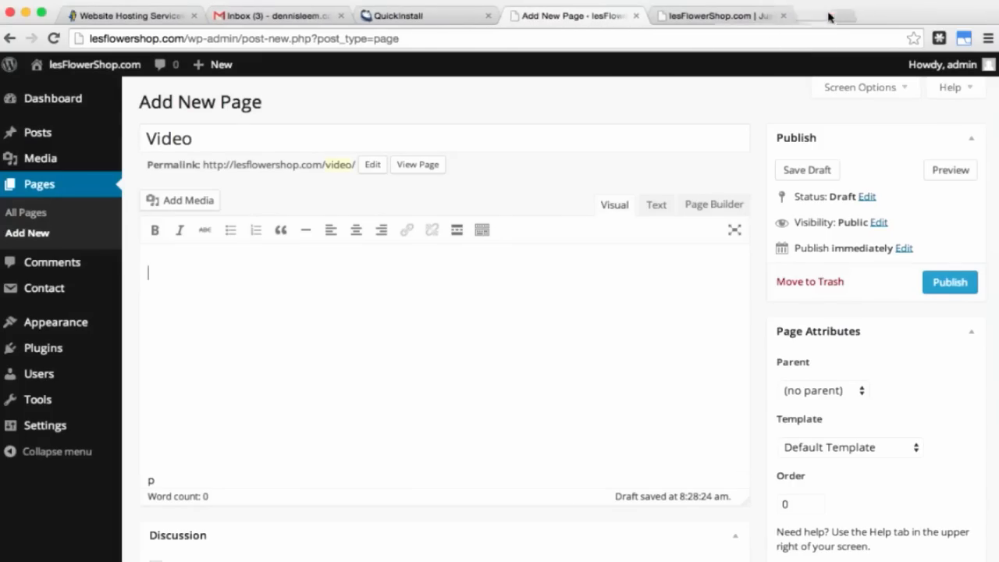
pyautogui.click(489, 15)
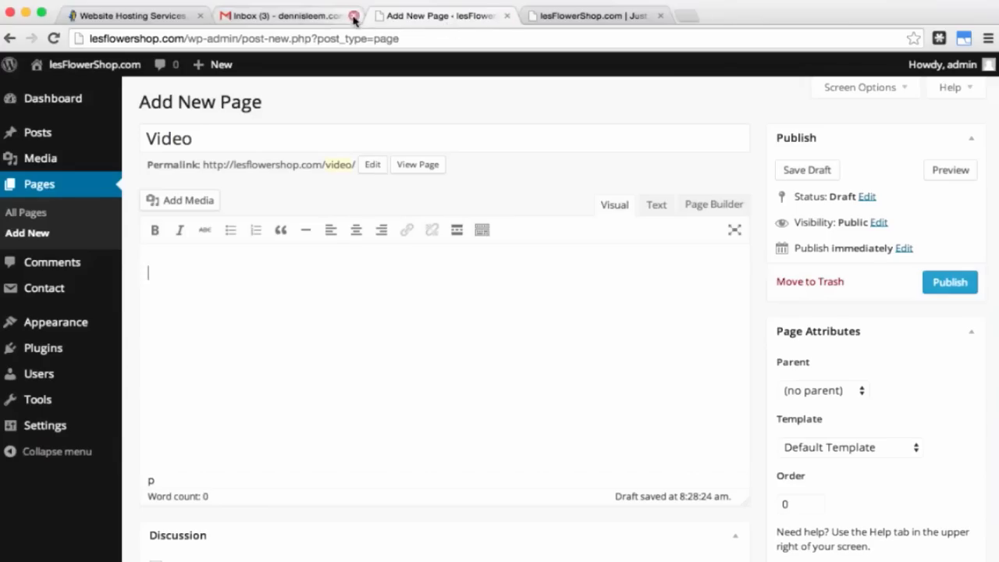
pyautogui.click(354, 16)
pyautogui.click(199, 16)
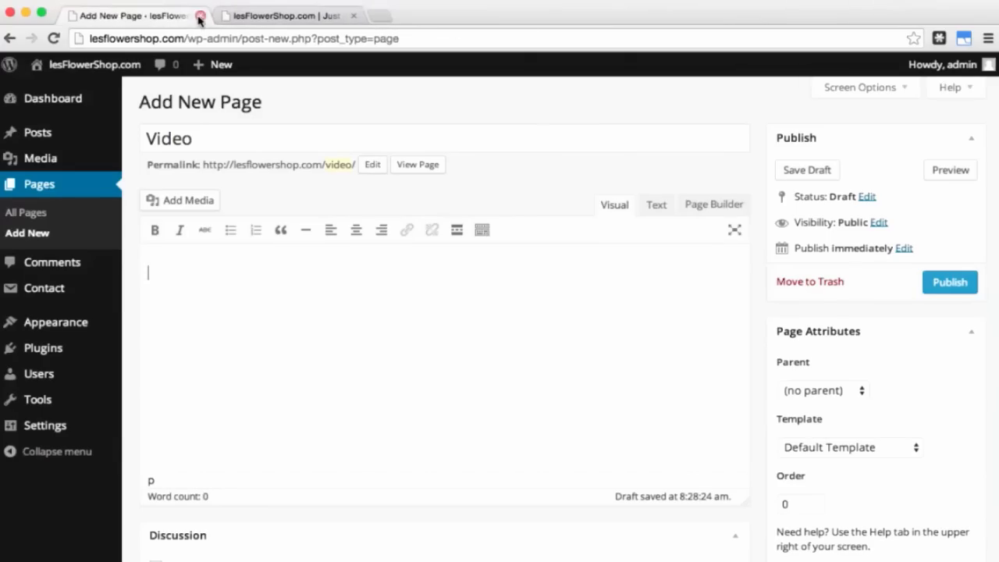
# Step: Open youtube.com in a new browser tab
pyautogui.click(379, 17)
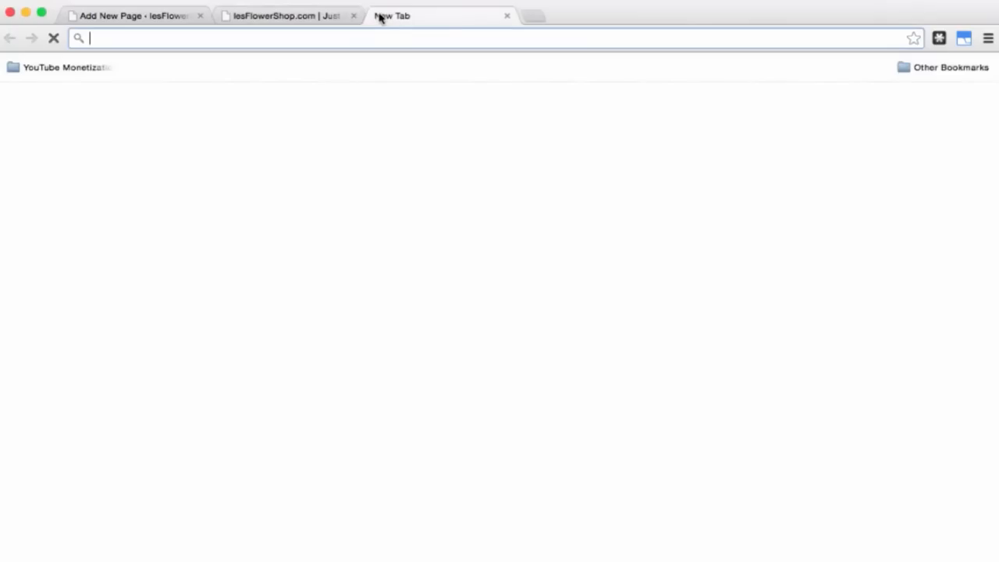
pyautogui.write('yout')
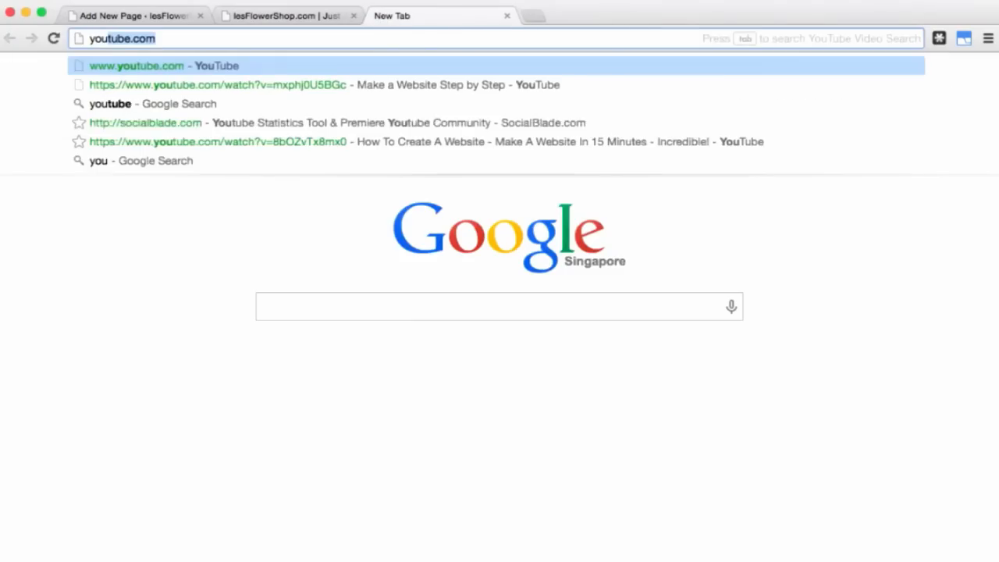
pyautogui.write('ube.com')
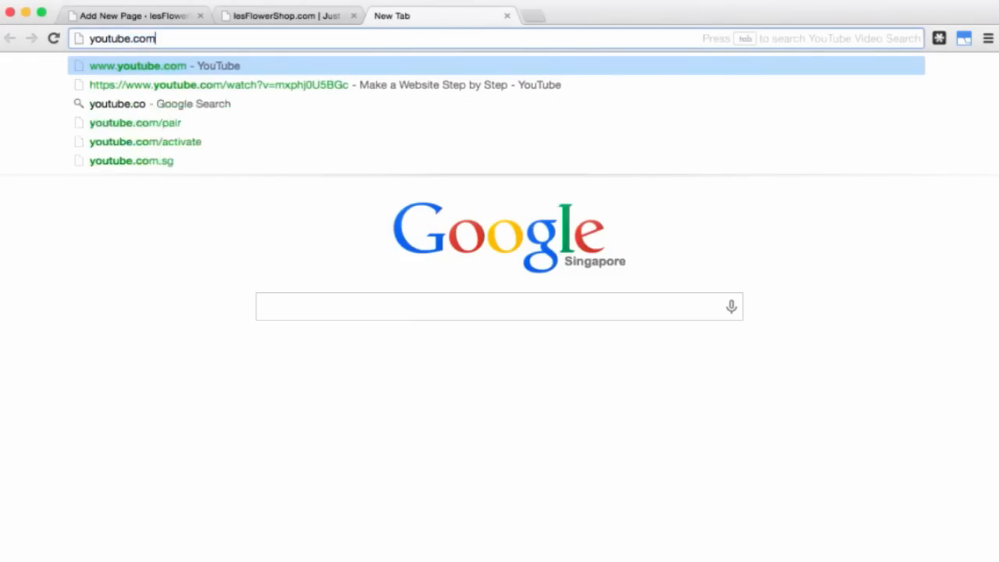
pyautogui.press('Return')
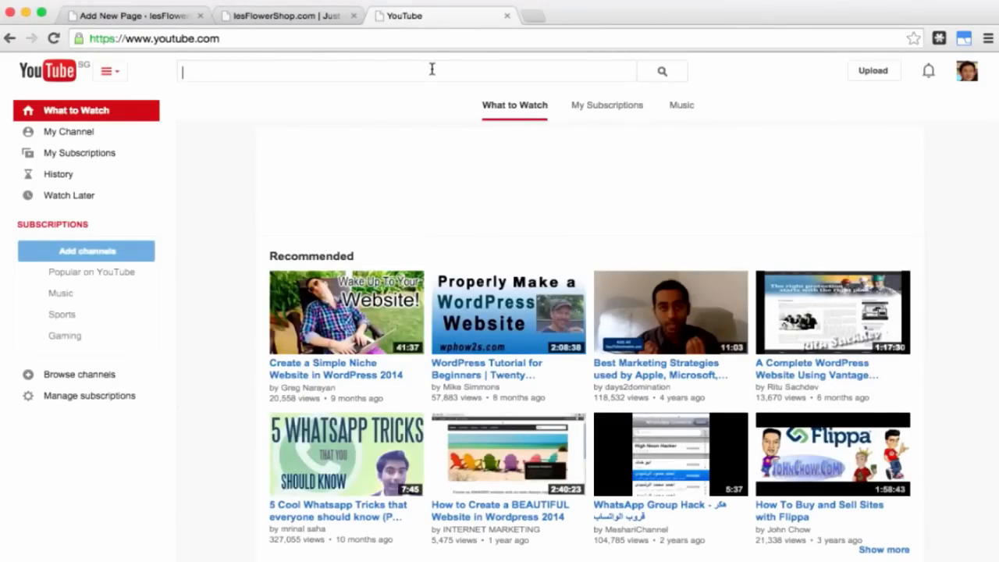
# Step: Search YouTube for flower videos, then open and pause the Roses video
pyautogui.write('flowers')
pyautogui.press('Return')
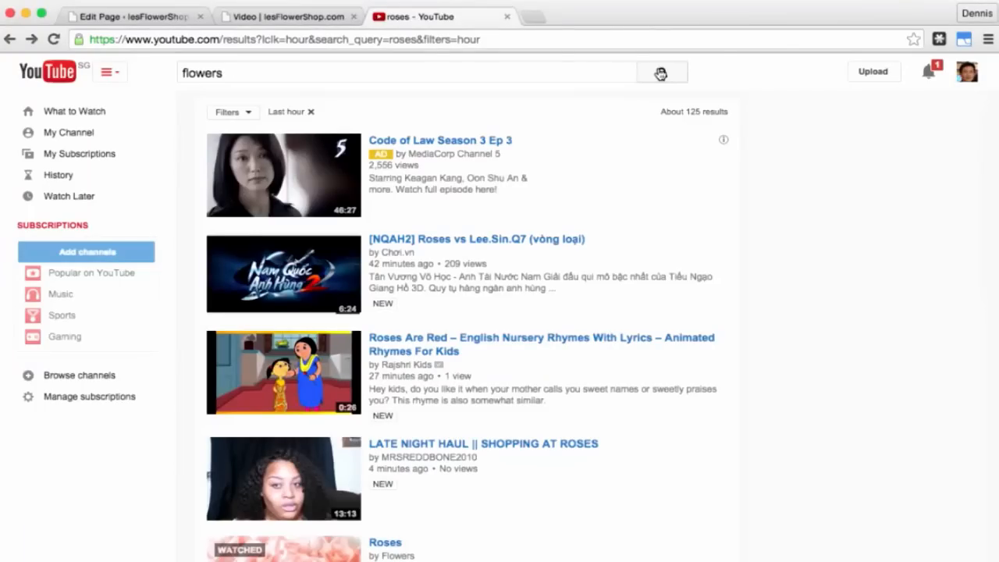
pyautogui.scroll(-3, 575, 335)
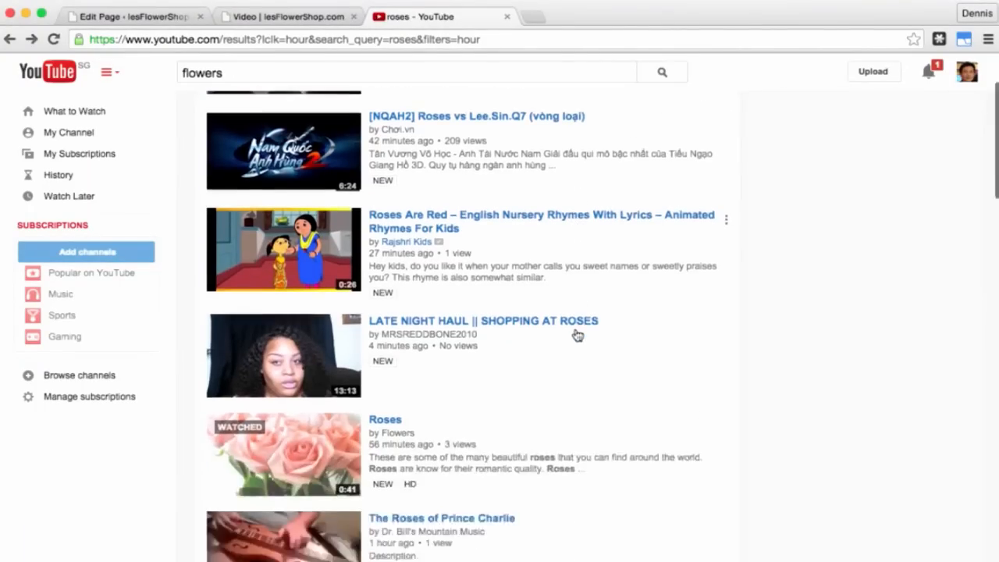
pyautogui.click(292, 406)
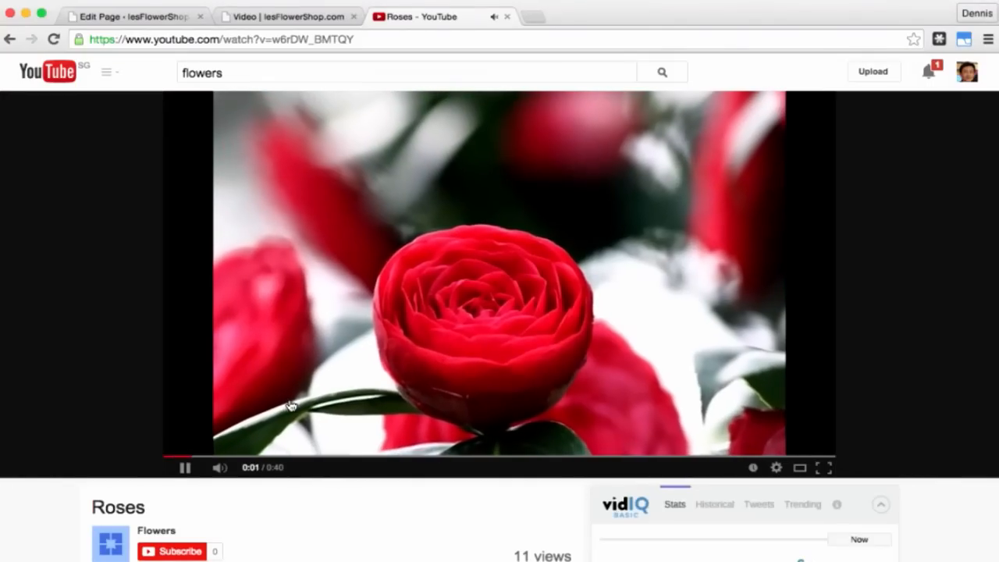
pyautogui.click(185, 466)
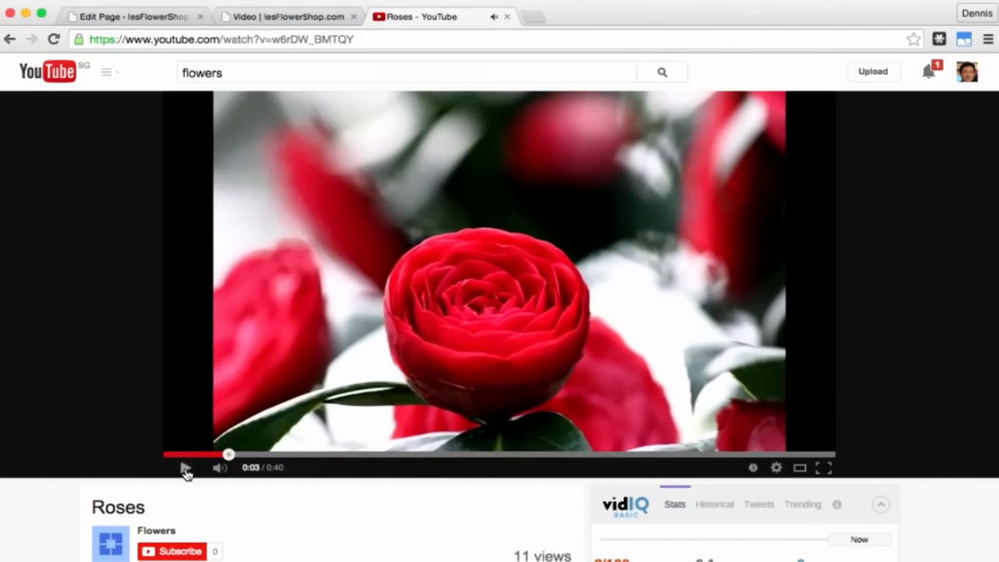
pyautogui.scroll(-5, 297, 508)
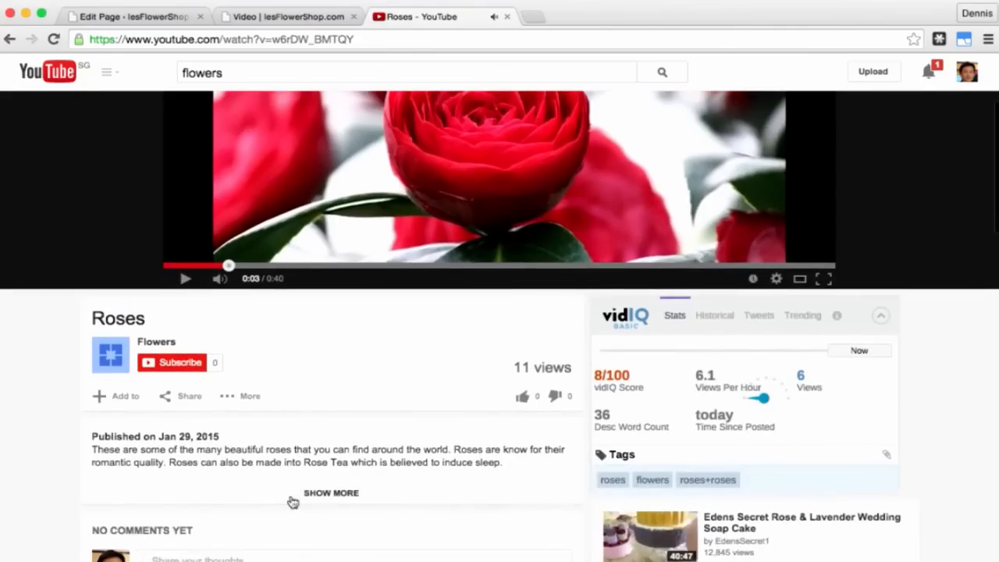
# Step: Configure the embed without suggested videos or title and player actions, sized 640 × 360
pyautogui.click(185, 396)
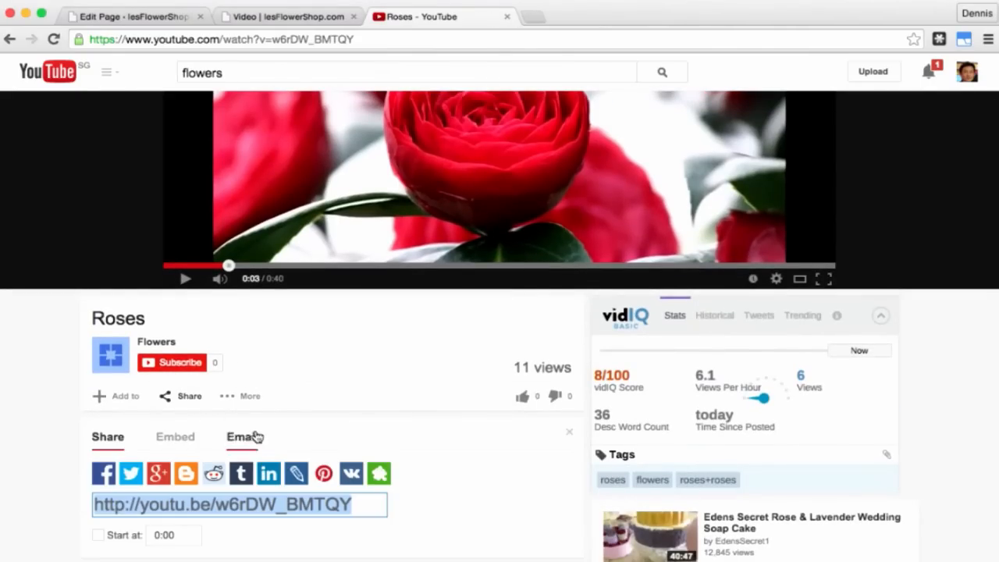
pyautogui.click(173, 440)
pyautogui.scroll(-3, 318, 437)
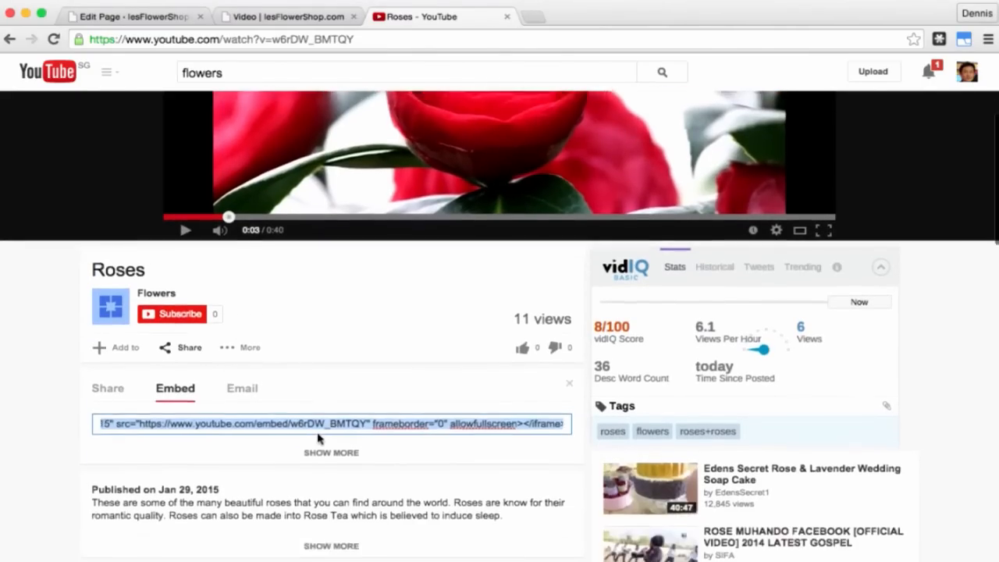
pyautogui.click(323, 406)
pyautogui.scroll(-5, 324, 402)
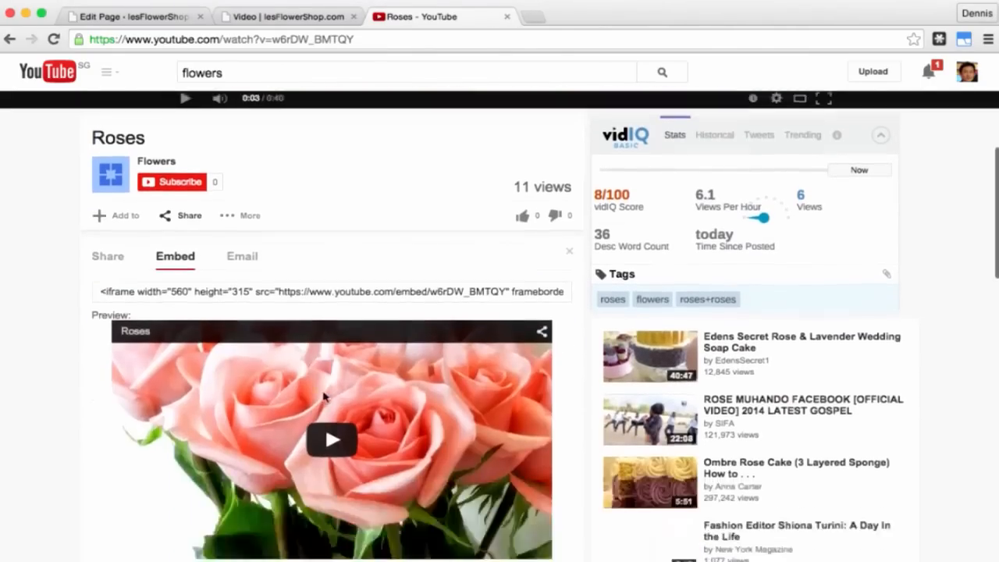
pyautogui.scroll(-3, 323, 397)
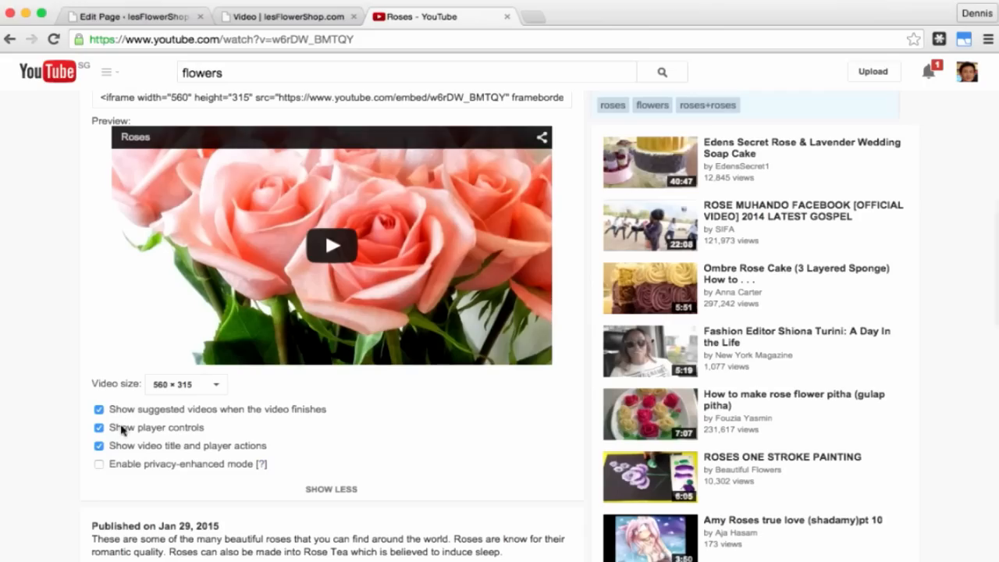
pyautogui.click(98, 411)
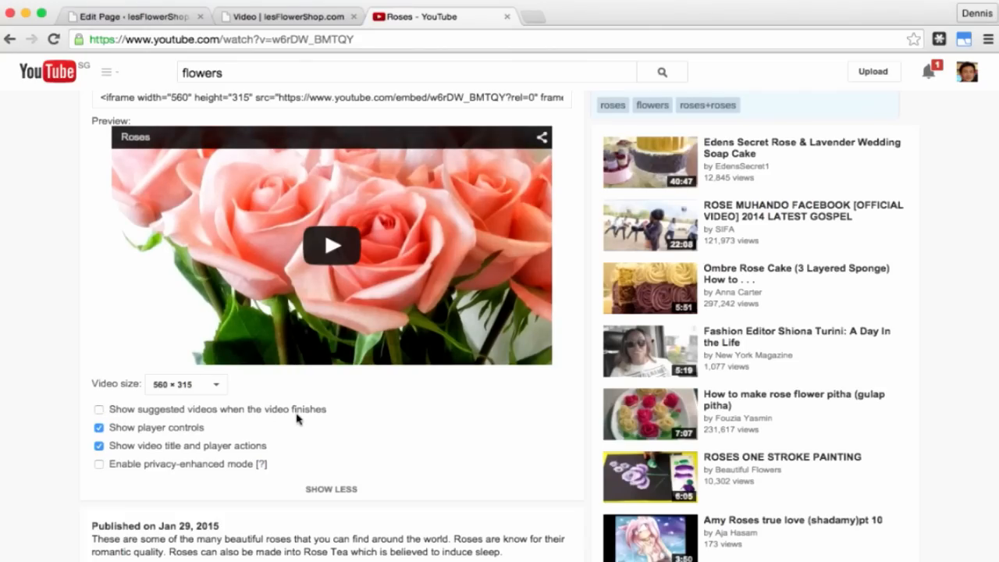
pyautogui.click(99, 447)
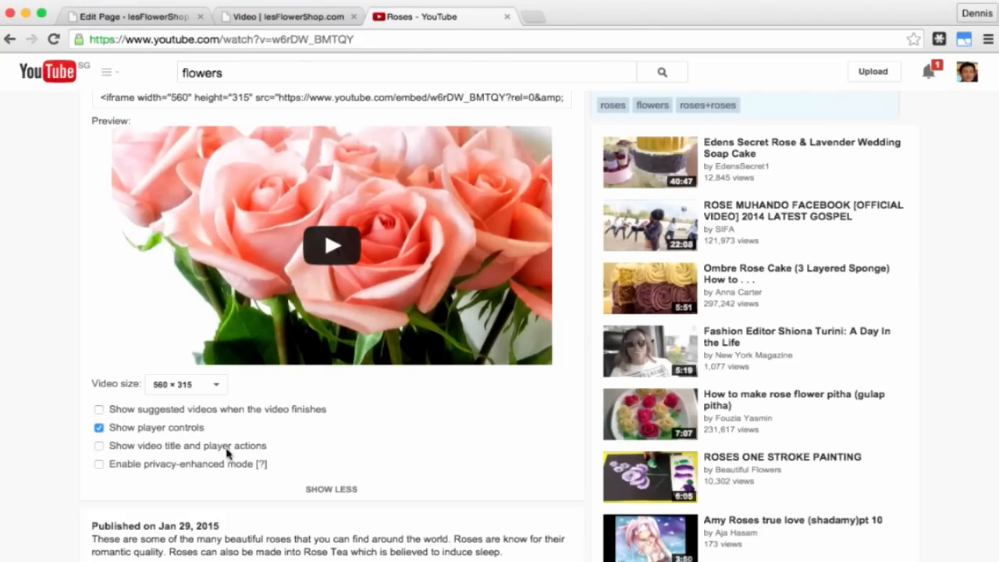
pyautogui.click(216, 384)
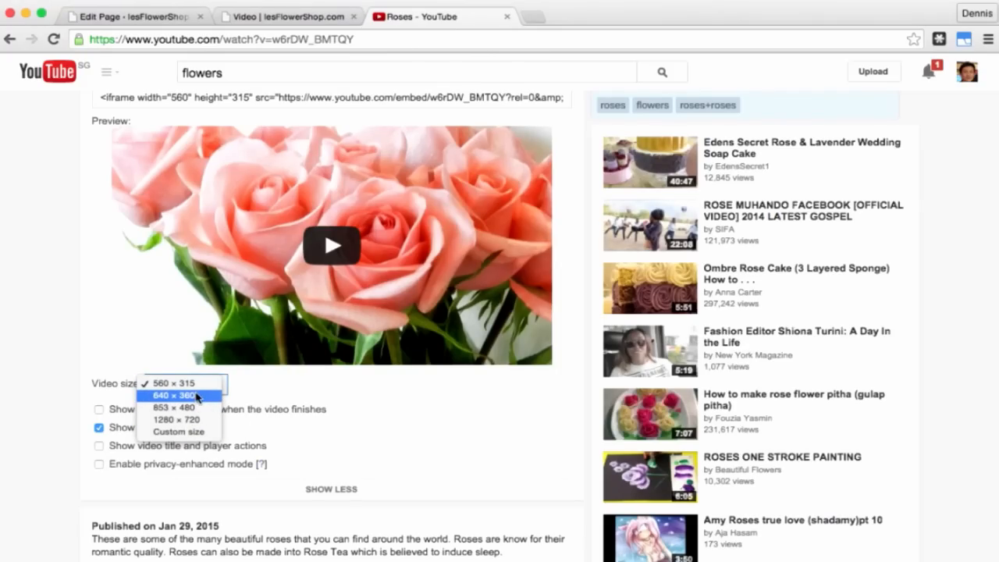
pyautogui.click(197, 396)
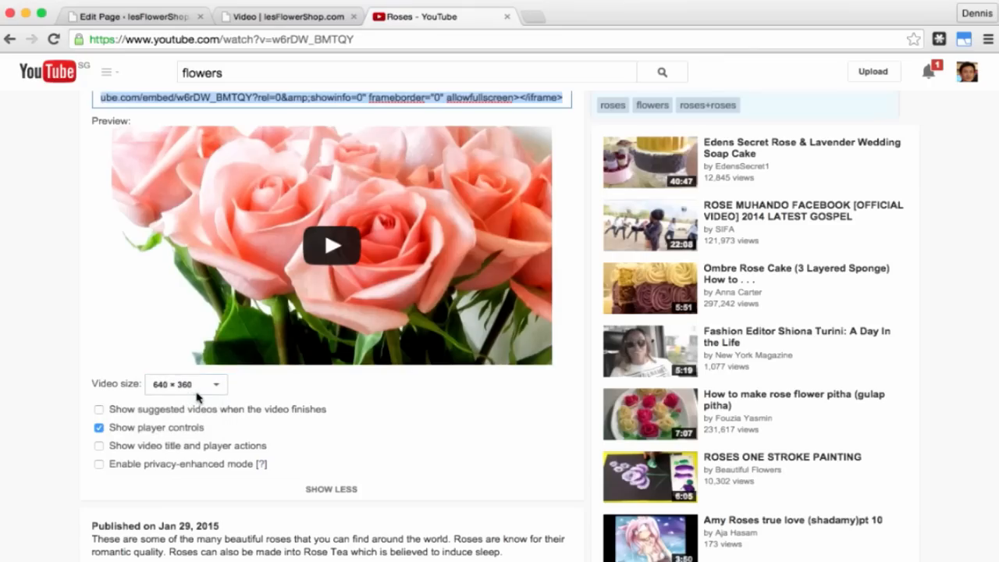
# Step: Copy the Roses video's embed code
pyautogui.scroll(3, 327, 384)
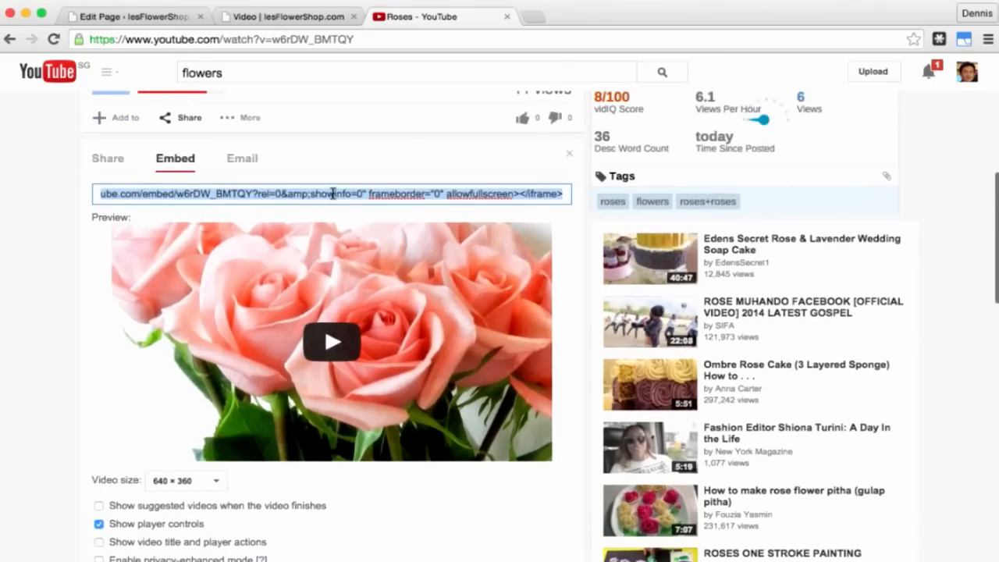
pyautogui.rightClick(333, 195)
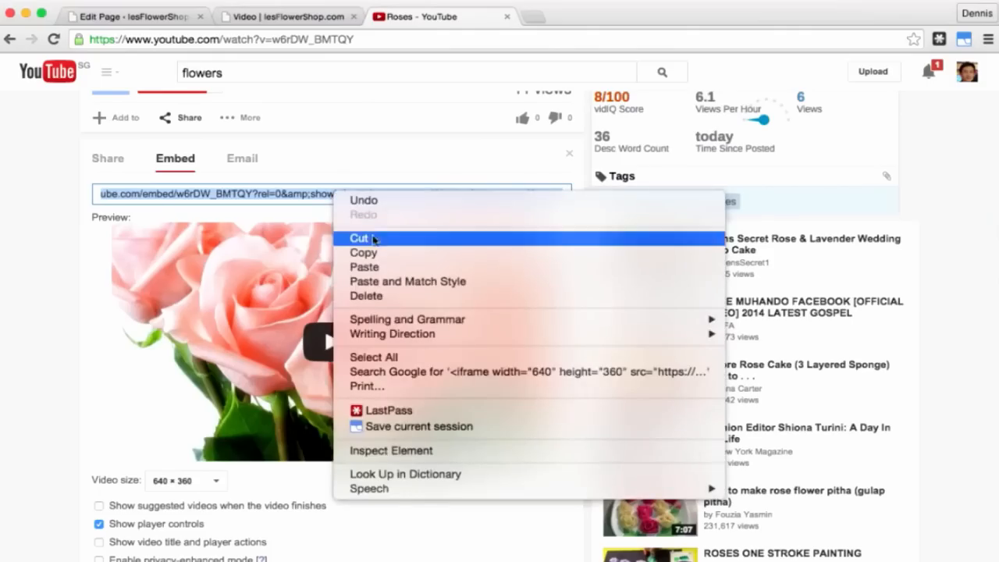
pyautogui.click(395, 254)
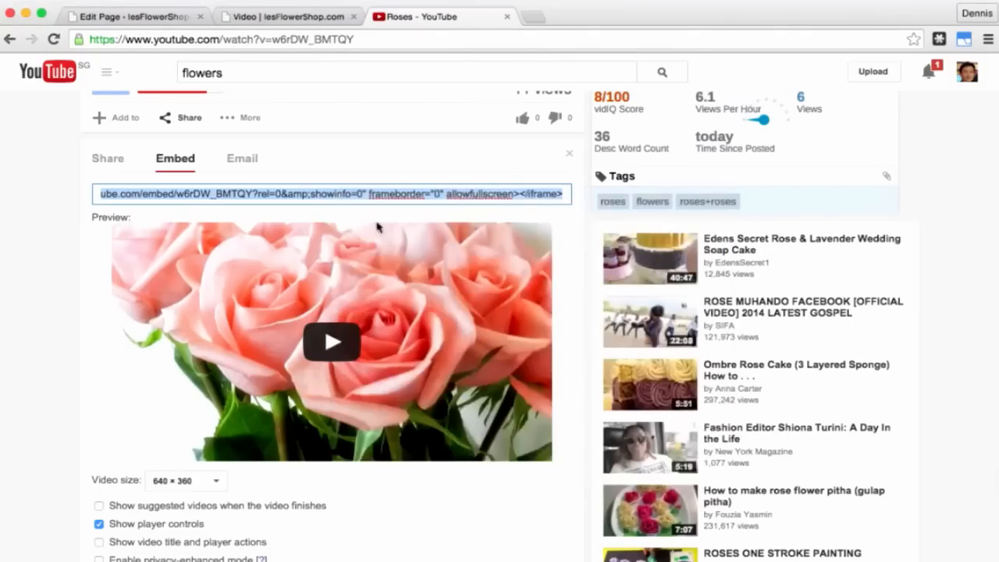
# Step: Paste the YouTube embed code into the Video page through the Text editor, then return to Visual
pyautogui.click(160, 17)
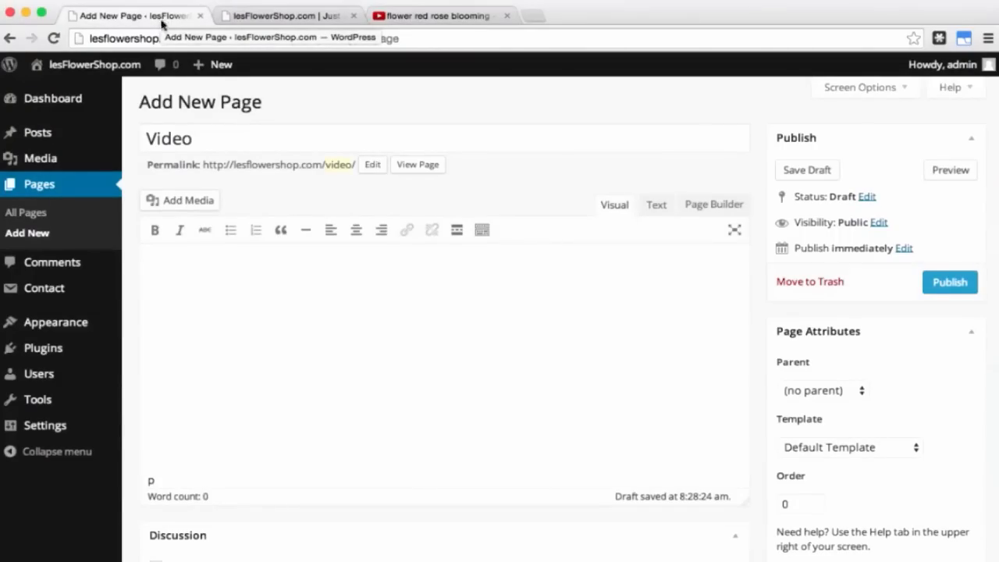
pyautogui.click(656, 209)
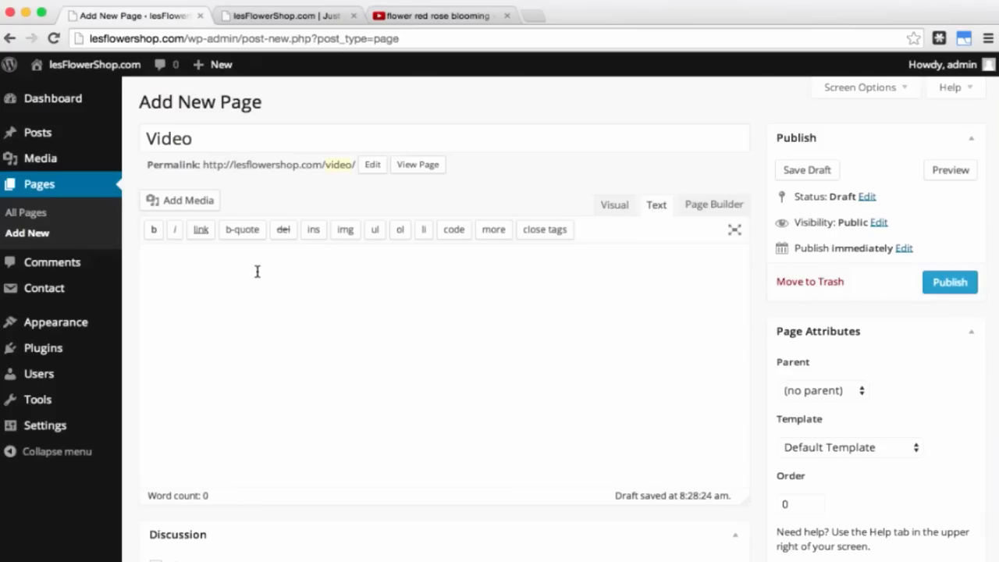
pyautogui.rightClick(178, 277)
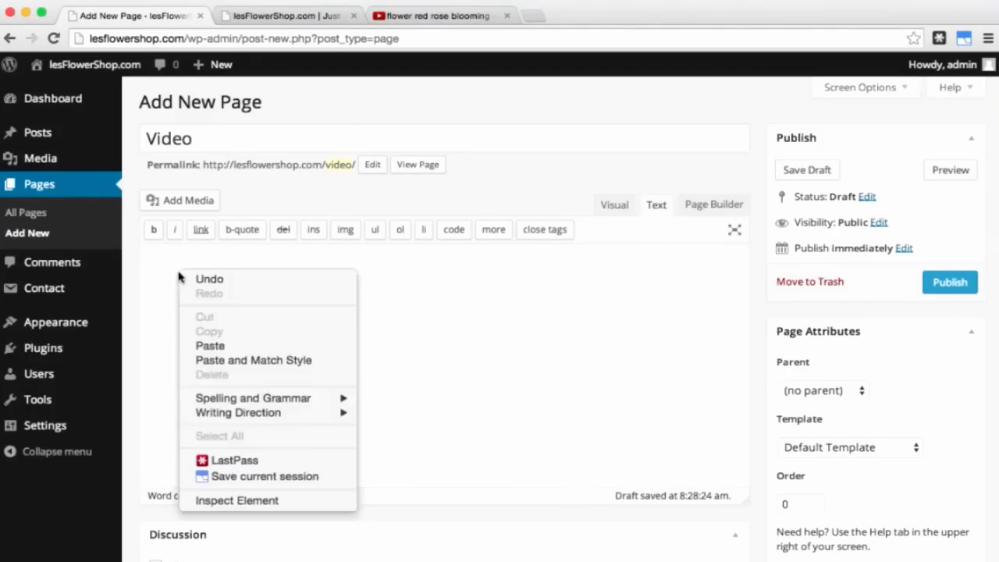
pyautogui.click(222, 347)
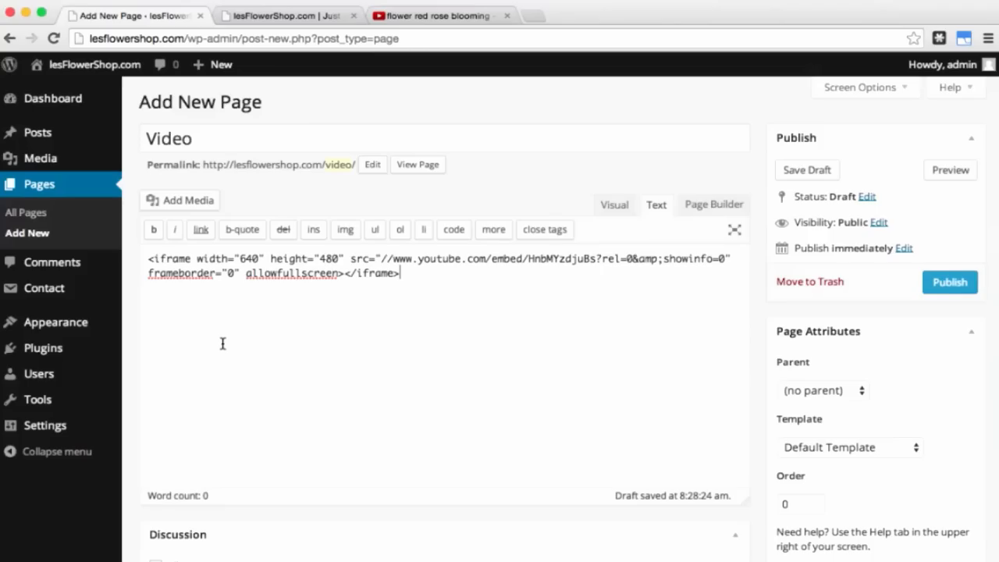
pyautogui.click(618, 207)
# Step: Add the line 'ROSE BLOOMING' below the video and preview the page
pyautogui.scroll(-3, 660, 390)
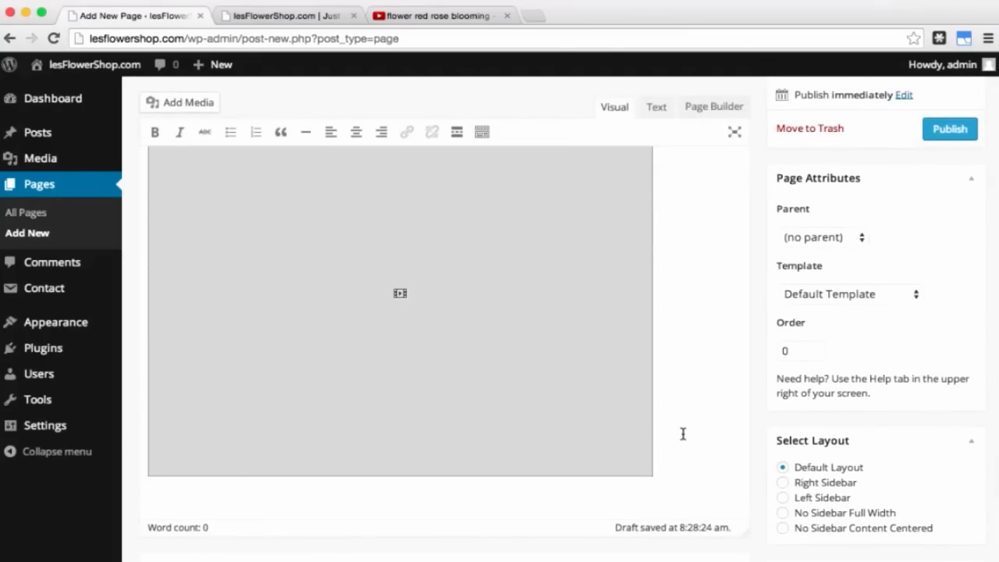
pyautogui.press('Return')
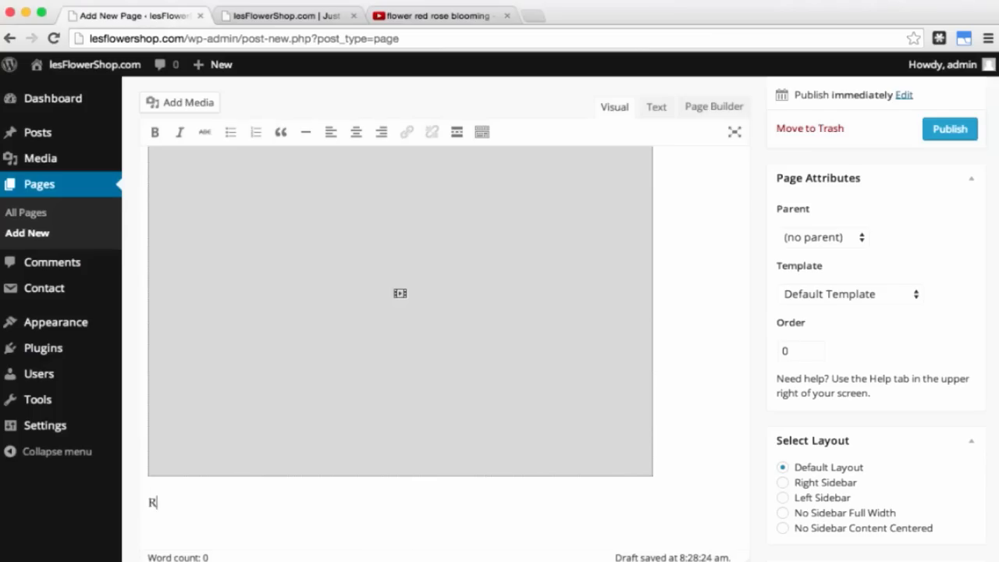
pyautogui.write('ROSE BLOOMING')
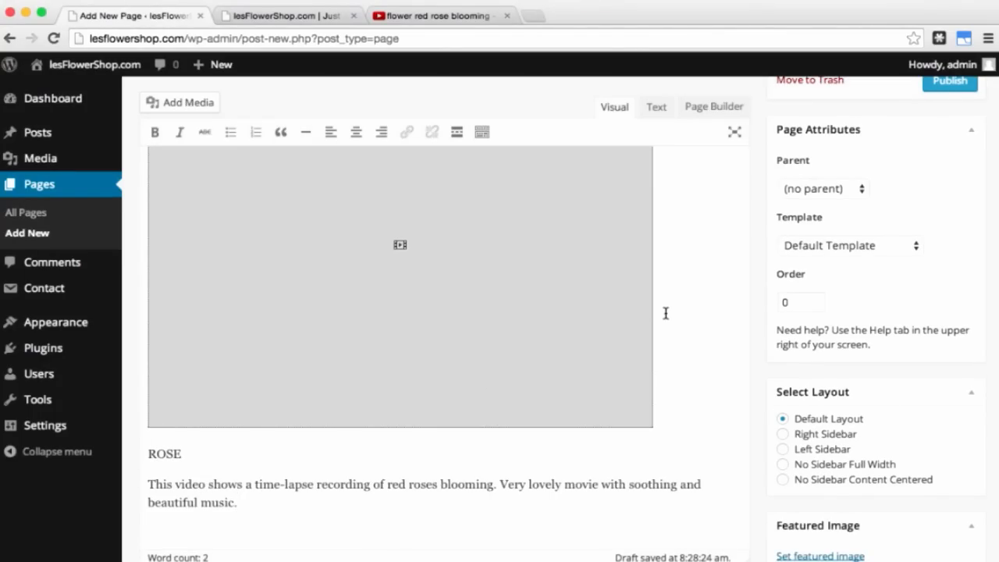
pyautogui.scroll(4, 664, 312)
pyautogui.click(943, 173)
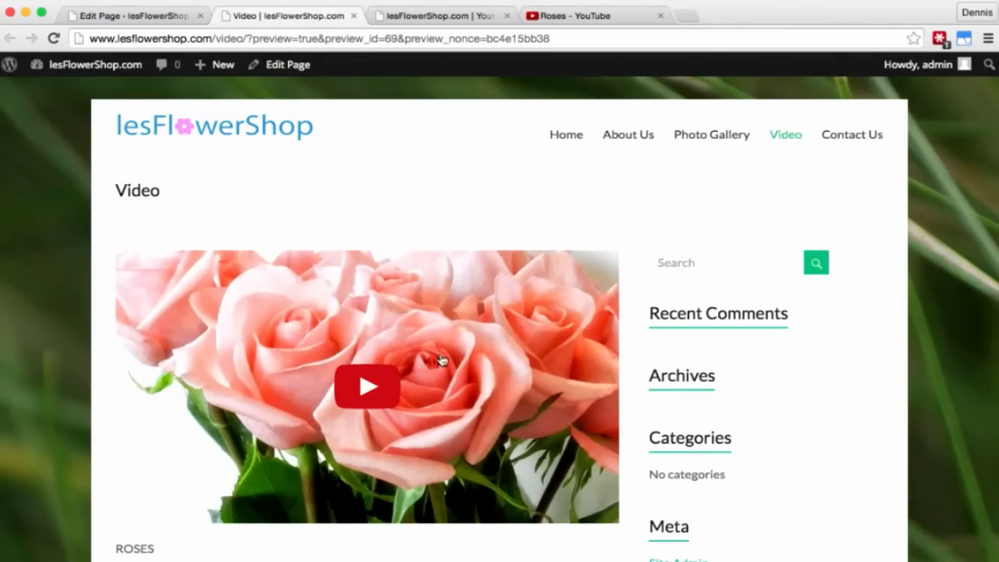
# Step: Play and pause the embedded rose video in the preview, then close the preview
pyautogui.click(375, 389)
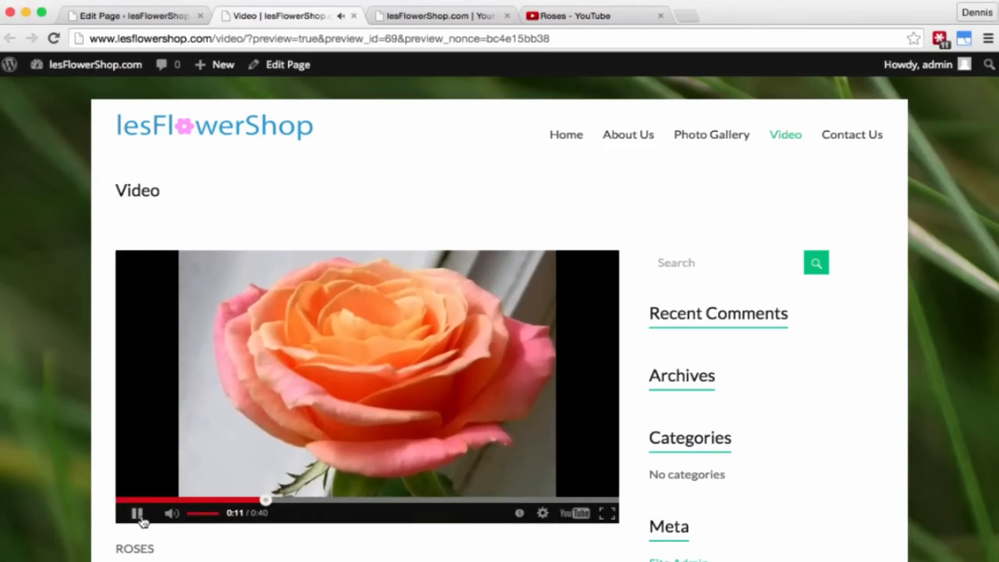
pyautogui.click(138, 515)
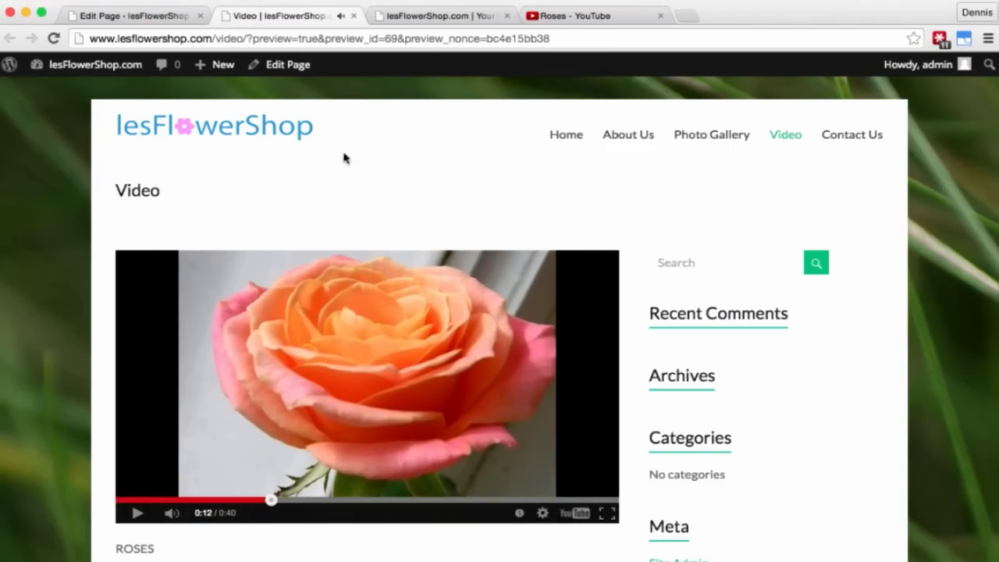
pyautogui.click(353, 16)
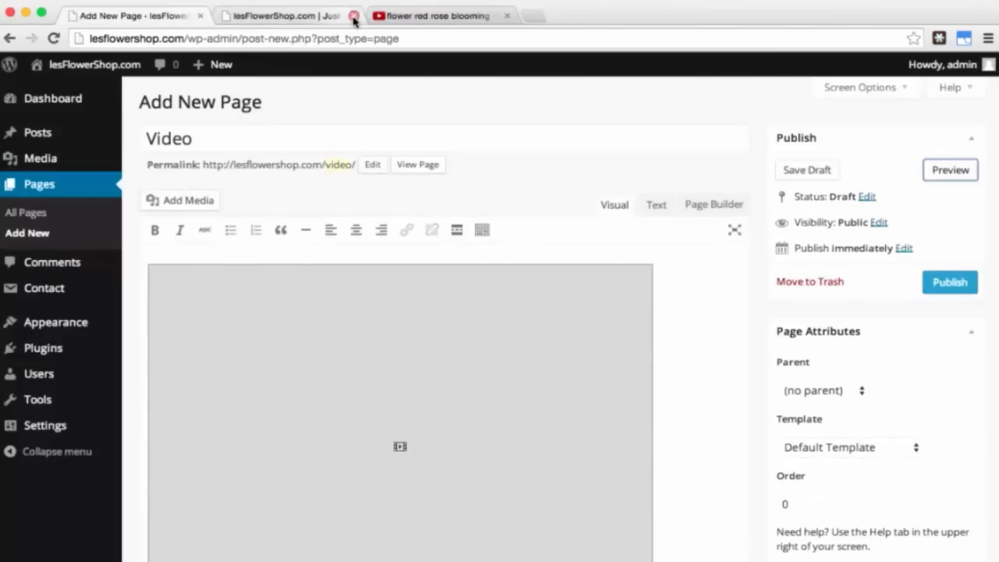
# Step: Publish the Video page
pyautogui.scroll(-2, 460, 231)
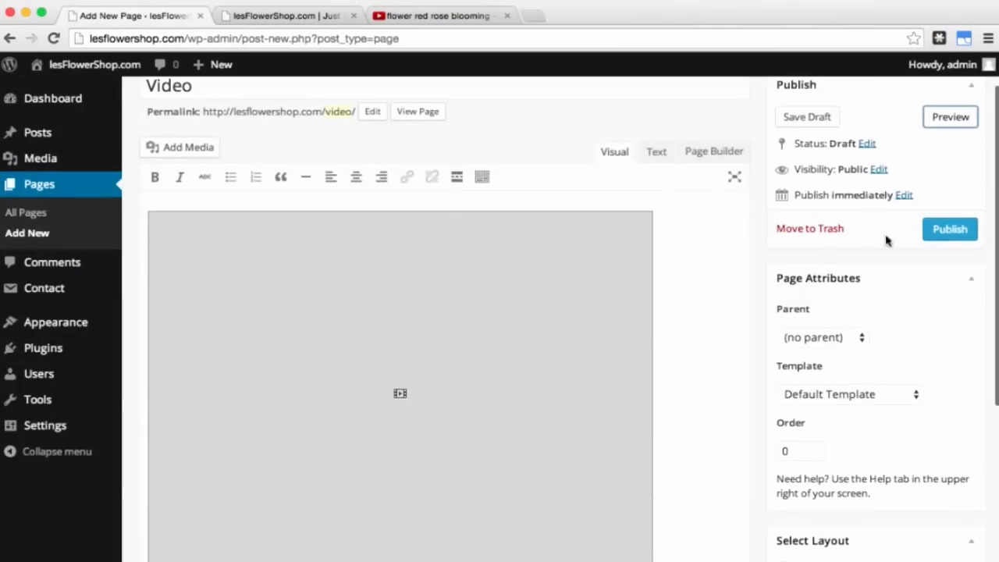
pyautogui.click(944, 234)
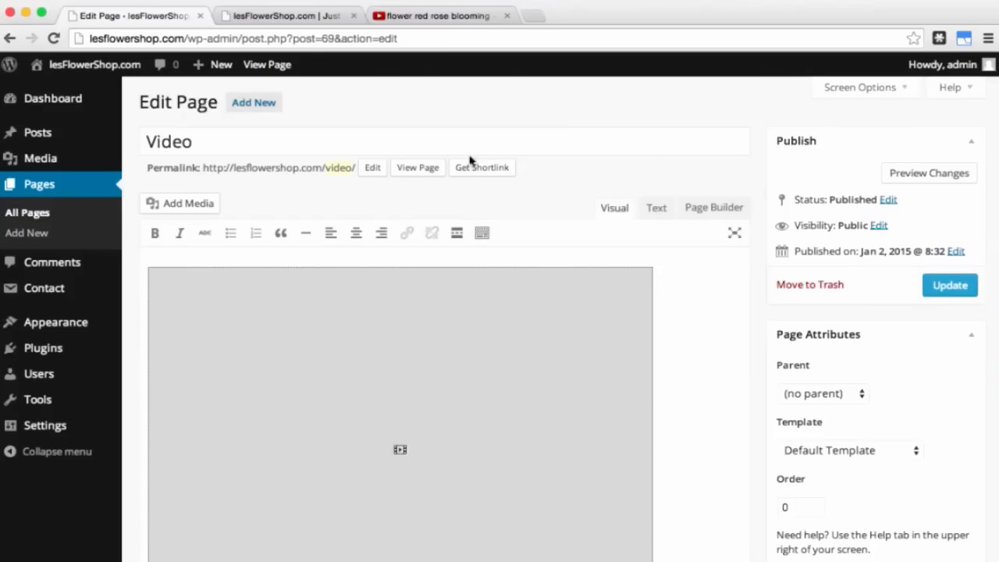
pyautogui.moveTo(64, 290)
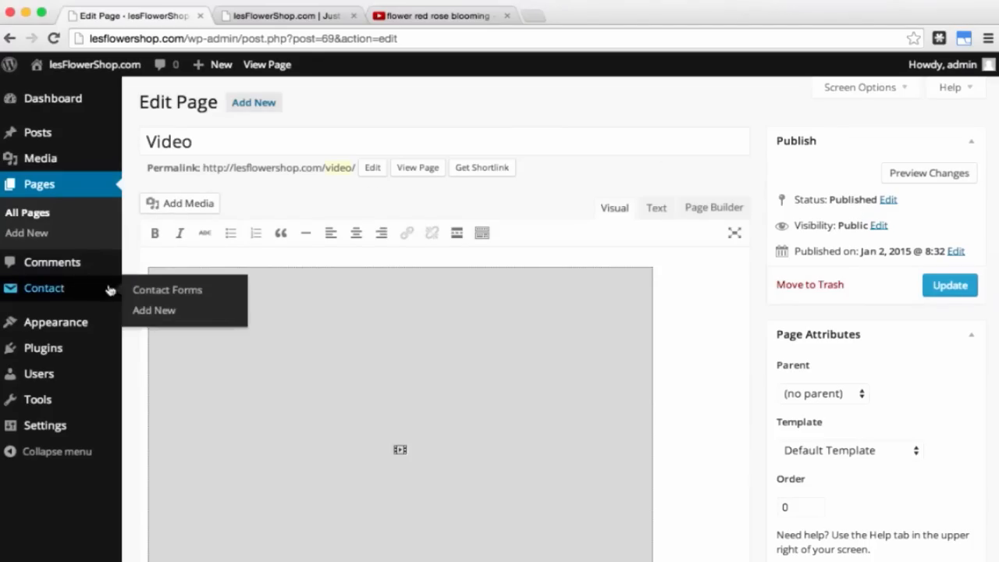
# Step: Go to Contact Forms and open Contact form 1 in the Edit Contact Form screen
pyautogui.click(162, 291)
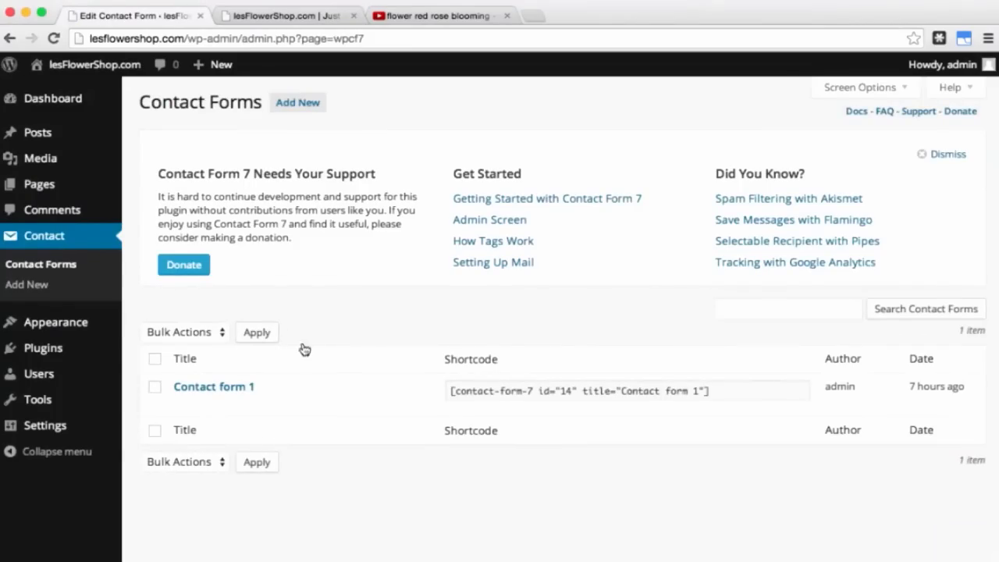
pyautogui.moveTo(350, 393)
pyautogui.click(182, 404)
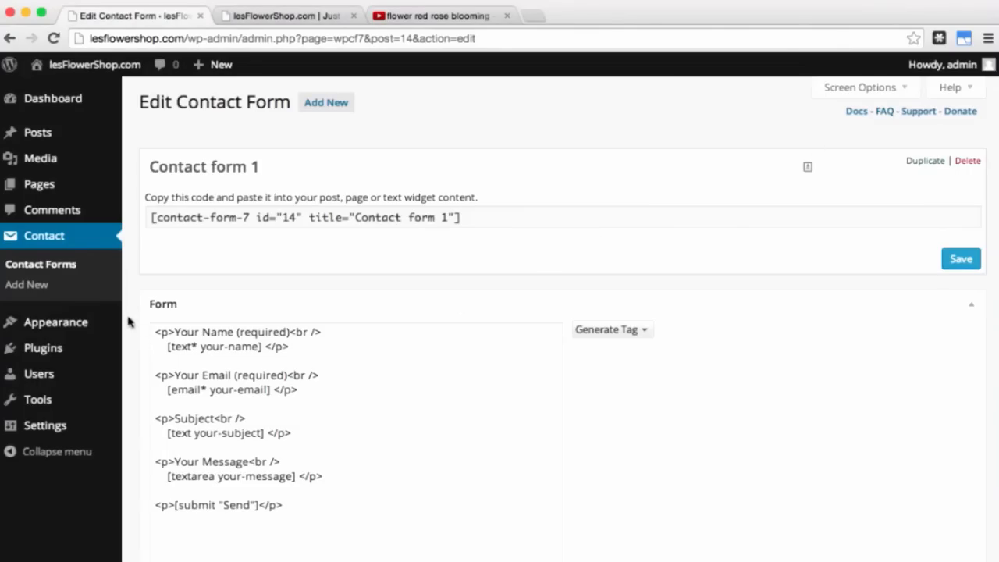
# Step: Copy the [contact-form-7 id="14" title="Contact form 1"] shortcode from the Contact Forms list
pyautogui.click(70, 269)
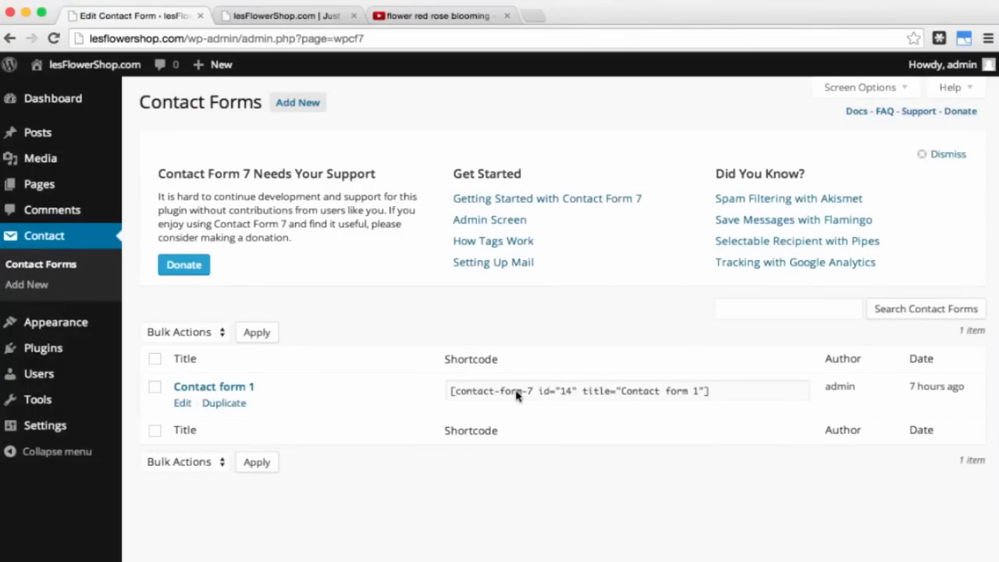
pyautogui.rightClick(683, 393)
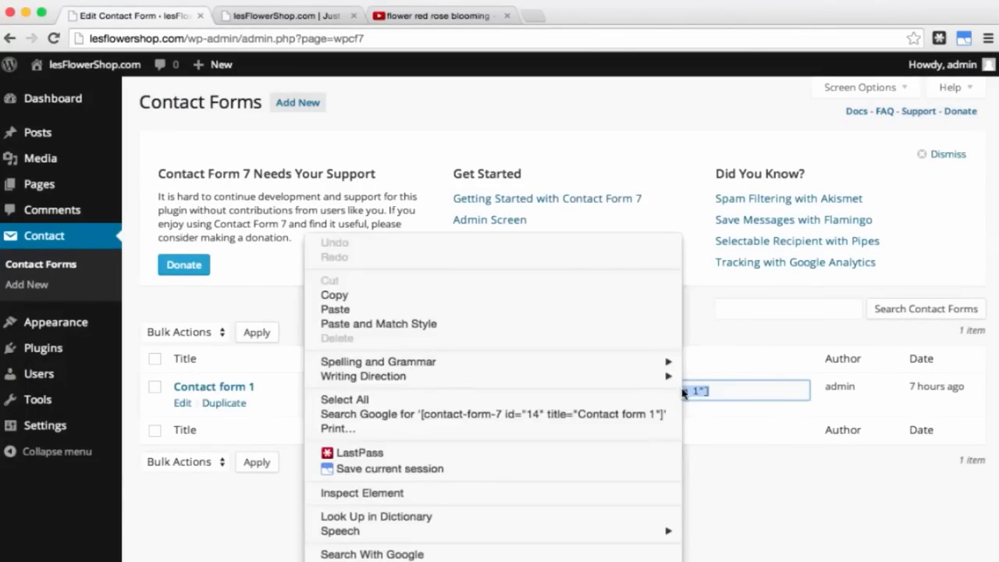
pyautogui.click(570, 296)
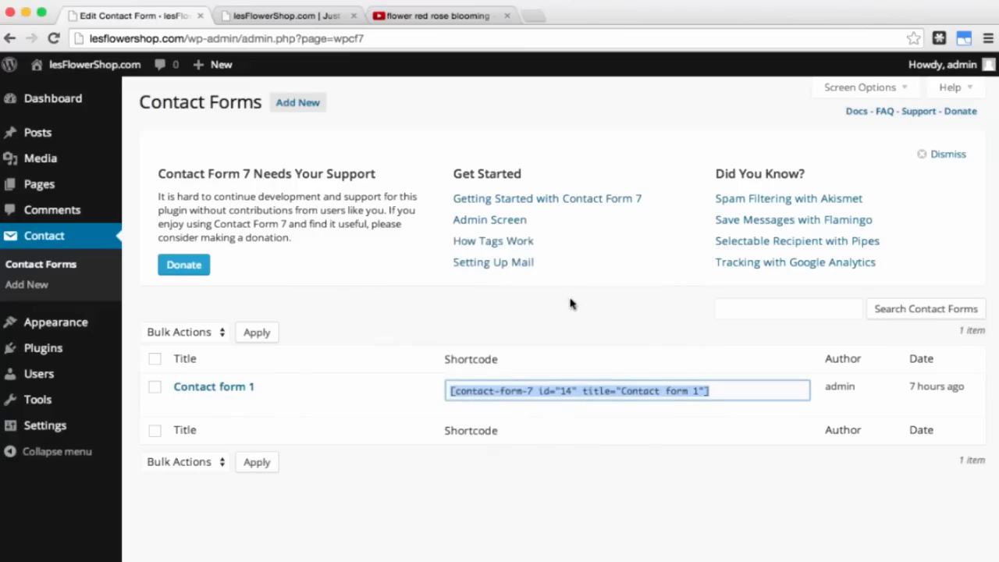
# Step: Add a new page named 'Contact Us' and switch its content area to Page Builder
pyautogui.click(56, 187)
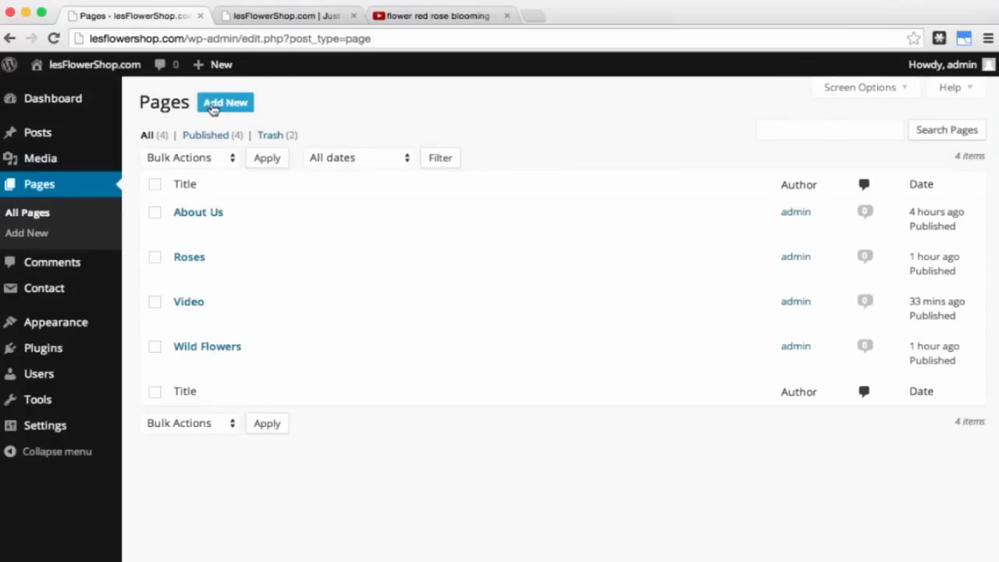
pyautogui.click(219, 109)
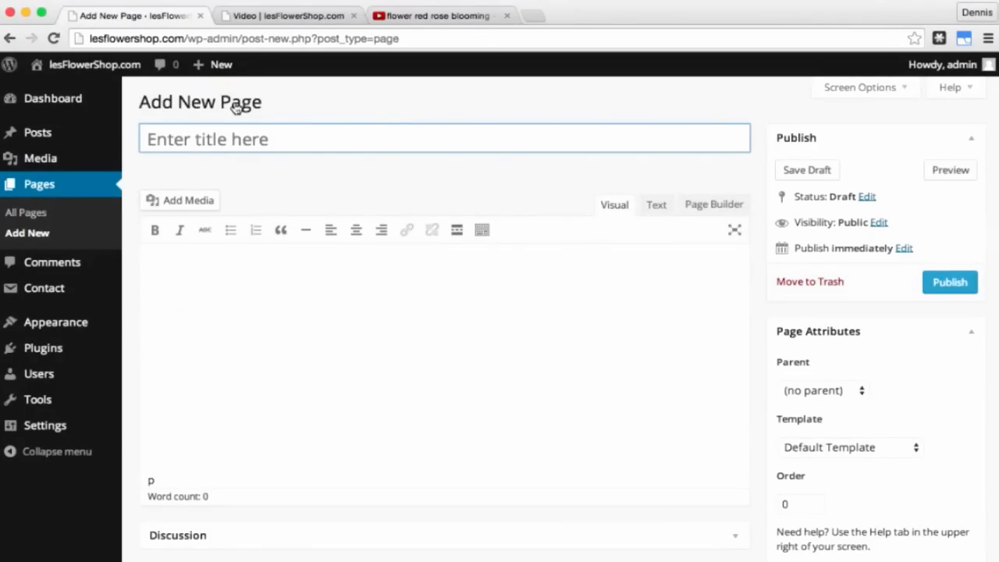
pyautogui.write('Contact ')
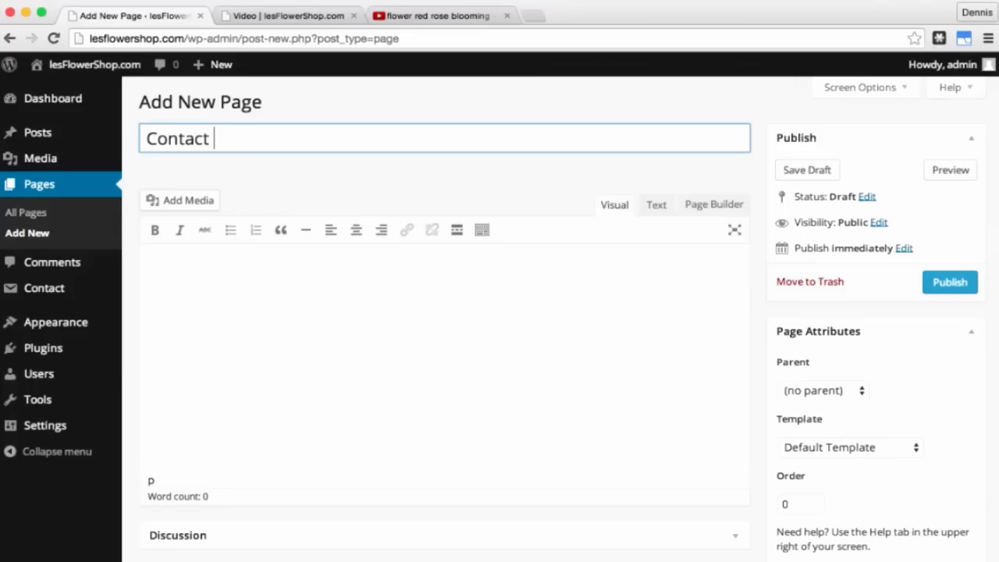
pyautogui.write('Us')
pyautogui.click(277, 318)
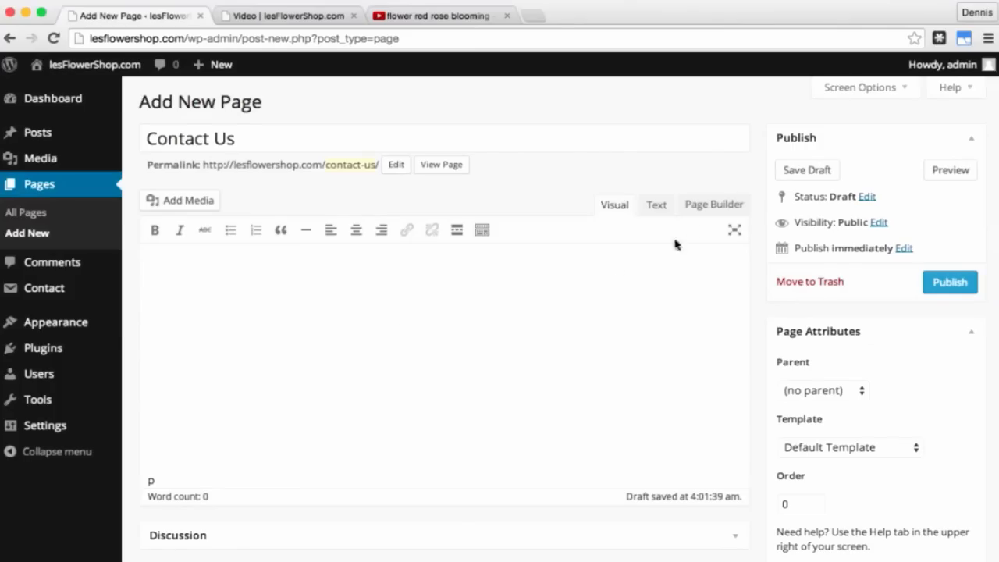
pyautogui.click(709, 208)
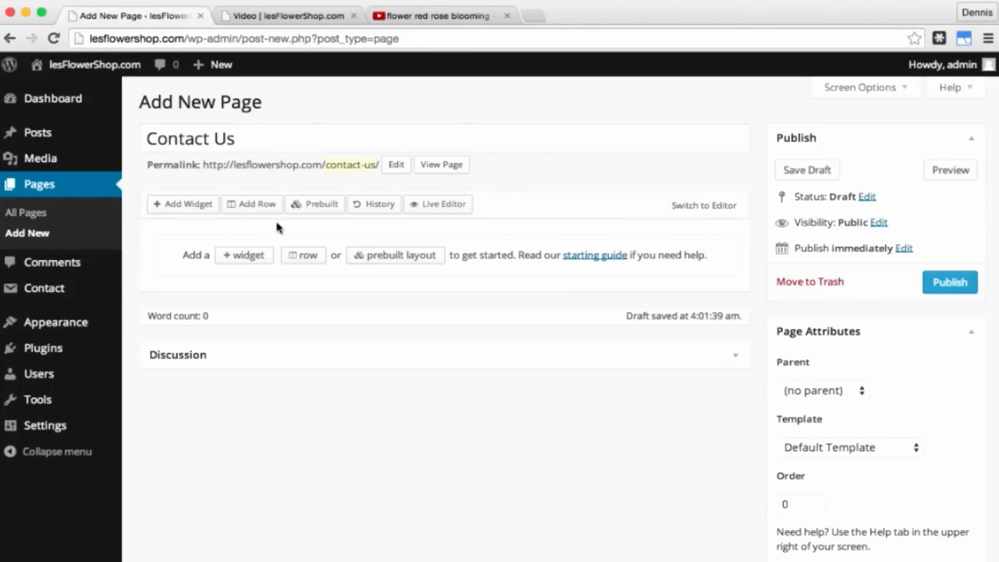
# Step: Insert a two-column row with column widths 45 and 55 into the Contact Us layout
pyautogui.click(258, 205)
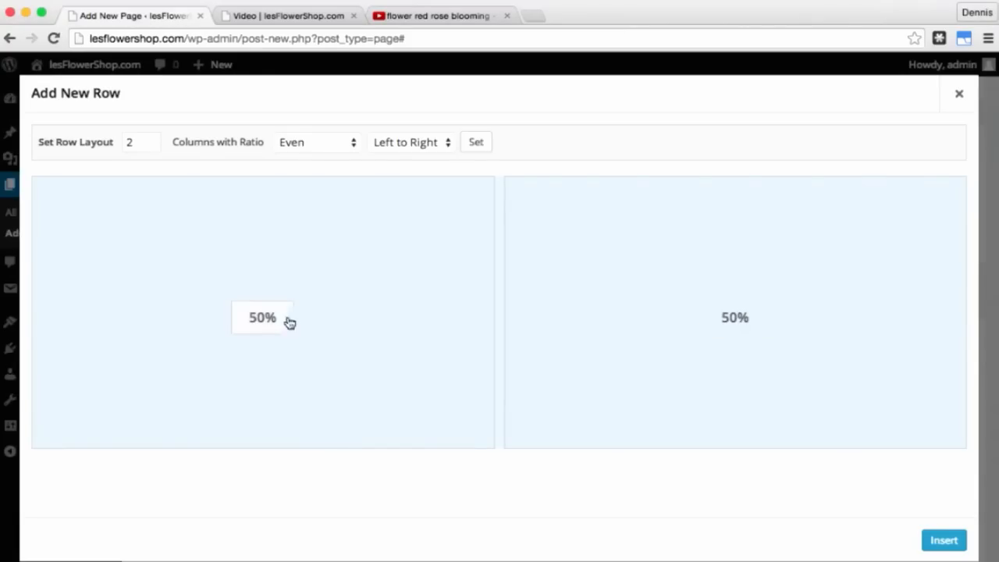
pyautogui.click(261, 331)
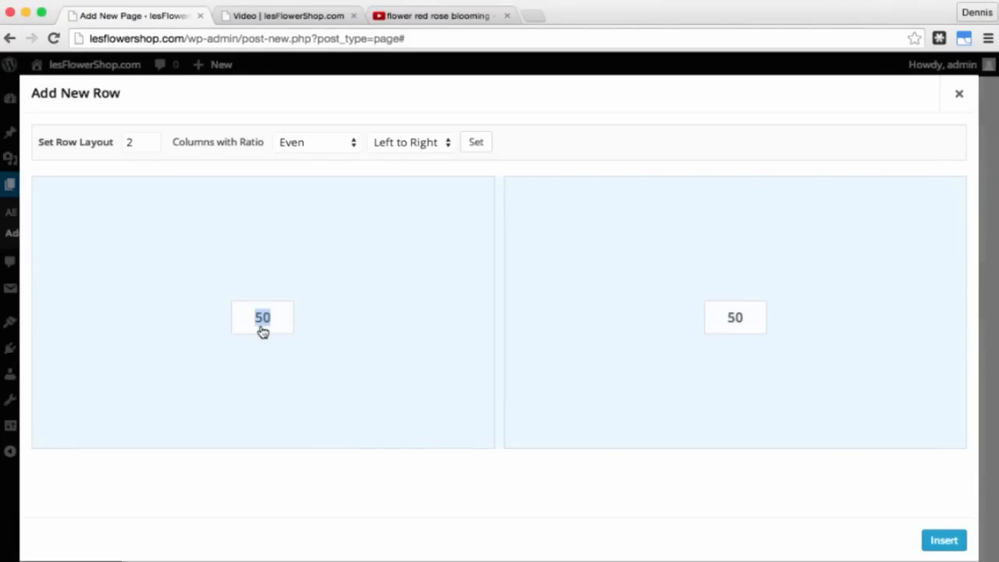
pyautogui.write('45')
pyautogui.click(739, 330)
pyautogui.write('55')
pyautogui.click(946, 541)
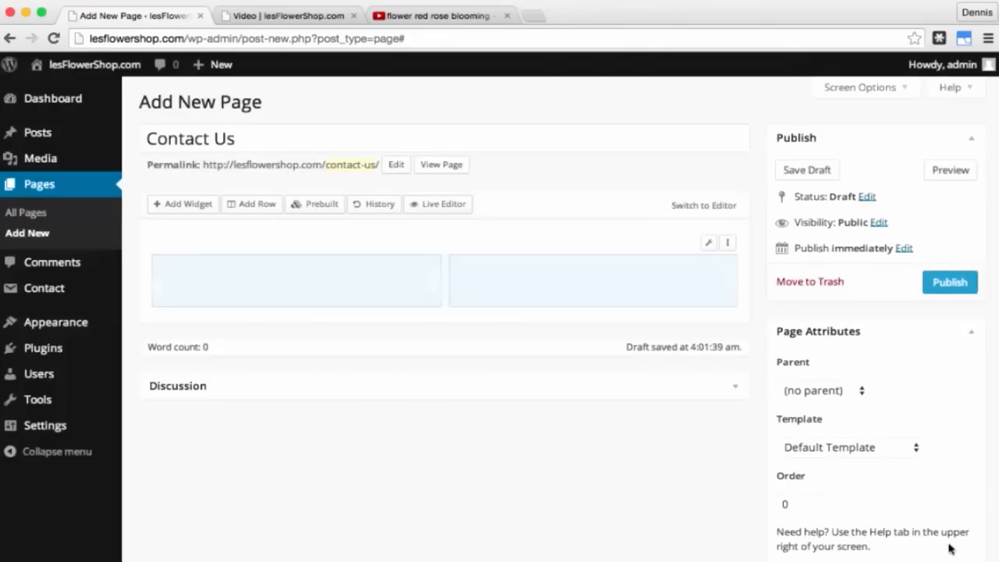
# Step: Add a Visual Editor widget to the left column and open it for editing
pyautogui.click(328, 286)
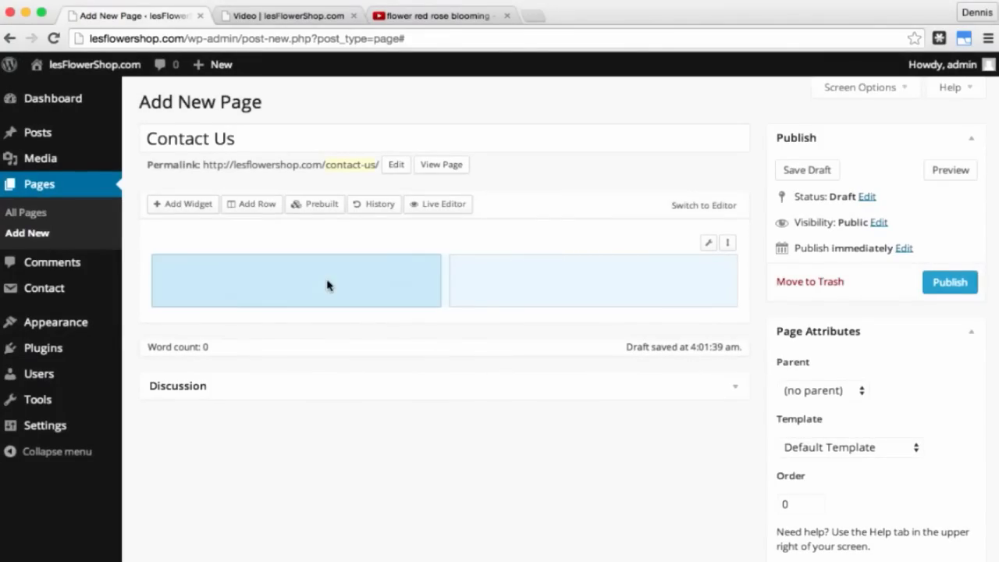
pyautogui.click(189, 208)
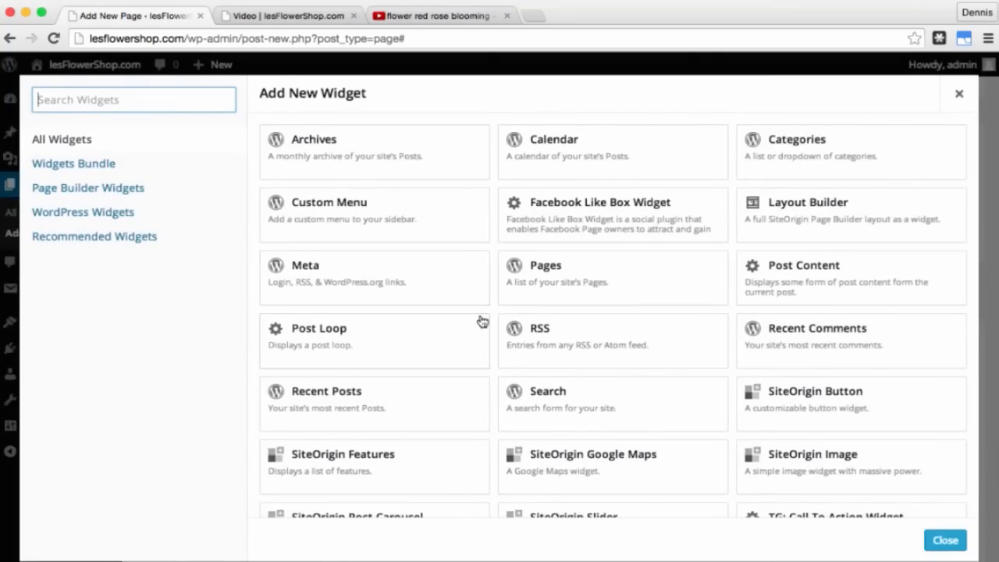
pyautogui.scroll(-5, 479, 319)
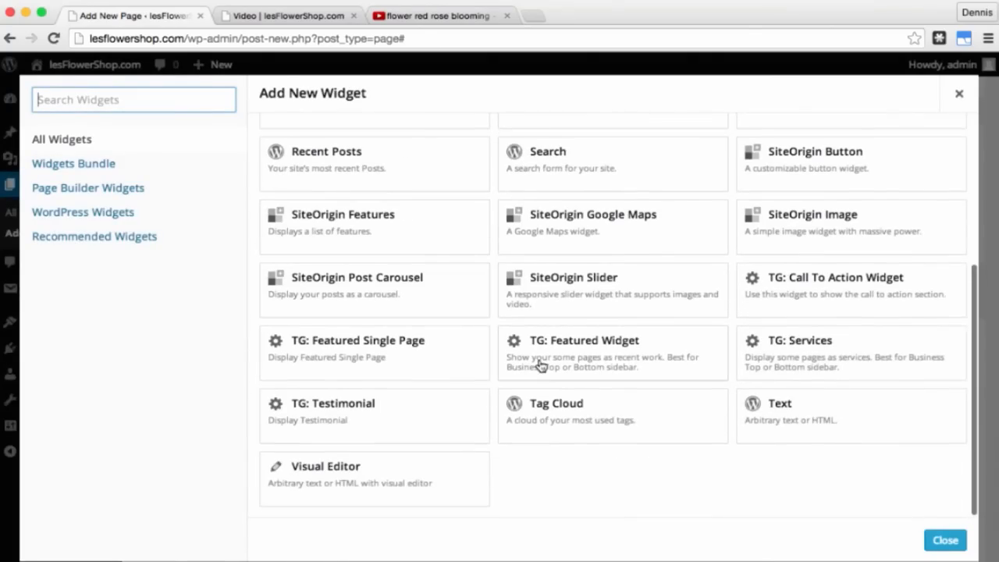
pyautogui.click(393, 476)
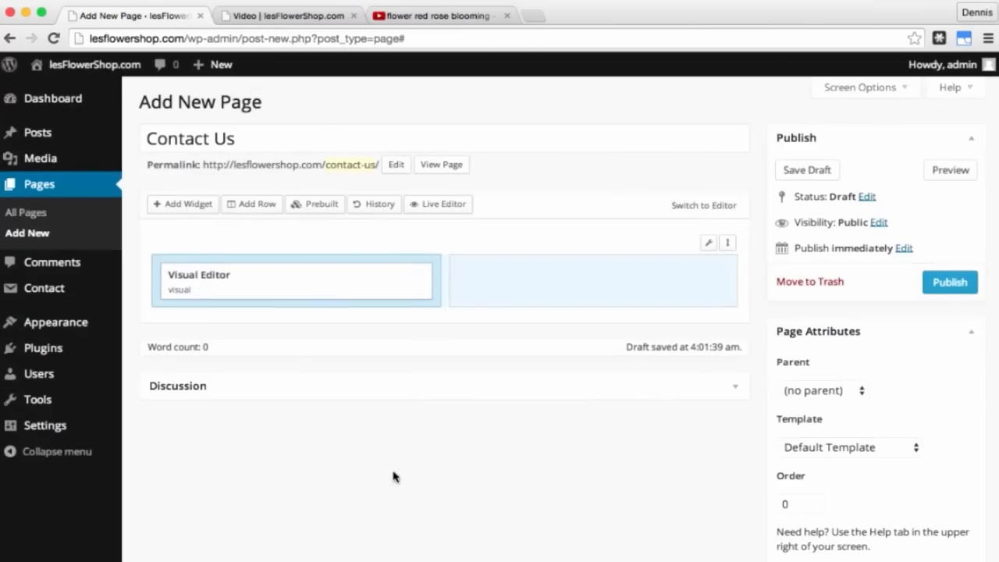
pyautogui.moveTo(357, 289)
pyautogui.click(333, 277)
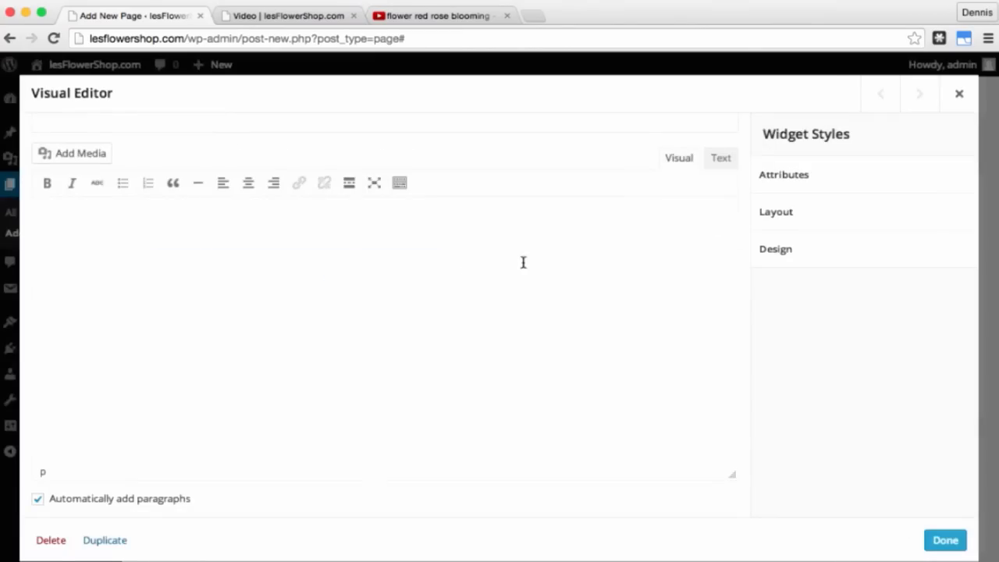
# Step: Paste the contact form shortcode, add the line 'You may submit your queries in the form below…' above it, and save
pyautogui.click(720, 164)
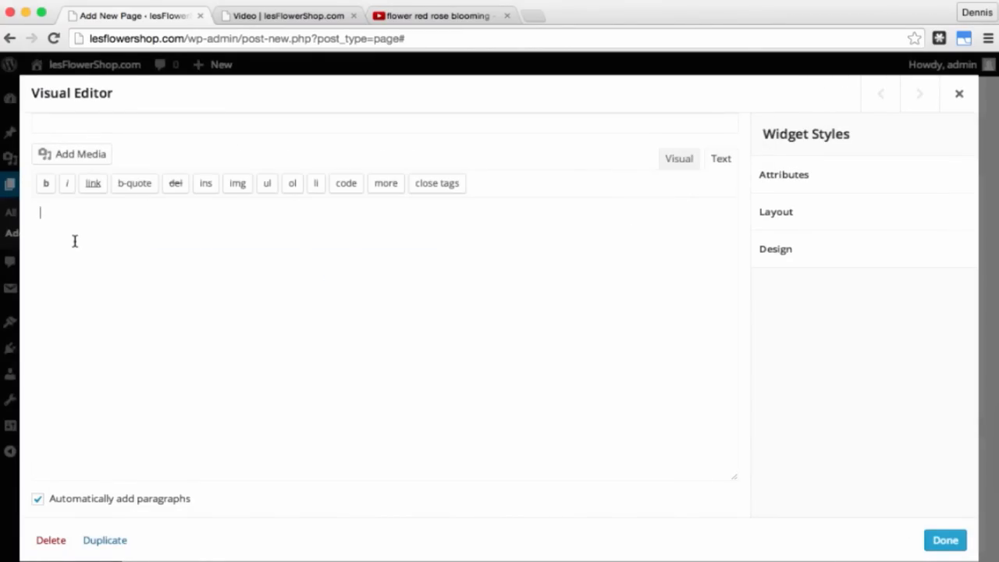
pyautogui.rightClick(75, 242)
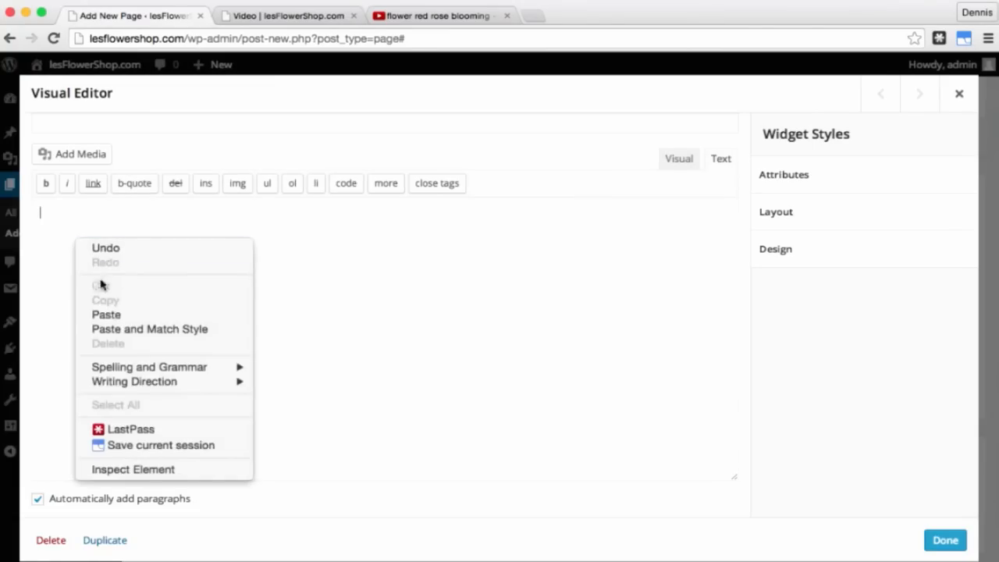
pyautogui.click(106, 314)
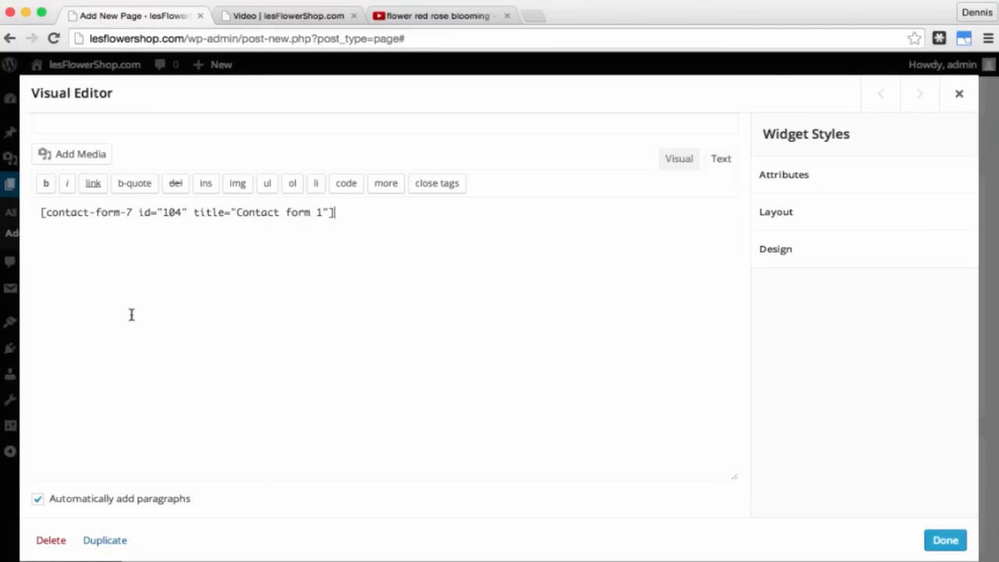
pyautogui.click(676, 159)
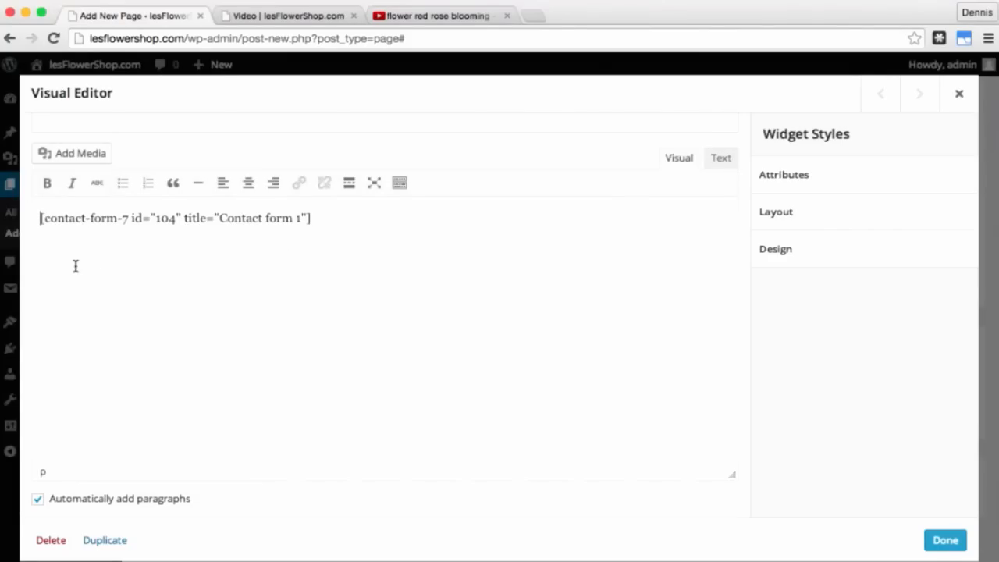
pyautogui.press('Return')
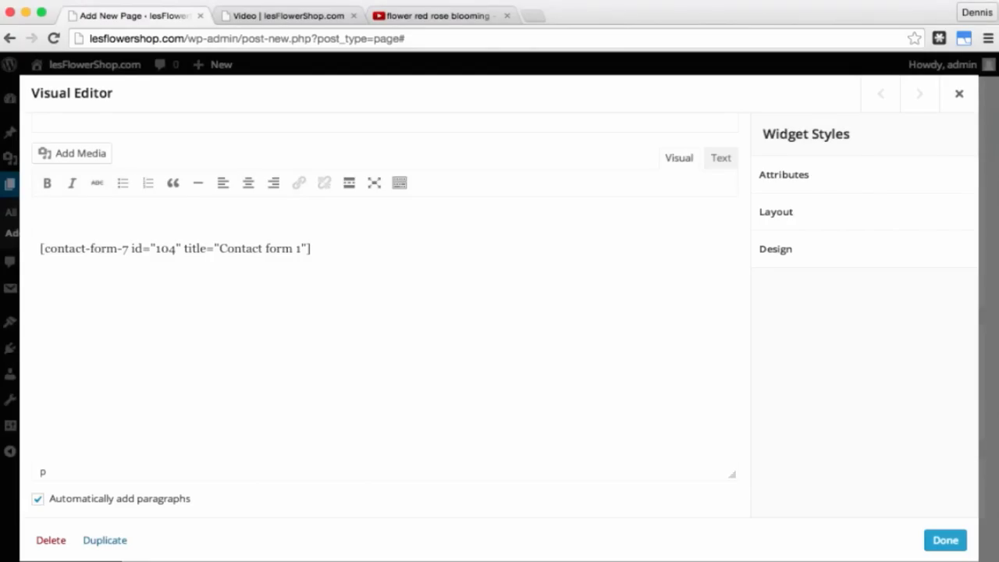
pyautogui.write('You may submit your queries in')
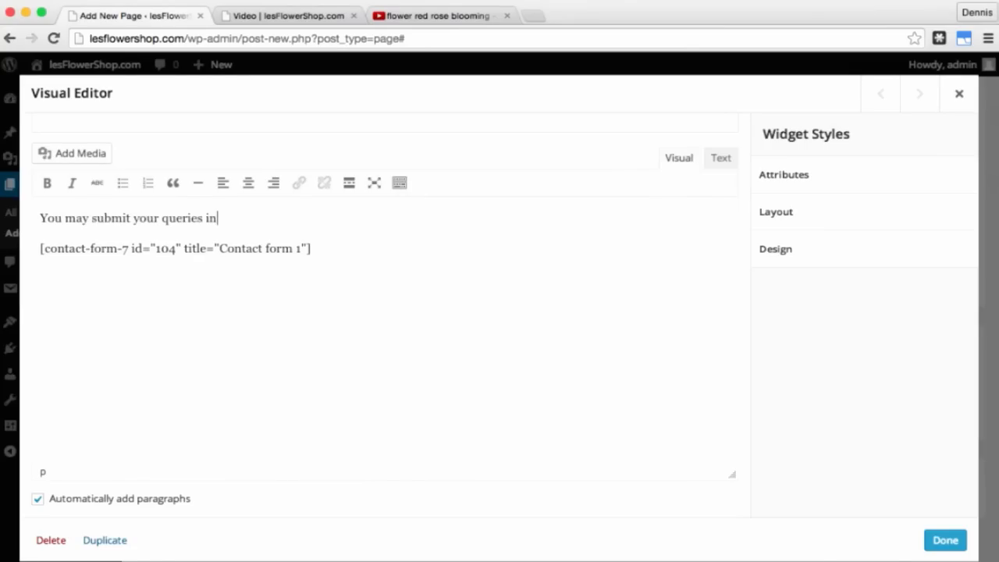
pyautogui.write(' the form below and we will get b')
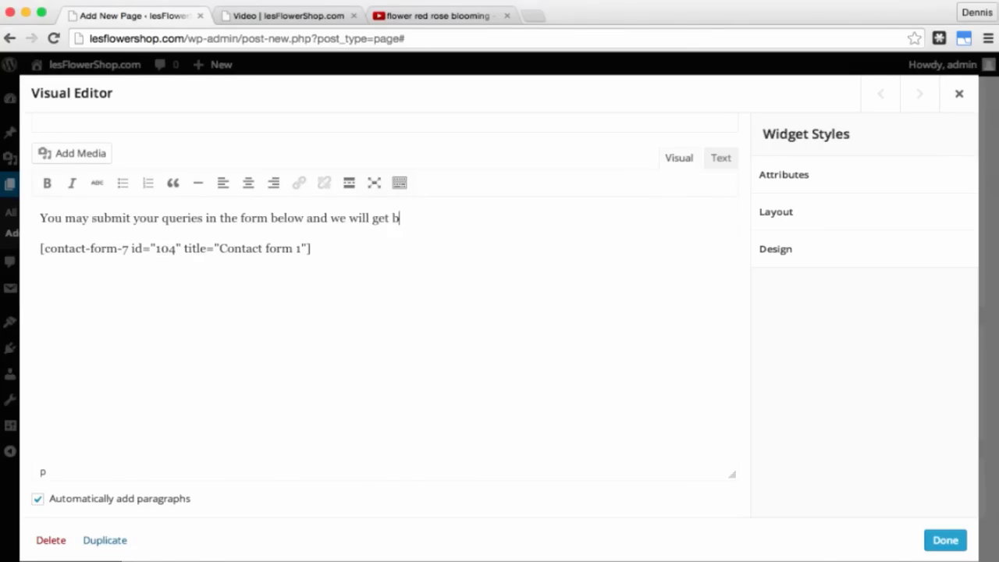
pyautogui.write('ack to you ASAP if')
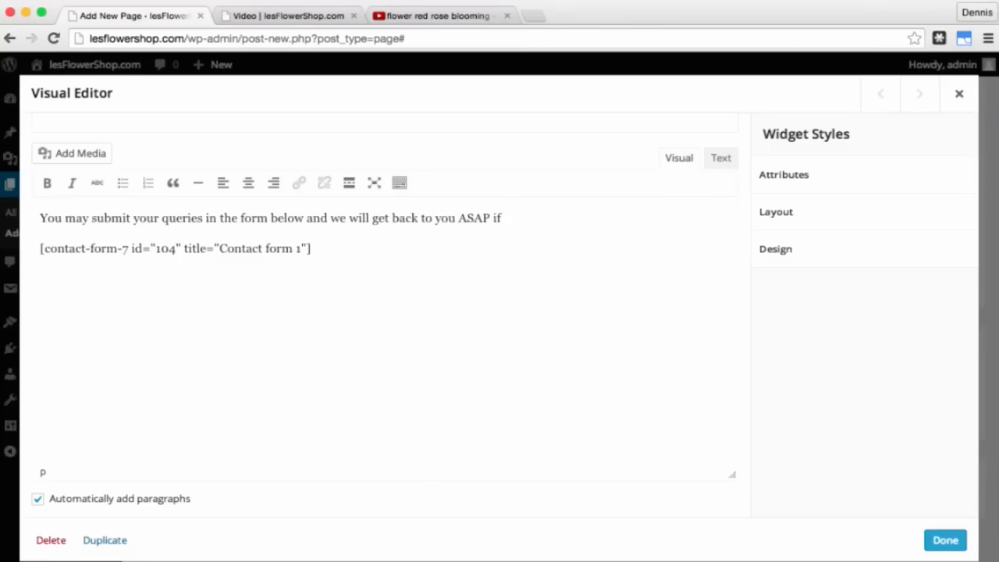
pyautogui.write(' need be...')
pyautogui.click(937, 541)
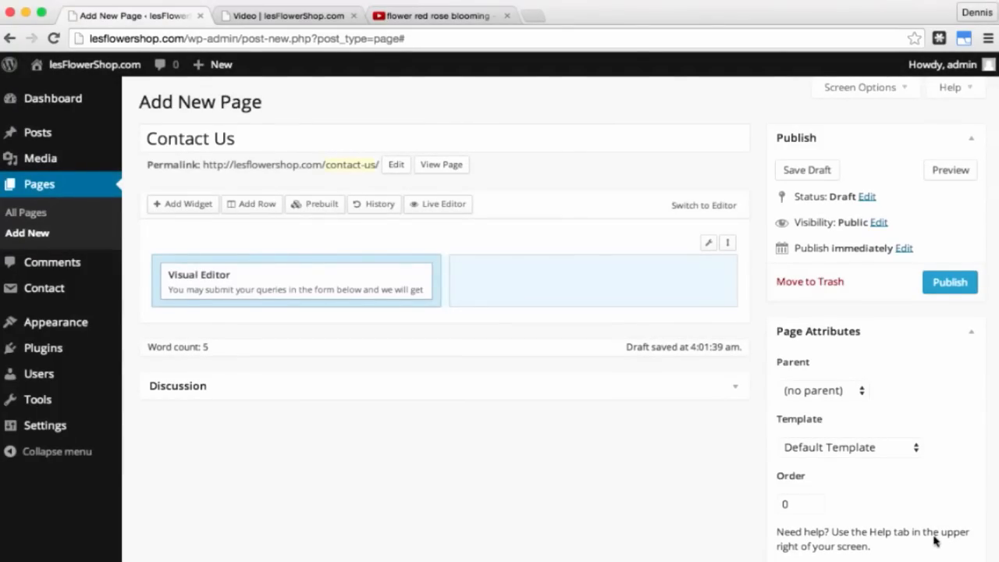
# Step: Add a Text widget to the right column, then open a new browser tab
pyautogui.click(638, 281)
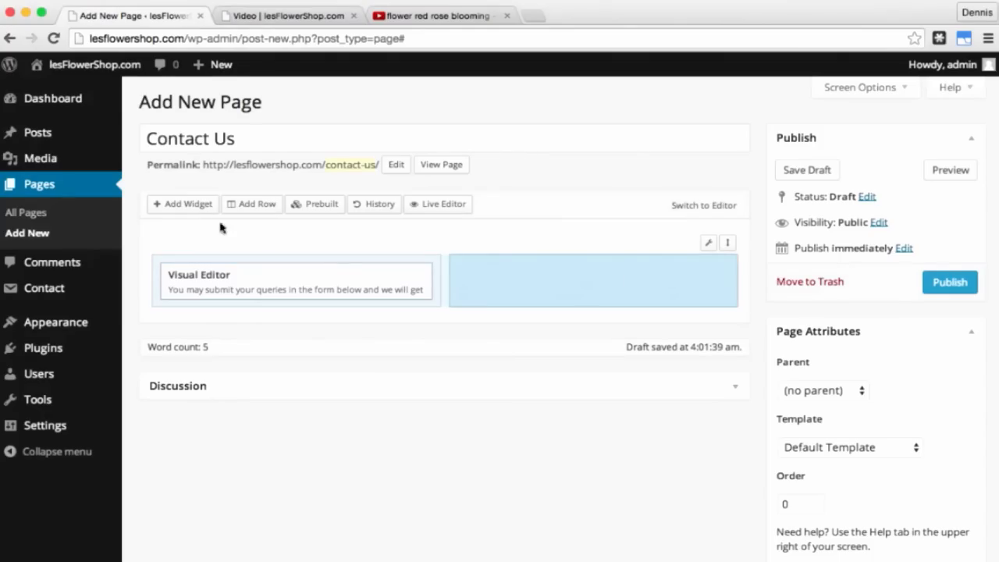
pyautogui.click(190, 206)
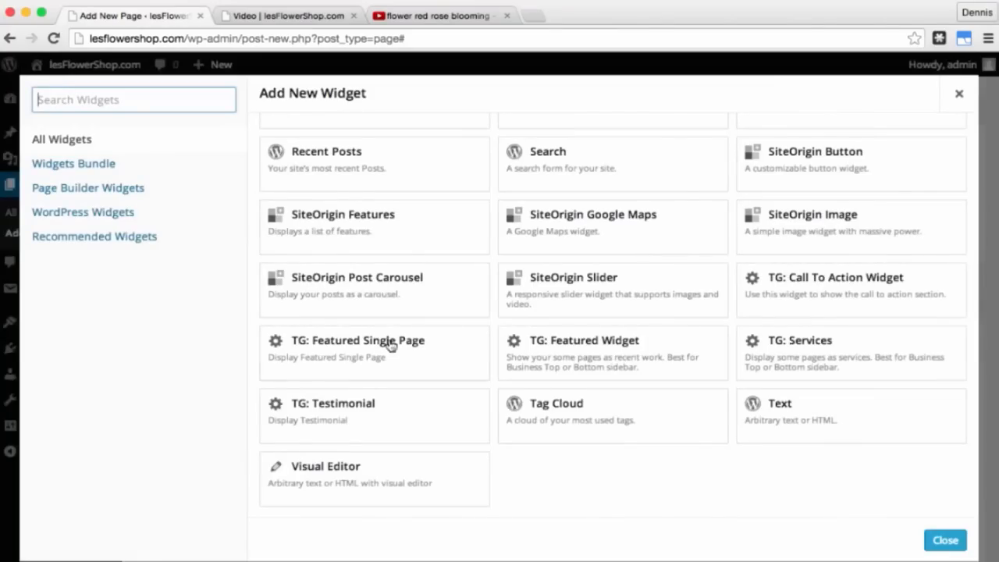
pyautogui.click(781, 422)
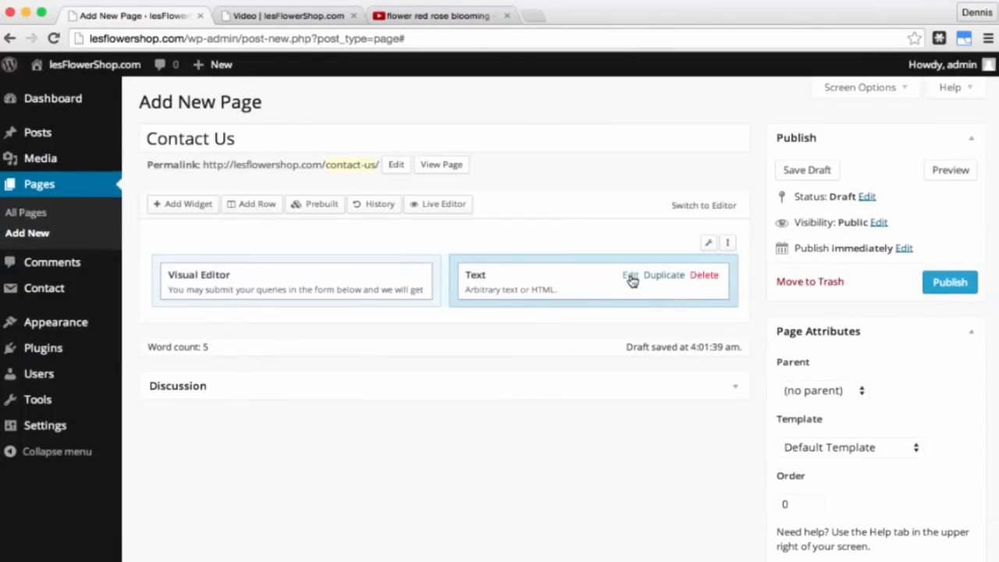
pyautogui.click(630, 277)
pyautogui.click(395, 224)
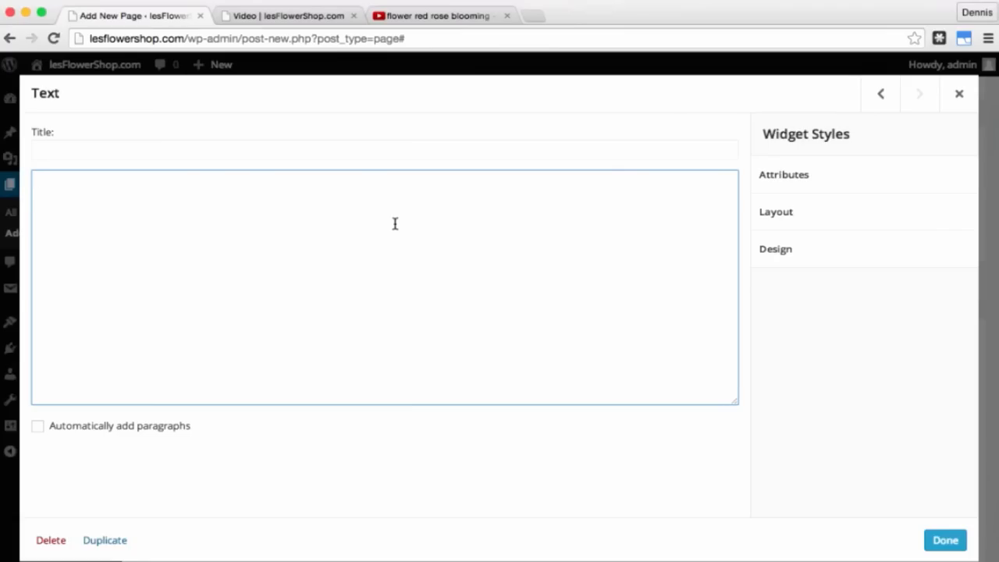
pyautogui.click(535, 17)
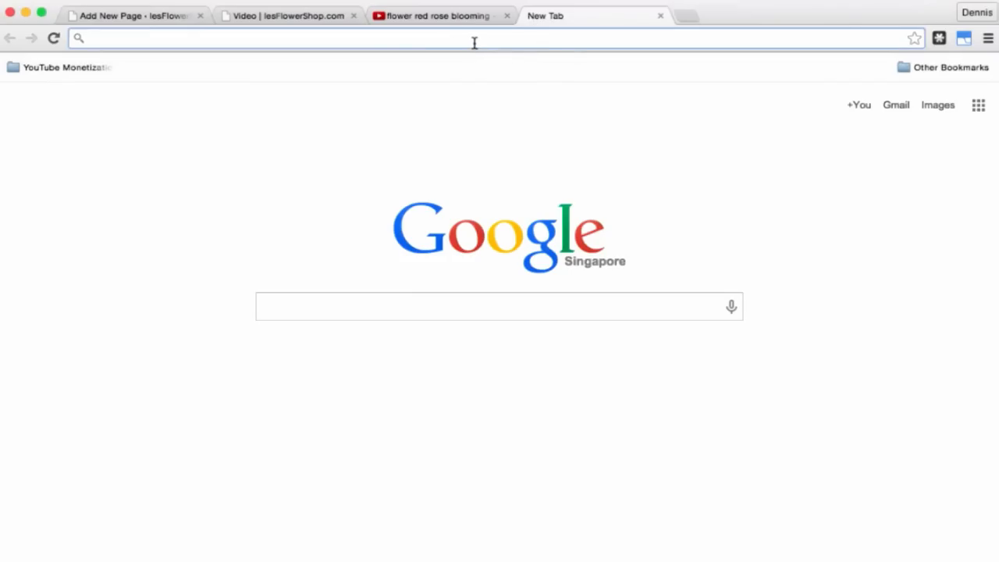
pyautogui.write('maps.')
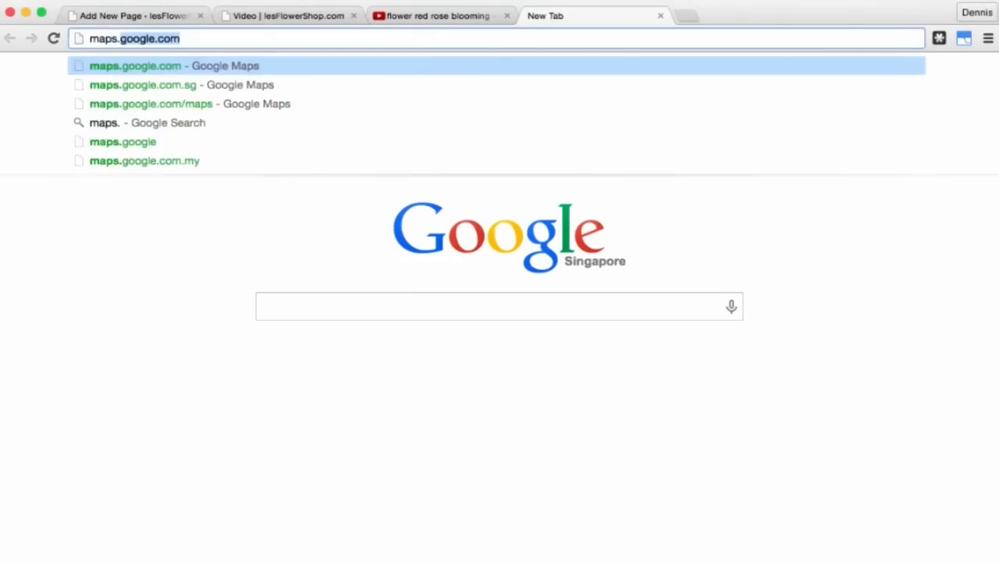
pyautogui.write('google.com')
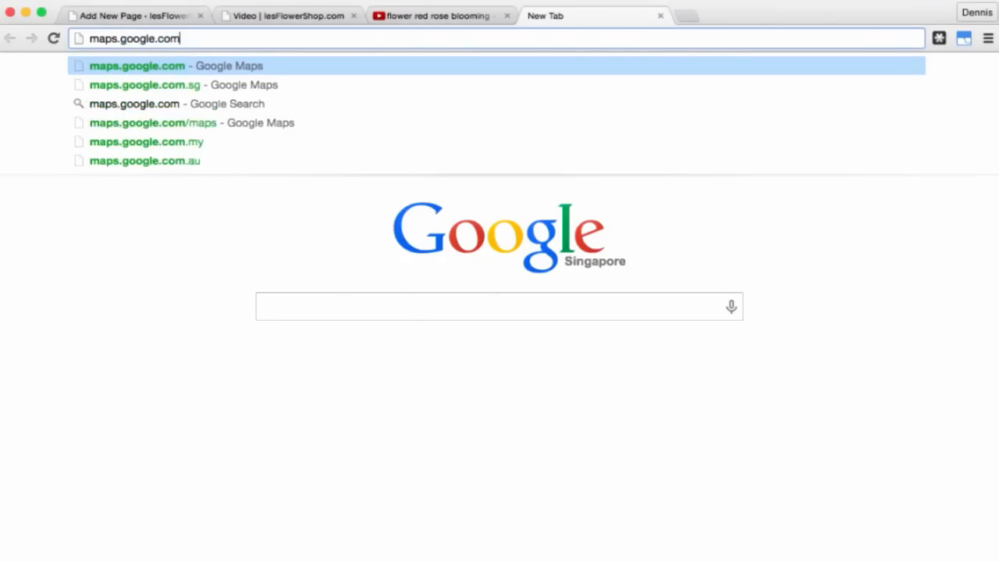
pyautogui.press('Return')
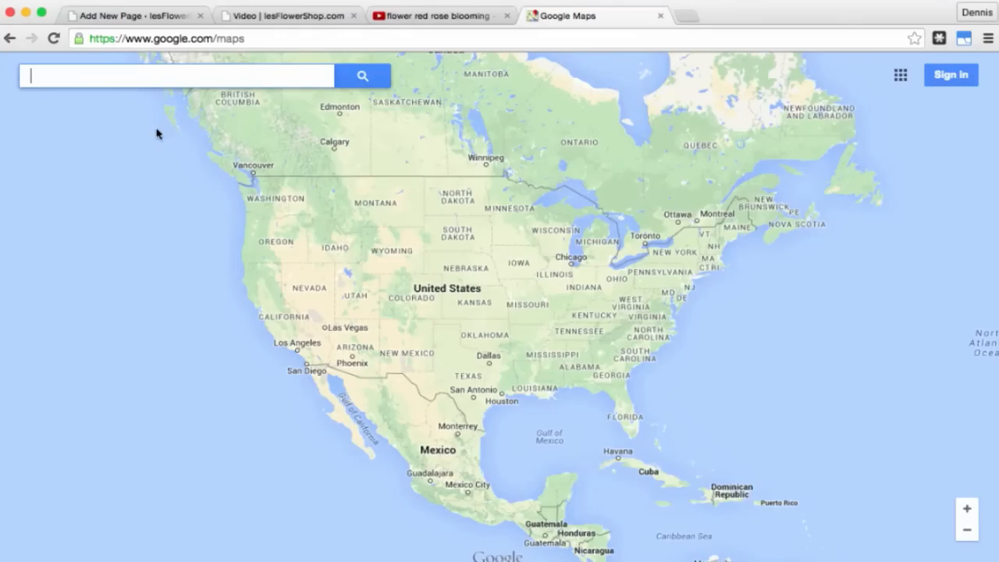
pyautogui.click(133, 74)
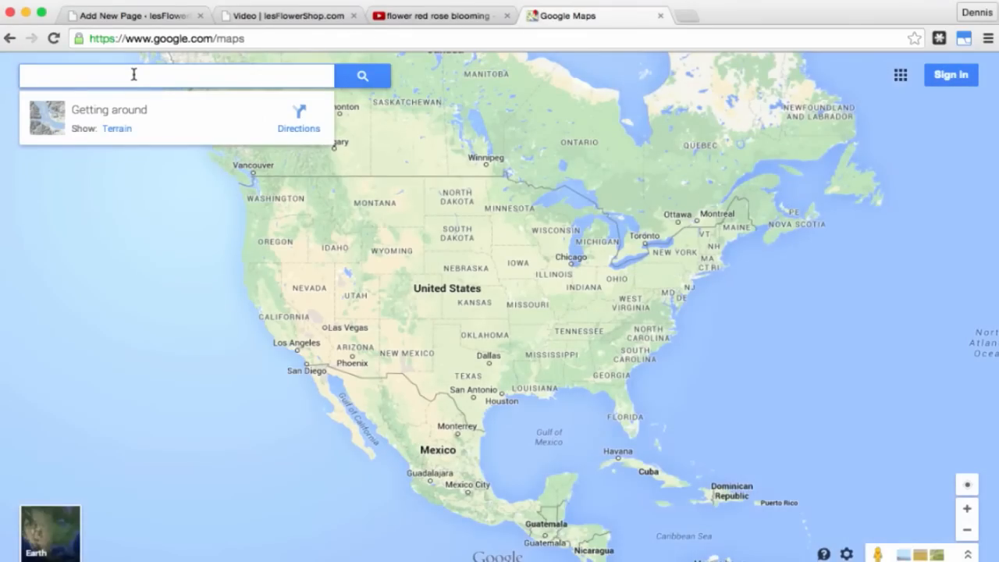
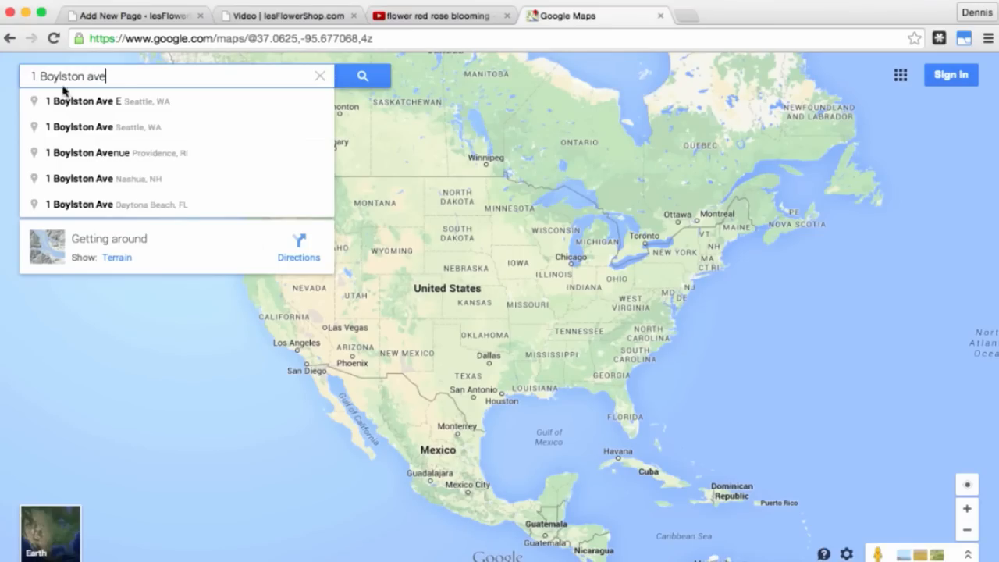
pyautogui.click(159, 134)
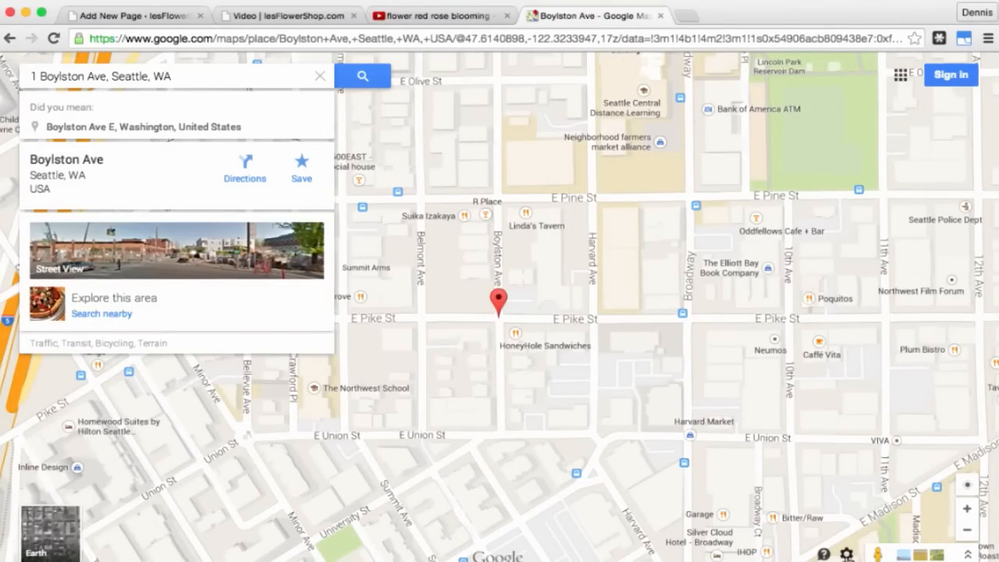
# Step: Set the map's embed size to Custom with width 480
pyautogui.click(847, 554)
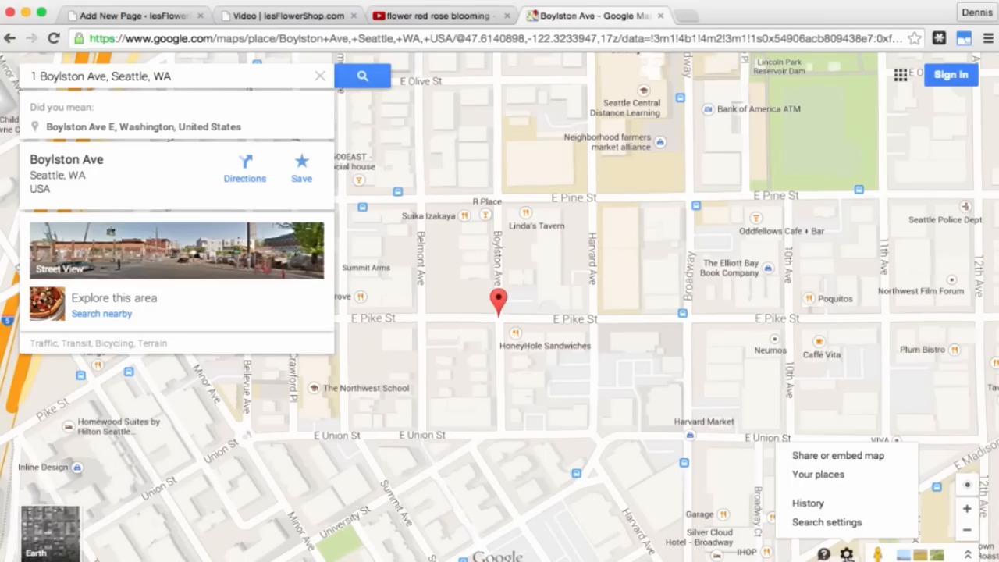
pyautogui.click(837, 461)
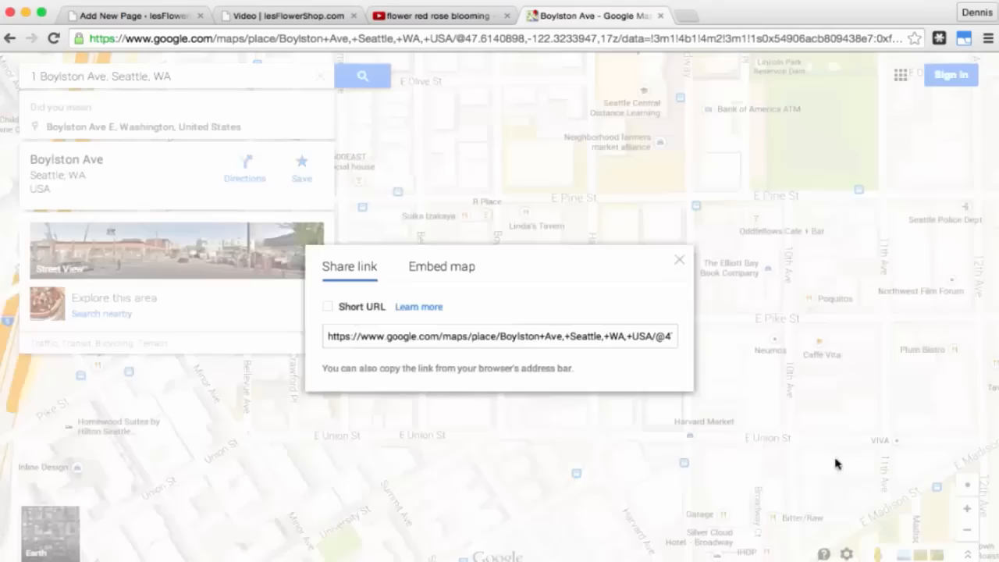
pyautogui.click(459, 277)
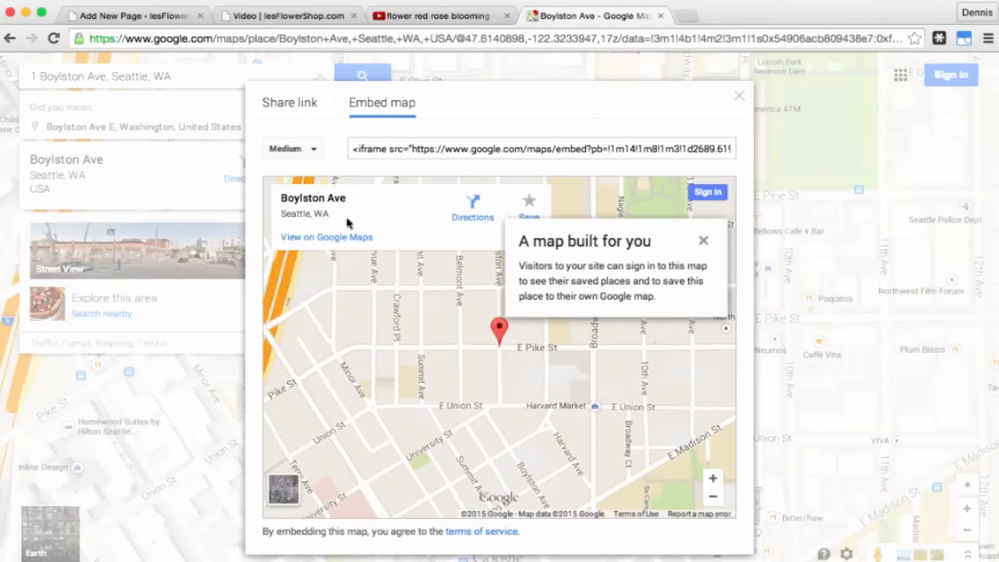
pyautogui.click(302, 150)
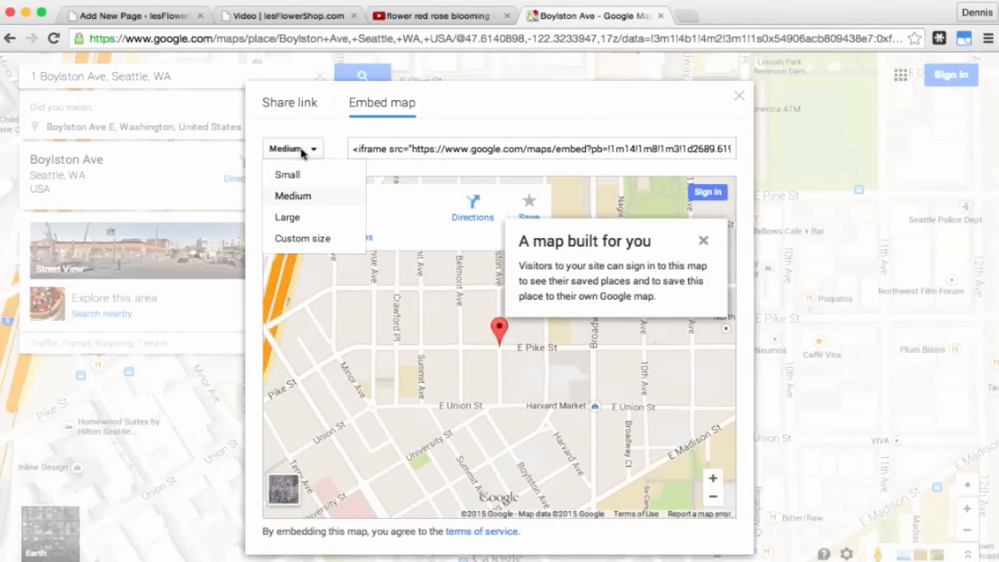
pyautogui.click(318, 239)
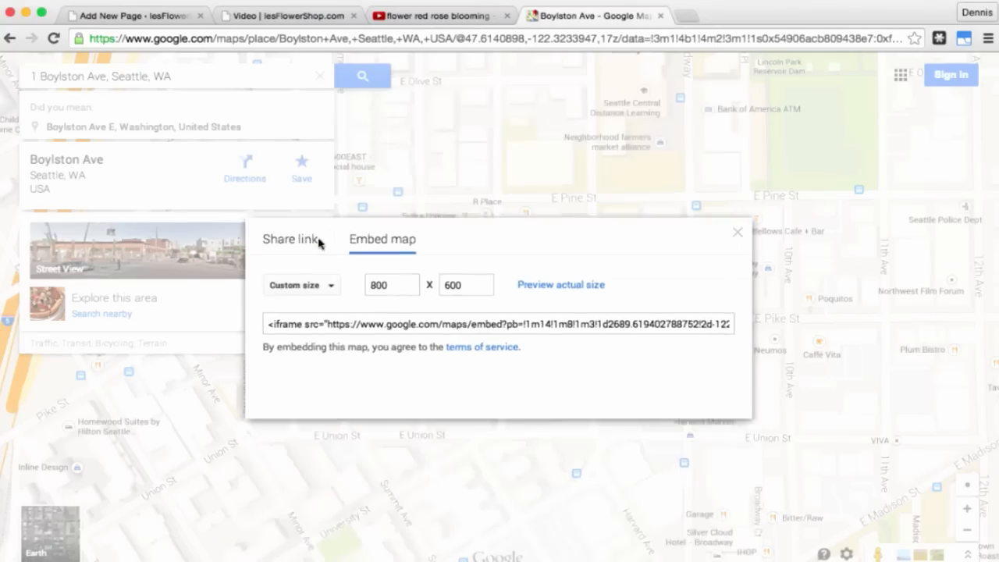
pyautogui.doubleClick(392, 307)
pyautogui.write('48')
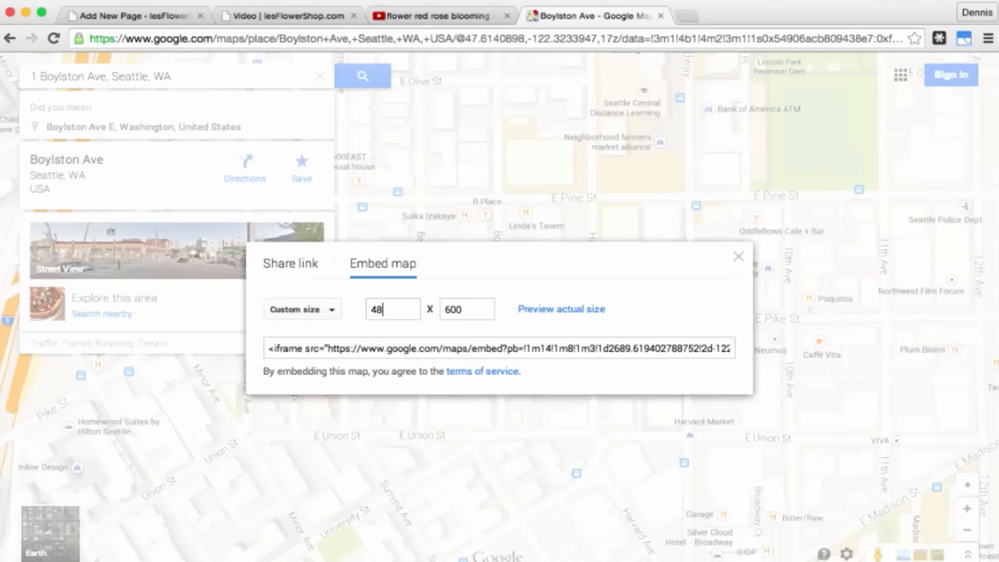
pyautogui.write('0')
# Step: Copy the iframe embed code and return to the WordPress tab
pyautogui.click(531, 349)
pyautogui.rightClick(533, 349)
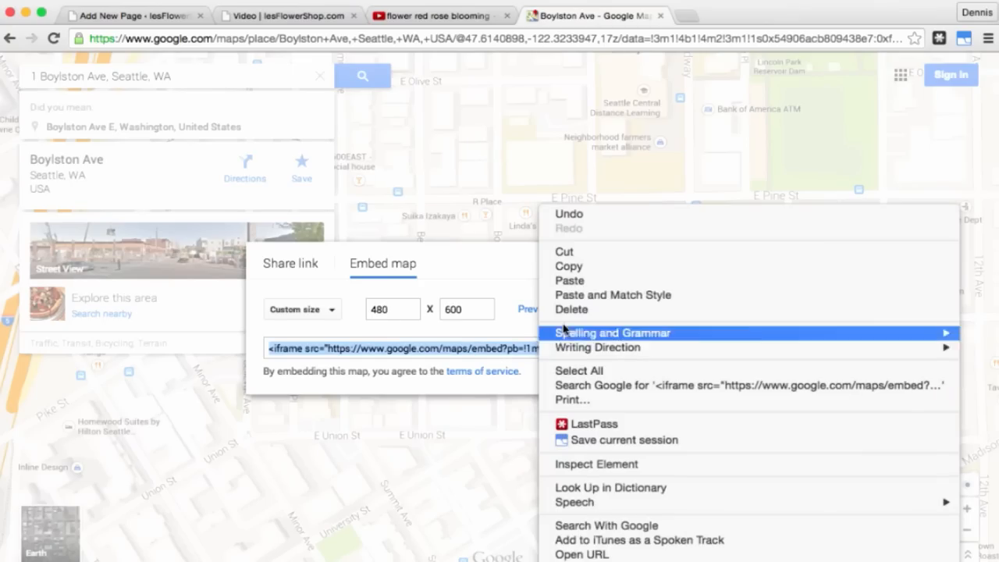
pyautogui.click(598, 268)
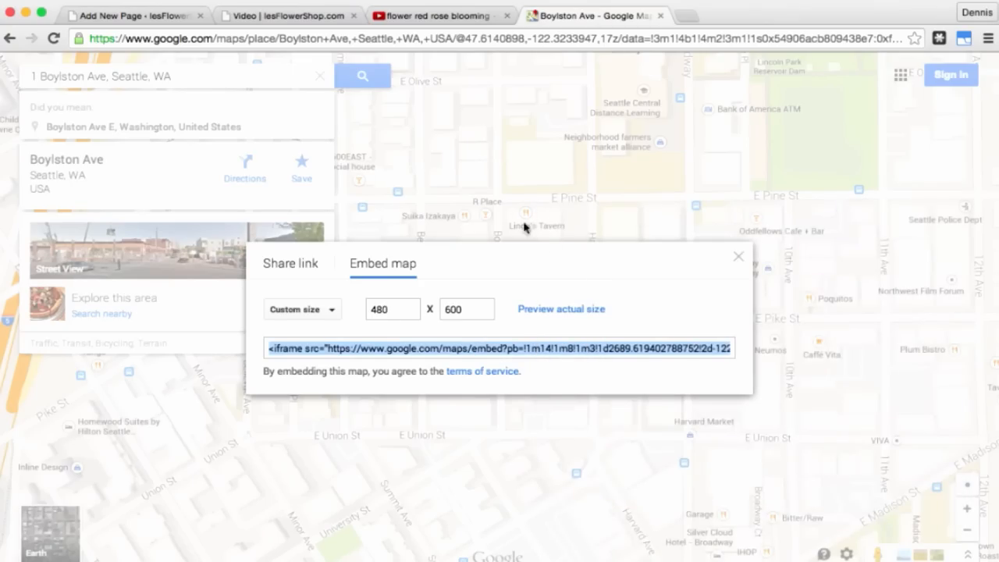
pyautogui.click(151, 16)
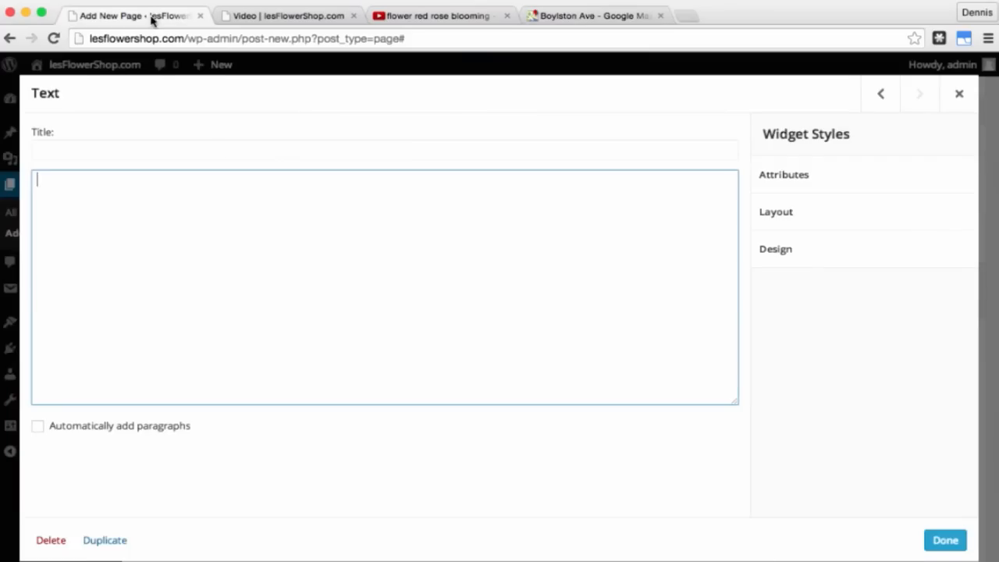
# Step: Paste the map embed code into the Text widget and preview the Contact Us page
pyautogui.rightClick(163, 240)
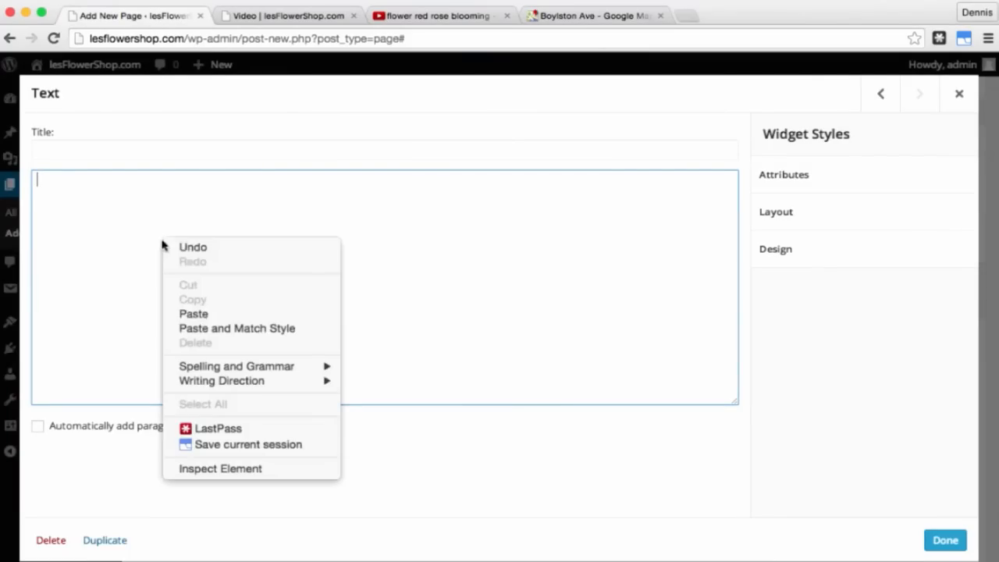
pyautogui.click(212, 316)
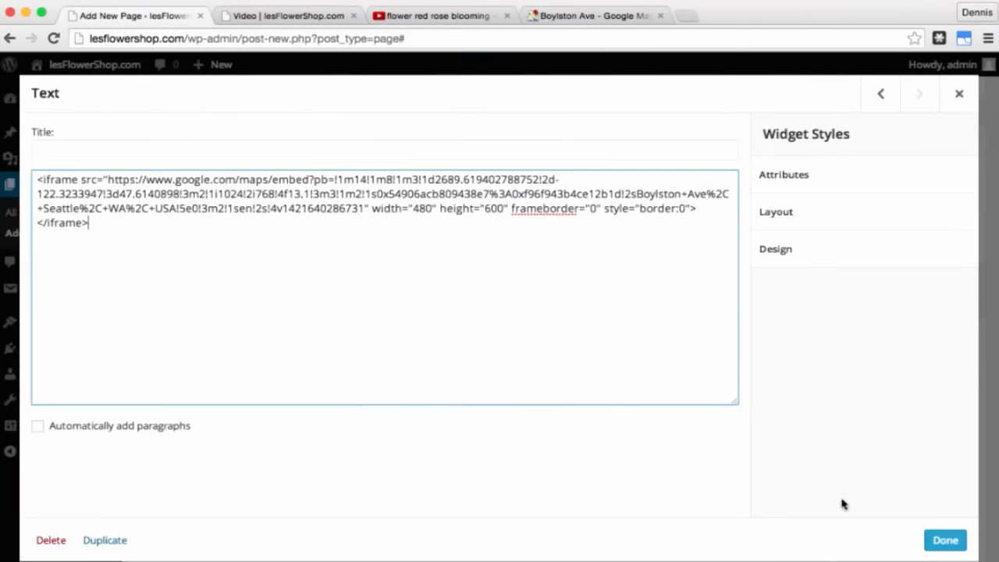
pyautogui.click(946, 539)
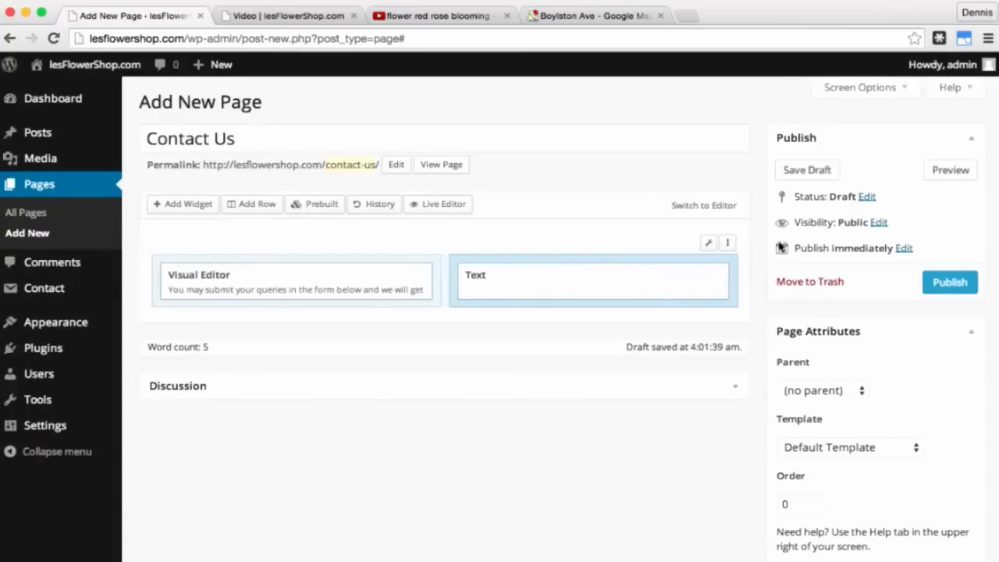
pyautogui.click(950, 176)
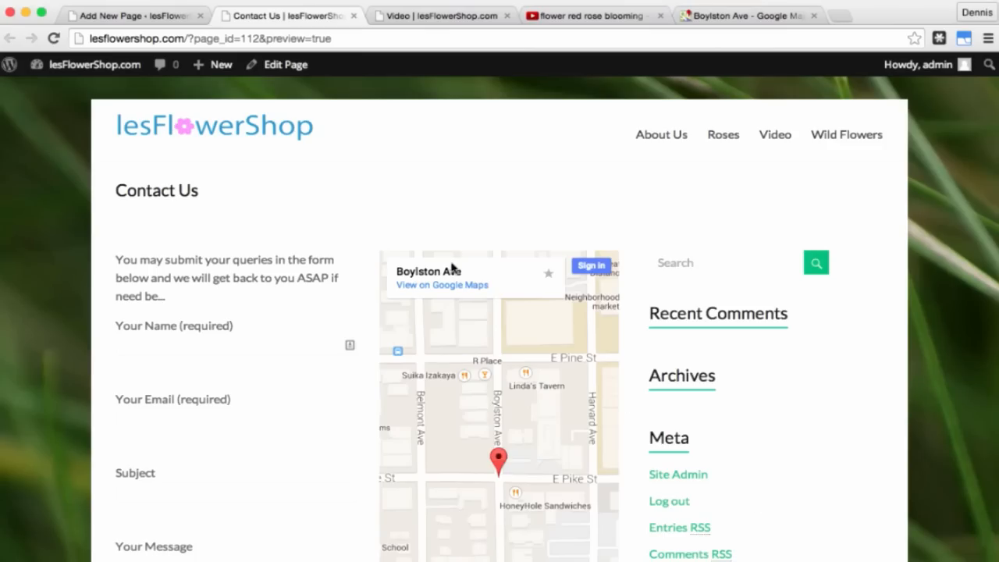
pyautogui.click(354, 16)
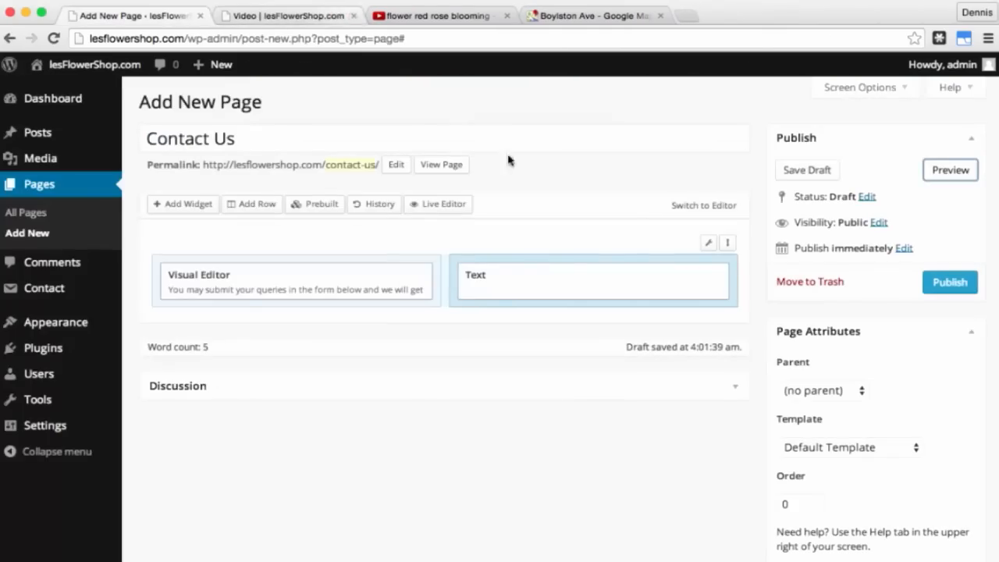
# Step: Choose the No Sidebar Full Width page layout
pyautogui.scroll(-5, 726, 311)
pyautogui.scroll(-1, 727, 311)
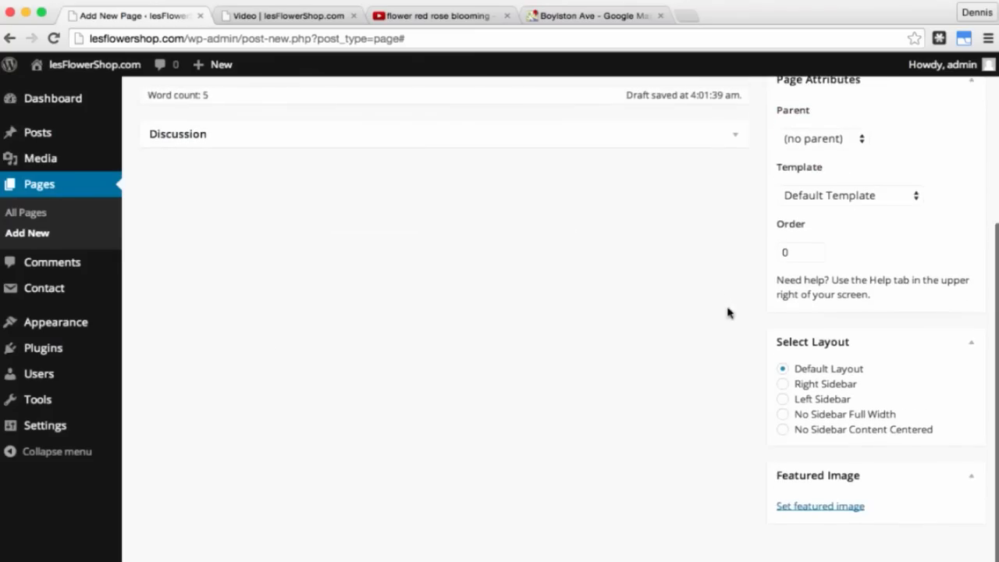
pyautogui.click(783, 415)
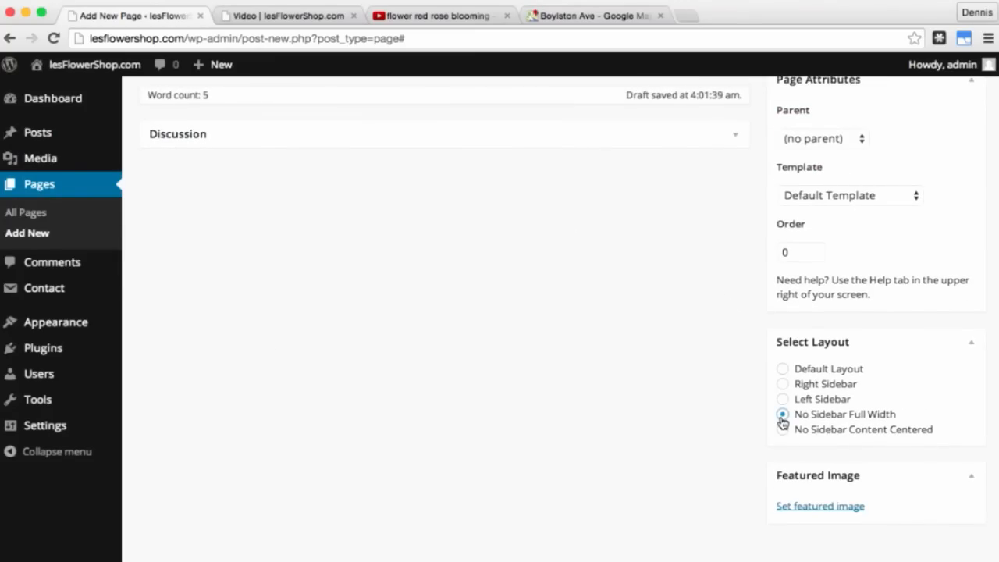
pyautogui.scroll(6, 780, 391)
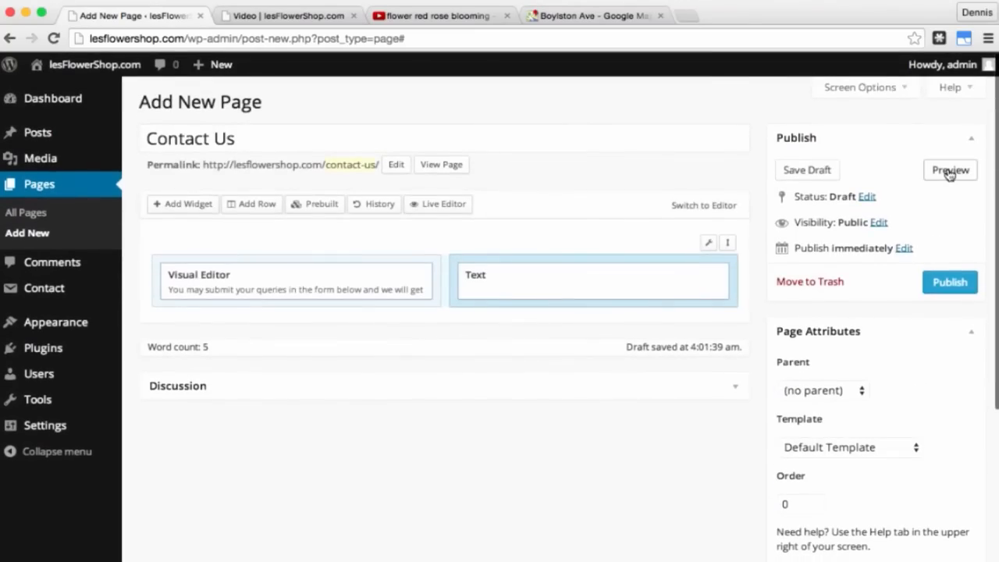
pyautogui.click(949, 171)
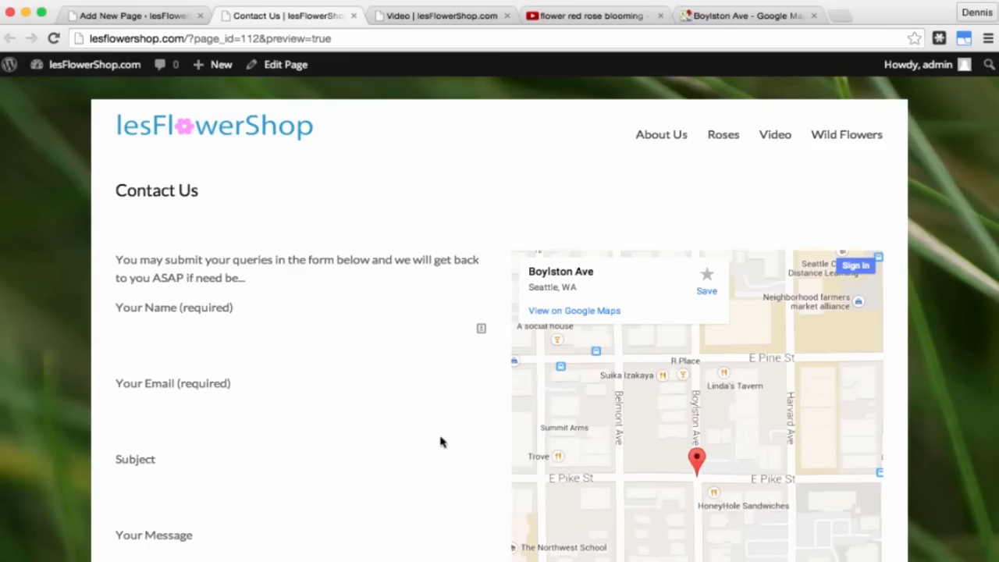
pyautogui.scroll(-5, 440, 439)
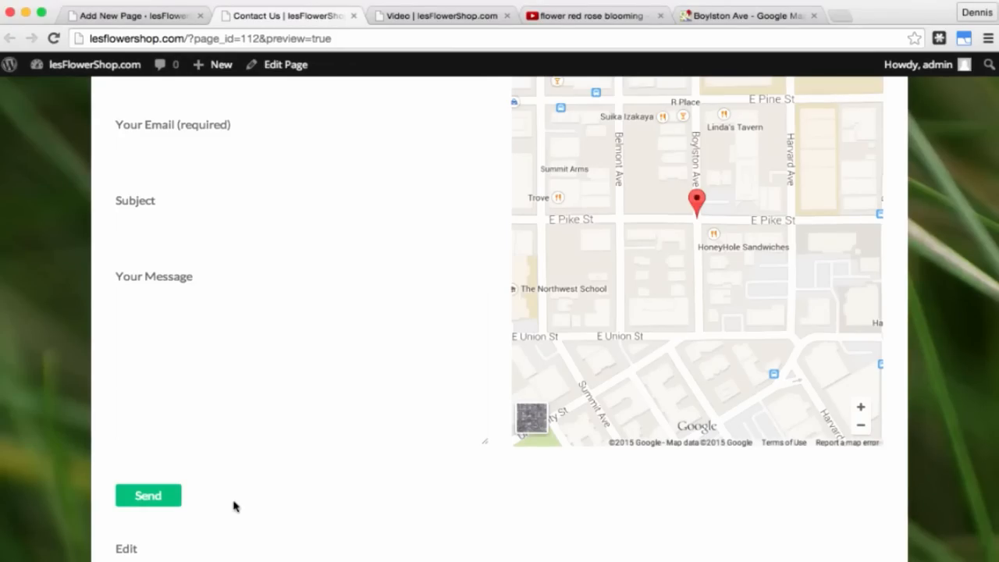
# Step: Publish the Contact Us page and close the Google Maps and YouTube tabs
pyautogui.click(354, 17)
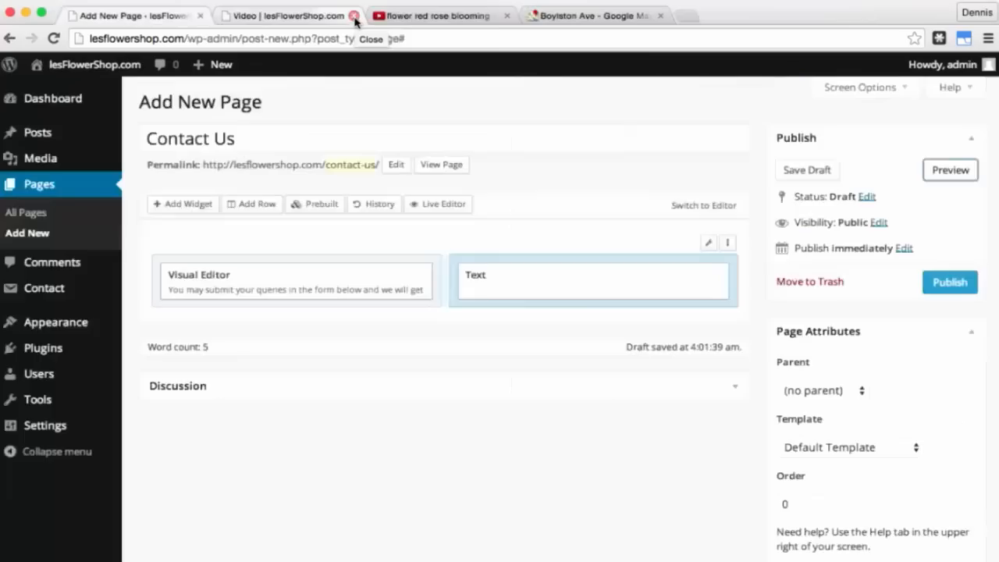
pyautogui.click(943, 283)
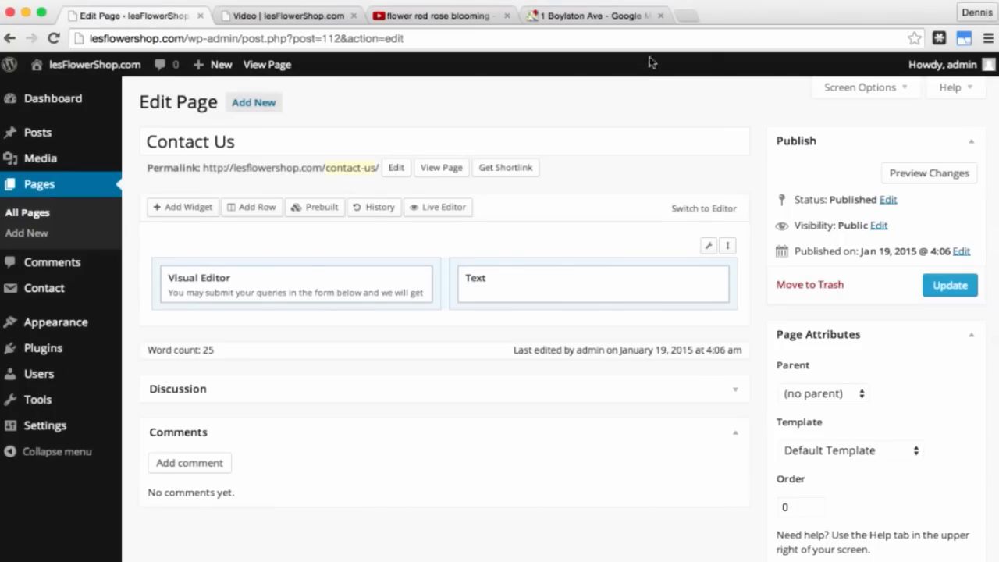
pyautogui.click(660, 15)
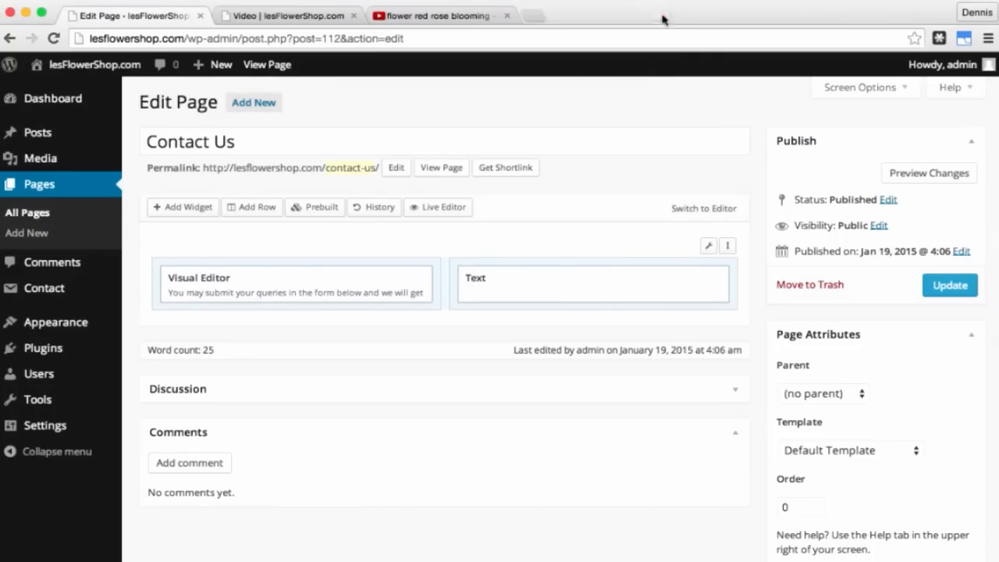
pyautogui.click(507, 16)
pyautogui.click(297, 19)
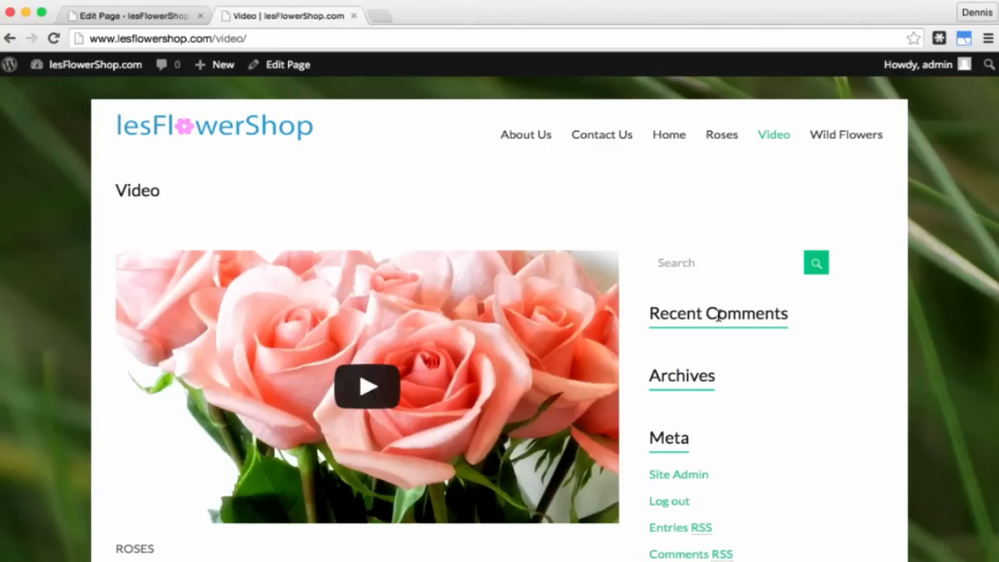
pyautogui.hotkey('ctrl', 'shift', 'Tab')
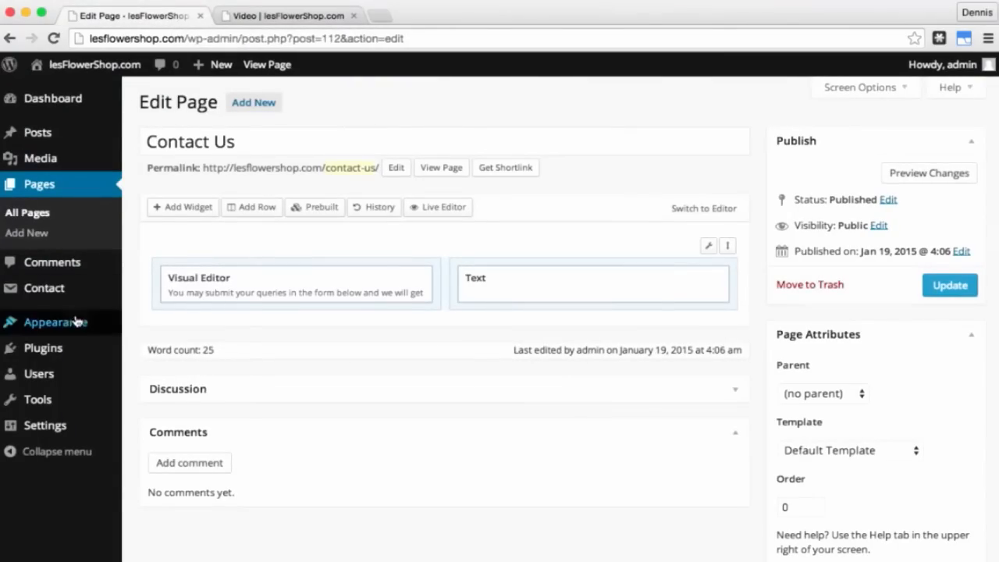
# Step: Remove Recent Comments, Archives and Meta from the Right Sidebar widgets
pyautogui.moveTo(74, 322)
pyautogui.click(159, 366)
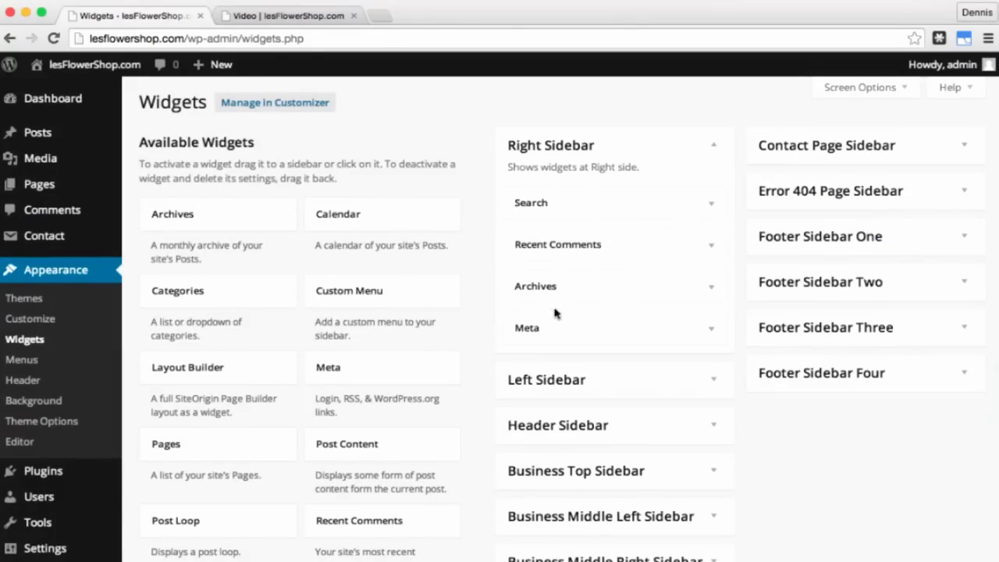
pyautogui.moveTo(552, 247); pyautogui.dragTo(292, 248)
pyautogui.moveTo(529, 245); pyautogui.dragTo(183, 250)
pyautogui.moveTo(521, 245); pyautogui.dragTo(263, 257)
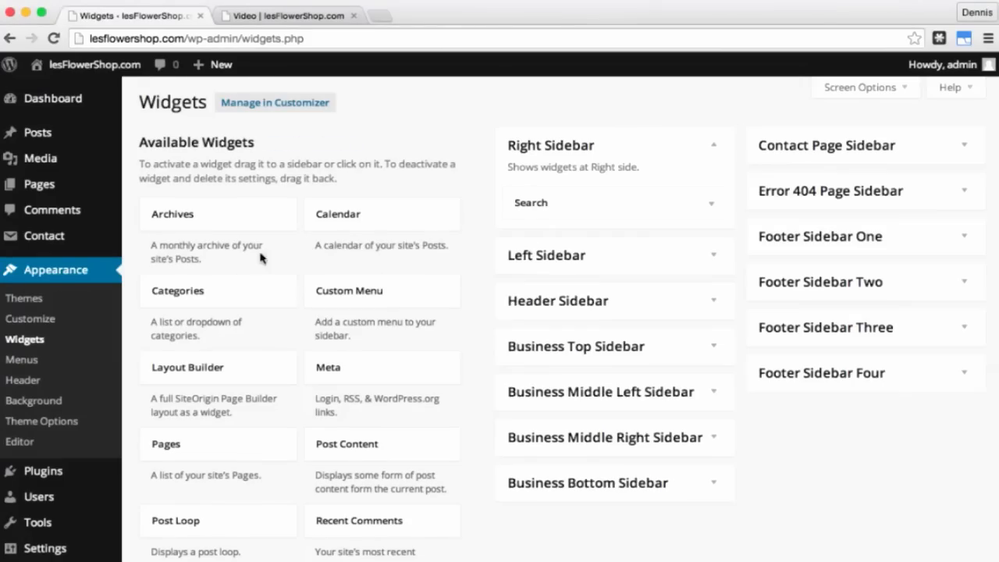
# Step: Add an empty Text widget under Search in the Right Sidebar, then open a new tab
pyautogui.scroll(-5, 289, 369)
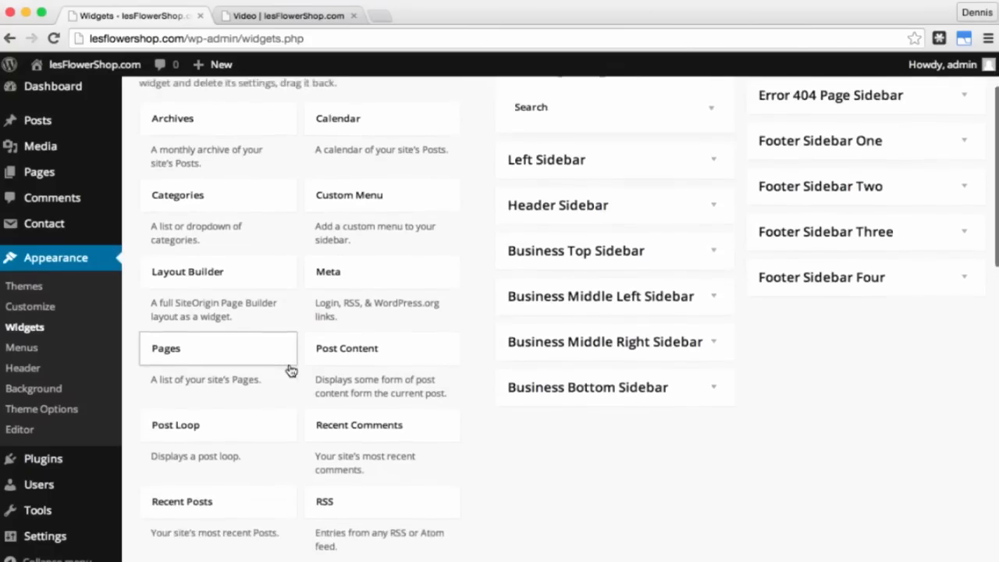
pyautogui.scroll(-5, 289, 369)
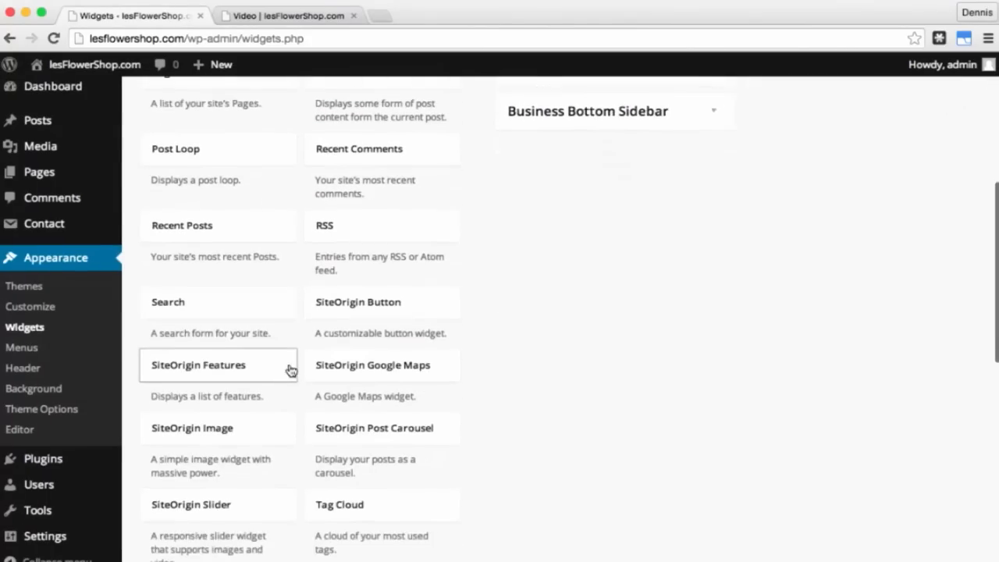
pyautogui.scroll(-3, 290, 369)
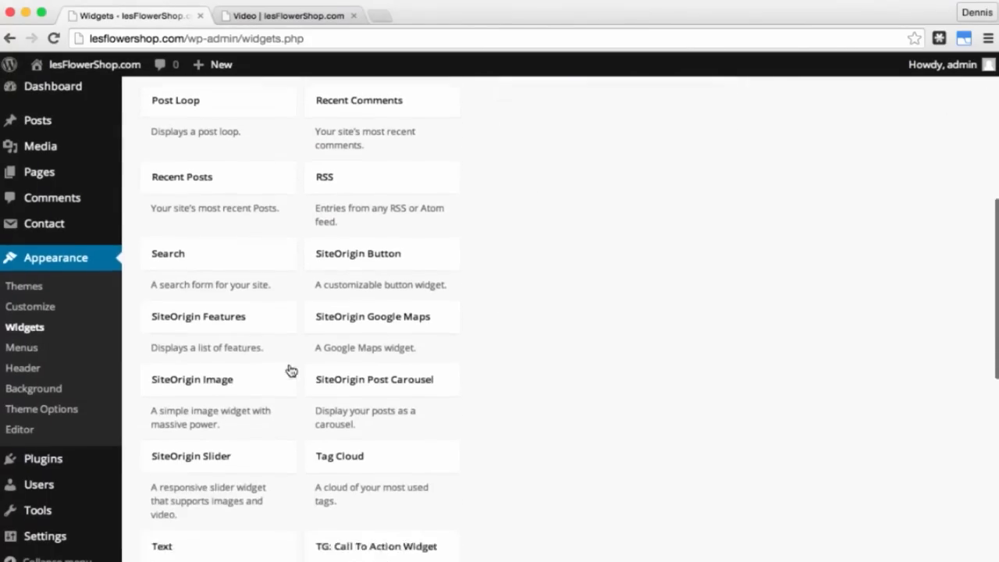
pyautogui.moveTo(250, 500); pyautogui.dragTo(614, 233)
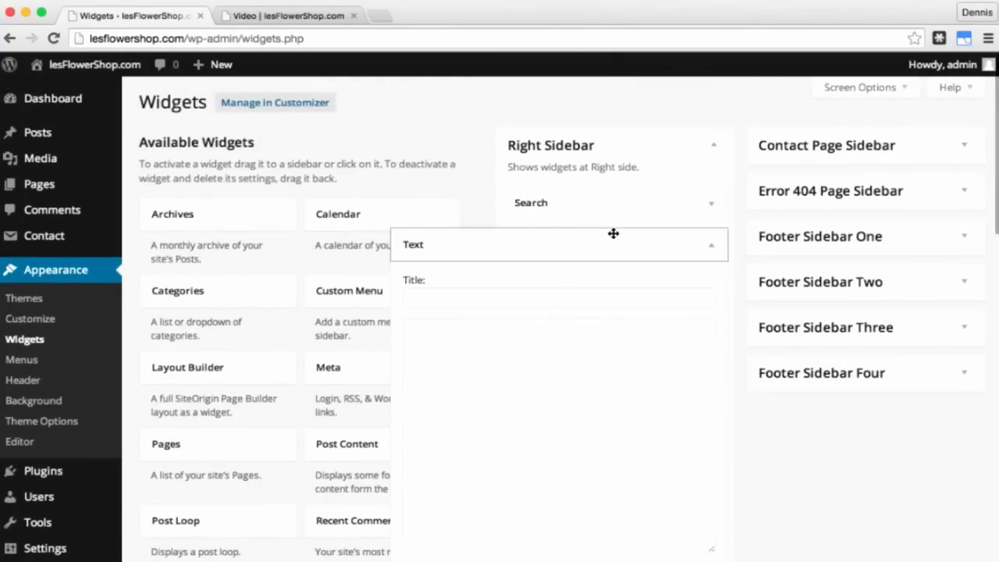
pyautogui.click(571, 352)
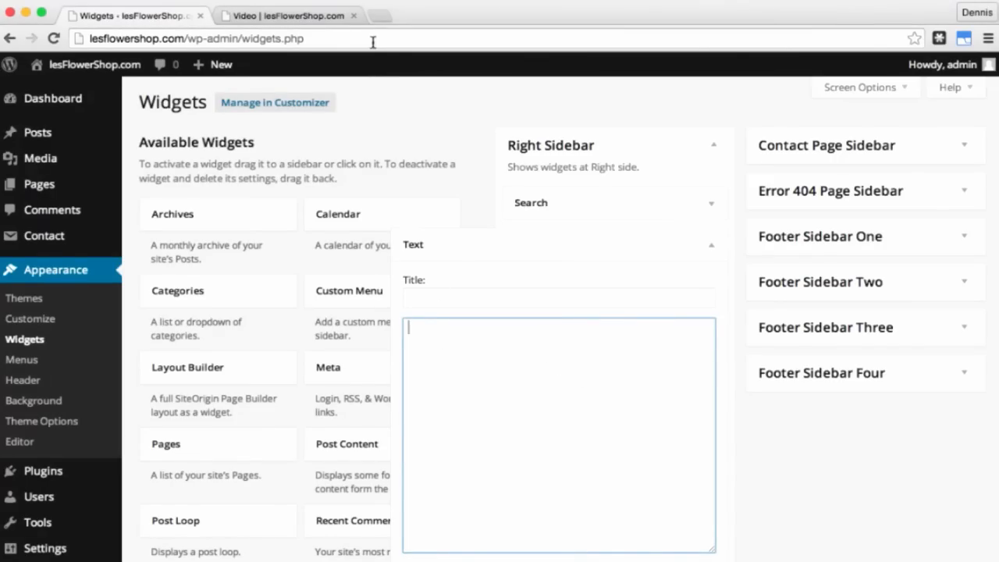
pyautogui.click(380, 17)
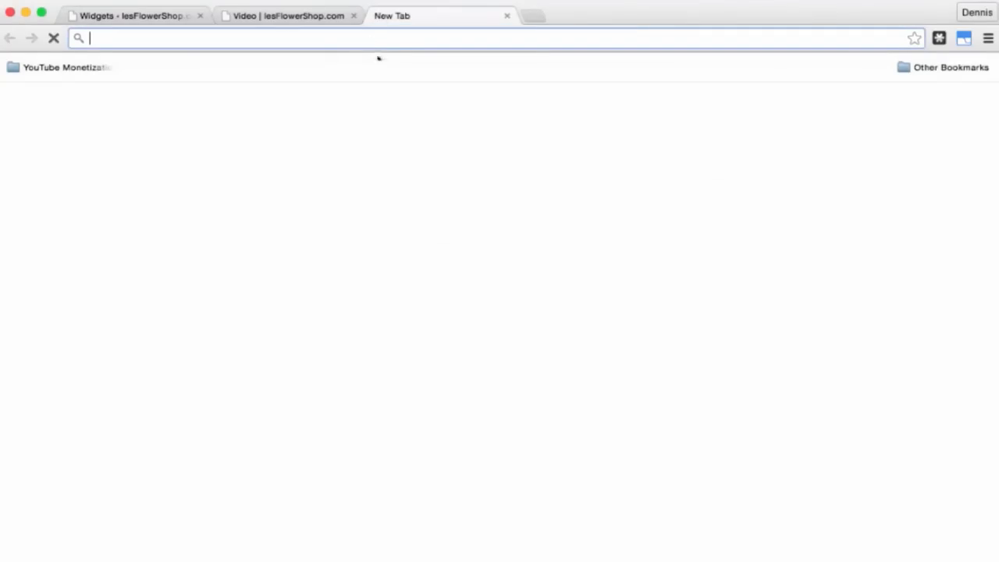
# Step: Search Google for 'facebook like box' and open the Facebook Developers Like Box plugin page
pyautogui.click(434, 305)
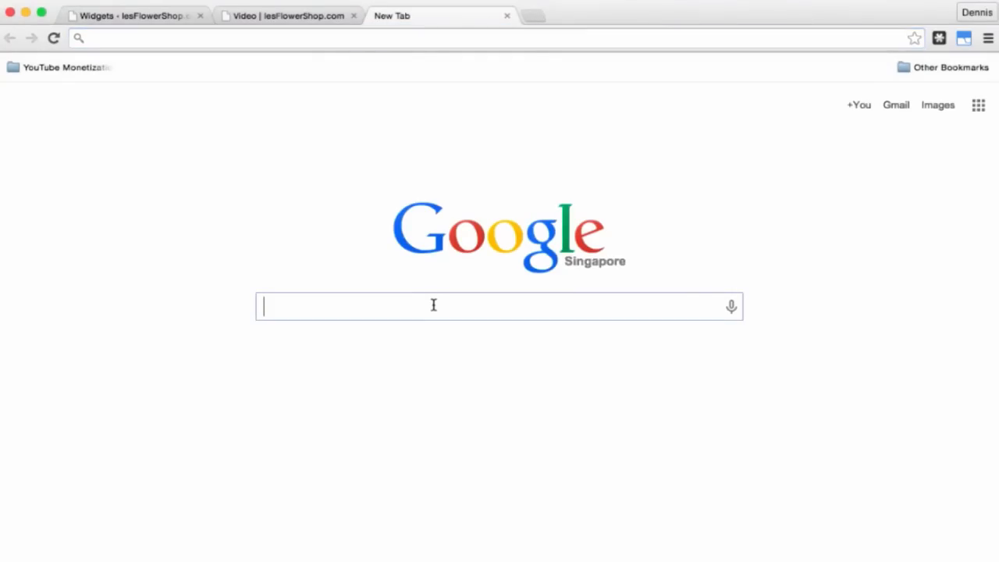
pyautogui.write('facebook')
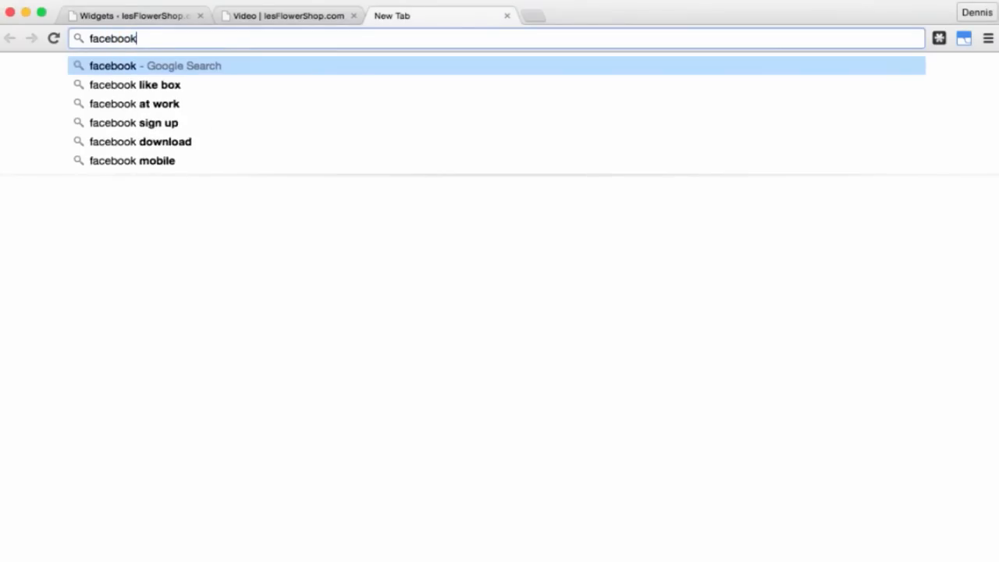
pyautogui.write(' like box')
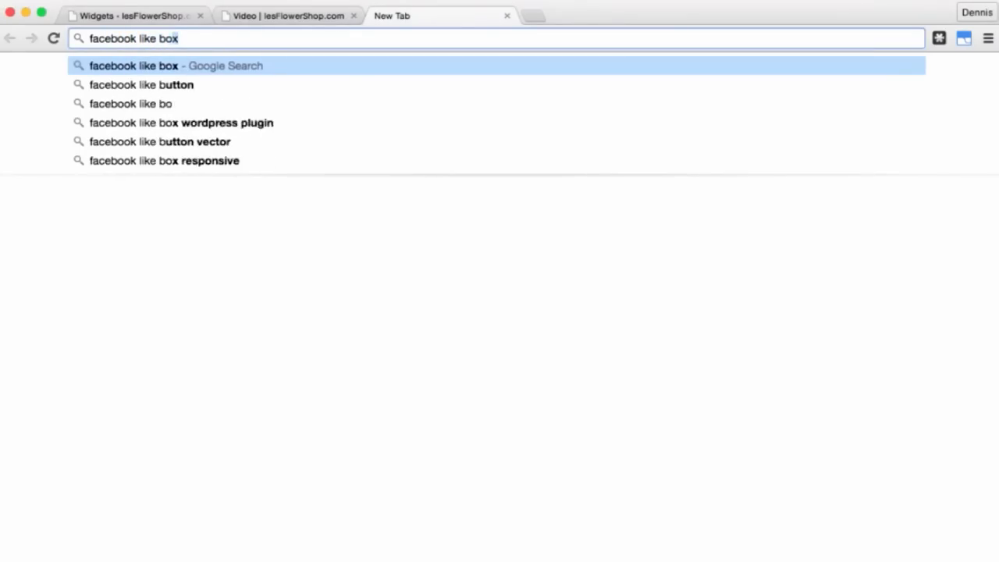
pyautogui.press('Return')
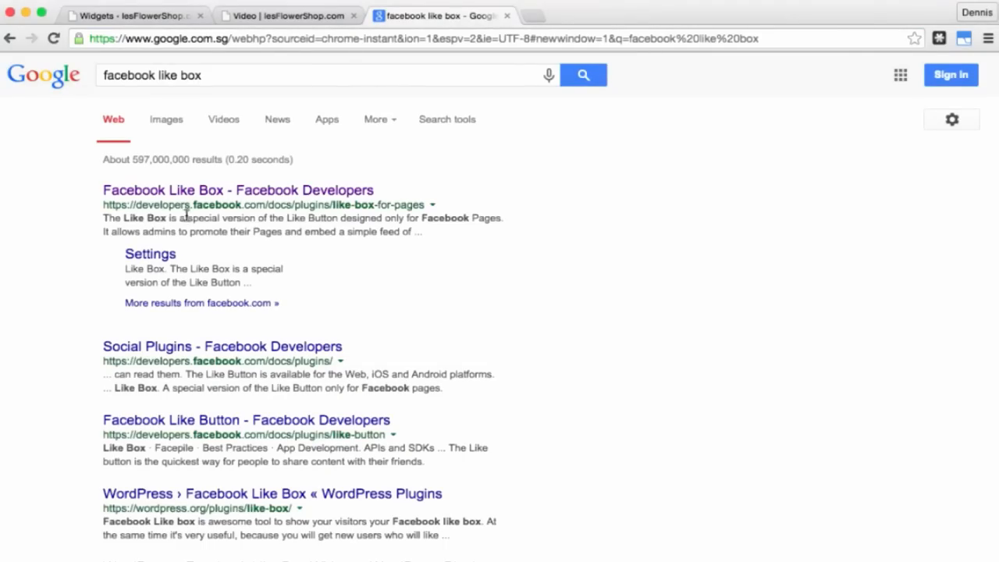
pyautogui.click(290, 191)
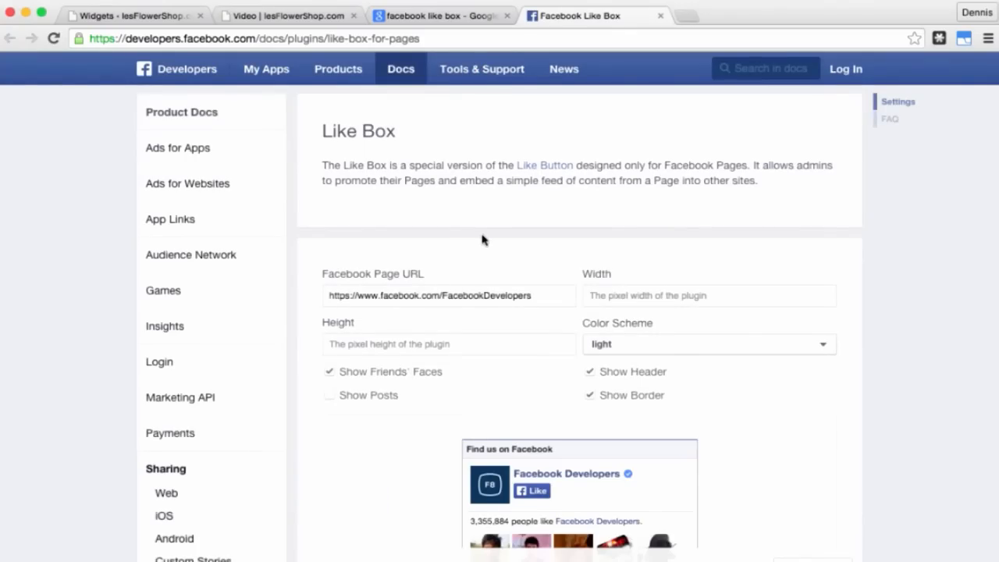
# Step: Configure the Like Box plugin with width 300, height 400 and the border shown
pyautogui.scroll(-5, 482, 239)
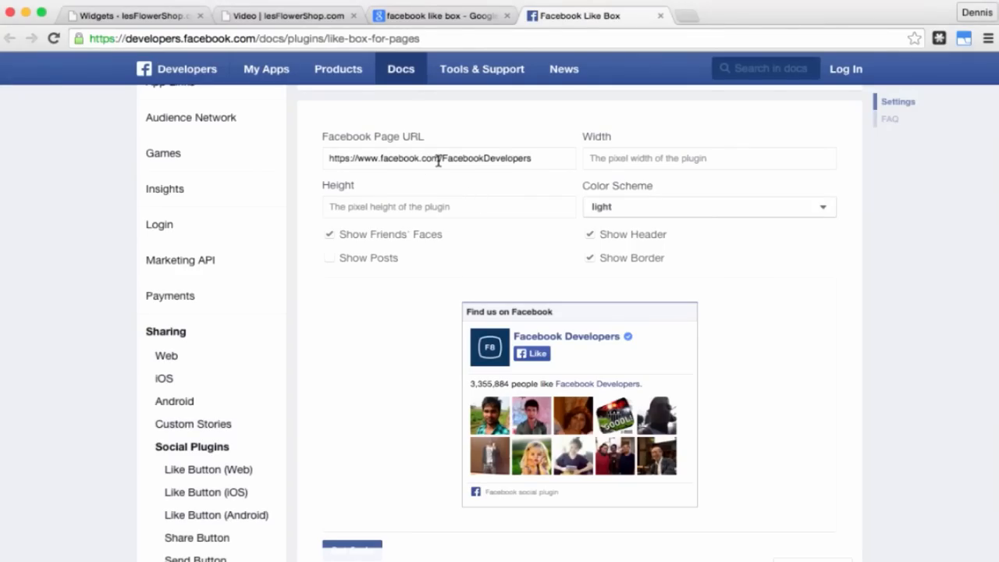
pyautogui.doubleClick(466, 159)
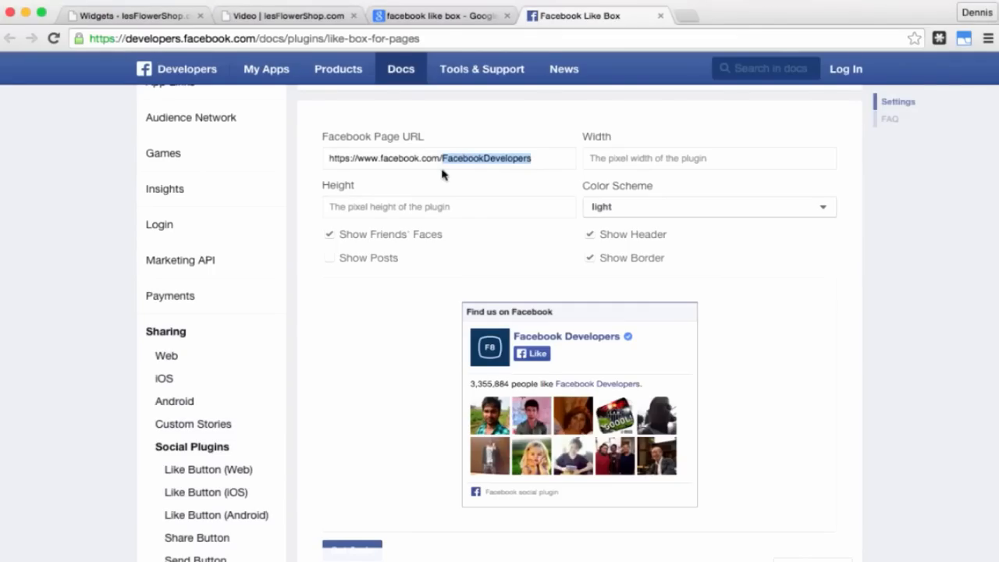
pyautogui.click(648, 160)
pyautogui.write('300')
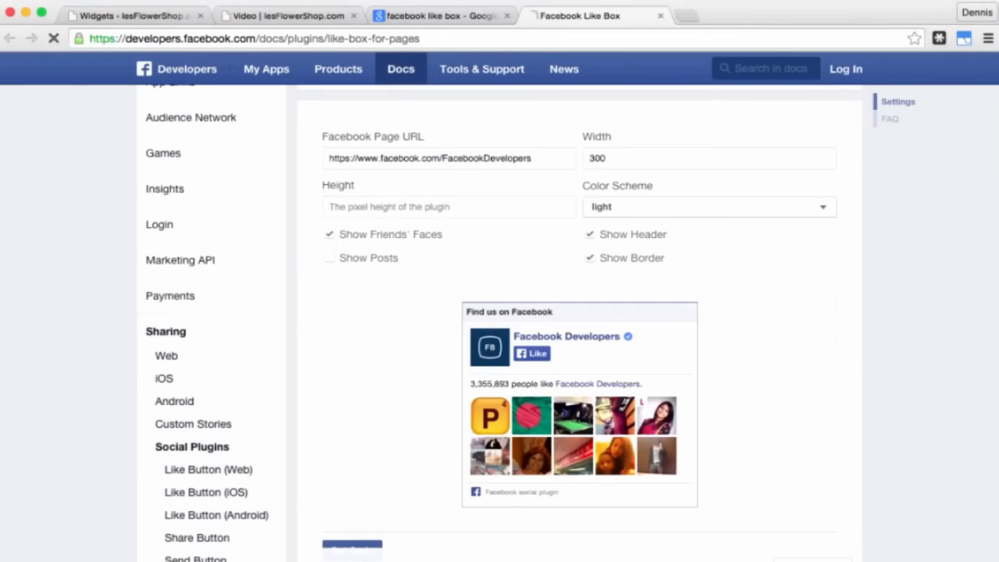
pyautogui.press('Tab')
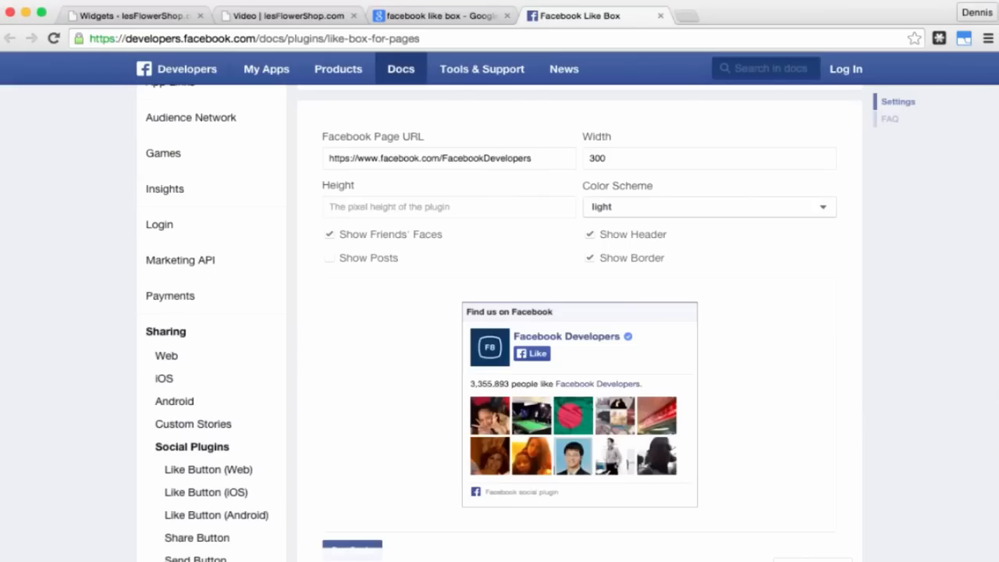
pyautogui.write('400')
pyautogui.press('Tab')
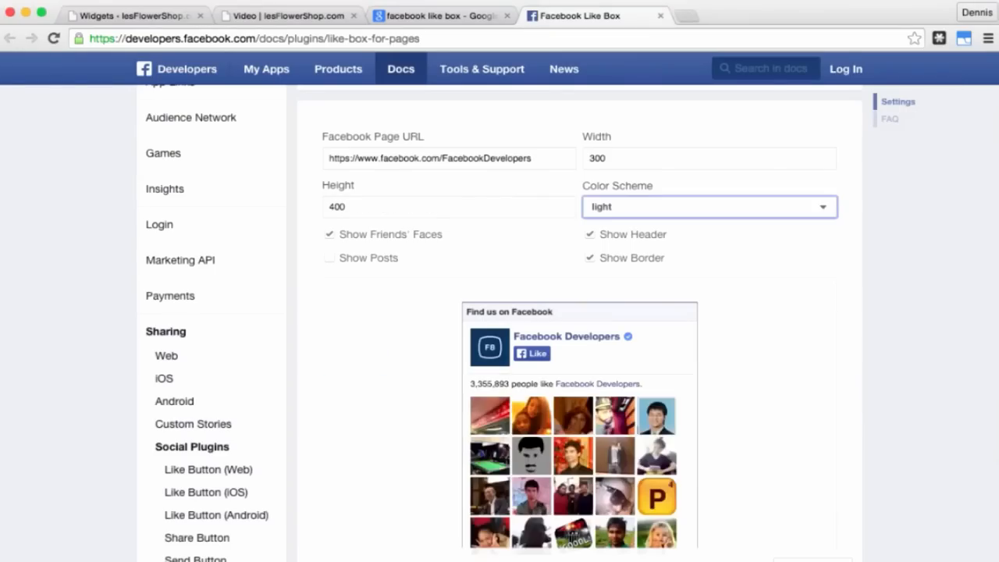
pyautogui.click(590, 259)
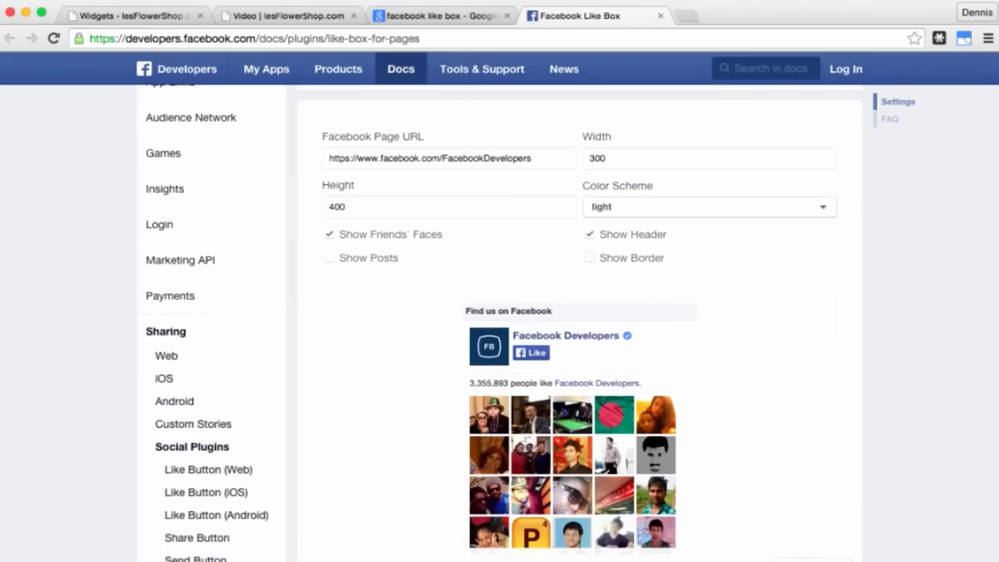
pyautogui.click(590, 263)
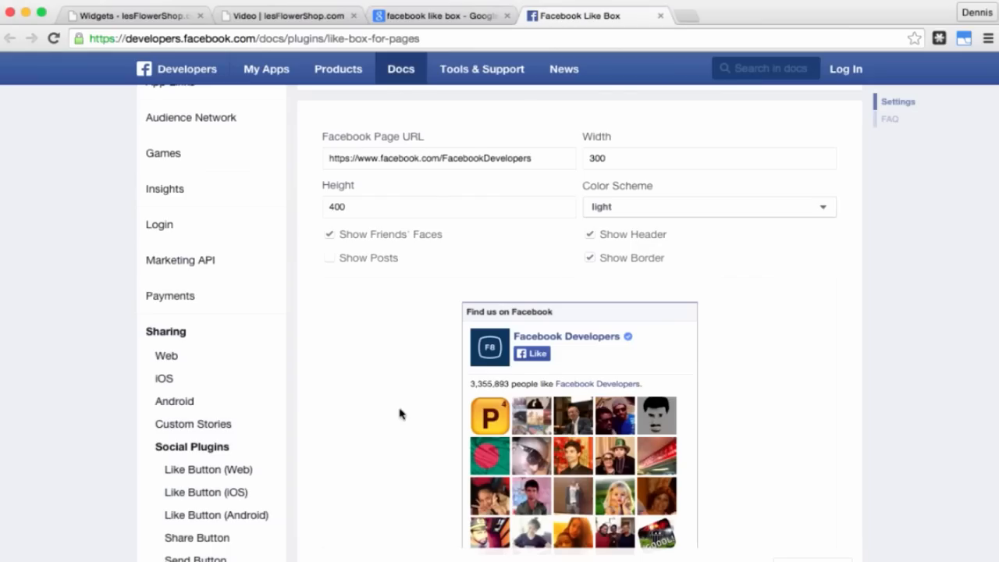
pyautogui.scroll(-5, 399, 414)
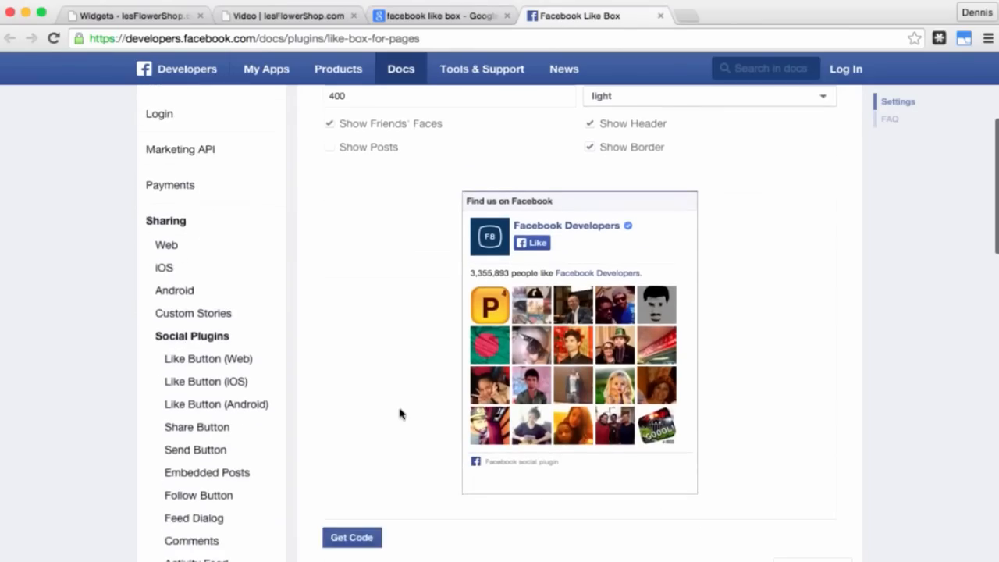
# Step: Get the Like Box code and paste its JavaScript SDK snippet into the WordPress Text widget
pyautogui.click(359, 489)
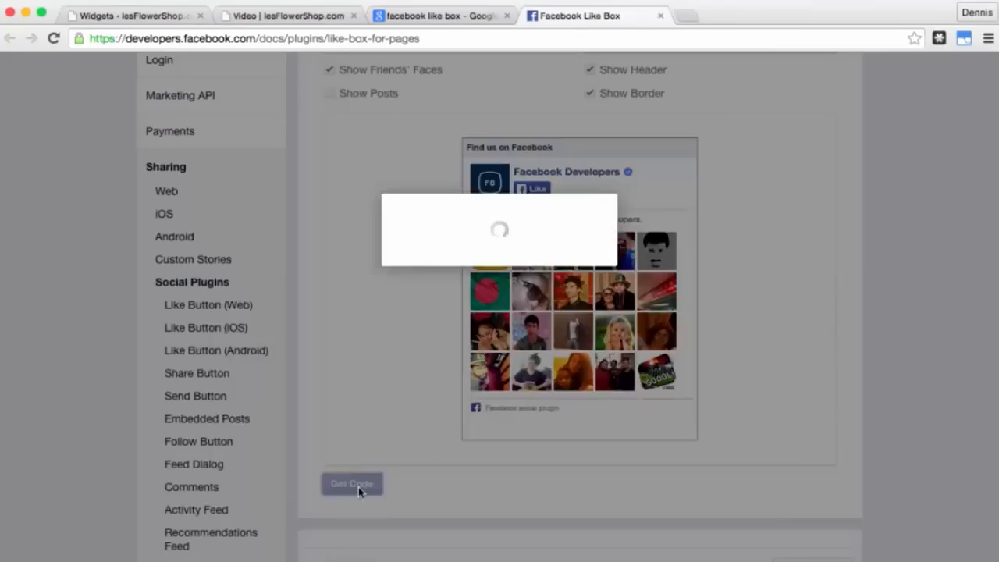
pyautogui.click(379, 289)
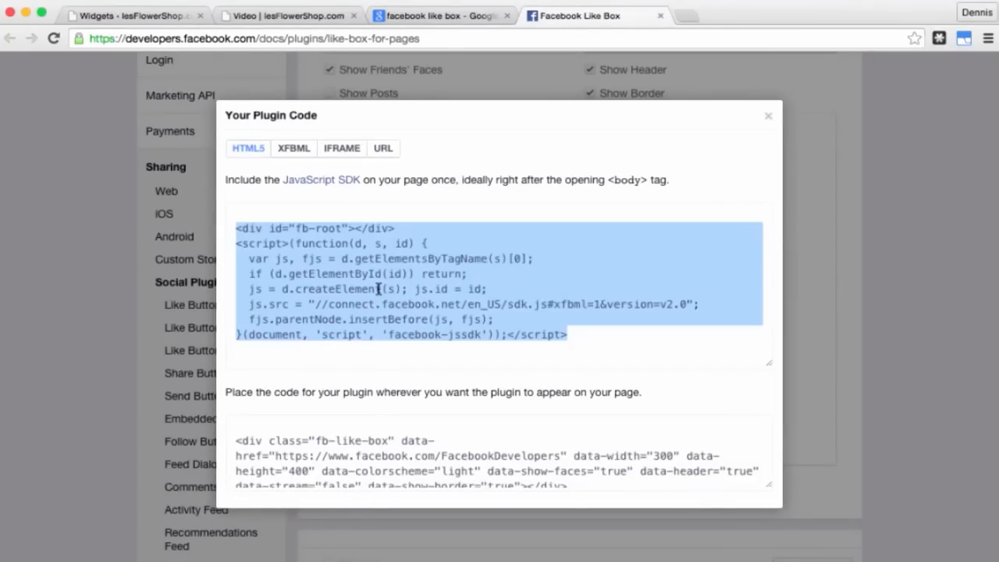
pyautogui.rightClick(378, 289)
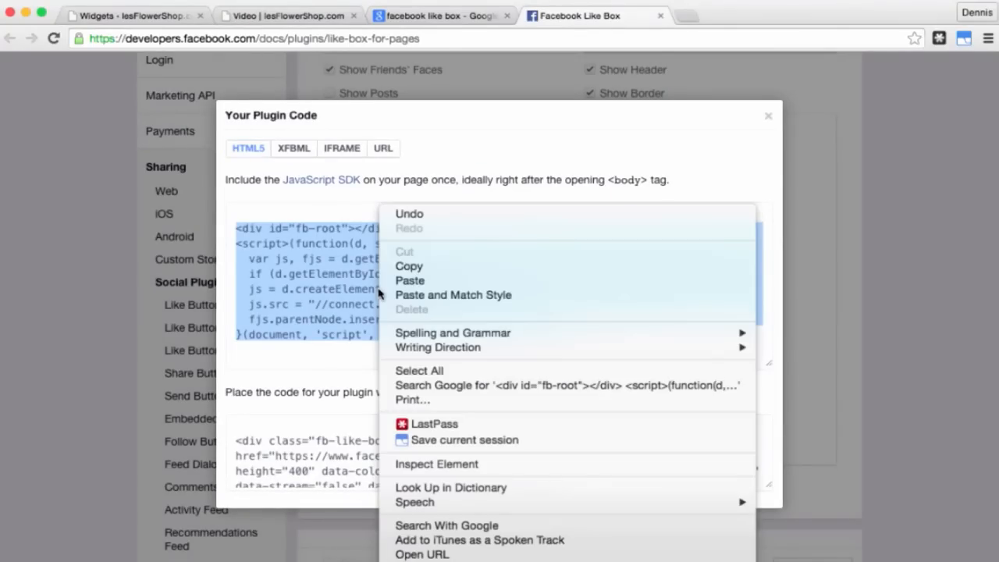
pyautogui.click(413, 268)
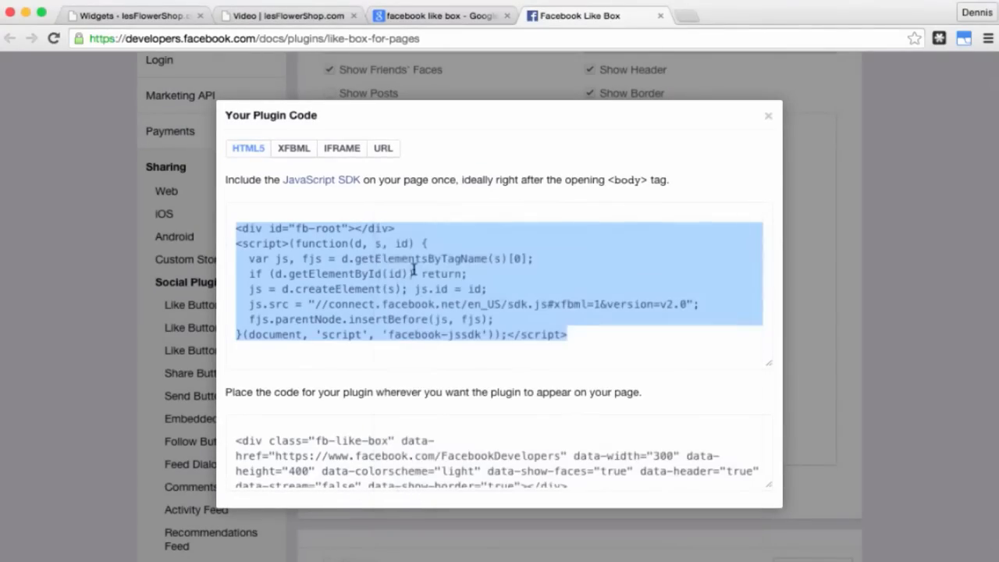
pyautogui.click(138, 16)
pyautogui.click(455, 340)
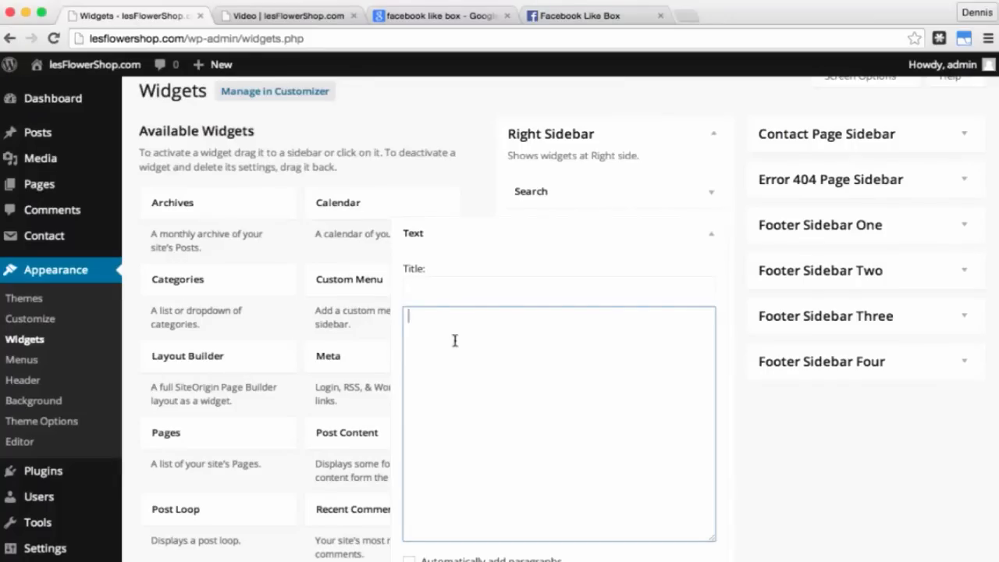
pyautogui.rightClick(460, 348)
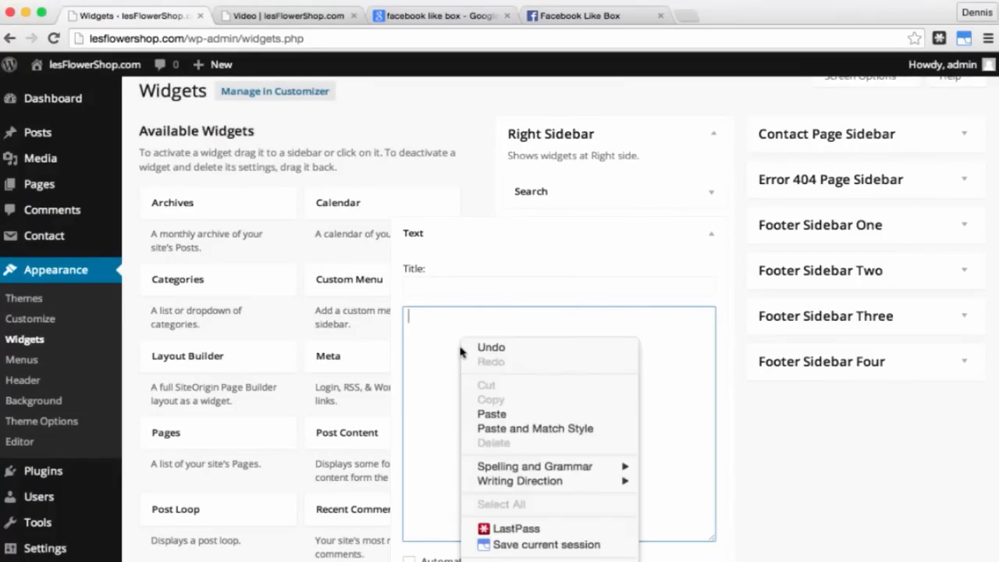
pyautogui.click(510, 411)
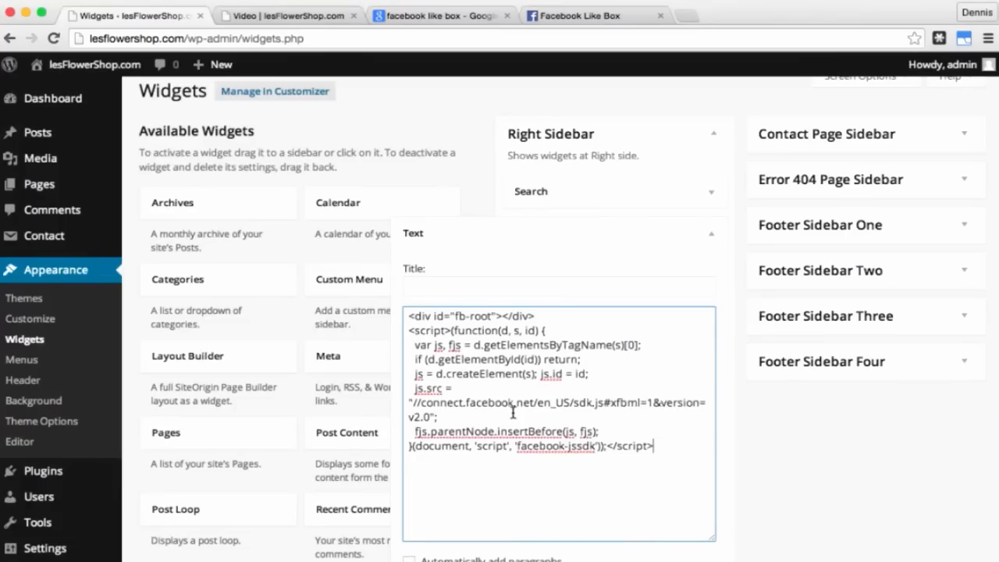
# Step: Paste the Like Box plugin code after the SDK script, save the widget, and view the Video page
pyautogui.click(606, 15)
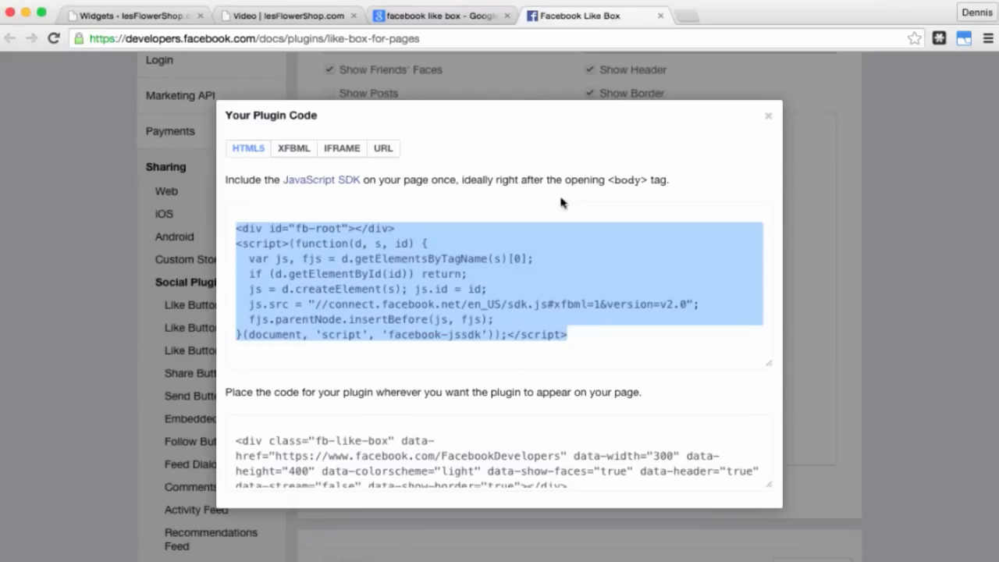
pyautogui.click(450, 456)
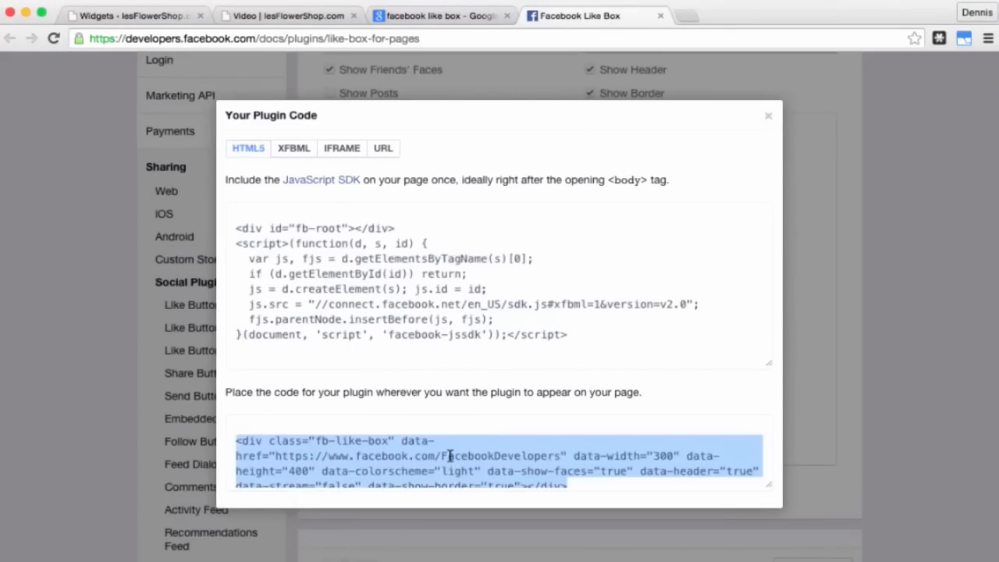
pyautogui.rightClick(449, 456)
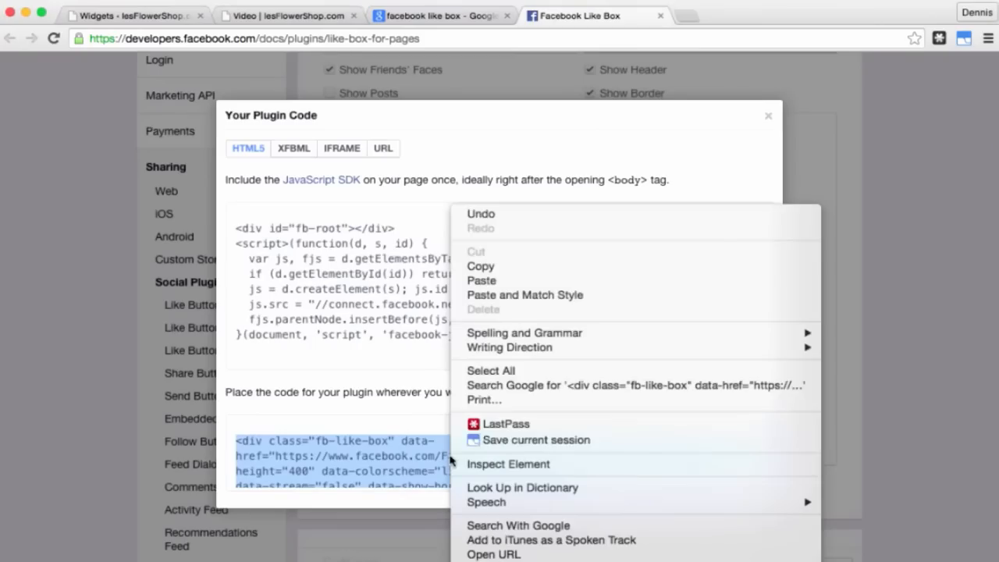
pyautogui.click(502, 268)
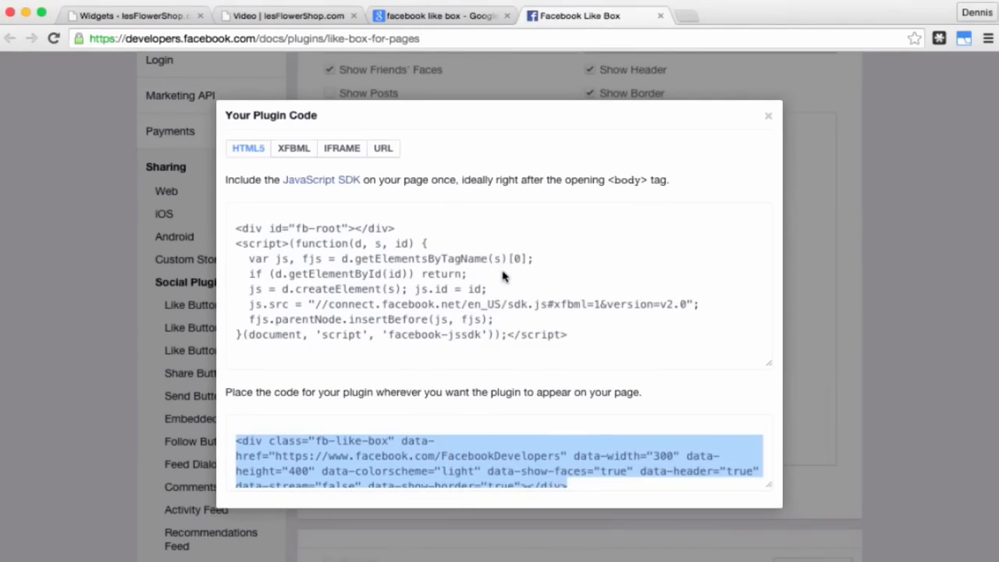
pyautogui.click(176, 19)
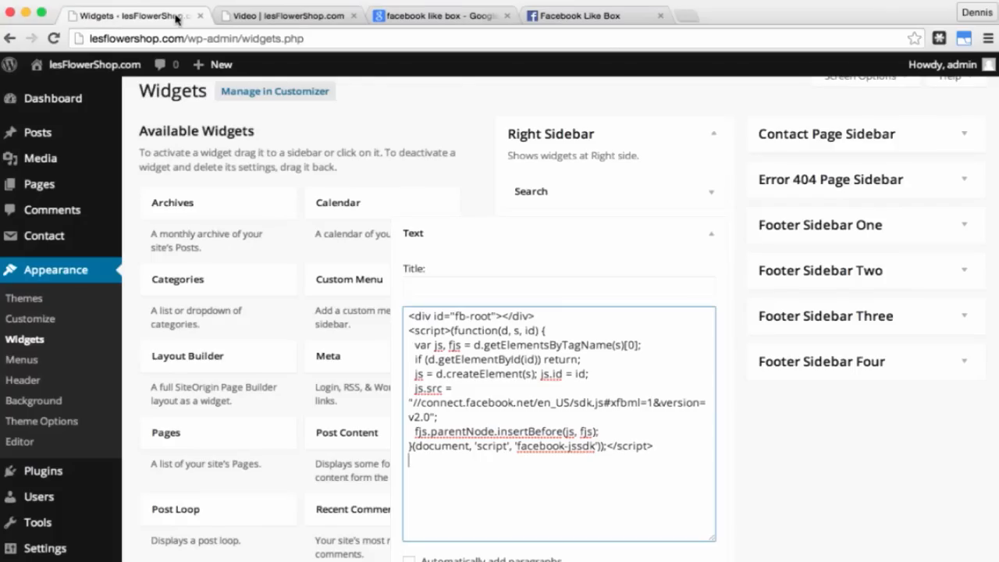
pyautogui.rightClick(447, 498)
pyautogui.click(512, 414)
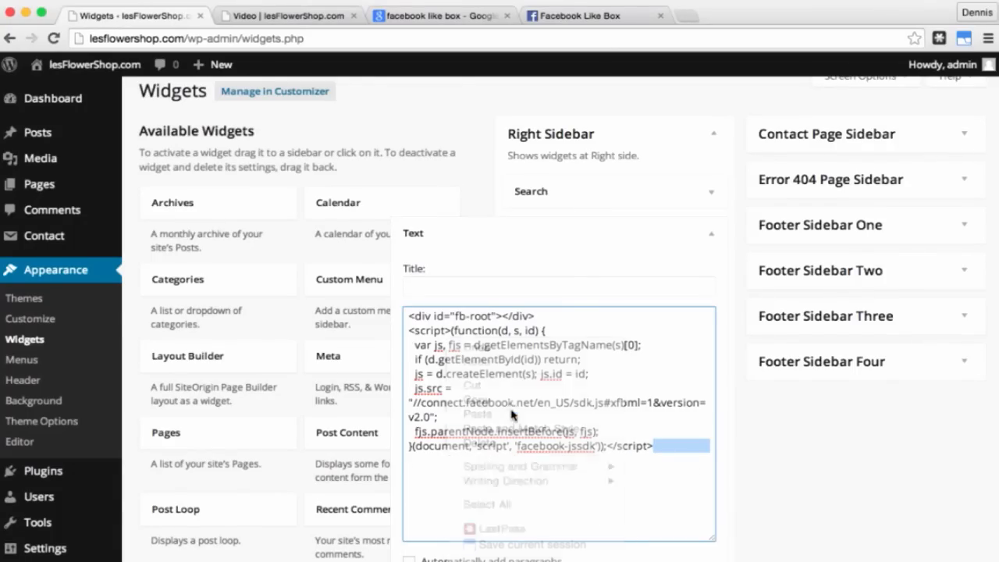
pyautogui.scroll(-3, 512, 412)
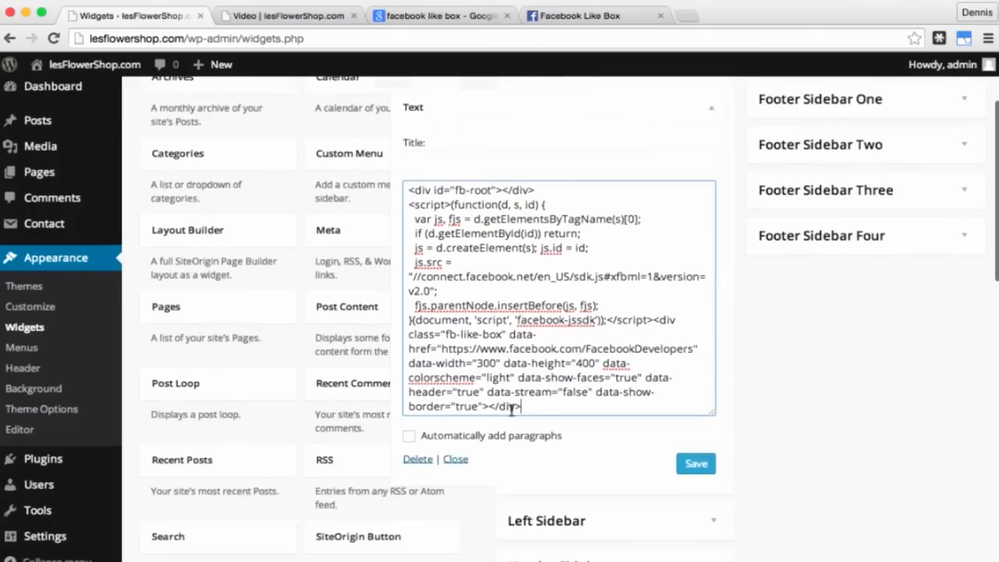
pyautogui.click(695, 467)
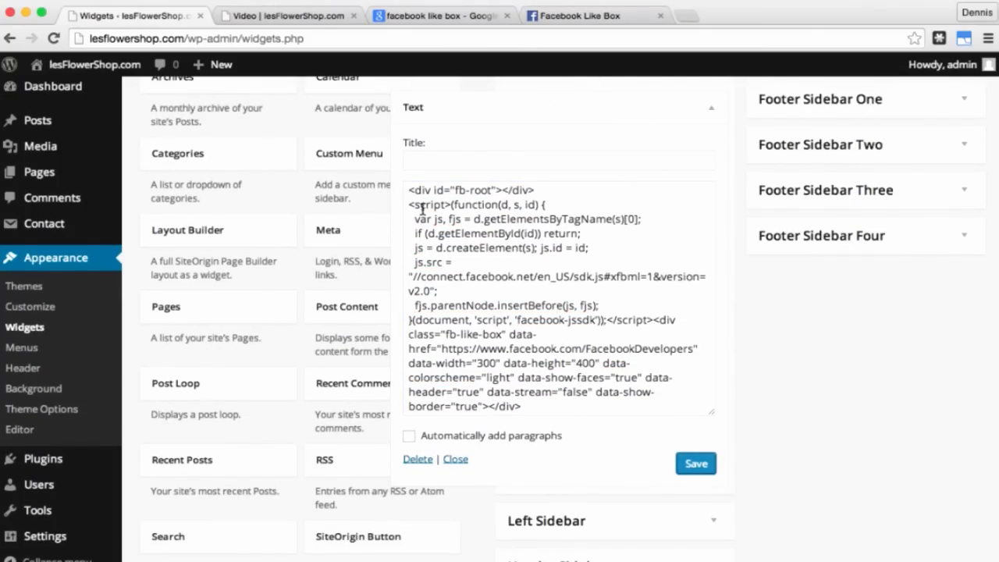
pyautogui.click(286, 19)
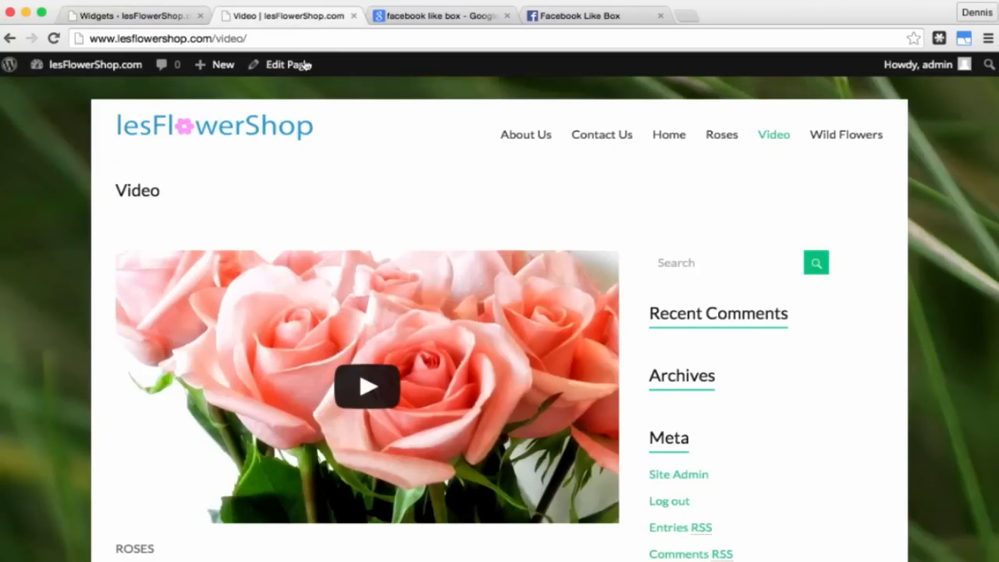
# Step: Reload the Video page to confirm the like box appears in the sidebar, then go to Plugins
pyautogui.click(53, 38)
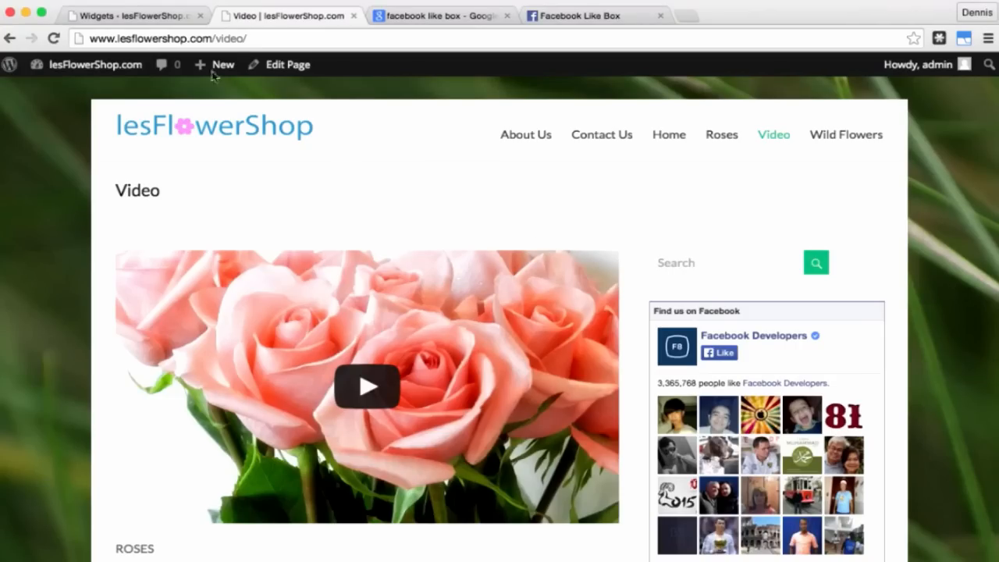
pyautogui.click(153, 16)
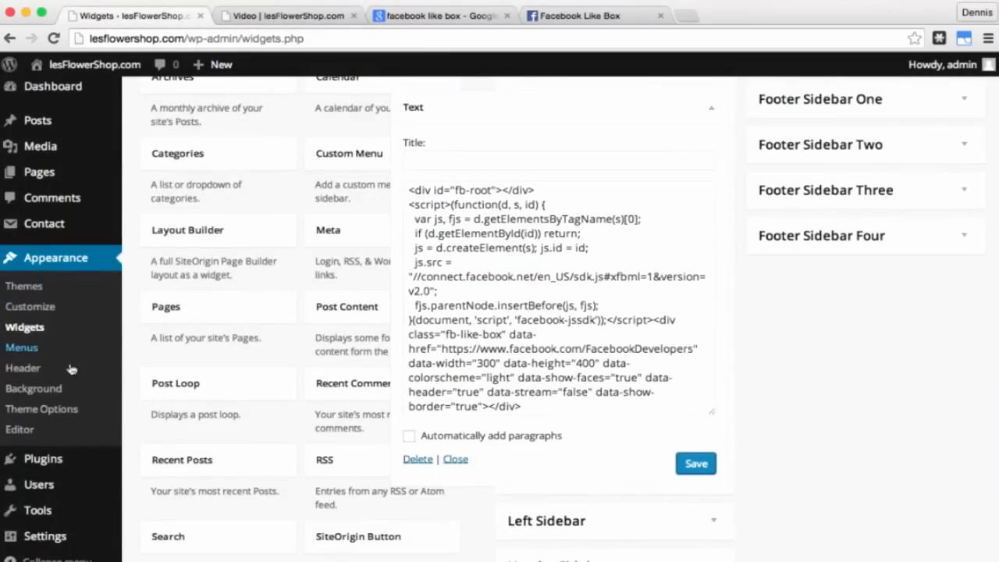
pyautogui.click(55, 461)
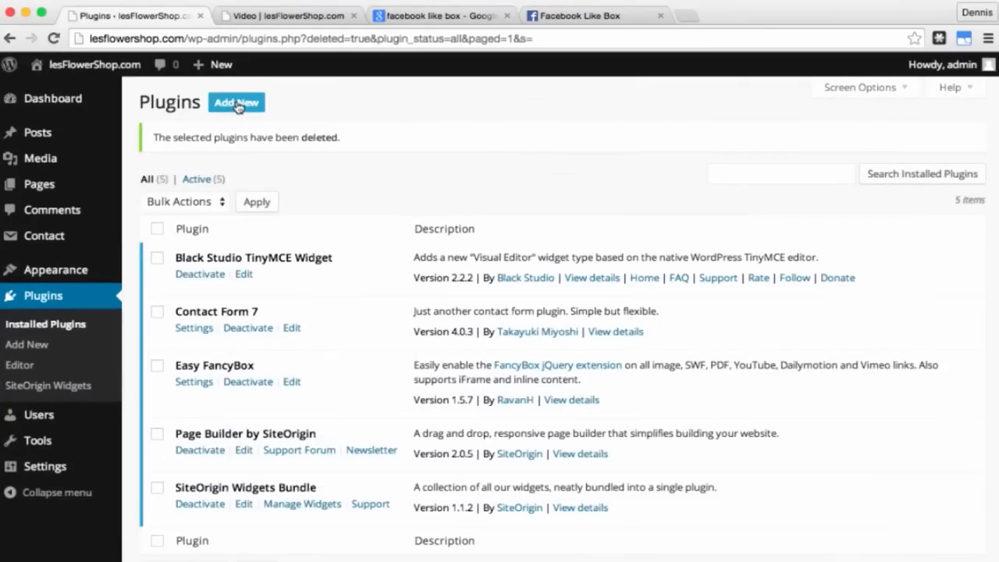
# Step: Search plugins for 'share buttons', install and activate Share Buttons by AddToAny, and open its settings
pyautogui.click(237, 105)
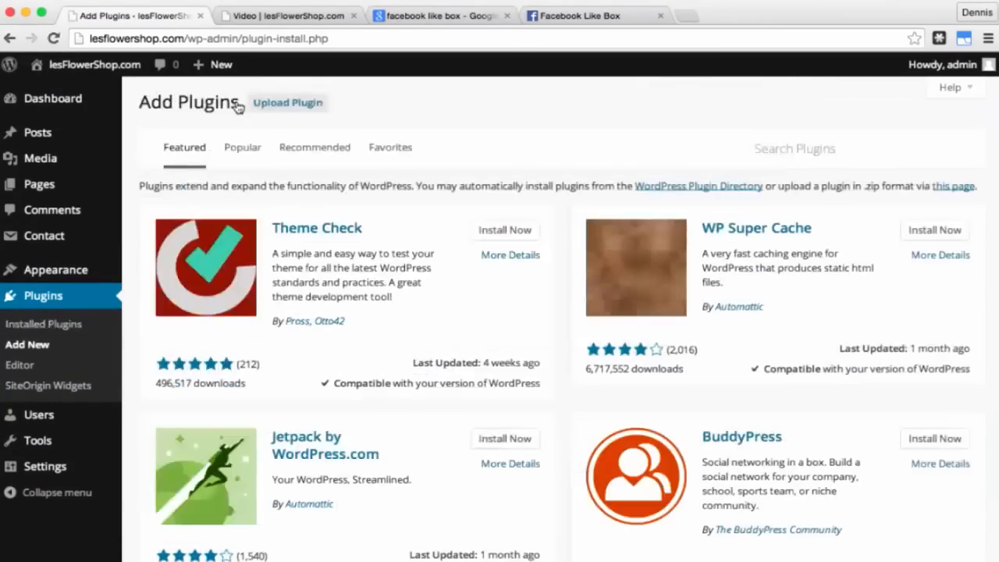
pyautogui.click(755, 148)
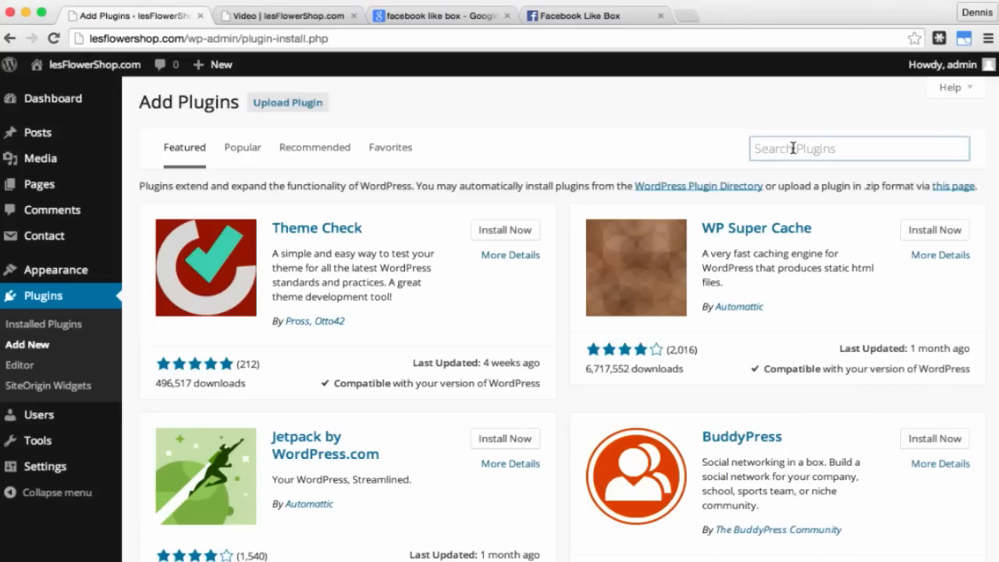
pyautogui.write('share butt')
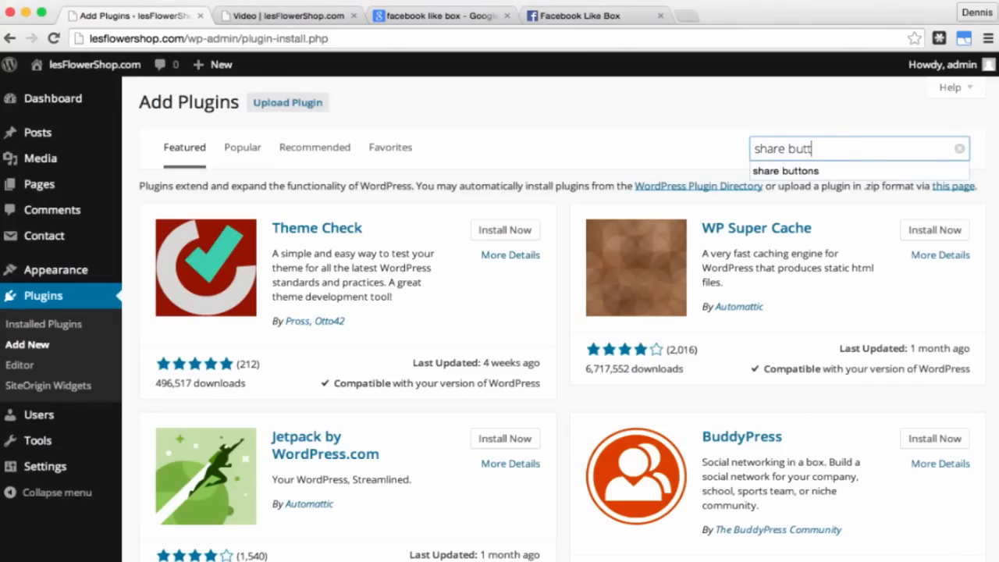
pyautogui.write('ons')
pyautogui.press('Return')
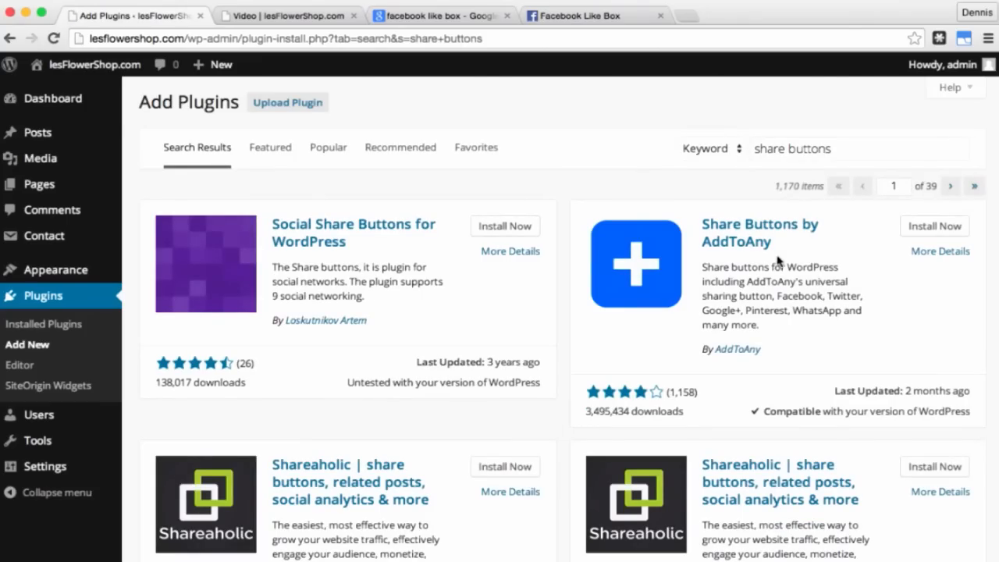
pyautogui.click(928, 229)
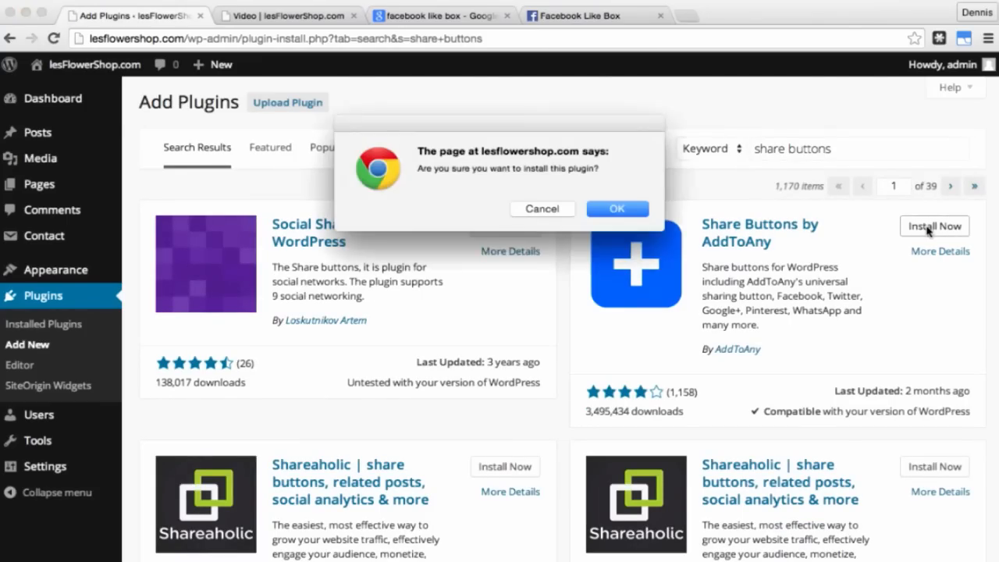
pyautogui.click(635, 213)
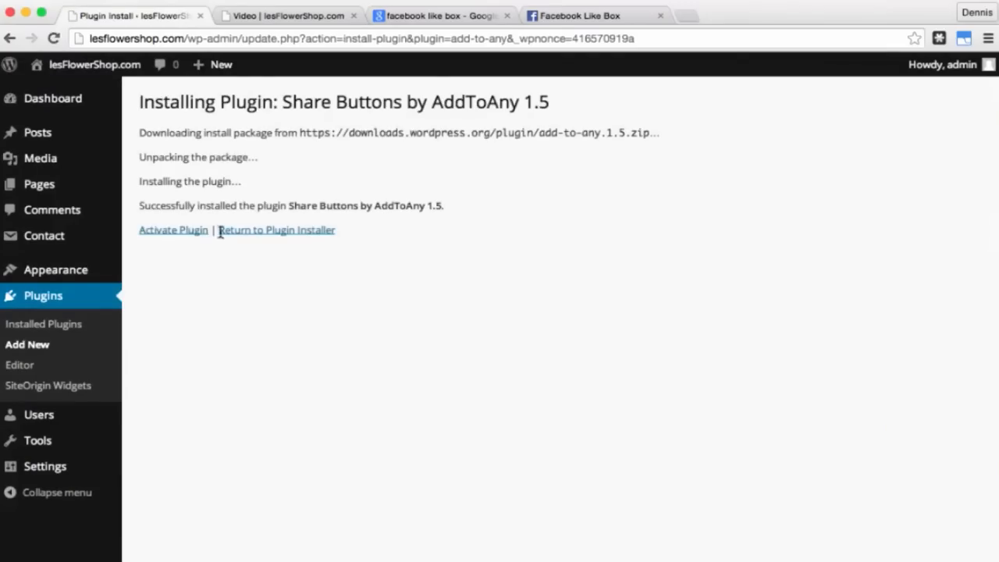
pyautogui.click(200, 232)
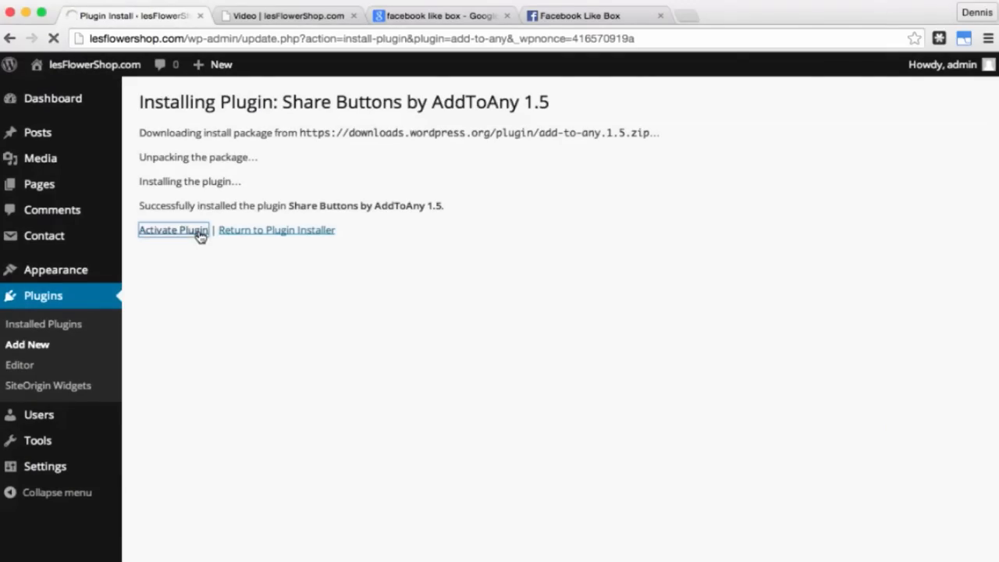
pyautogui.moveTo(58, 471)
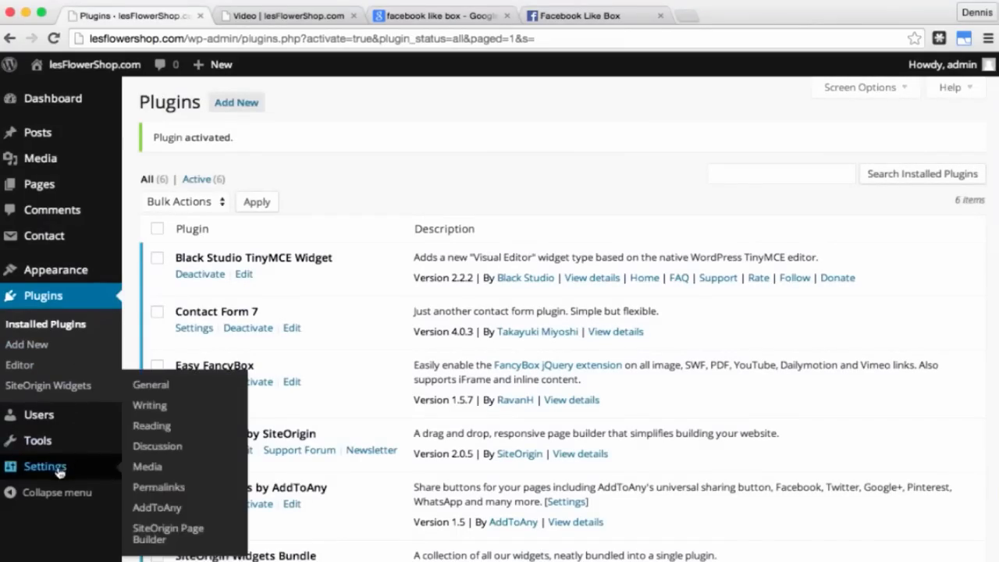
pyautogui.click(156, 507)
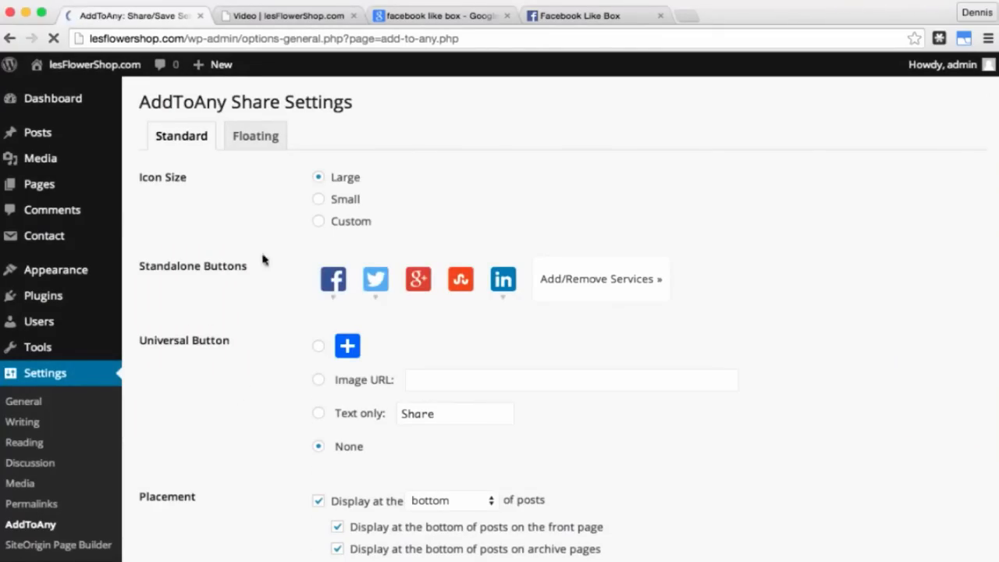
# Step: Set the AddToAny icon size to a custom 50 pixels
pyautogui.click(319, 223)
pyautogui.click(406, 225)
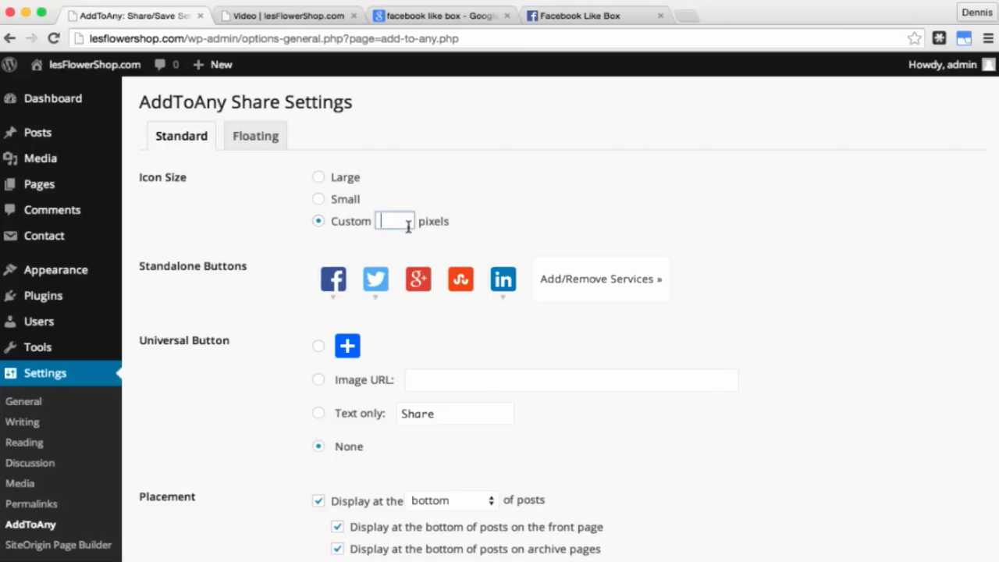
pyautogui.write('50')
pyautogui.click(456, 251)
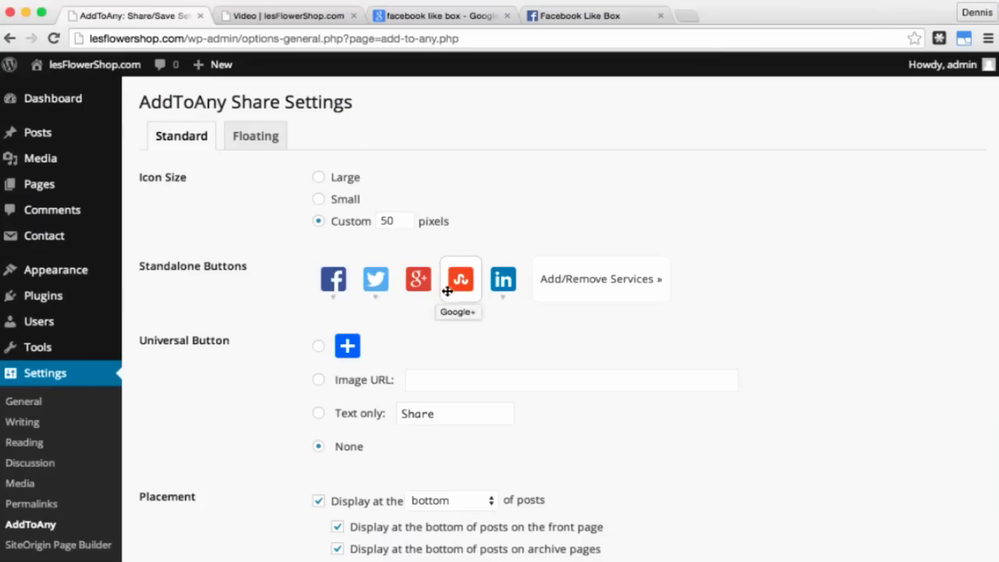
# Step: Review the standalone share services, keeping StumbleUpon, then save the settings and view the Video page
pyautogui.click(598, 287)
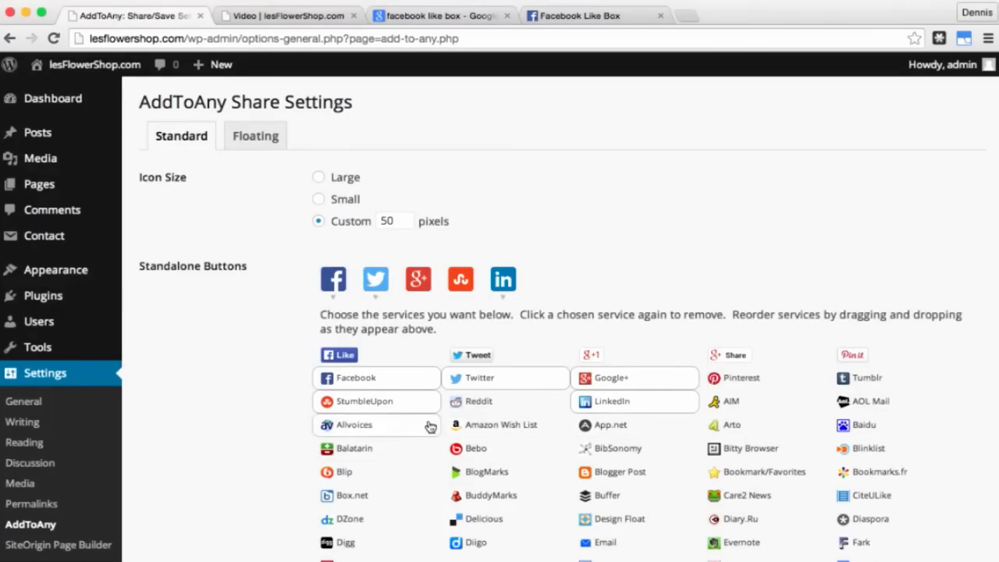
pyautogui.click(397, 405)
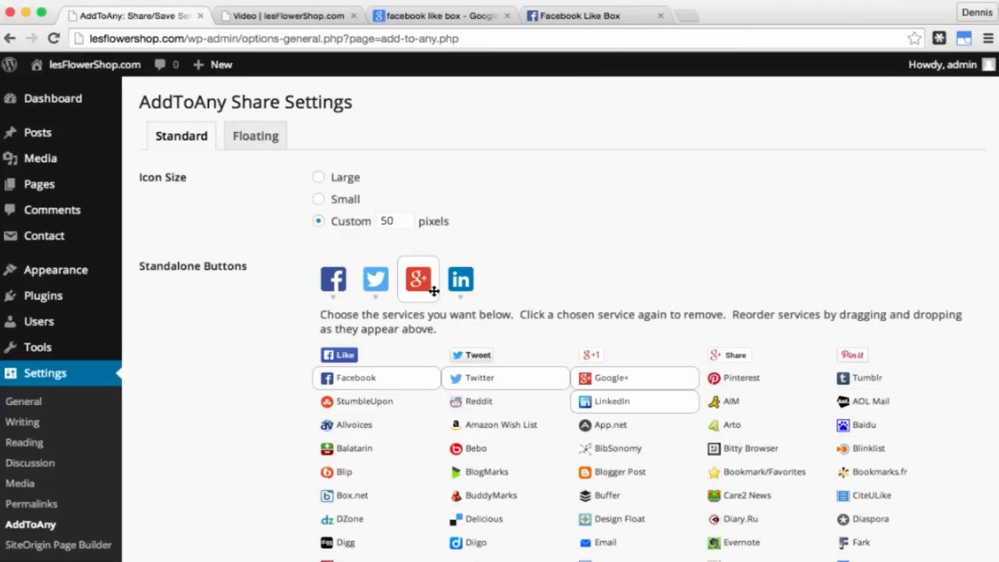
pyautogui.click(375, 403)
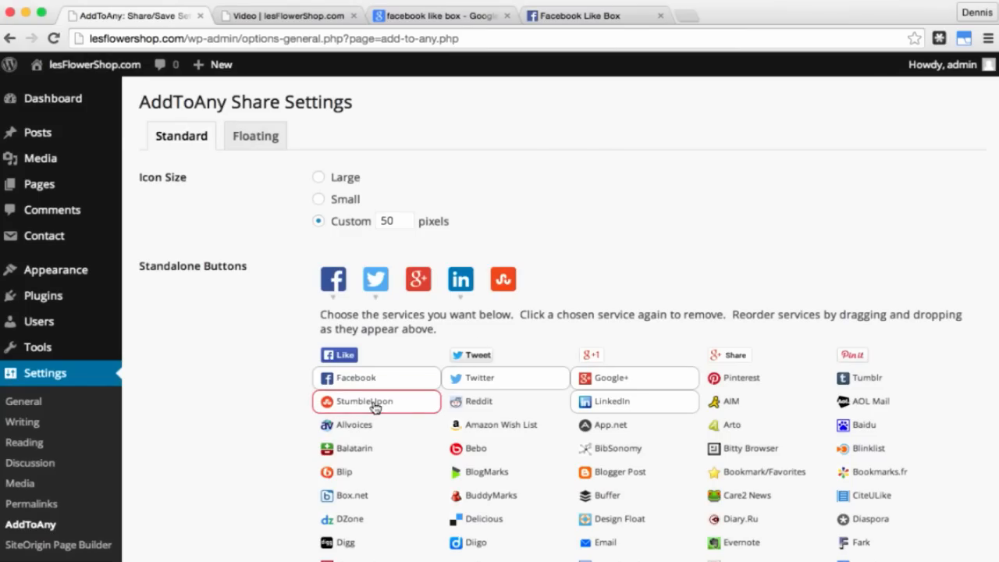
pyautogui.scroll(-3, 555, 241)
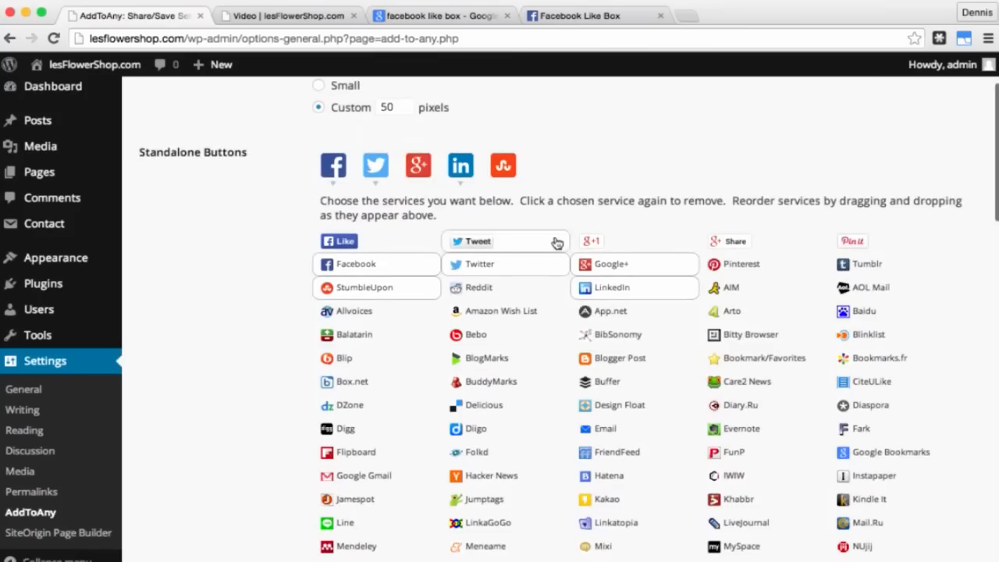
pyautogui.scroll(-10, 261, 336)
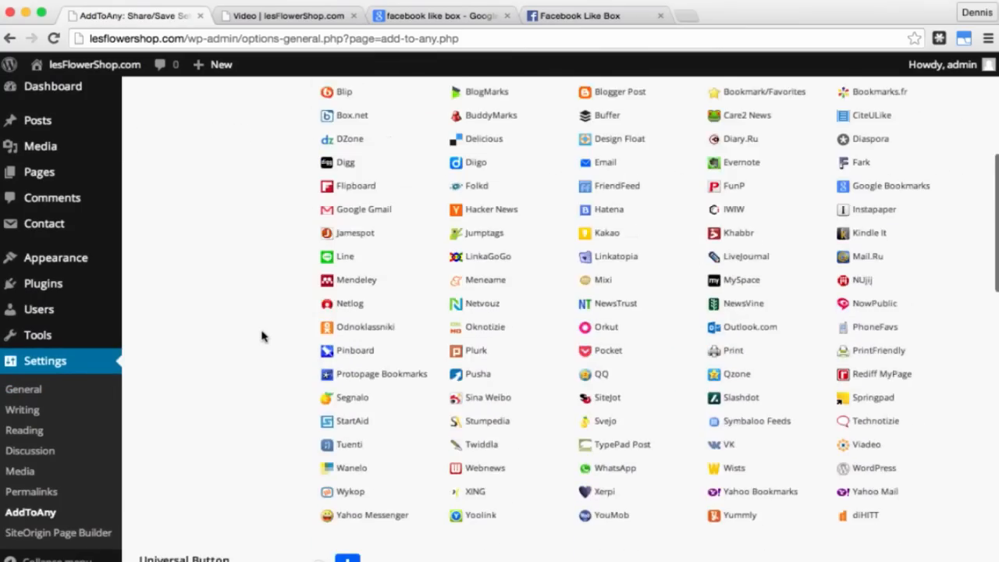
pyautogui.scroll(-6, 282, 283)
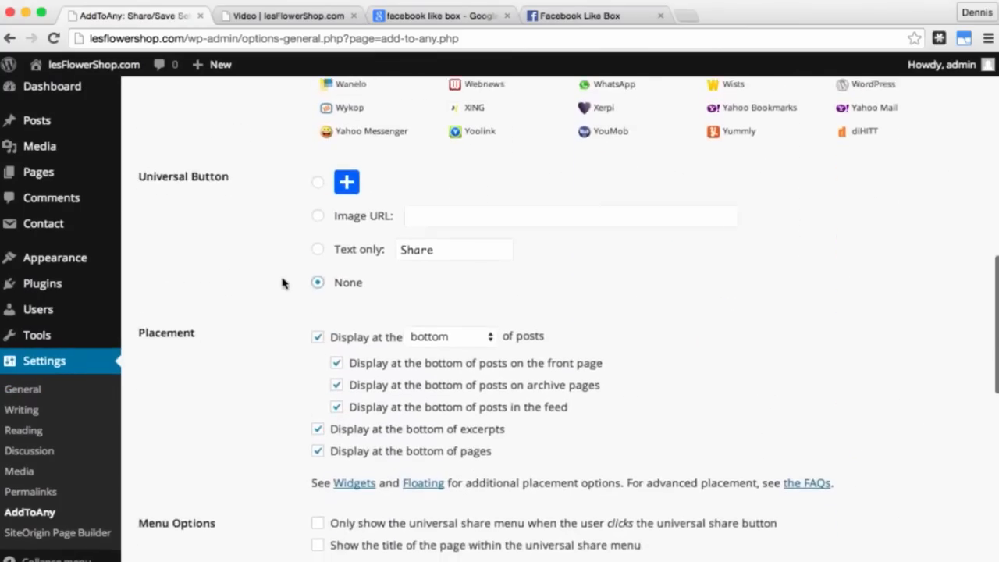
pyautogui.scroll(-1, 282, 283)
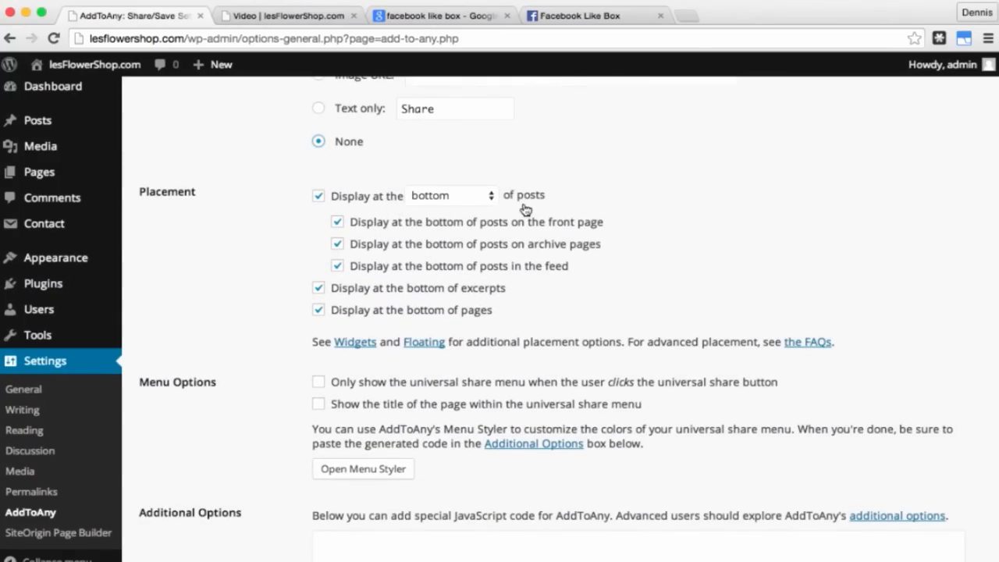
pyautogui.scroll(-6, 248, 313)
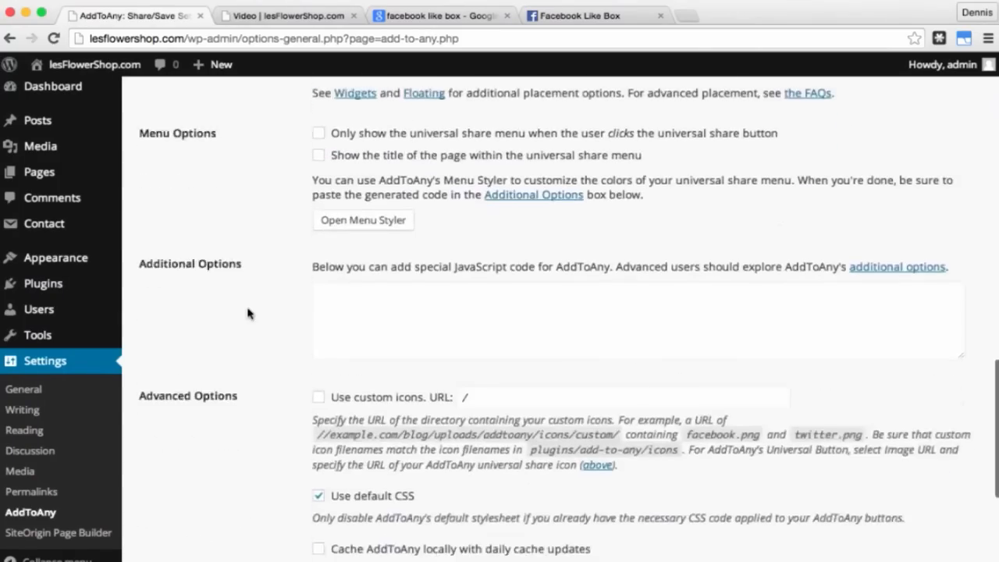
pyautogui.scroll(-8, 249, 313)
pyautogui.click(181, 328)
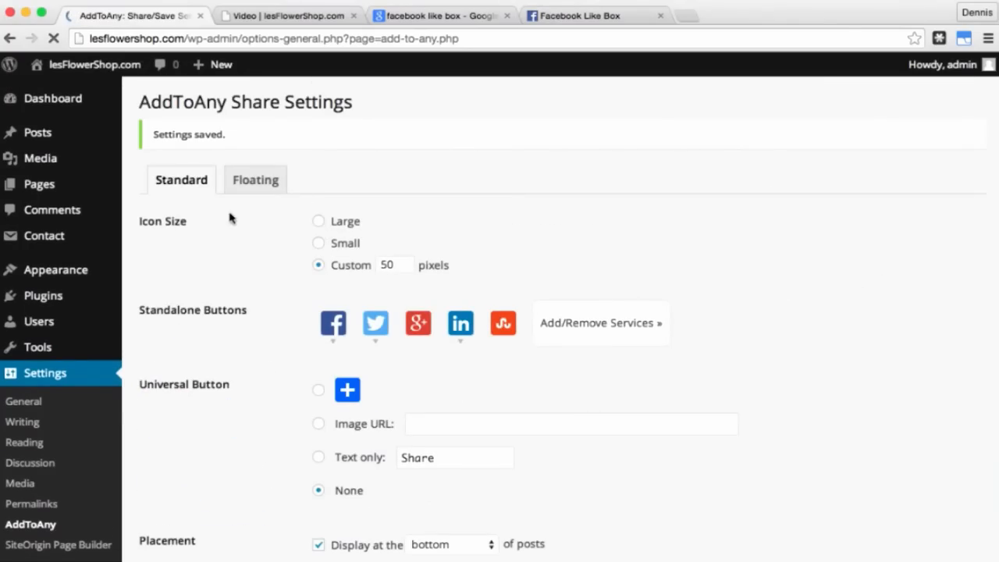
pyautogui.click(292, 16)
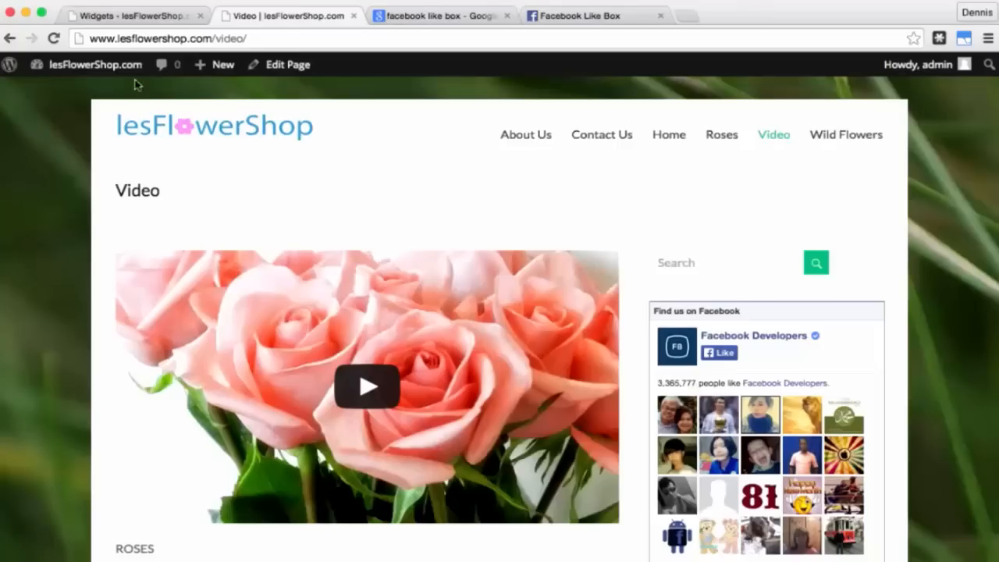
# Step: Reload the Video page and scroll through it to inspect the share buttons
pyautogui.click(52, 39)
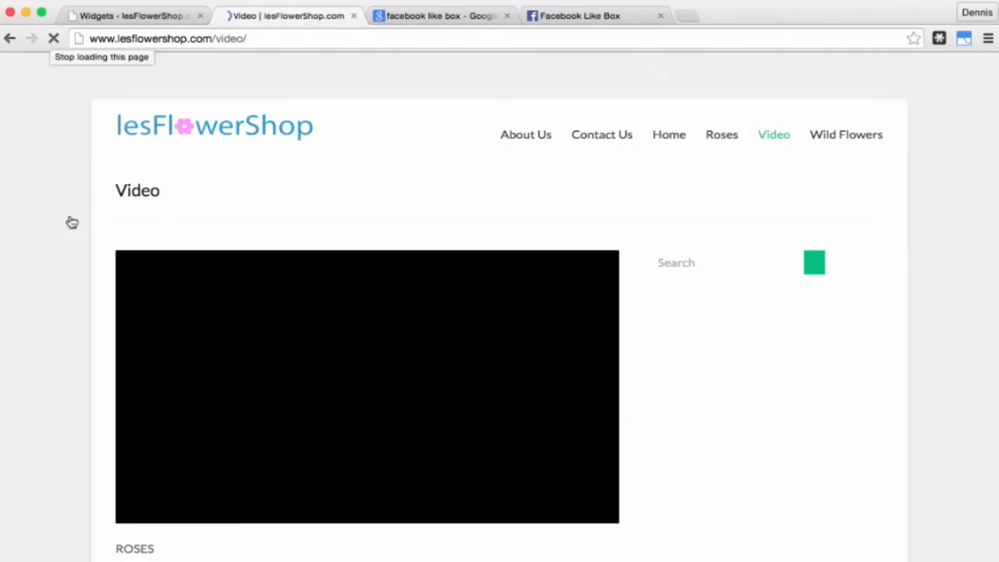
pyautogui.scroll(-5, 67, 250)
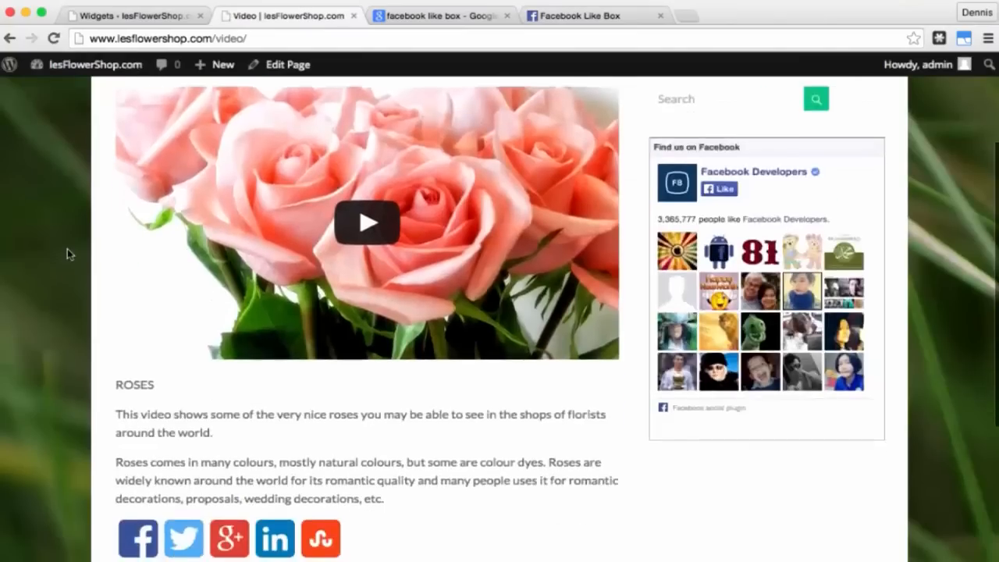
pyautogui.scroll(-2, 67, 254)
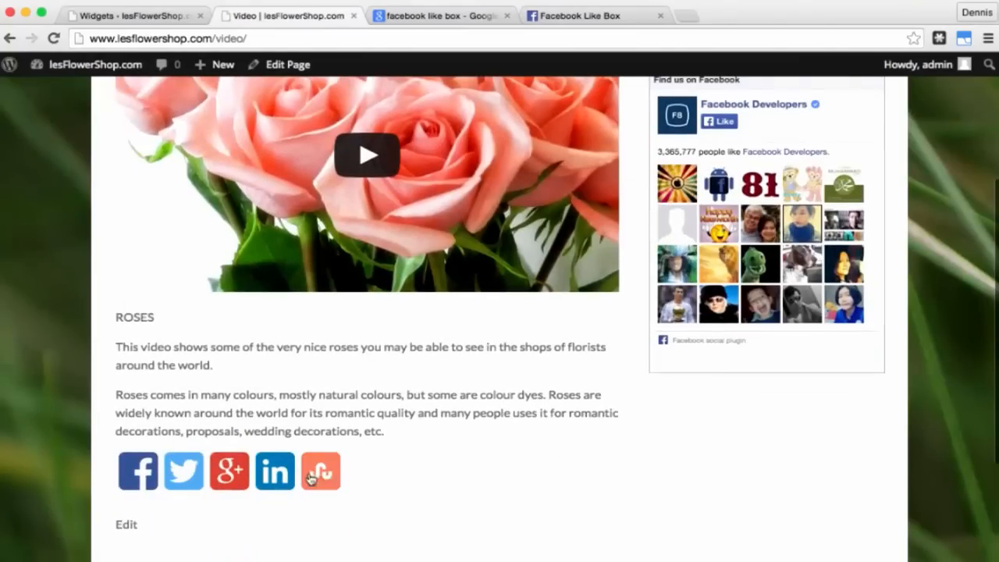
pyautogui.scroll(7, 104, 319)
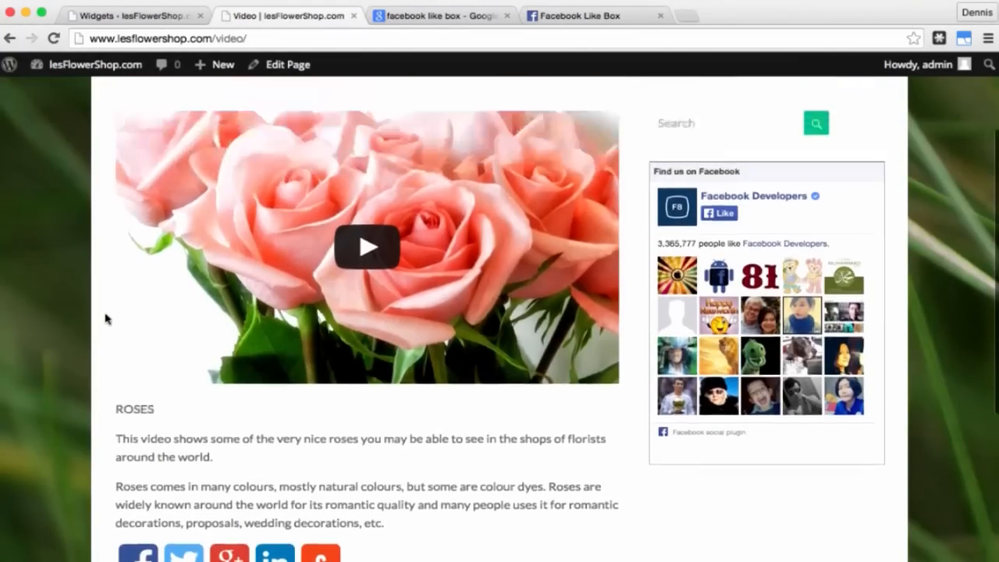
# Step: Turn on the blue + universal share button, save the AddToAny settings, and reload the Video page
pyautogui.click(125, 17)
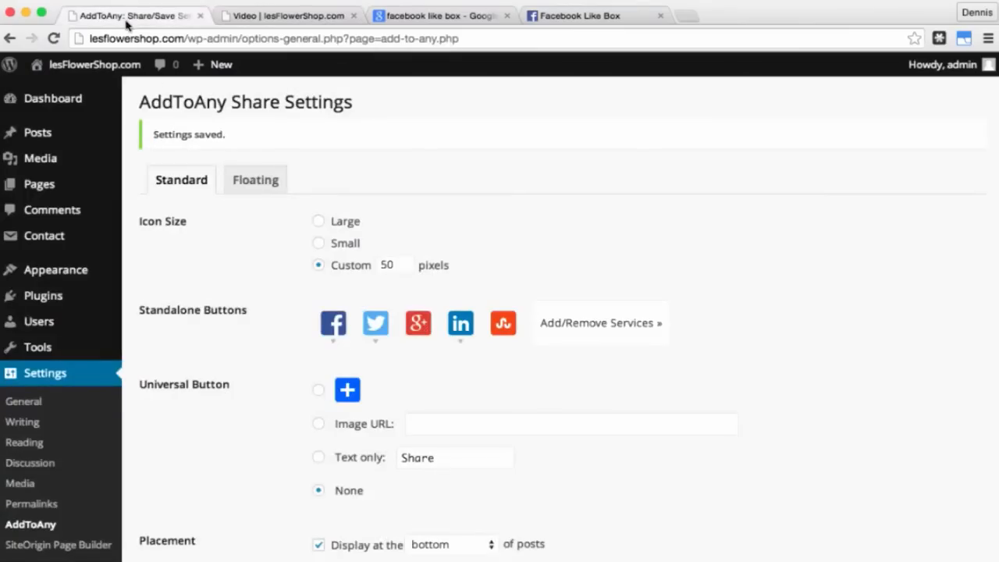
pyautogui.click(319, 391)
pyautogui.scroll(-10, 236, 422)
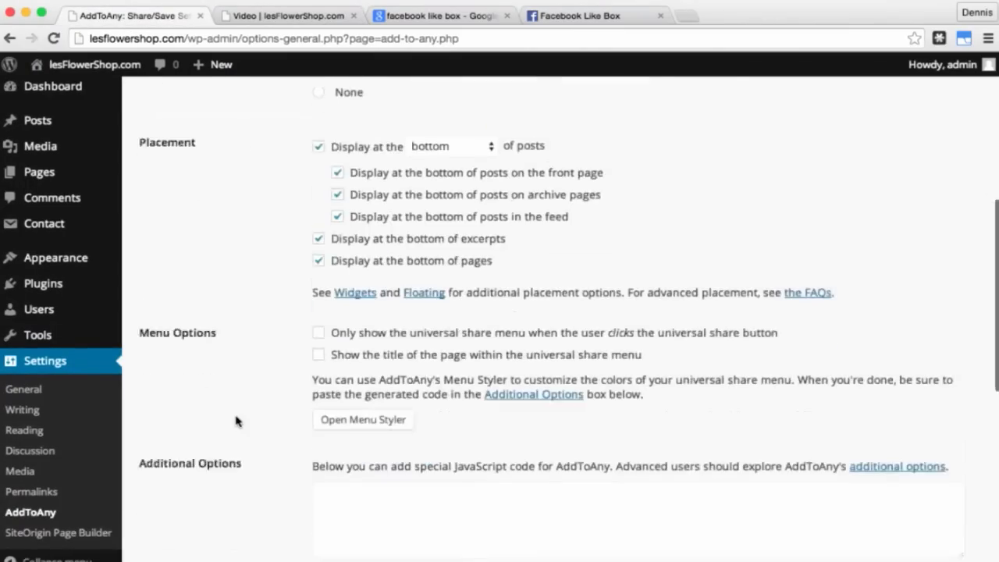
pyautogui.scroll(-3, 236, 421)
pyautogui.click(190, 406)
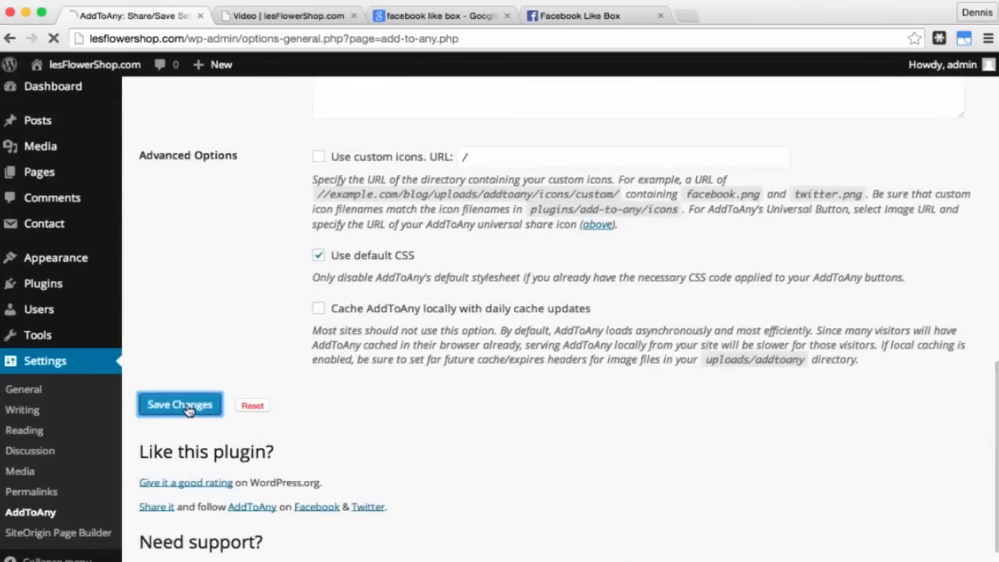
pyautogui.click(269, 17)
pyautogui.click(54, 38)
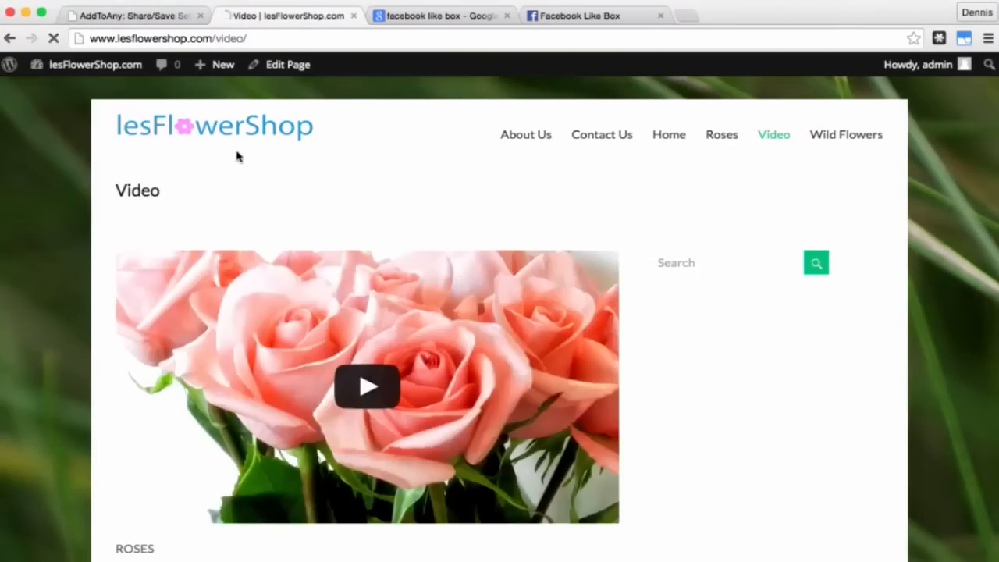
# Step: Check the share buttons and the + button on the Video page, then on the Wild Flowers page
pyautogui.scroll(-5, 238, 157)
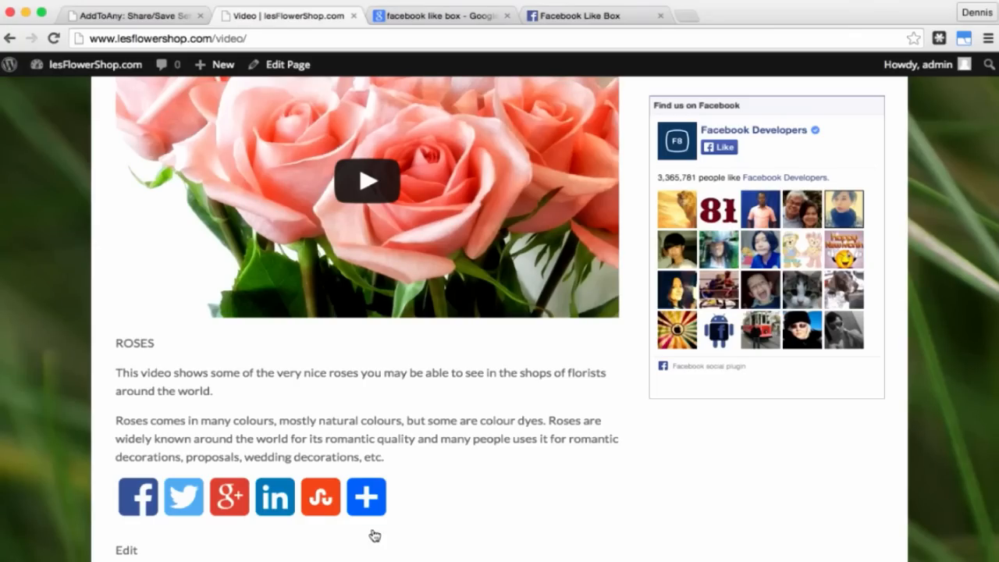
pyautogui.moveTo(372, 511)
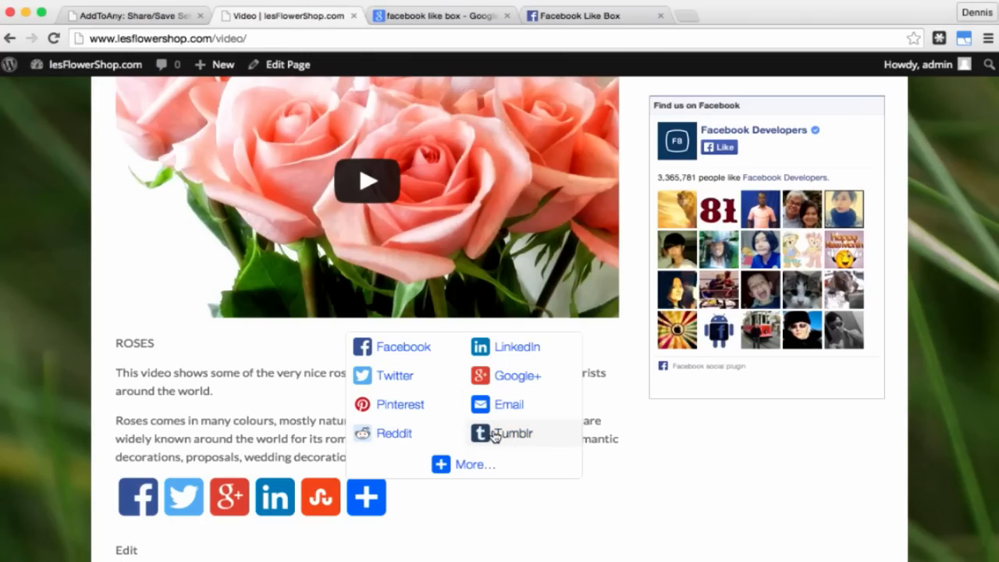
pyautogui.scroll(5, 633, 473)
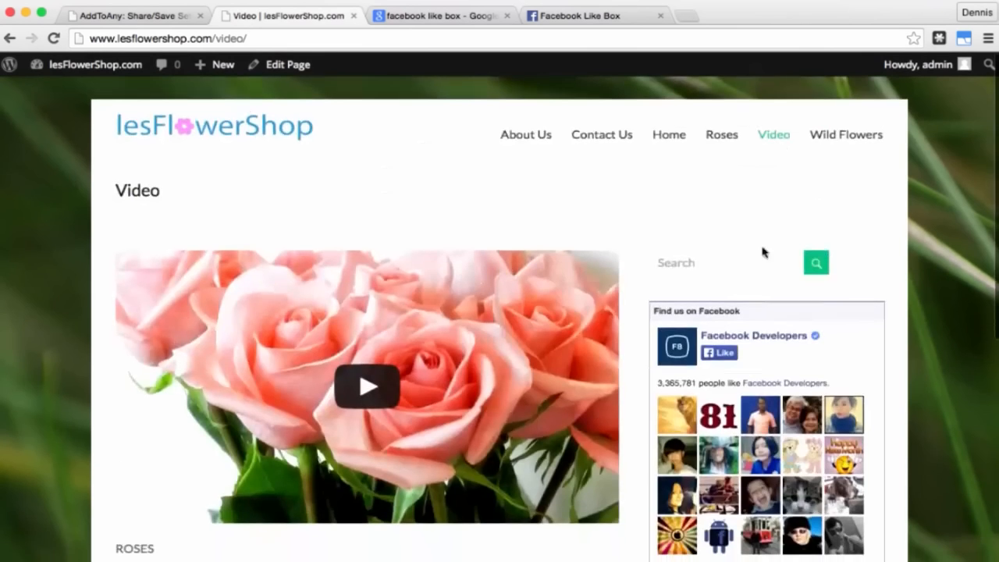
pyautogui.click(843, 136)
pyautogui.scroll(-5, 740, 207)
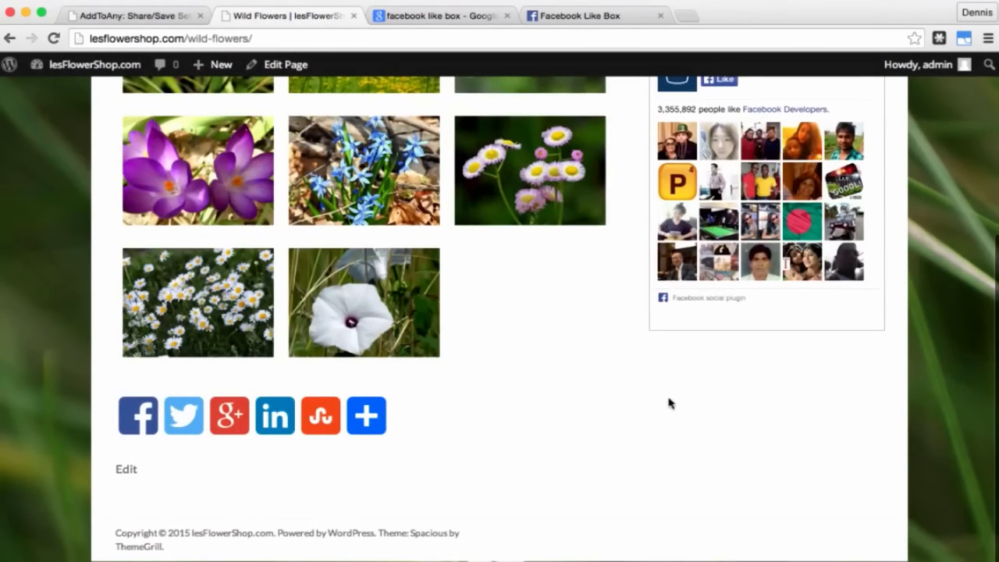
pyautogui.scroll(5, 669, 404)
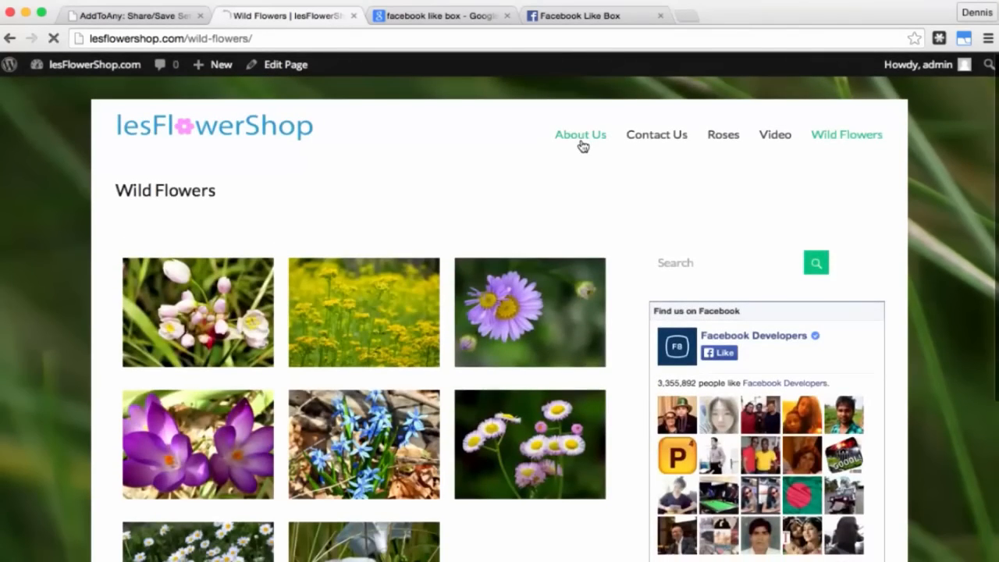
pyautogui.scroll(-5, 562, 498)
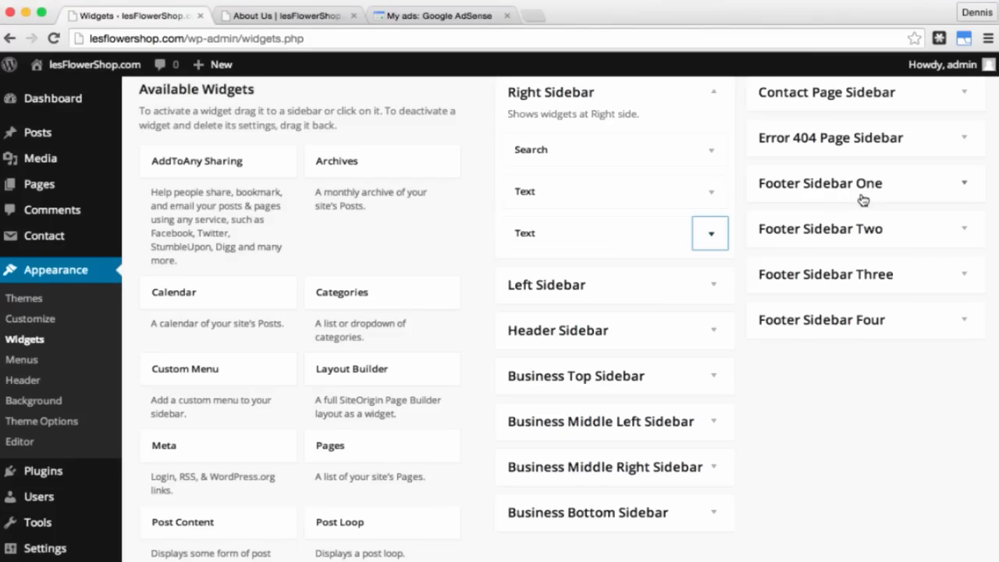
# Step: Add a saved Text widget titled 'Contact Number' with telephone and fax numbers and automatic paragraphs
pyautogui.click(962, 187)
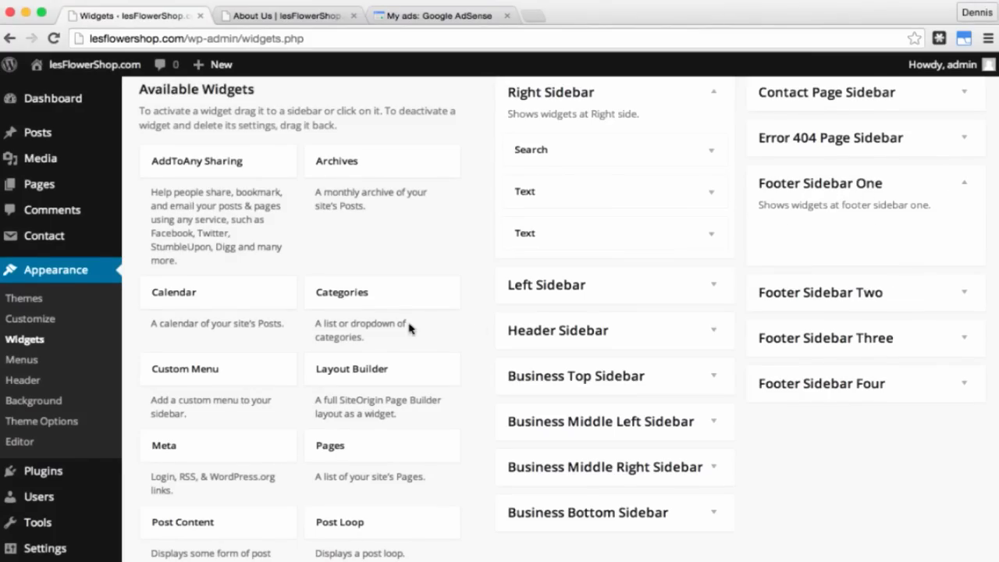
pyautogui.scroll(-5, 409, 328)
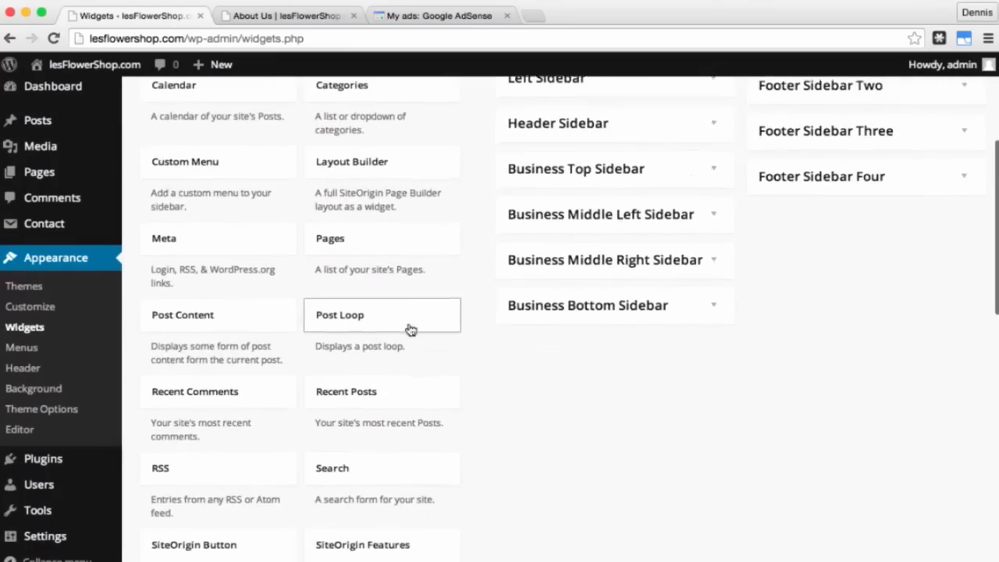
pyautogui.scroll(-6, 410, 328)
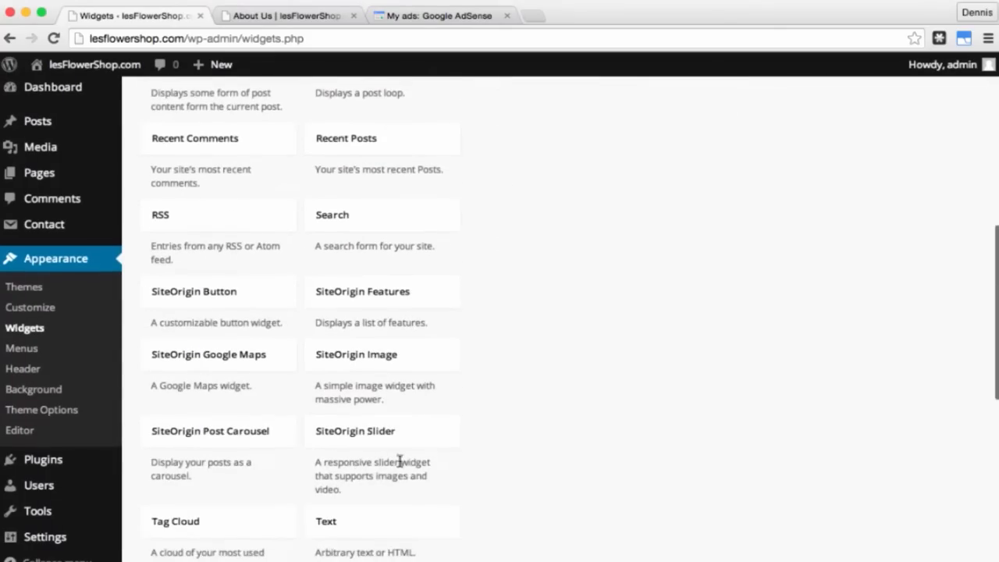
pyautogui.moveTo(374, 528); pyautogui.dragTo(851, 203)
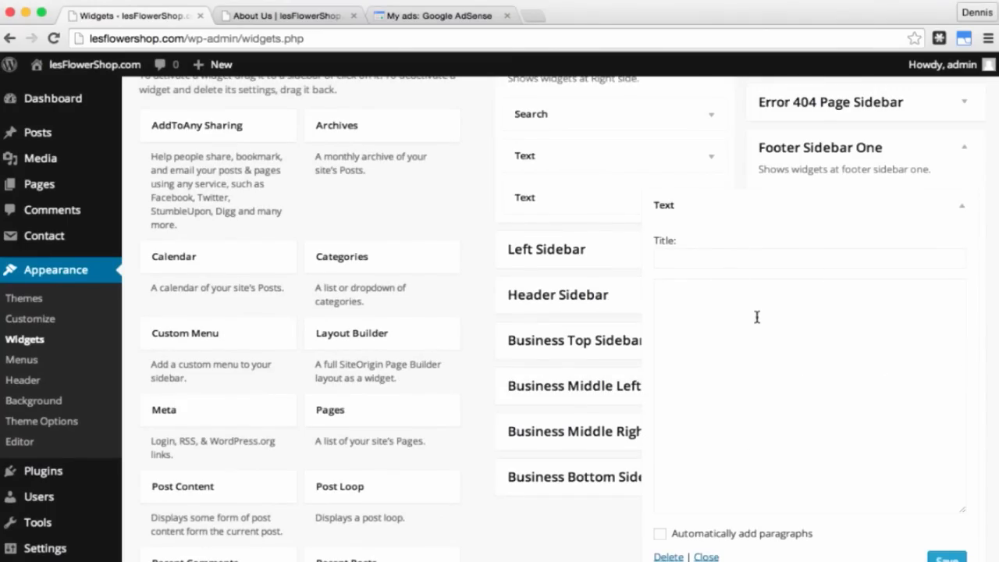
pyautogui.click(713, 255)
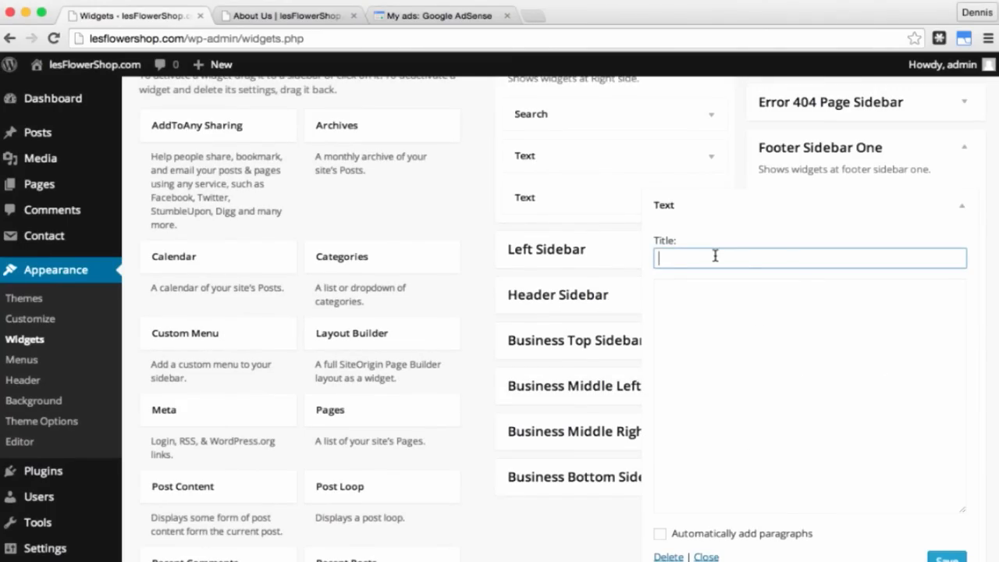
pyautogui.write('Contact Number')
pyautogui.click(725, 309)
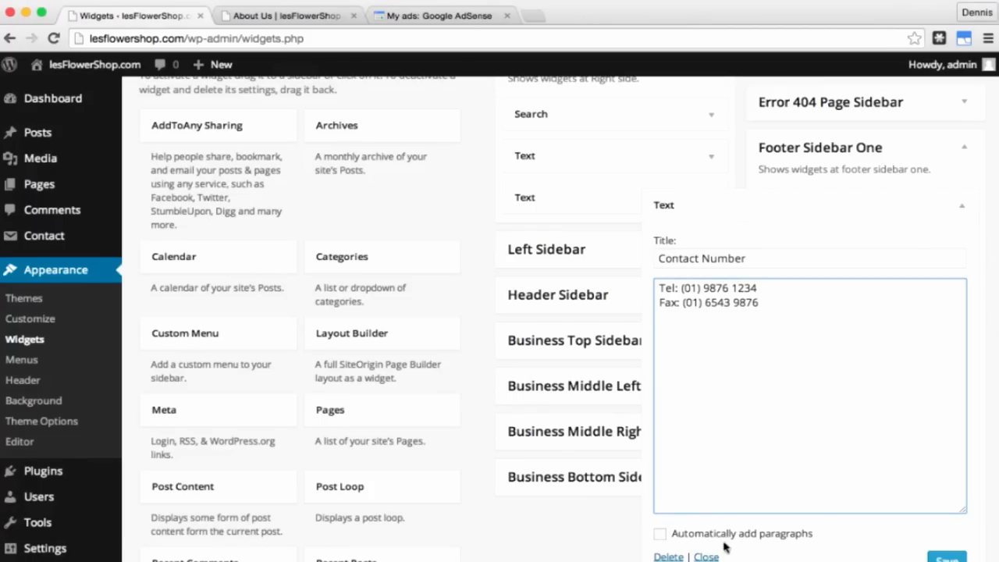
pyautogui.click(661, 536)
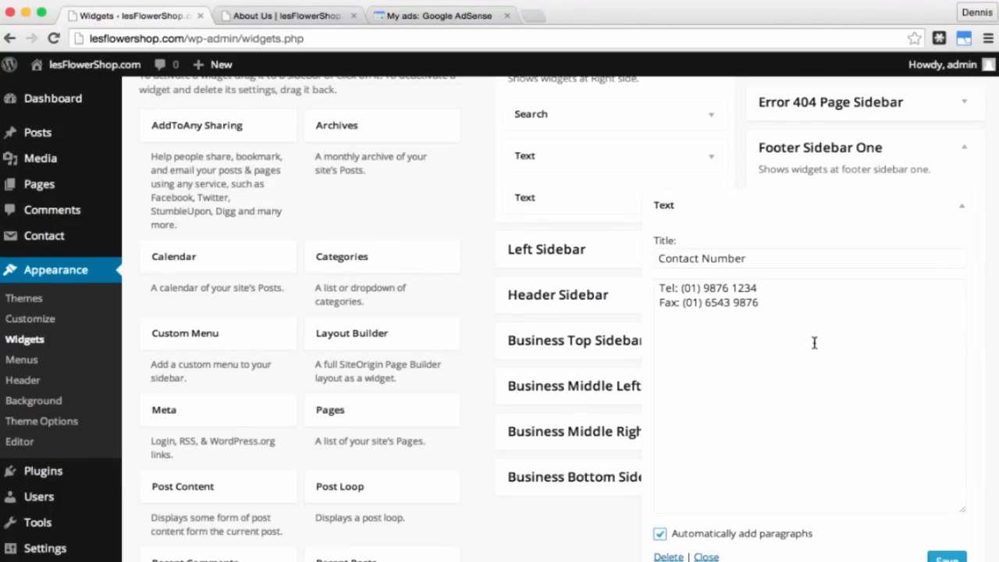
pyautogui.click(946, 557)
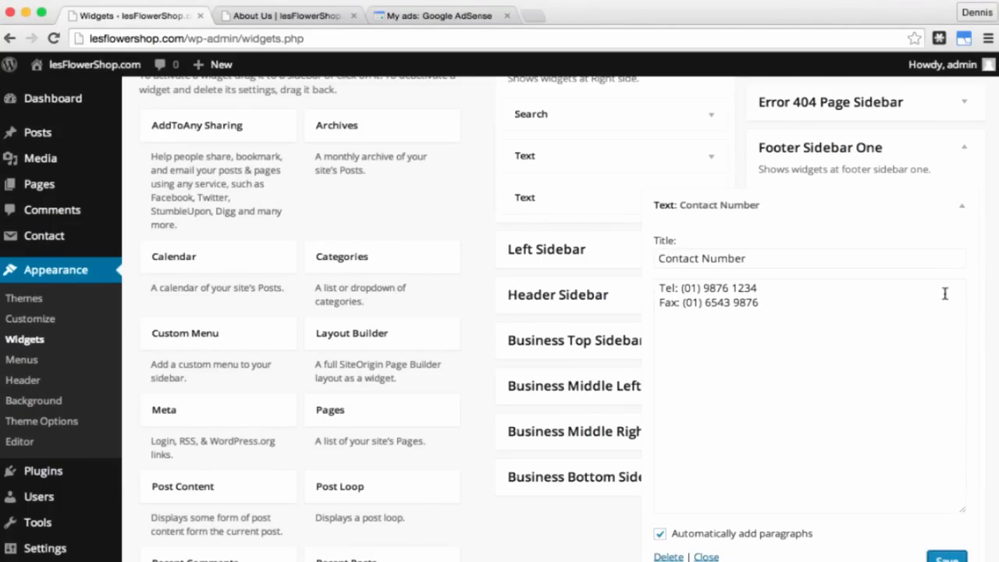
pyautogui.click(961, 205)
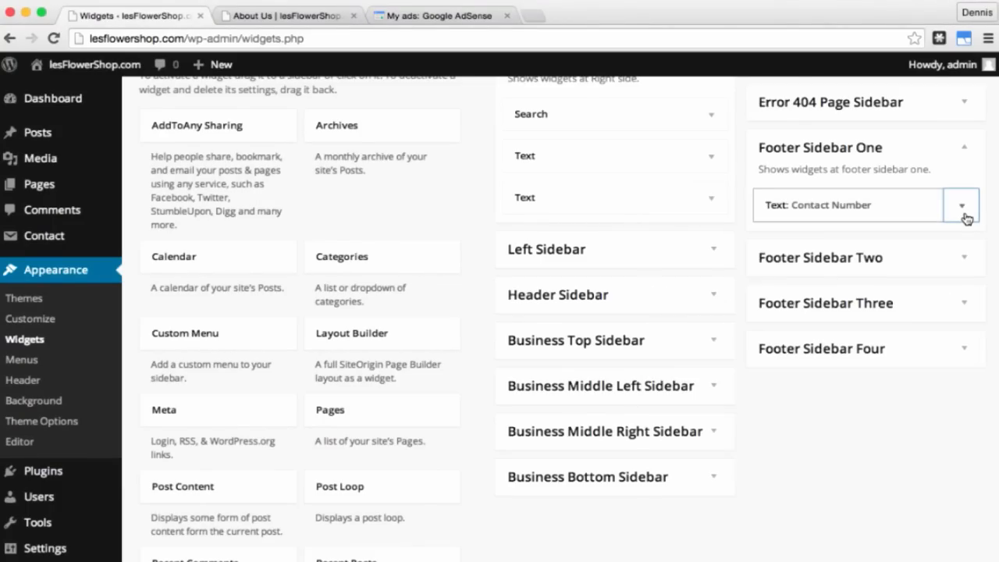
pyautogui.click(967, 260)
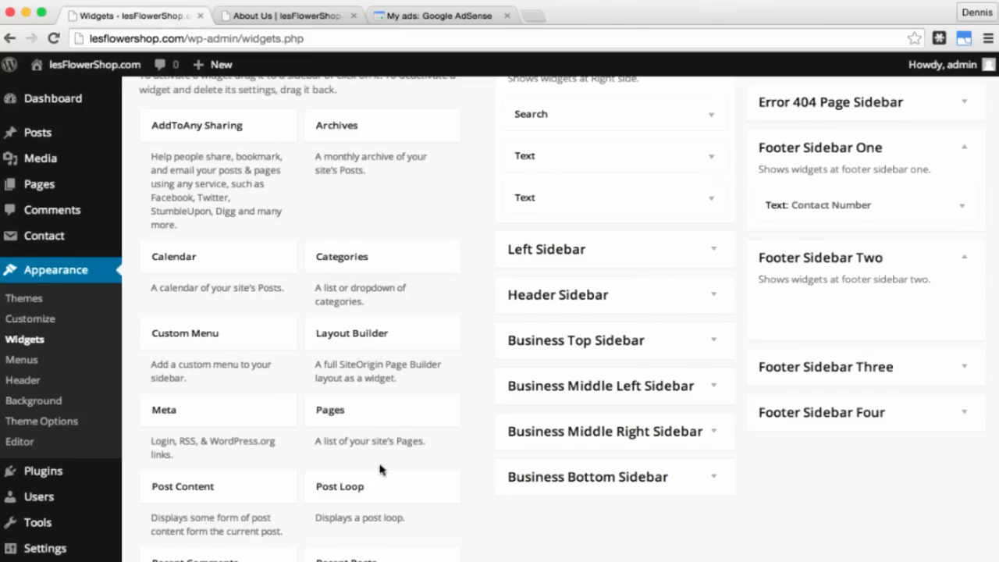
# Step: Drag a new Text widget into Footer Sidebar Two and title it 'Address'
pyautogui.scroll(-5, 380, 469)
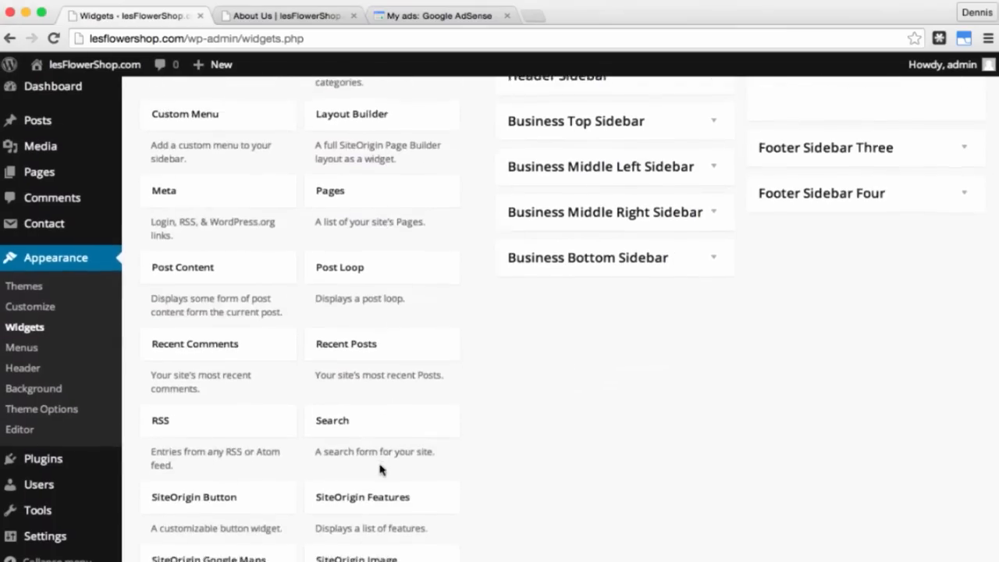
pyautogui.scroll(-5, 380, 469)
pyautogui.scroll(-1, 380, 468)
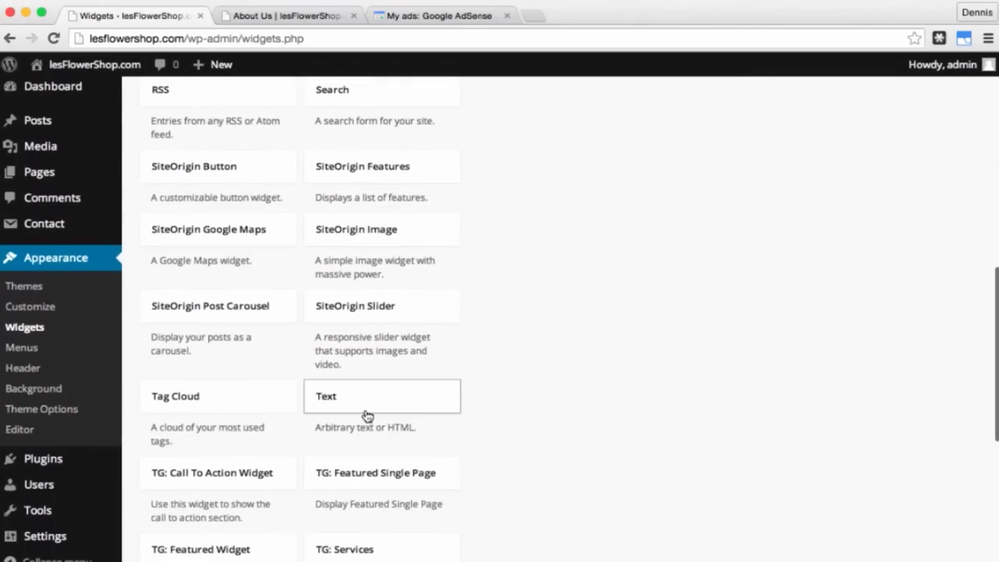
pyautogui.moveTo(361, 401); pyautogui.dragTo(842, 131)
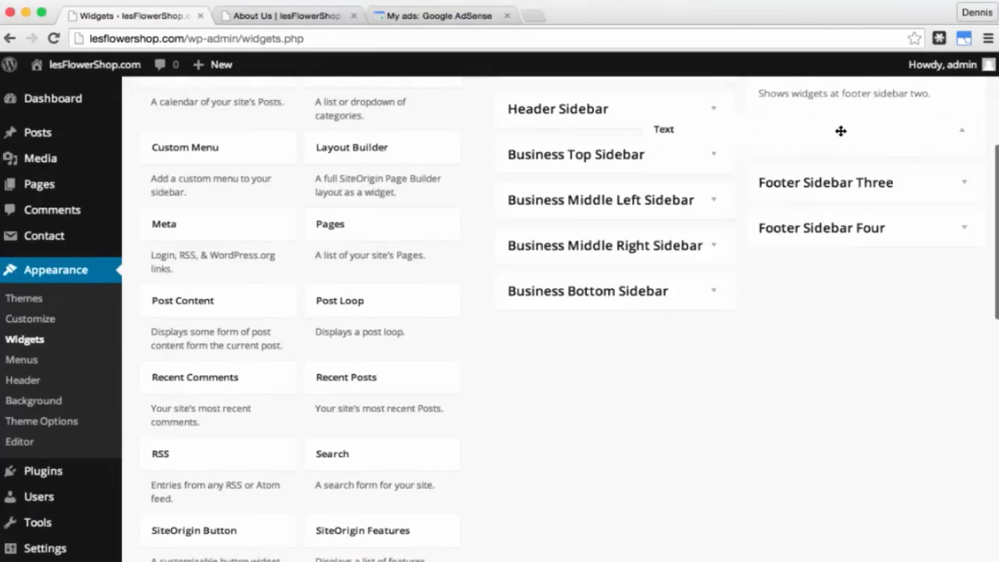
pyautogui.click(727, 179)
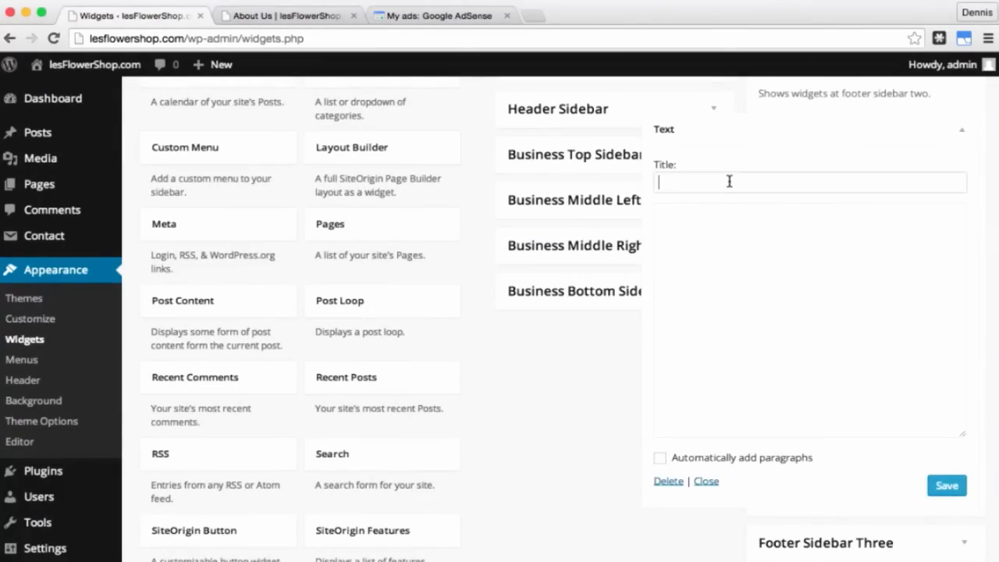
pyautogui.write('Address')
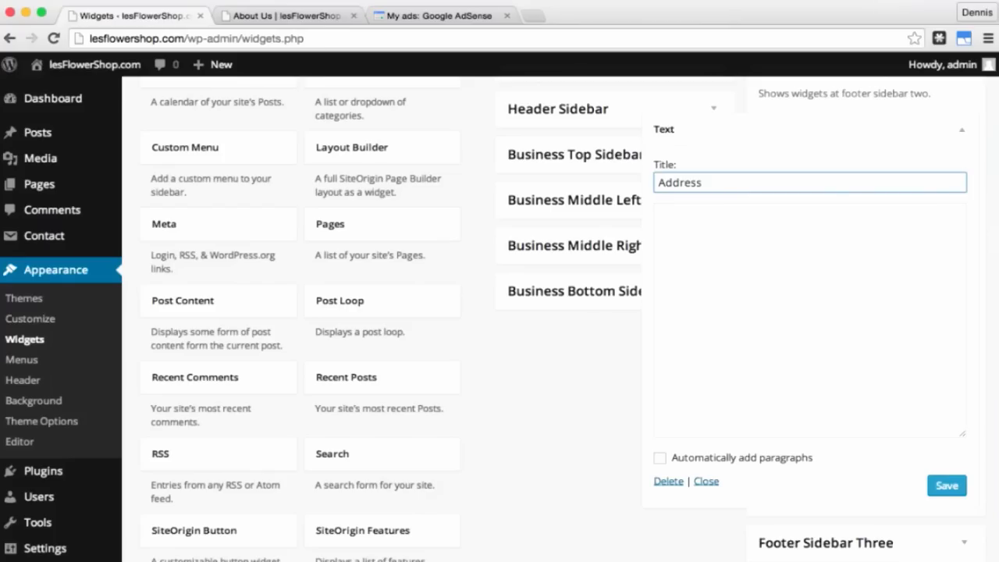
# Step: Enter the shop's three-line street address, enable automatic paragraphs, and save the widget
pyautogui.click(756, 249)
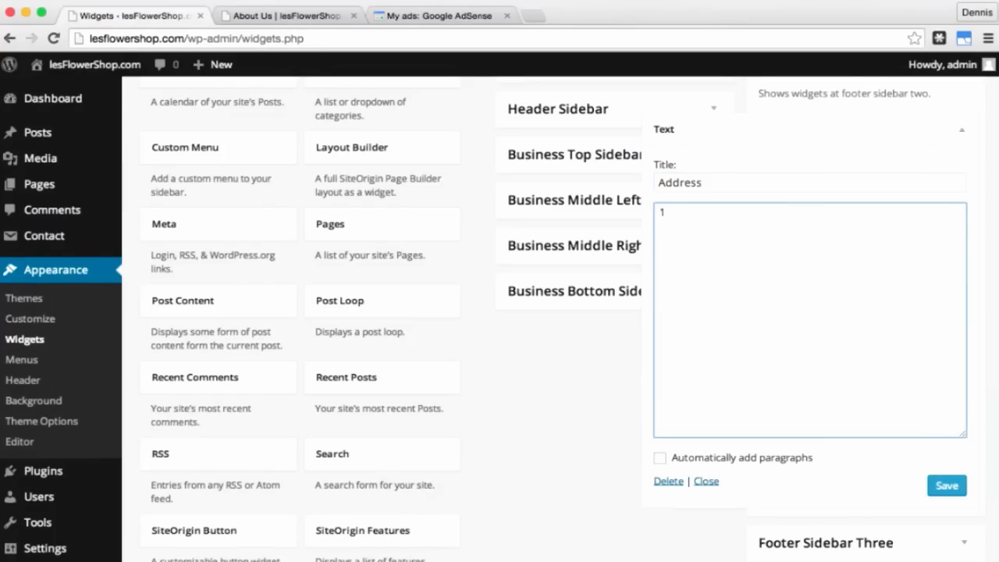
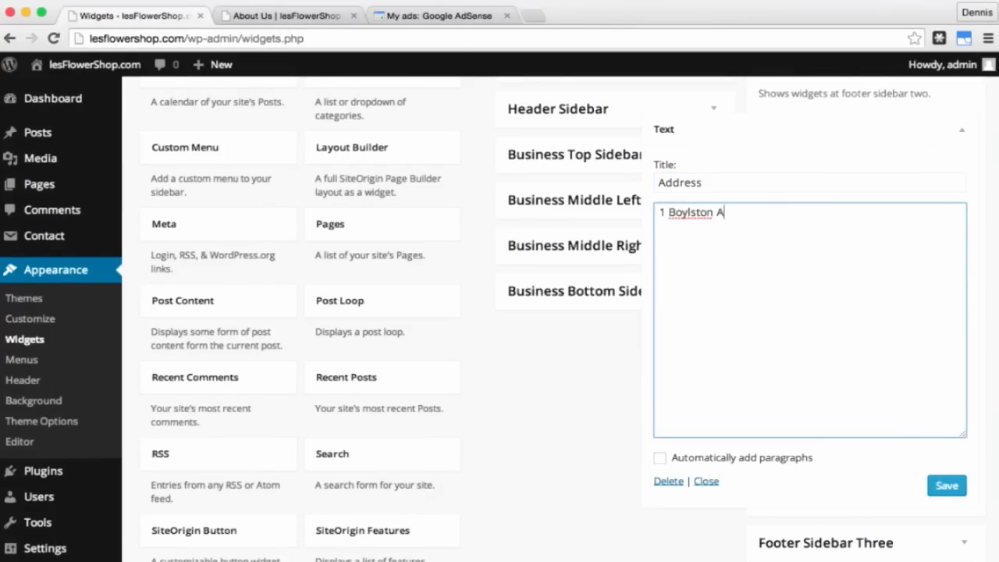
pyautogui.press('Return')
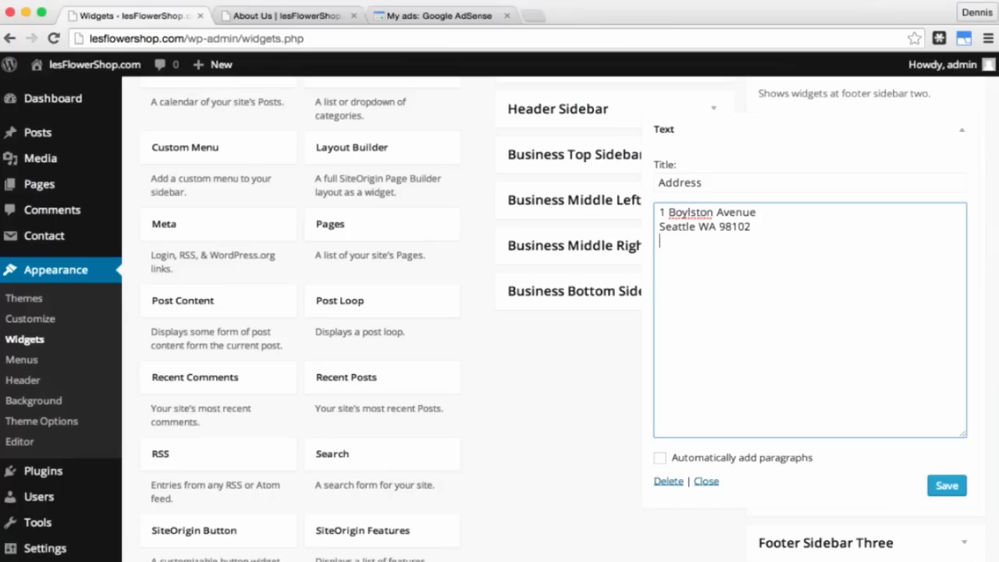
pyautogui.press('Return')
pyautogui.click(660, 459)
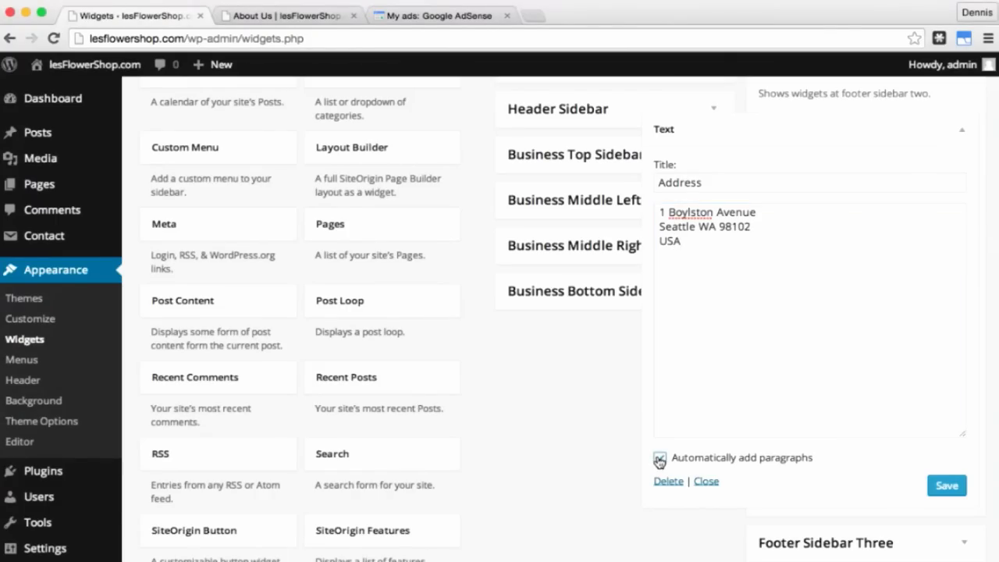
pyautogui.click(947, 487)
pyautogui.click(965, 134)
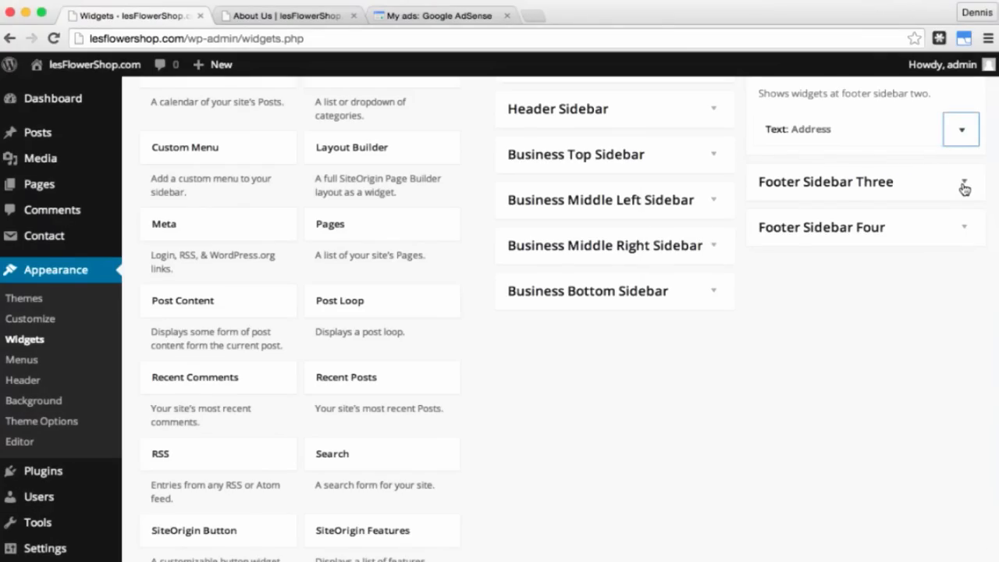
pyautogui.click(965, 186)
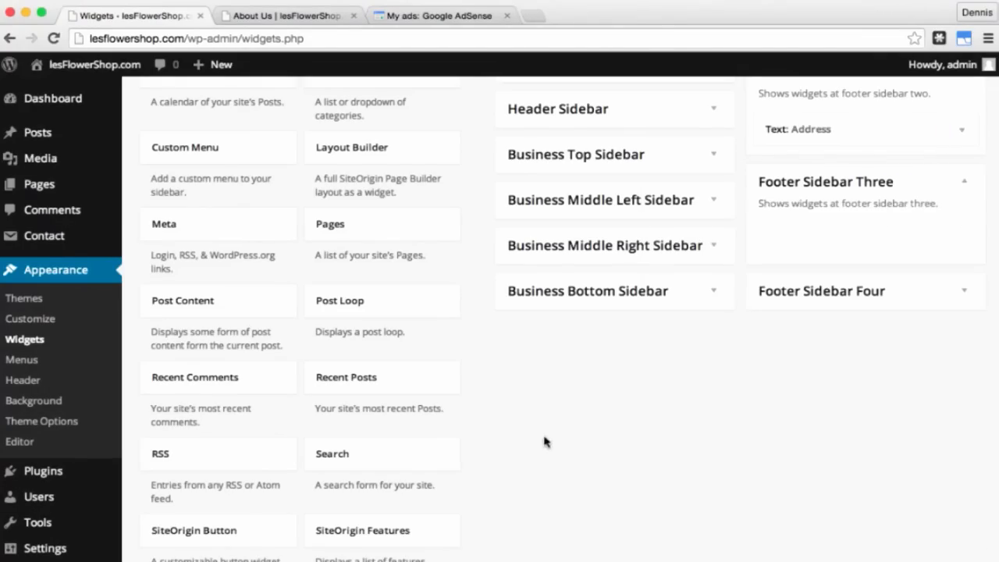
# Step: Add an 'Operating Hours' Text widget to Footer Sidebar Three: Weekdays 9:00am–6:00pm, Weekends 9:00am–12:00pm, Holidays Closed
pyautogui.scroll(-6, 545, 441)
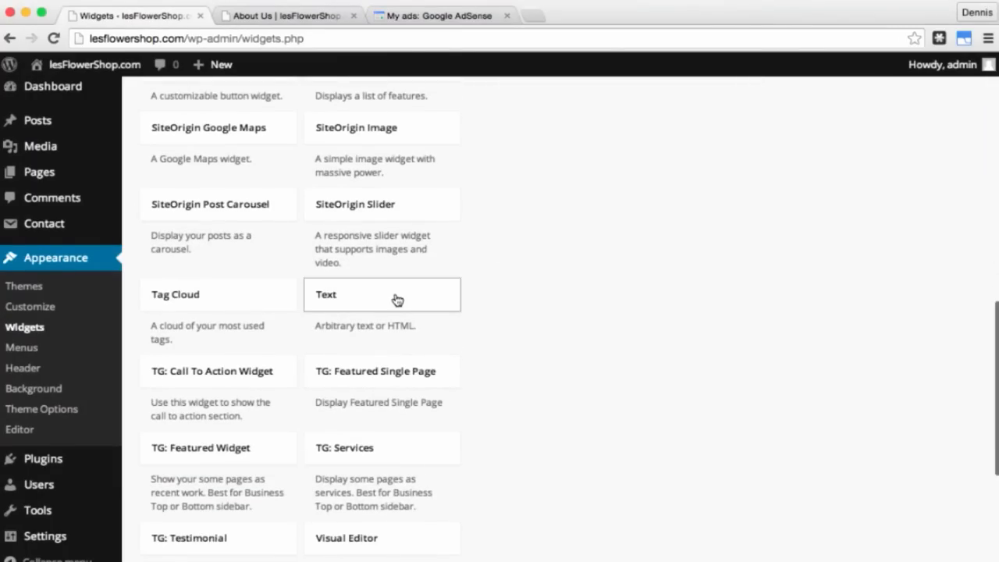
pyautogui.moveTo(395, 299); pyautogui.dragTo(857, 336)
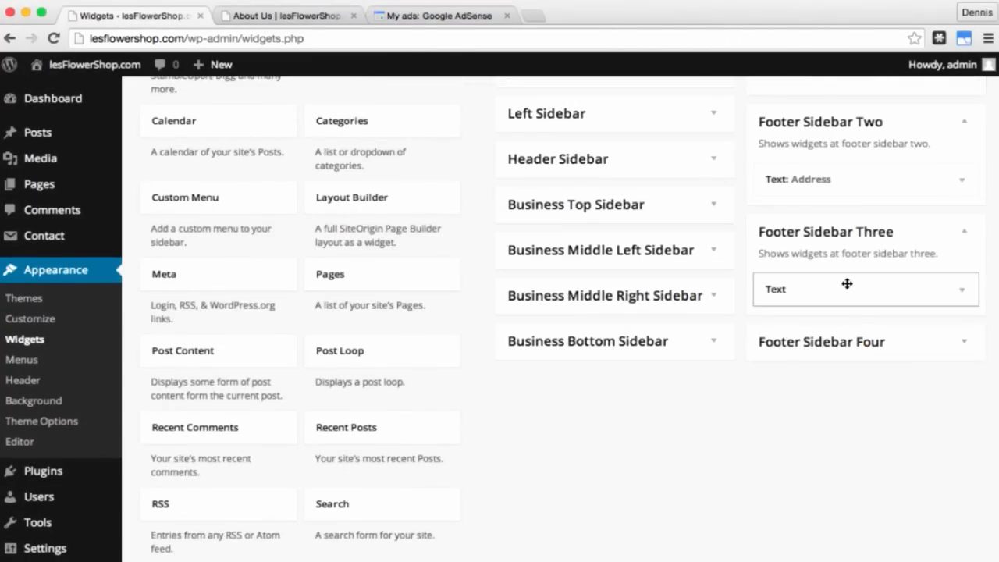
pyautogui.click(956, 293)
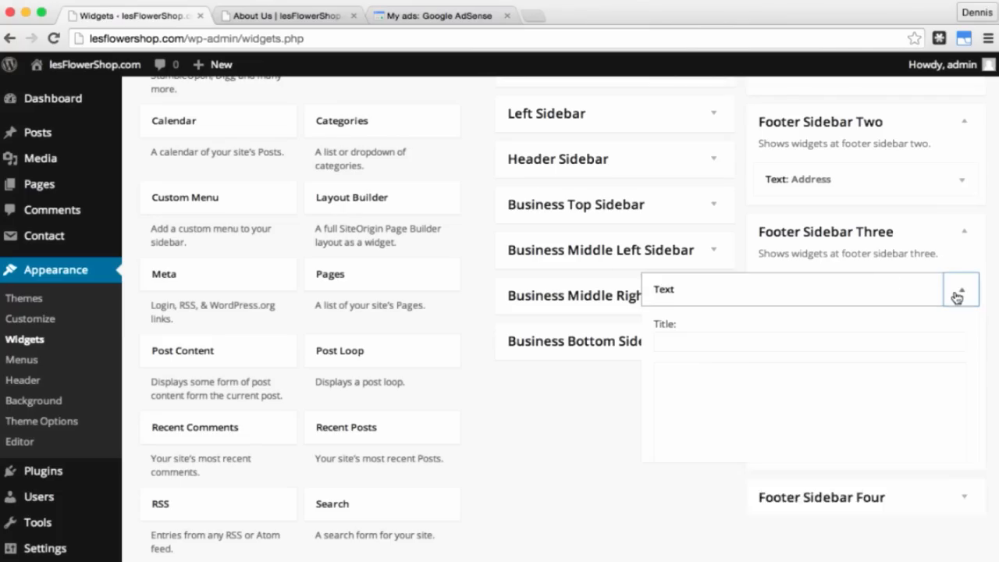
pyautogui.click(698, 338)
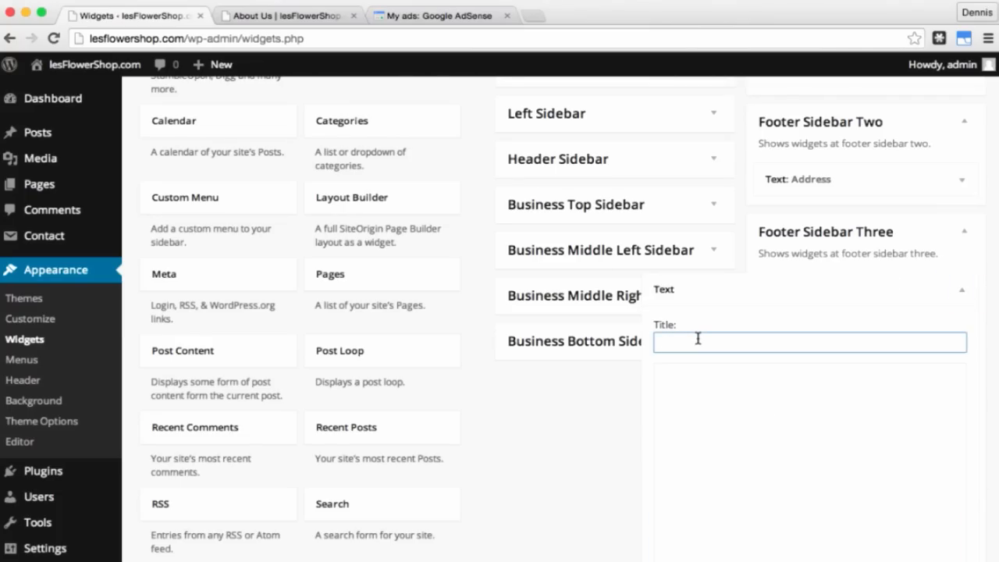
pyautogui.write('Operating Hours')
pyautogui.click(722, 422)
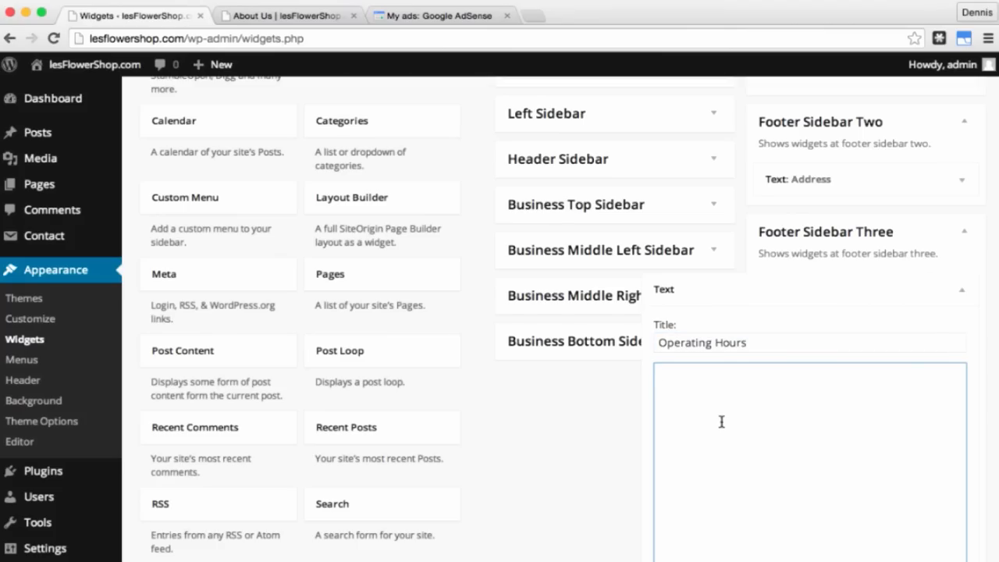
pyautogui.write('Weekdays: 9:00am ')
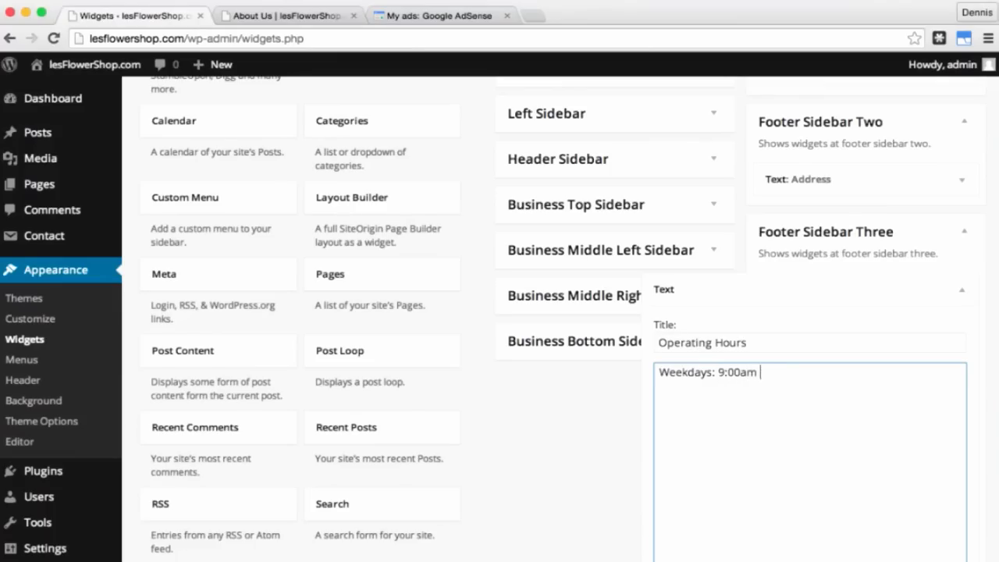
pyautogui.write('to 6:00pm')
pyautogui.press('Return')
pyautogui.write('Week')
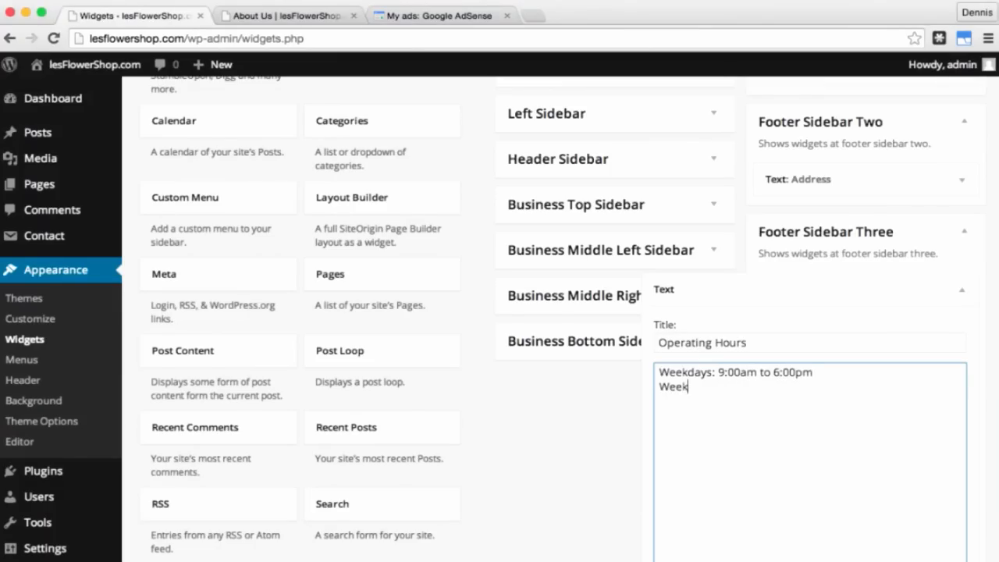
pyautogui.write('ends: 9:00am ')
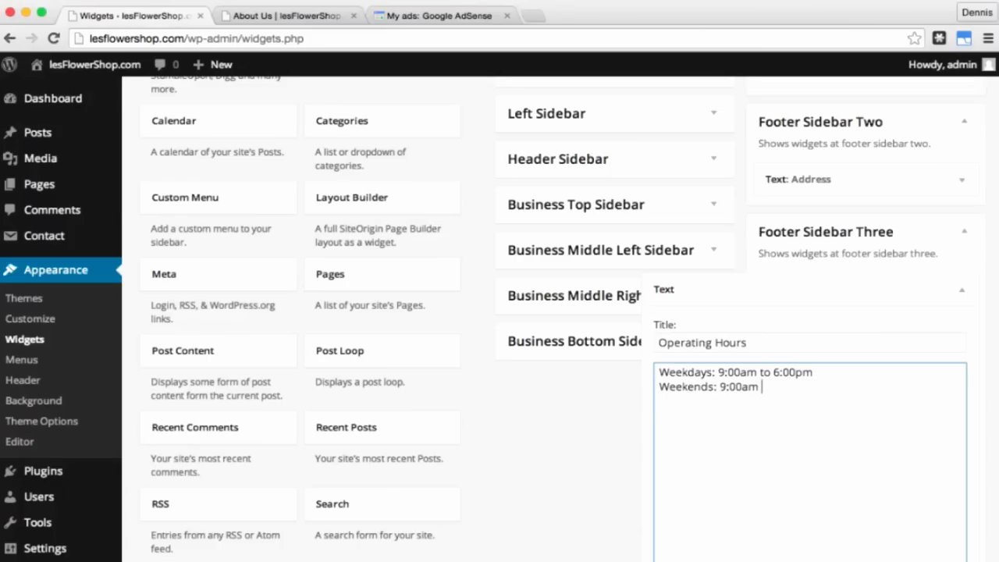
pyautogui.write('to 12:00pm')
pyautogui.press('Return')
pyautogui.write('Holidays: Closed')
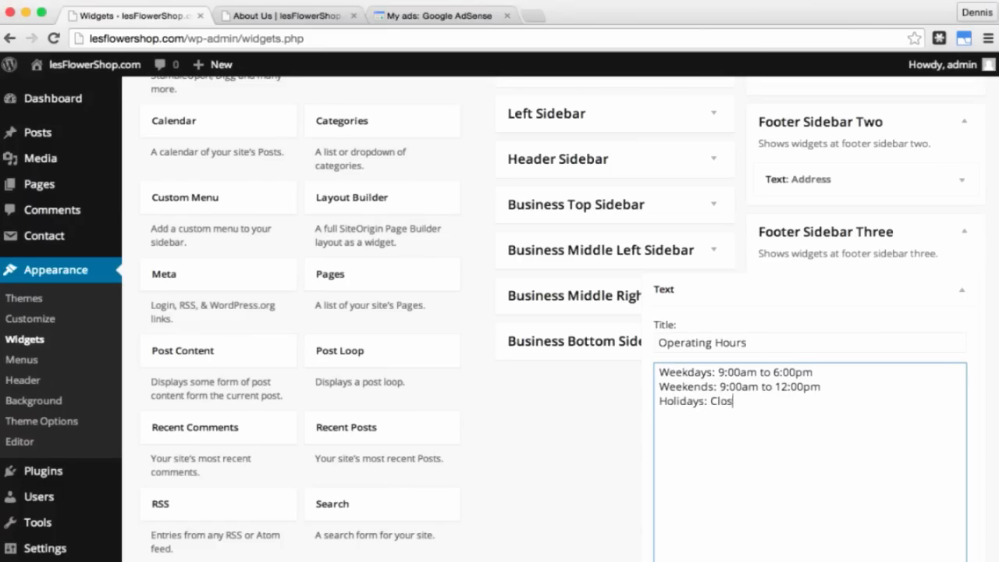
# Step: Turn on automatic paragraphs, save the widget, and collapse the widget and footer sidebars
pyautogui.scroll(-2, 944, 377)
pyautogui.scroll(-6, 945, 376)
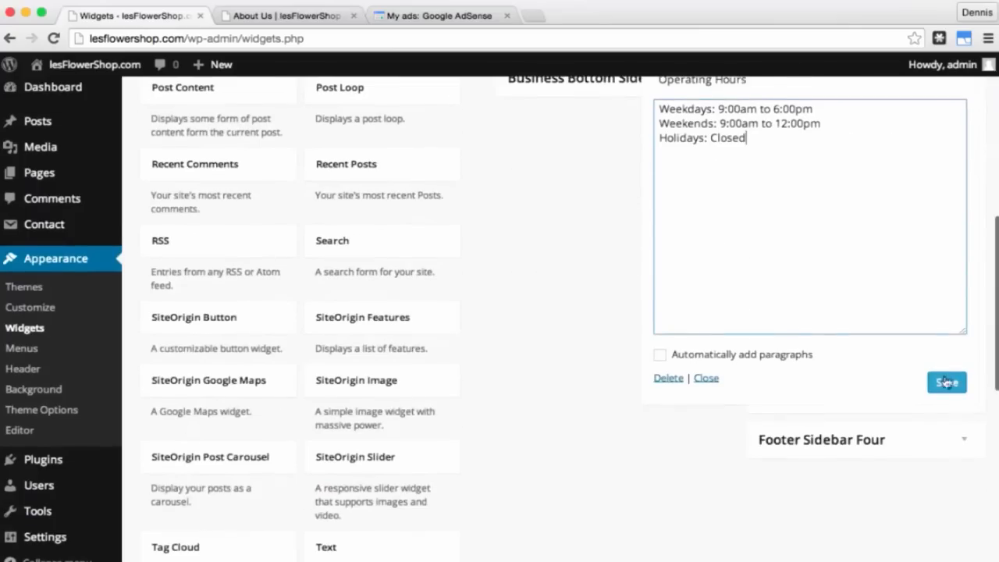
pyautogui.click(659, 356)
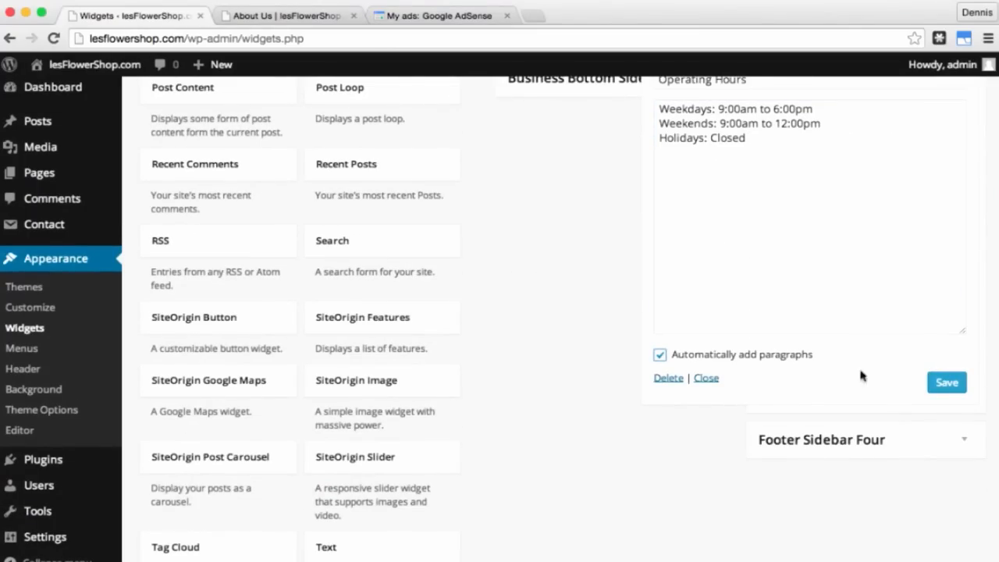
pyautogui.click(950, 386)
pyautogui.scroll(3, 949, 386)
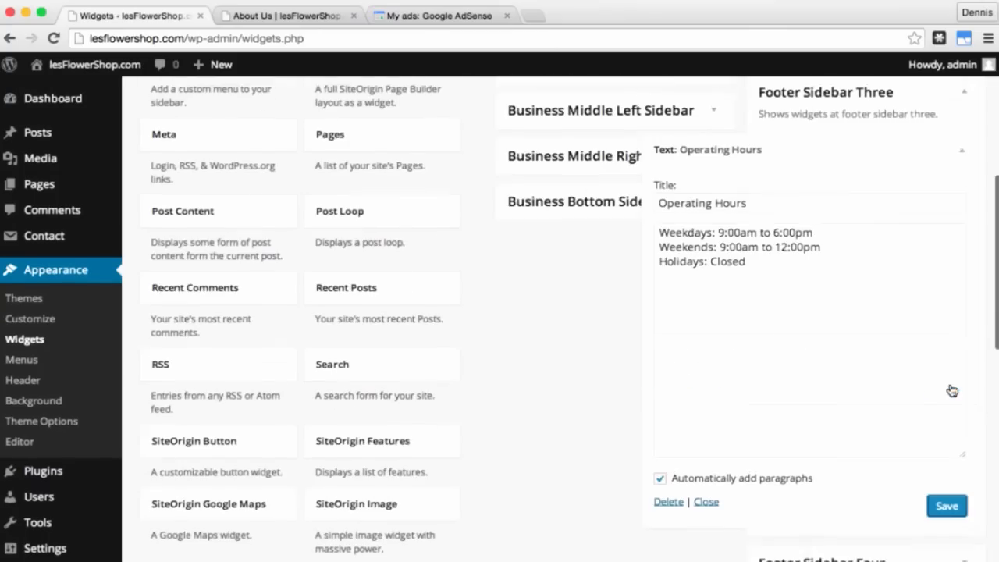
pyautogui.click(966, 161)
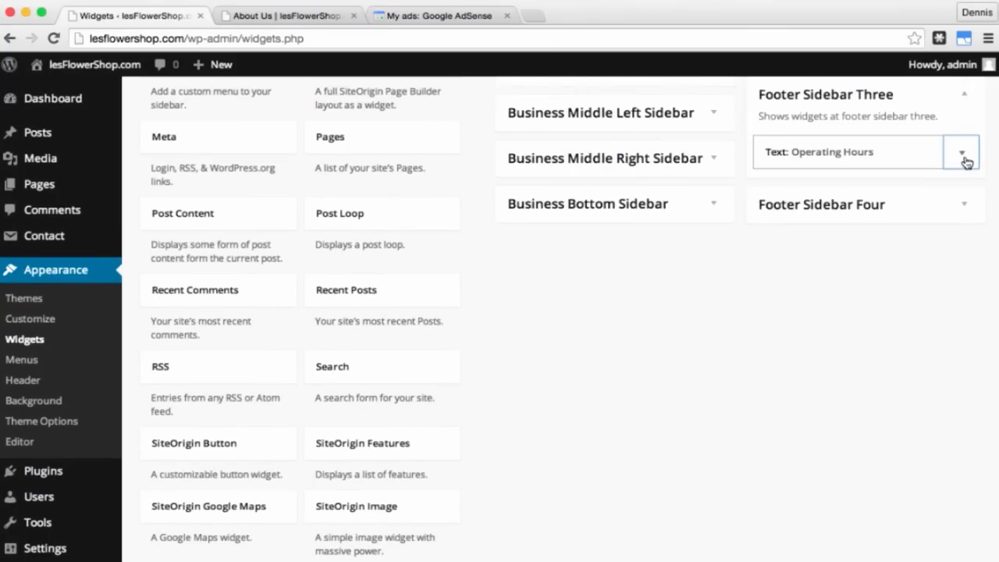
pyautogui.scroll(3, 586, 316)
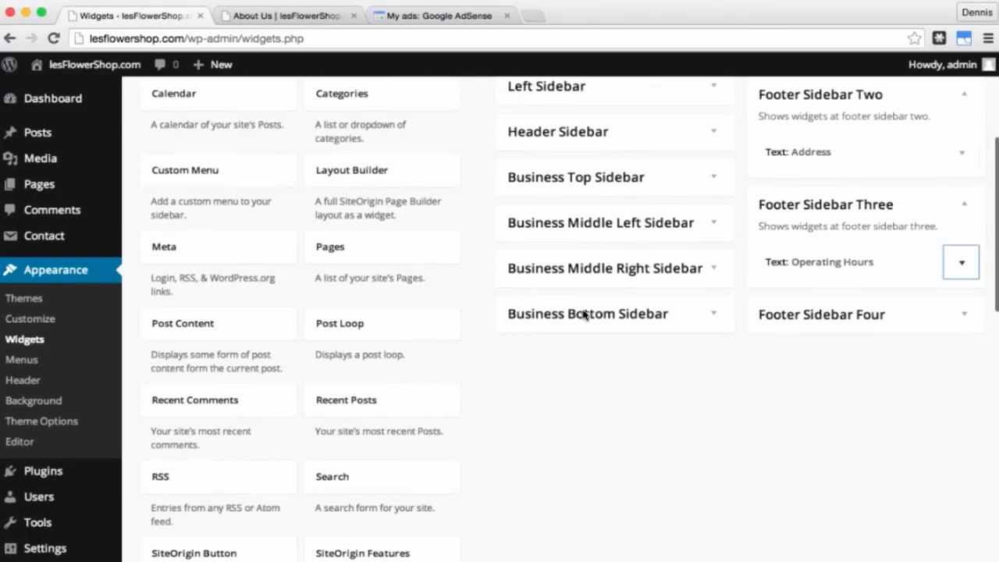
pyautogui.click(964, 95)
pyautogui.click(965, 141)
pyautogui.scroll(5, 836, 242)
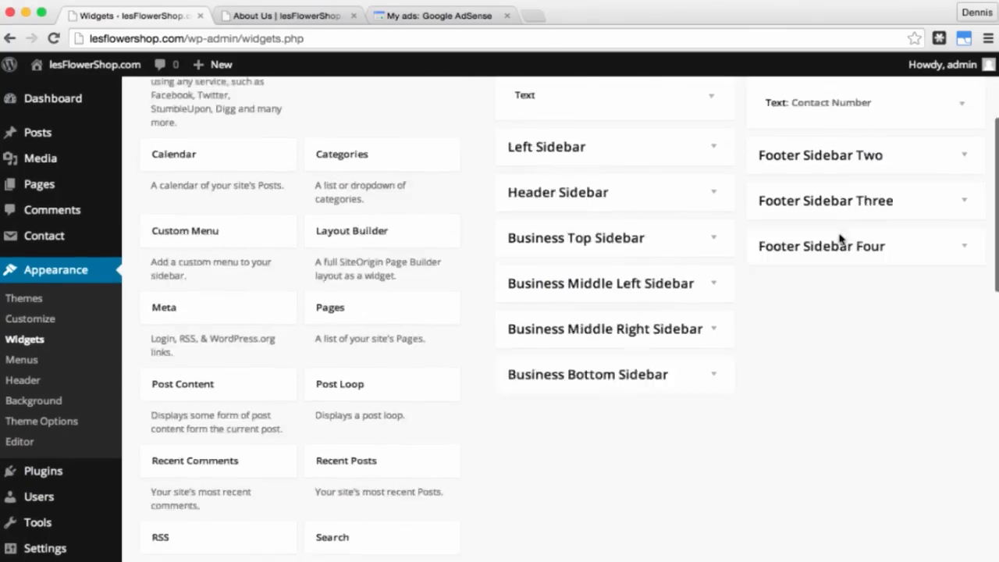
pyautogui.click(277, 17)
pyautogui.click(54, 41)
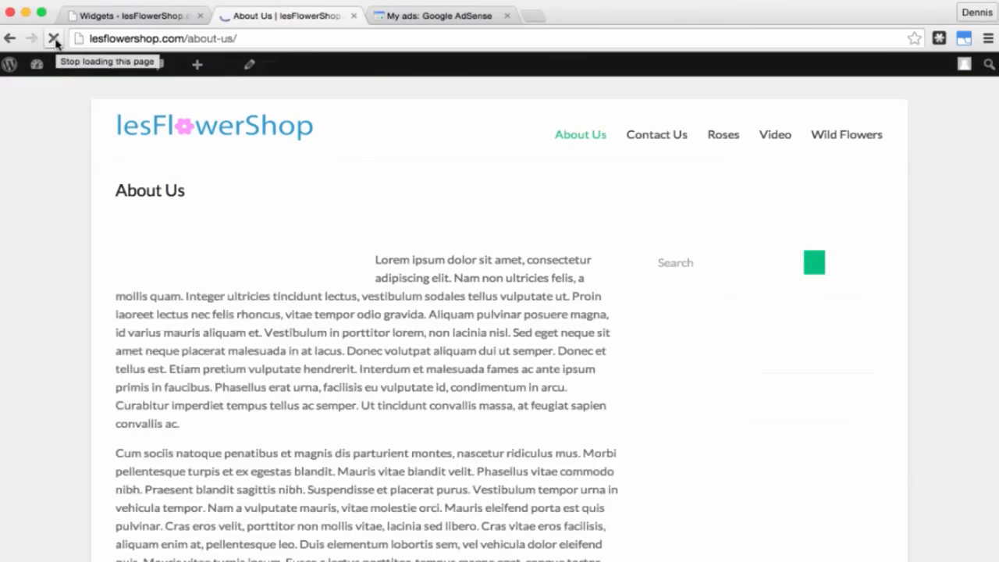
pyautogui.scroll(-5, 114, 310)
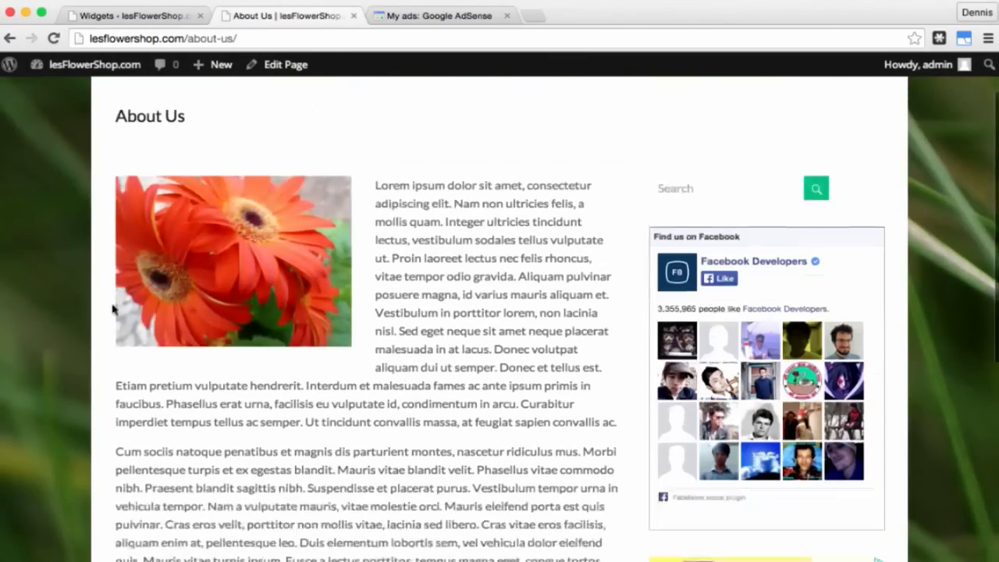
pyautogui.scroll(-3, 115, 310)
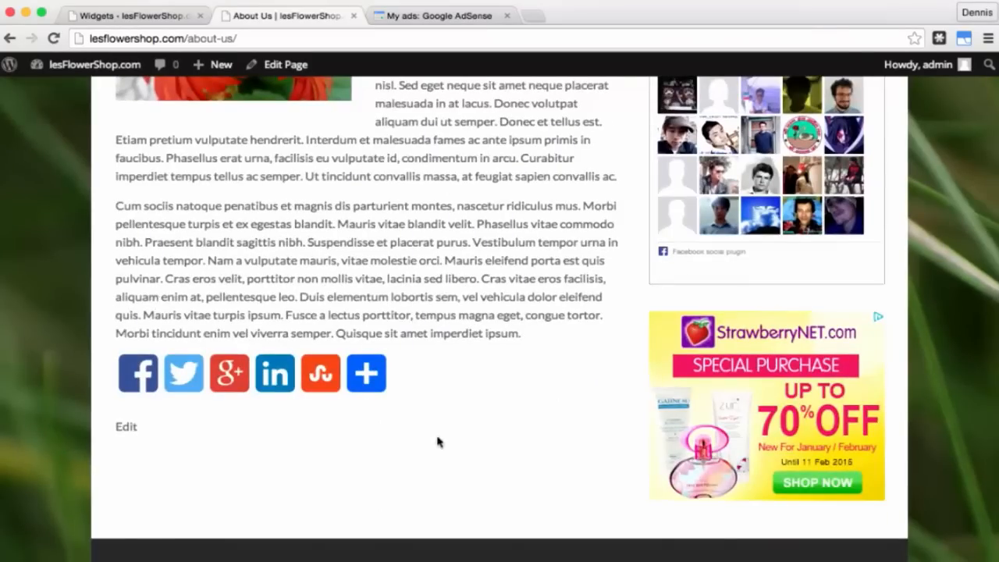
pyautogui.scroll(-5, 437, 442)
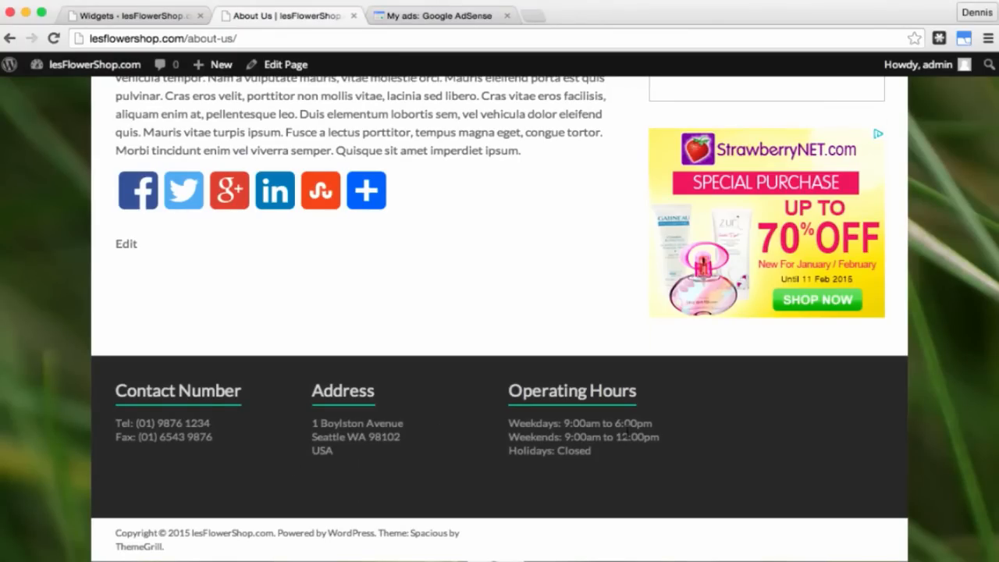
pyautogui.scroll(10, 703, 442)
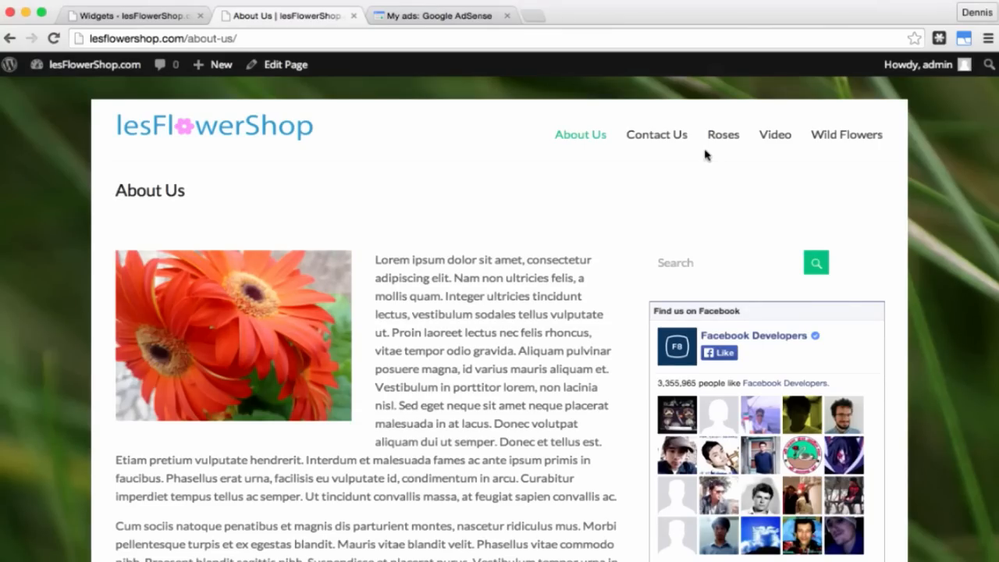
pyautogui.click(158, 15)
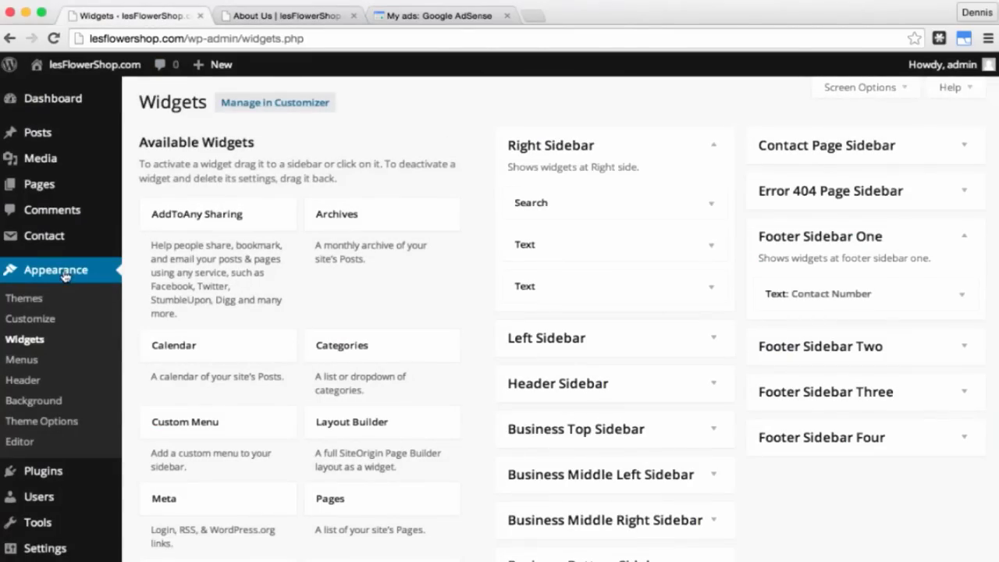
# Step: On the Menus page, create a new menu called 'Main menu'
pyautogui.click(22, 360)
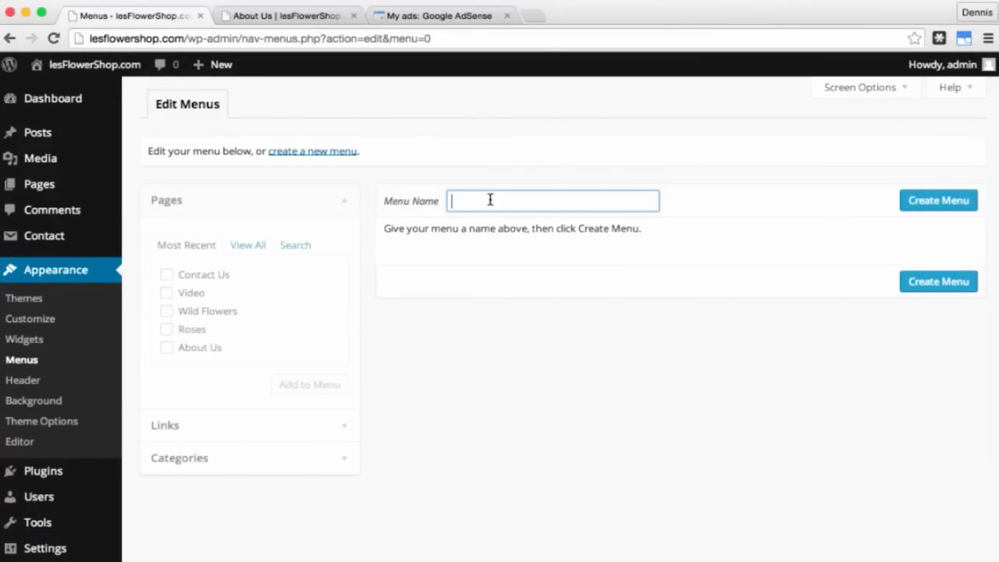
pyautogui.write('Main menu')
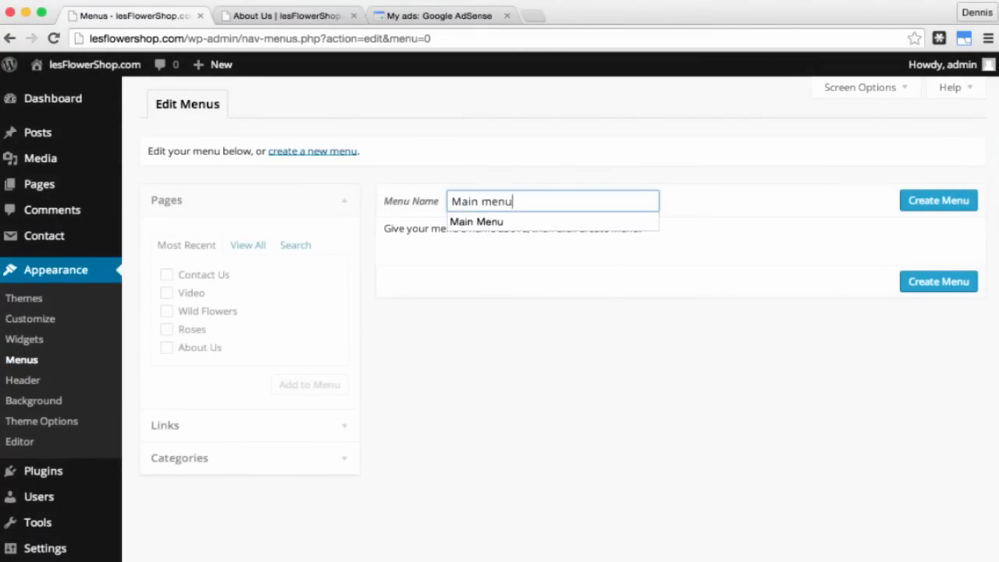
pyautogui.click(932, 201)
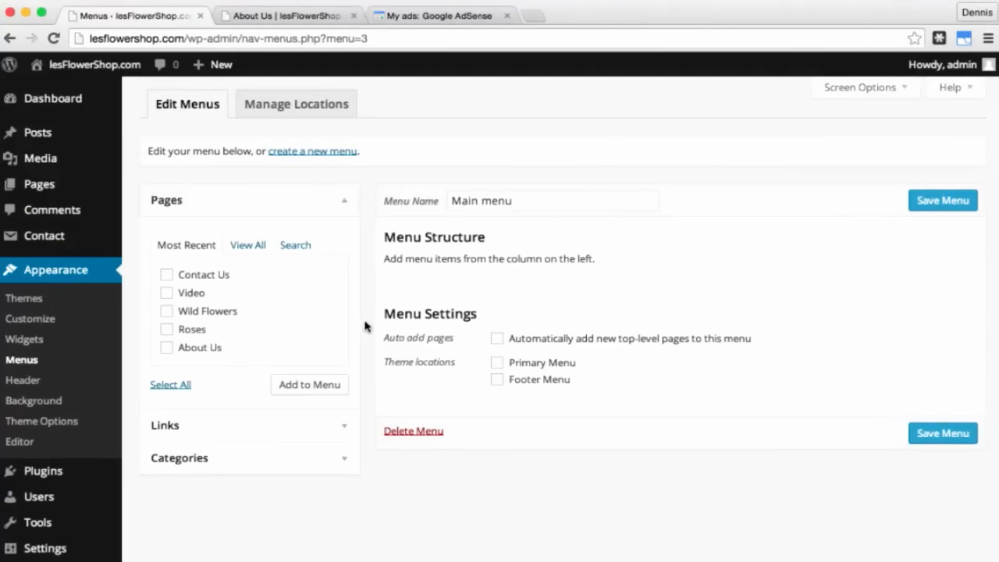
# Step: Add the Contact Us, Video, Wild Flowers, Roses and About Us pages to the menu
pyautogui.click(167, 275)
pyautogui.click(166, 293)
pyautogui.click(166, 310)
pyautogui.click(166, 329)
pyautogui.click(166, 347)
pyautogui.click(305, 388)
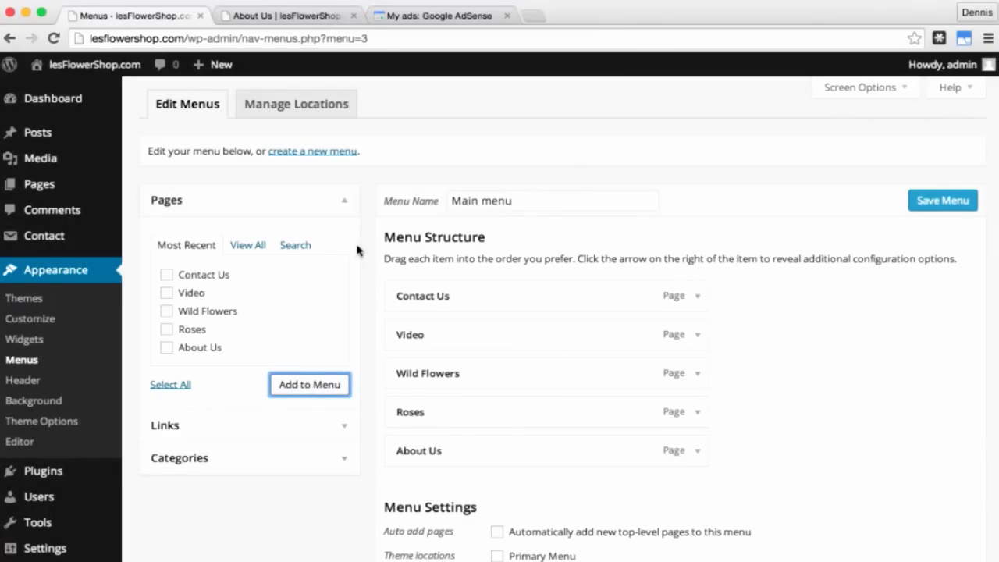
pyautogui.scroll(-1, 281, 317)
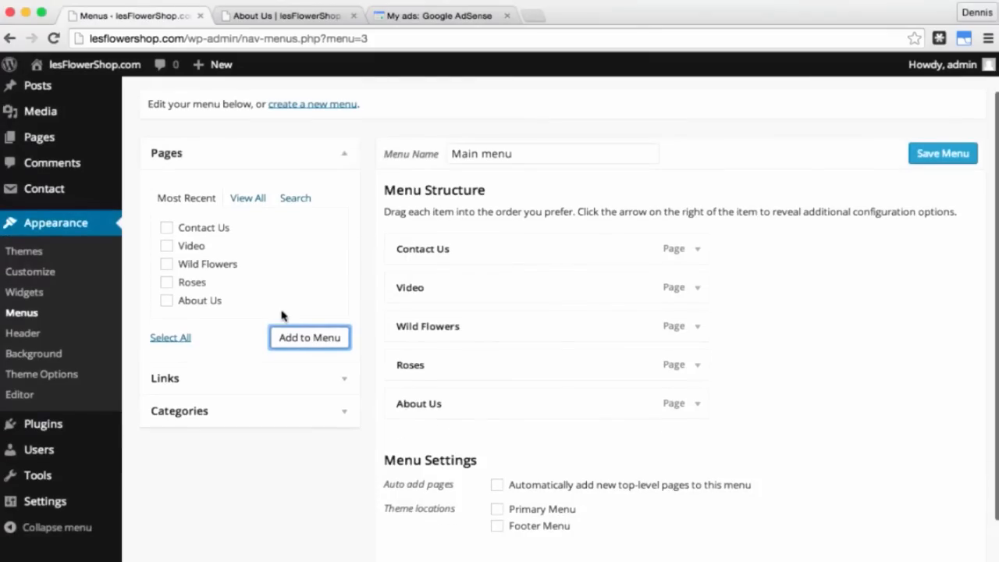
pyautogui.click(225, 382)
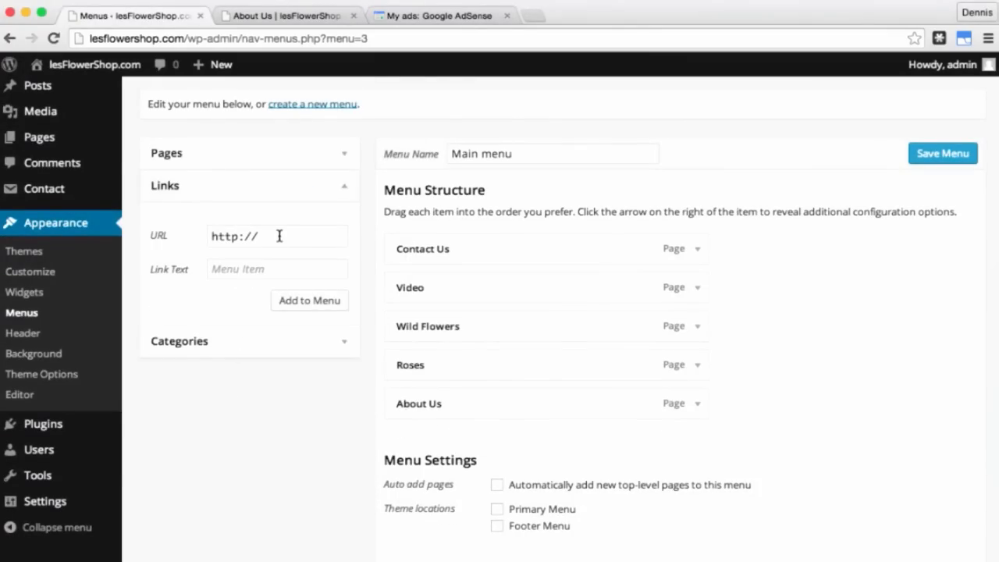
pyautogui.click(279, 236)
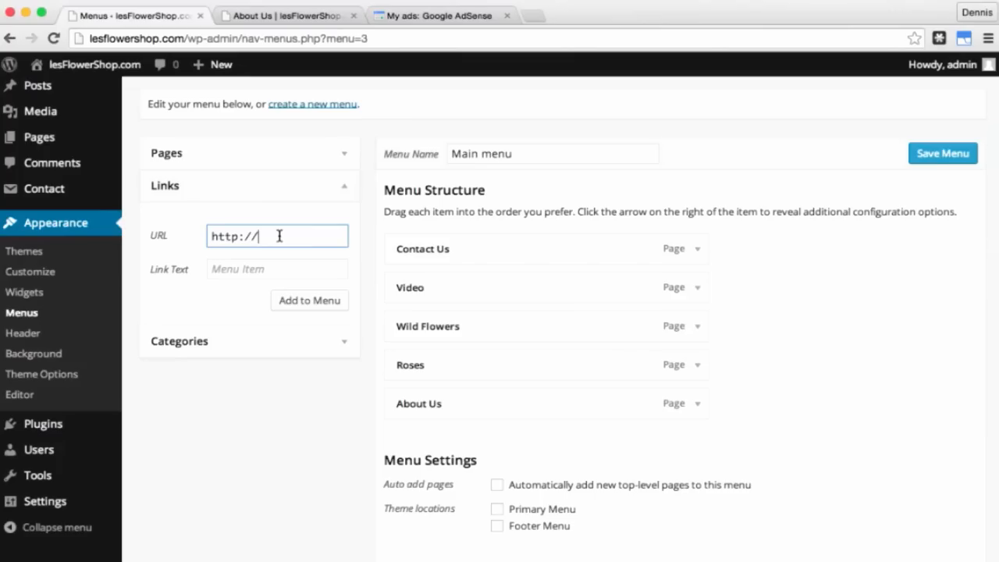
pyautogui.write('www.lesflowers')
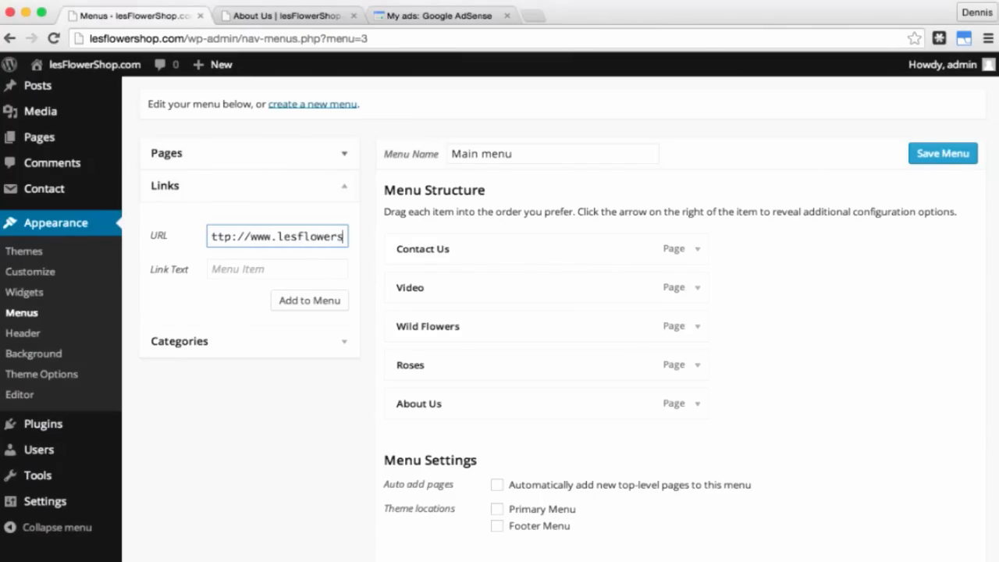
pyautogui.write('hop.com')
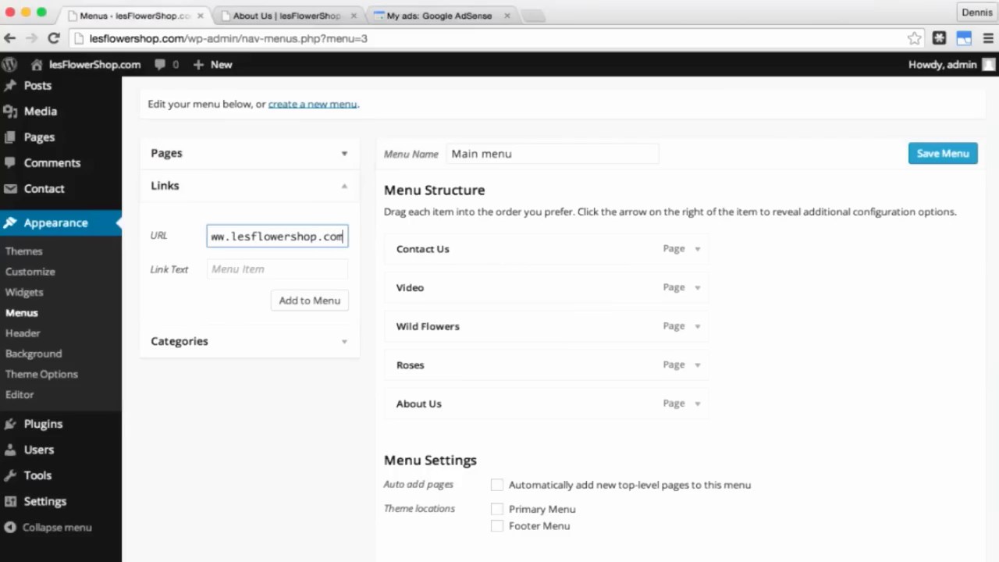
pyautogui.click(248, 270)
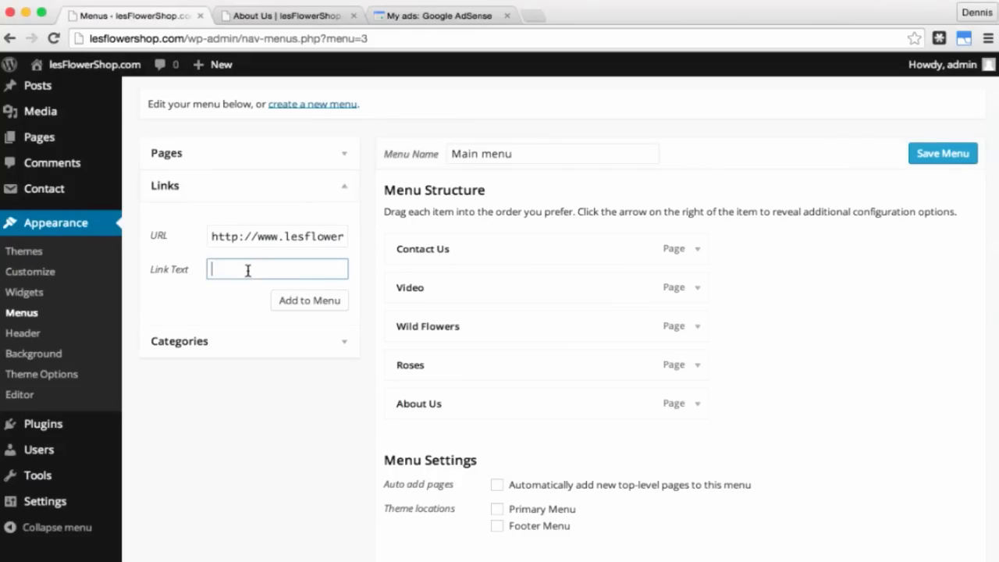
pyautogui.write('Home')
pyautogui.click(303, 304)
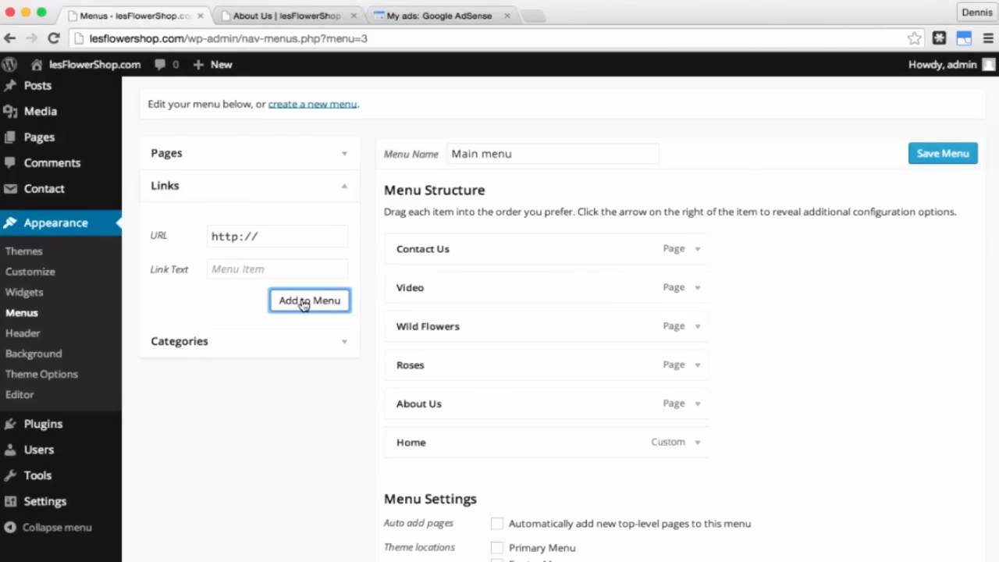
# Step: Add a custom 'Photo Gallery' link with '#' as its URL
pyautogui.click(157, 236)
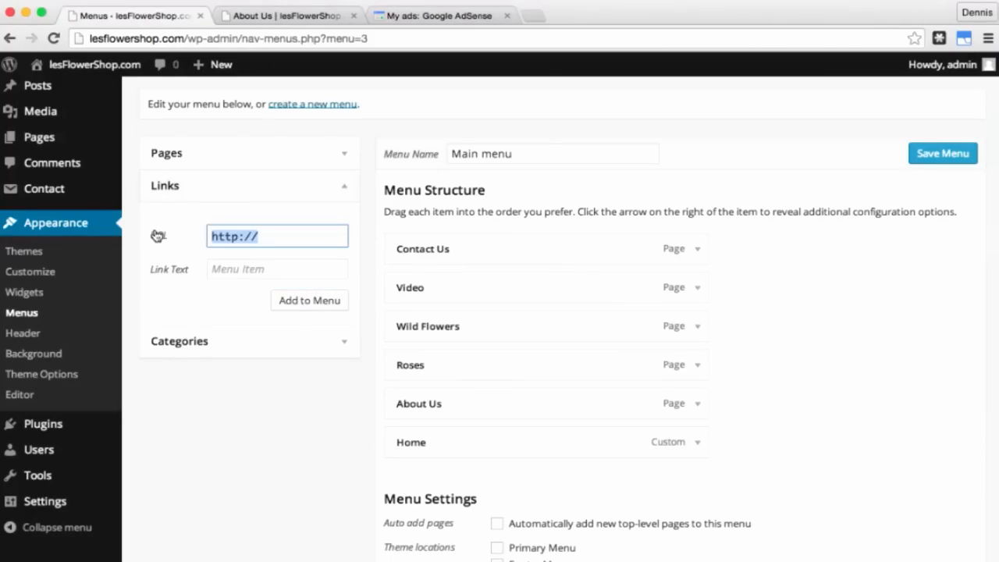
pyautogui.write('#')
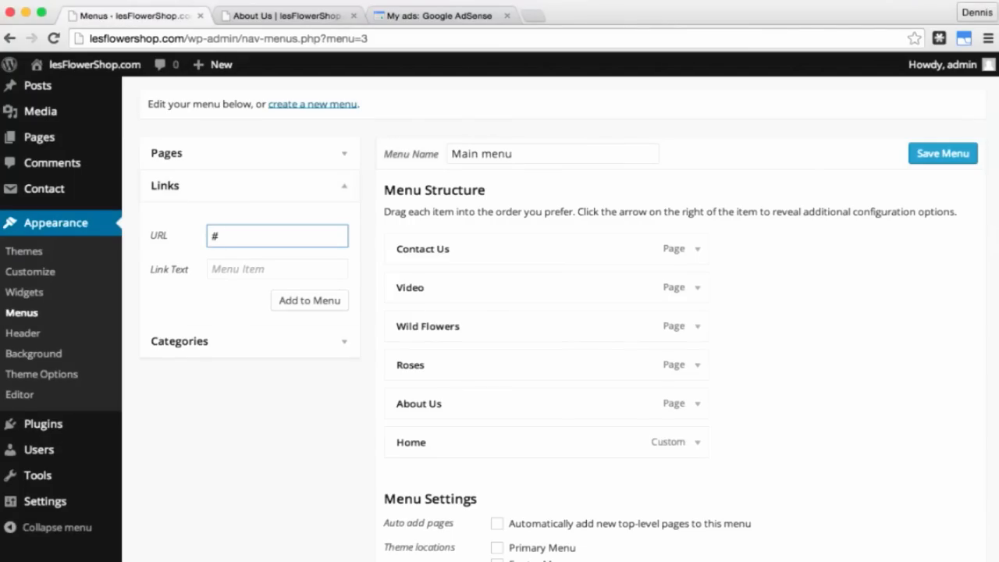
pyautogui.click(232, 271)
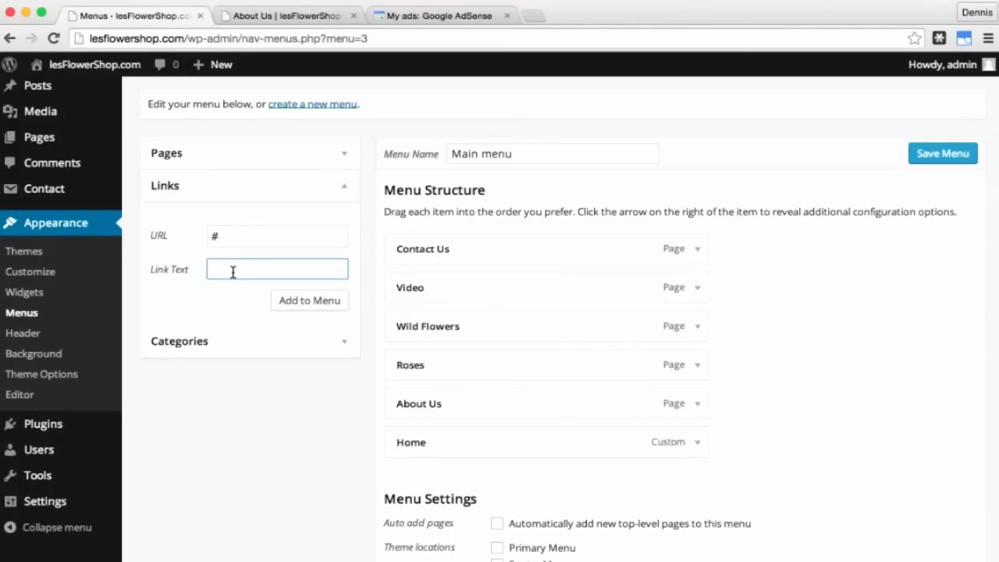
pyautogui.write('Photo Gallery')
pyautogui.click(295, 302)
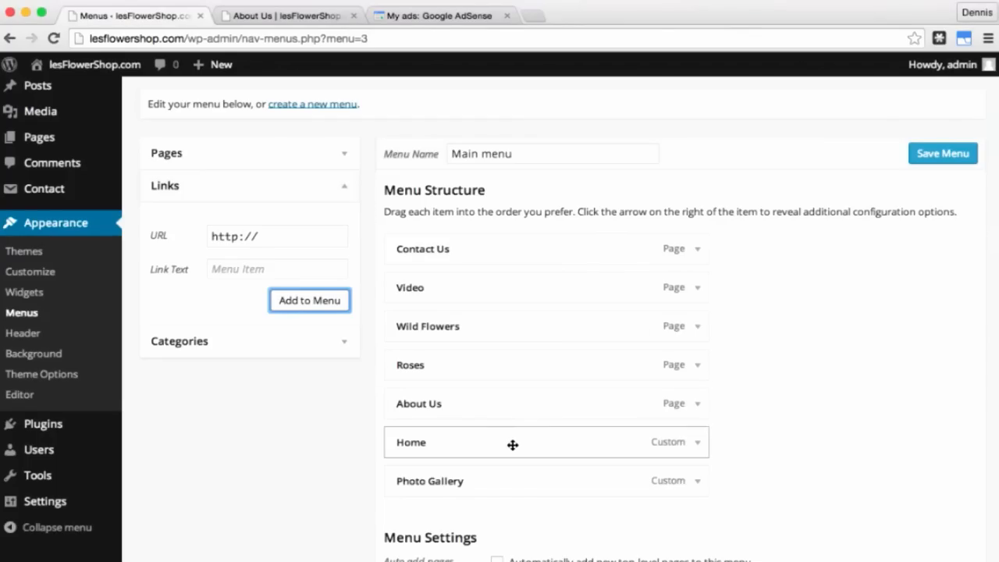
# Step: Reorder to Home, About Us, Photo Gallery (Roses, Wild Flowers nested), Video, Contact Us
pyautogui.moveTo(513, 445); pyautogui.dragTo(515, 252)
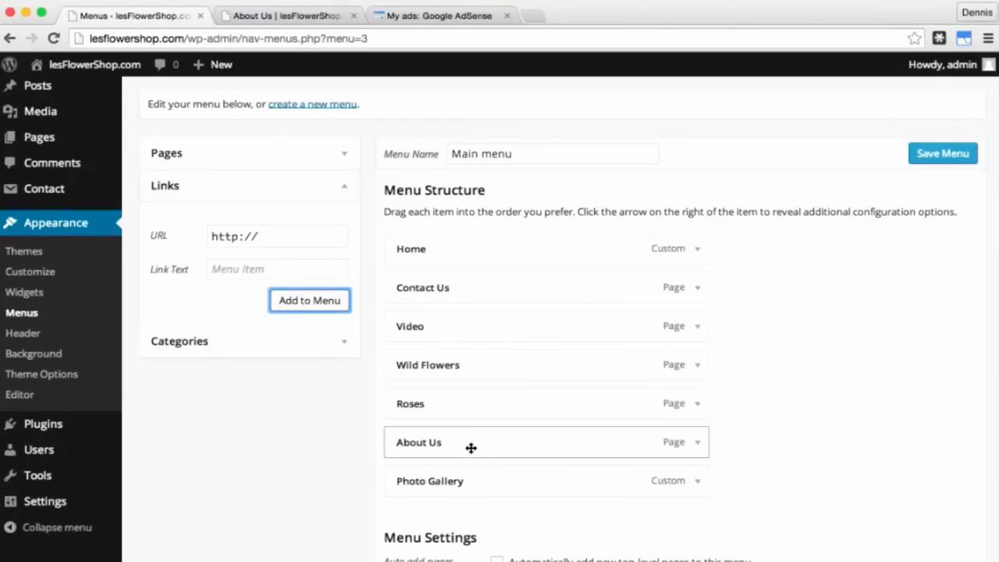
pyautogui.moveTo(471, 447); pyautogui.dragTo(472, 292)
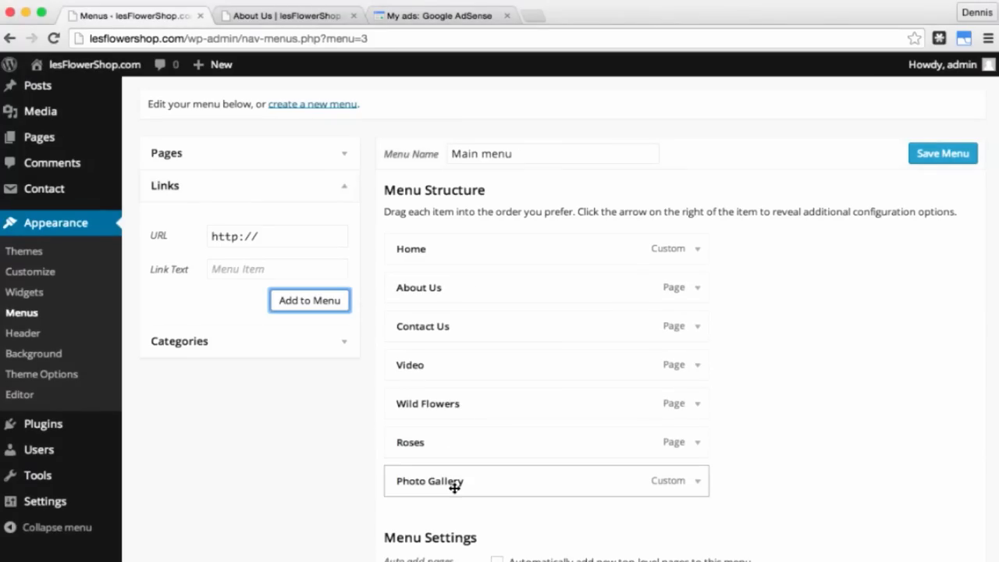
pyautogui.moveTo(457, 480); pyautogui.dragTo(425, 328)
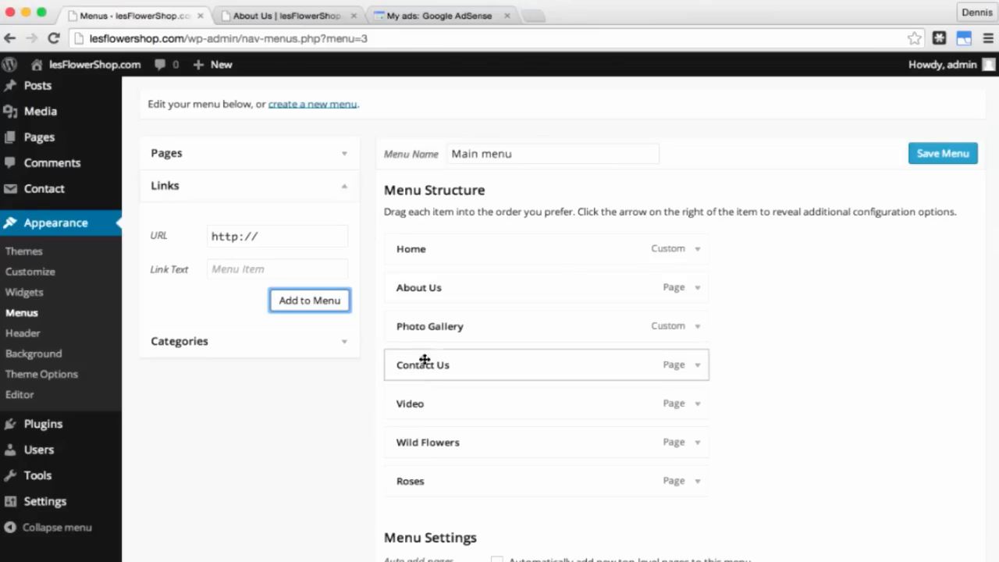
pyautogui.moveTo(444, 369); pyautogui.dragTo(458, 368)
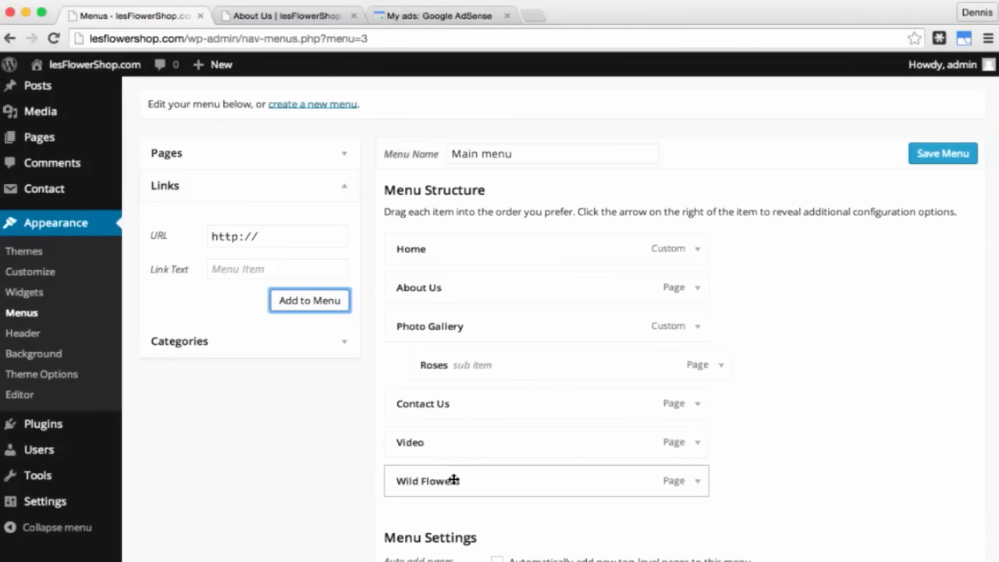
pyautogui.moveTo(453, 480); pyautogui.dragTo(484, 399)
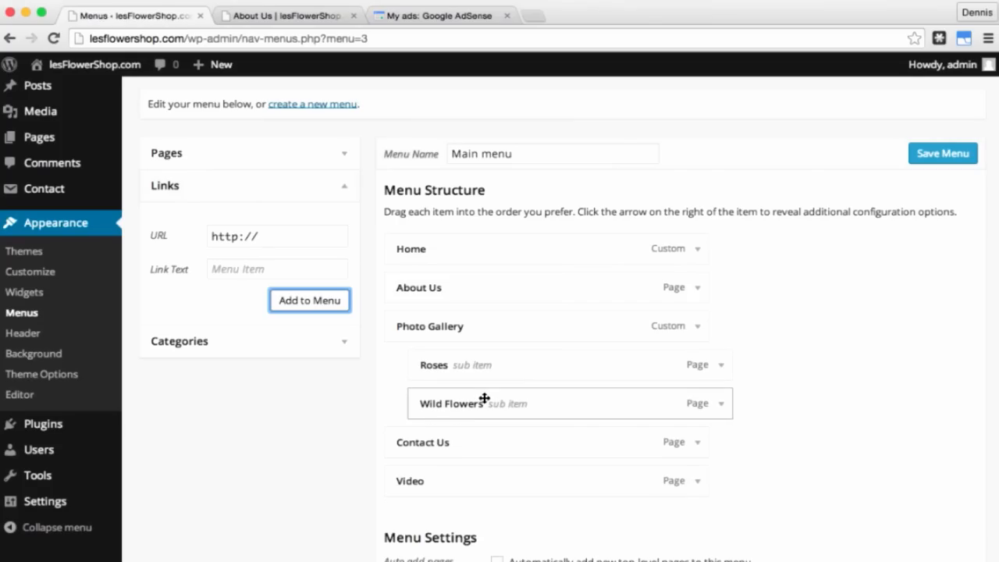
pyautogui.moveTo(460, 445); pyautogui.dragTo(455, 480)
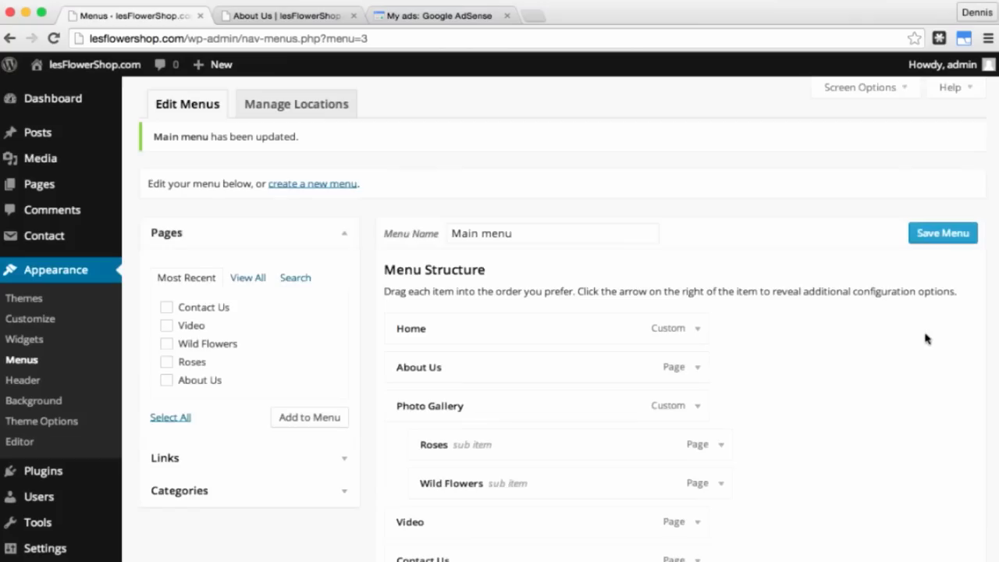
# Step: Assign the menu to the Primary Menu location and save it
pyautogui.scroll(-5, 925, 337)
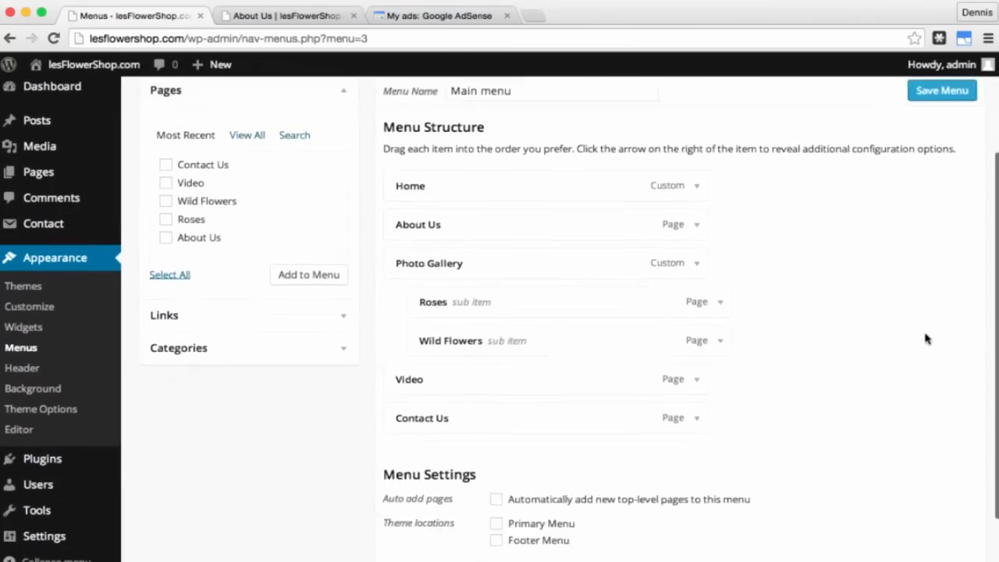
pyautogui.scroll(-2, 926, 338)
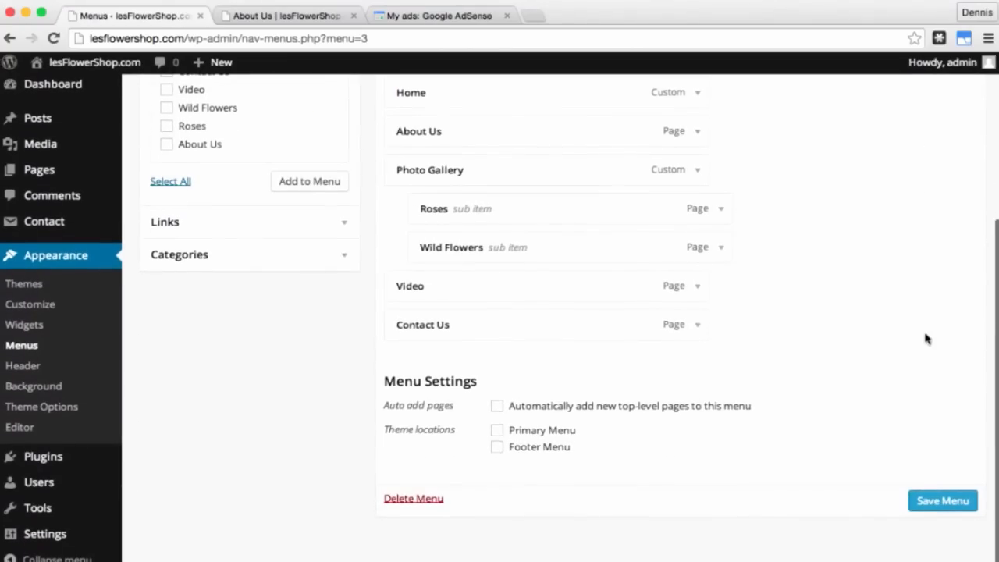
pyautogui.click(498, 434)
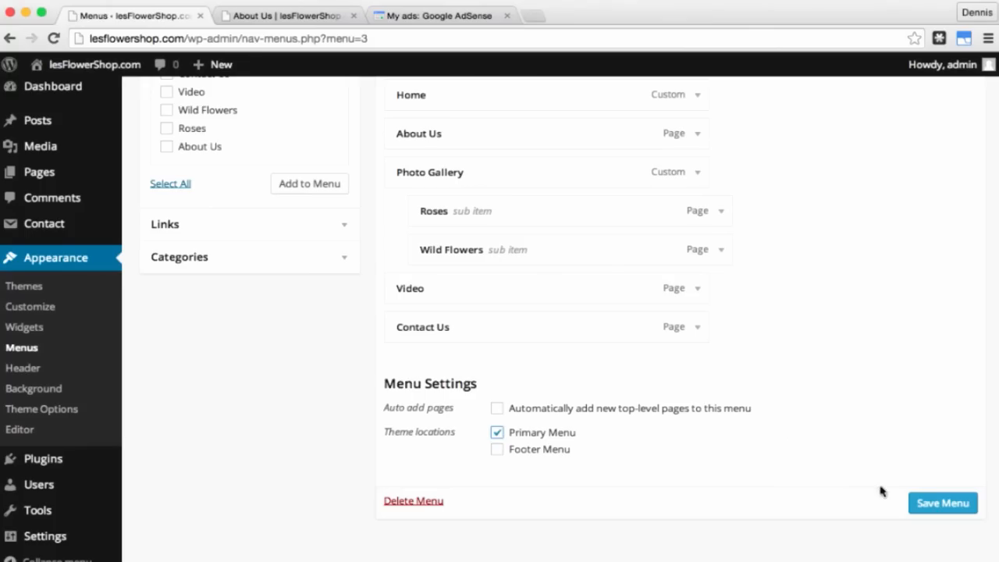
pyautogui.click(931, 507)
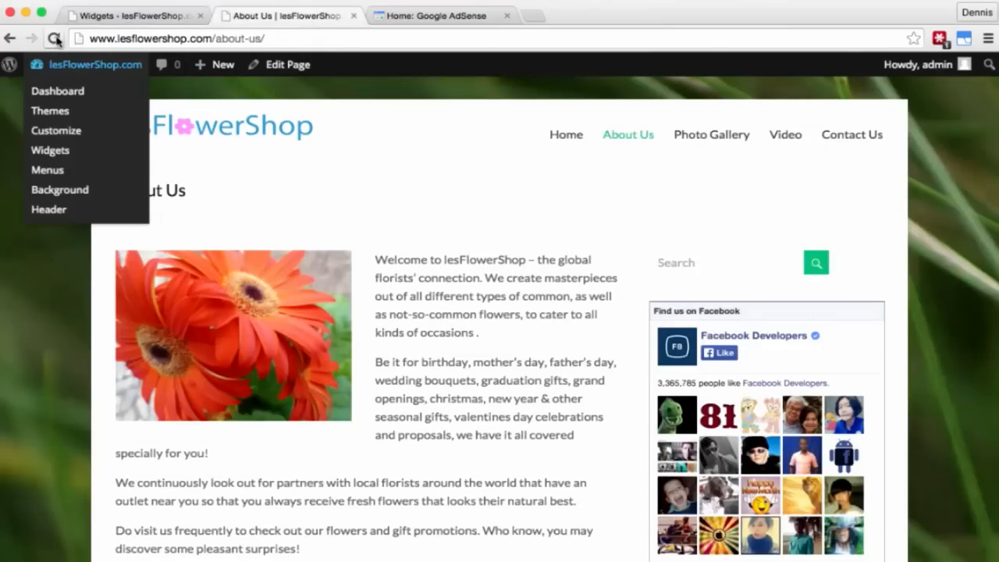
# Step: Reload the live About Us page, check the Photo Gallery submenu, visit Home, then return to the menu editor
pyautogui.click(53, 39)
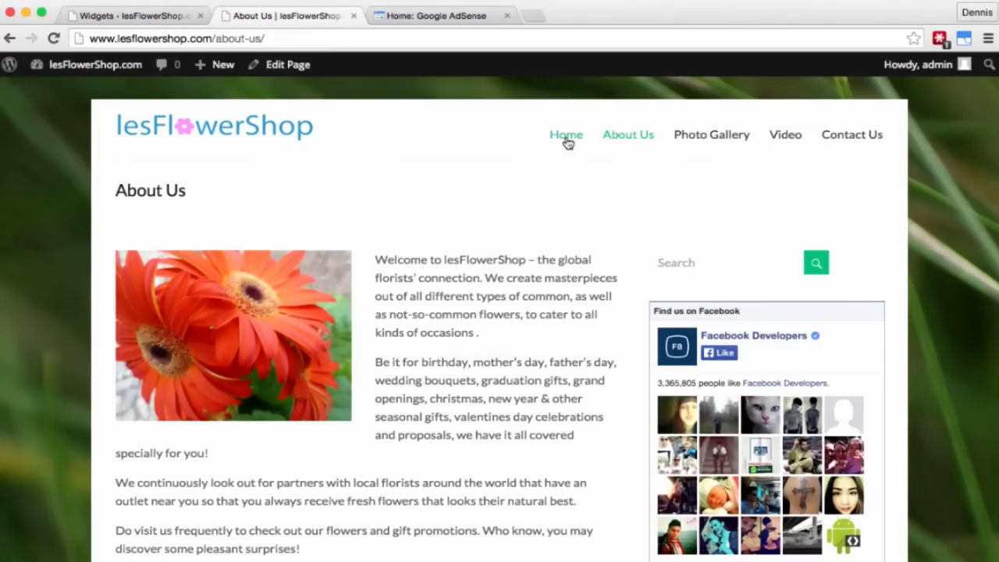
pyautogui.moveTo(698, 139)
pyautogui.click(566, 138)
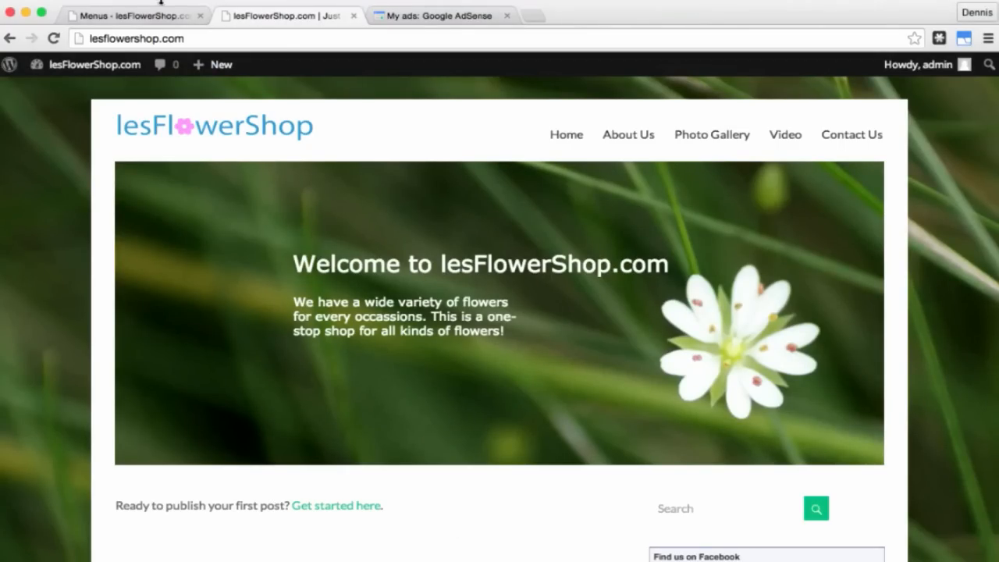
pyautogui.click(156, 17)
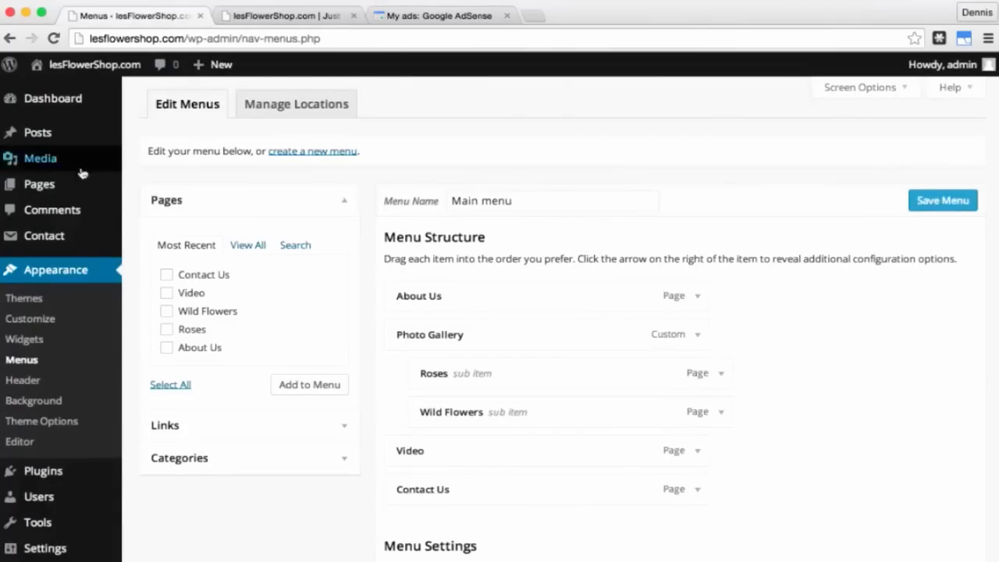
# Step: Create a new page titled 'Home' and switch it to the Page Builder layout
pyautogui.click(47, 186)
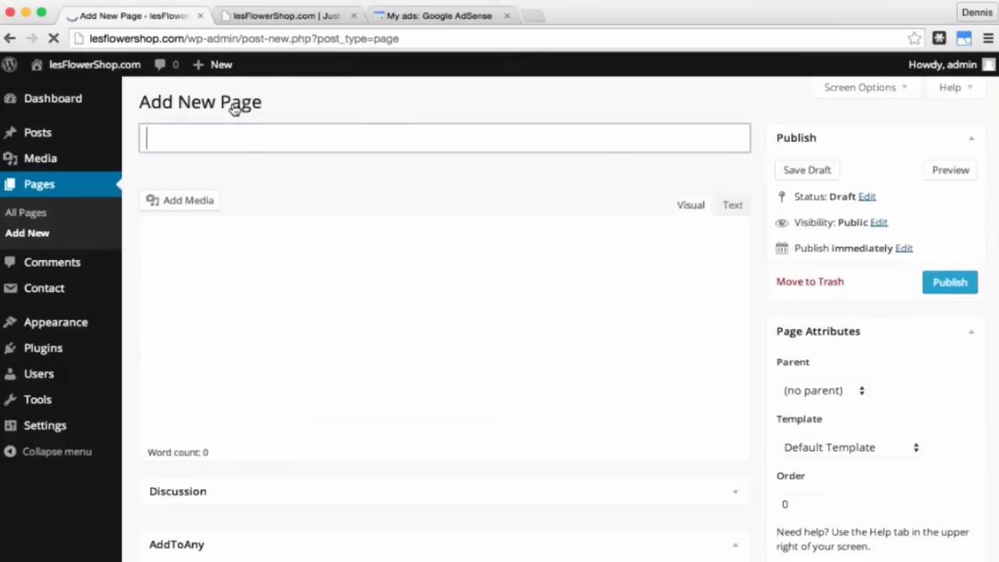
pyautogui.write('Home')
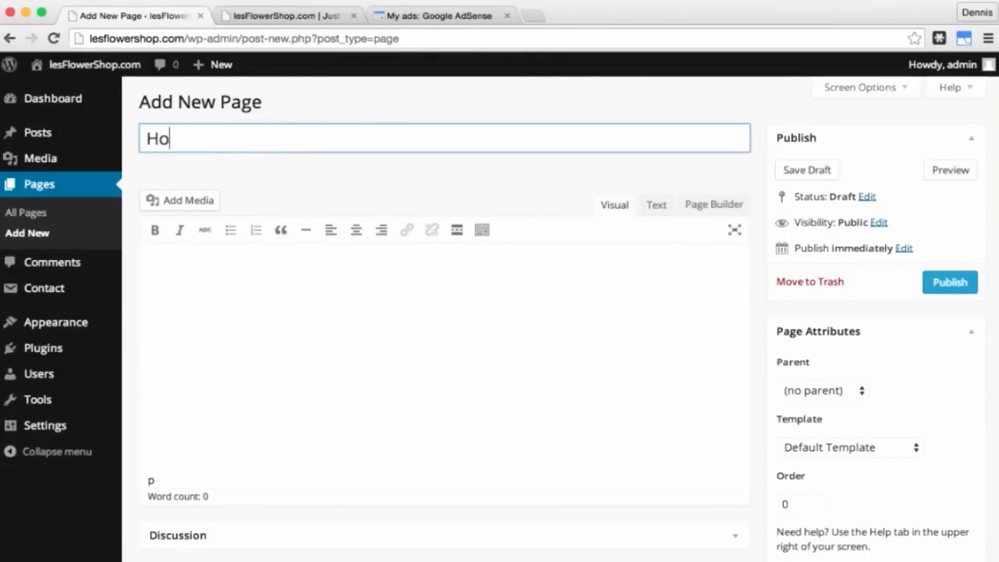
pyautogui.click(298, 319)
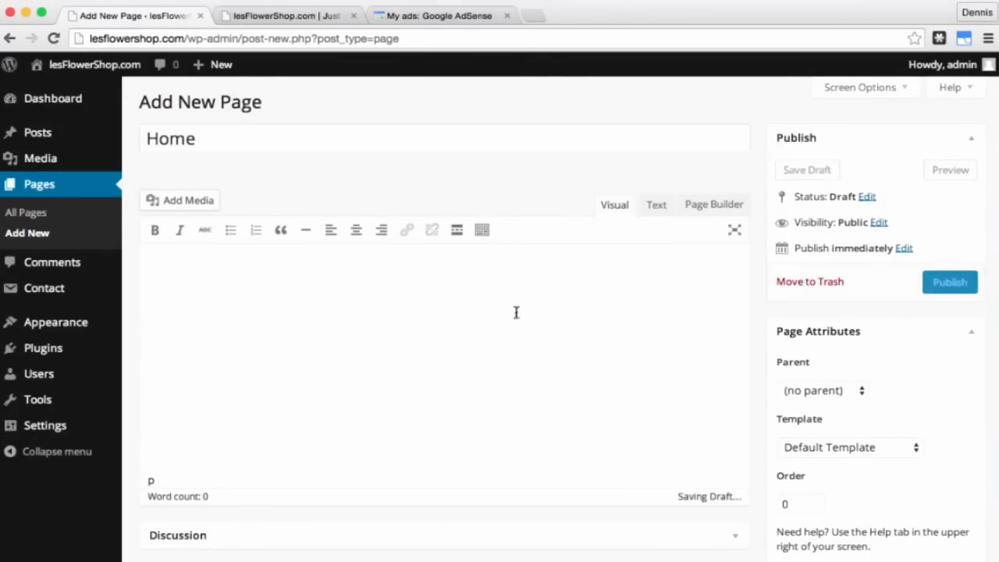
pyautogui.click(708, 205)
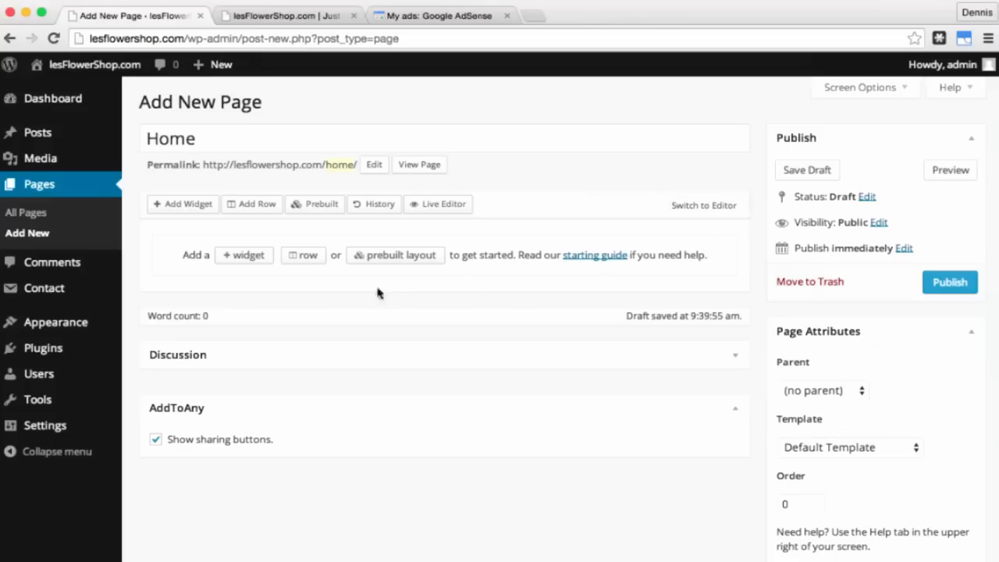
# Step: Insert a one-column row, select its cell, and bring up the widget list
pyautogui.click(257, 207)
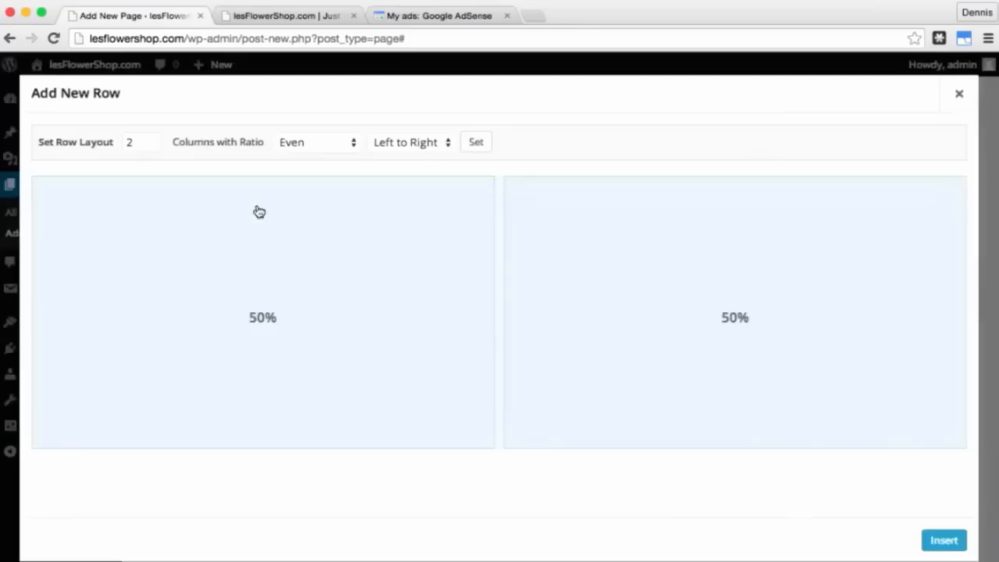
pyautogui.click(151, 147)
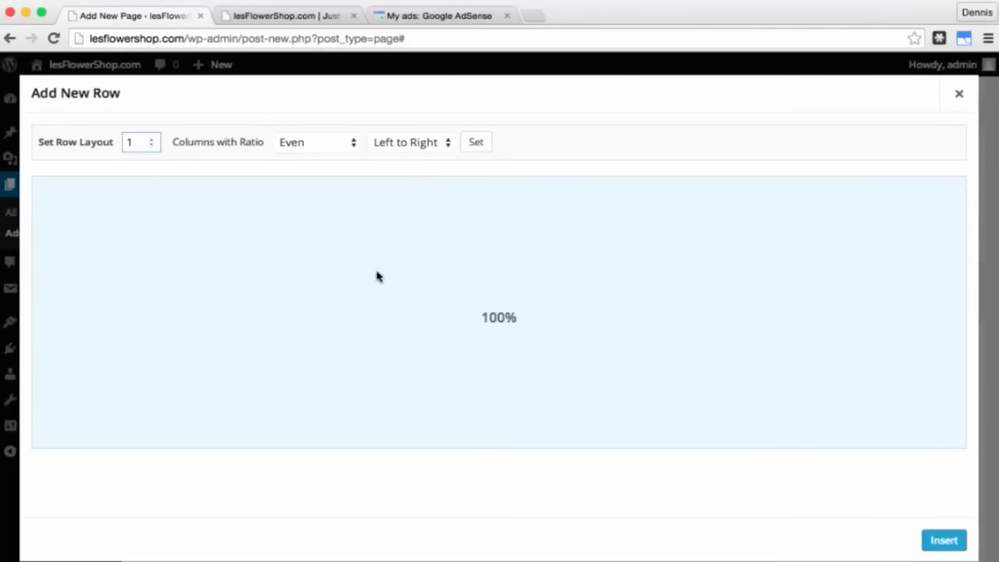
pyautogui.click(936, 539)
pyautogui.click(421, 291)
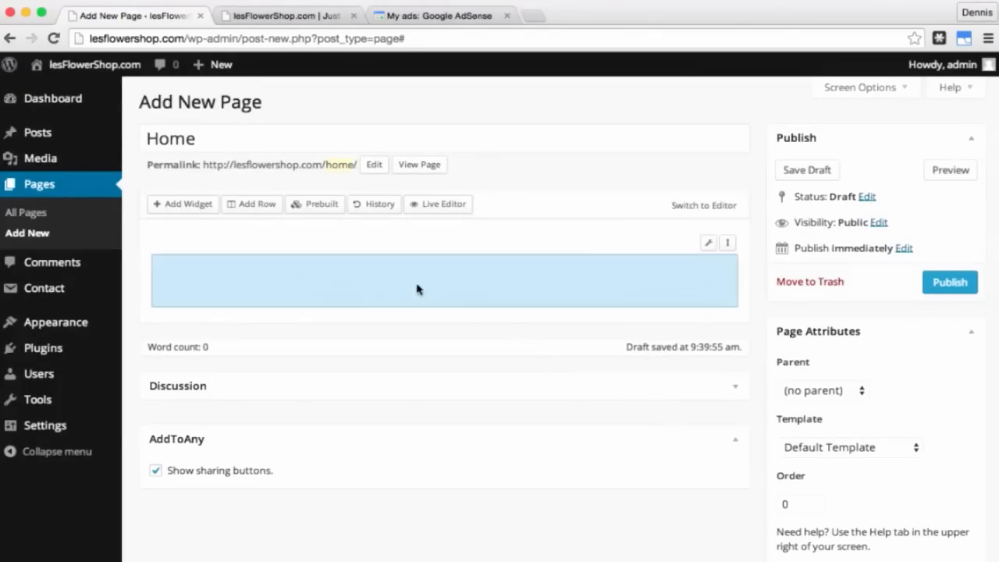
pyautogui.click(189, 209)
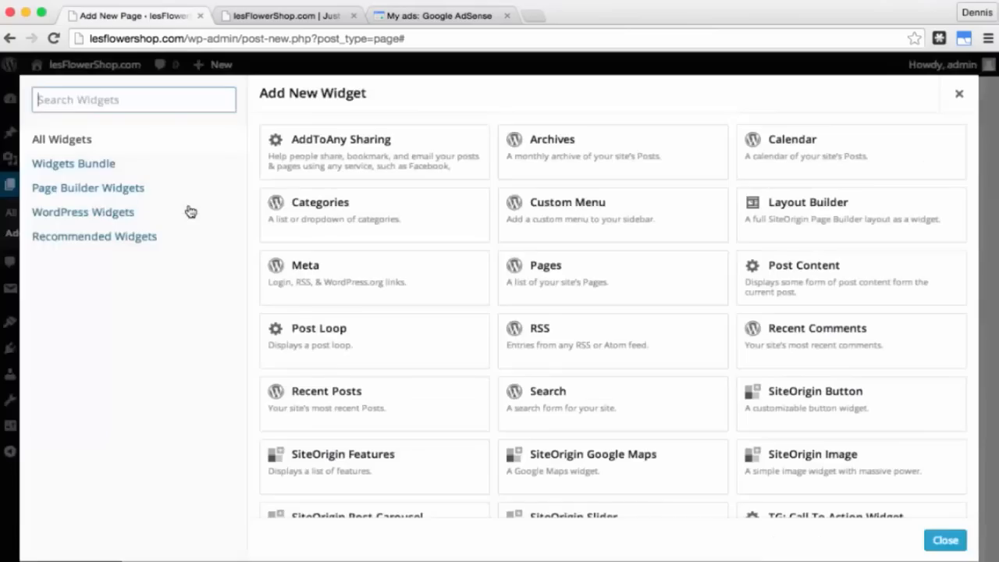
# Step: Add a SiteOrigin Features widget to the row and give it three features
pyautogui.click(356, 466)
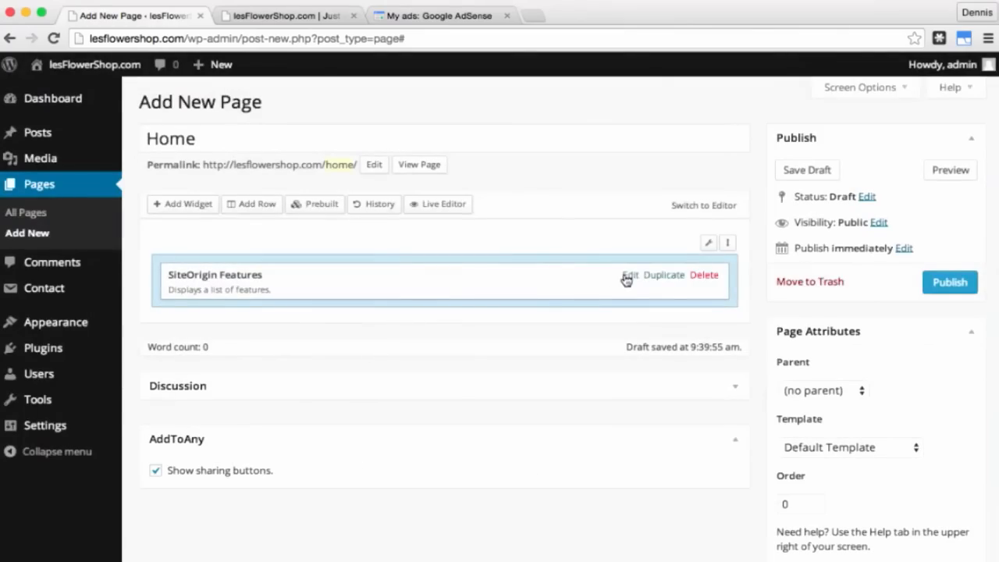
pyautogui.click(629, 276)
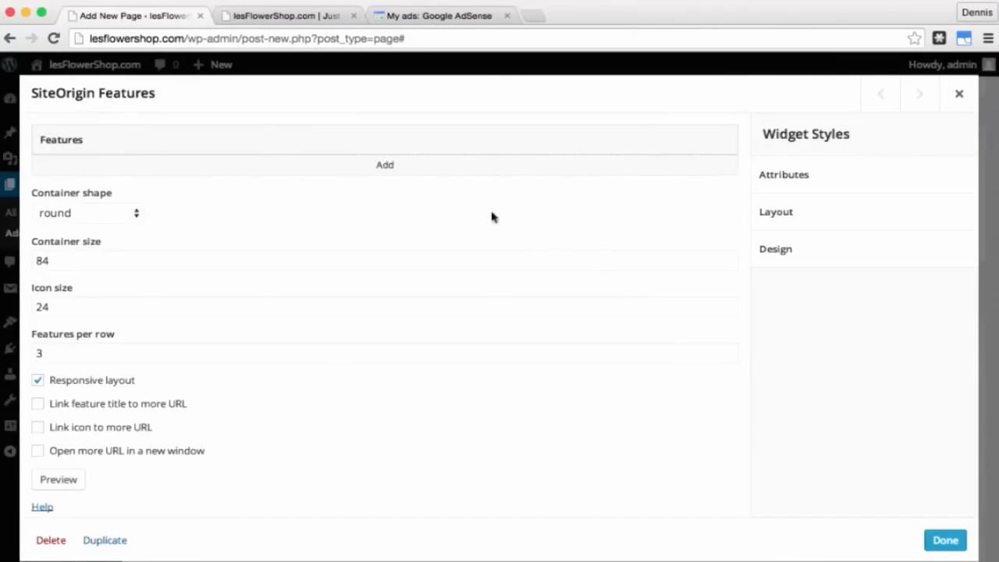
pyautogui.click(391, 166)
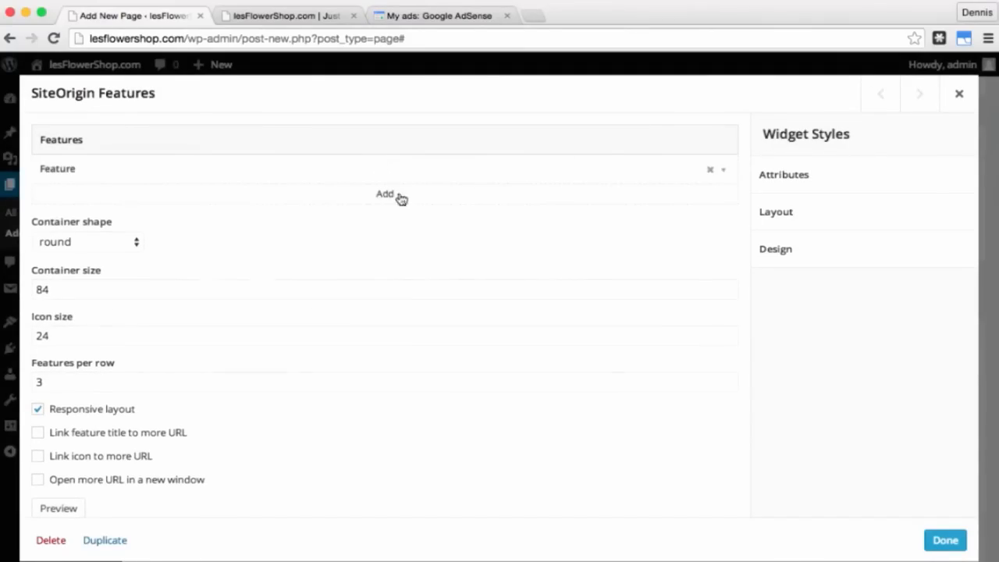
pyautogui.click(388, 196)
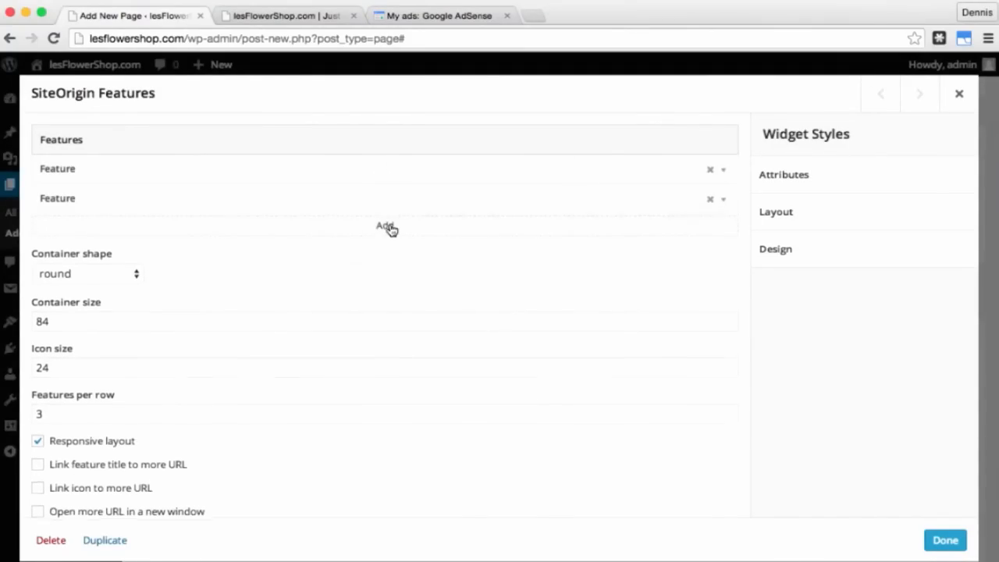
pyautogui.click(389, 227)
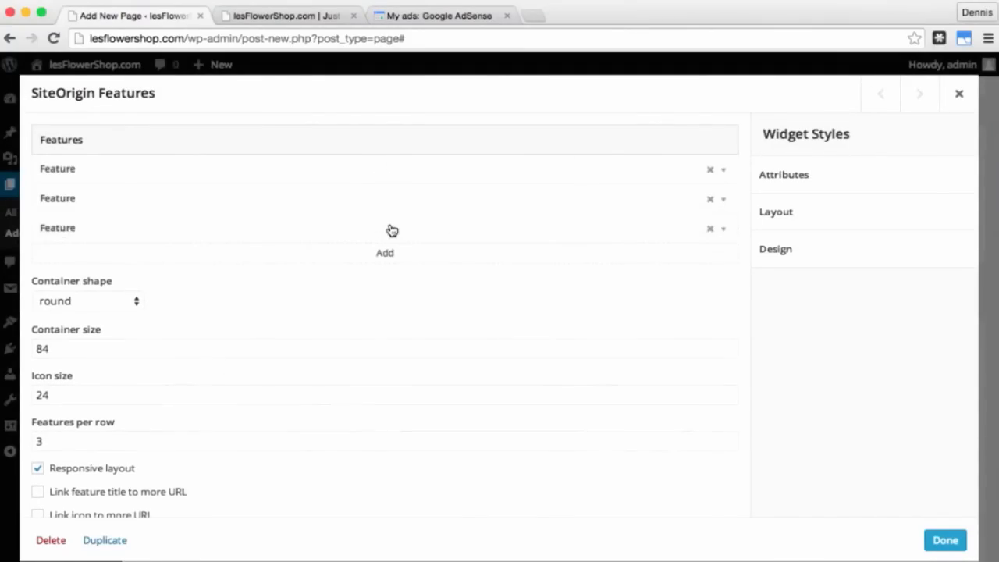
# Step: Give the first feature a red container and the person icon
pyautogui.click(723, 170)
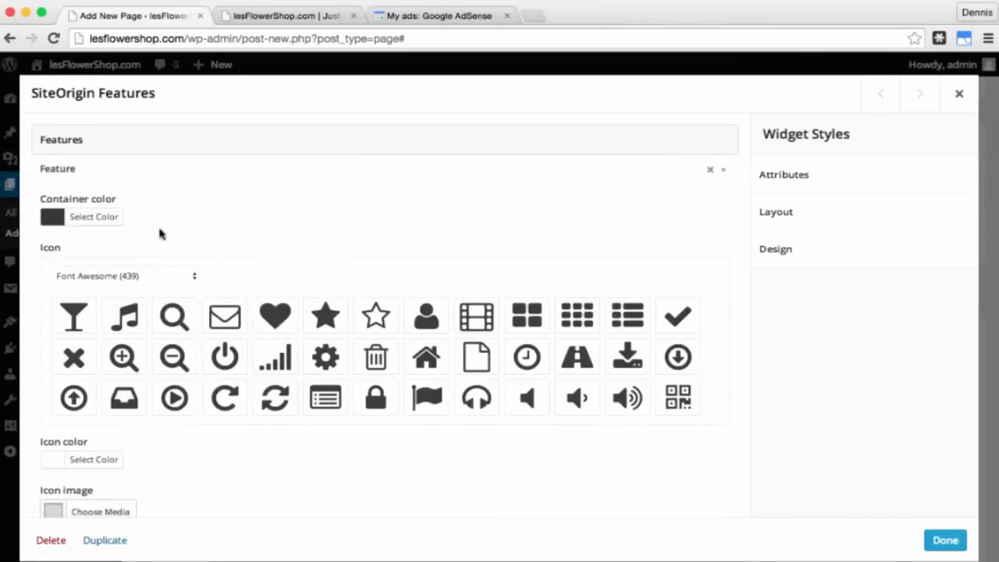
pyautogui.click(93, 218)
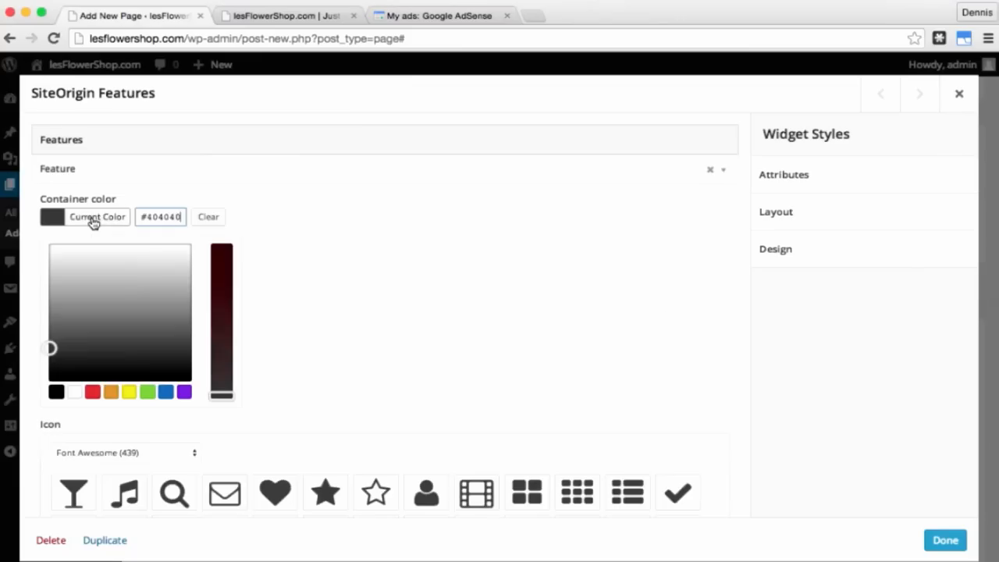
pyautogui.click(93, 392)
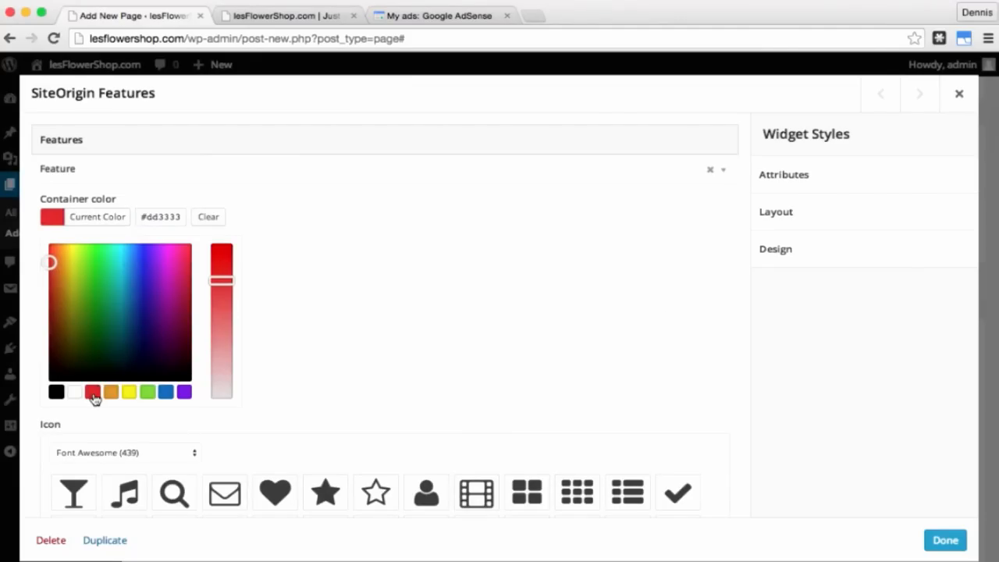
pyautogui.scroll(-5, 356, 294)
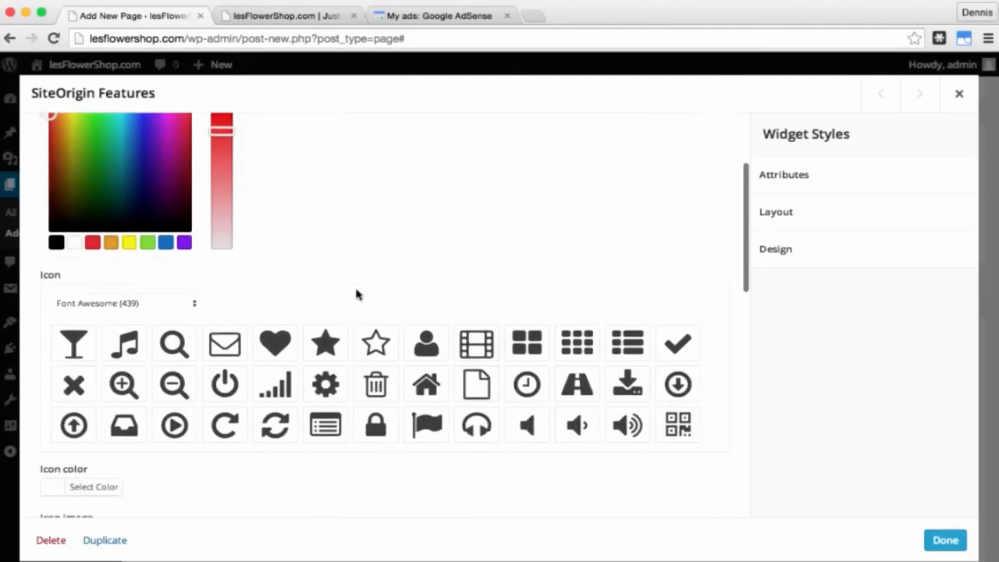
pyautogui.click(421, 342)
pyautogui.scroll(-6, 428, 346)
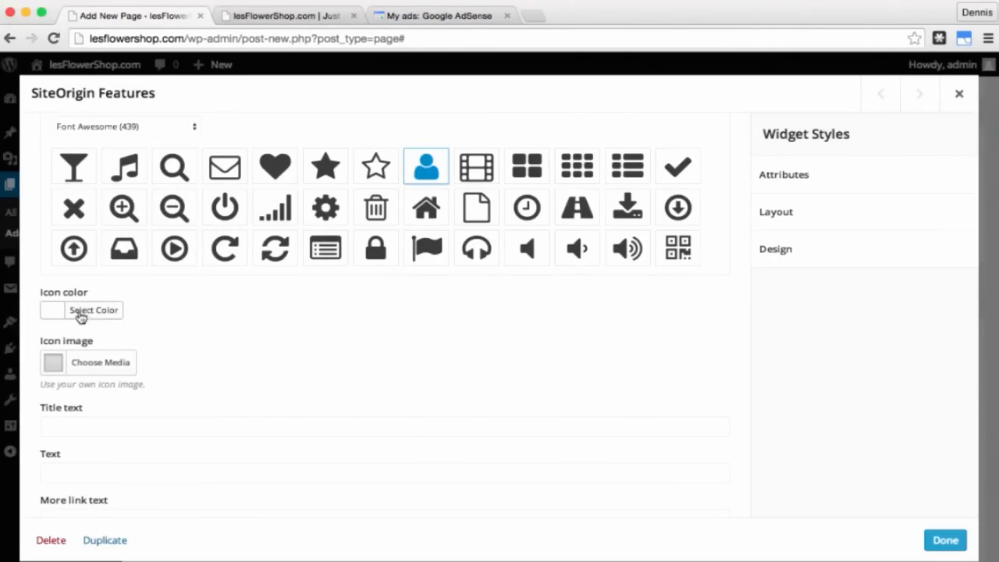
# Step: Title the first feature 'About Us' with lorem ipsum text and a 'Click here' link to /about-us
pyautogui.click(108, 428)
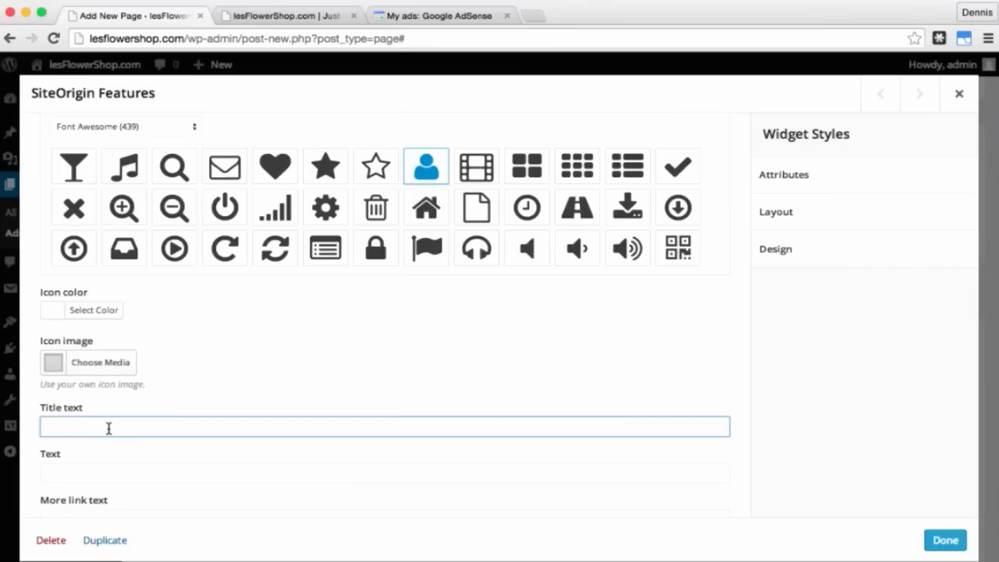
pyautogui.write('About Us')
pyautogui.click(118, 475)
pyautogui.write('Lorem ipsum dolor sit amet, consectetur adipiscing elit. Nunc auctor mattis orci, vel consequat orci suscipit sit amet.')
pyautogui.scroll(-3, 196, 464)
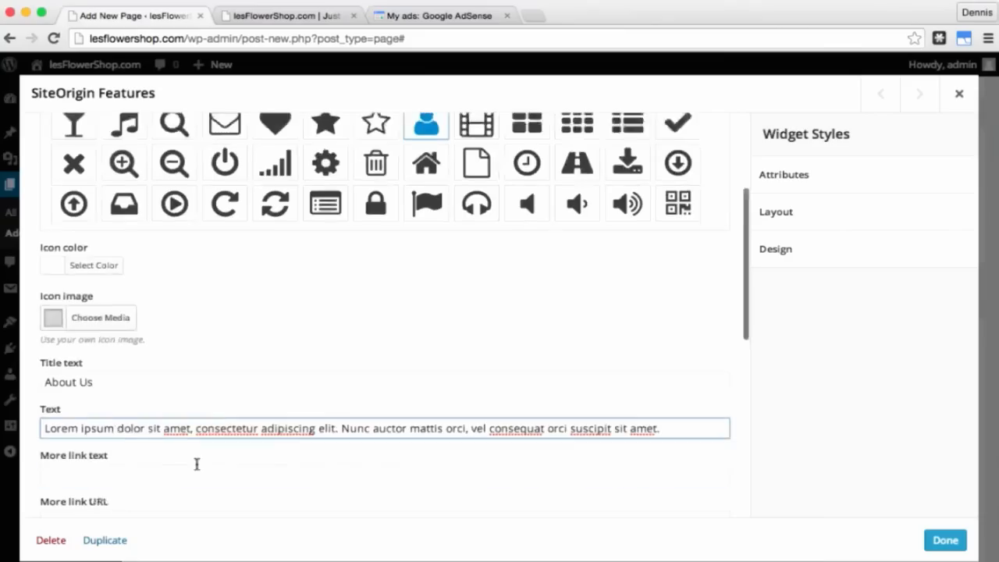
pyautogui.click(146, 400)
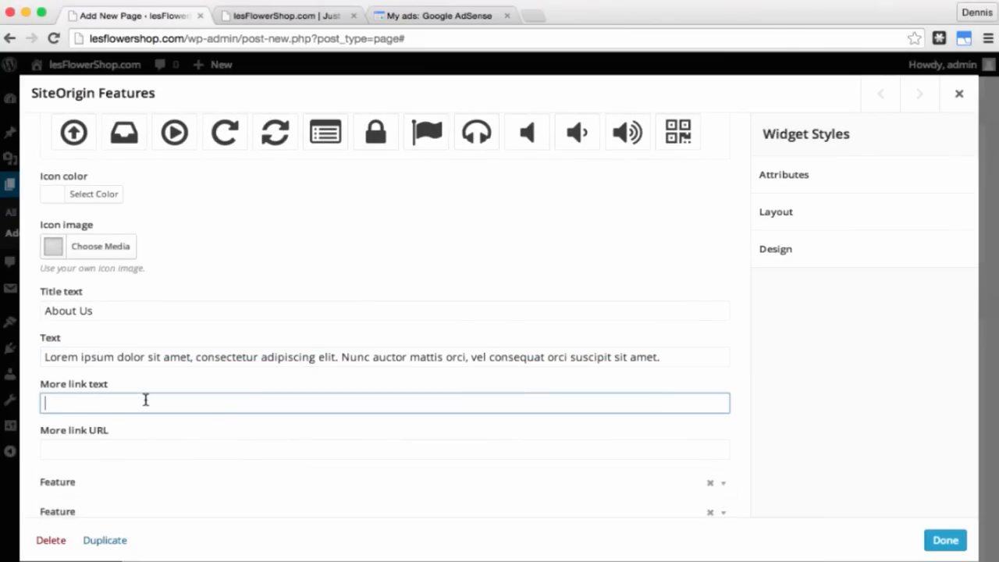
pyautogui.write('Click here')
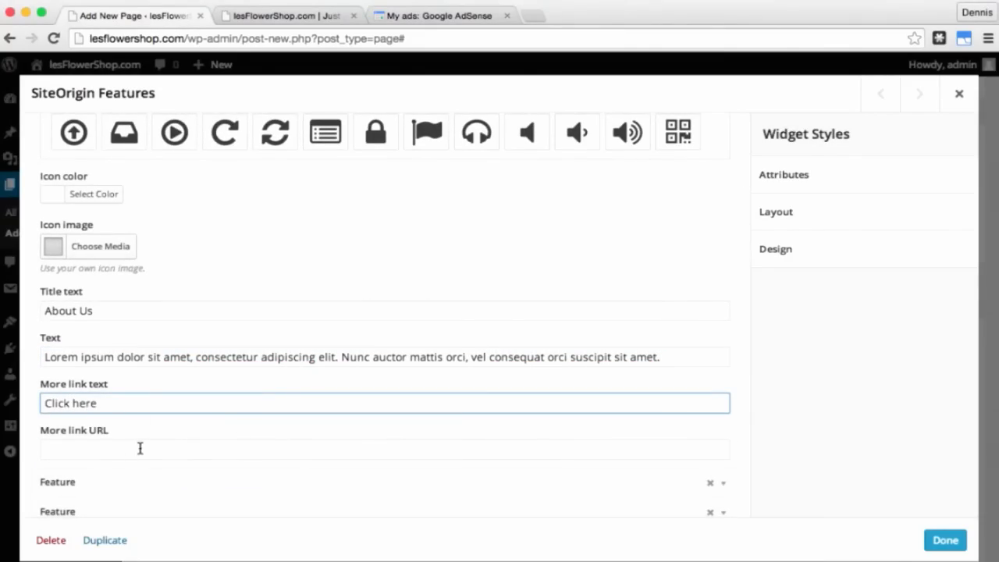
pyautogui.click(140, 449)
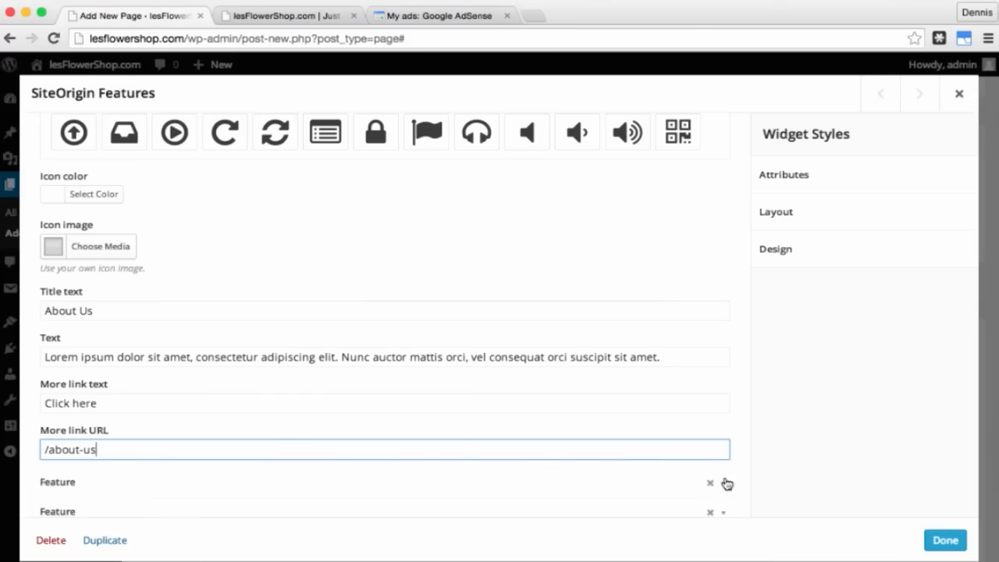
pyautogui.click(723, 486)
# Step: Give the second feature a green container and the Vimeo icon
pyautogui.scroll(-3, 564, 505)
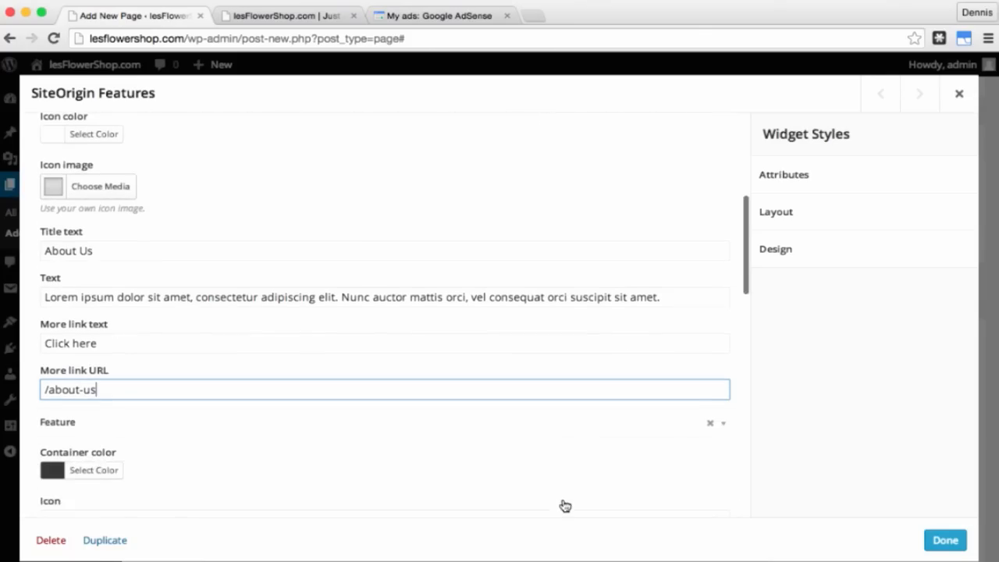
pyautogui.click(100, 426)
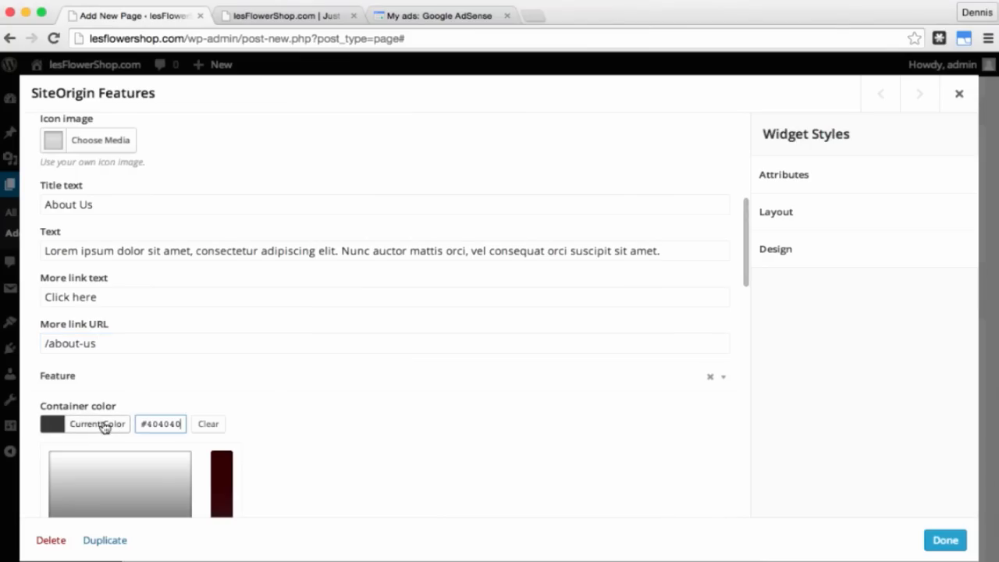
pyautogui.scroll(-5, 292, 408)
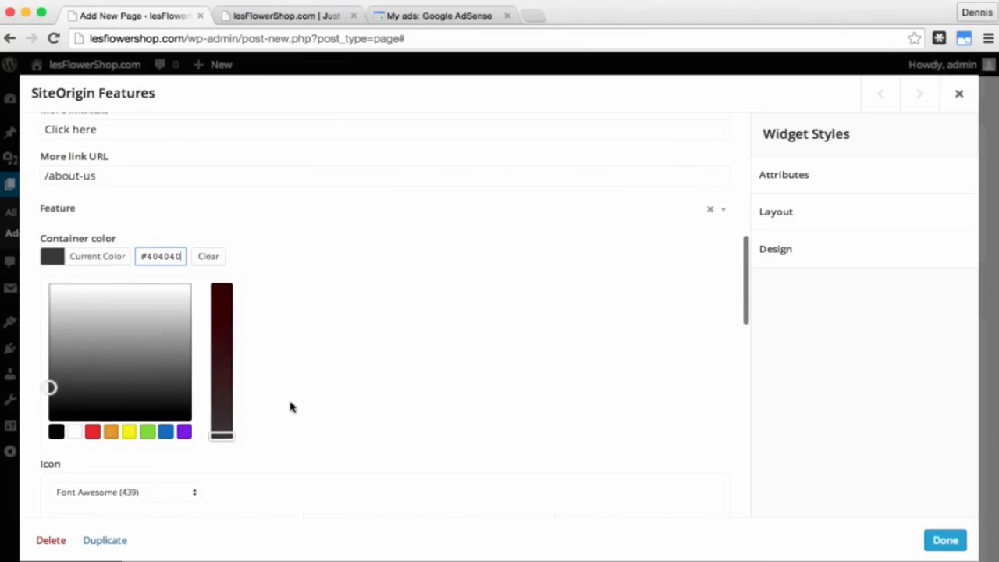
pyautogui.click(148, 420)
pyautogui.scroll(-4, 406, 351)
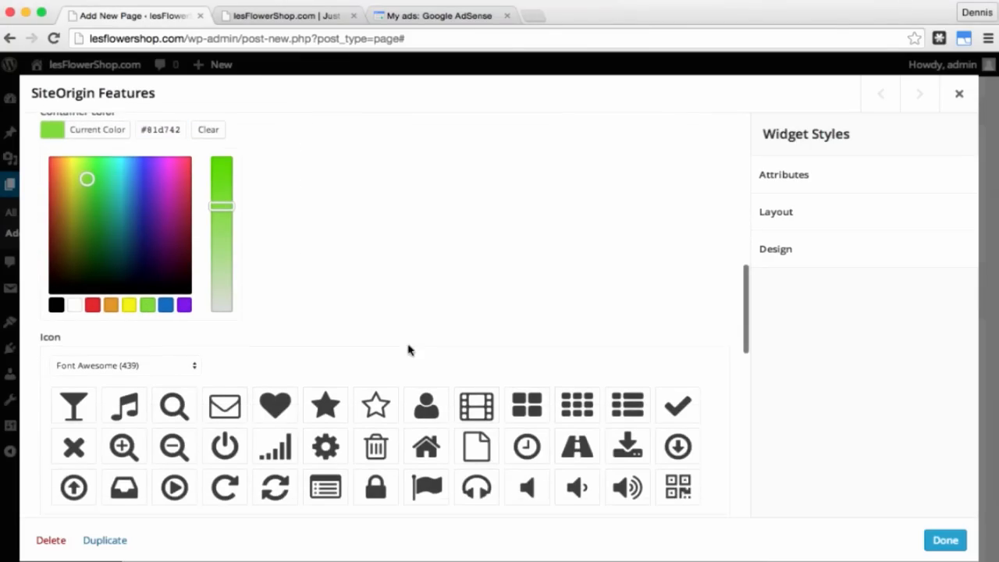
pyautogui.scroll(-15, 425, 390)
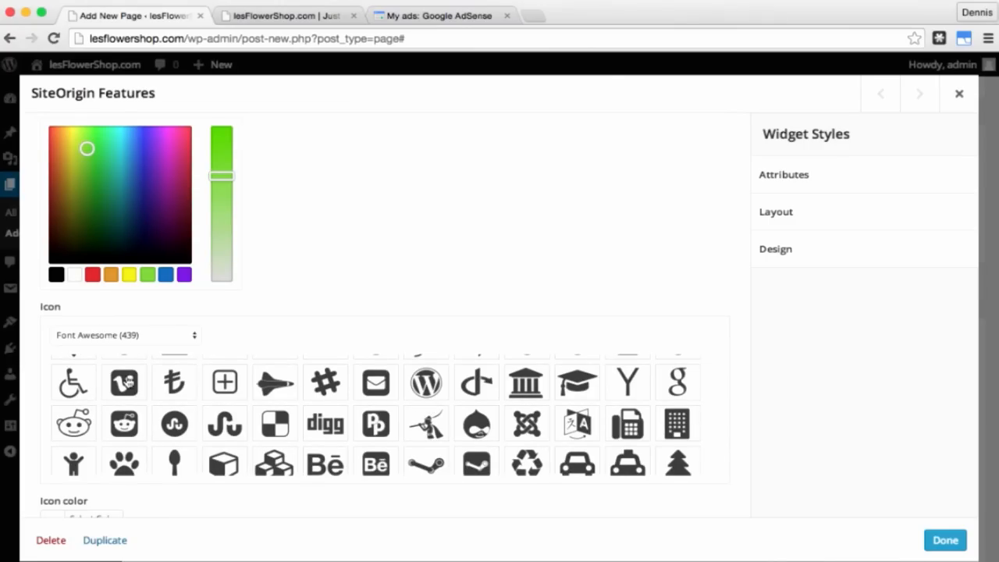
pyautogui.click(127, 382)
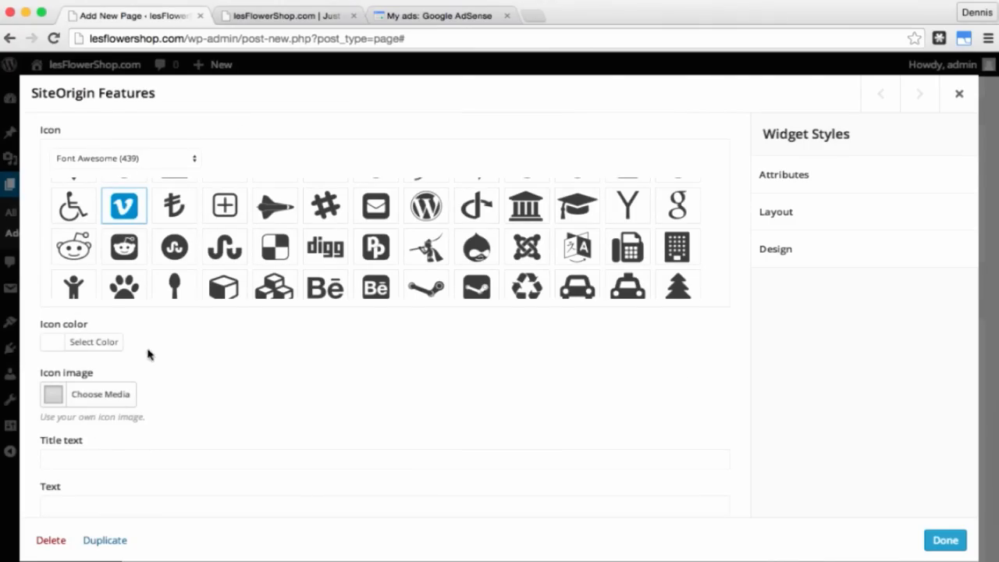
# Step: Title it 'Video' with pasted lorem ipsum text and a 'Click here' link to /video
pyautogui.click(223, 460)
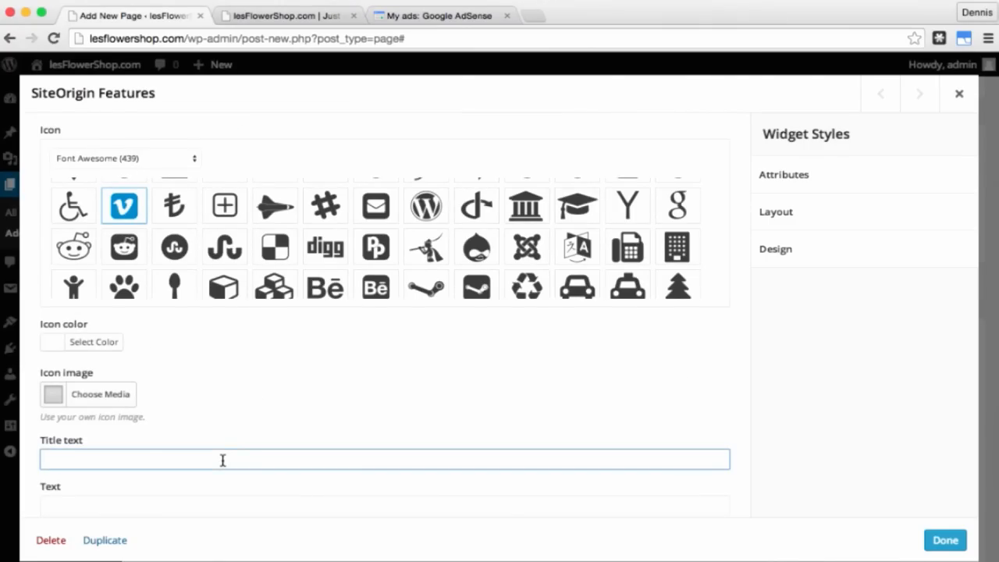
pyautogui.press('Tab')
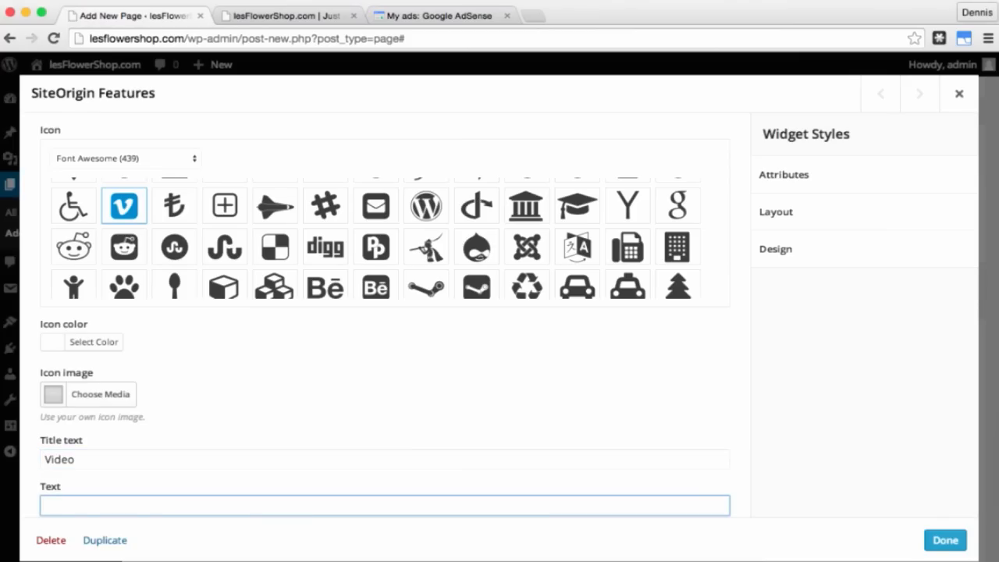
pyautogui.write('Lorem ipsum dolor sit amet, consectetur adipiscing elit. Nunc auctor mattis orci, vel consequat orci suscipit sit amet.')
pyautogui.press('Tab')
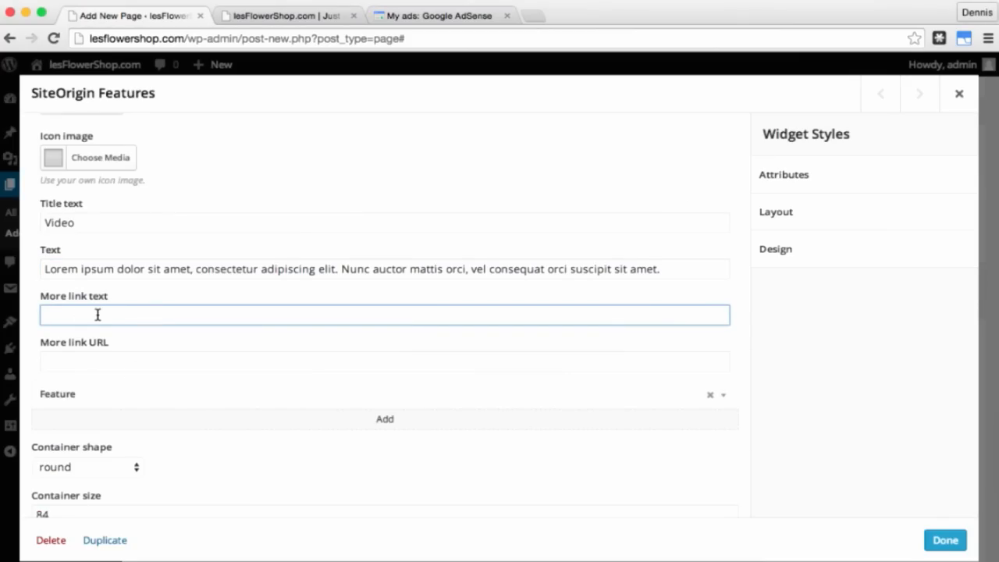
pyautogui.write('Click here')
pyautogui.press('Tab')
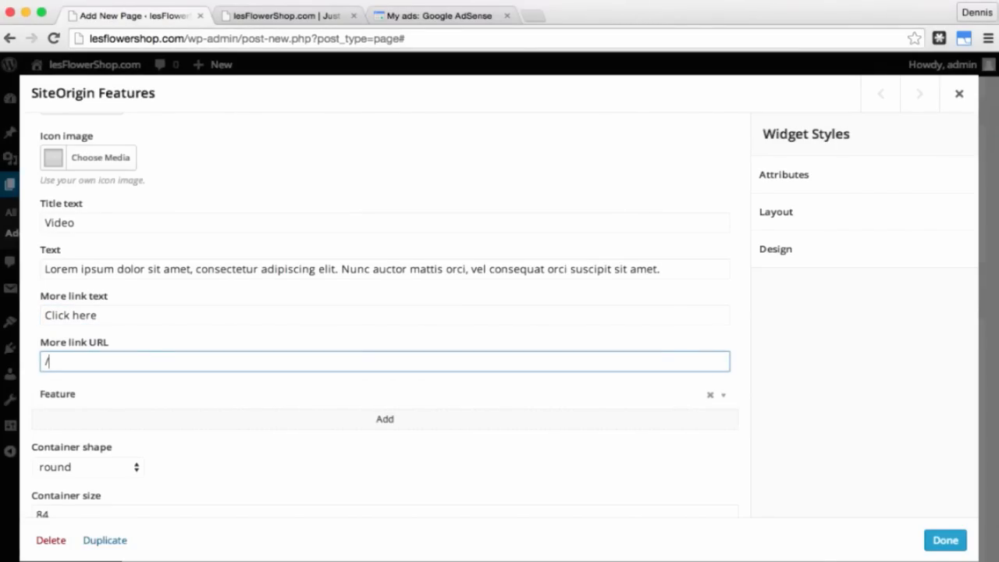
pyautogui.write('/video')
pyautogui.click(723, 397)
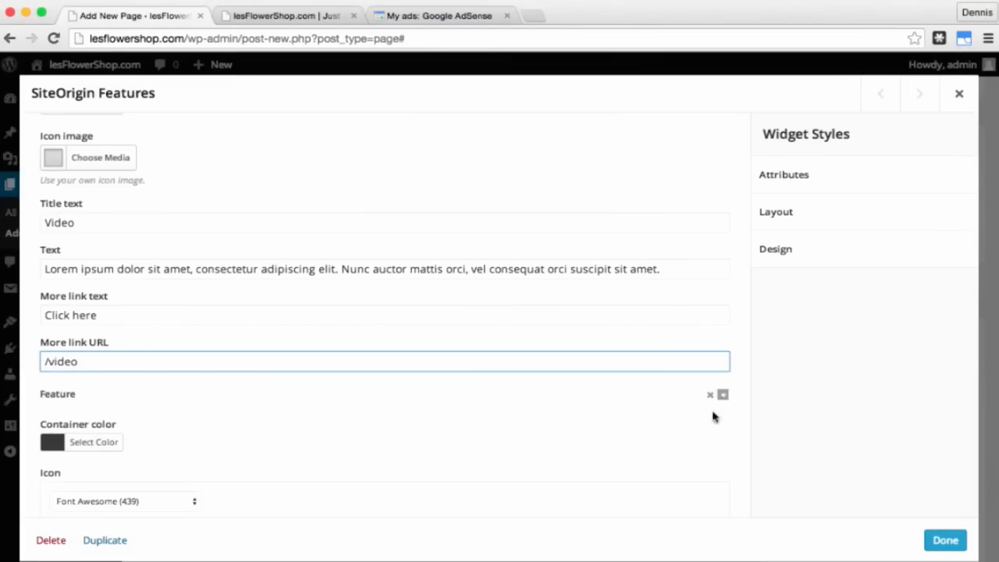
# Step: Give the third feature a blue container and the phone icon
pyautogui.click(97, 442)
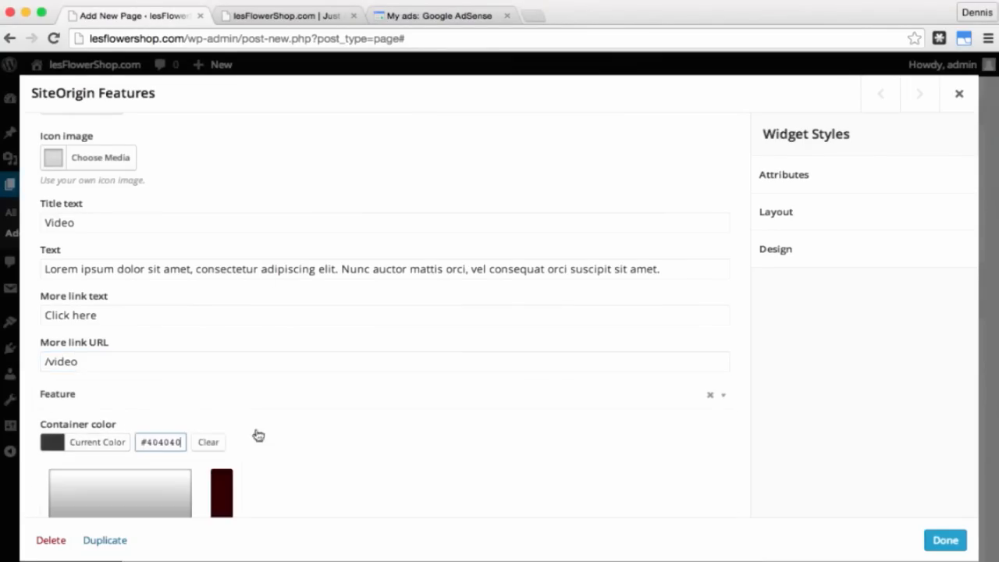
pyautogui.scroll(-4, 326, 446)
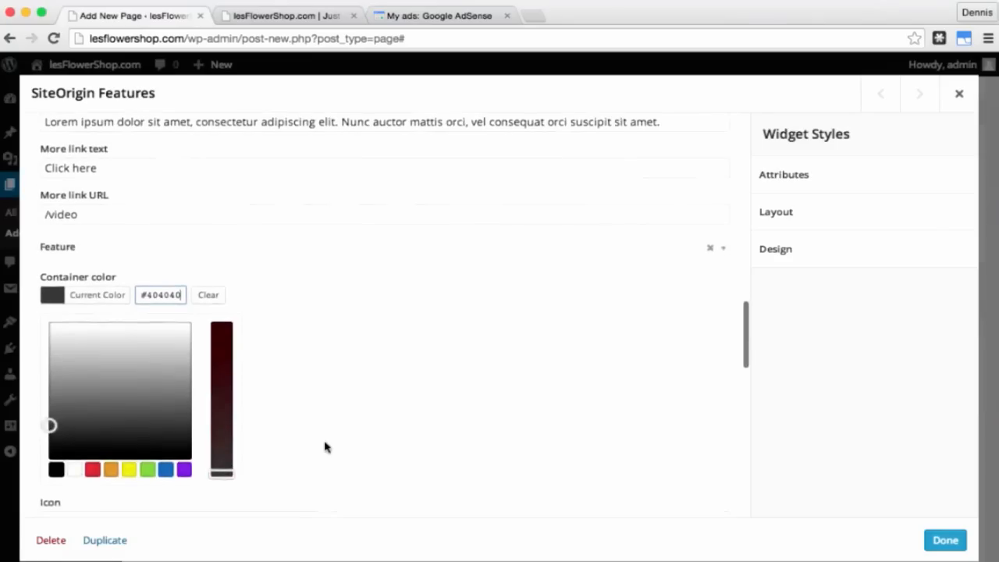
pyautogui.click(169, 471)
pyautogui.scroll(-5, 466, 409)
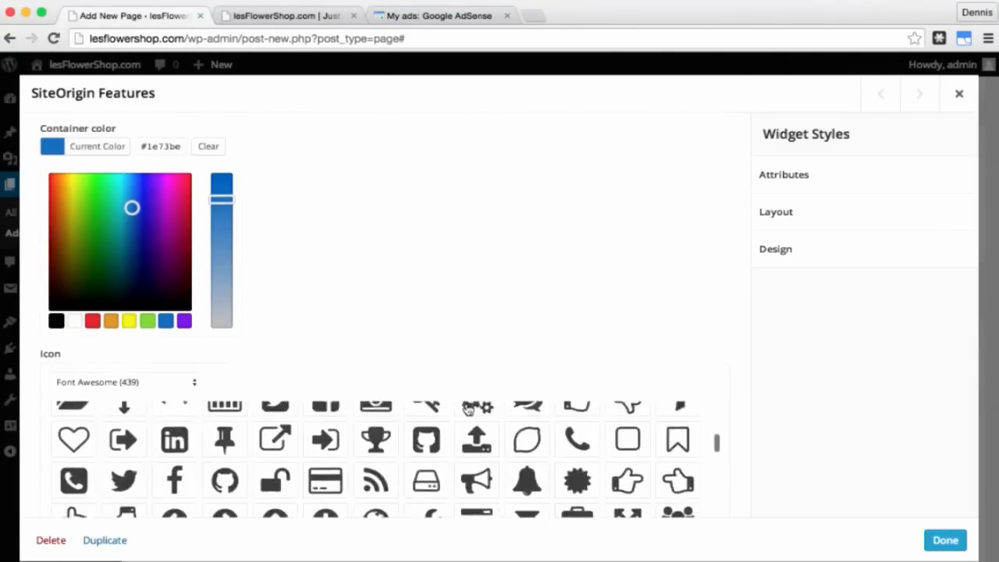
pyautogui.click(74, 452)
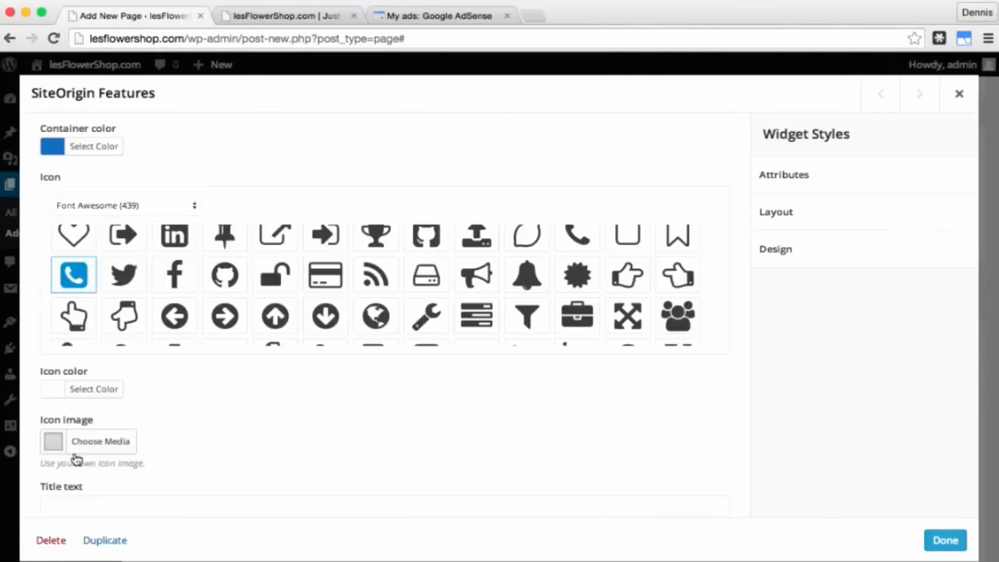
# Step: Title it 'Contact Us' with lorem ipsum text and a 'Click here' link to /contact-us
pyautogui.click(140, 502)
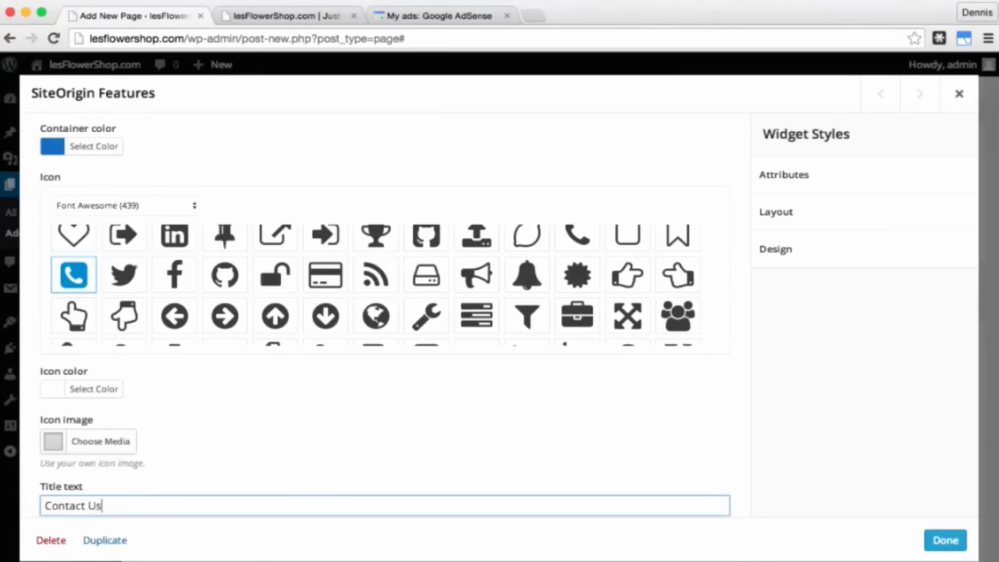
pyautogui.write('Contact Us')
pyautogui.press('Tab')
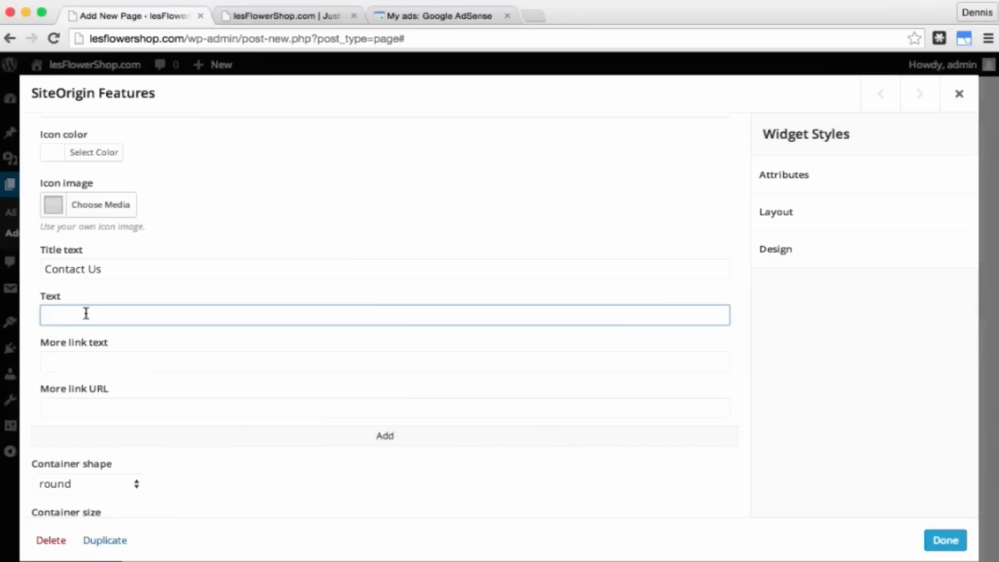
pyautogui.write('Lorem ipsum dolor sit amet, consectetur adipiscing elit. Nunc auctor mattis orci, vel consequat orci suscipit sit amet.')
pyautogui.press('Tab')
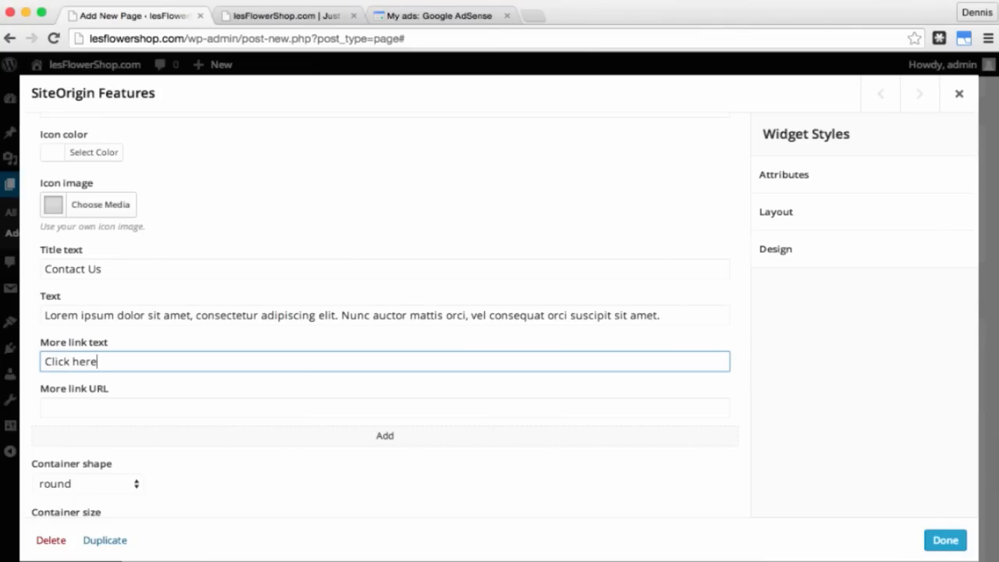
pyautogui.press('Tab')
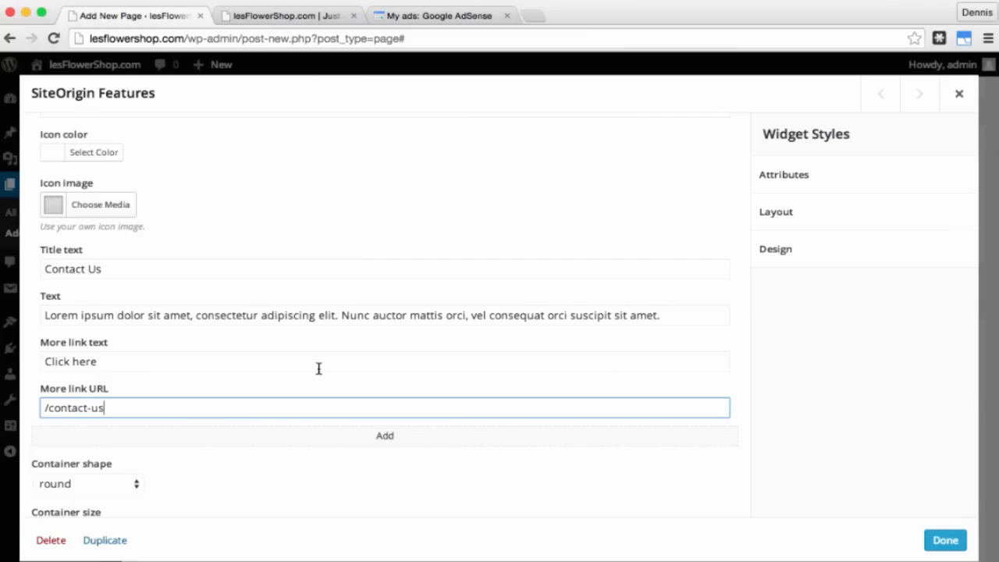
pyautogui.scroll(-5, 318, 373)
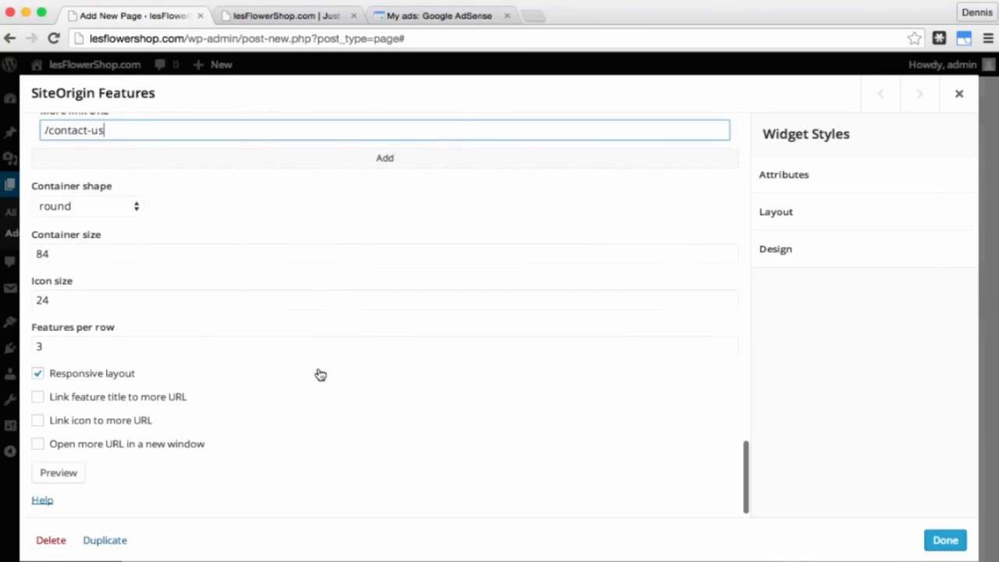
# Step: Set container size 100 and icon size 40, keep 3 features per row, and close the widget with Done
pyautogui.doubleClick(92, 251)
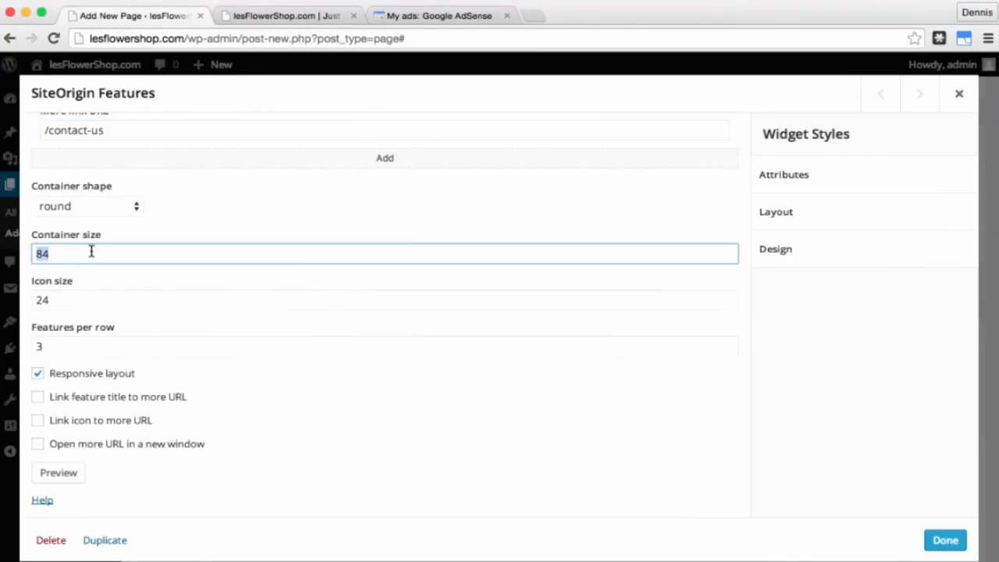
pyautogui.write('100')
pyautogui.click(80, 300)
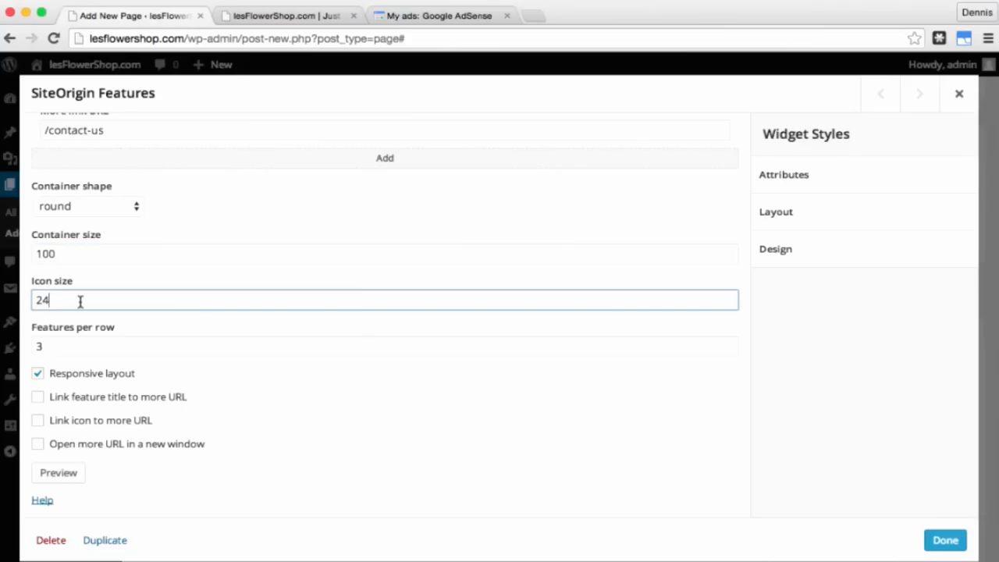
pyautogui.doubleClick(80, 301)
pyautogui.write('40')
pyautogui.click(142, 345)
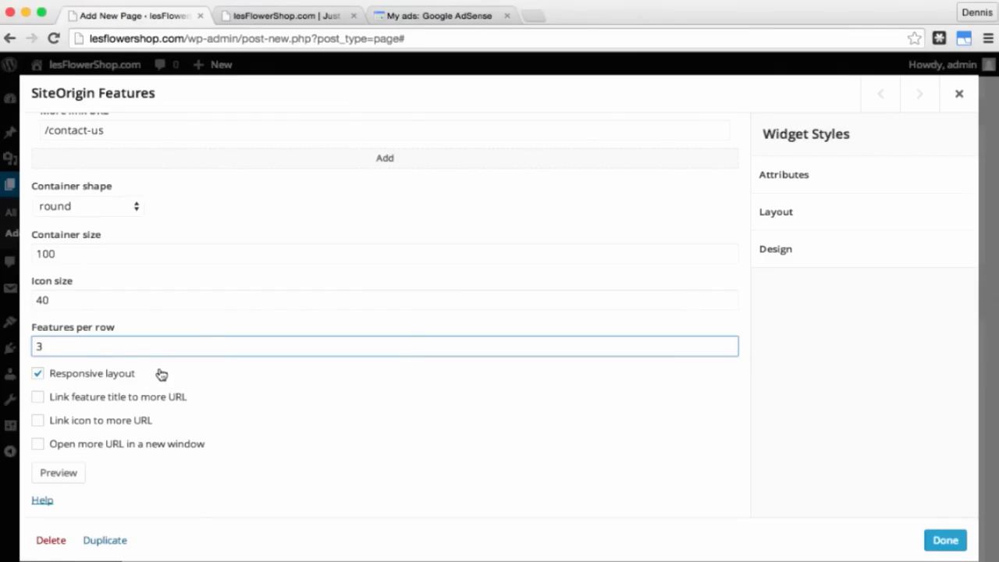
pyautogui.scroll(-1, 469, 375)
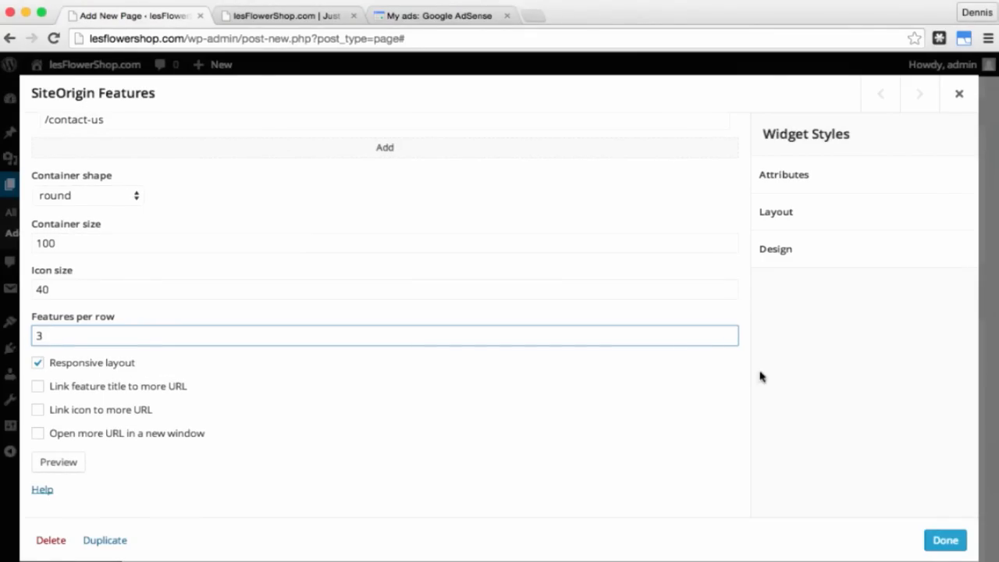
pyautogui.click(946, 542)
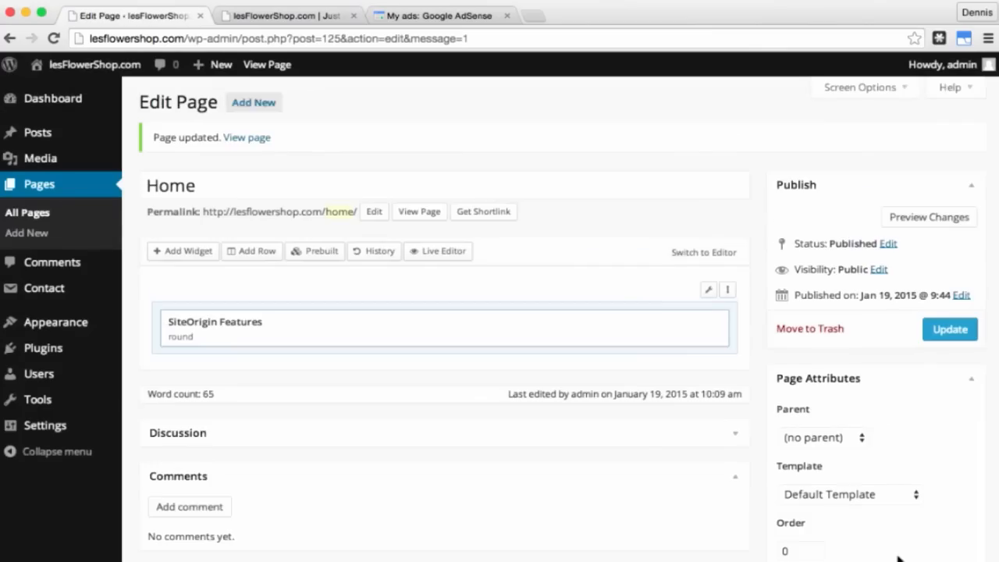
pyautogui.scroll(-5, 898, 551)
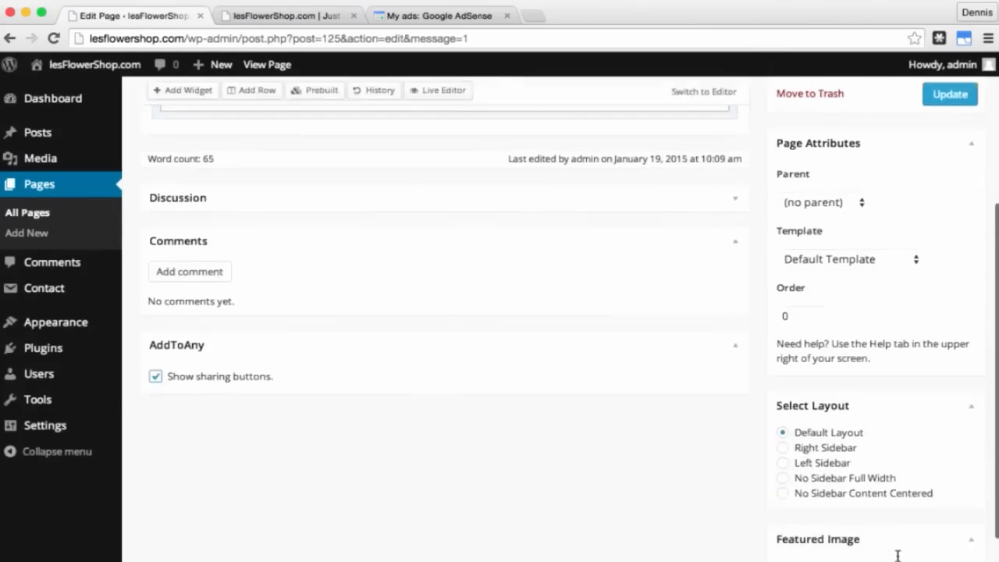
# Step: Switch the Home page to No Sidebar Full Width, disable its sharing buttons, and update it
pyautogui.scroll(-2, 898, 554)
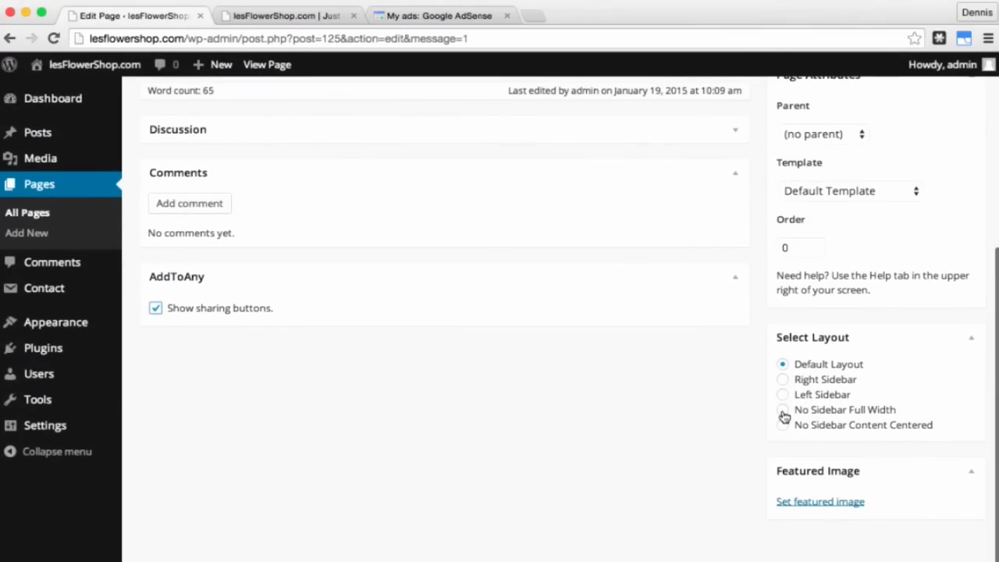
pyautogui.click(783, 410)
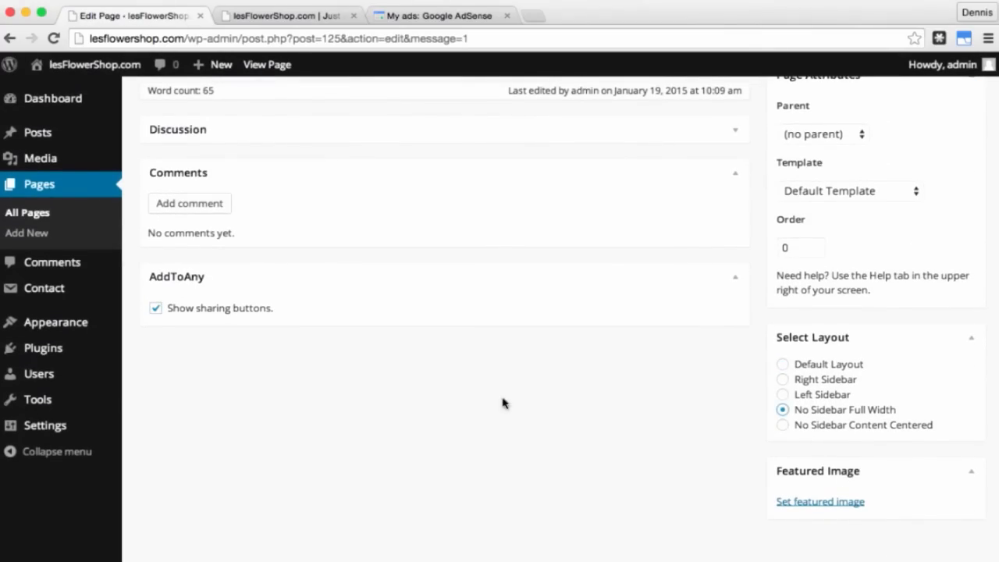
pyautogui.click(156, 309)
pyautogui.scroll(8, 160, 313)
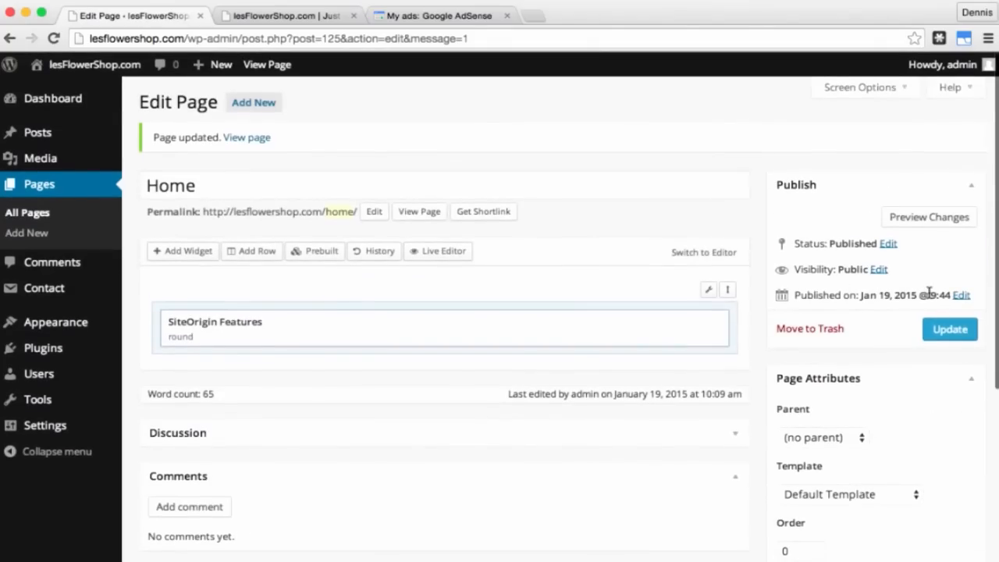
pyautogui.click(961, 332)
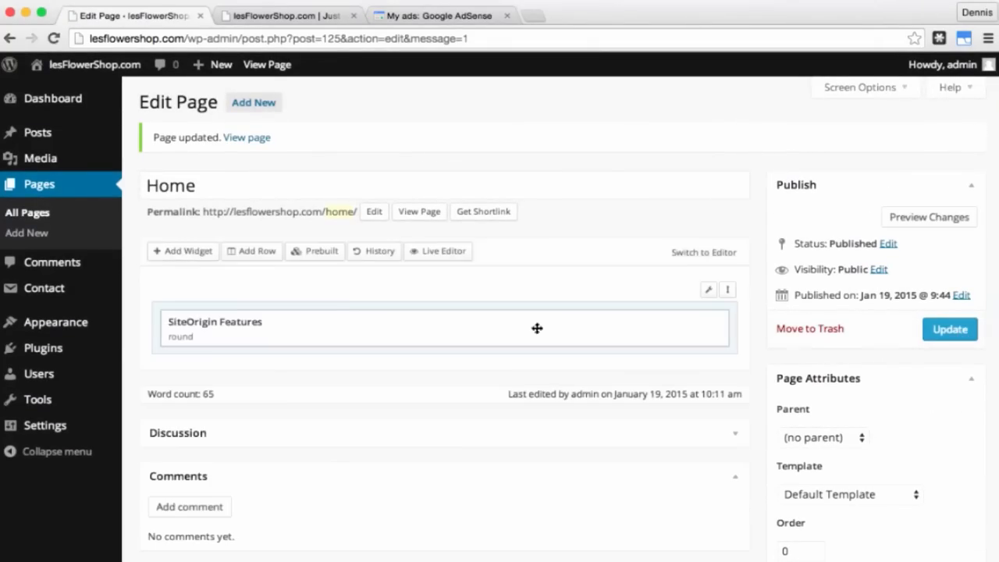
# Step: In the Customizer, set 'A static page' with Front page Home, Save & Publish, then exit
pyautogui.moveTo(77, 325)
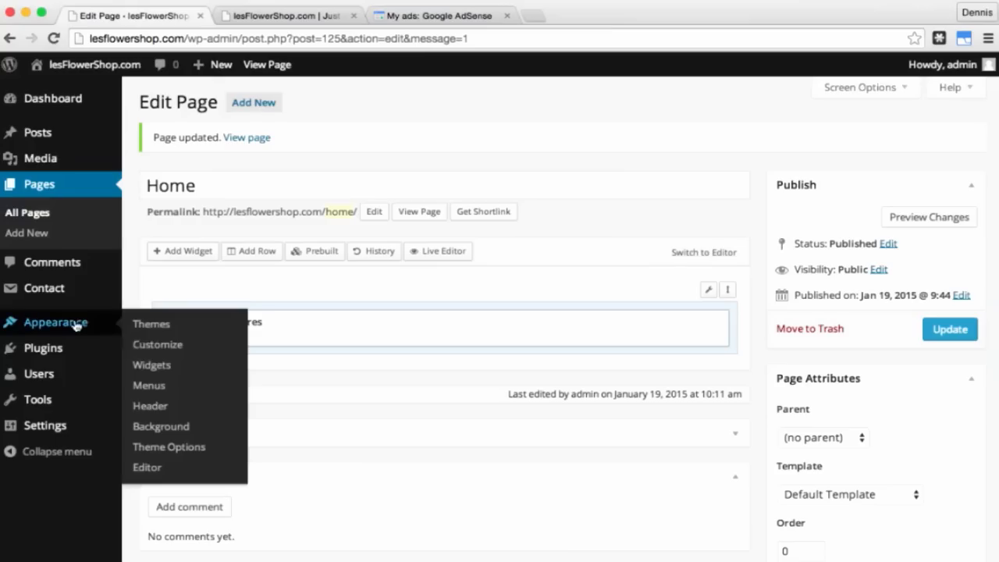
pyautogui.click(150, 348)
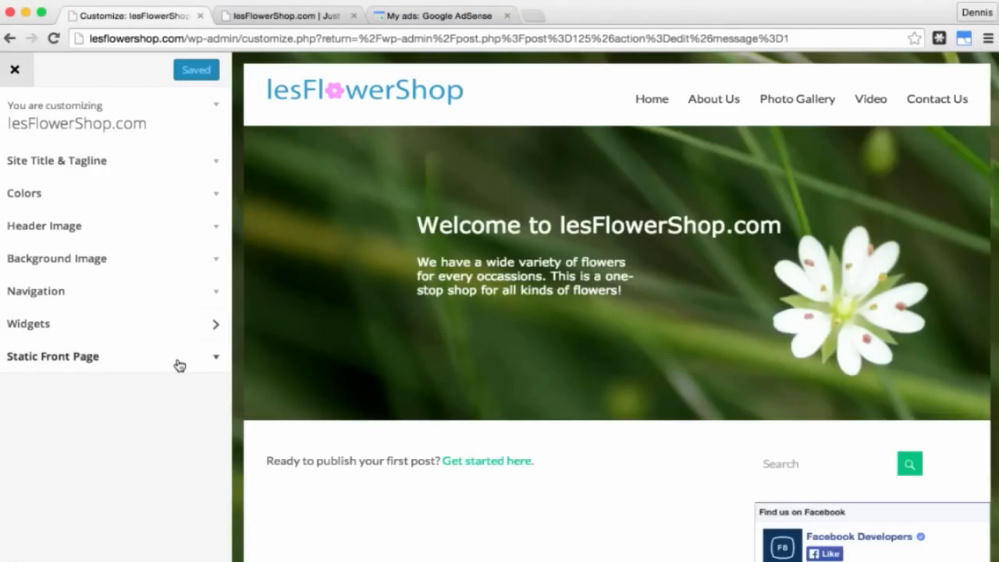
pyautogui.click(179, 365)
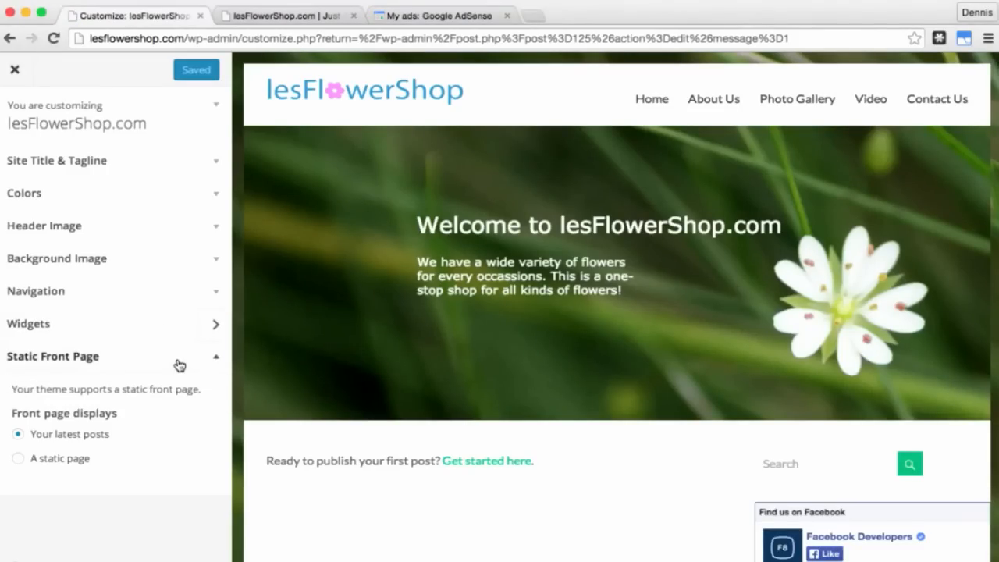
pyautogui.click(17, 459)
pyautogui.scroll(-2, 142, 475)
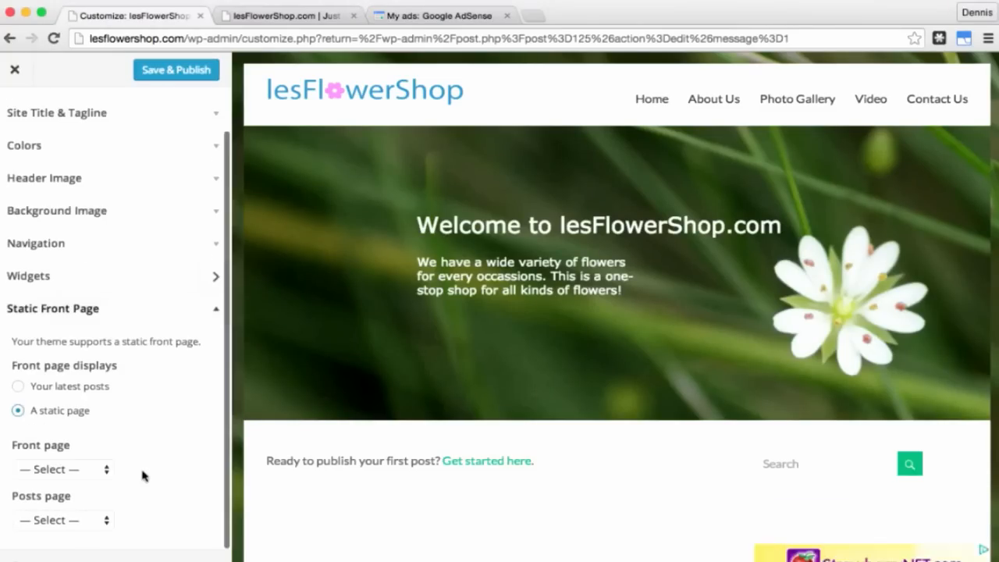
pyautogui.click(89, 470)
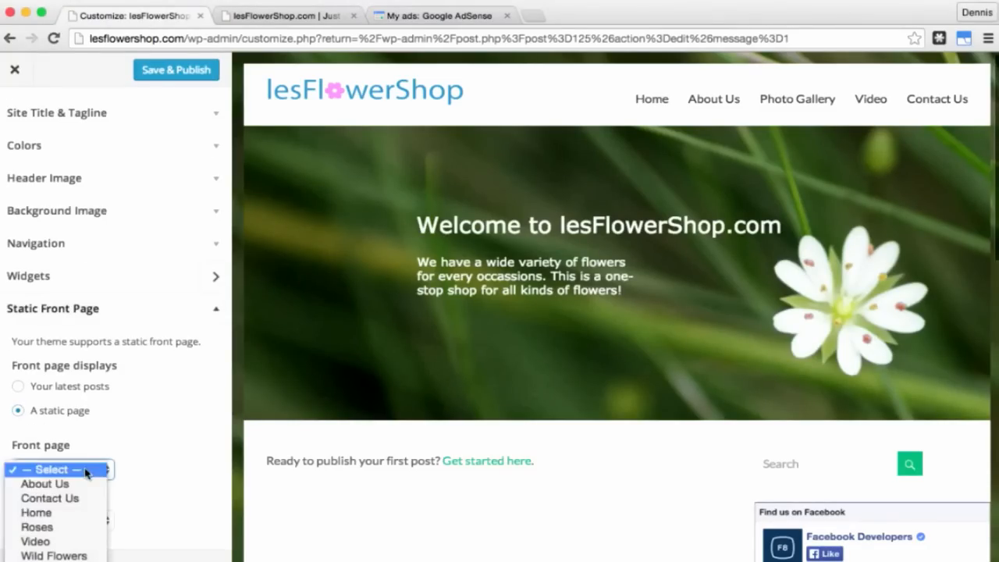
pyautogui.click(67, 519)
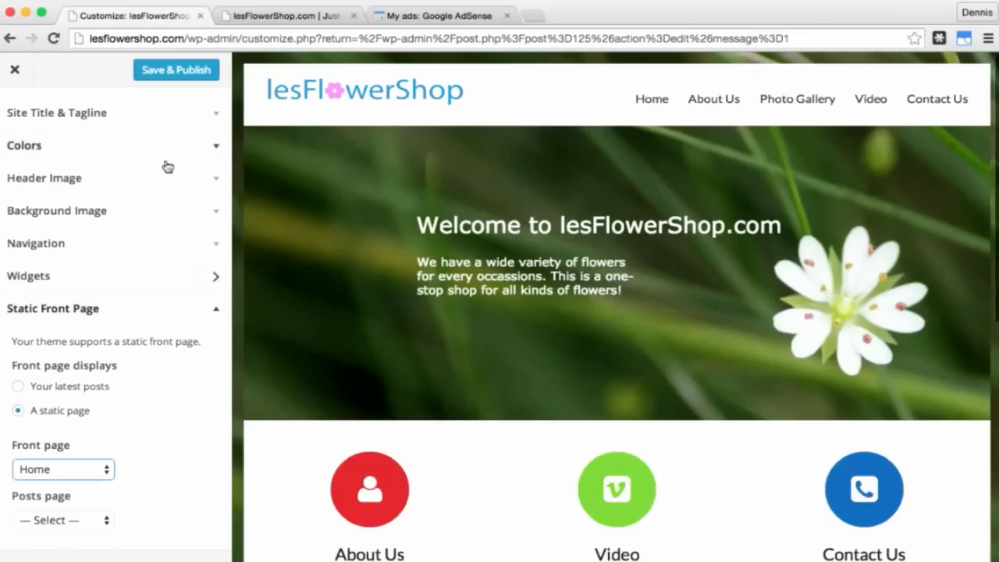
pyautogui.click(178, 78)
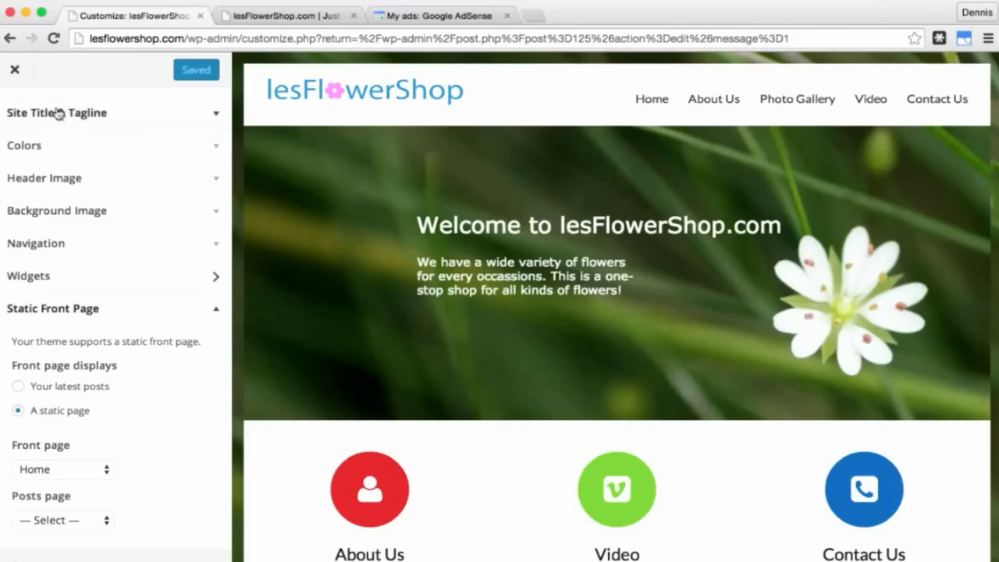
pyautogui.click(16, 72)
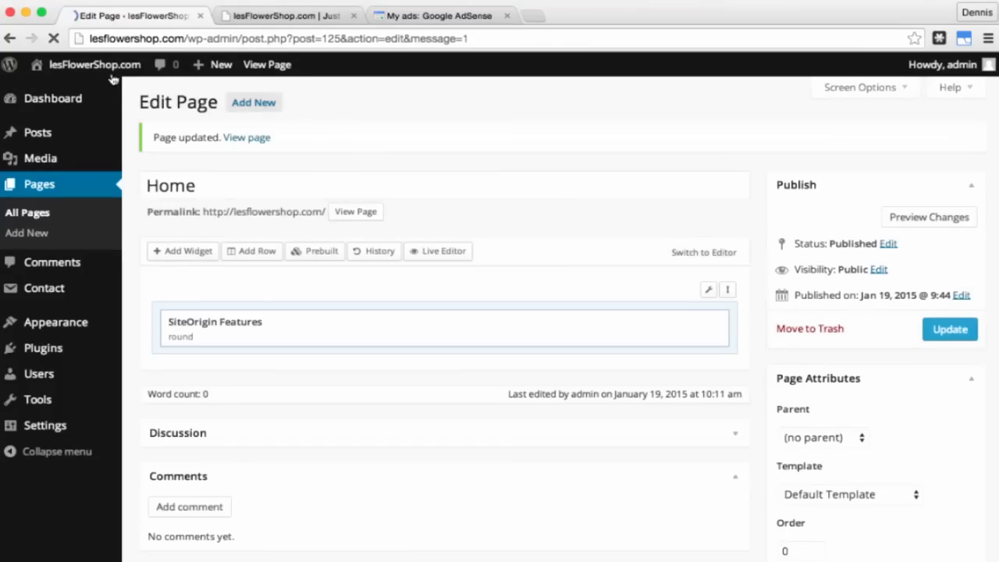
# Step: Reload the lesFlowerShop.com live site and scroll down to the About Us, Video and Contact Us columns
pyautogui.moveTo(113, 79)
pyautogui.click(315, 18)
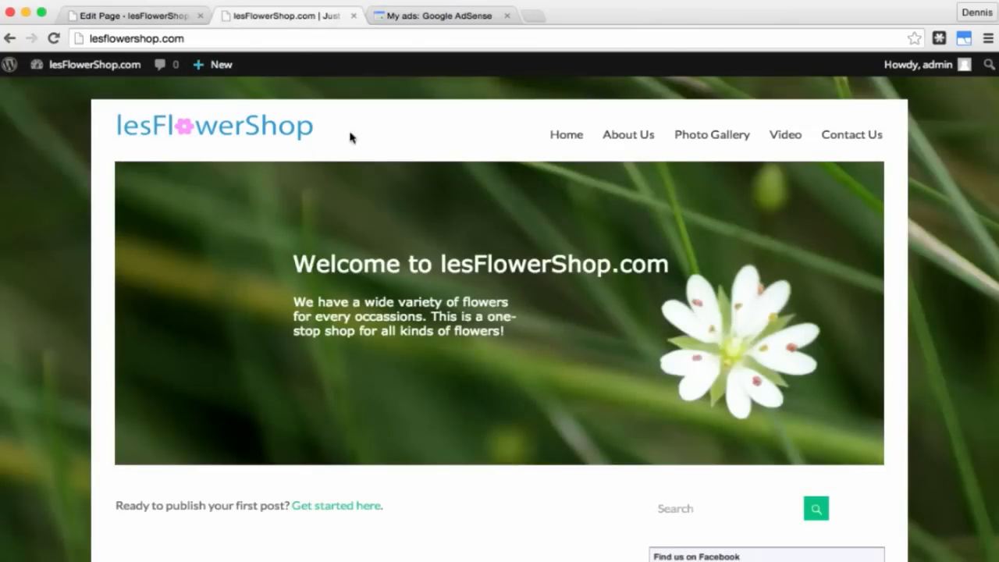
pyautogui.click(54, 39)
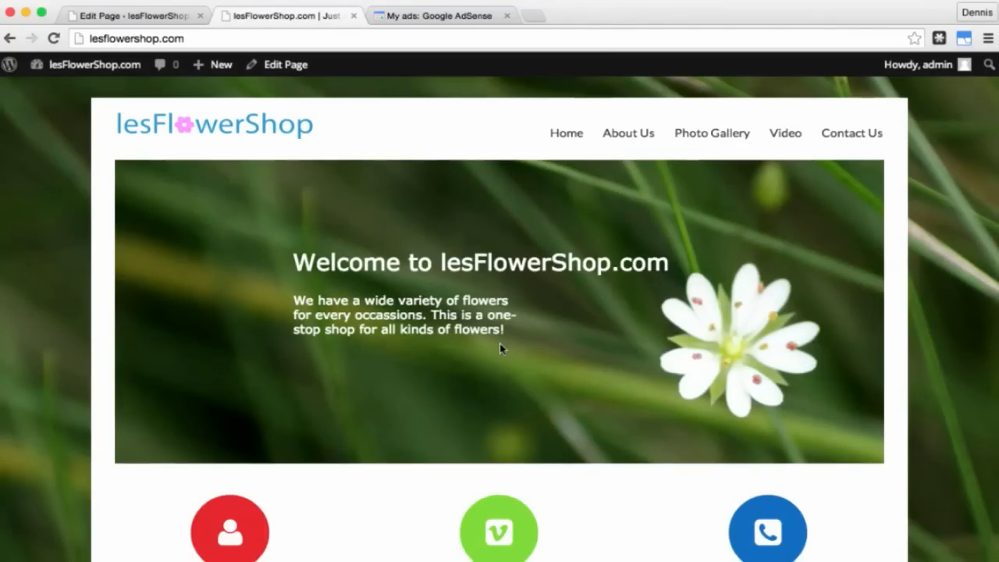
pyautogui.scroll(-3, 501, 347)
pyautogui.scroll(-2, 500, 348)
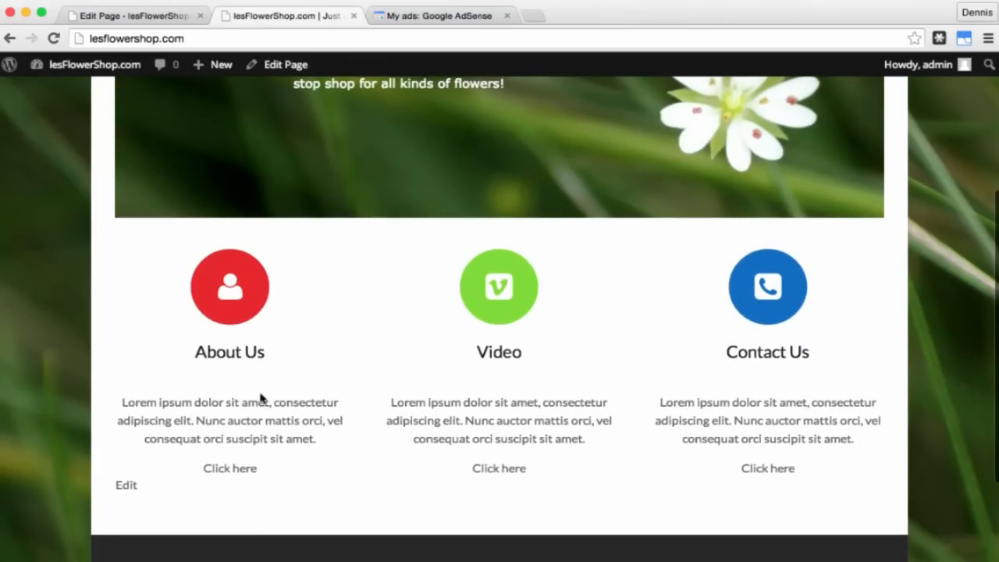
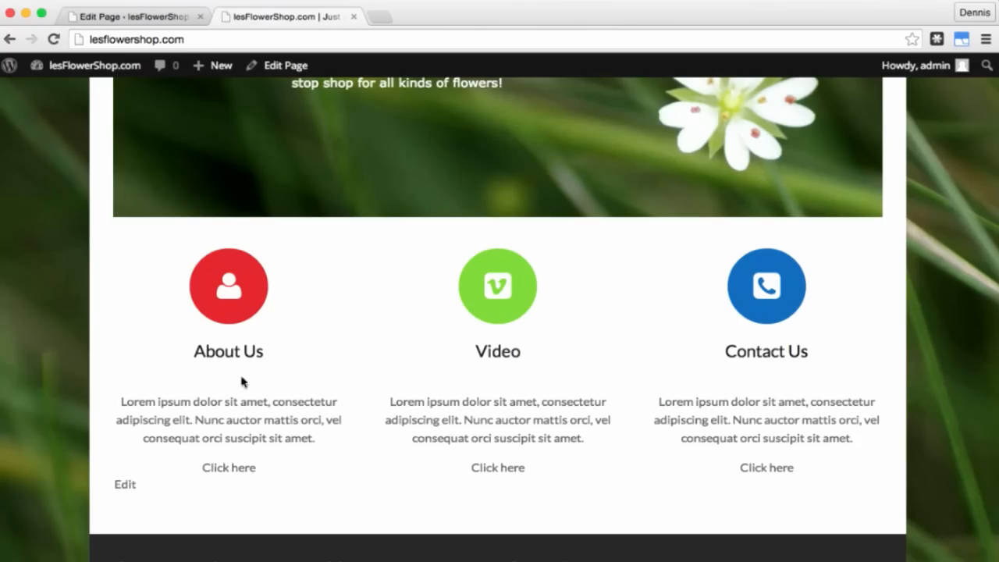
# Step: Test the About Us, Video and Contact Us feature-circle links, returning home after each
pyautogui.click(243, 473)
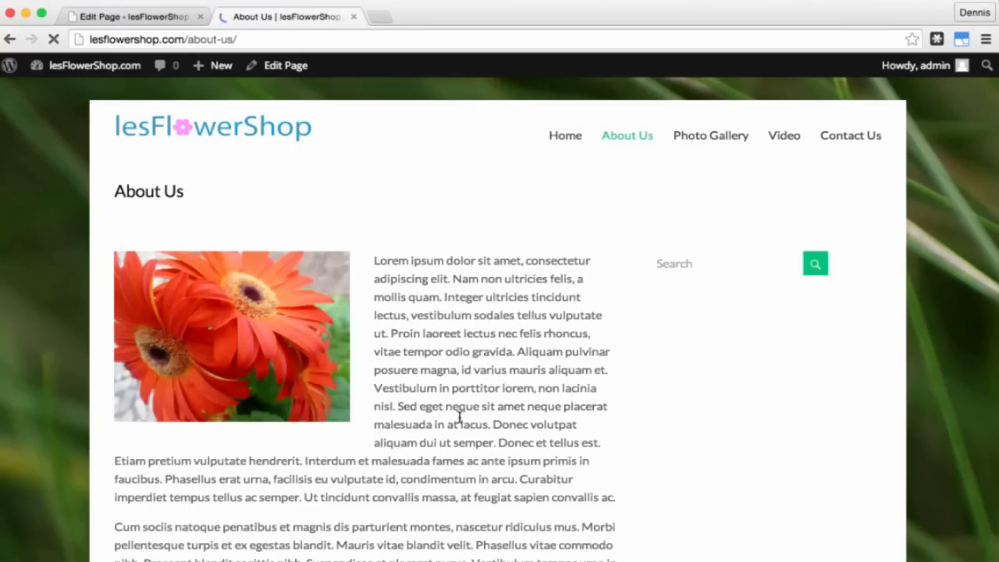
pyautogui.click(9, 38)
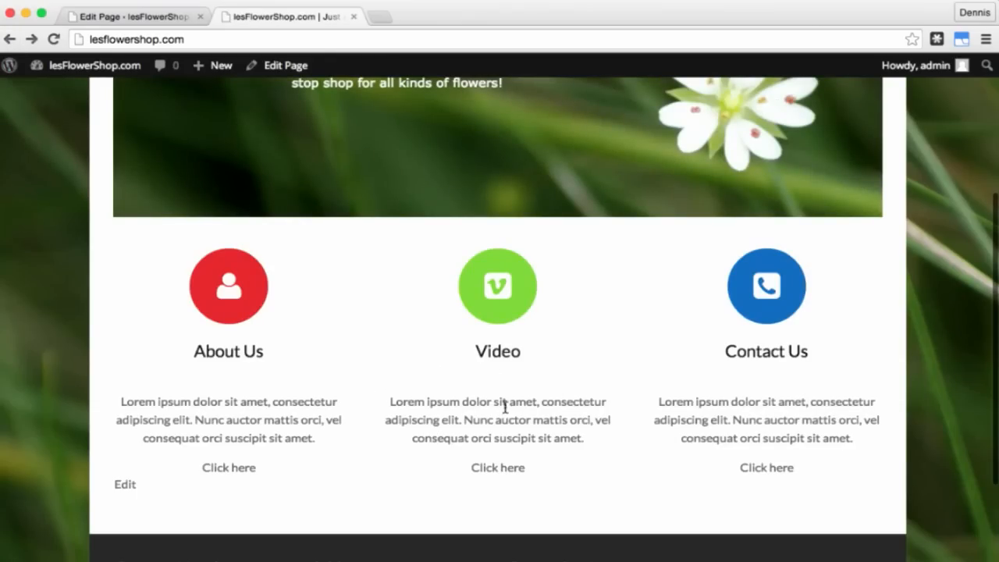
pyautogui.click(511, 471)
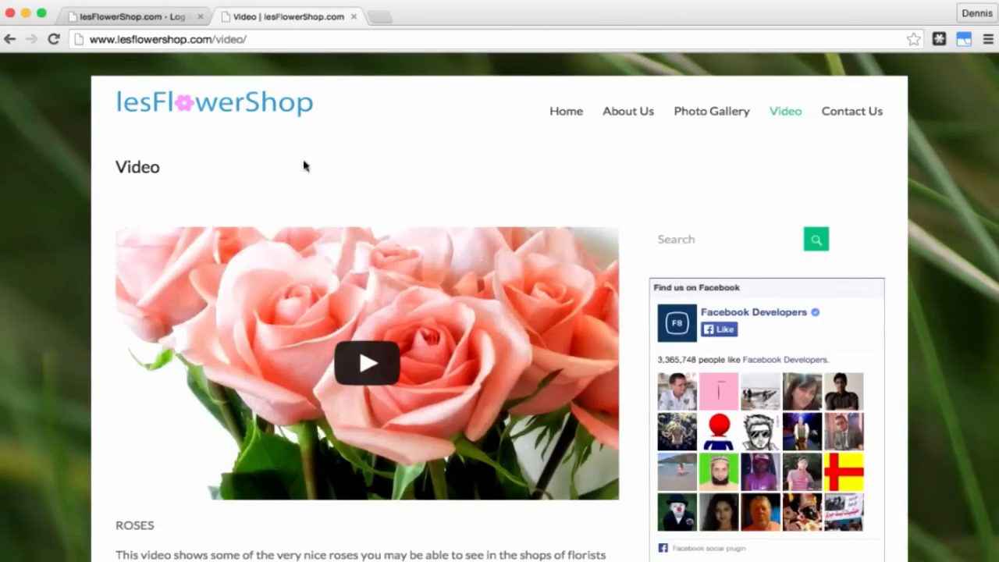
pyautogui.click(9, 39)
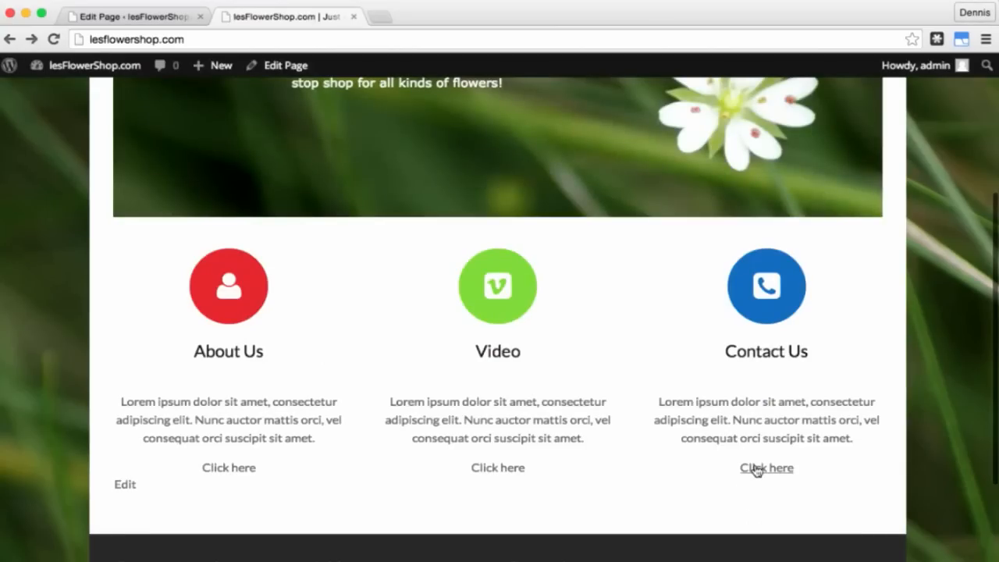
pyautogui.click(755, 468)
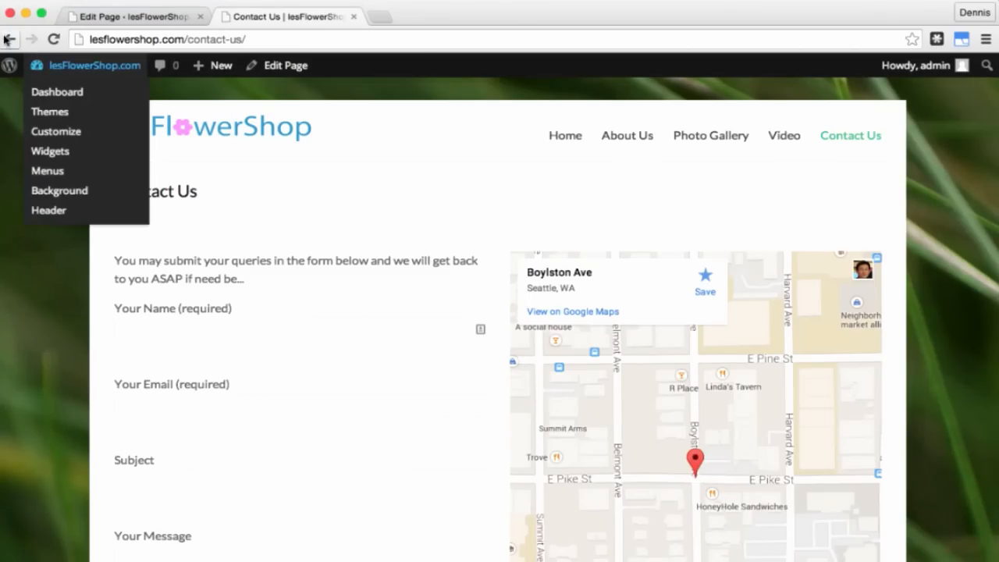
pyautogui.click(8, 38)
pyautogui.scroll(-5, 503, 343)
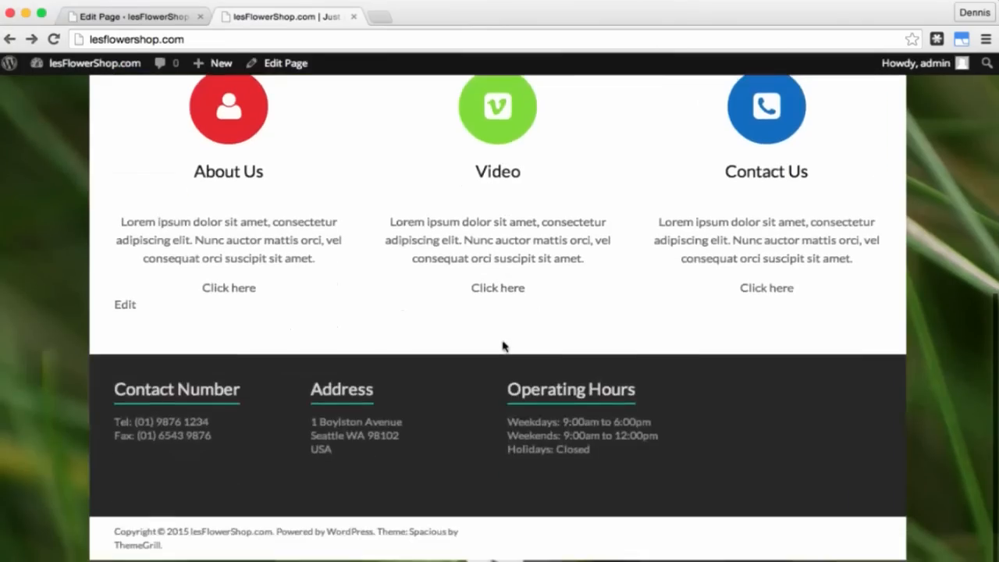
pyautogui.scroll(10, 502, 346)
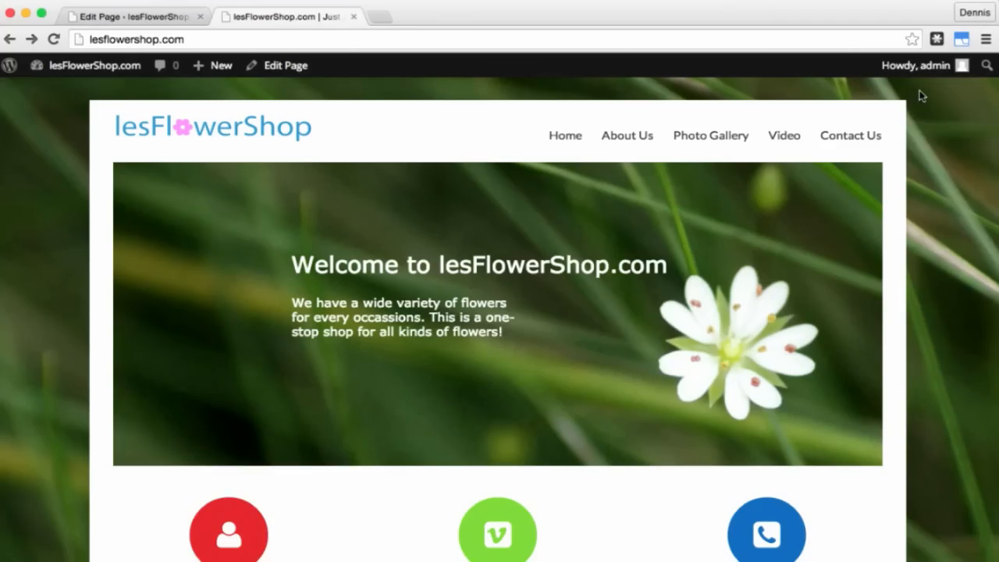
# Step: Log out of the admin account and return to the lesFlowerShop.com home page
pyautogui.moveTo(921, 65)
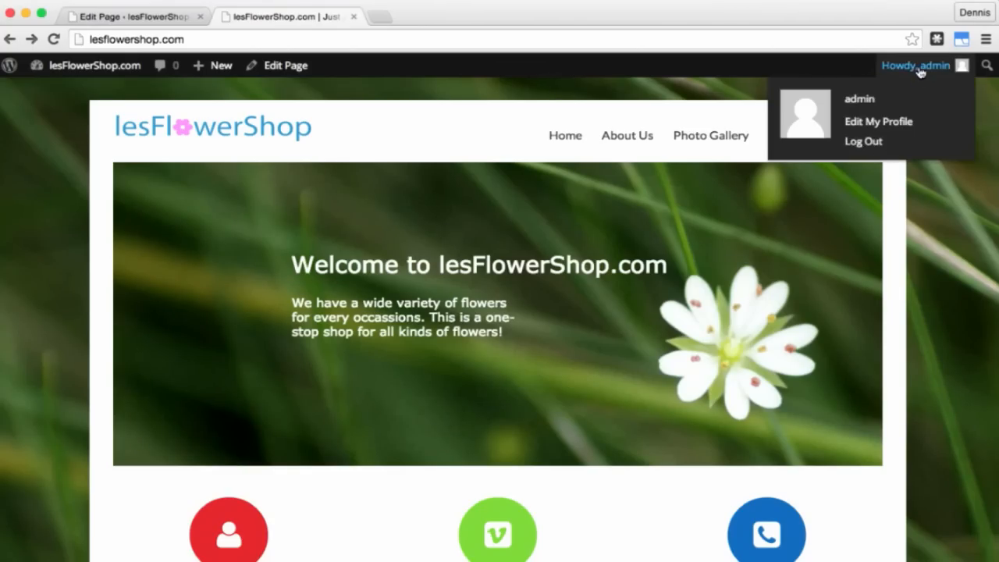
pyautogui.click(863, 145)
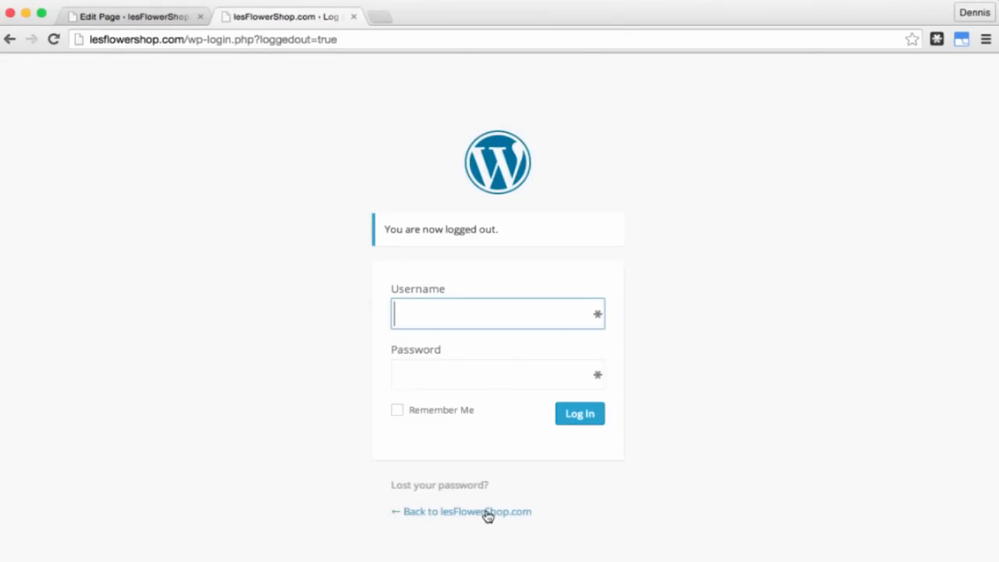
pyautogui.click(487, 512)
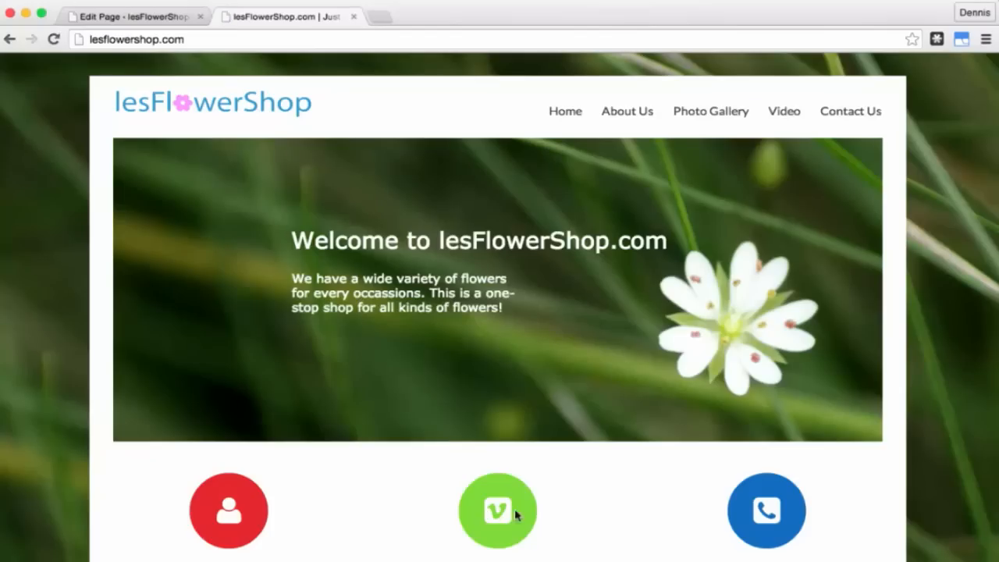
pyautogui.scroll(-5, 658, 514)
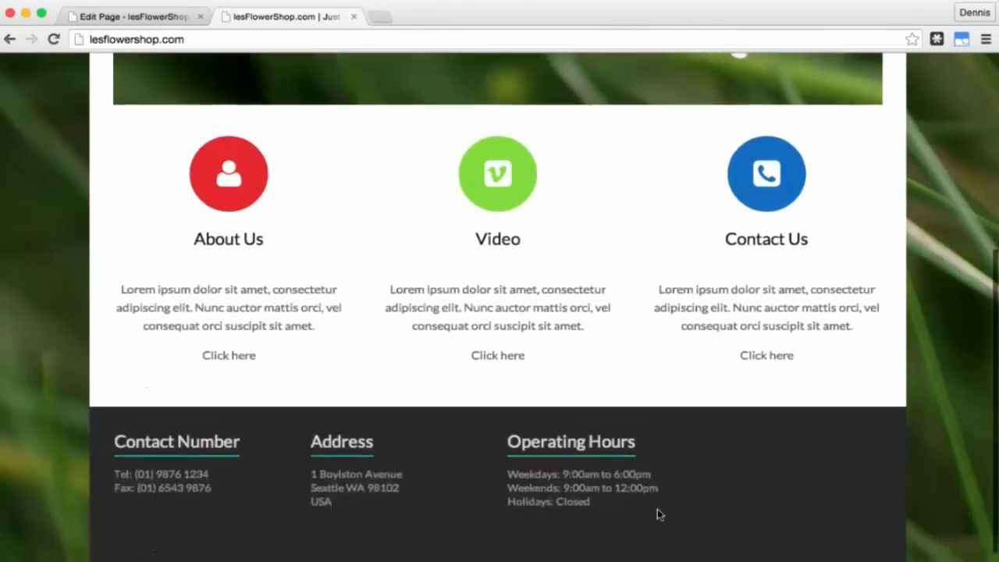
pyautogui.scroll(5, 658, 514)
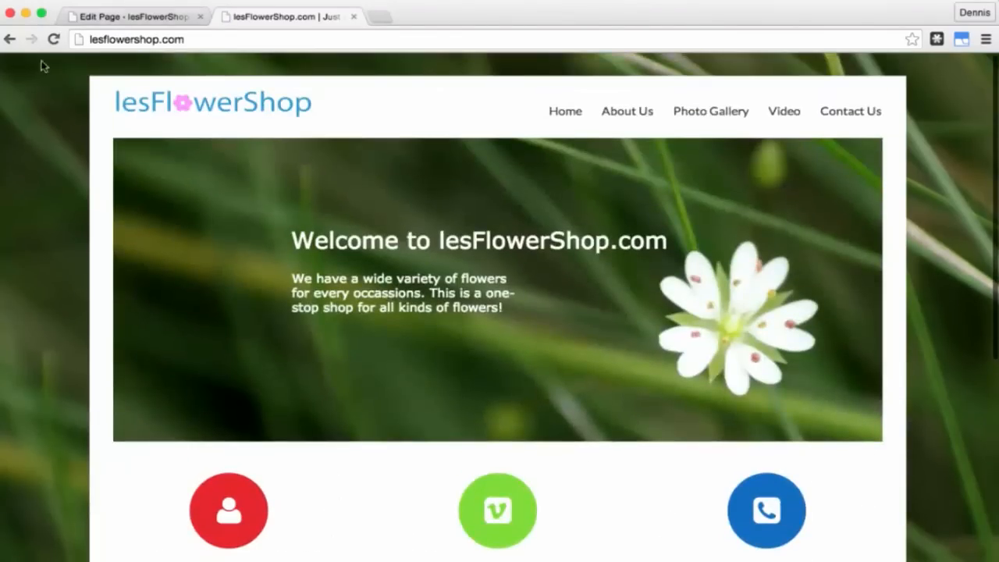
pyautogui.scroll(-3, 230, 348)
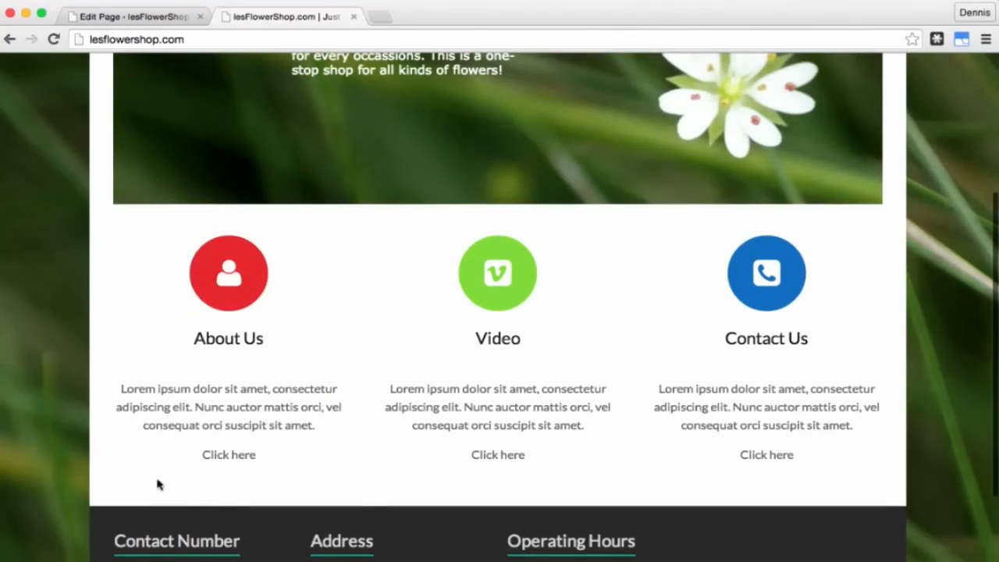
pyautogui.scroll(5, 385, 443)
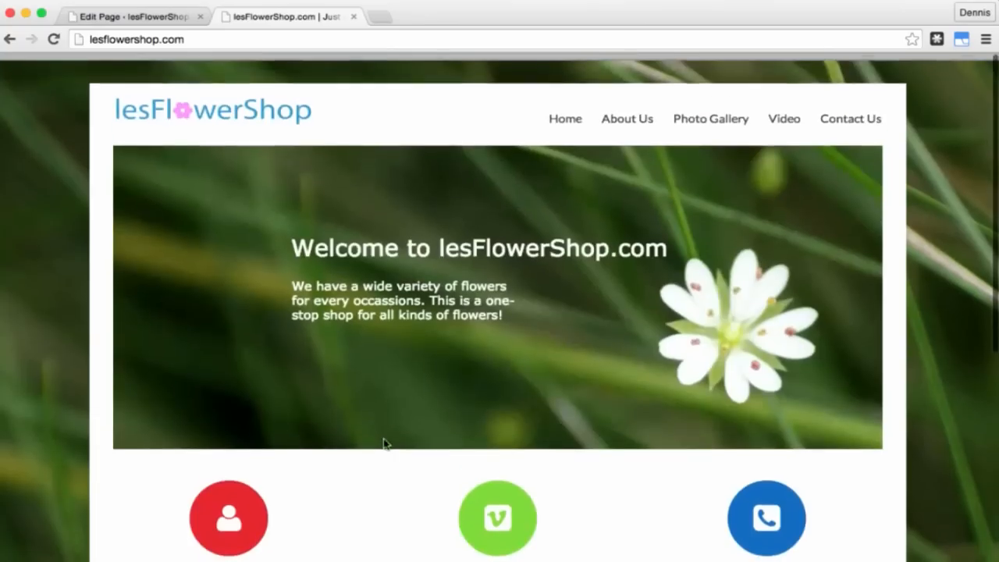
# Step: View the About Us page as a logged-out visitor
pyautogui.click(629, 117)
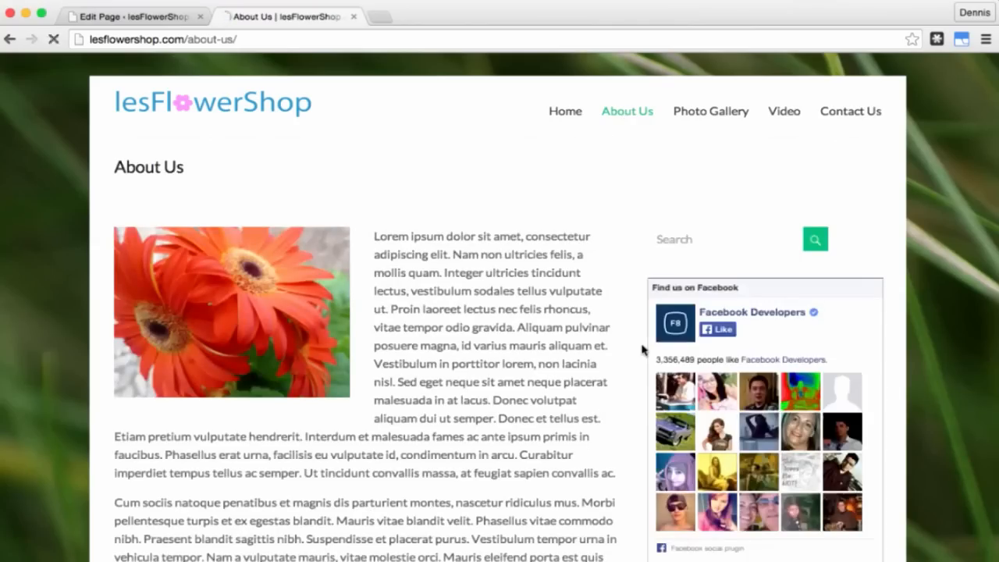
pyautogui.scroll(-5, 642, 350)
pyautogui.scroll(-5, 642, 351)
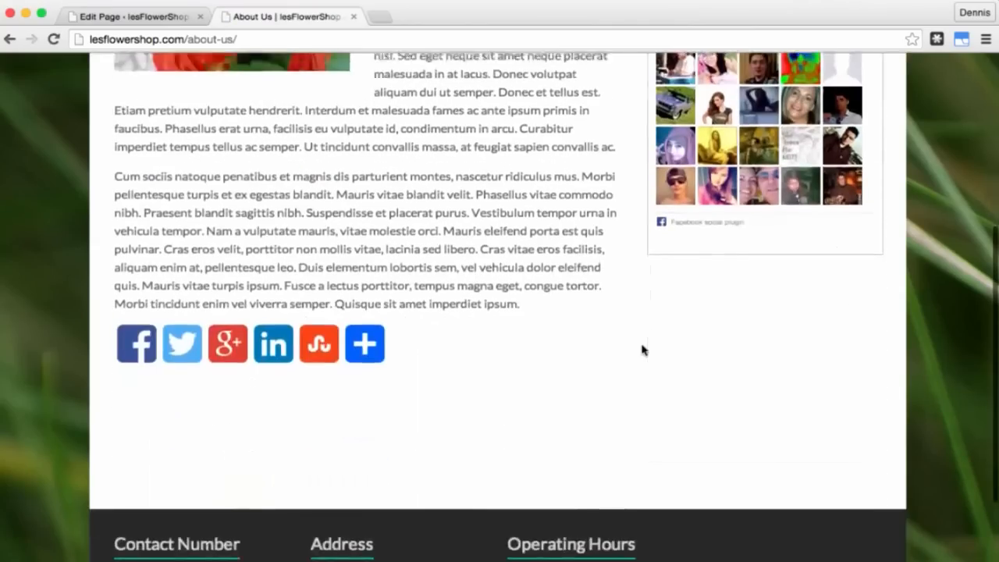
pyautogui.scroll(6, 642, 351)
pyautogui.scroll(2, 642, 350)
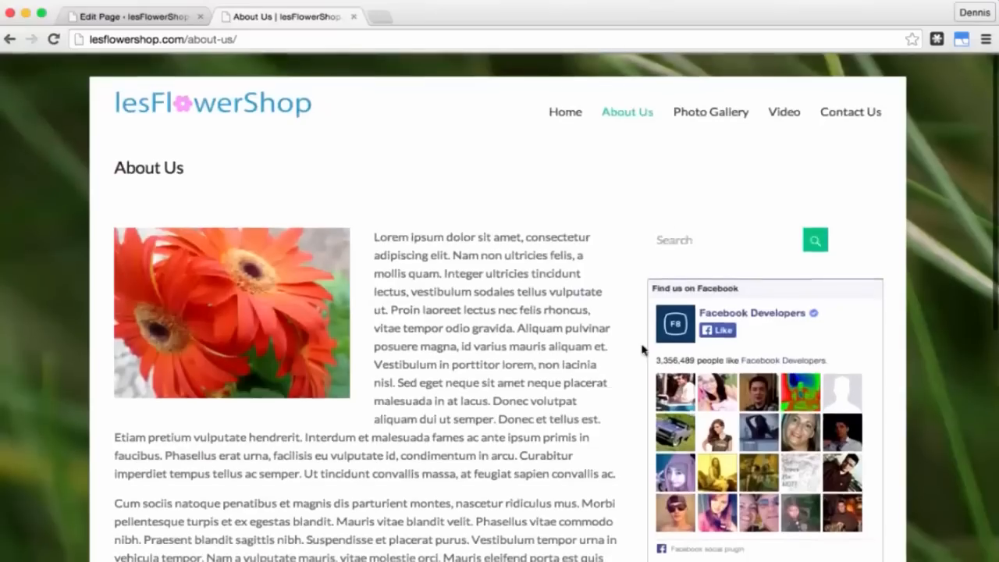
# Step: Browse the Photo Gallery's Roses and Wild Flowers pages
pyautogui.moveTo(712, 122)
pyautogui.click(705, 145)
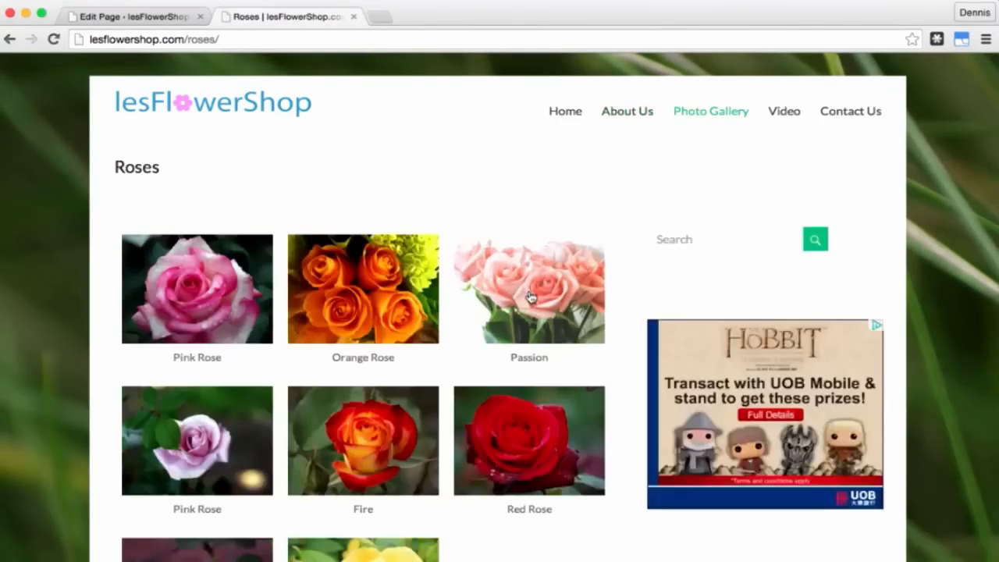
pyautogui.scroll(-5, 529, 297)
pyautogui.scroll(5, 529, 297)
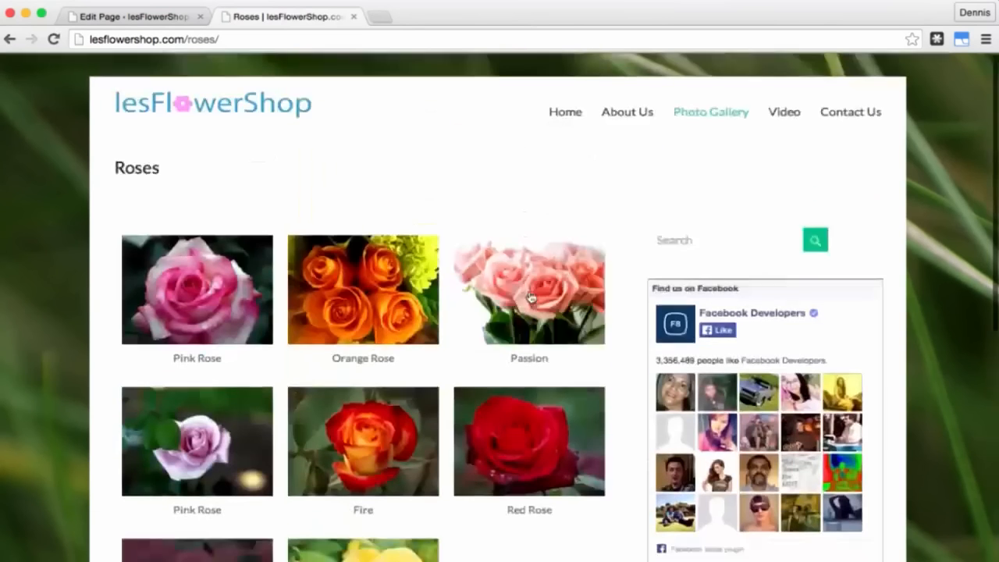
pyautogui.moveTo(682, 116)
pyautogui.click(715, 171)
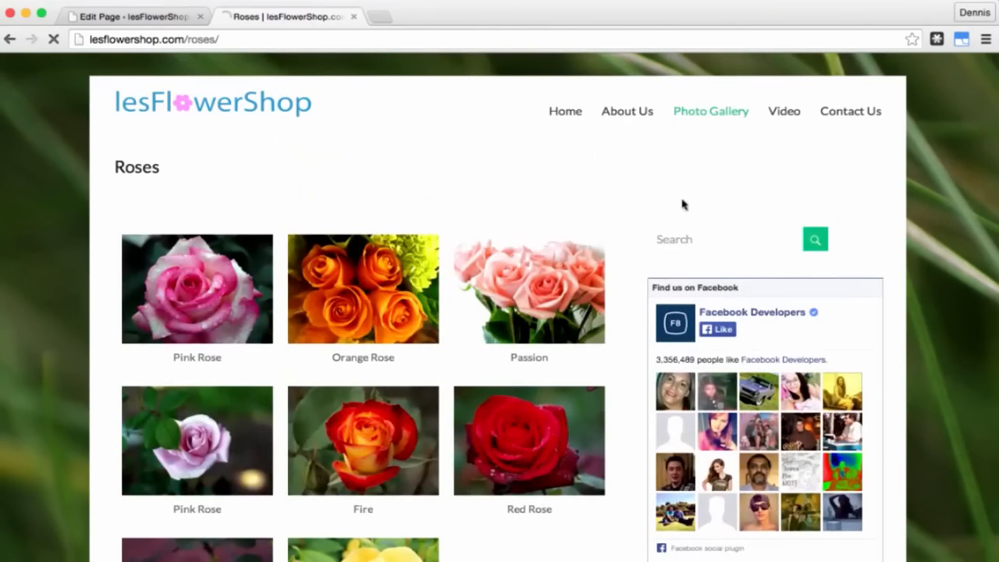
pyautogui.scroll(-3, 579, 312)
pyautogui.scroll(-3, 579, 312)
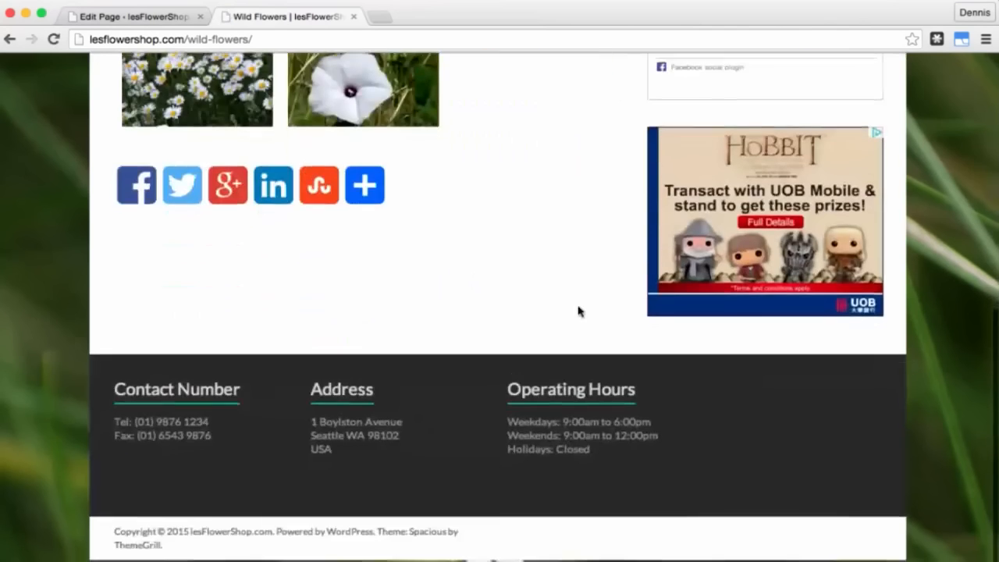
pyautogui.scroll(5, 578, 312)
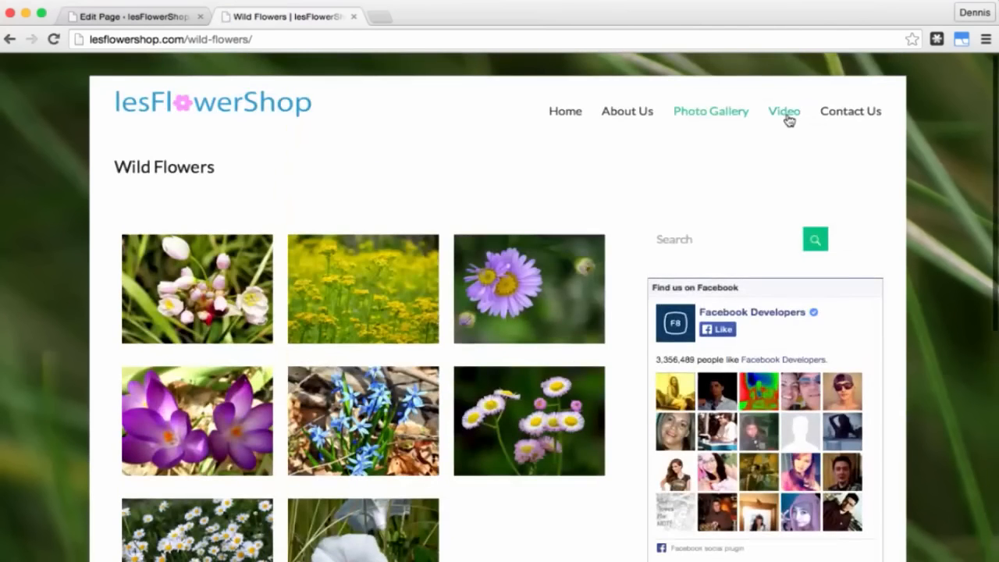
# Step: Visit the Video page, then the Contact Us page
pyautogui.click(786, 117)
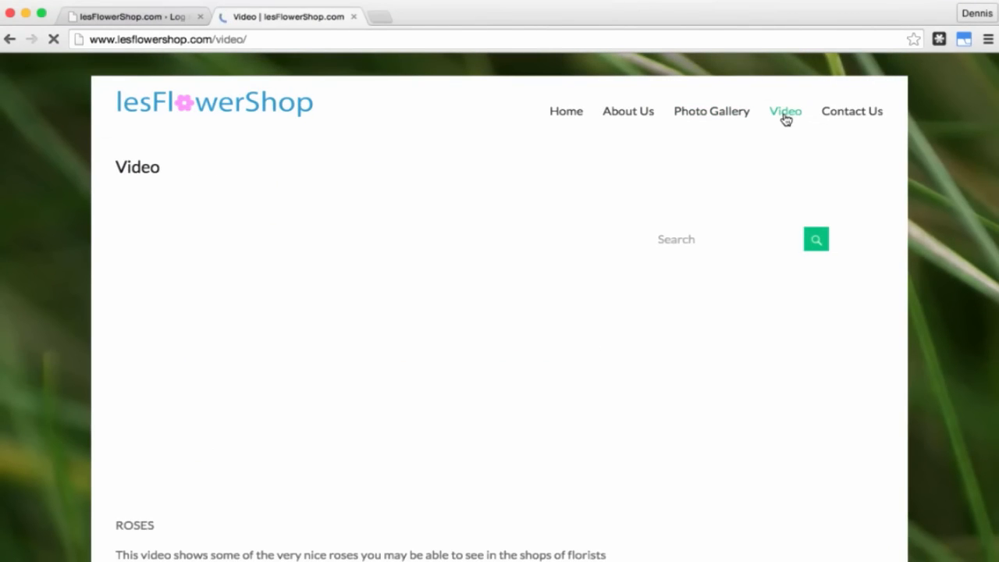
pyautogui.scroll(-1, 649, 328)
pyautogui.scroll(-5, 648, 328)
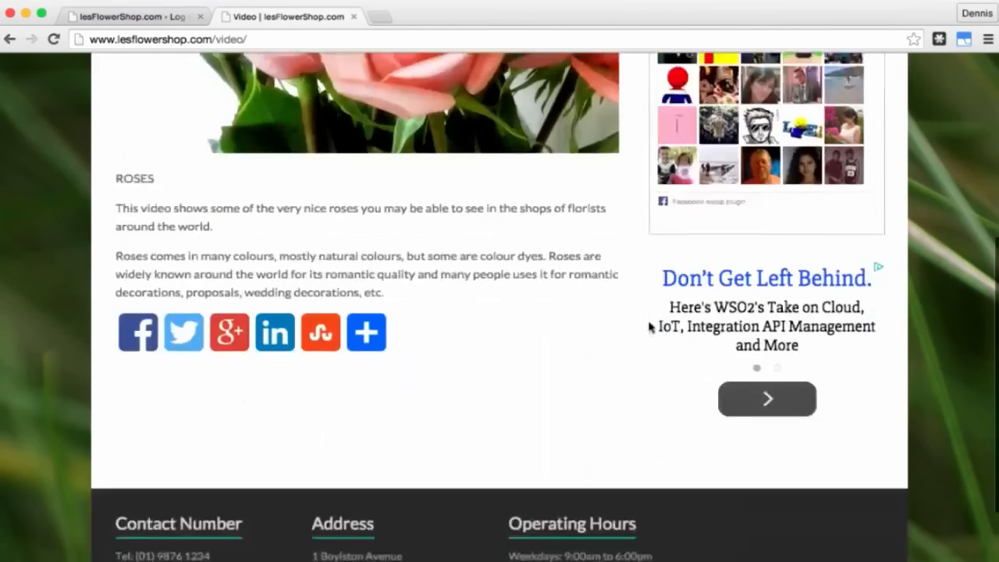
pyautogui.scroll(5, 649, 328)
pyautogui.scroll(2, 648, 335)
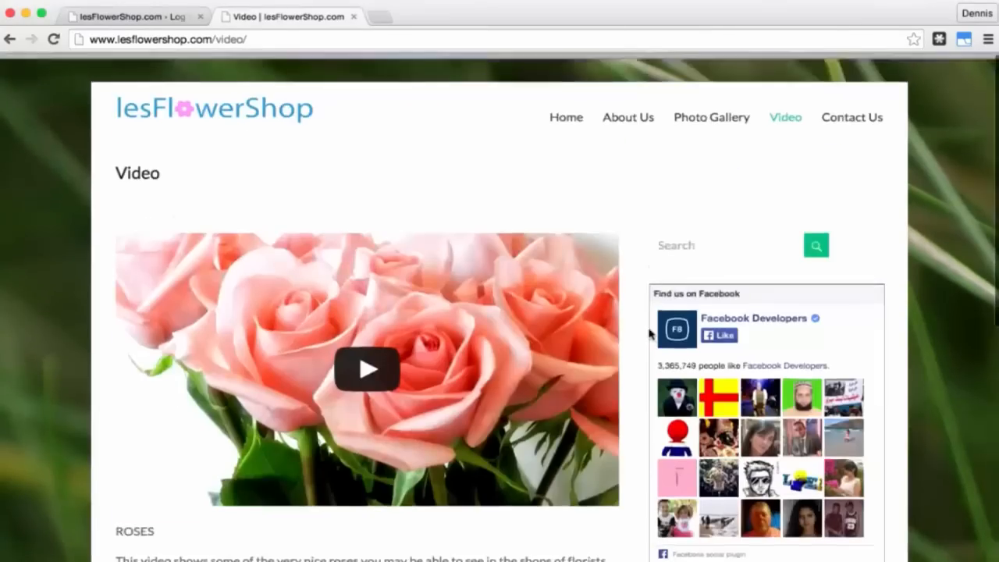
pyautogui.click(856, 117)
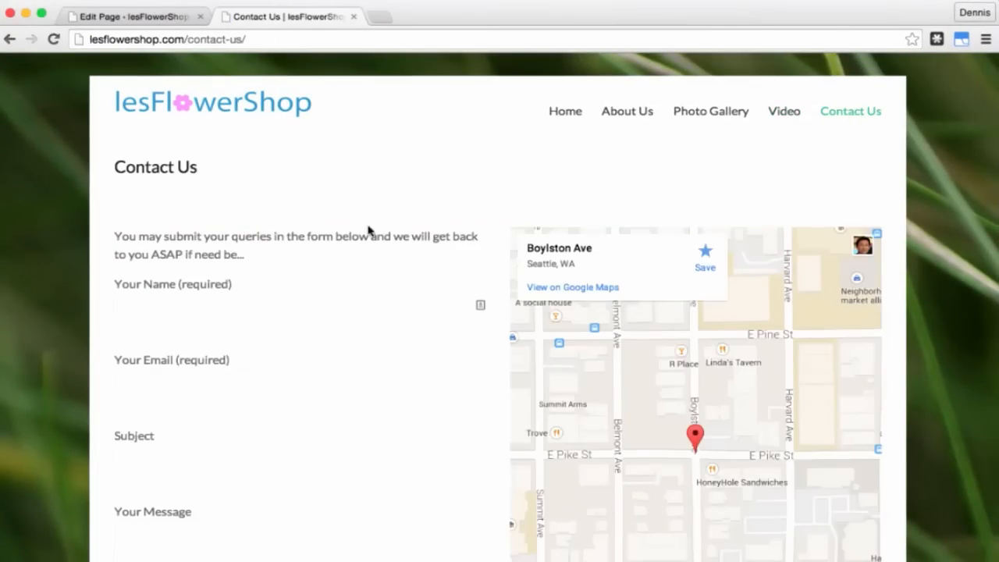
pyautogui.scroll(-6, 368, 228)
pyautogui.scroll(-2, 368, 229)
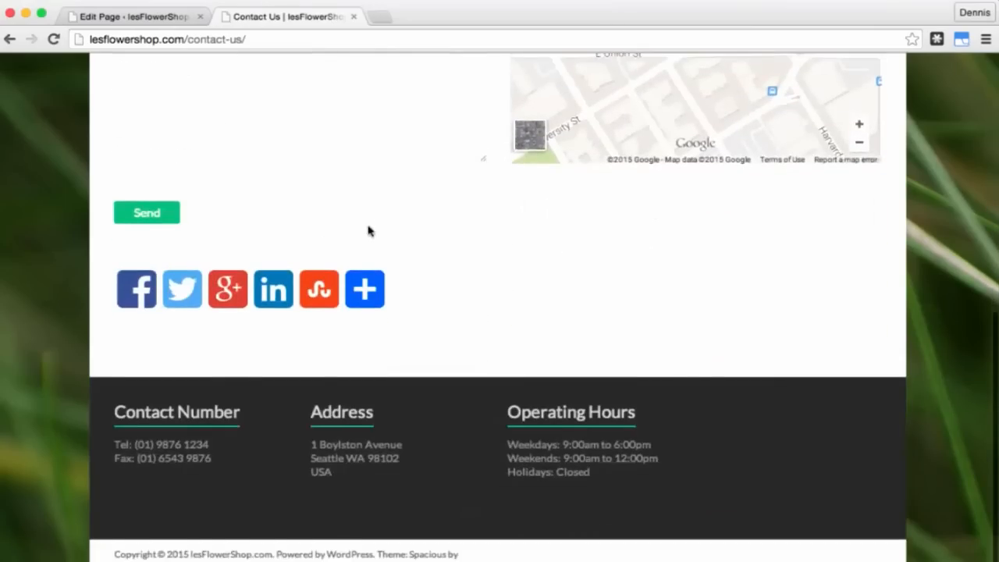
pyautogui.scroll(8, 367, 225)
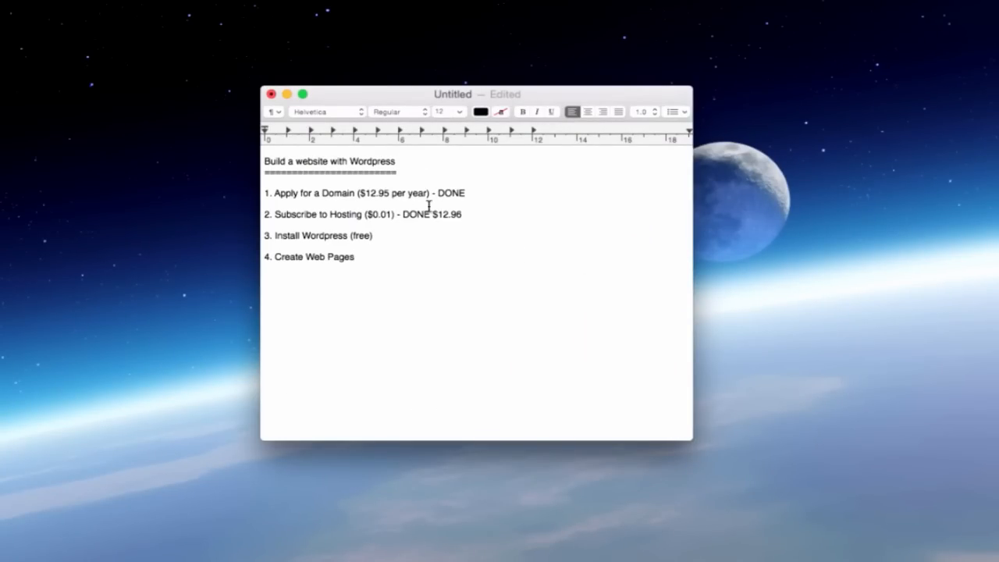
# Step: Place the cursor in the Subscribe to Hosting line of the TextEdit checklist
pyautogui.click(340, 215)
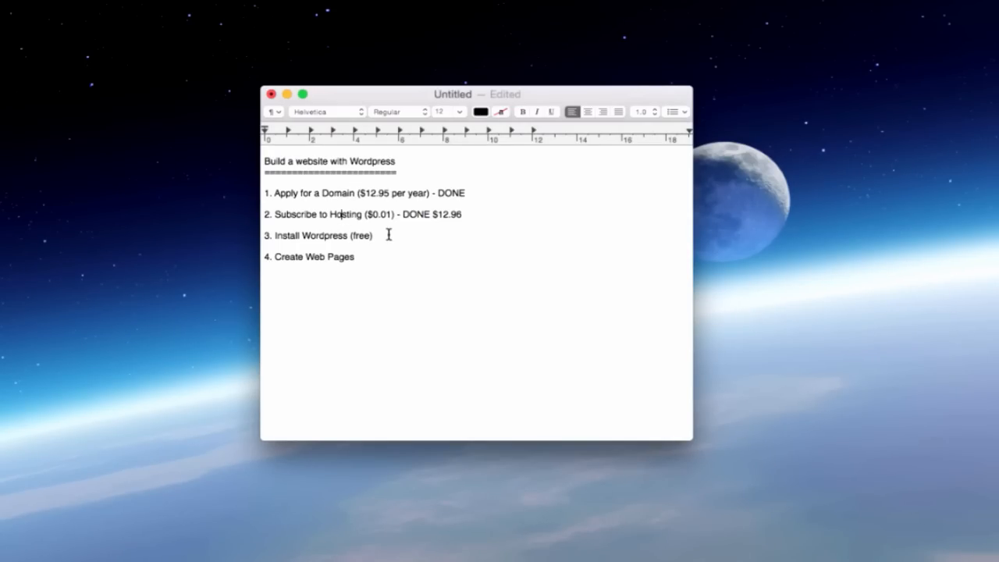